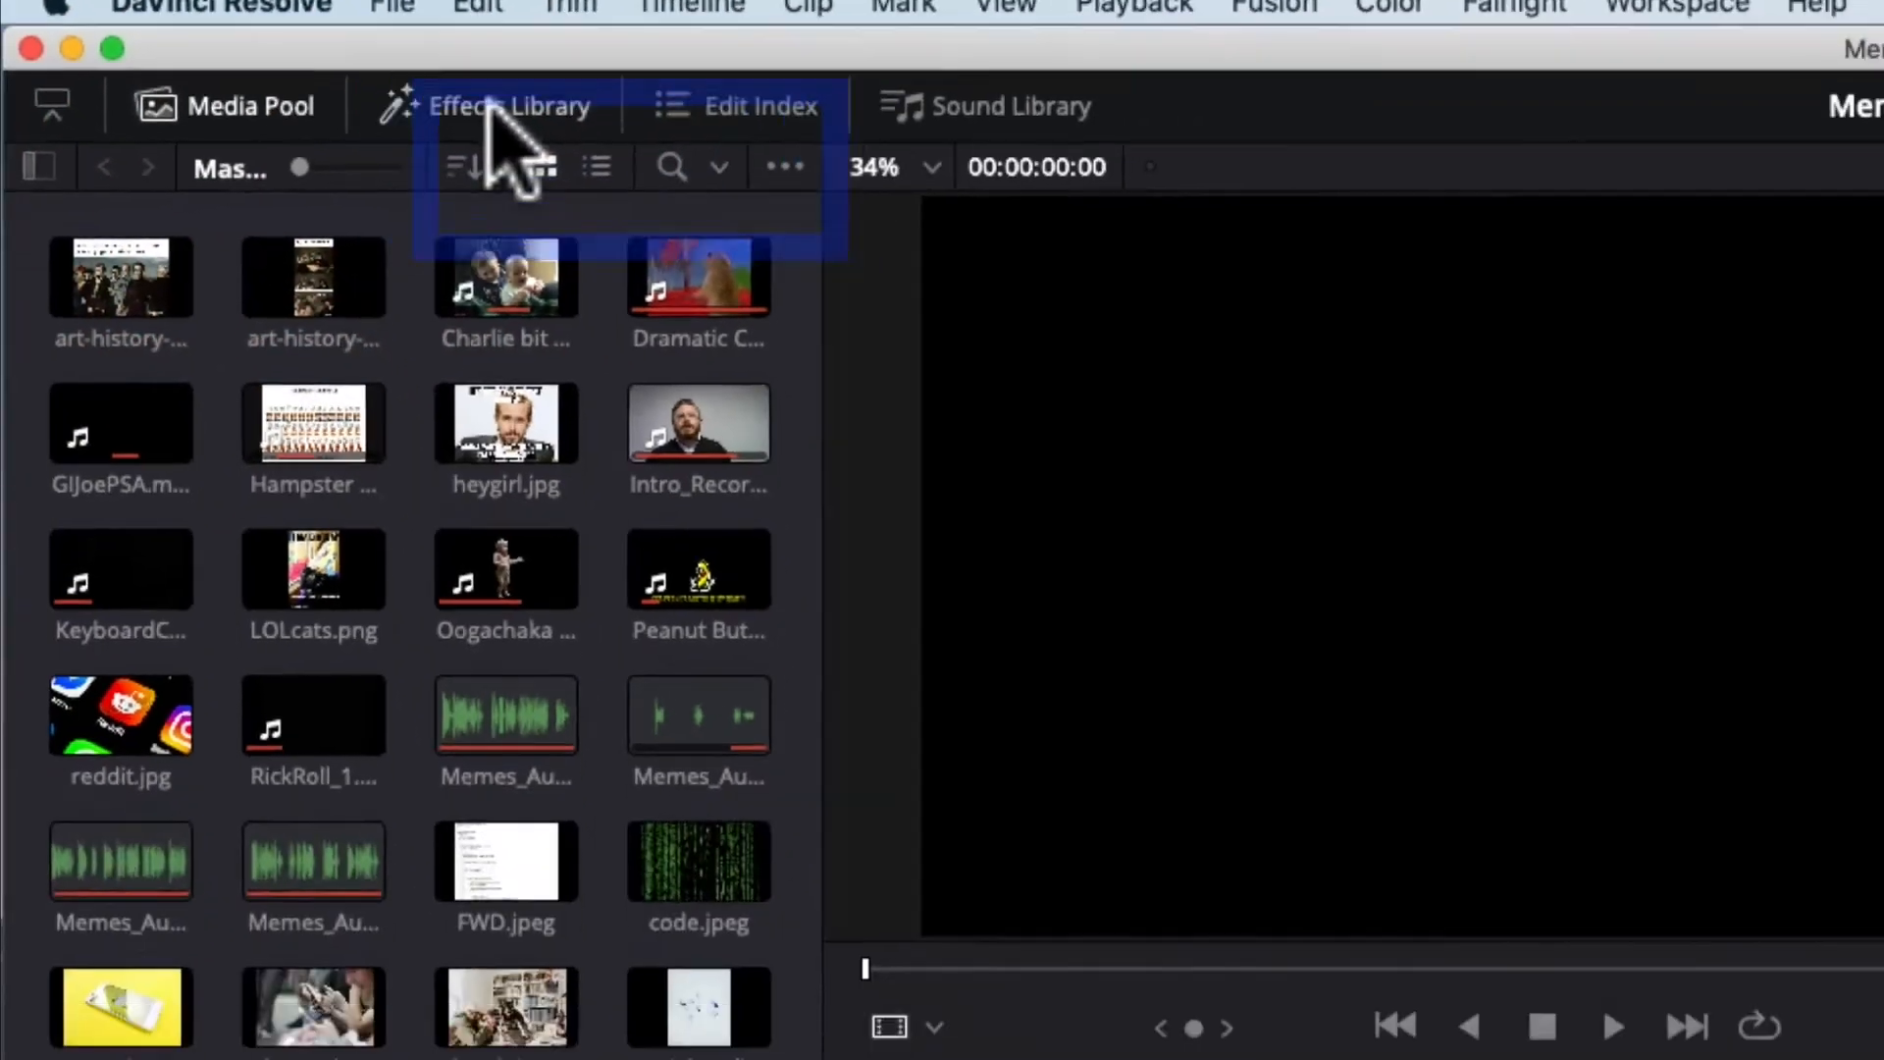
# Open the effects library and show the title presets in the Toolbox.
pyautogui.click(643, 166)
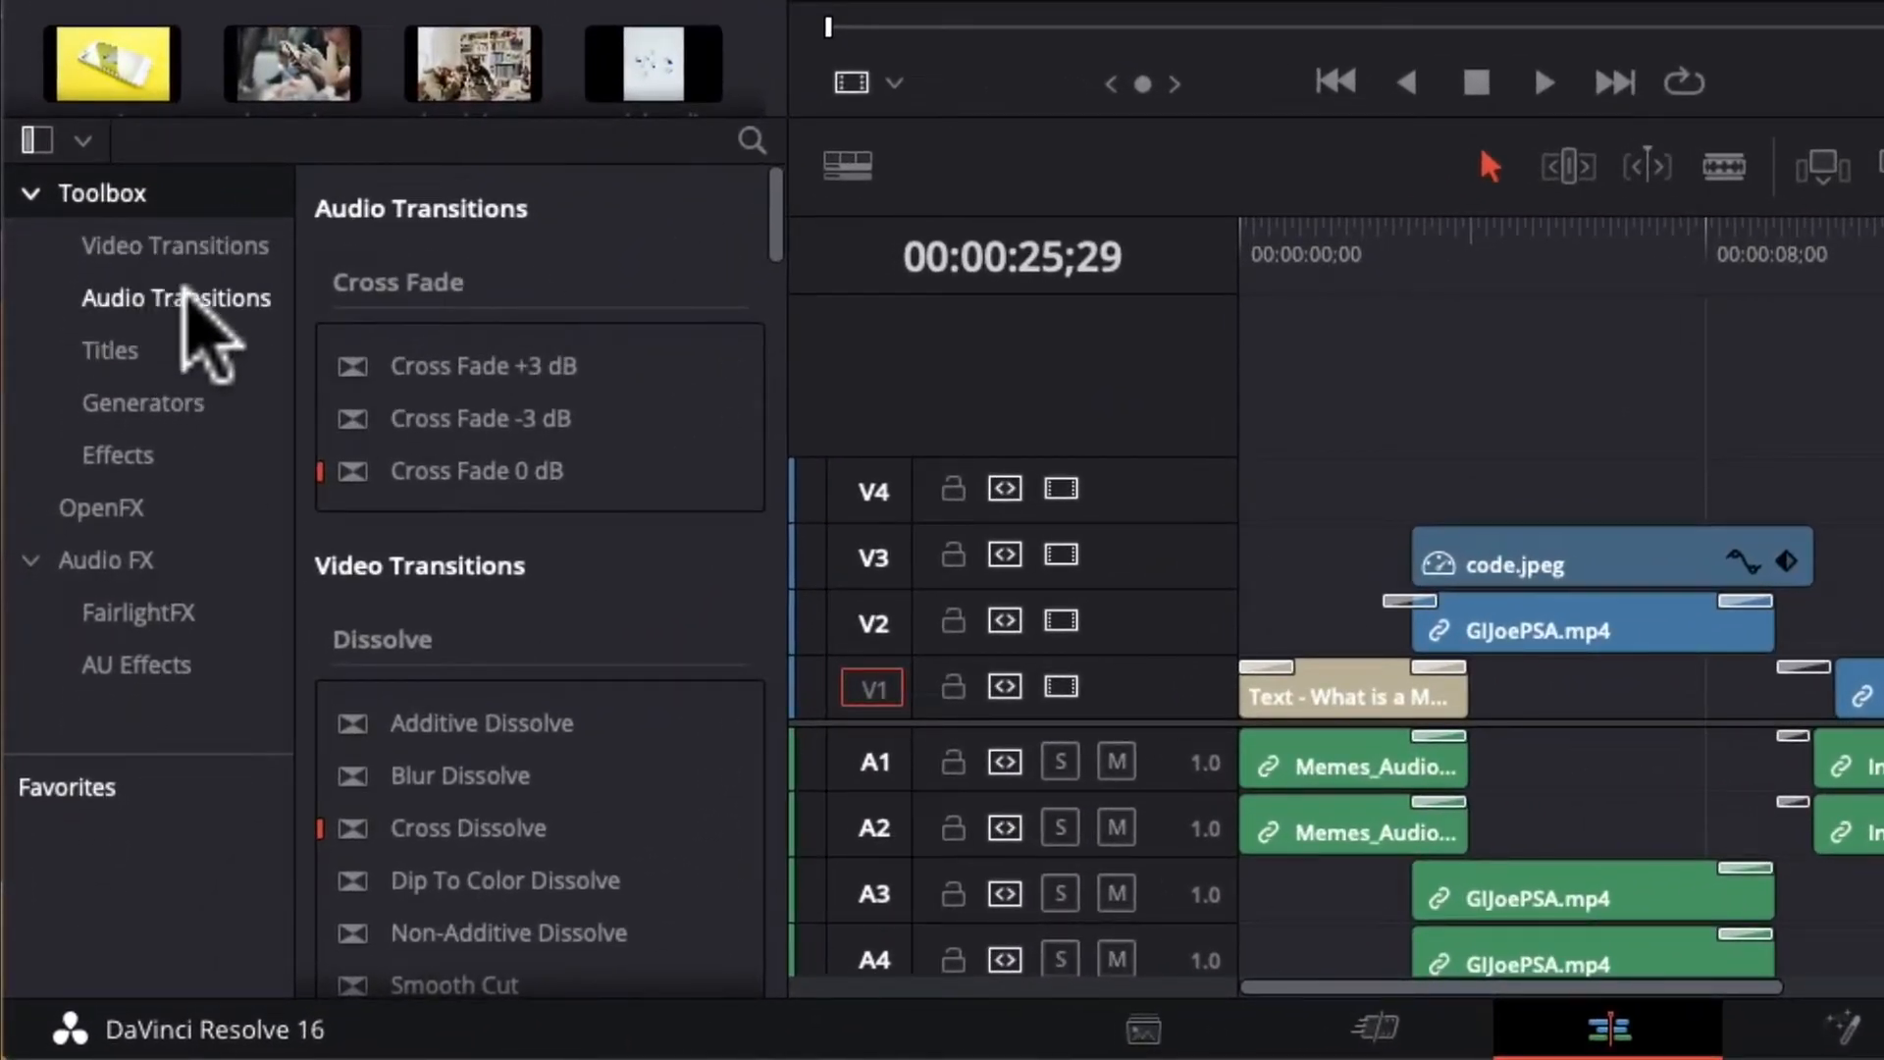
pyautogui.click(142, 351)
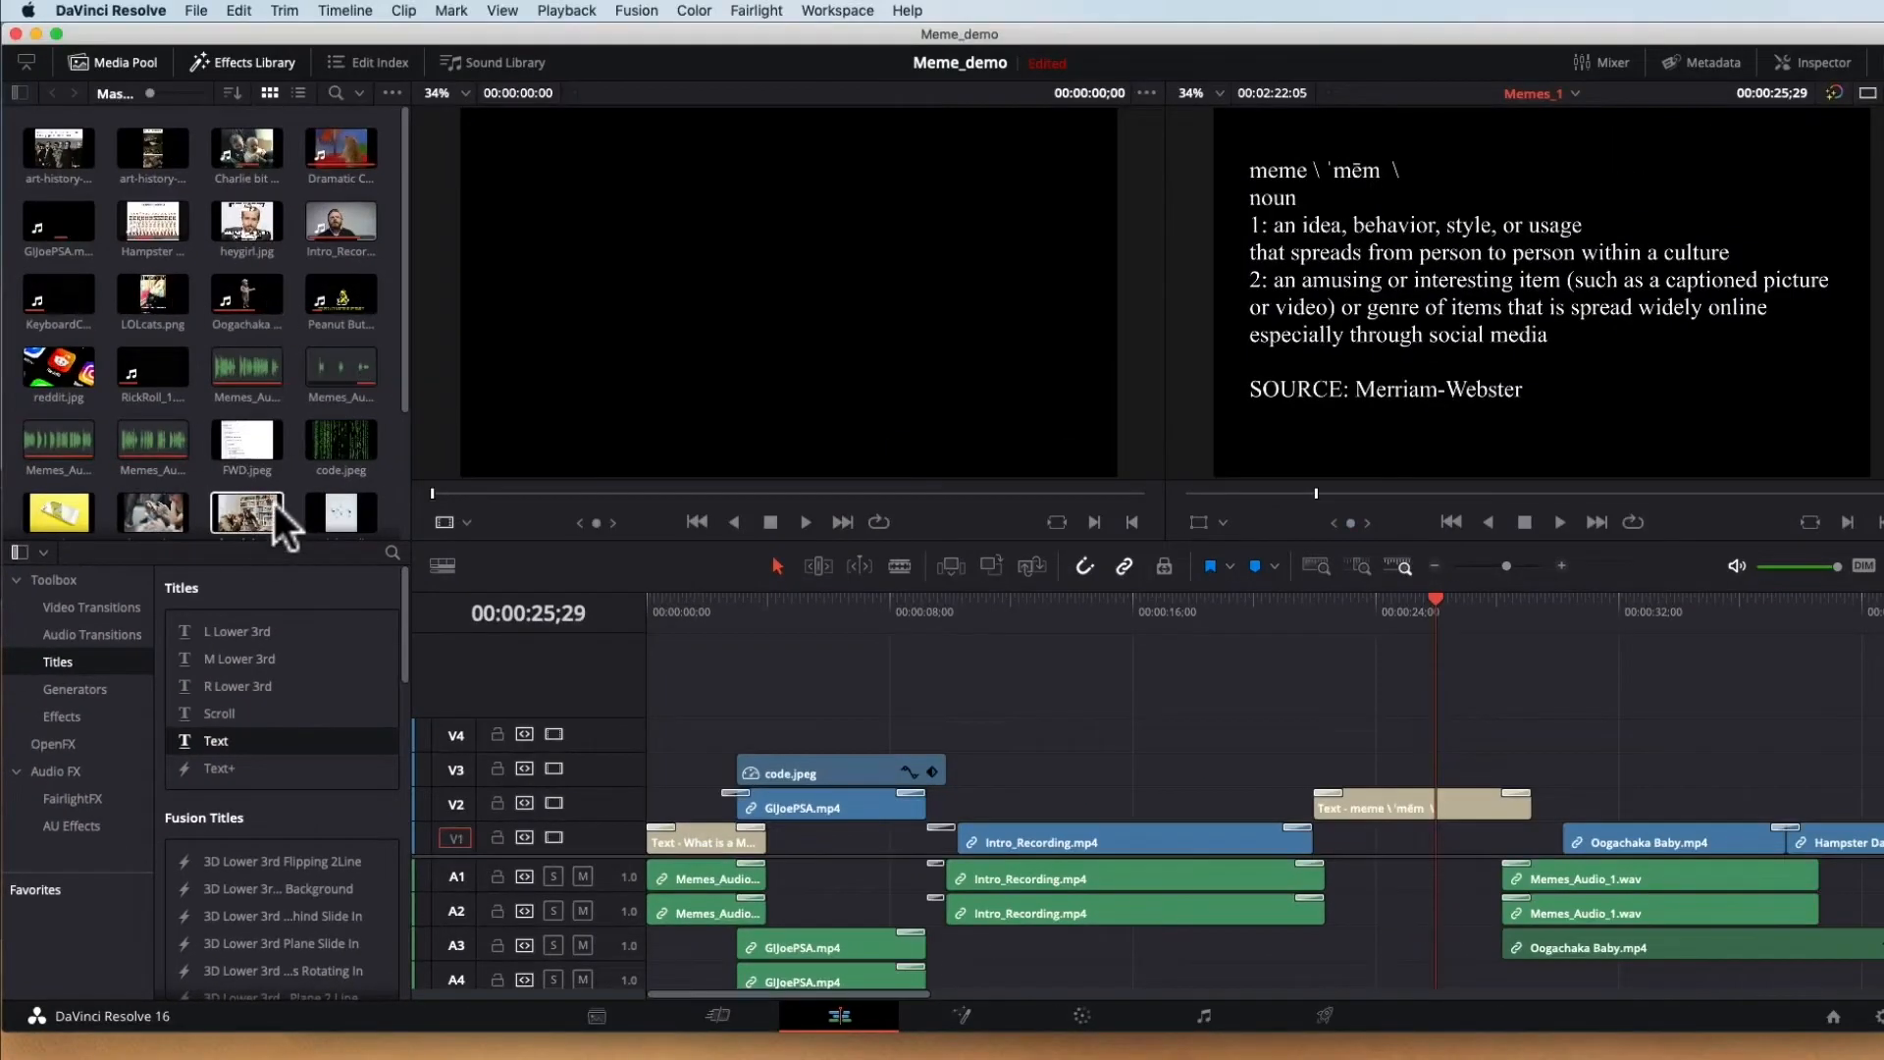
pyautogui.doubleClick(273, 504)
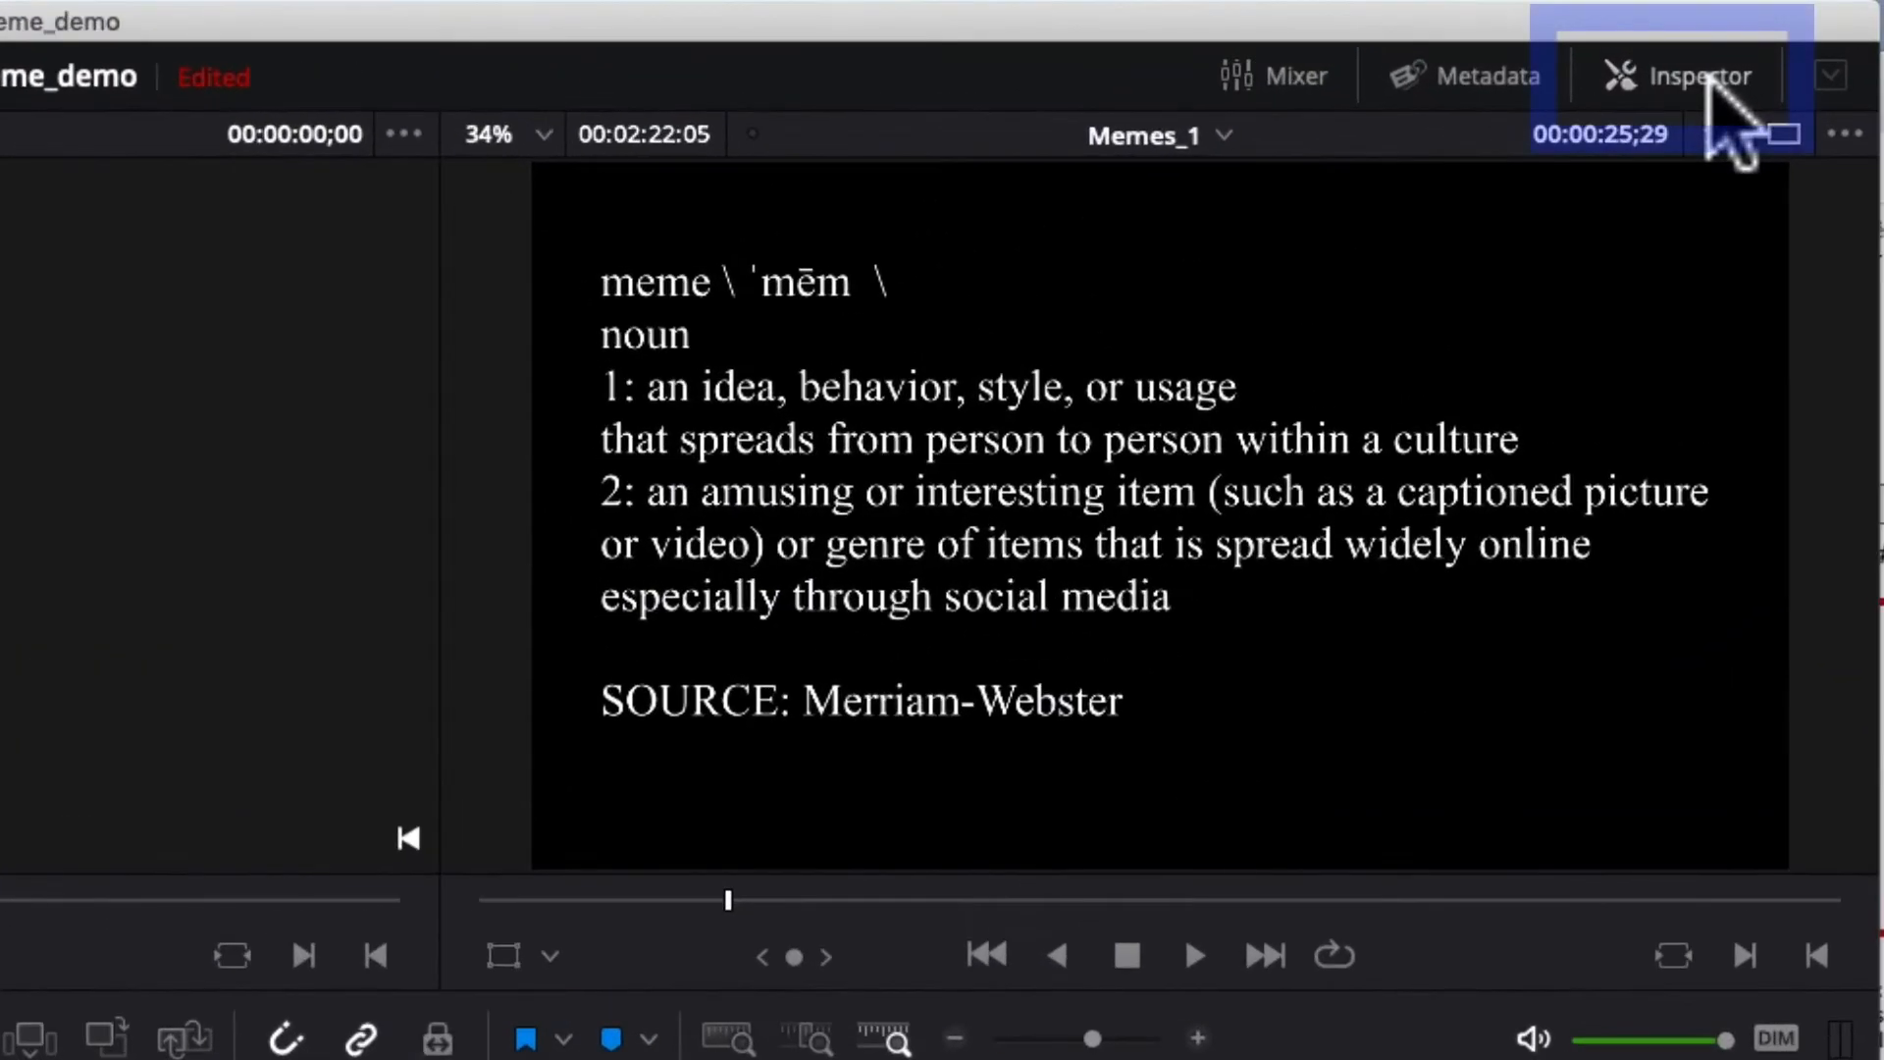
# Review the text settings of the meme definition title in the Inspector and close the Inspector.
pyautogui.click(1713, 83)
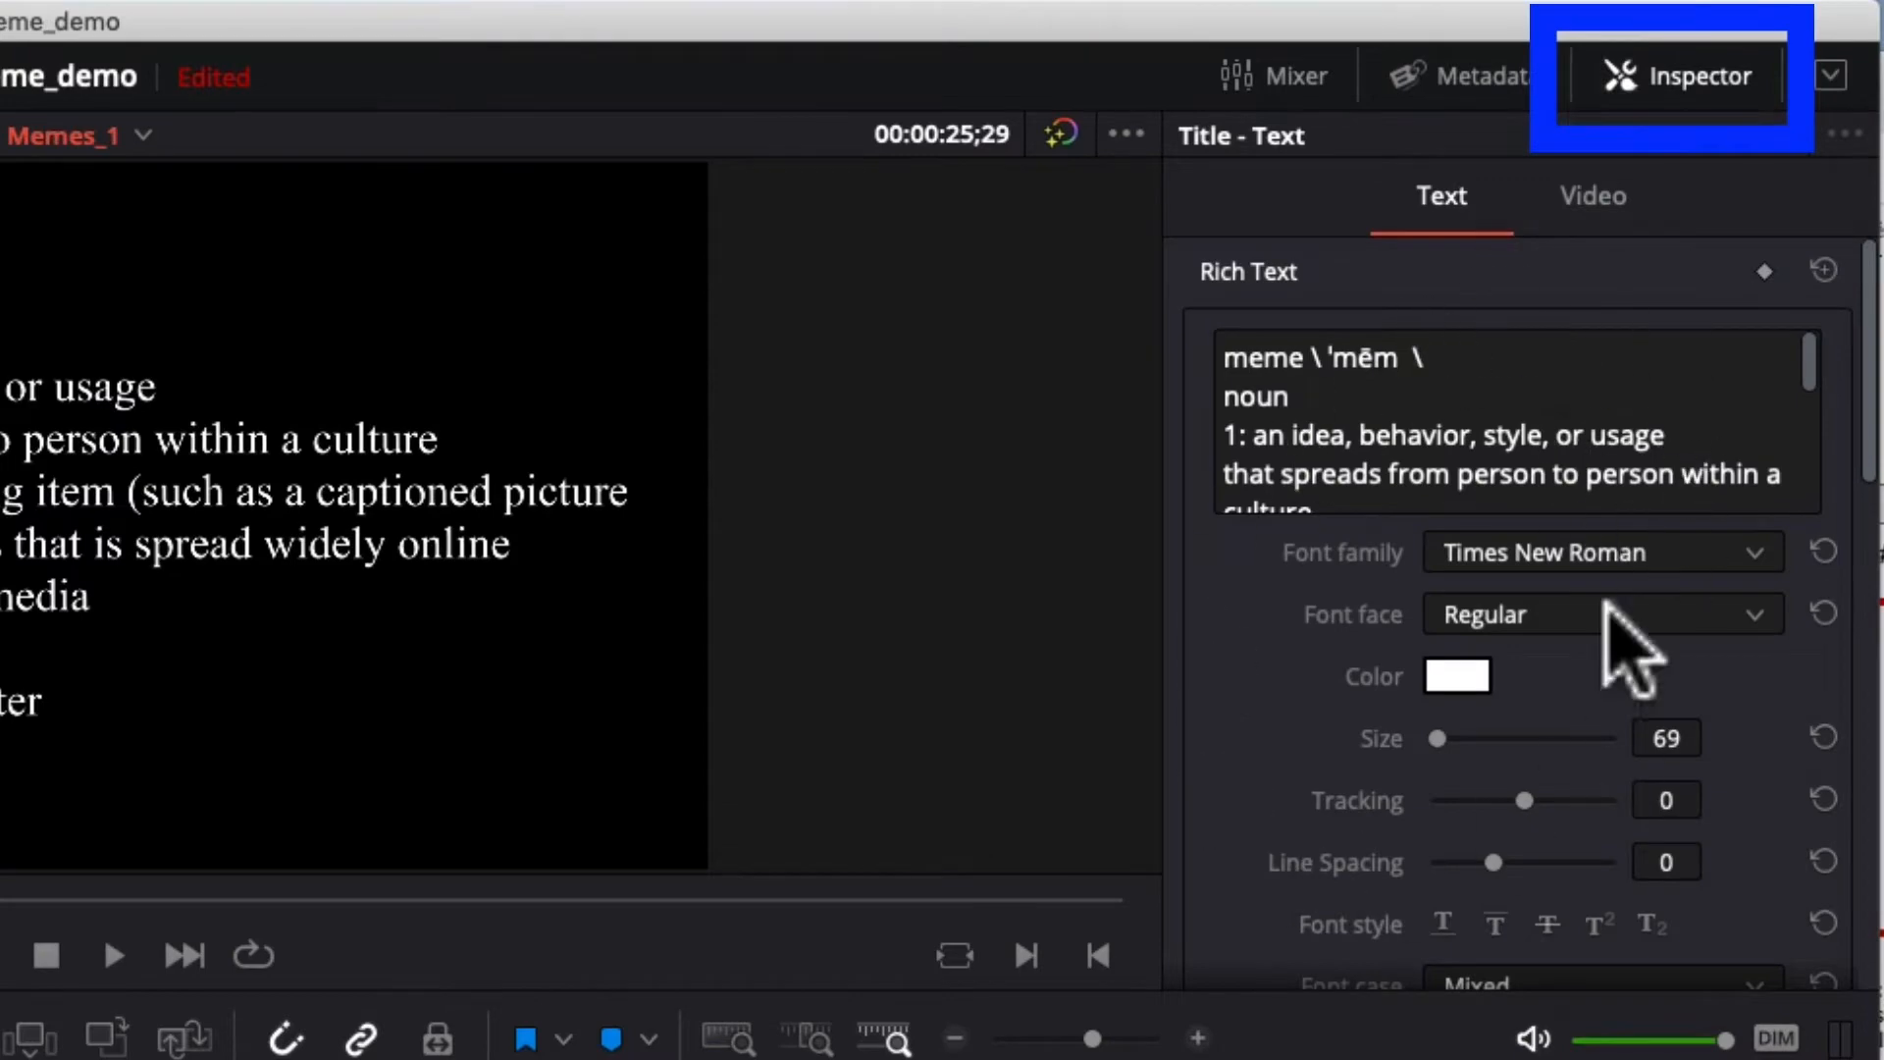
pyautogui.scroll(-10, 1433, 657)
pyautogui.scroll(10, 1467, 652)
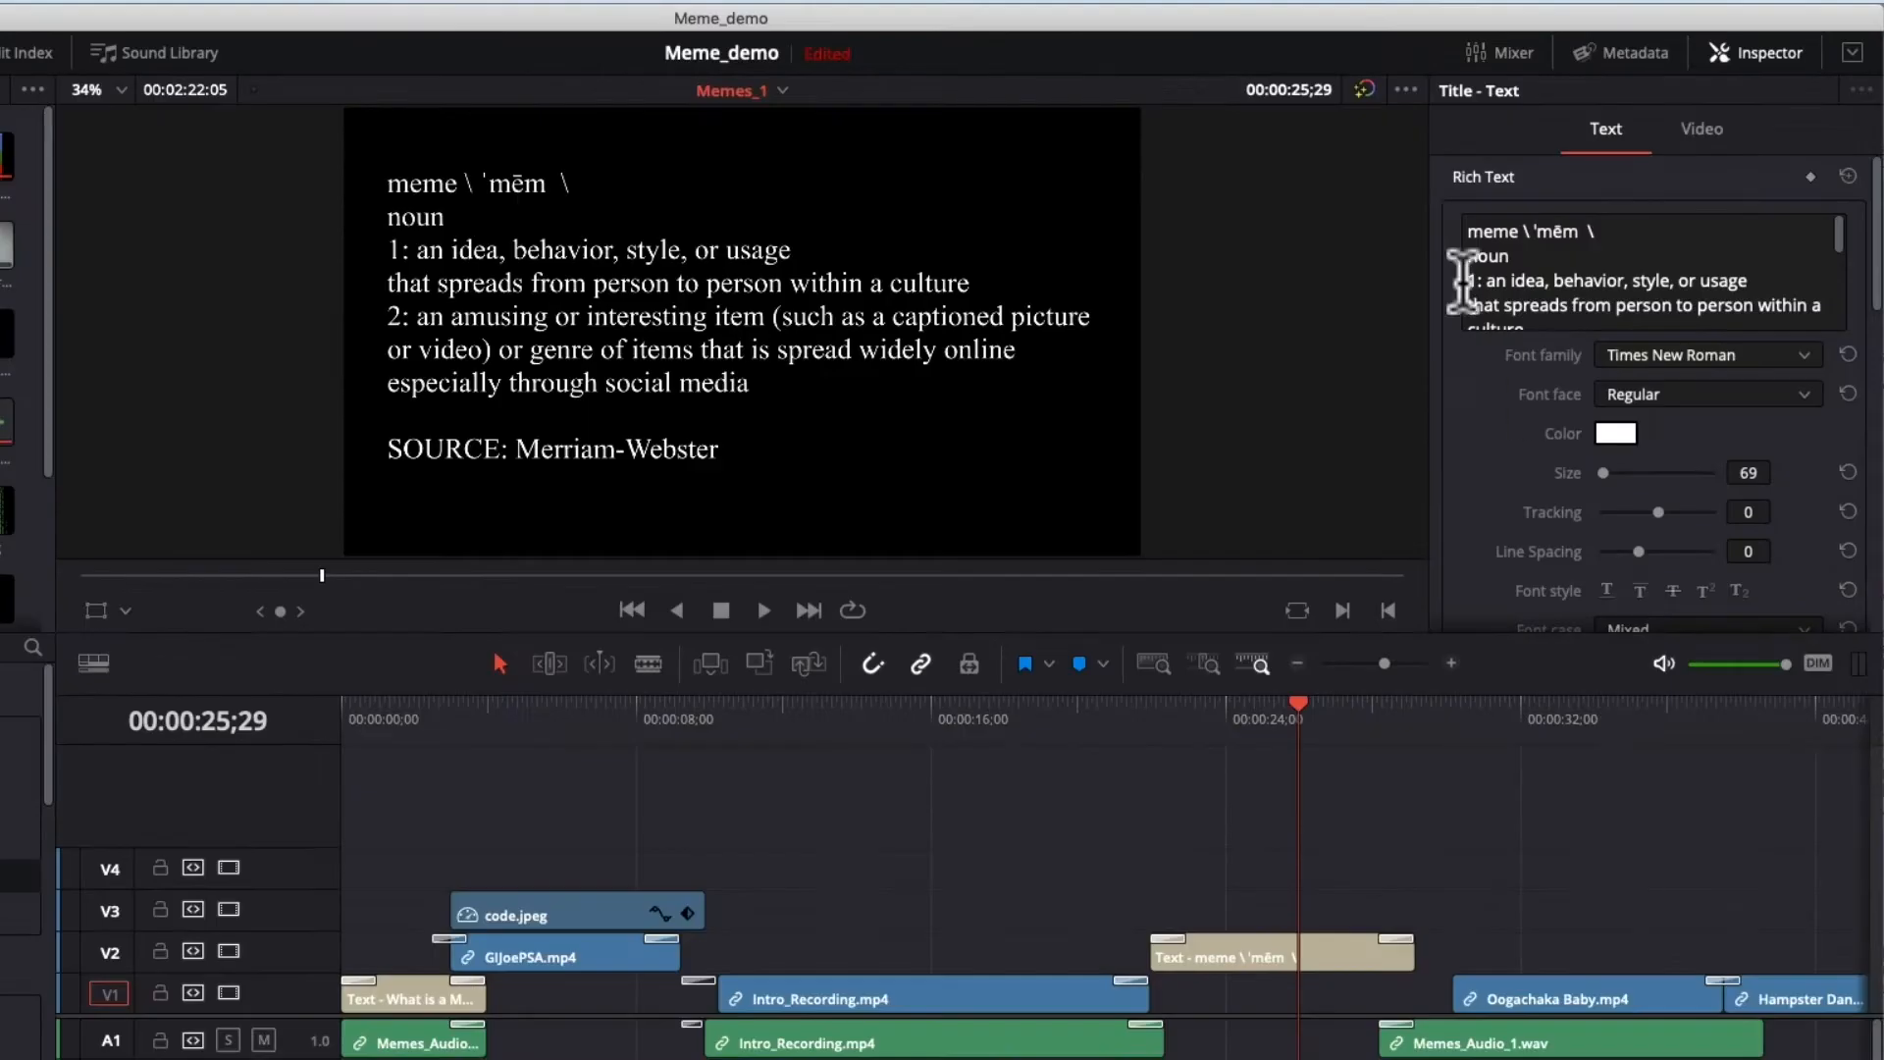
pyautogui.click(1751, 40)
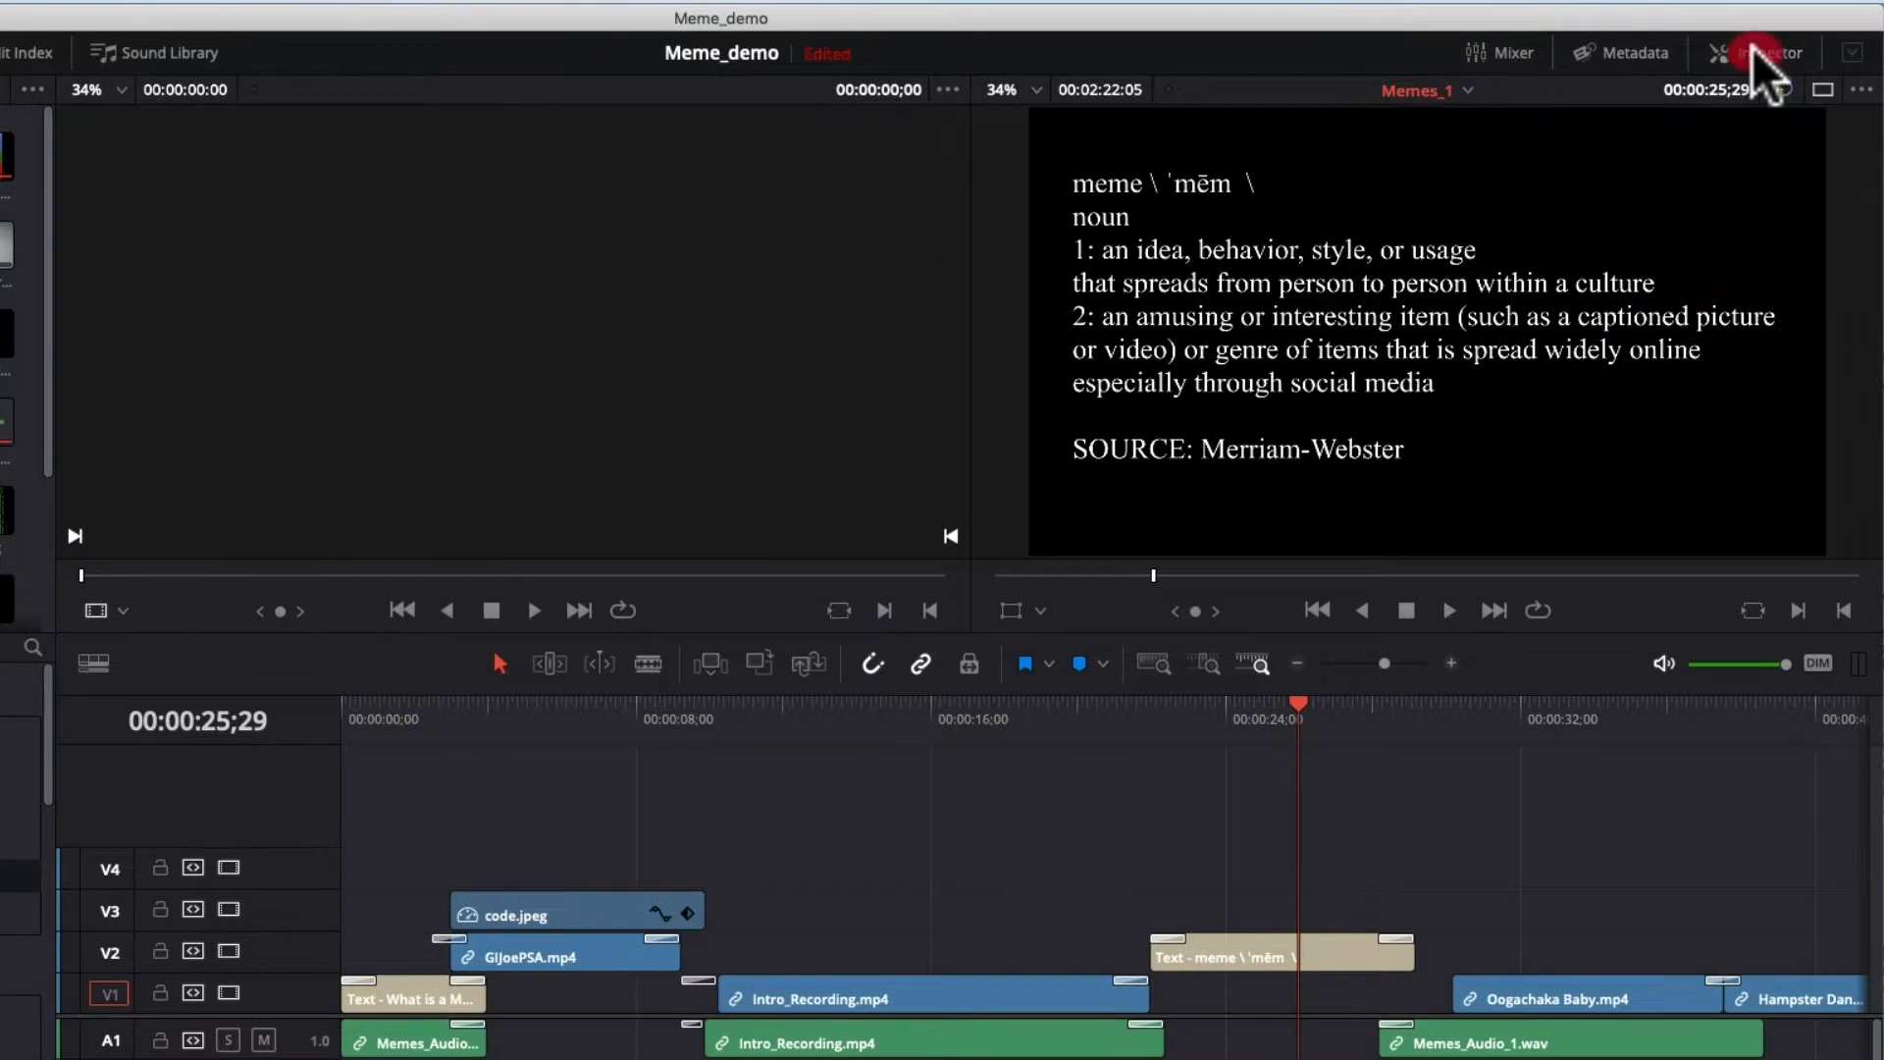
pyautogui.click(1753, 47)
pyautogui.click(1753, 47)
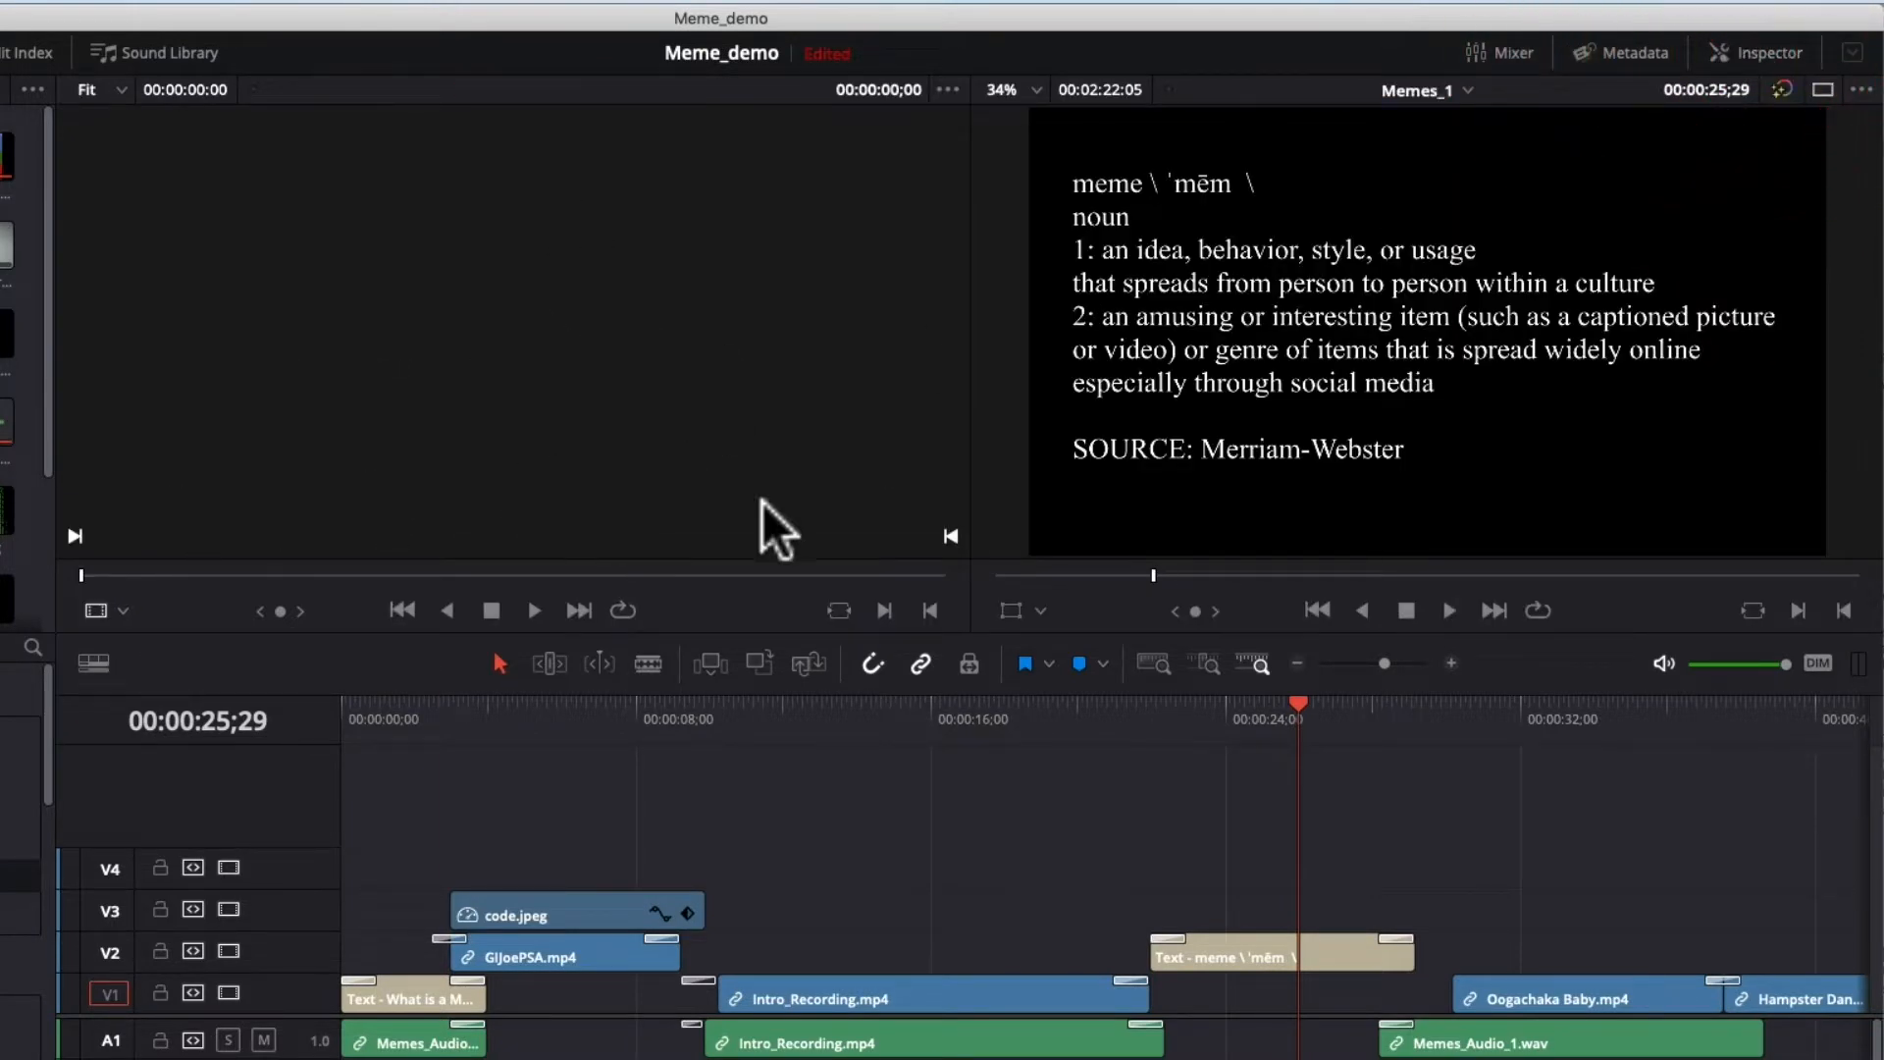
# Select the meme definition title on track V2 and show its text settings in the Inspector, with the playhead at 00:00:25;20.
pyautogui.moveTo(1312, 718); pyautogui.dragTo(1287, 690)
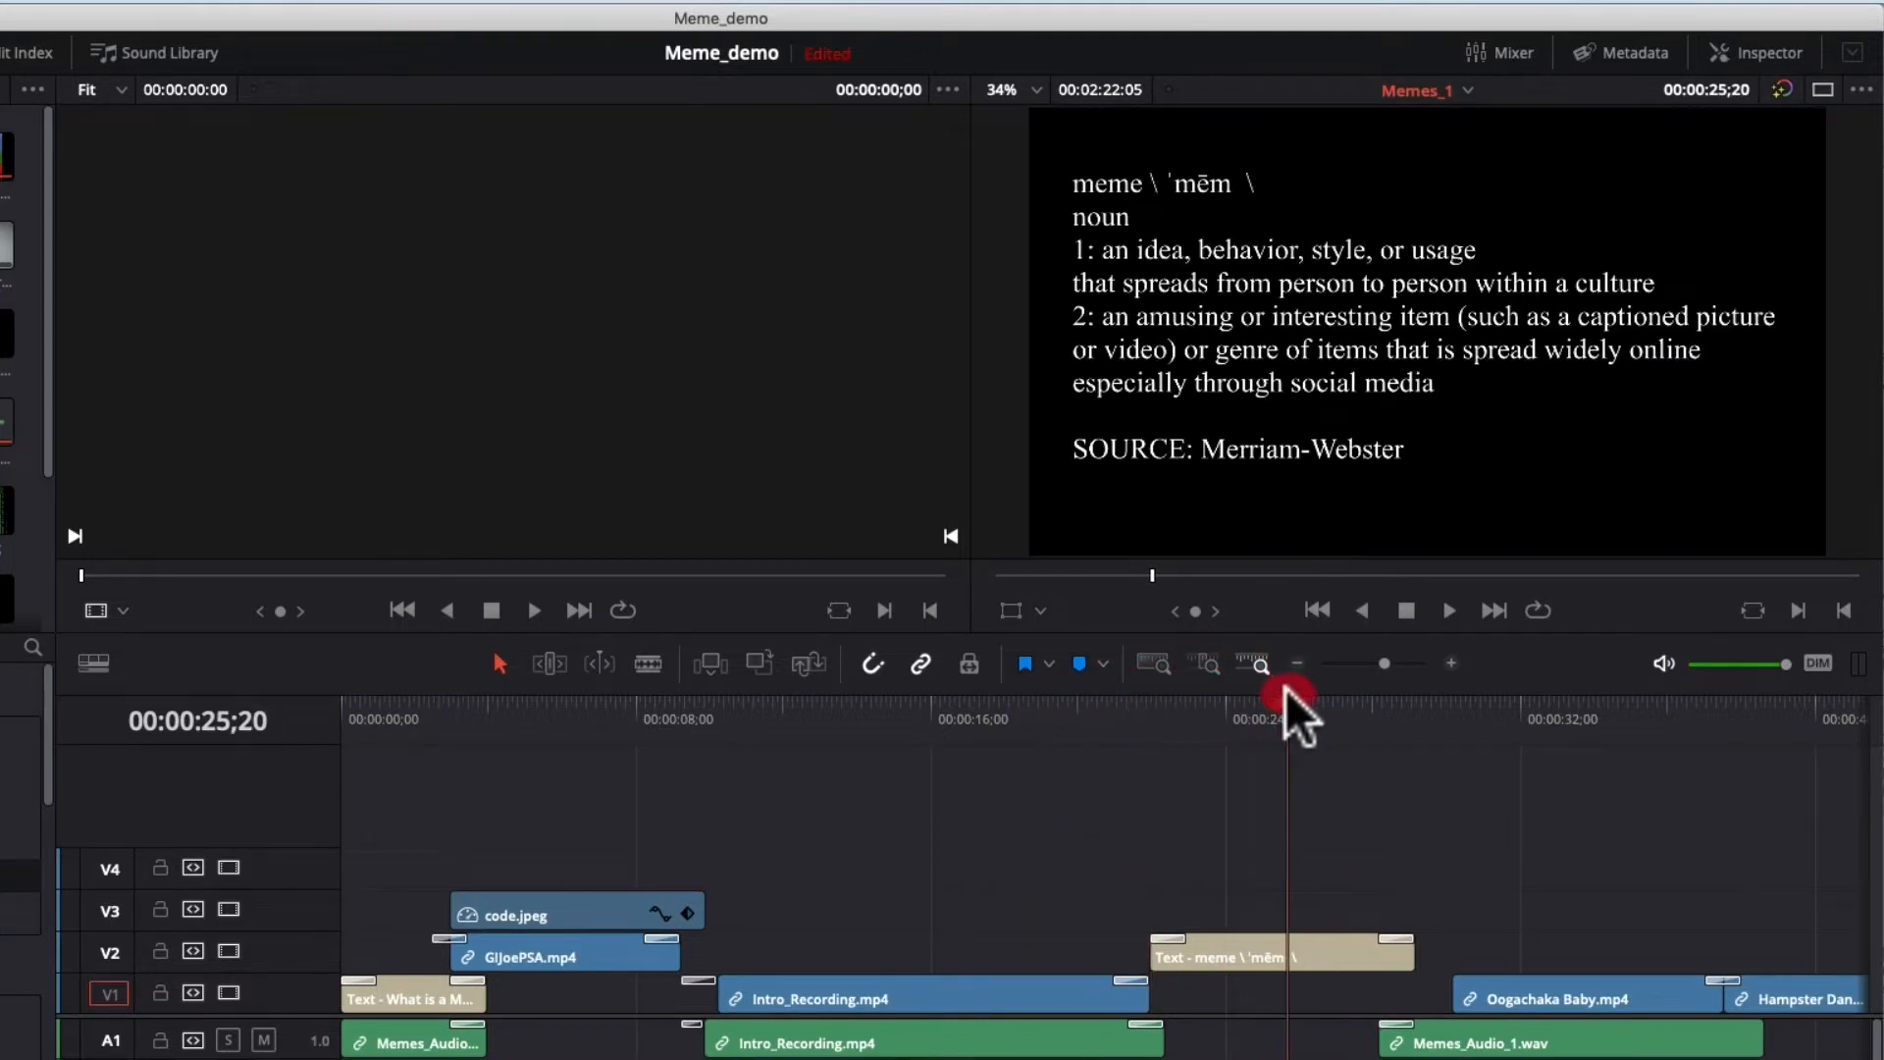
pyautogui.click(1749, 45)
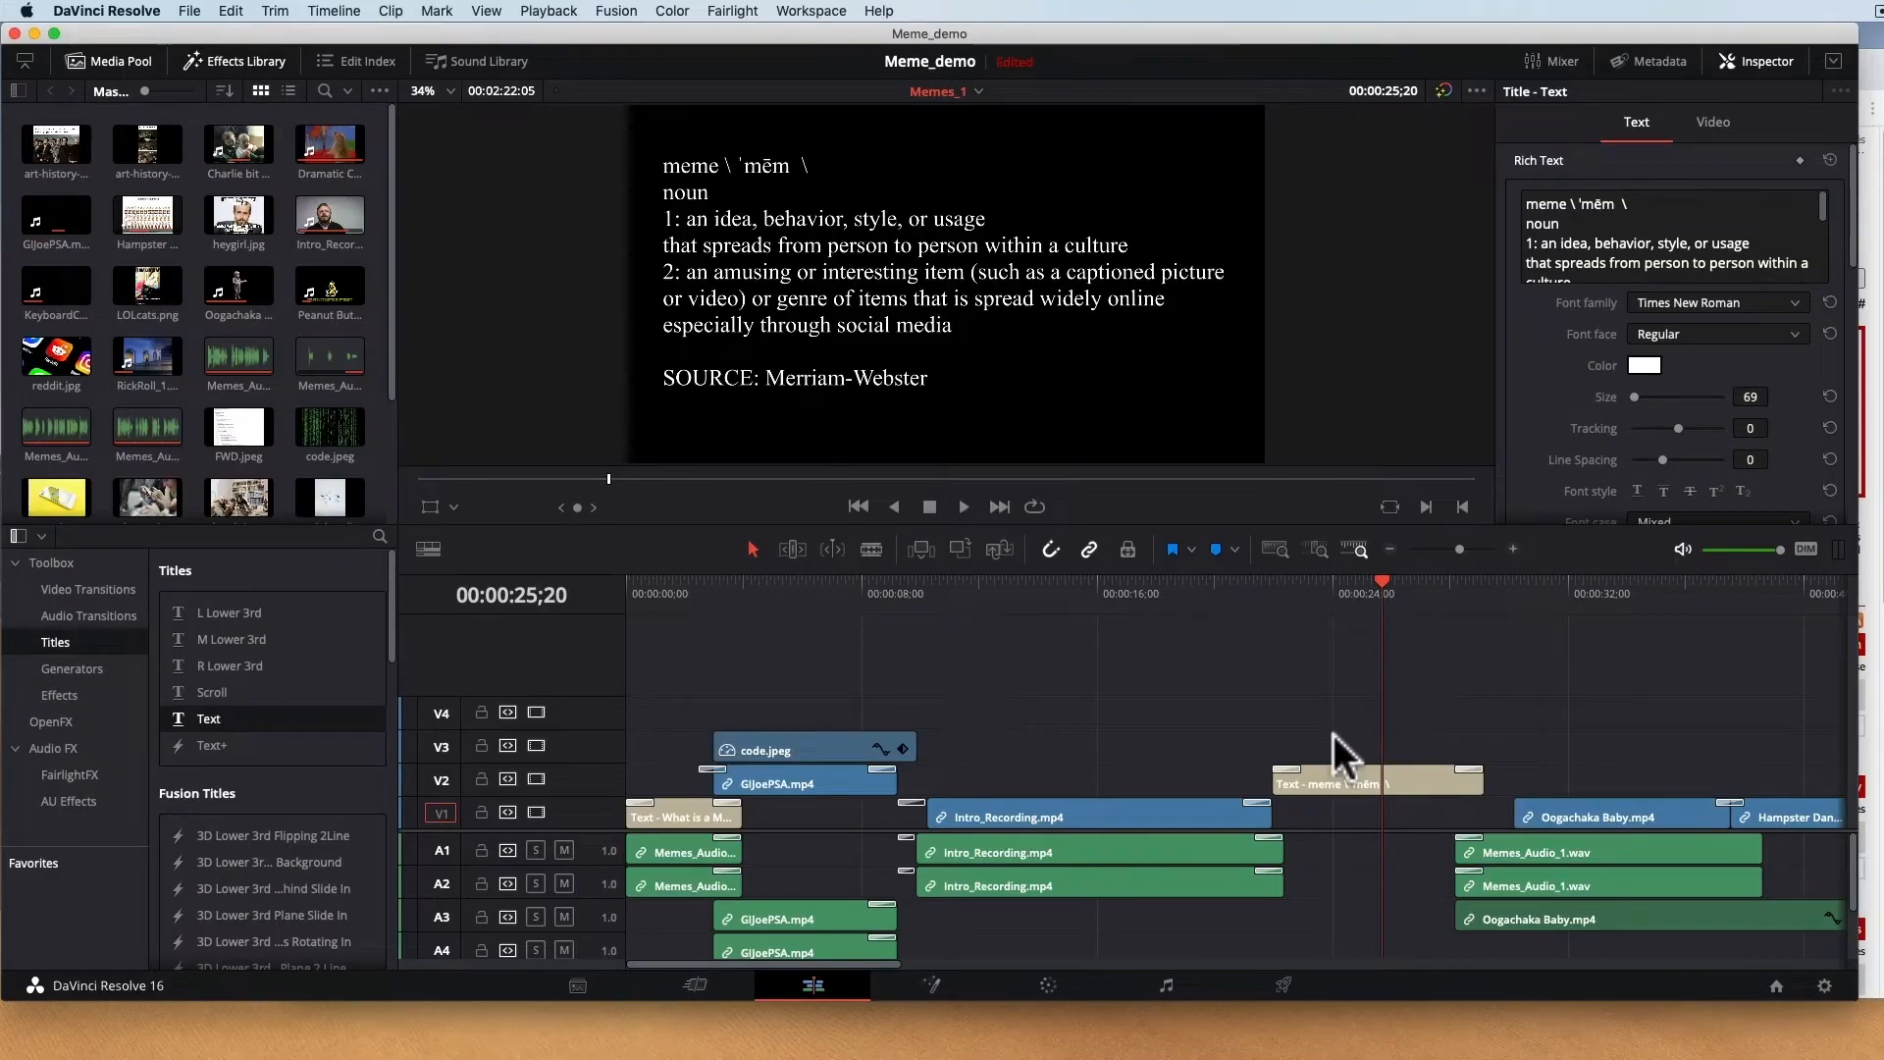
pyautogui.click(1354, 783)
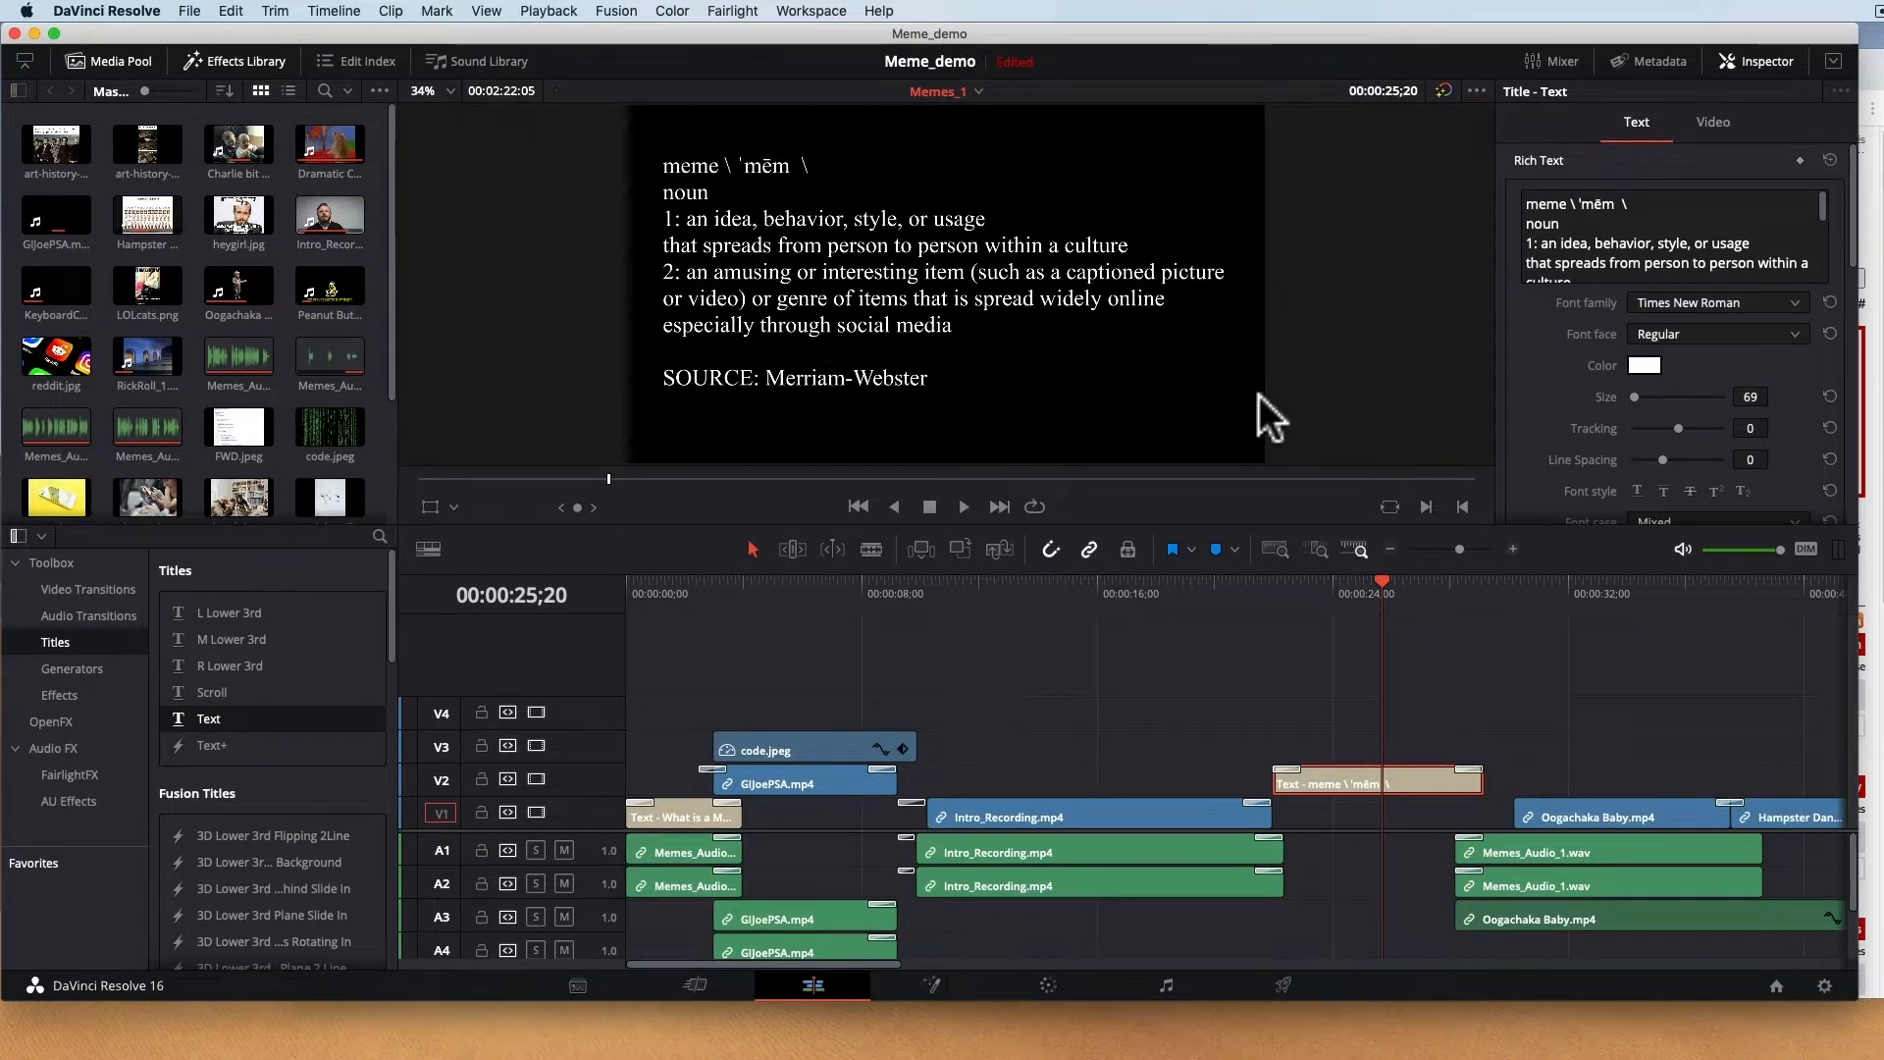
pyautogui.click(220, 66)
pyautogui.click(220, 65)
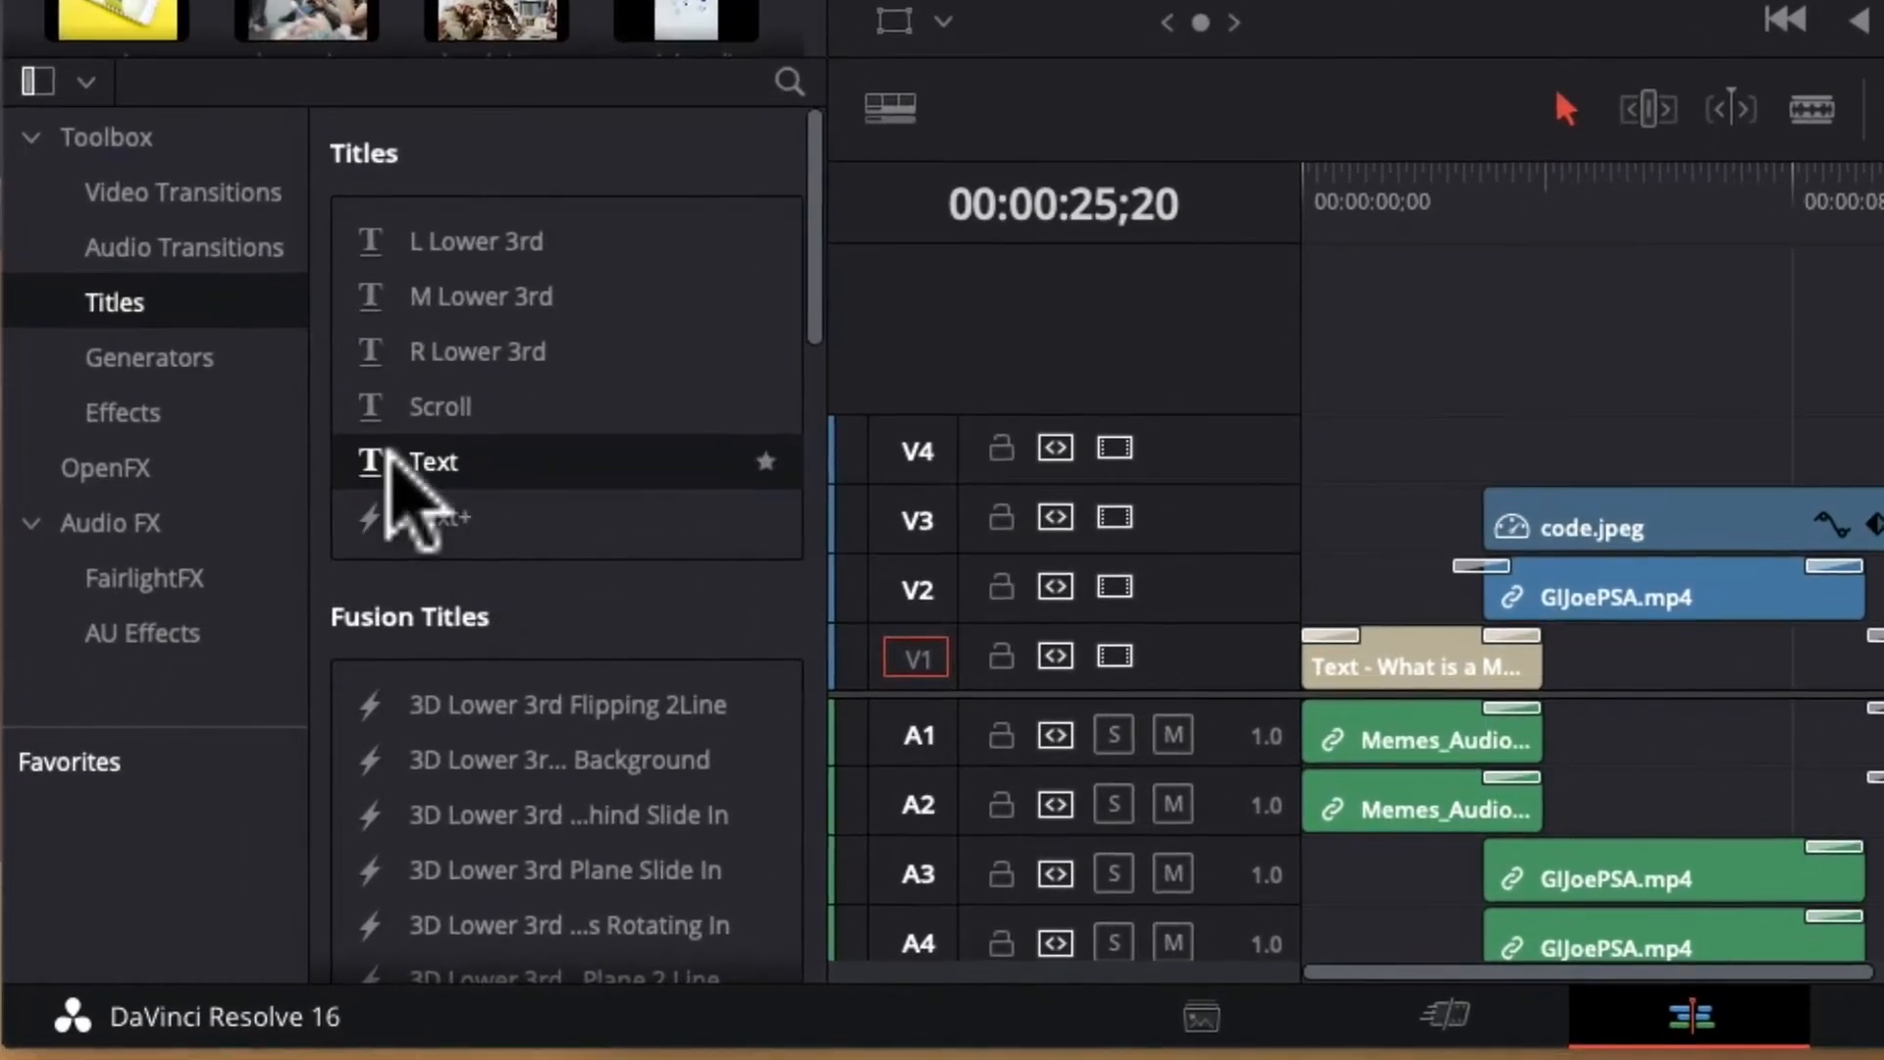
# Try a Text title on track V3 over Intro_Recording.mp4 and delete it after previewing.
pyautogui.moveTo(387, 449); pyautogui.dragTo(1883, 537)
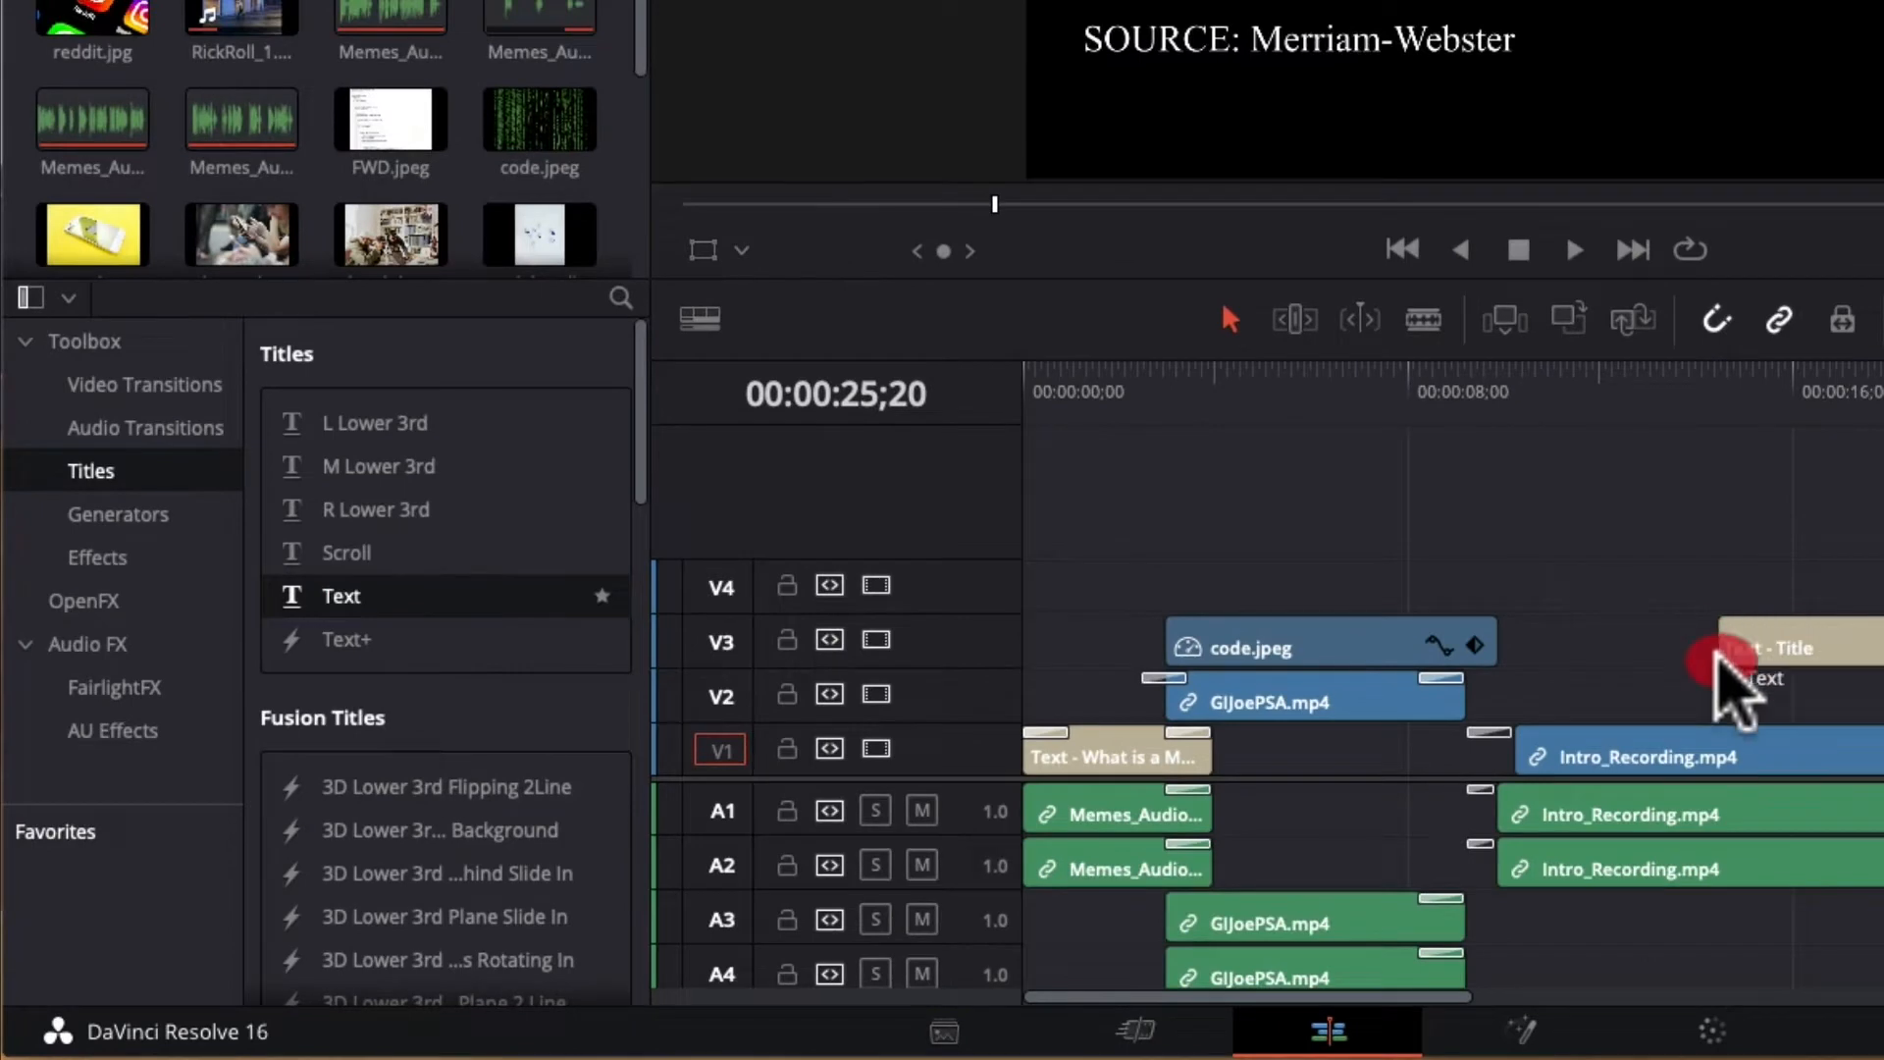
pyautogui.click(1809, 376)
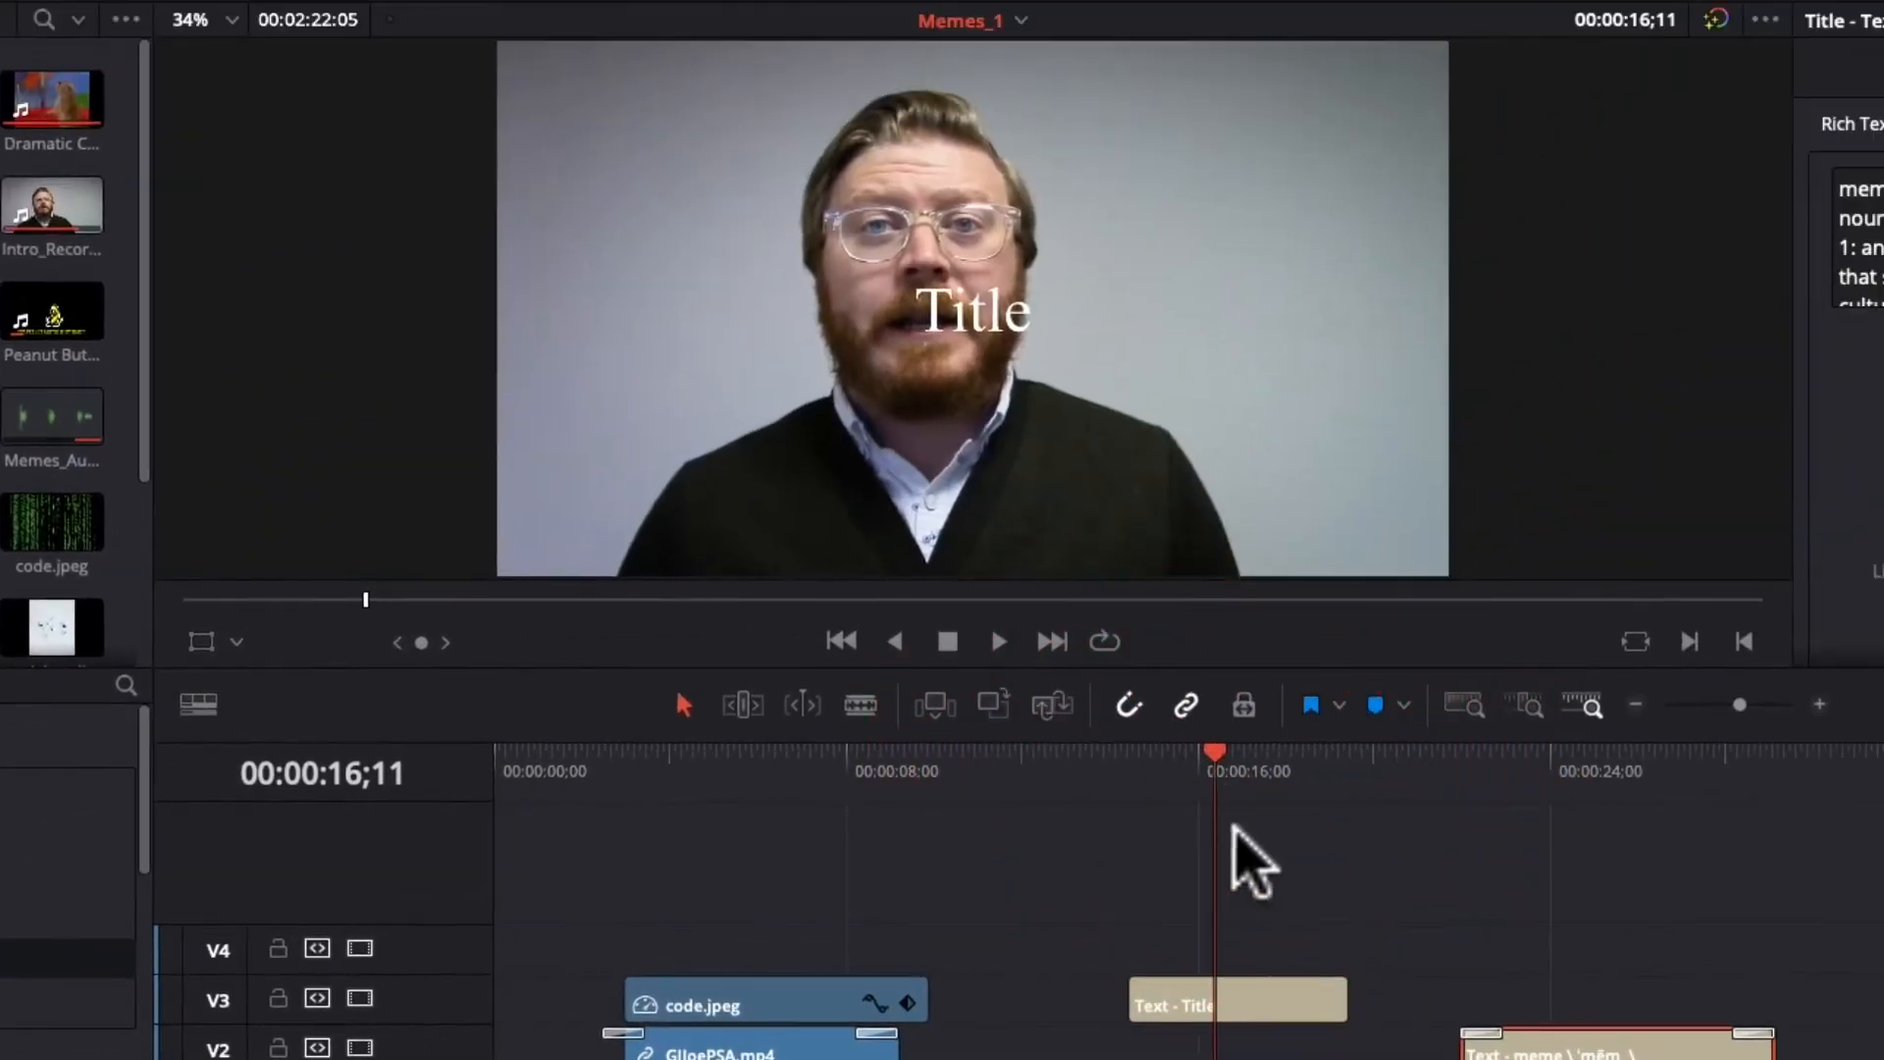
pyautogui.moveTo(1239, 770); pyautogui.dragTo(1192, 771)
pyautogui.click(971, 312)
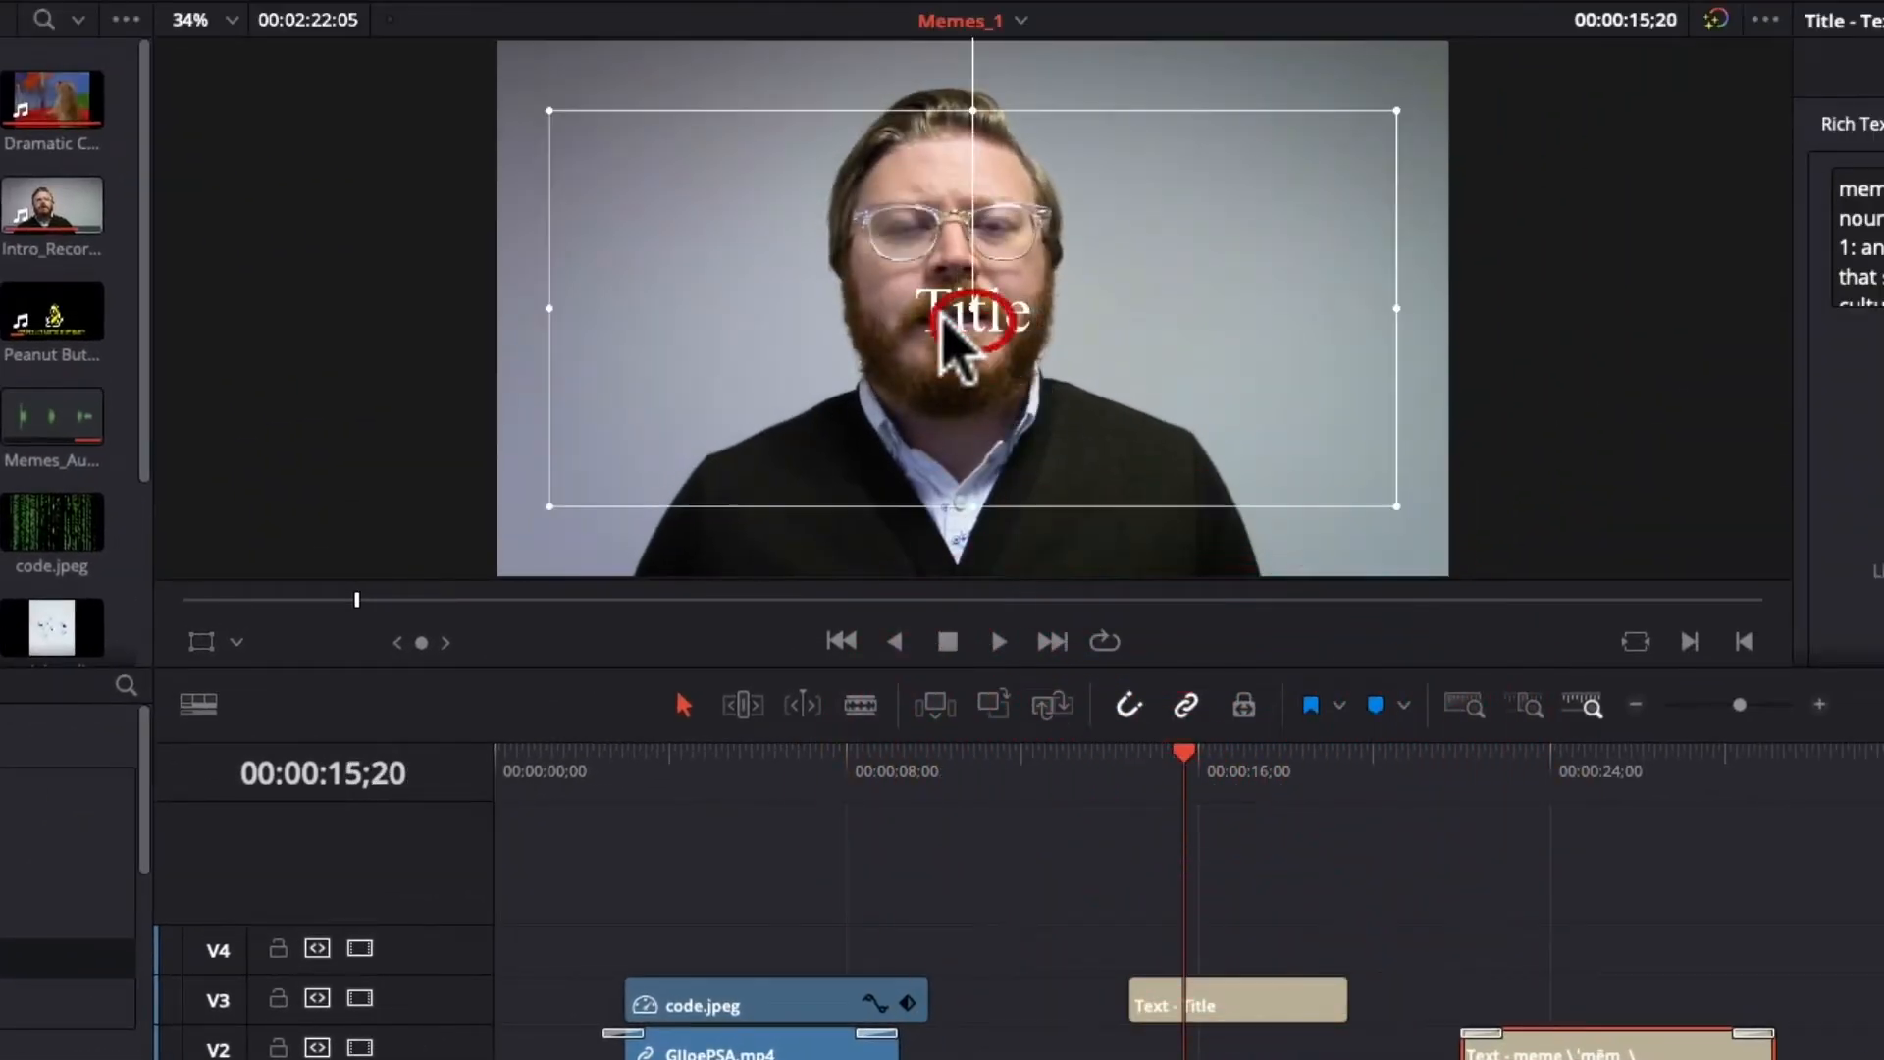
pyautogui.click(1249, 1003)
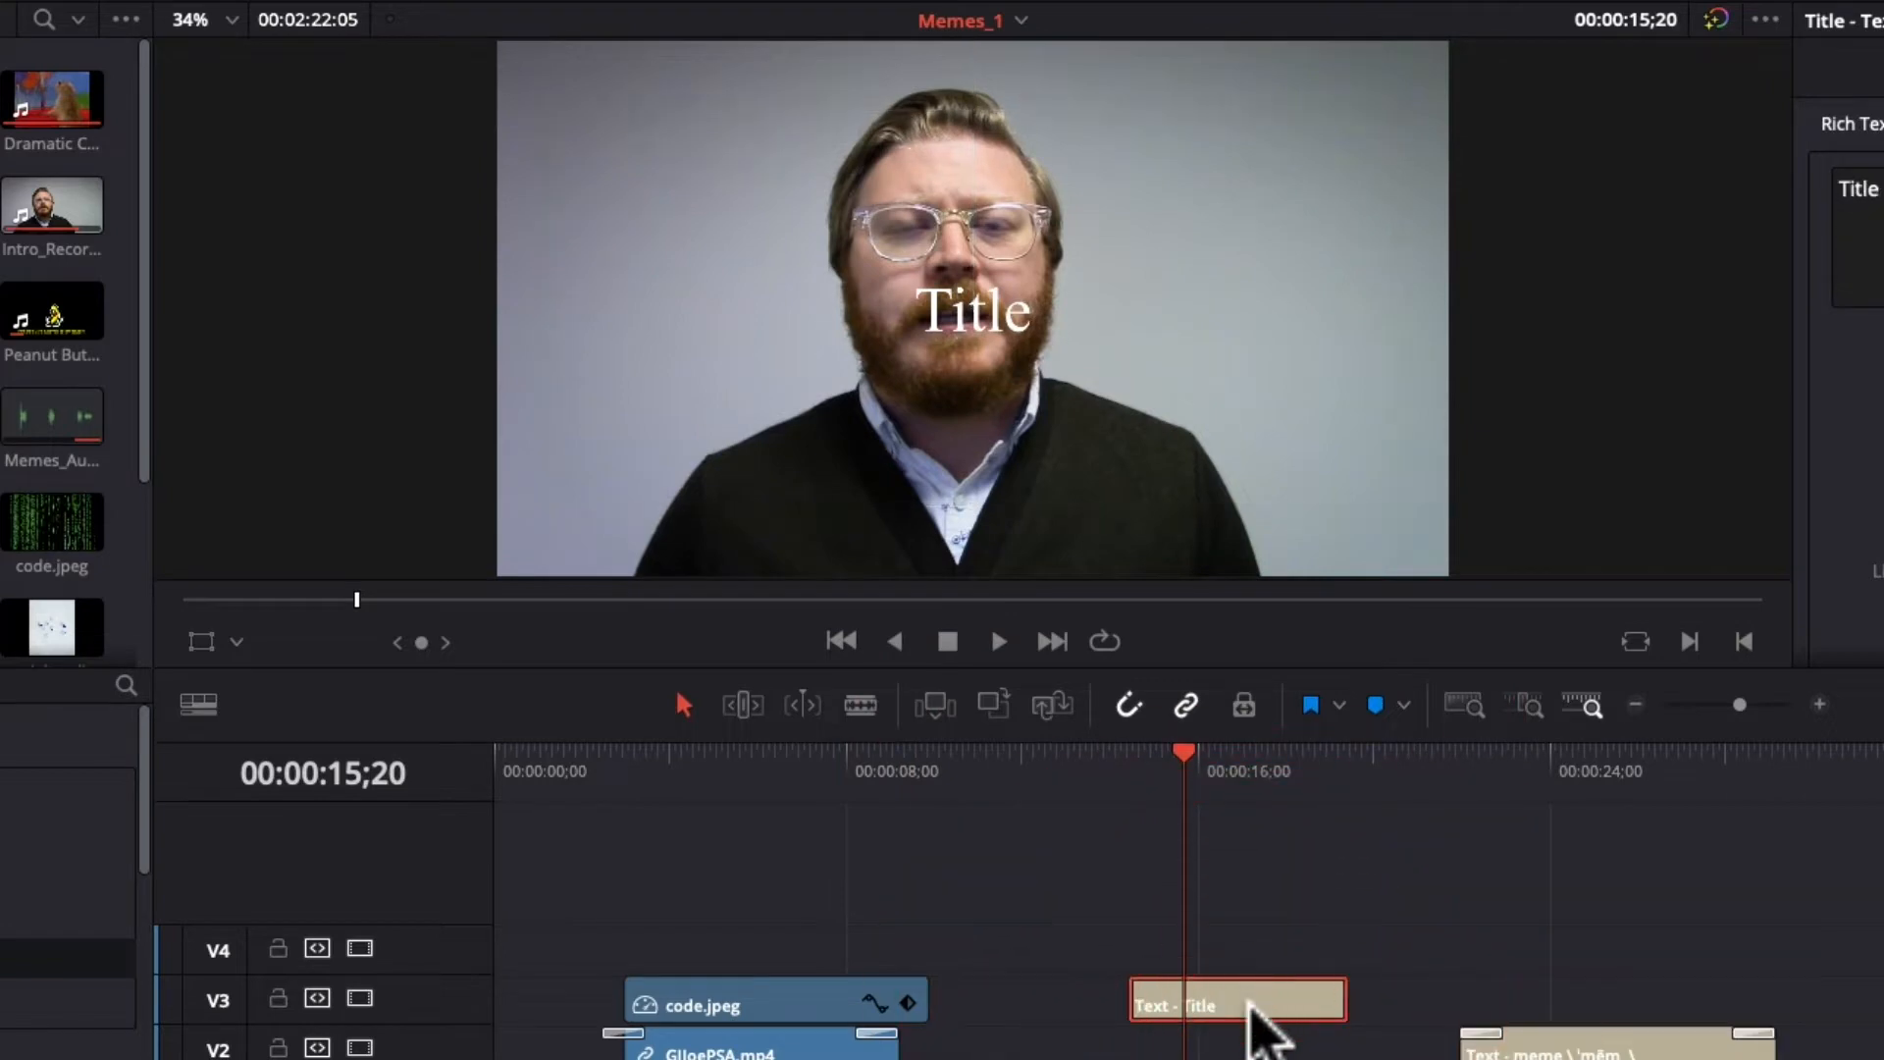
pyautogui.press('Delete')
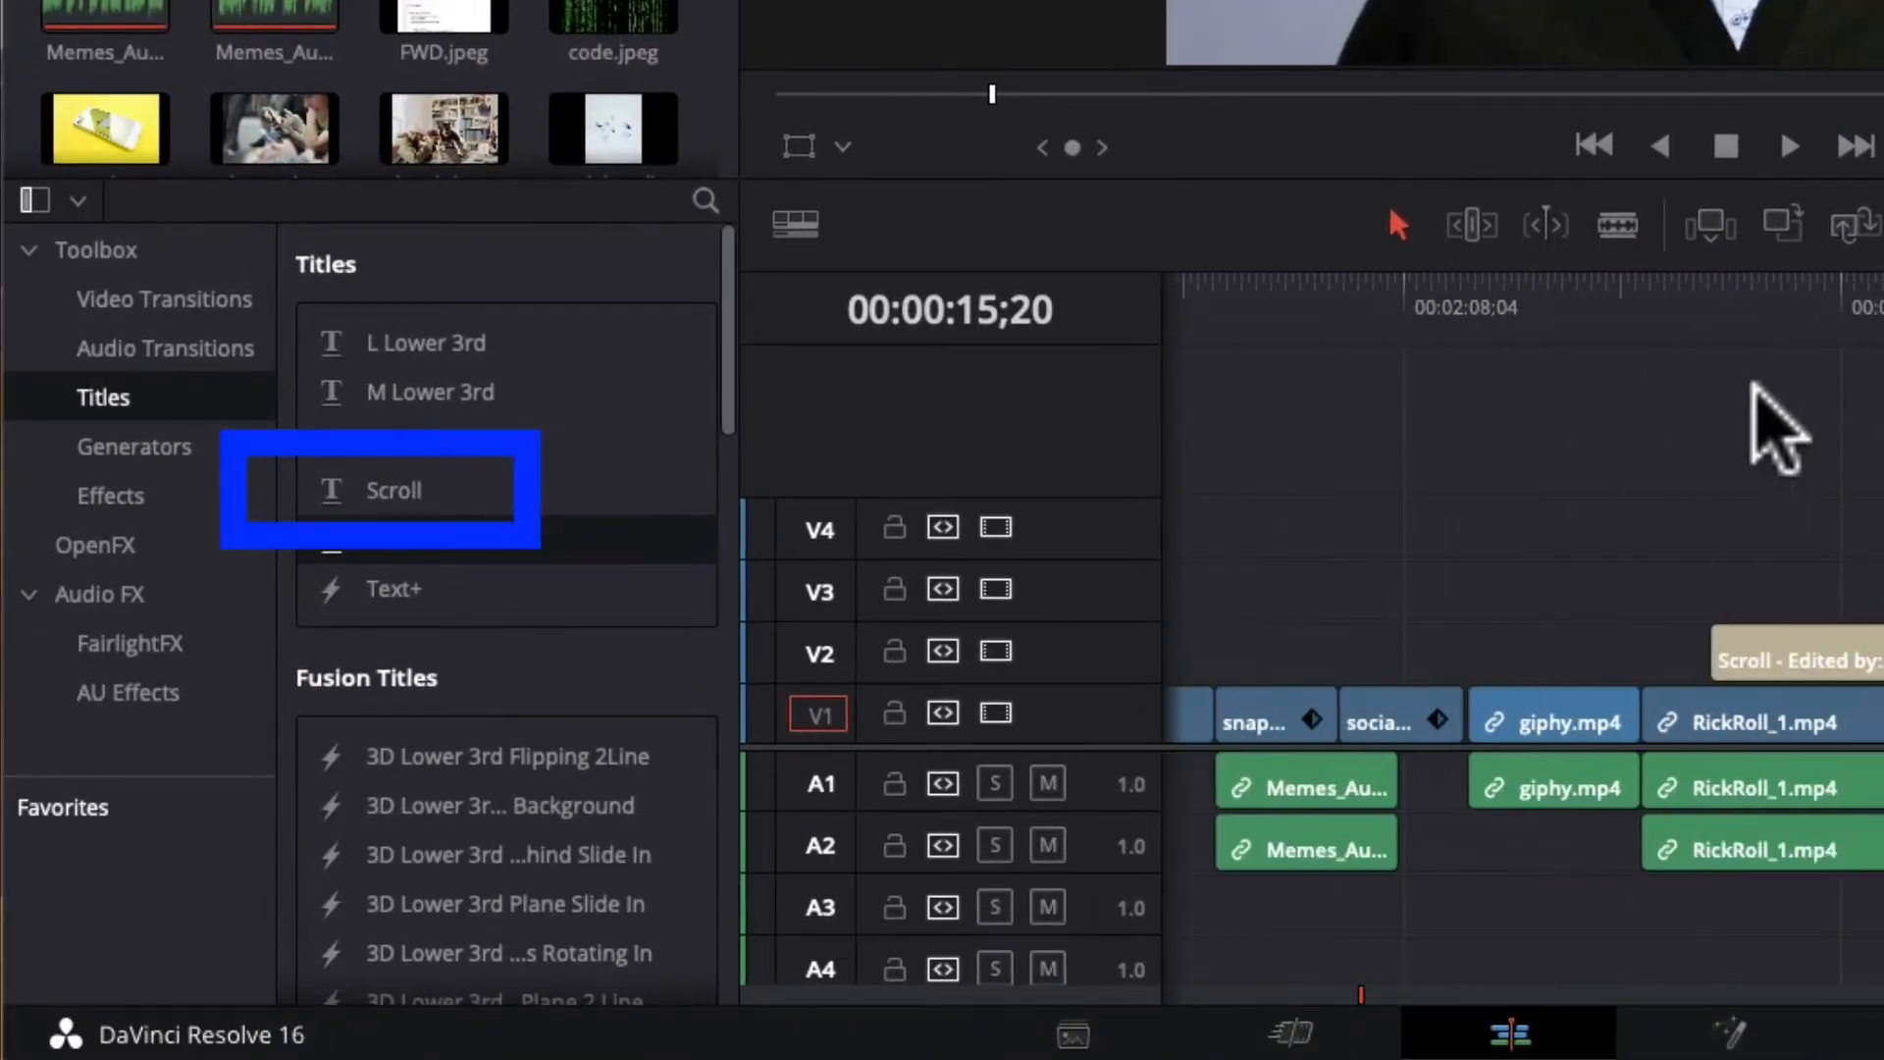
# Select the Scroll credits title on track V2 and scrub through it to preview the rolling text.
pyautogui.click(1798, 666)
pyautogui.moveTo(1729, 312); pyautogui.dragTo(1883, 318)
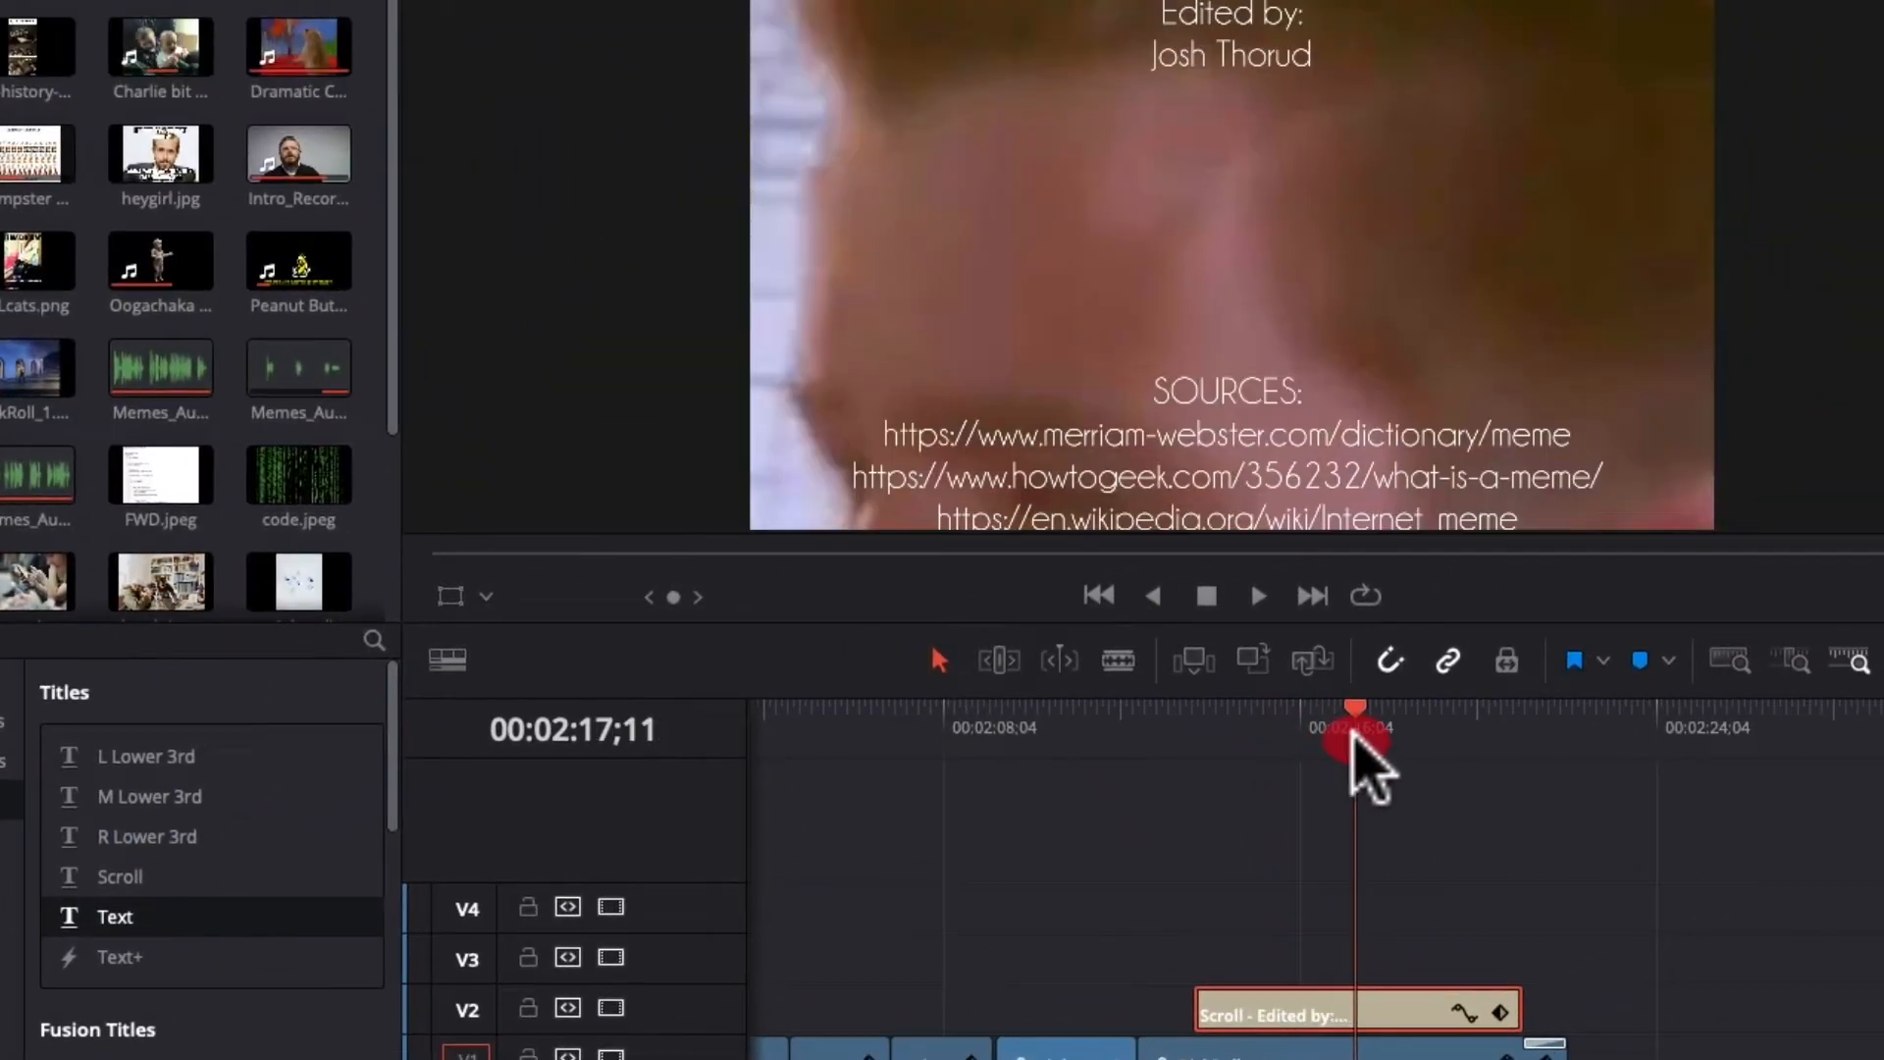
pyautogui.moveTo(1352, 731)
pyautogui.mouseDown()
pyautogui.moveTo(1469, 736)
pyautogui.moveTo(1211, 738)
pyautogui.moveTo(1332, 738)
pyautogui.mouseUp()
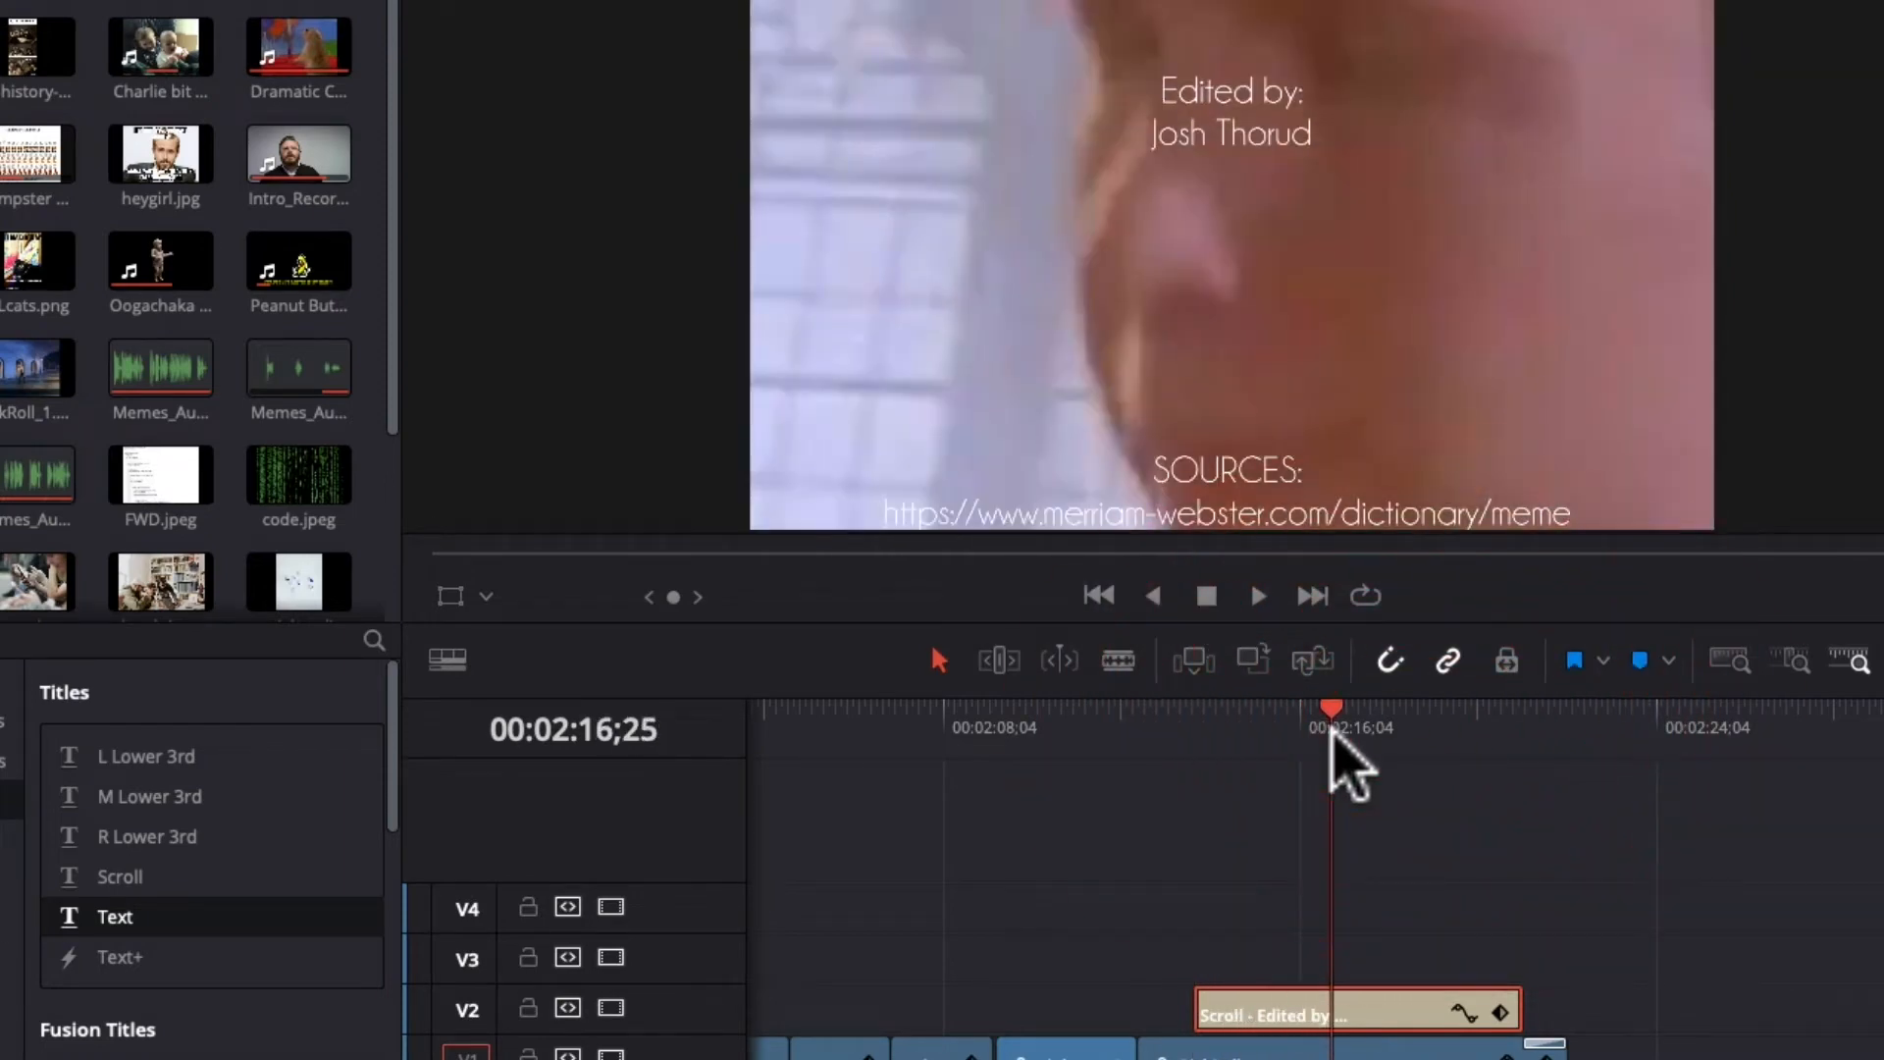
# Try an L Lower 3rd title on track V2 above giphy.mp4 and delete it after previewing.
pyautogui.click(183, 761)
pyautogui.moveTo(186, 771); pyautogui.dragTo(1006, 1011)
pyautogui.click(1097, 721)
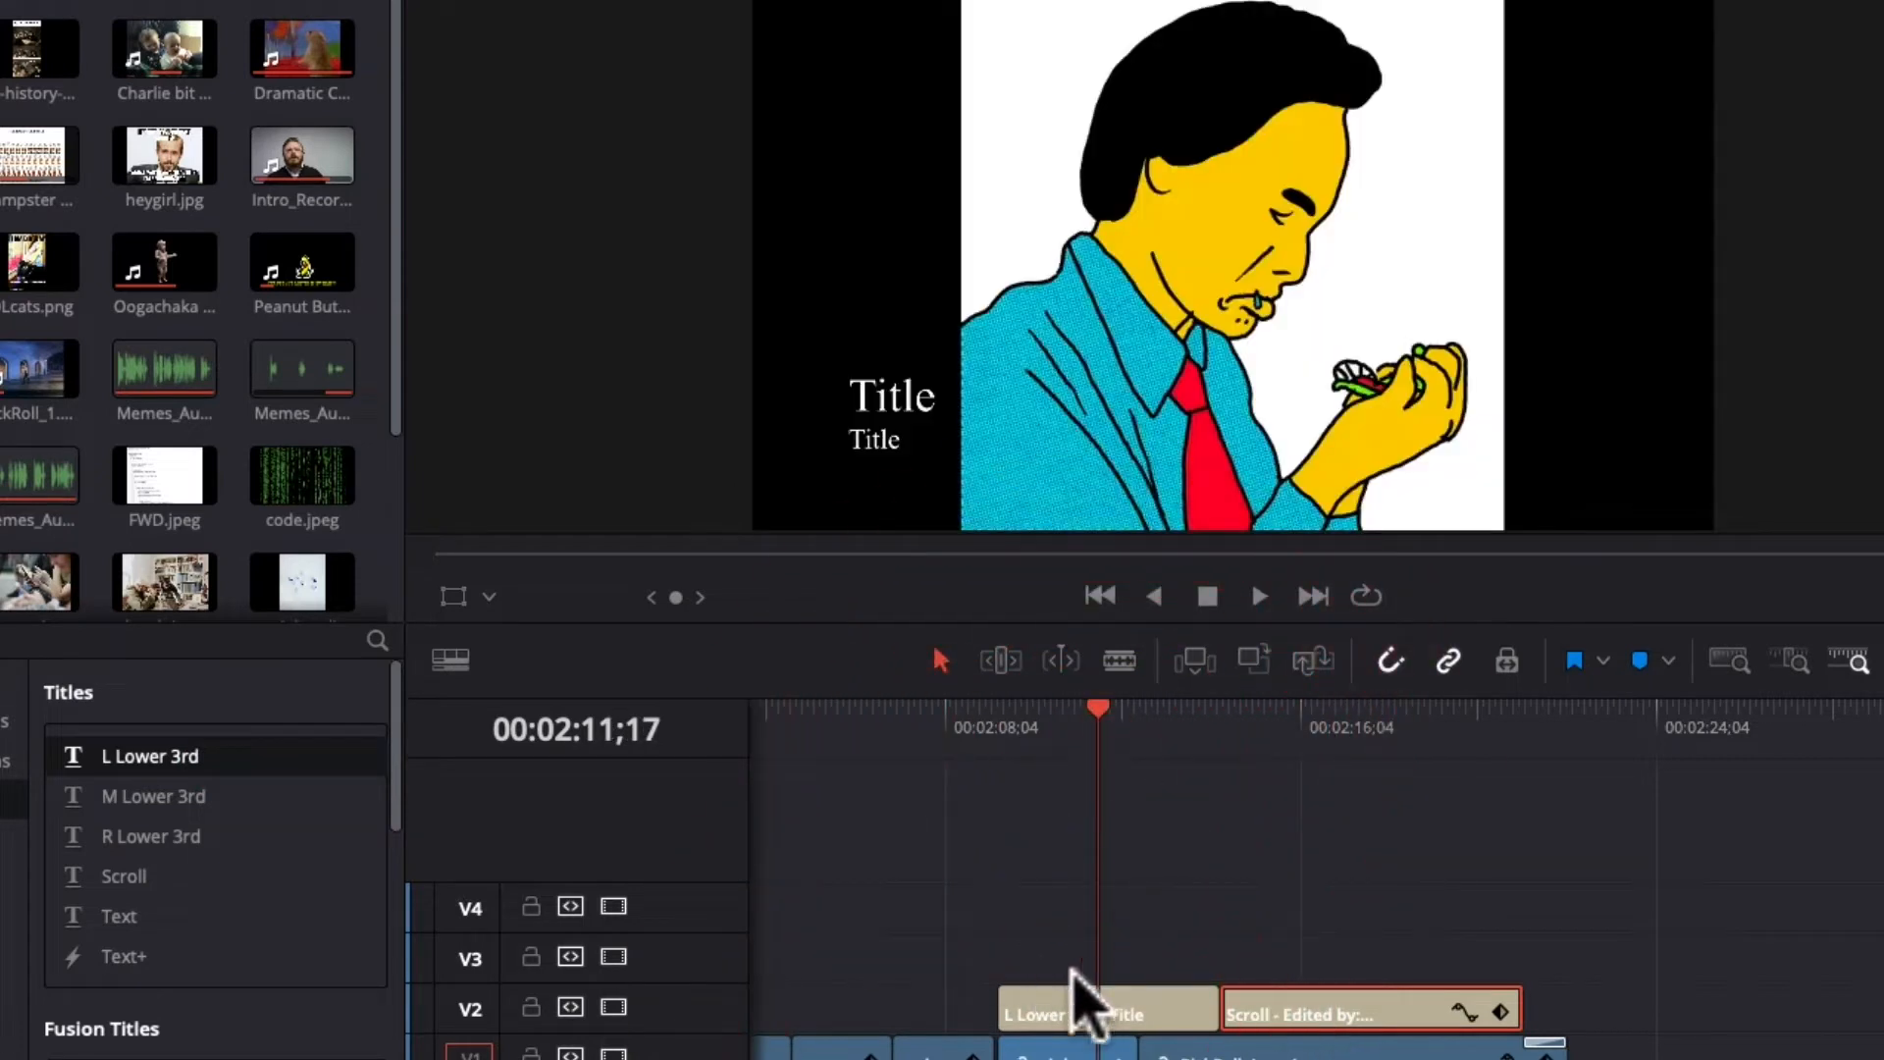
pyautogui.click(1177, 1014)
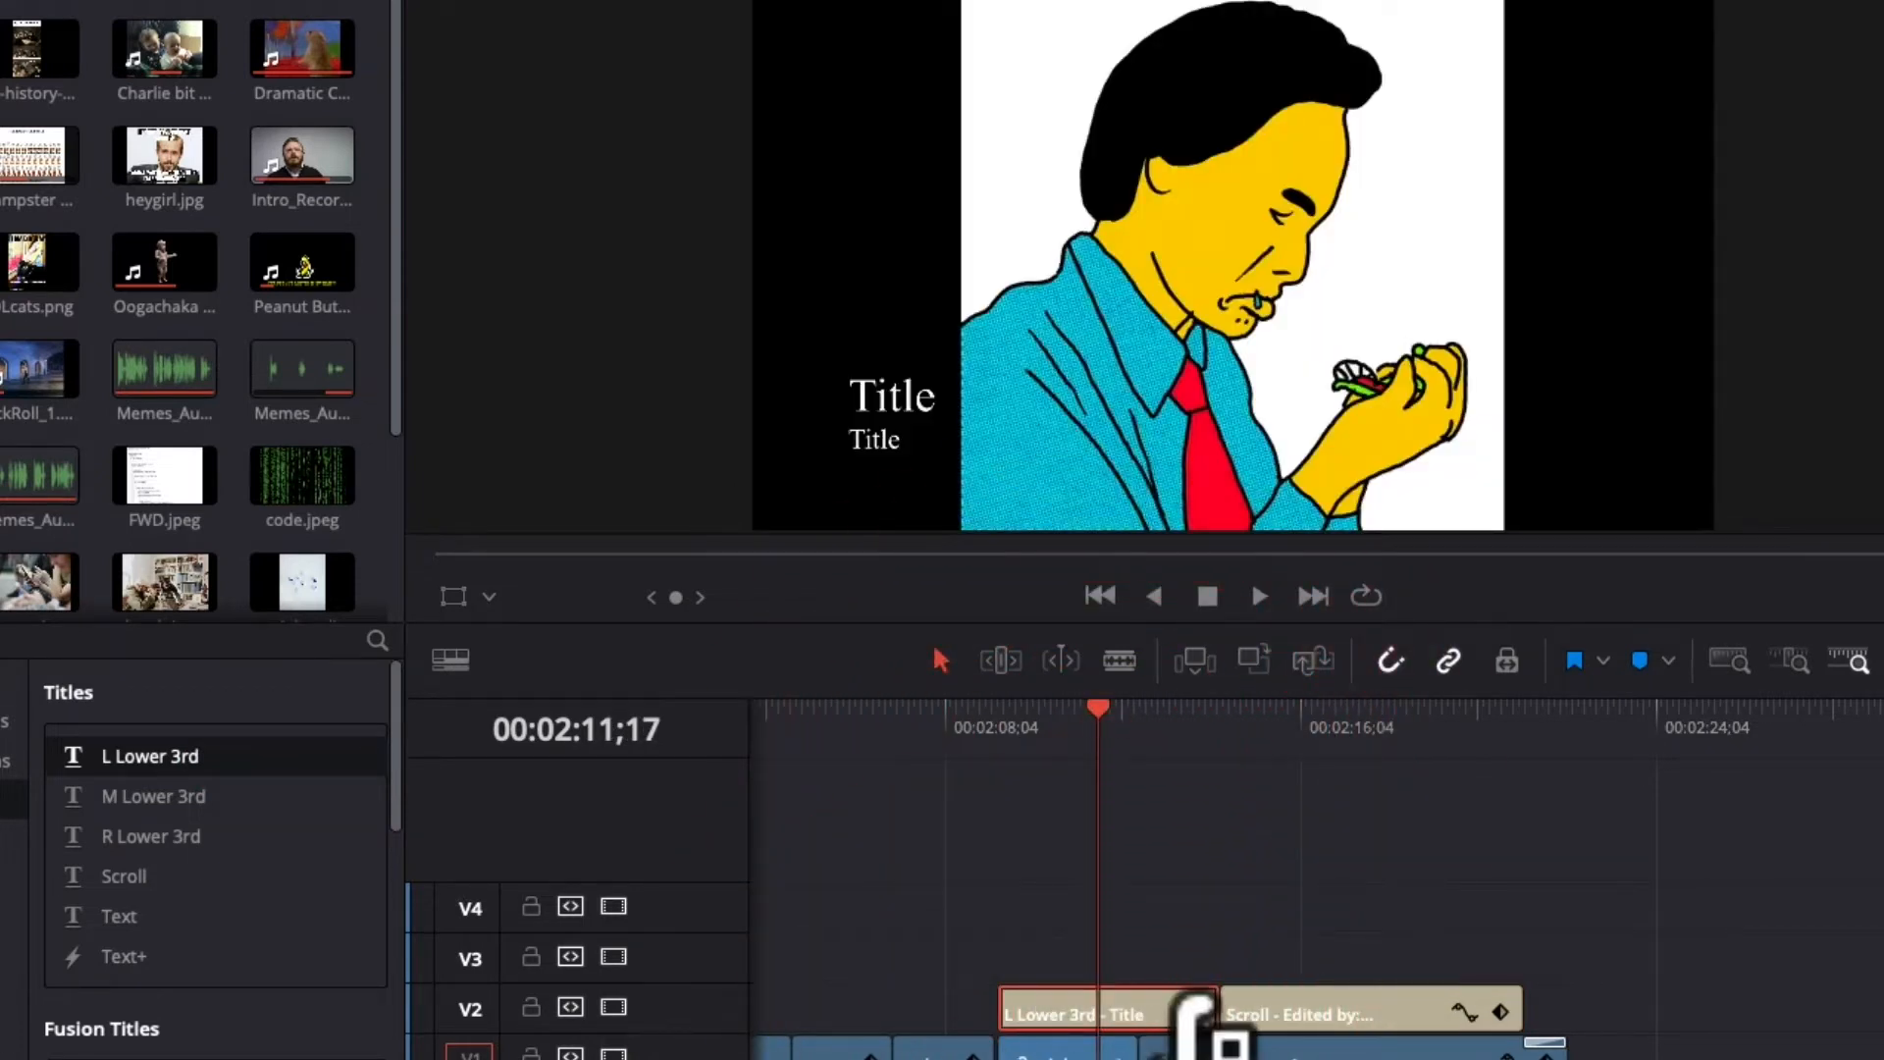
pyautogui.press('Delete')
# Look through the available title presets, including Subtitle and the Fusion titles.
pyautogui.scroll(-5, 242, 908)
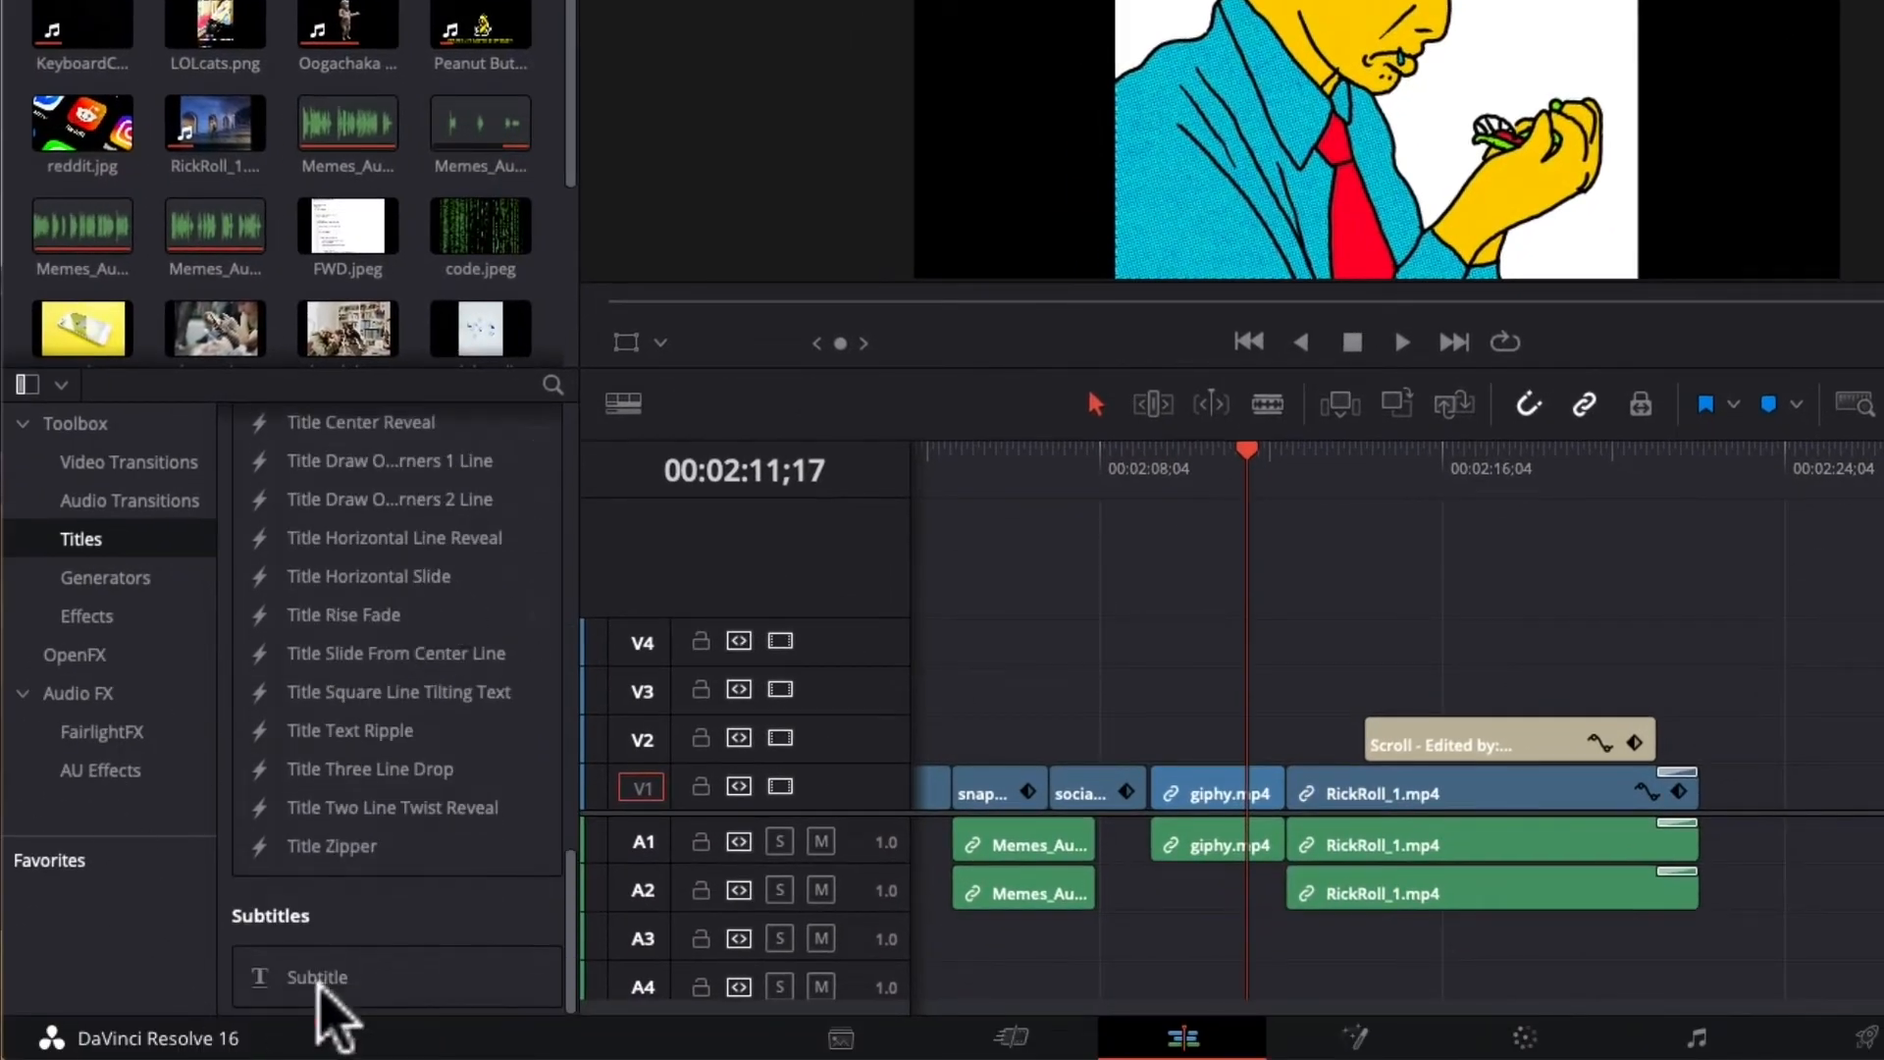
pyautogui.click(324, 980)
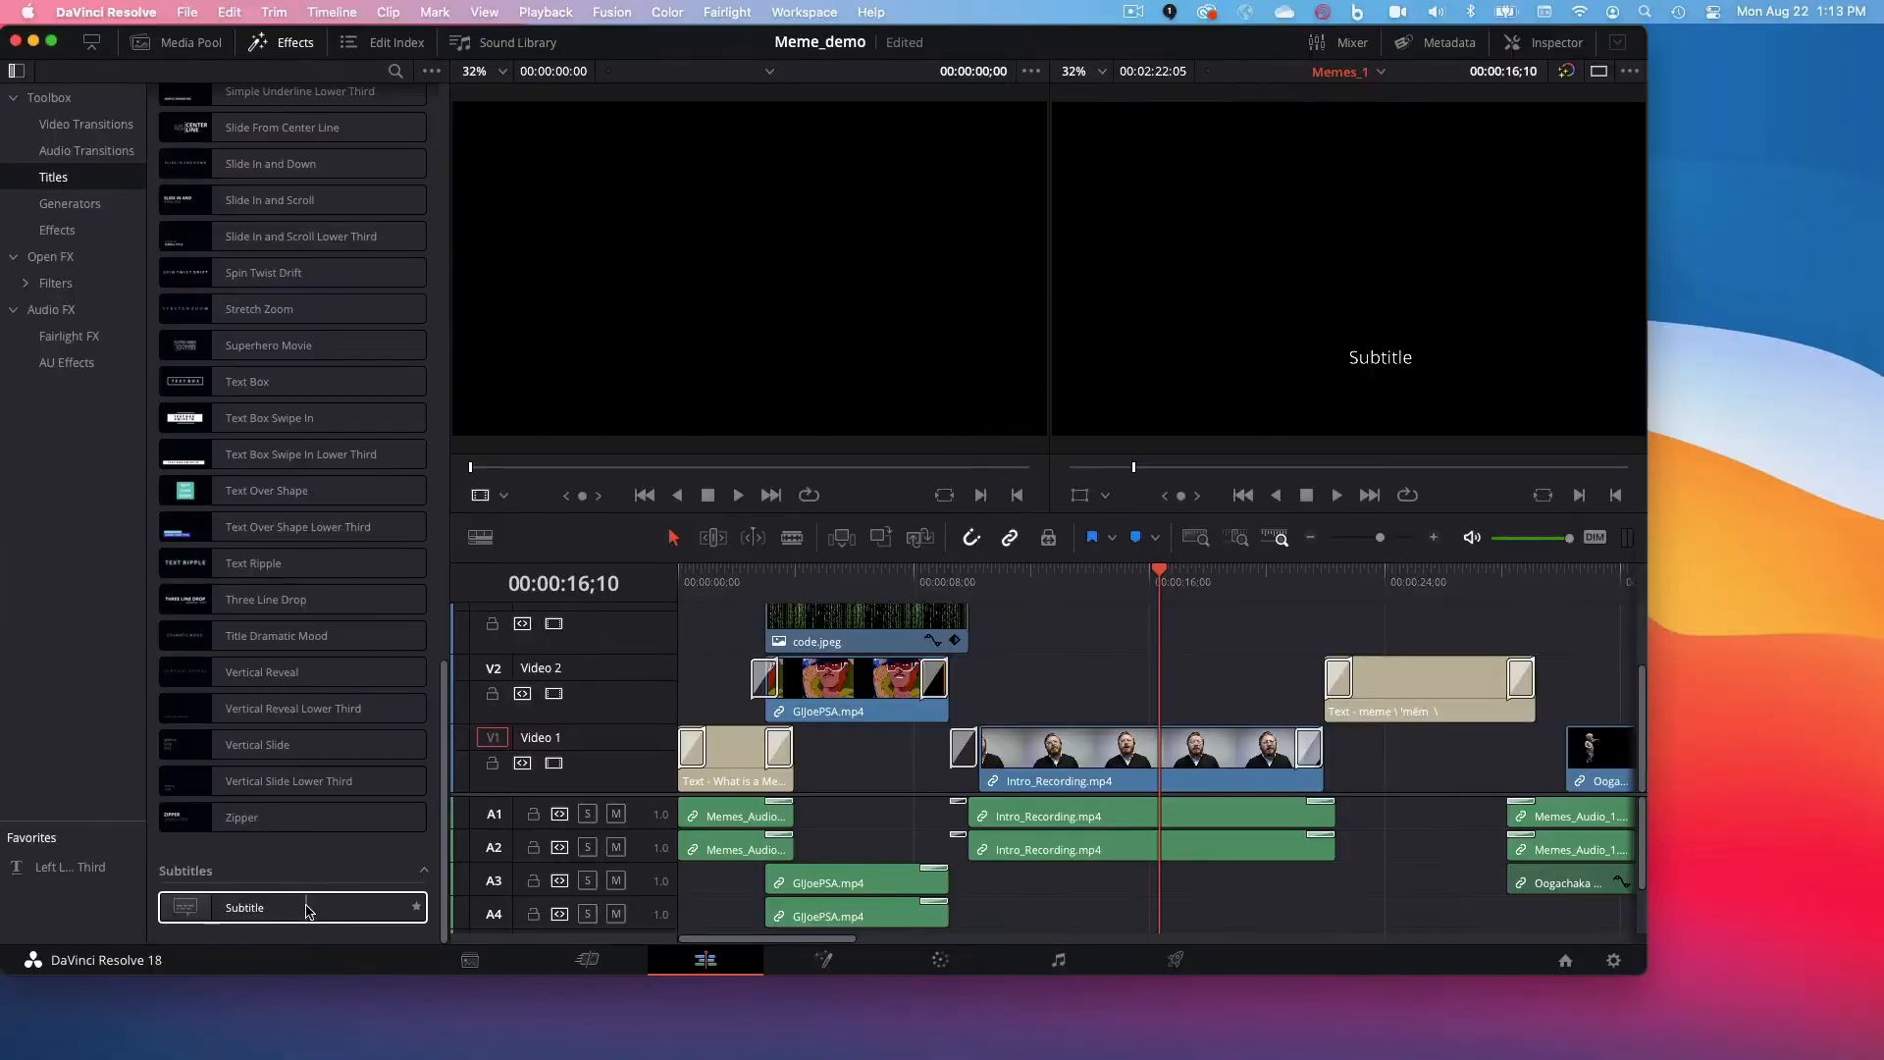
pyautogui.scroll(15, 324, 853)
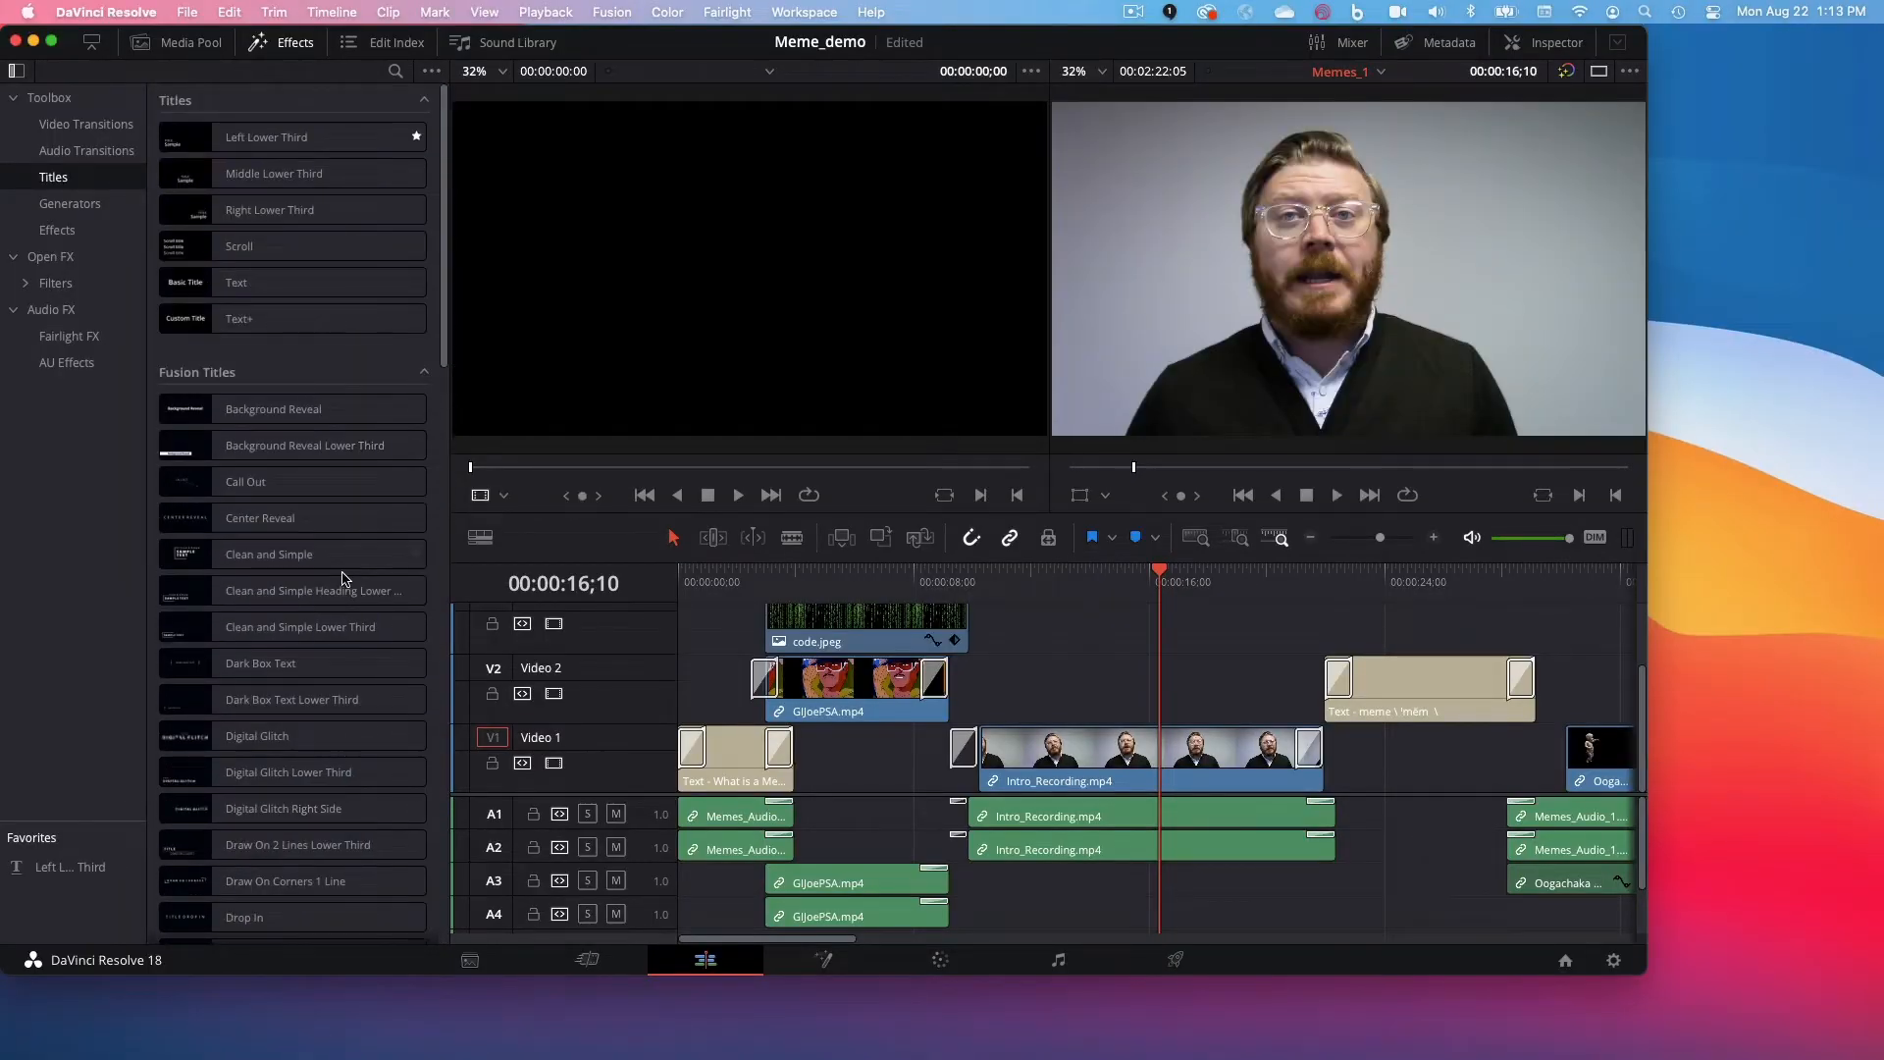
pyautogui.scroll(-3, 327, 702)
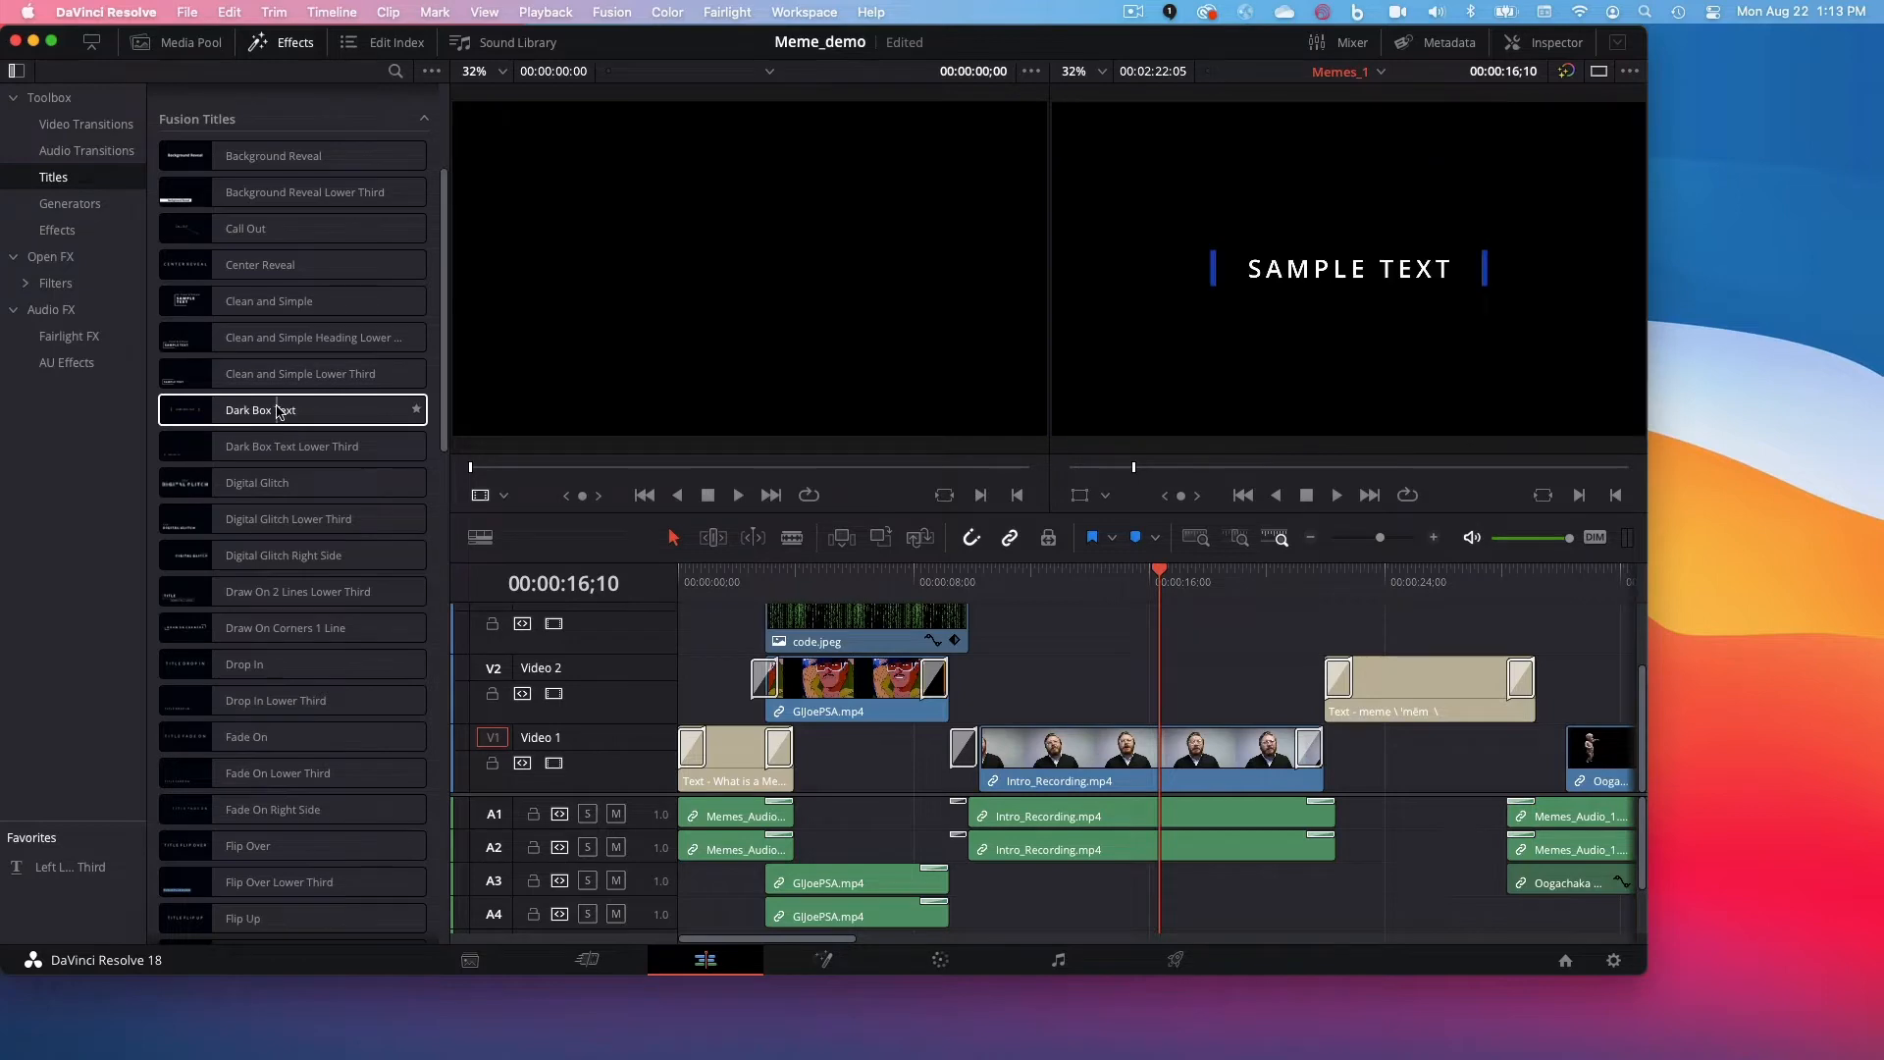
# Add the Center Reveal Fusion title on Video 2 above Intro_Recording.mp4 and play back its animation.
pyautogui.scroll(3, 278, 412)
pyautogui.moveTo(278, 412); pyautogui.dragTo(1128, 719)
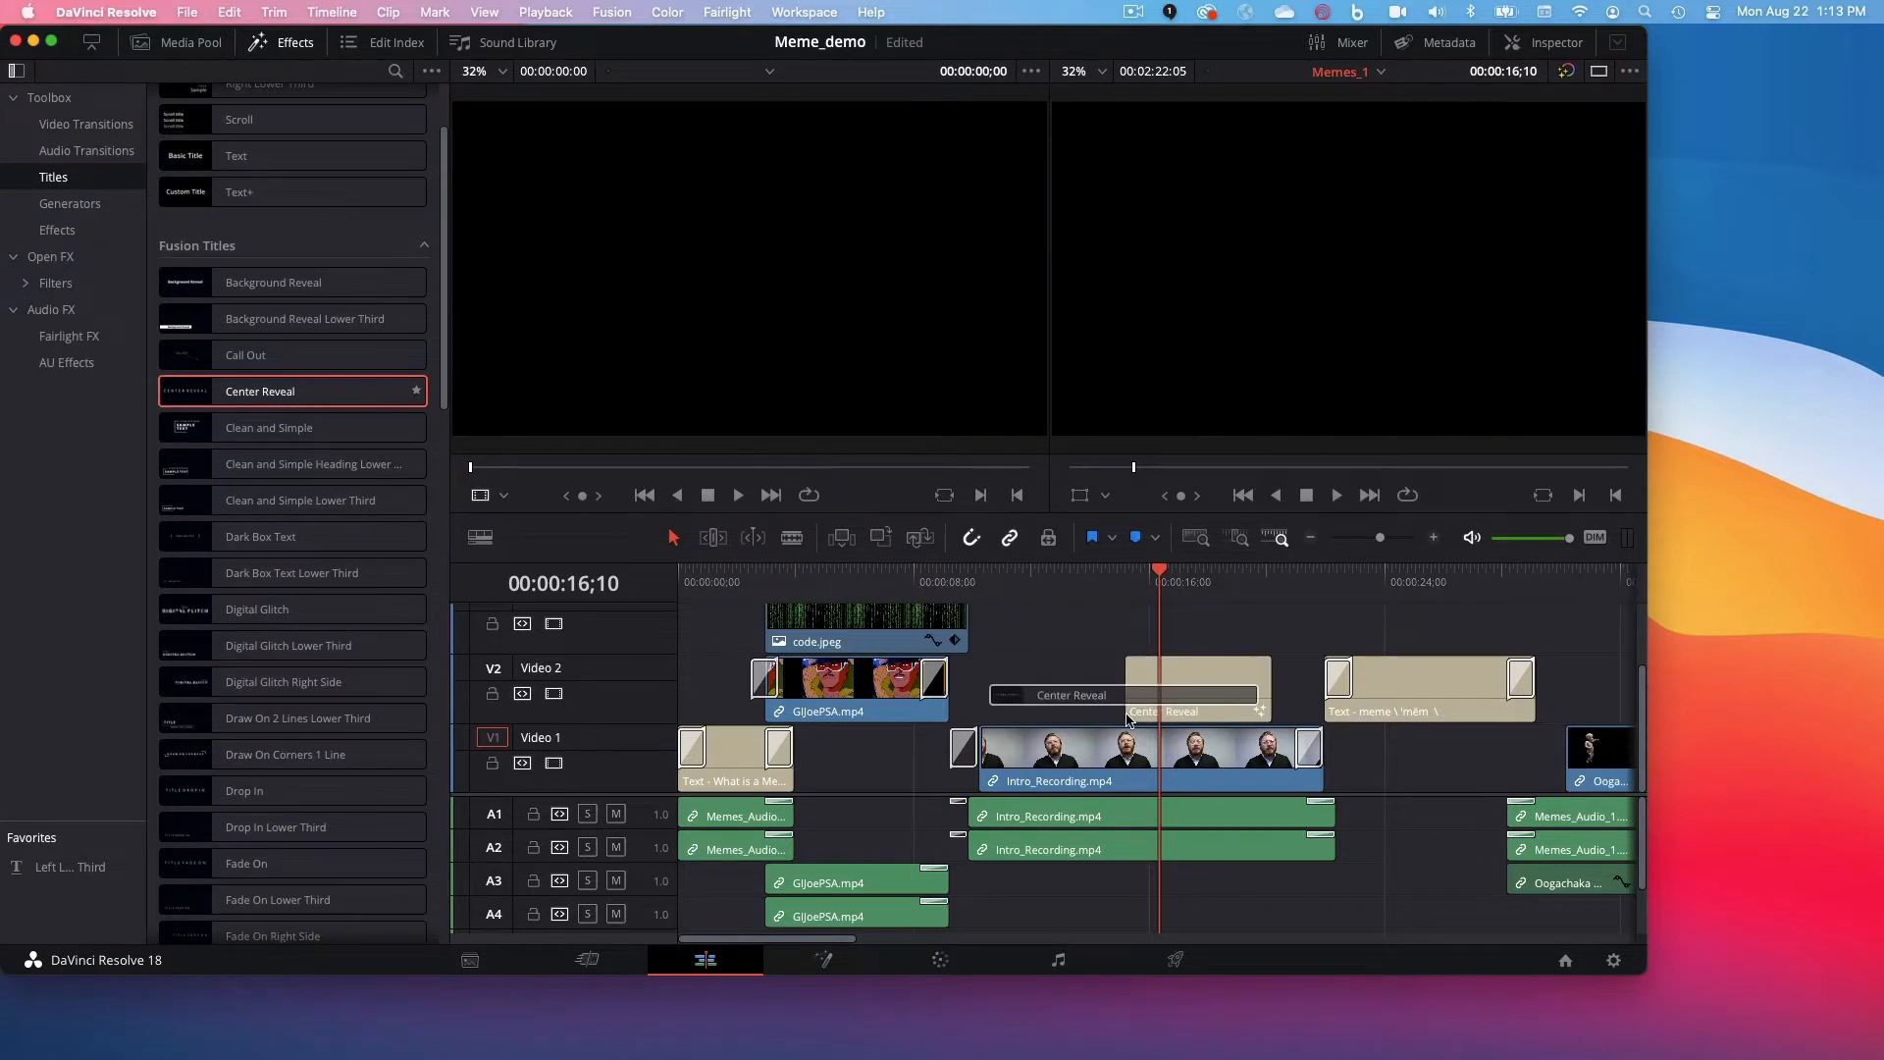
pyautogui.moveTo(1182, 575)
pyautogui.mouseDown()
pyautogui.moveTo(1163, 586)
pyautogui.moveTo(1273, 584)
pyautogui.moveTo(1128, 588)
pyautogui.moveTo(1163, 596)
pyautogui.mouseUp()
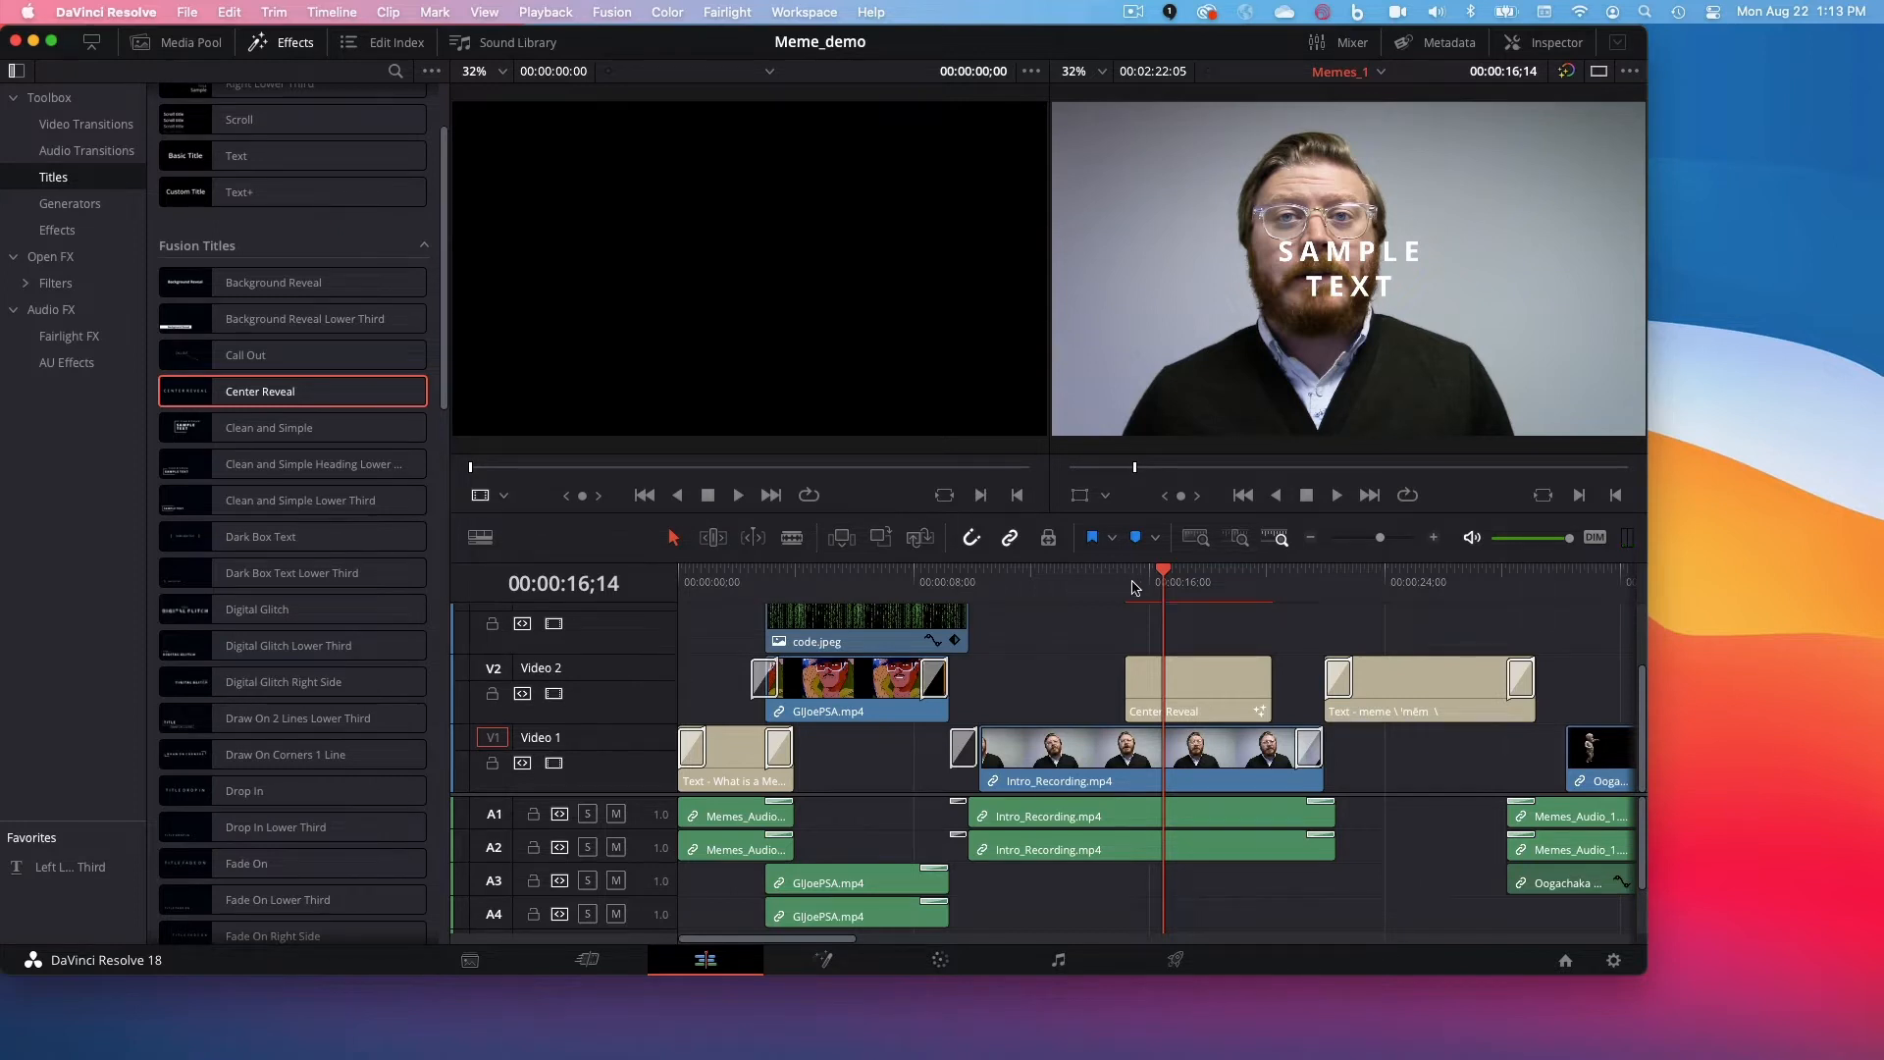
pyautogui.click(1131, 585)
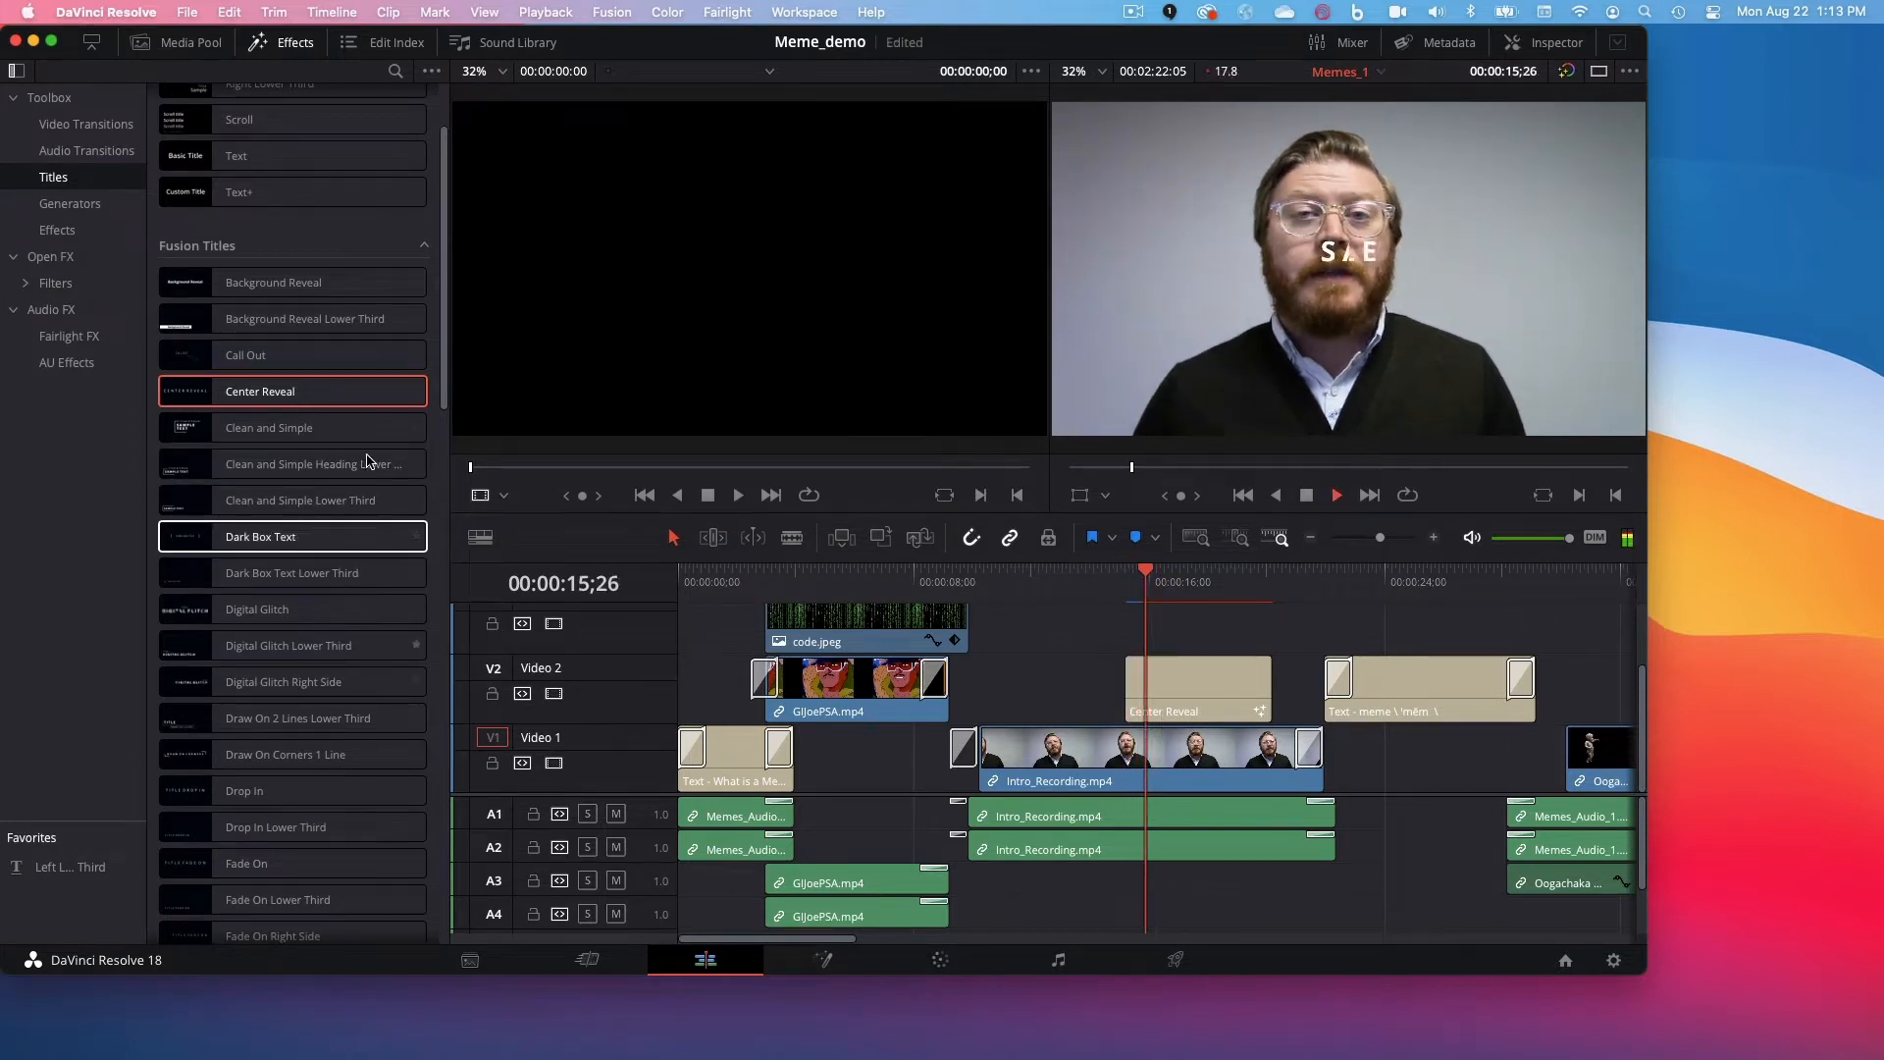
pyautogui.press('space')
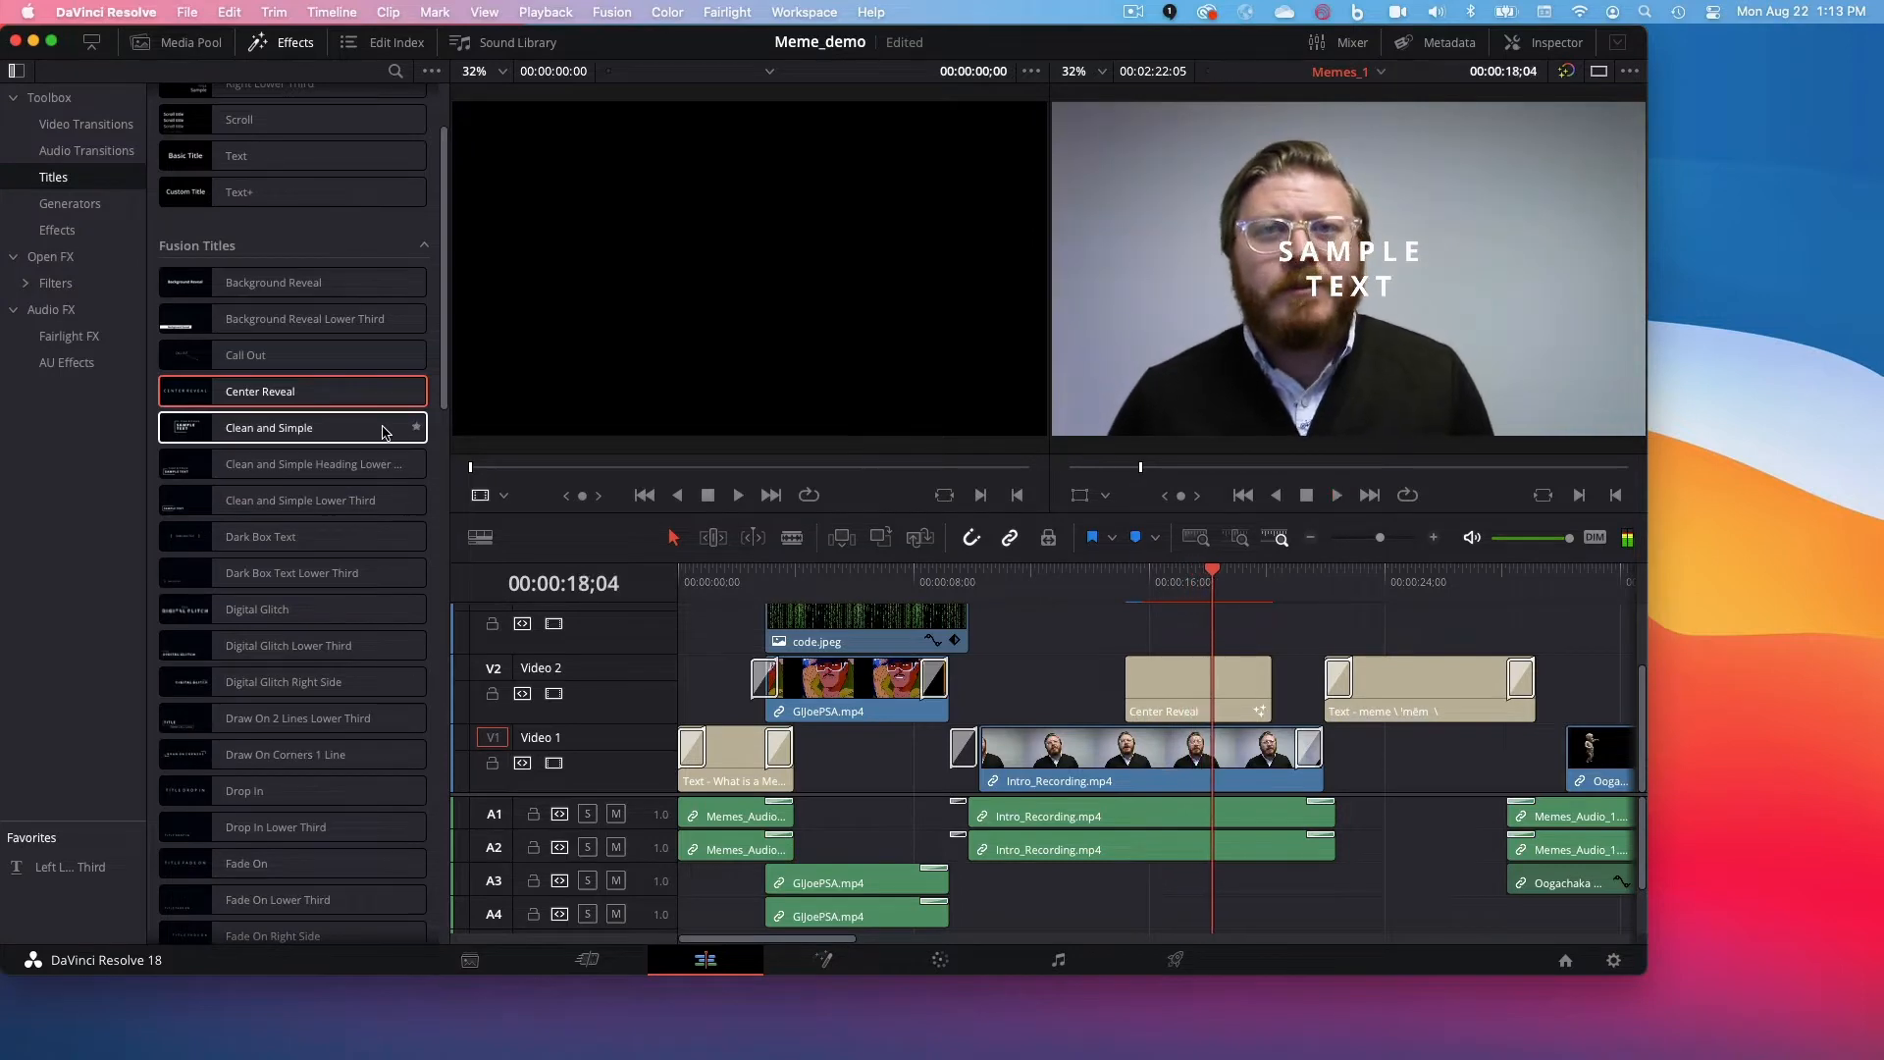
# Add a Text title on track V2 past the end of RickRoll_1.mp4 and select it with the playhead over it.
pyautogui.moveTo(373, 538)
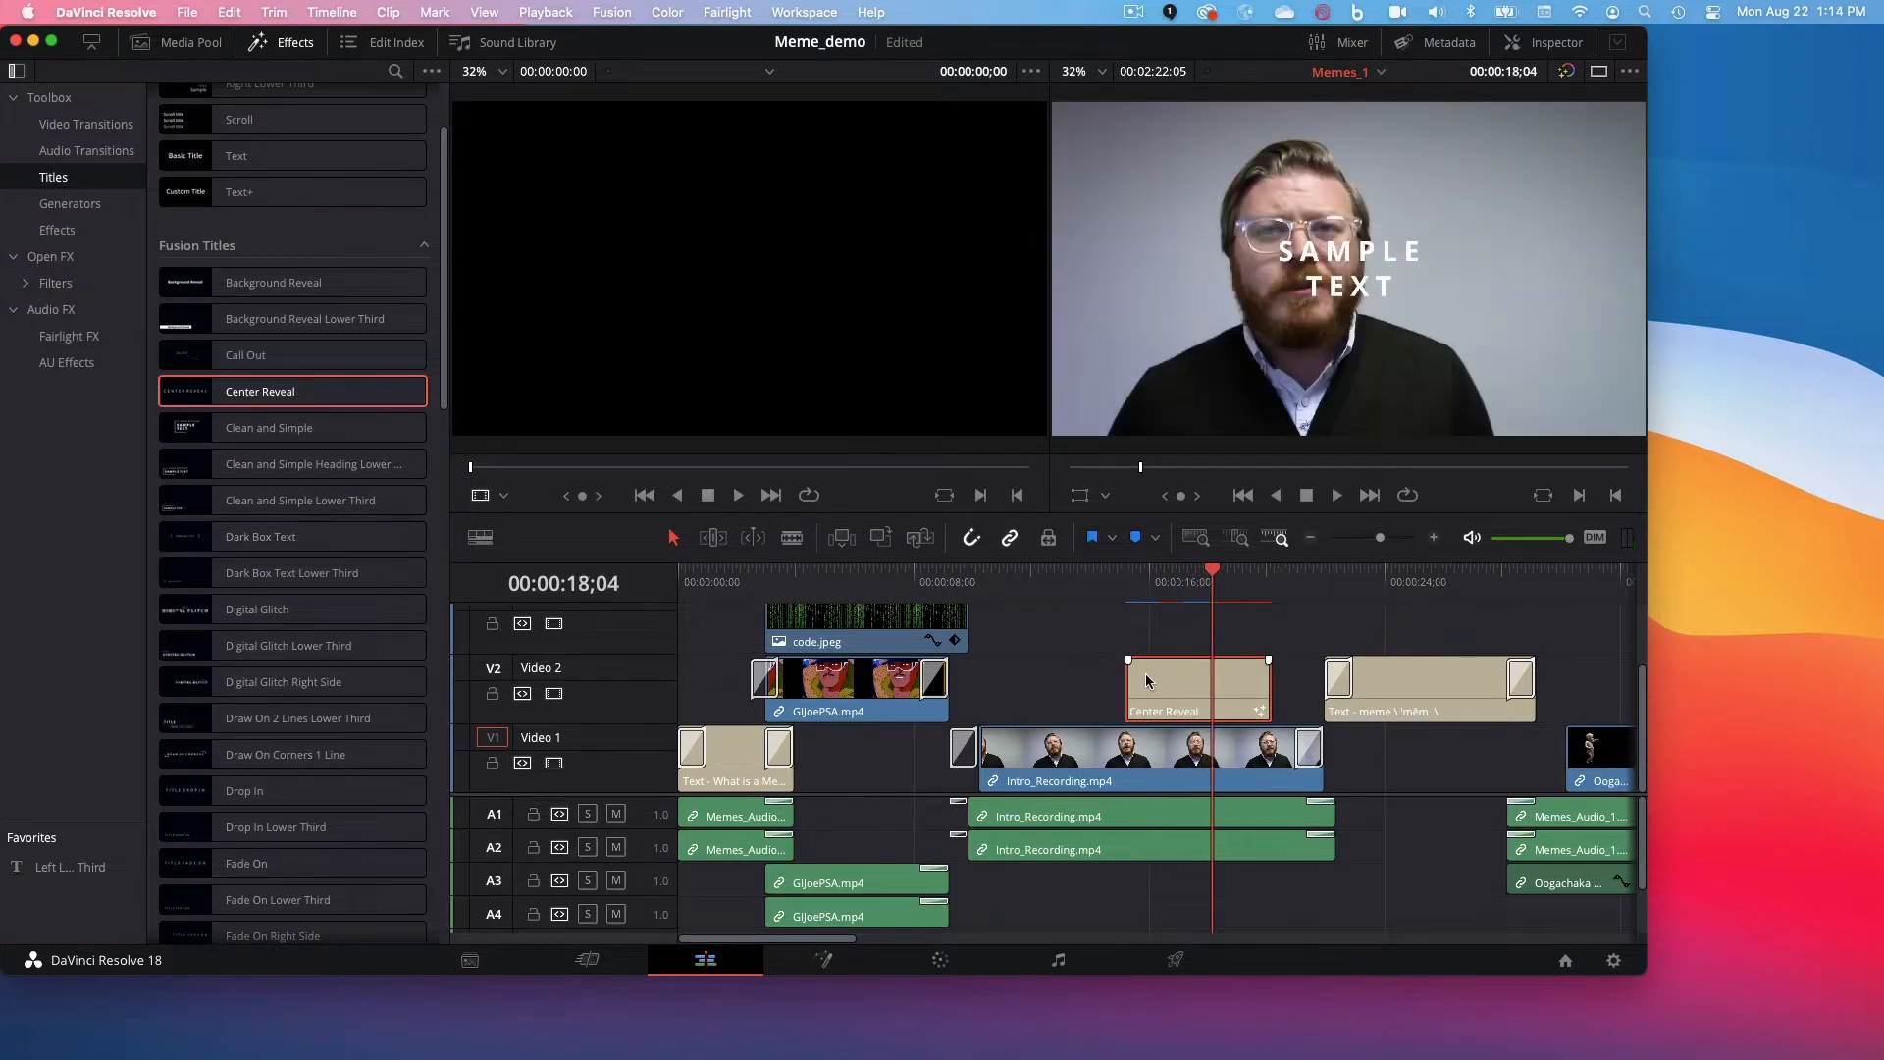
pyautogui.scroll(-15, 324, 579)
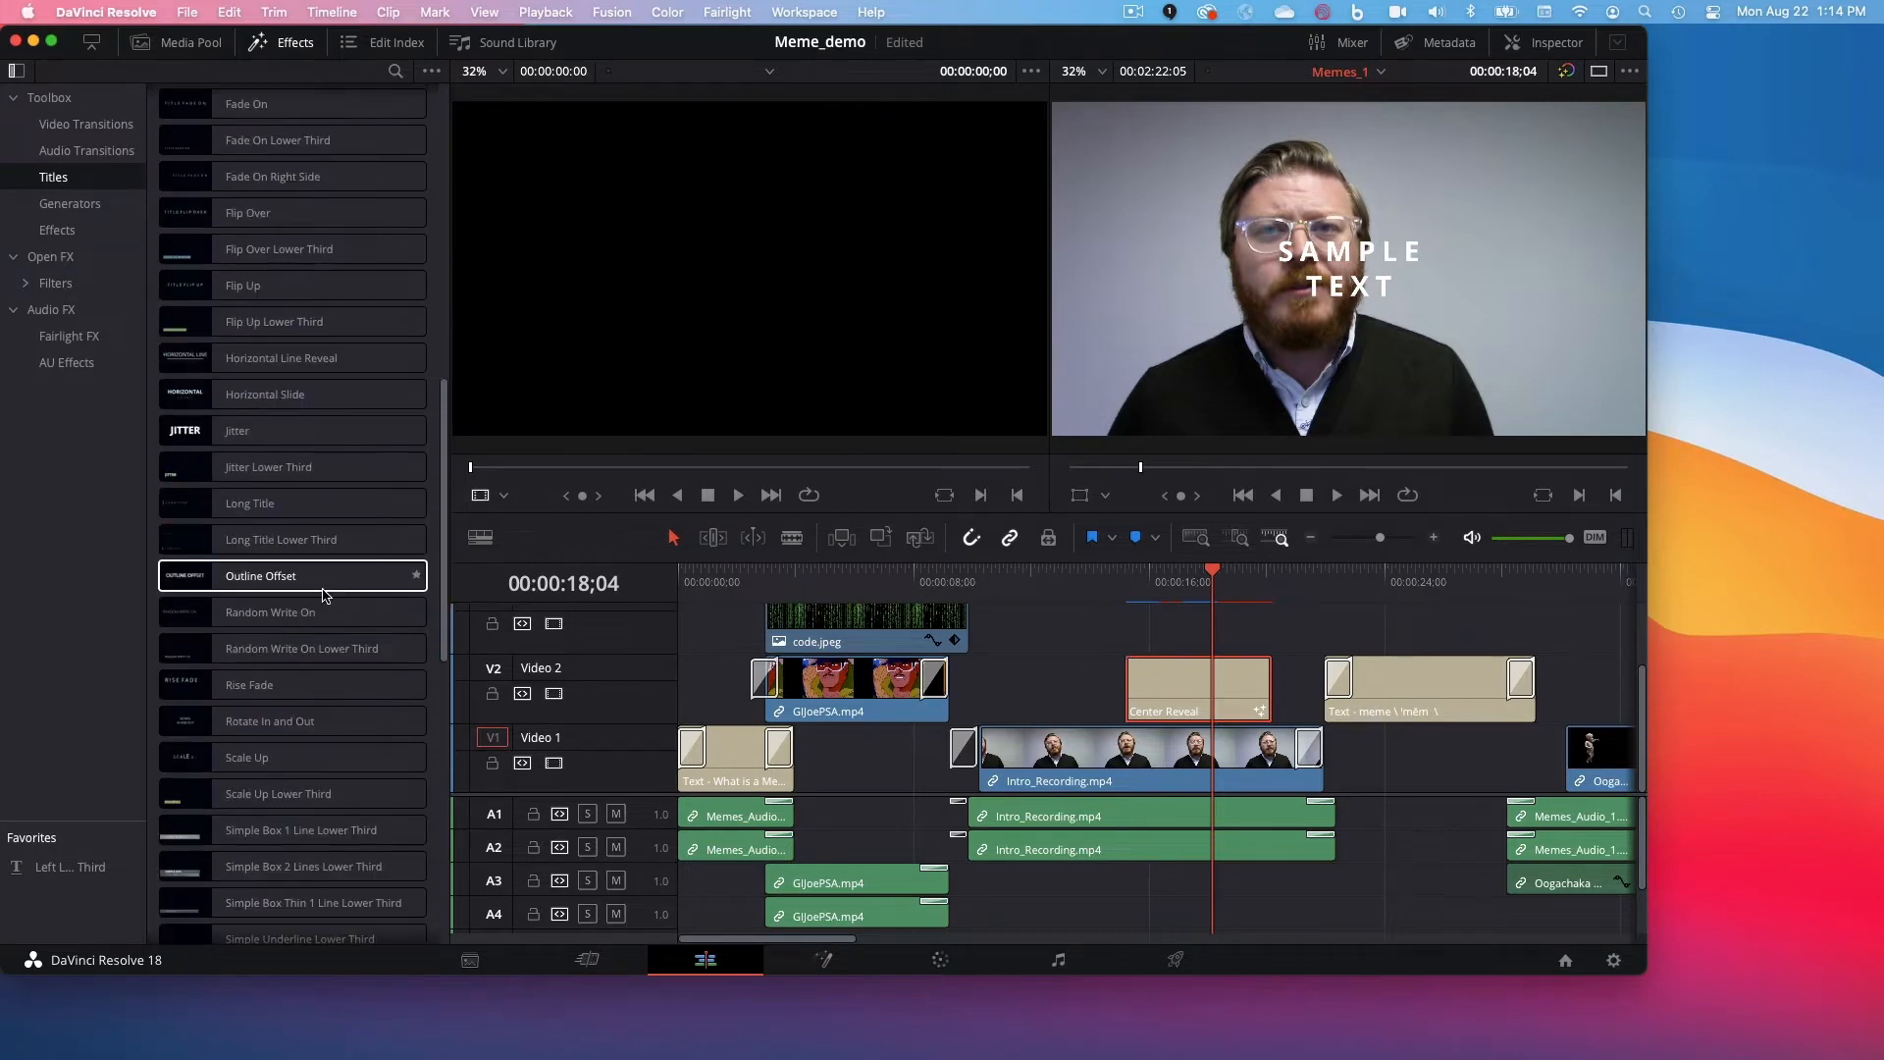
pyautogui.scroll(20, 324, 588)
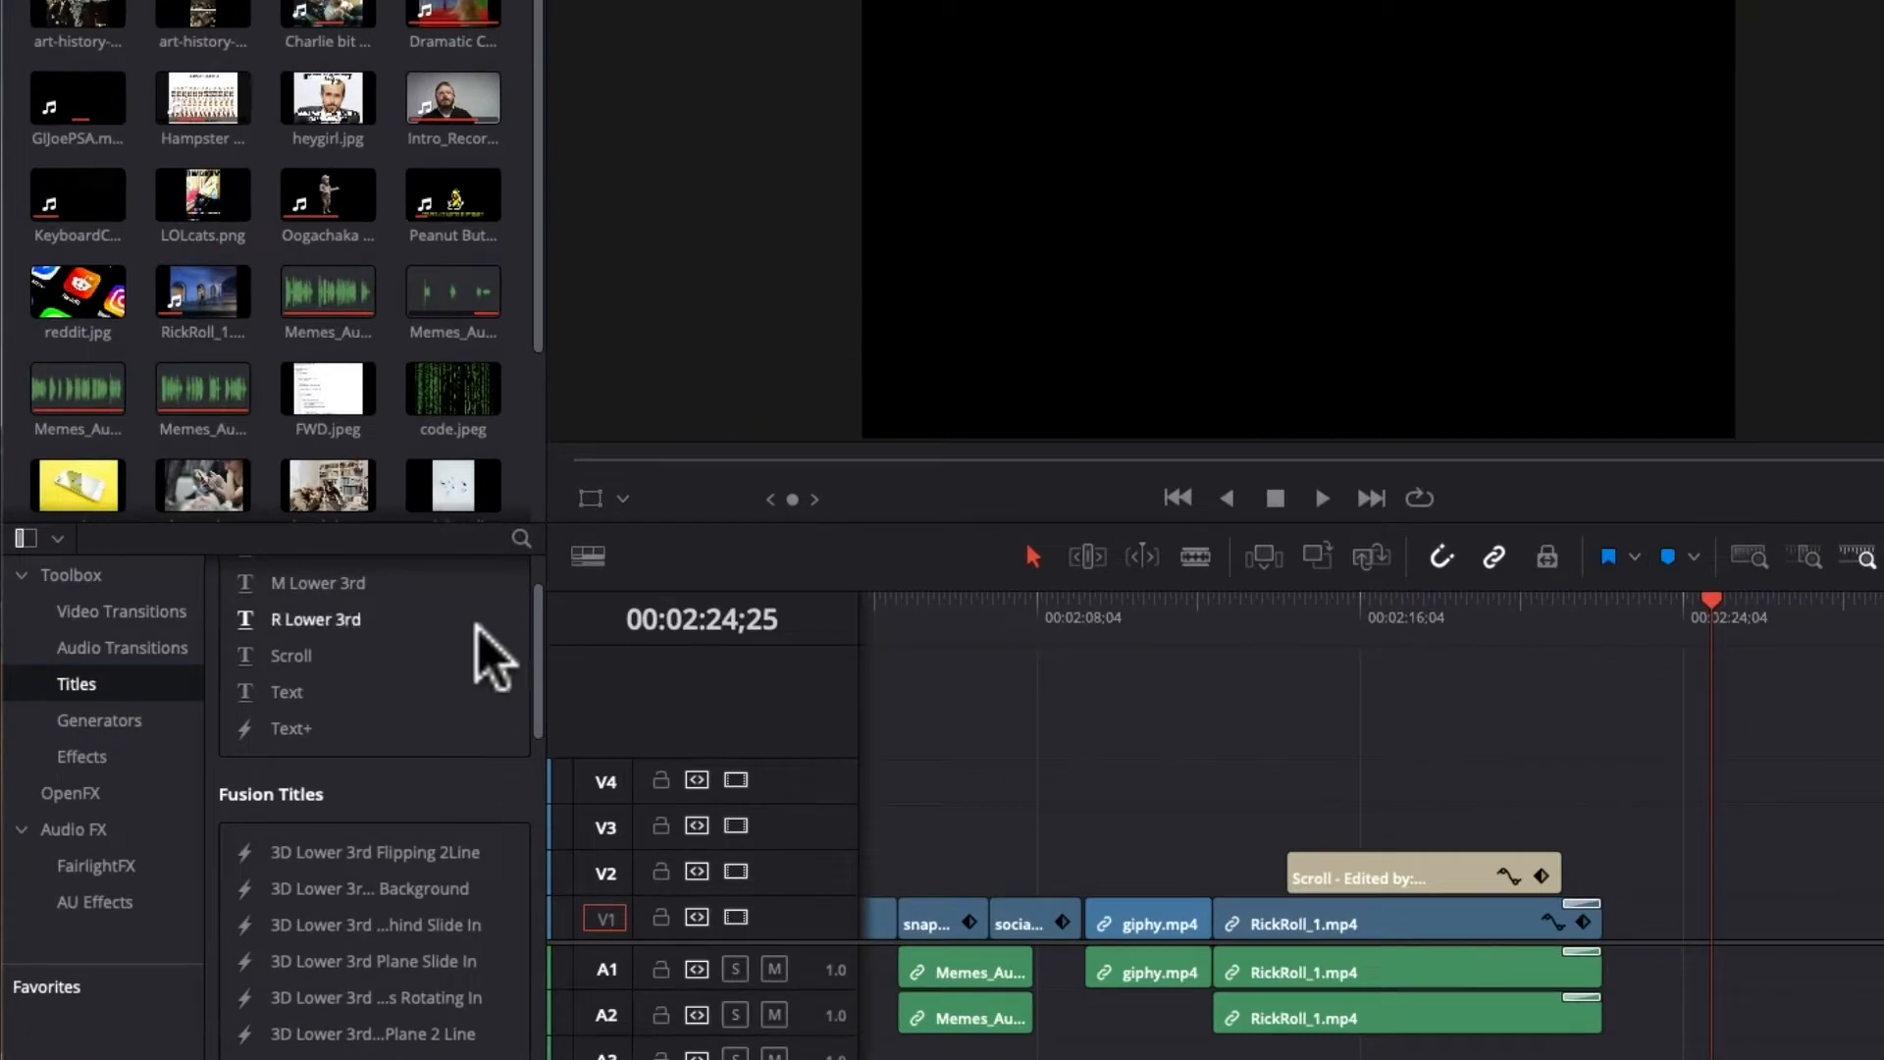
pyautogui.moveTo(316, 695); pyautogui.dragTo(1674, 883)
pyautogui.moveTo(1685, 614); pyautogui.dragTo(1712, 628)
pyautogui.click(1722, 858)
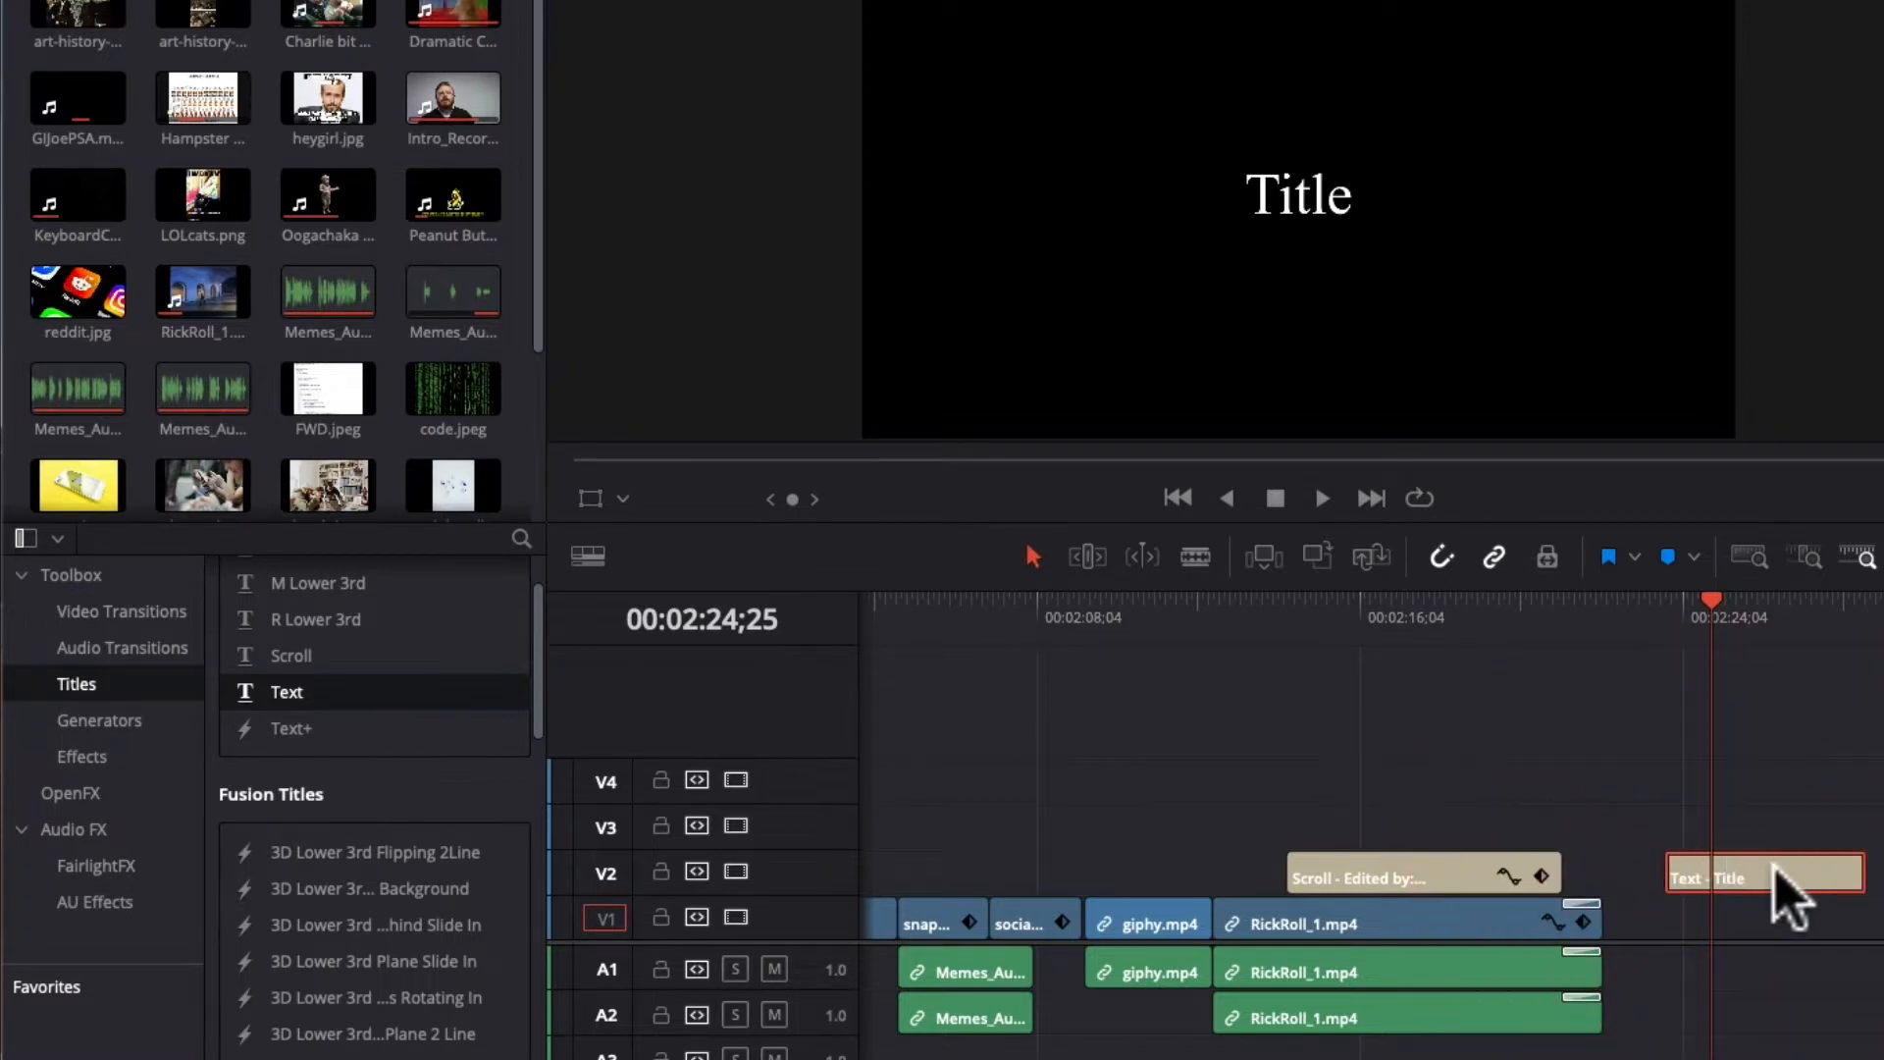
# Move the Text title along track V2 to overlap the social media image clip and giphy.mp4, and preview it.
pyautogui.moveTo(1752, 876); pyautogui.dragTo(1073, 862)
pyautogui.click(1032, 631)
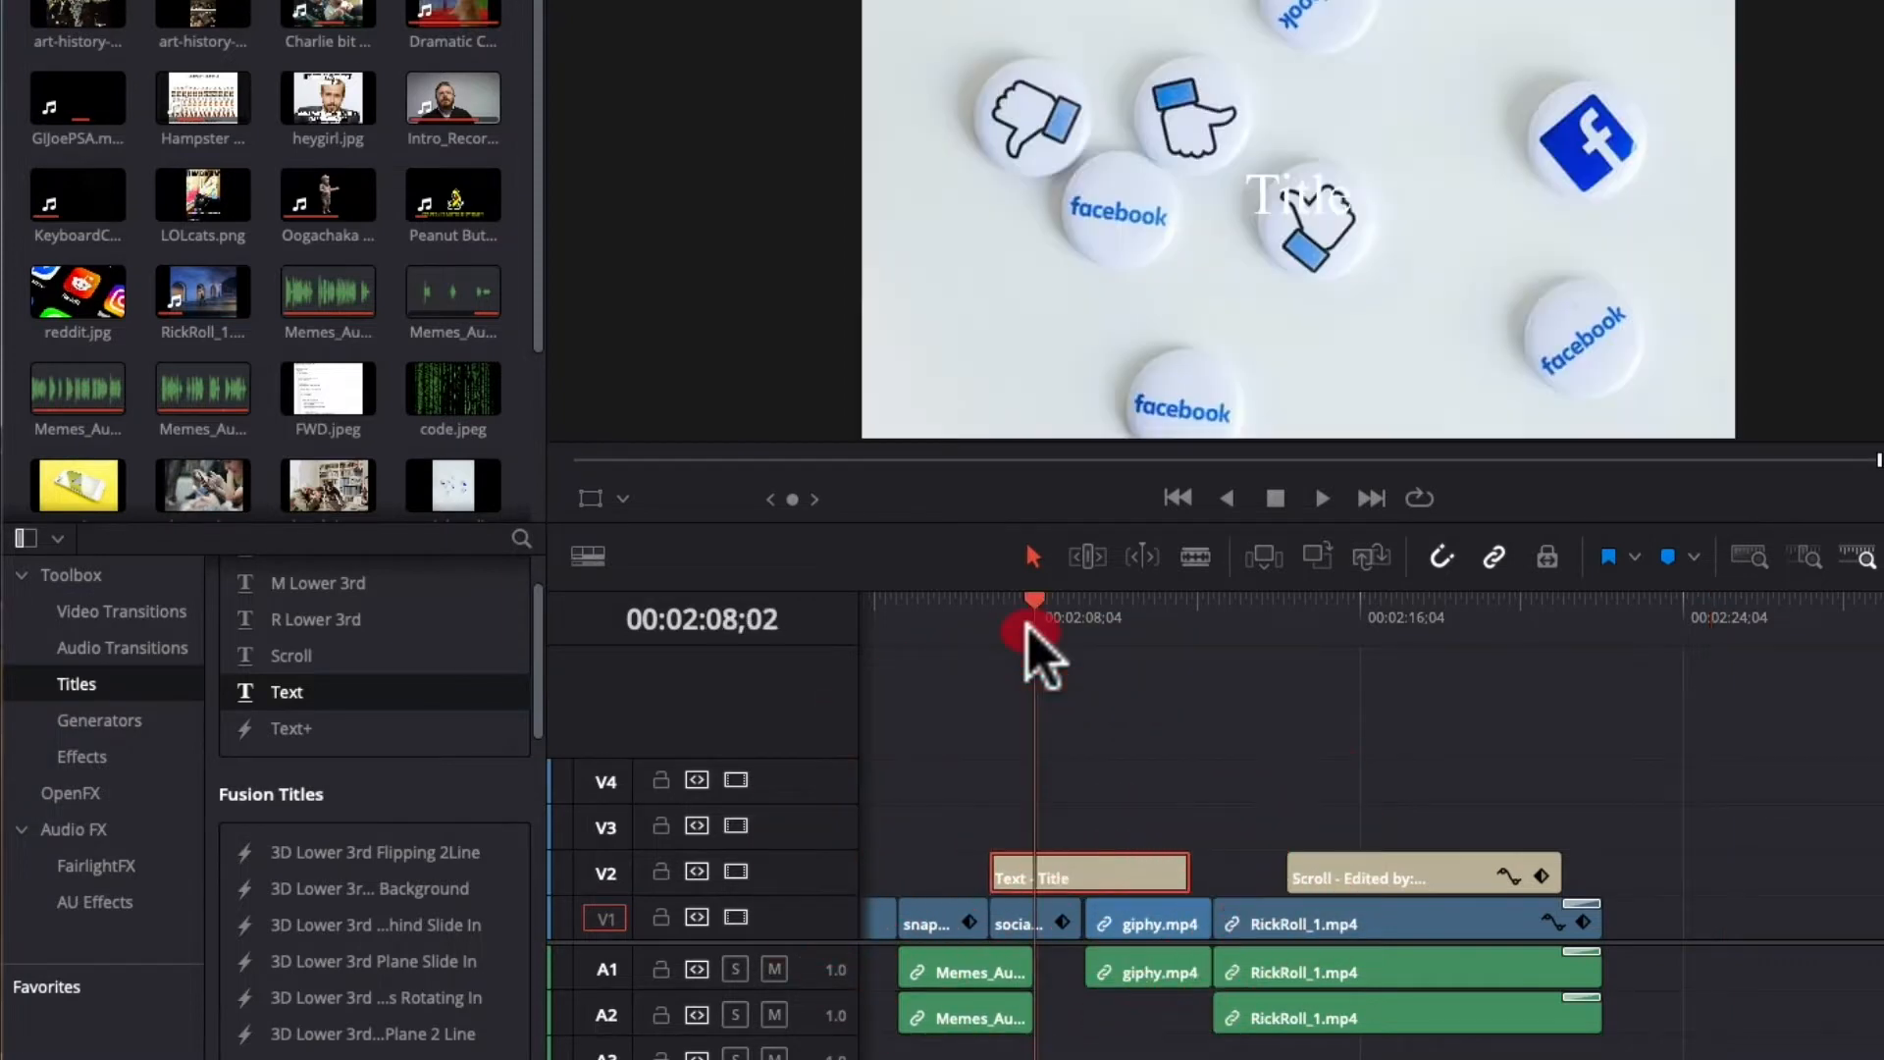
pyautogui.moveTo(1043, 626)
pyautogui.mouseDown()
pyautogui.moveTo(1119, 620)
pyautogui.moveTo(1040, 628)
pyautogui.mouseUp()
# Move the Text title on track V2 back to just after RickRoll_1.mp4 and select it with the playhead at 00:02:23;12.
pyautogui.moveTo(1114, 883); pyautogui.dragTo(1729, 876)
pyautogui.click(1655, 600)
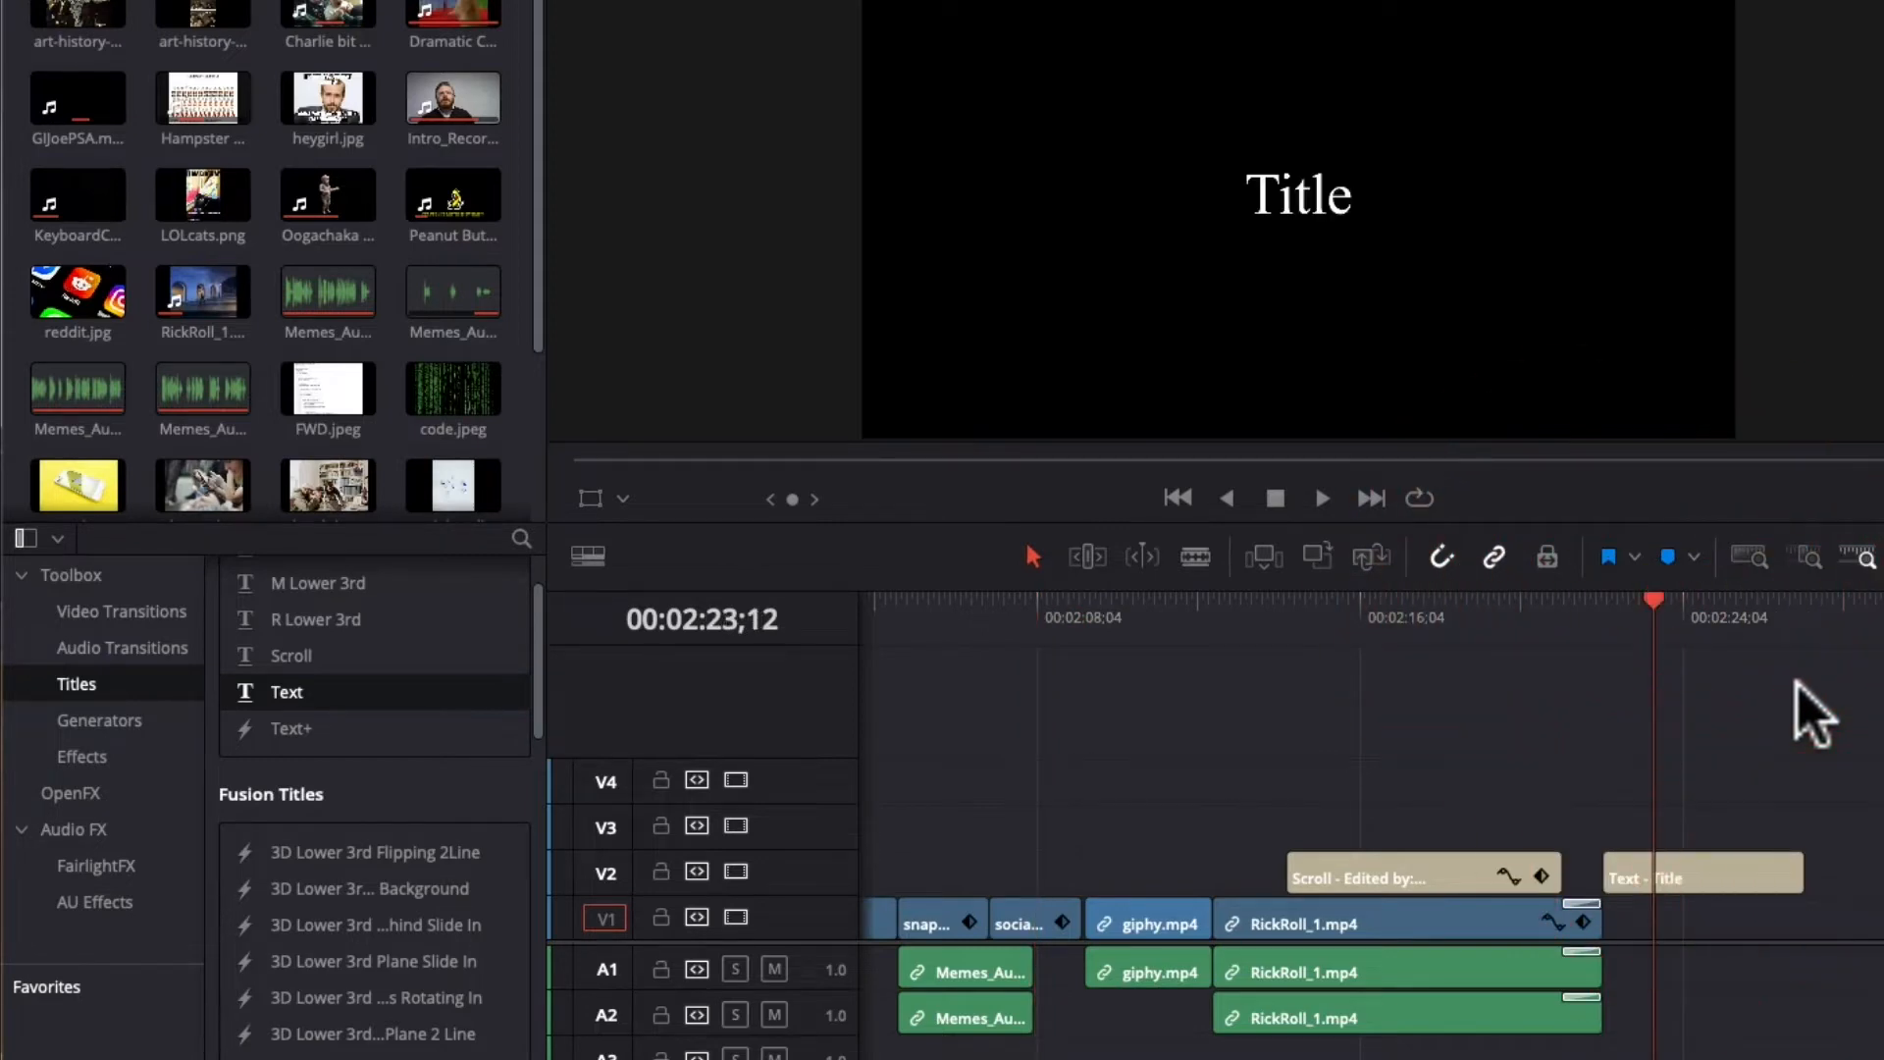
pyautogui.hotkey('shift', 'v')
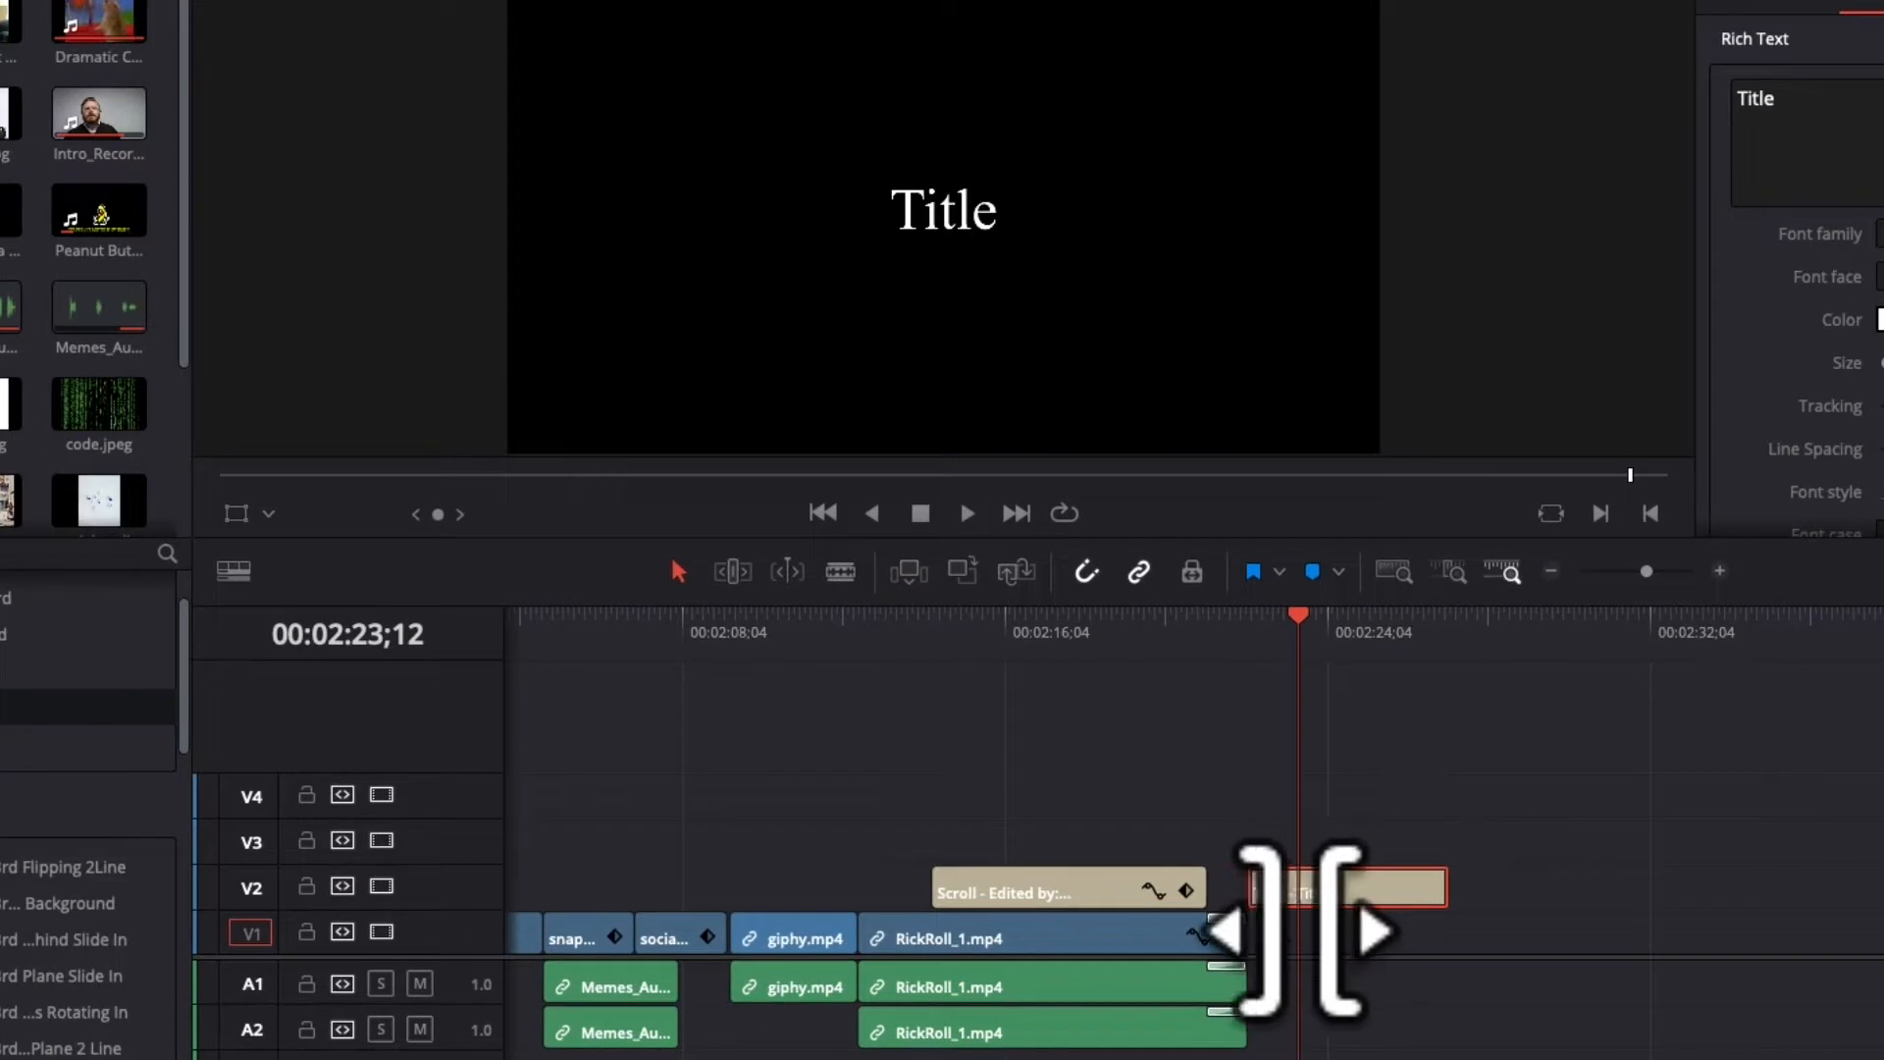
# Lengthen the Text title on V2 from its end and apply a Cross Dissolve transition at its start.
pyautogui.moveTo(1606, 864); pyautogui.dragTo(1644, 864)
pyautogui.moveTo(1350, 922); pyautogui.dragTo(1252, 898)
pyautogui.moveTo(1450, 895); pyautogui.dragTo(1501, 895)
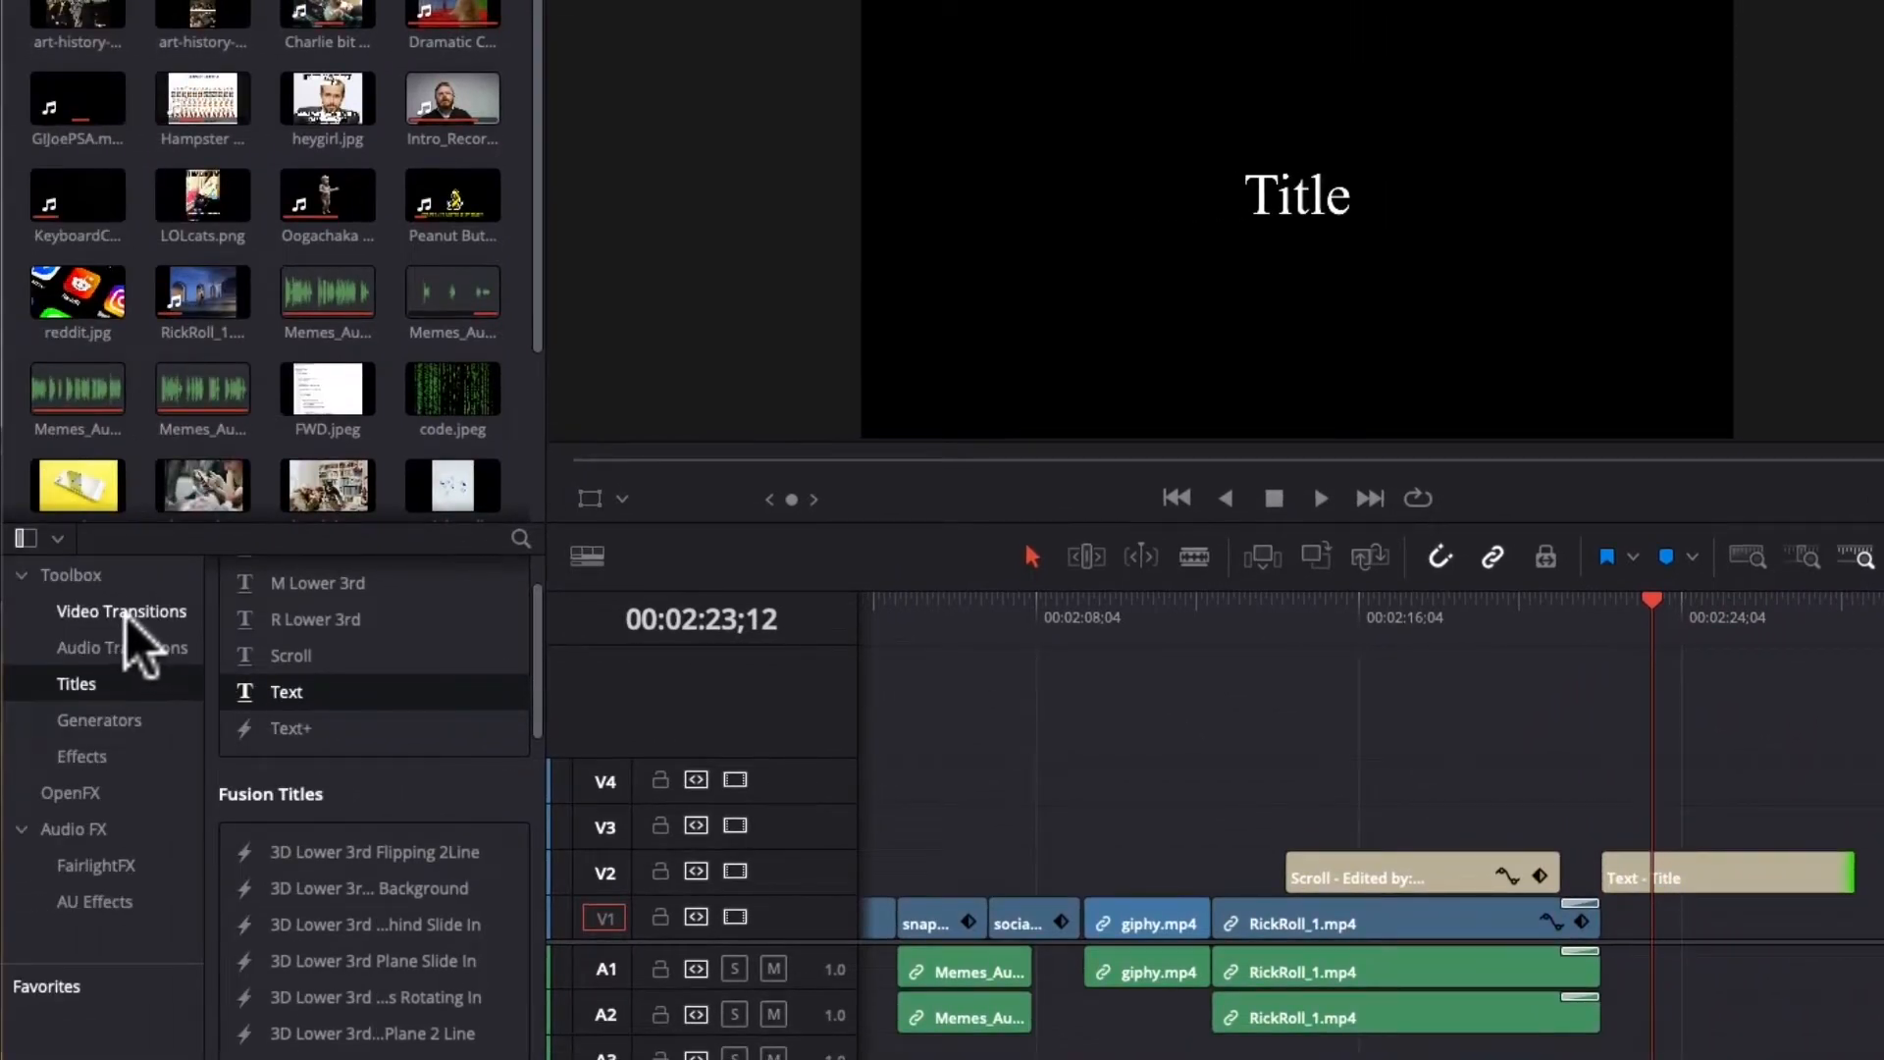
pyautogui.click(126, 616)
pyautogui.moveTo(299, 676)
pyautogui.mouseDown()
pyautogui.moveTo(1699, 975)
pyautogui.moveTo(1624, 863)
pyautogui.mouseUp()
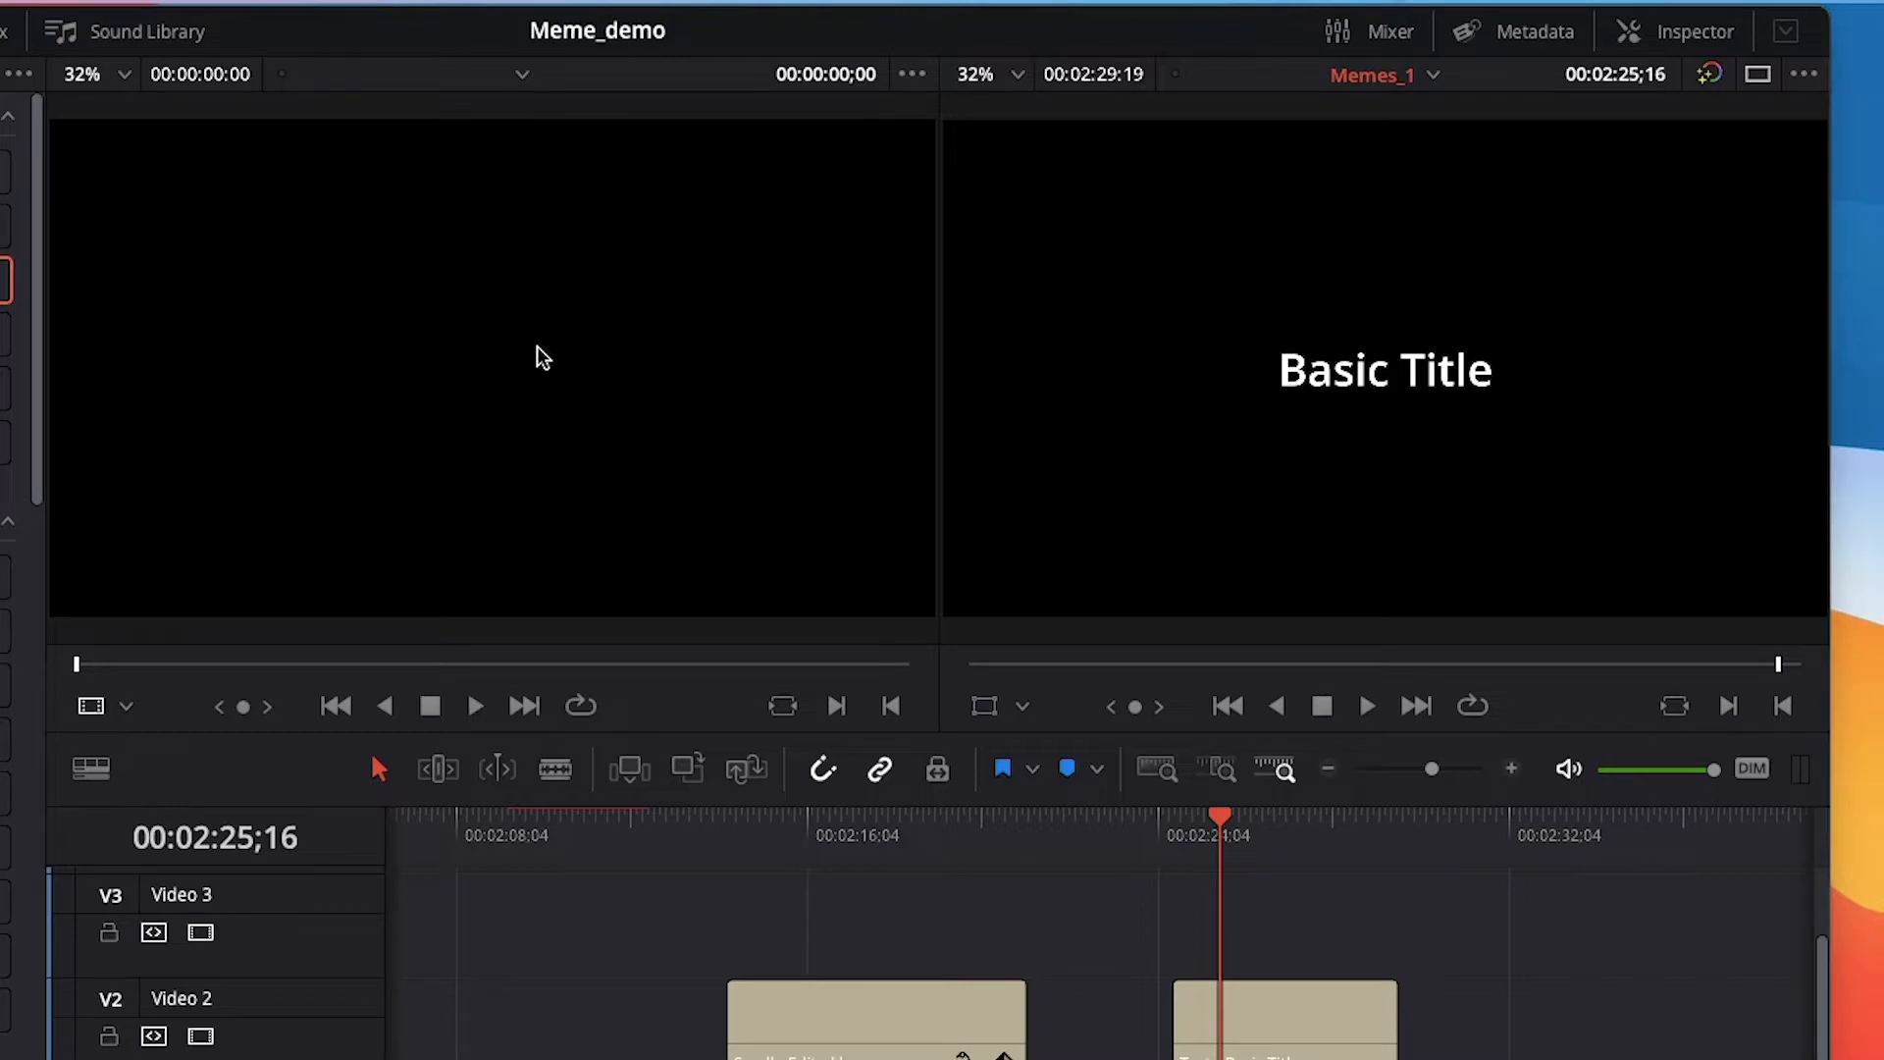
# Replace the Basic Title text with "Test 1" in the Inspector's rich text settings.
pyautogui.click(1704, 33)
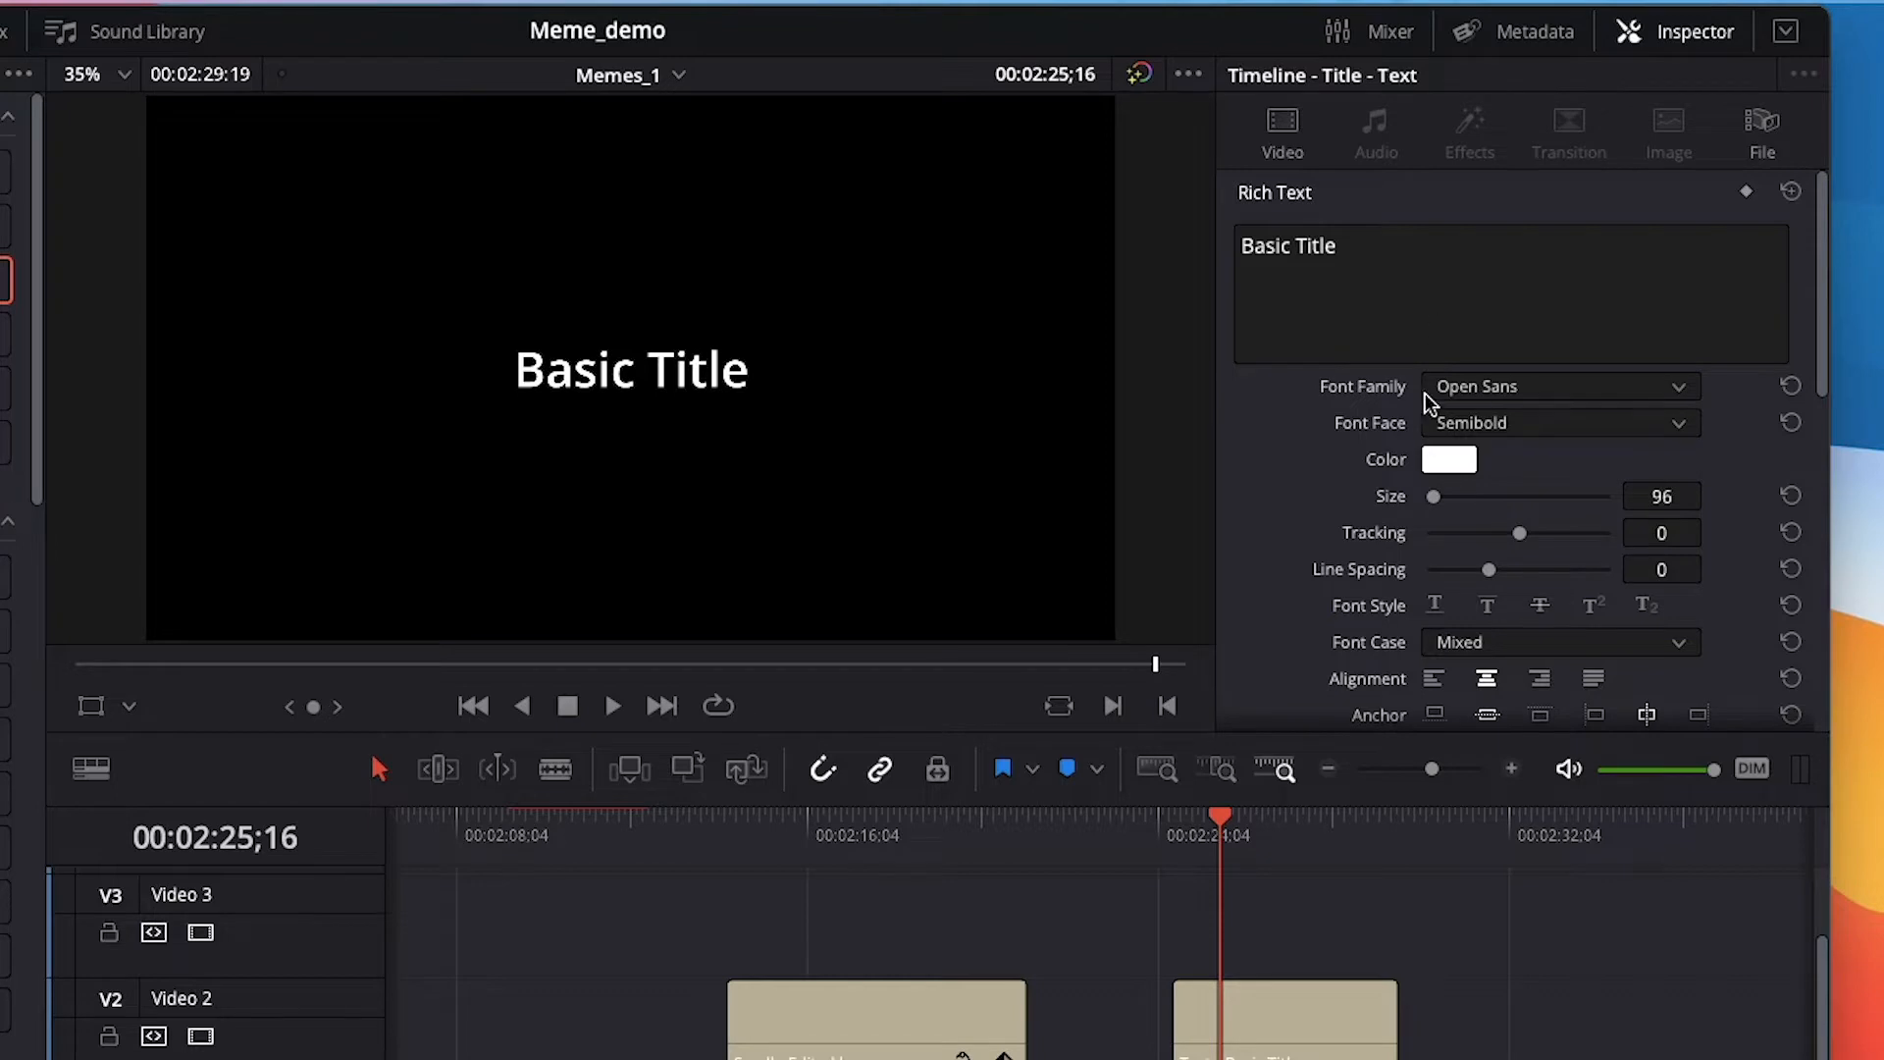
pyautogui.click(1294, 257)
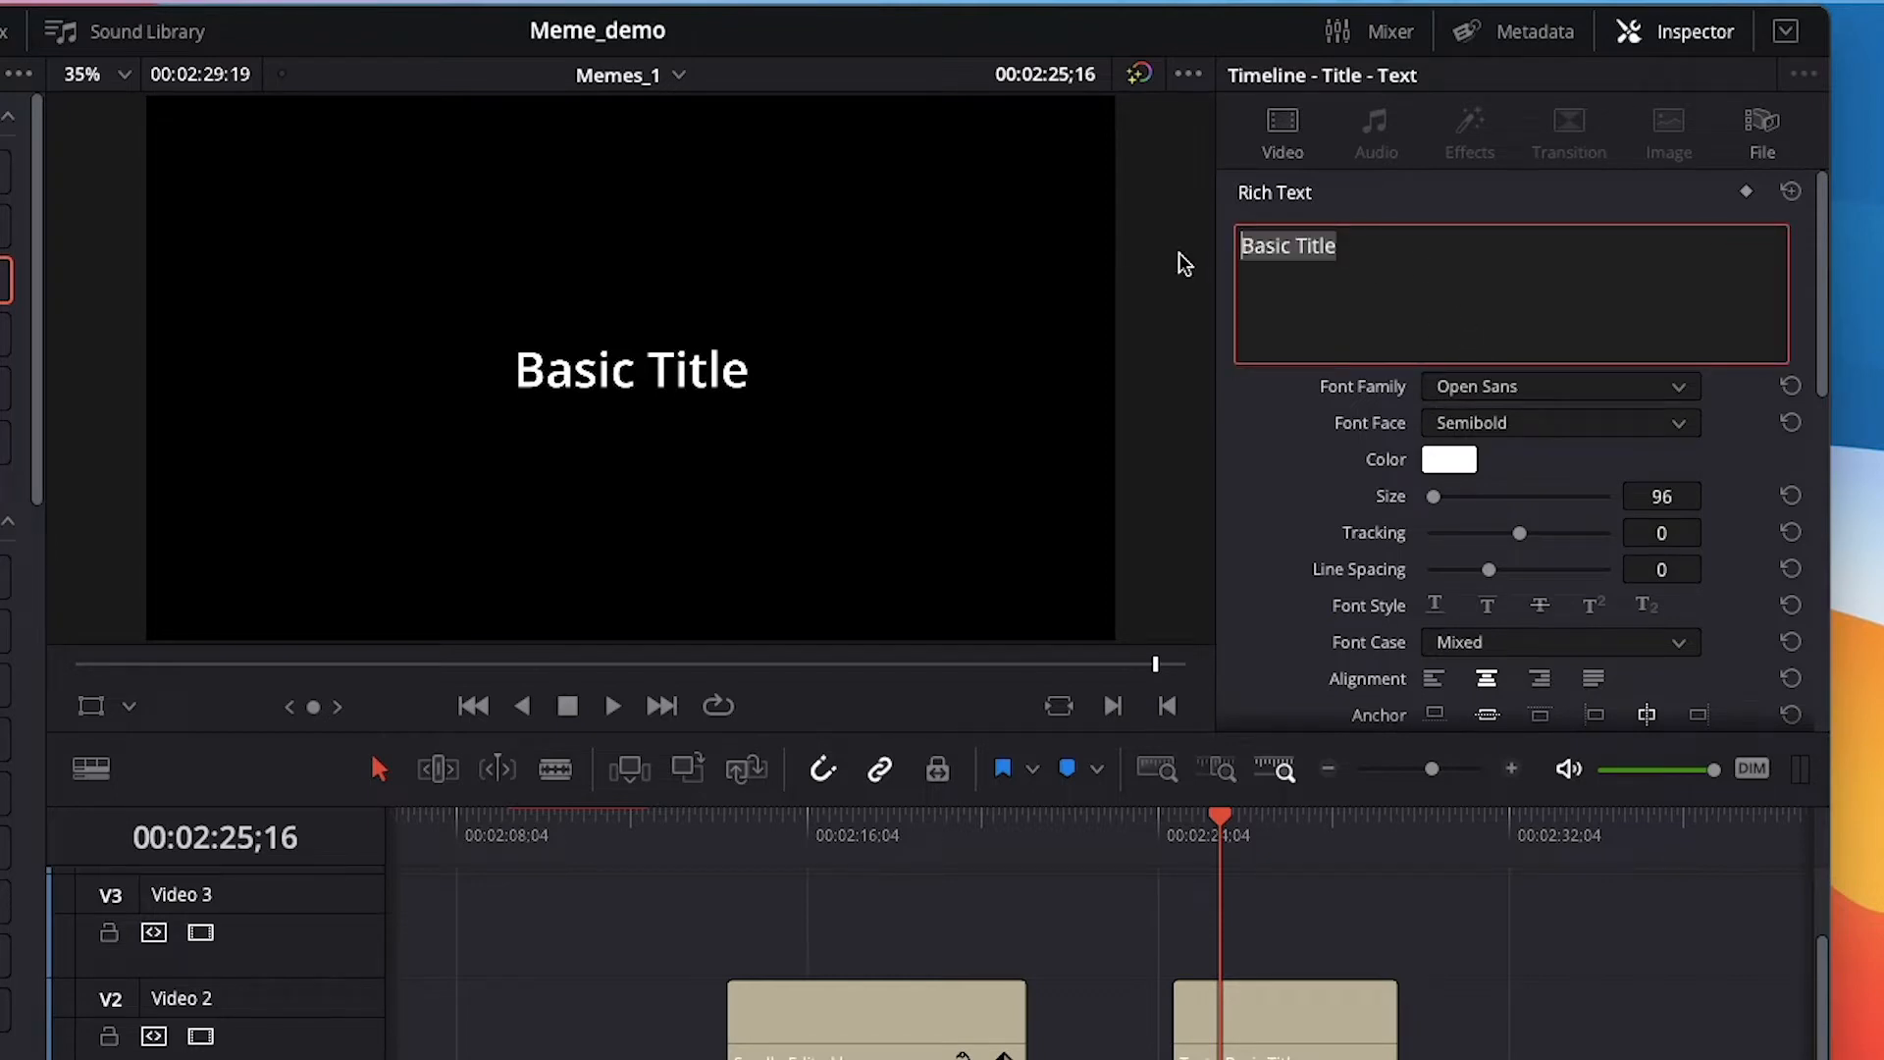
pyautogui.write('Test 1')
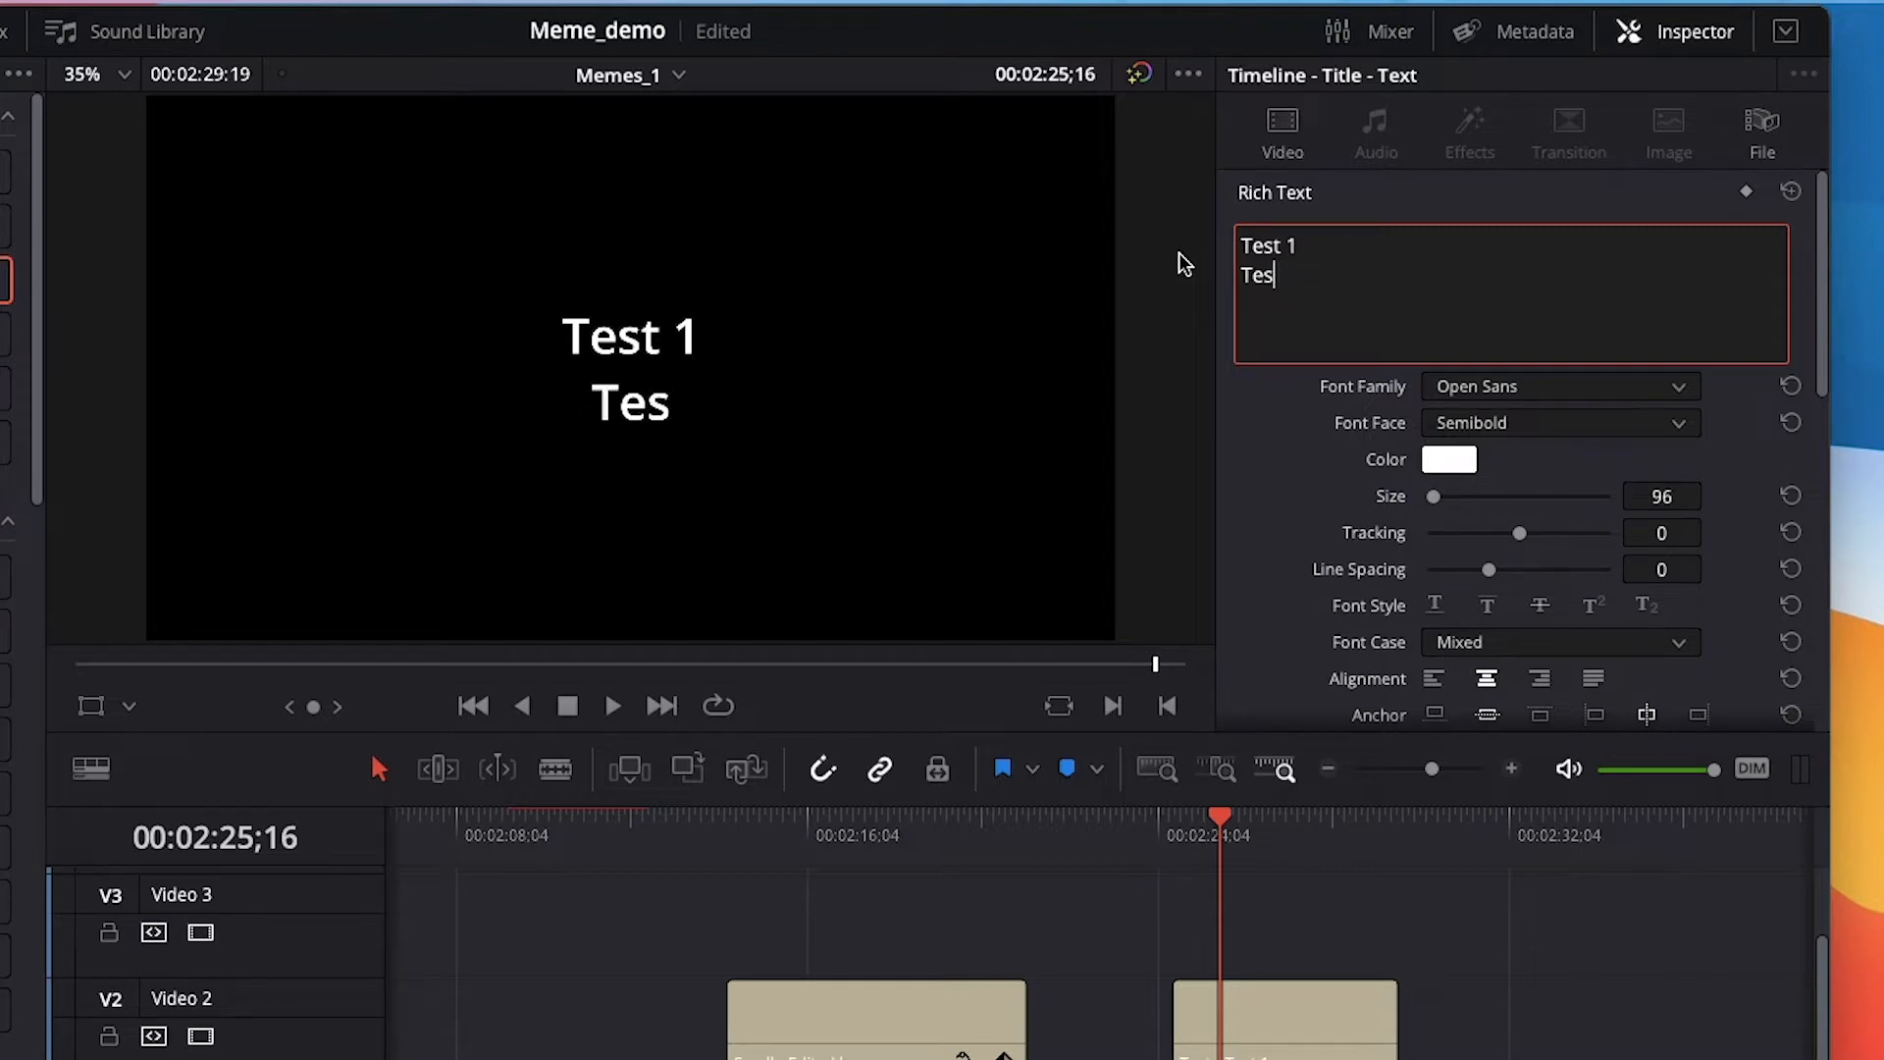
pyautogui.click(1272, 453)
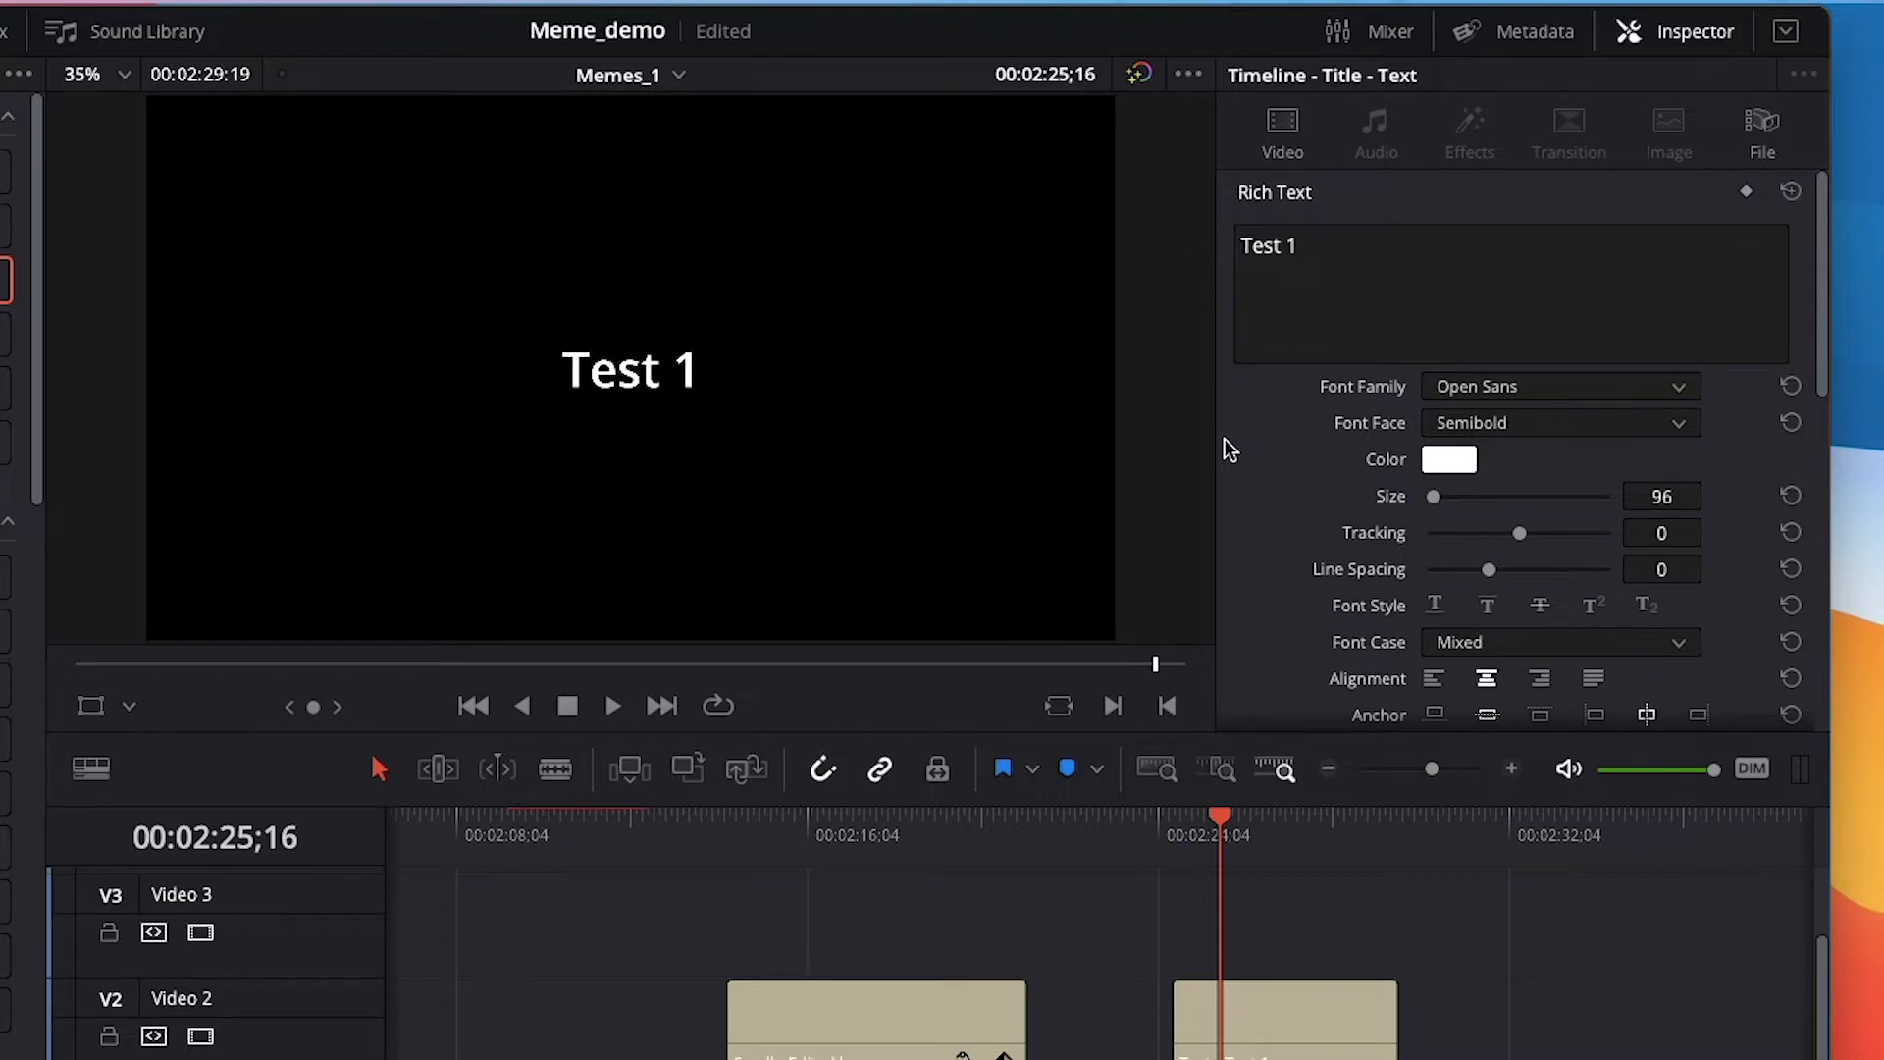
# Look over the title's text settings and available fonts, and set its font family to Helvetica Neue.
pyautogui.scroll(-10, 1488, 315)
pyautogui.scroll(10, 1490, 402)
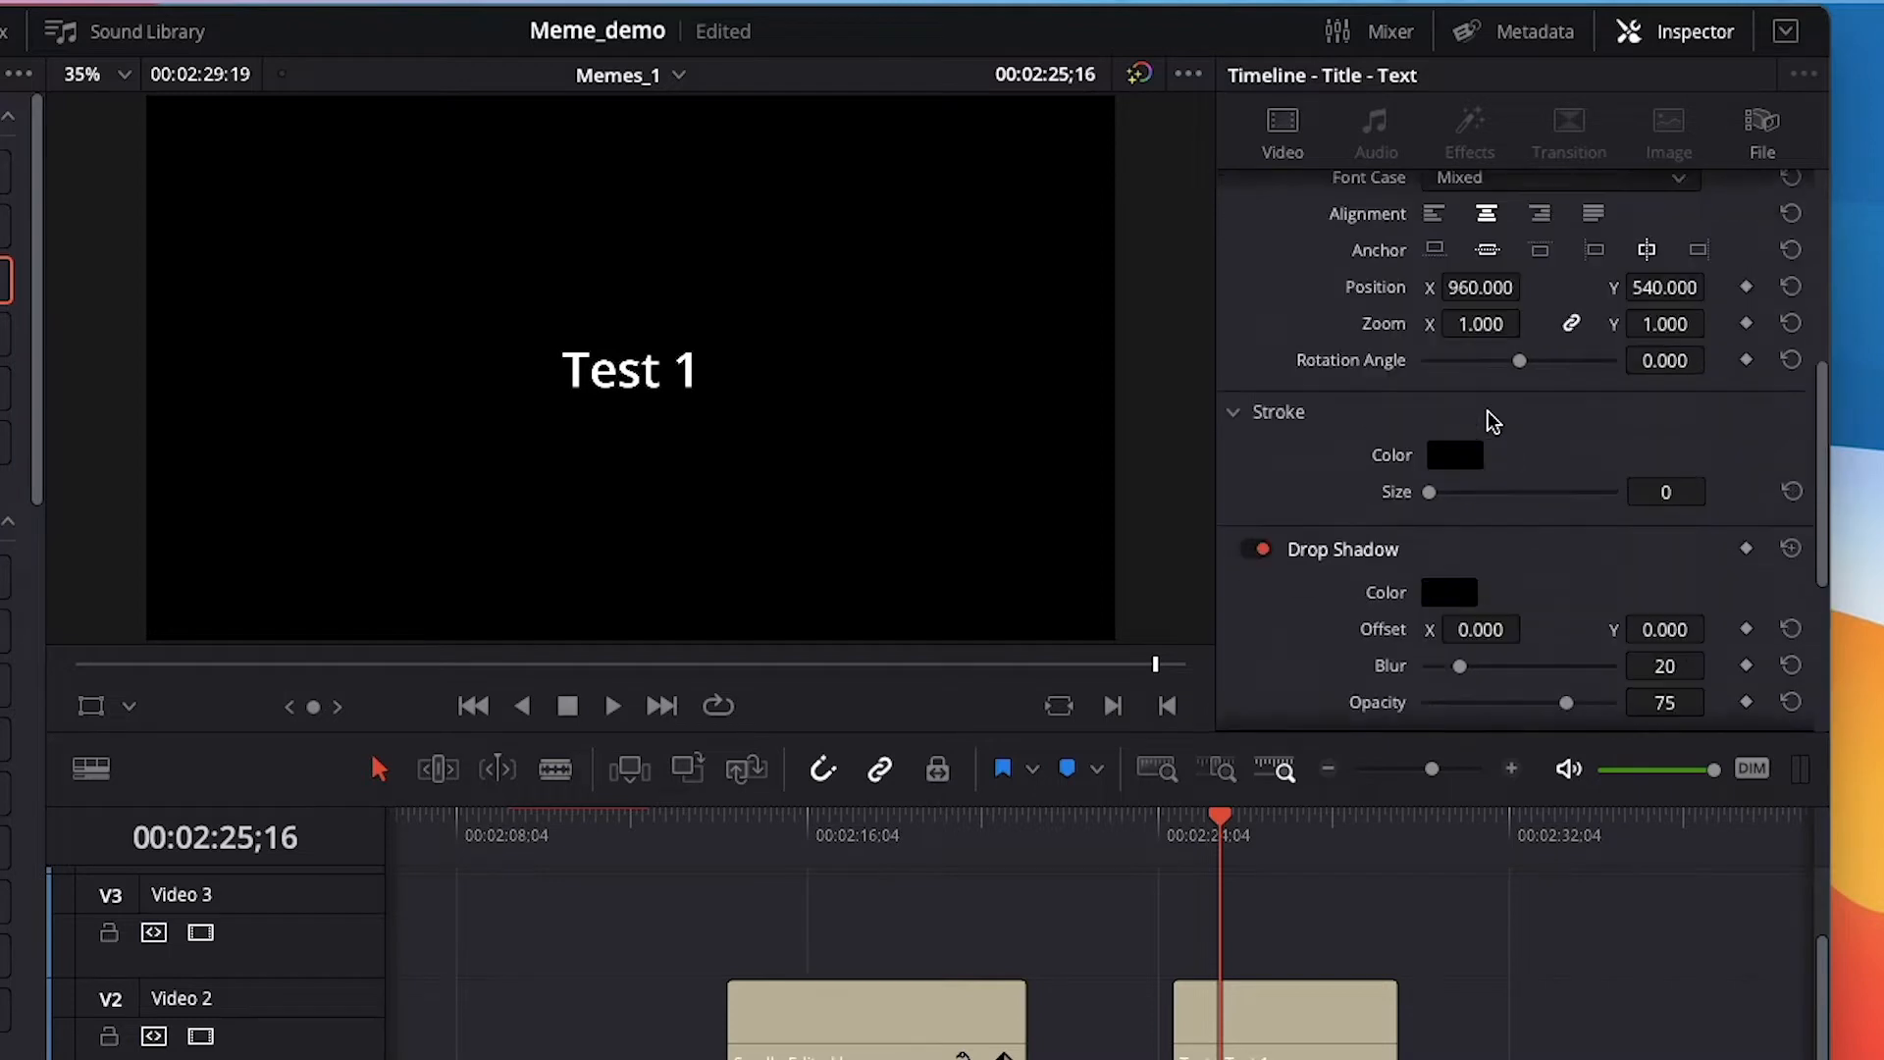
pyautogui.click(1501, 385)
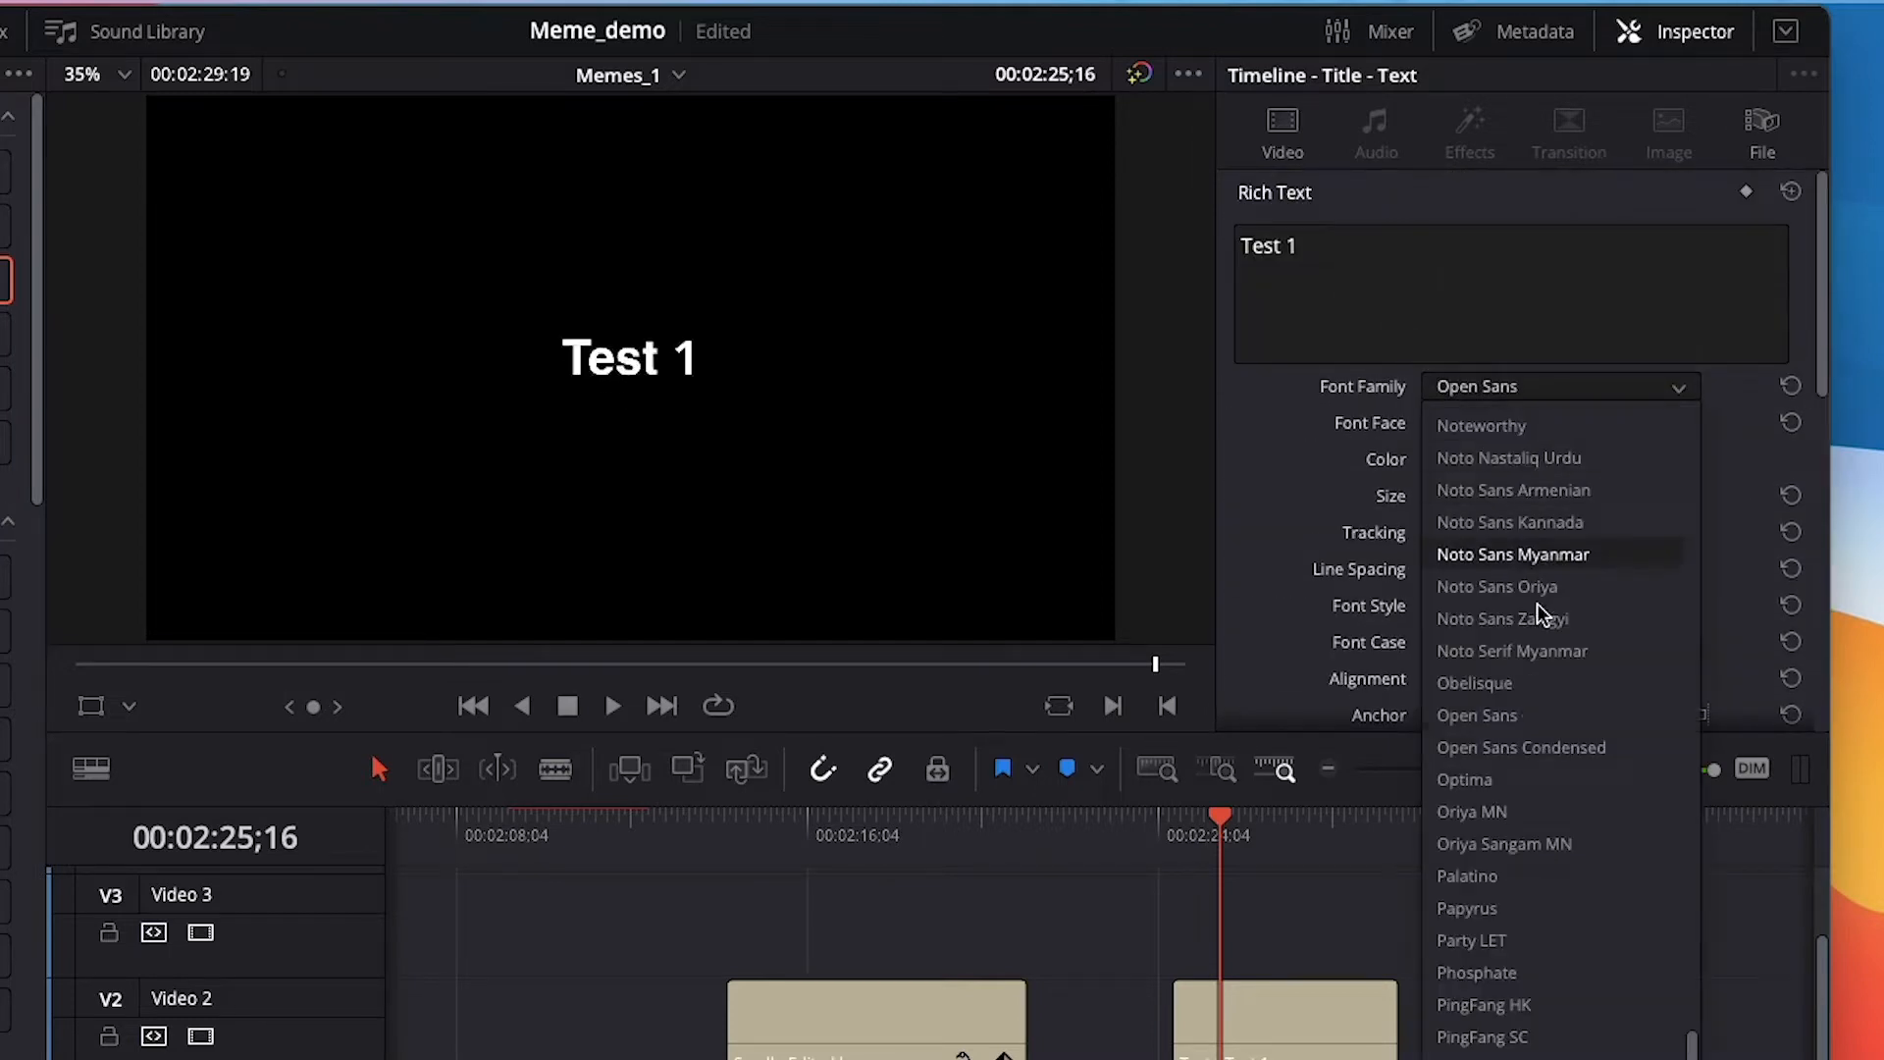
pyautogui.scroll(-8, 1540, 851)
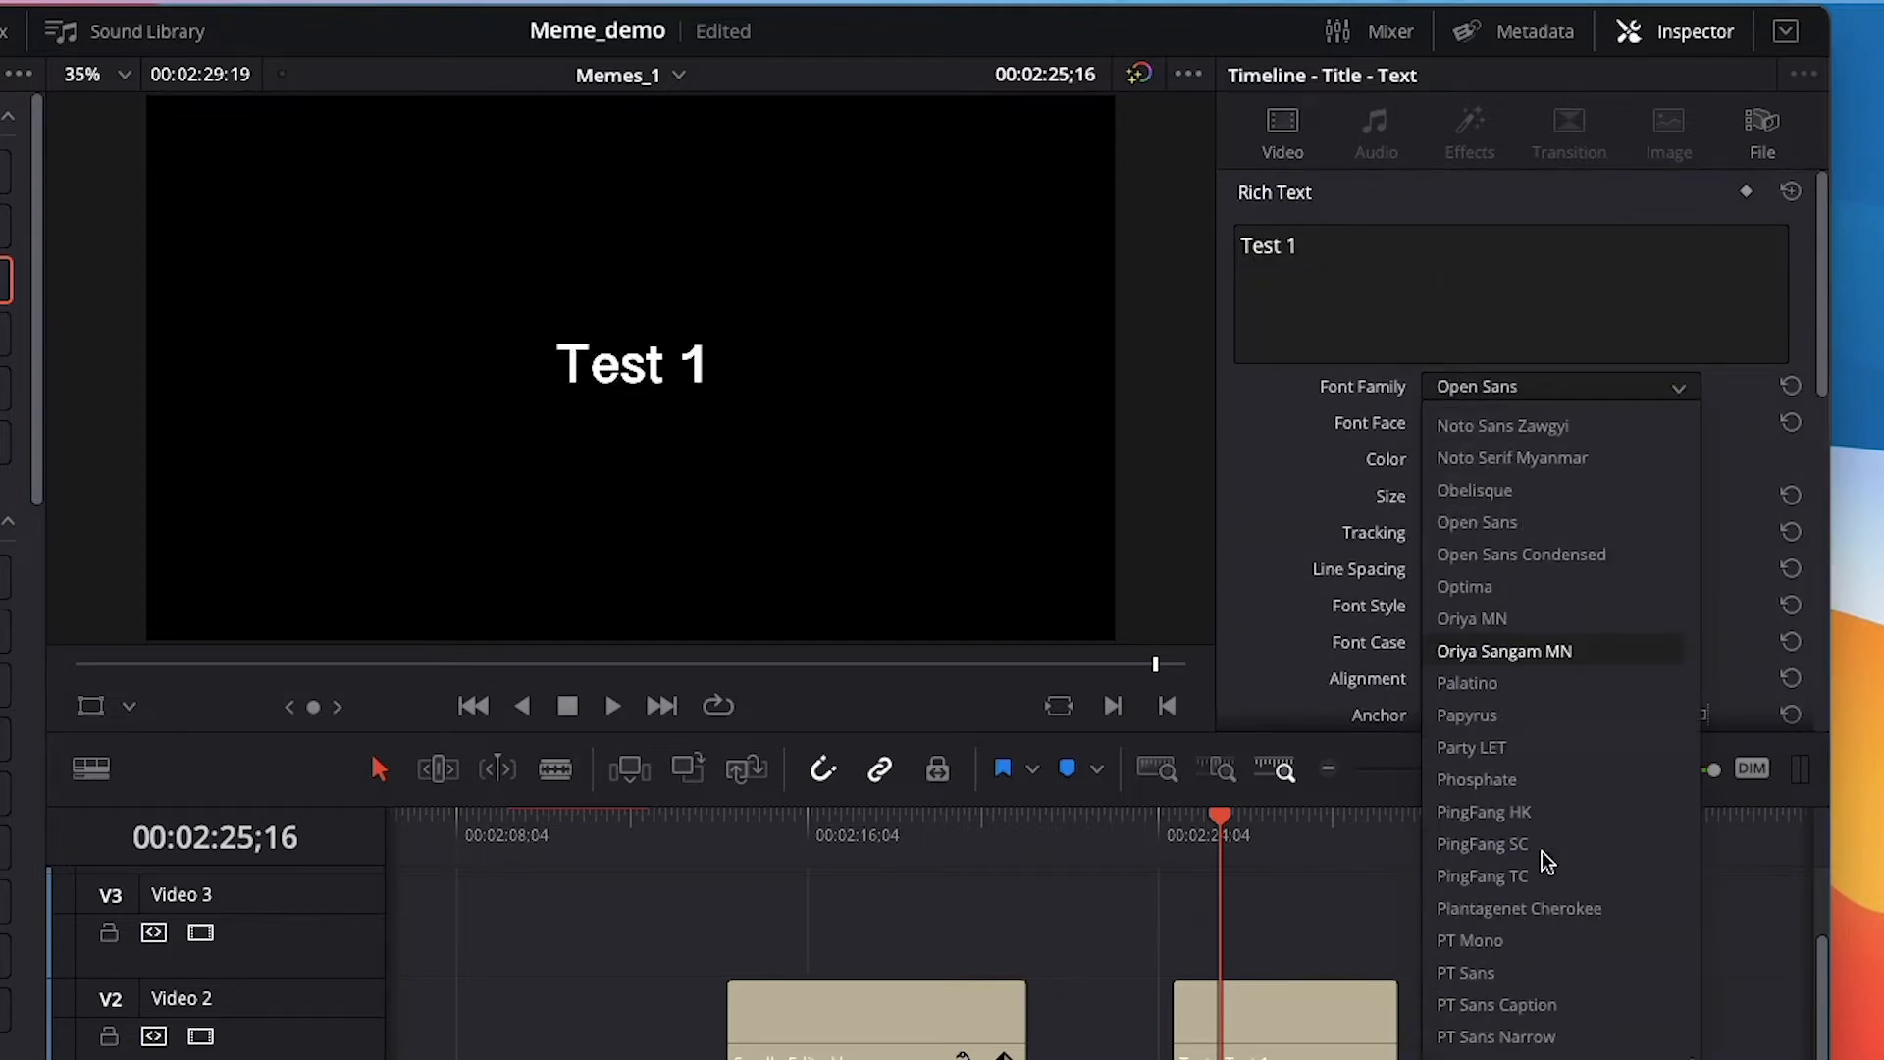
pyautogui.scroll(-10, 1541, 851)
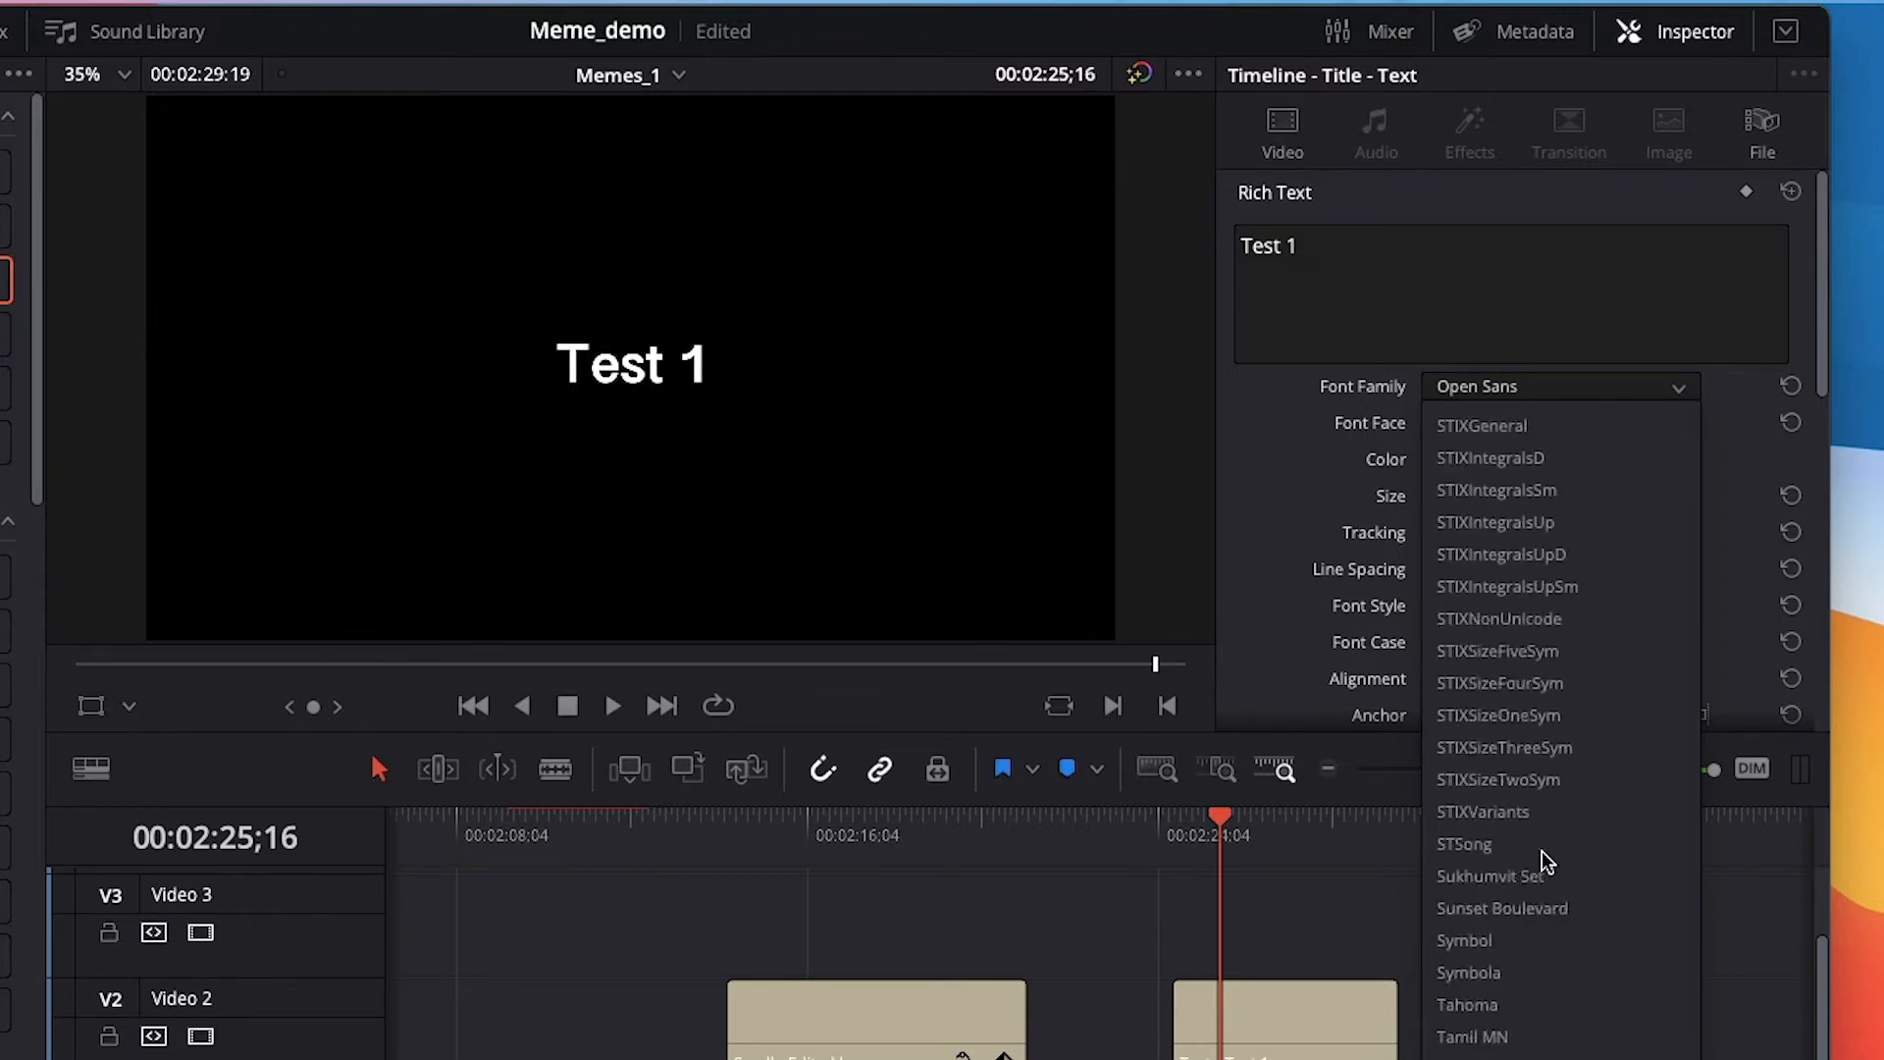
pyautogui.scroll(20, 1540, 887)
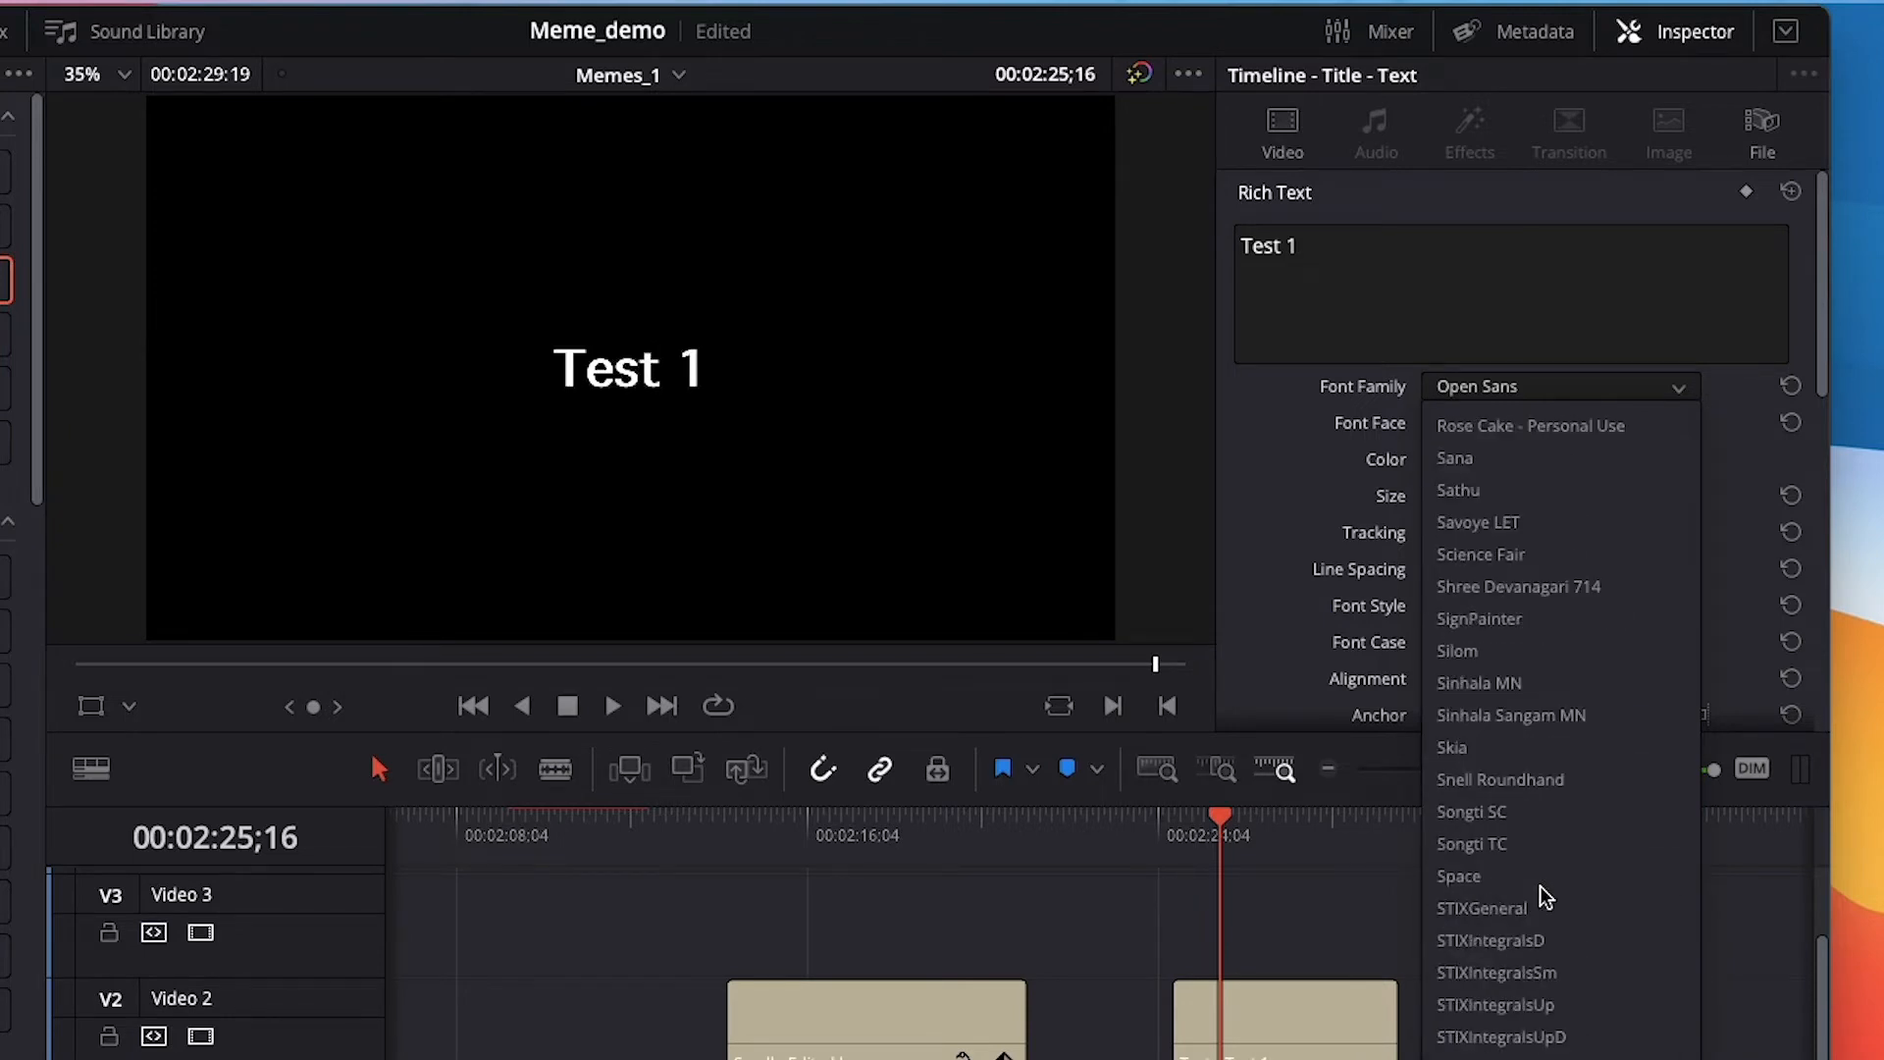
pyautogui.scroll(20, 1540, 885)
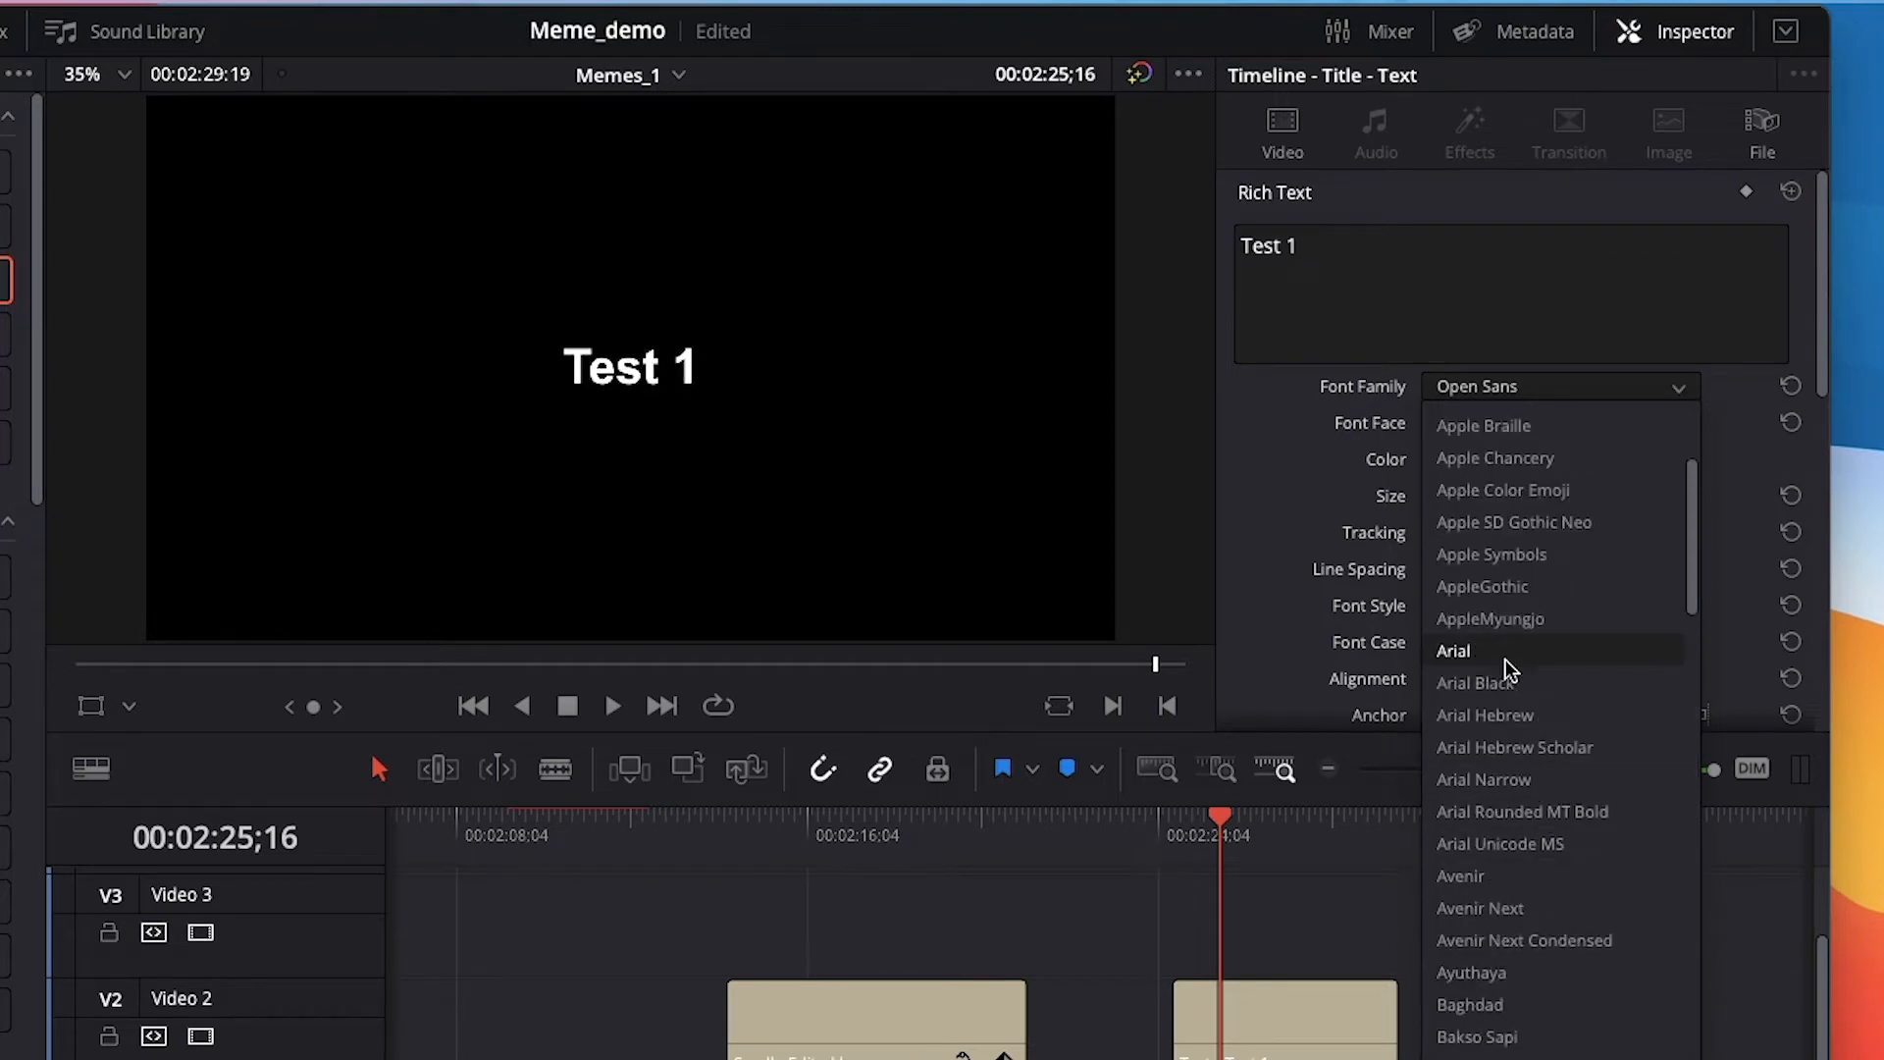
pyautogui.scroll(-20, 1576, 895)
pyautogui.scroll(-10, 1576, 895)
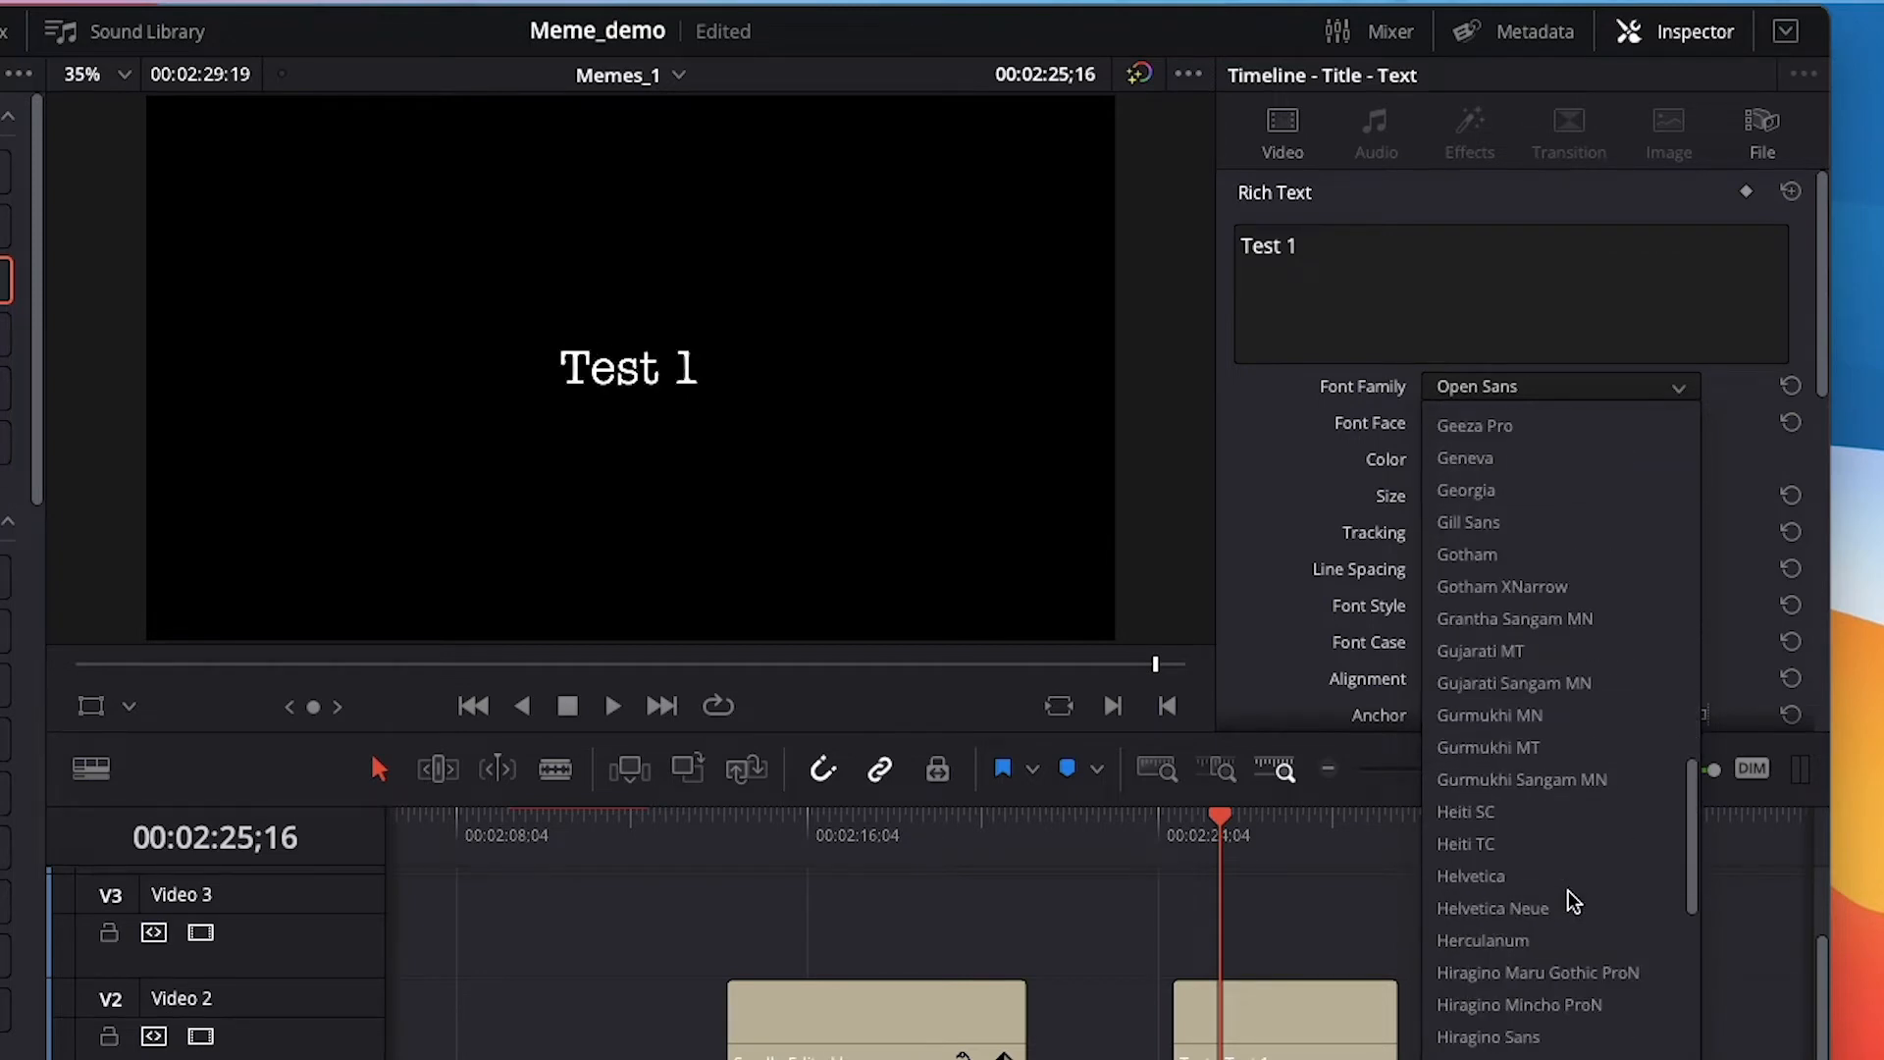
pyautogui.click(1546, 903)
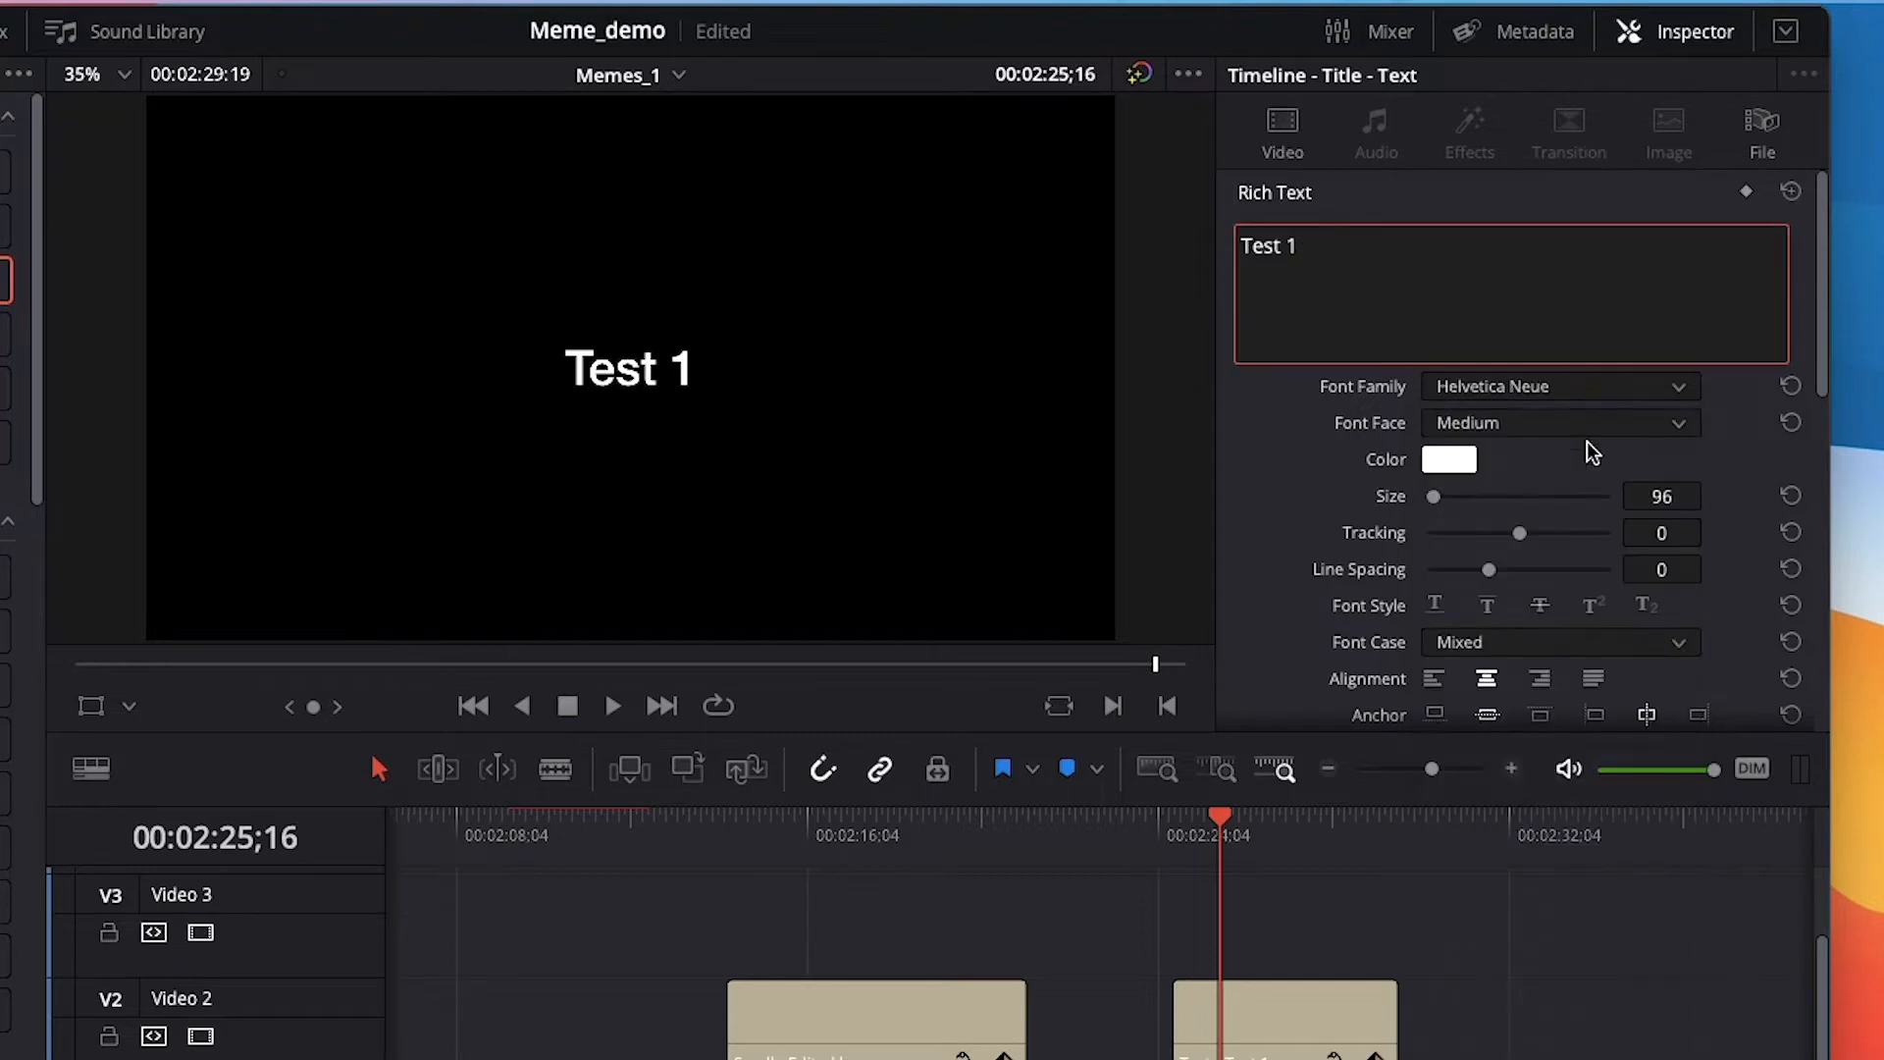
# Set the font family of the "Test 1" title to Times New Roman.
pyautogui.click(1571, 397)
pyautogui.scroll(-20, 1563, 790)
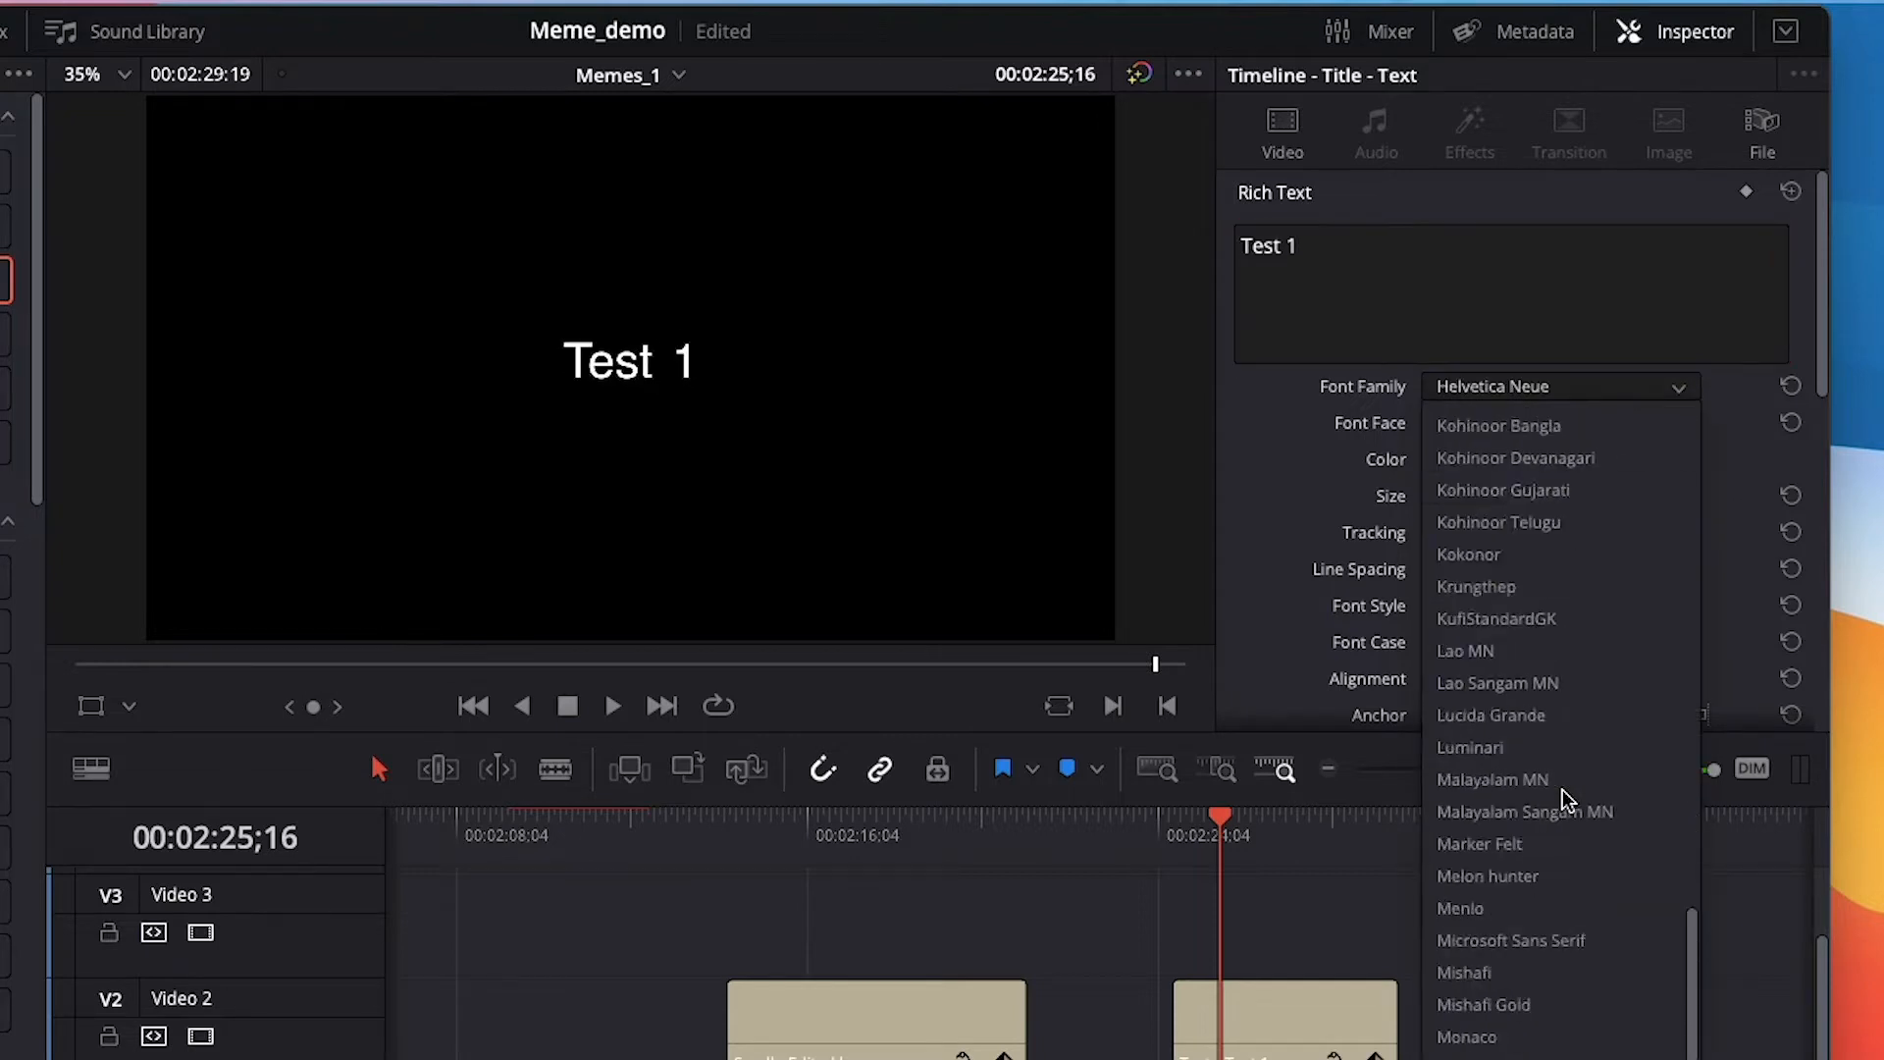
pyautogui.scroll(-20, 1562, 800)
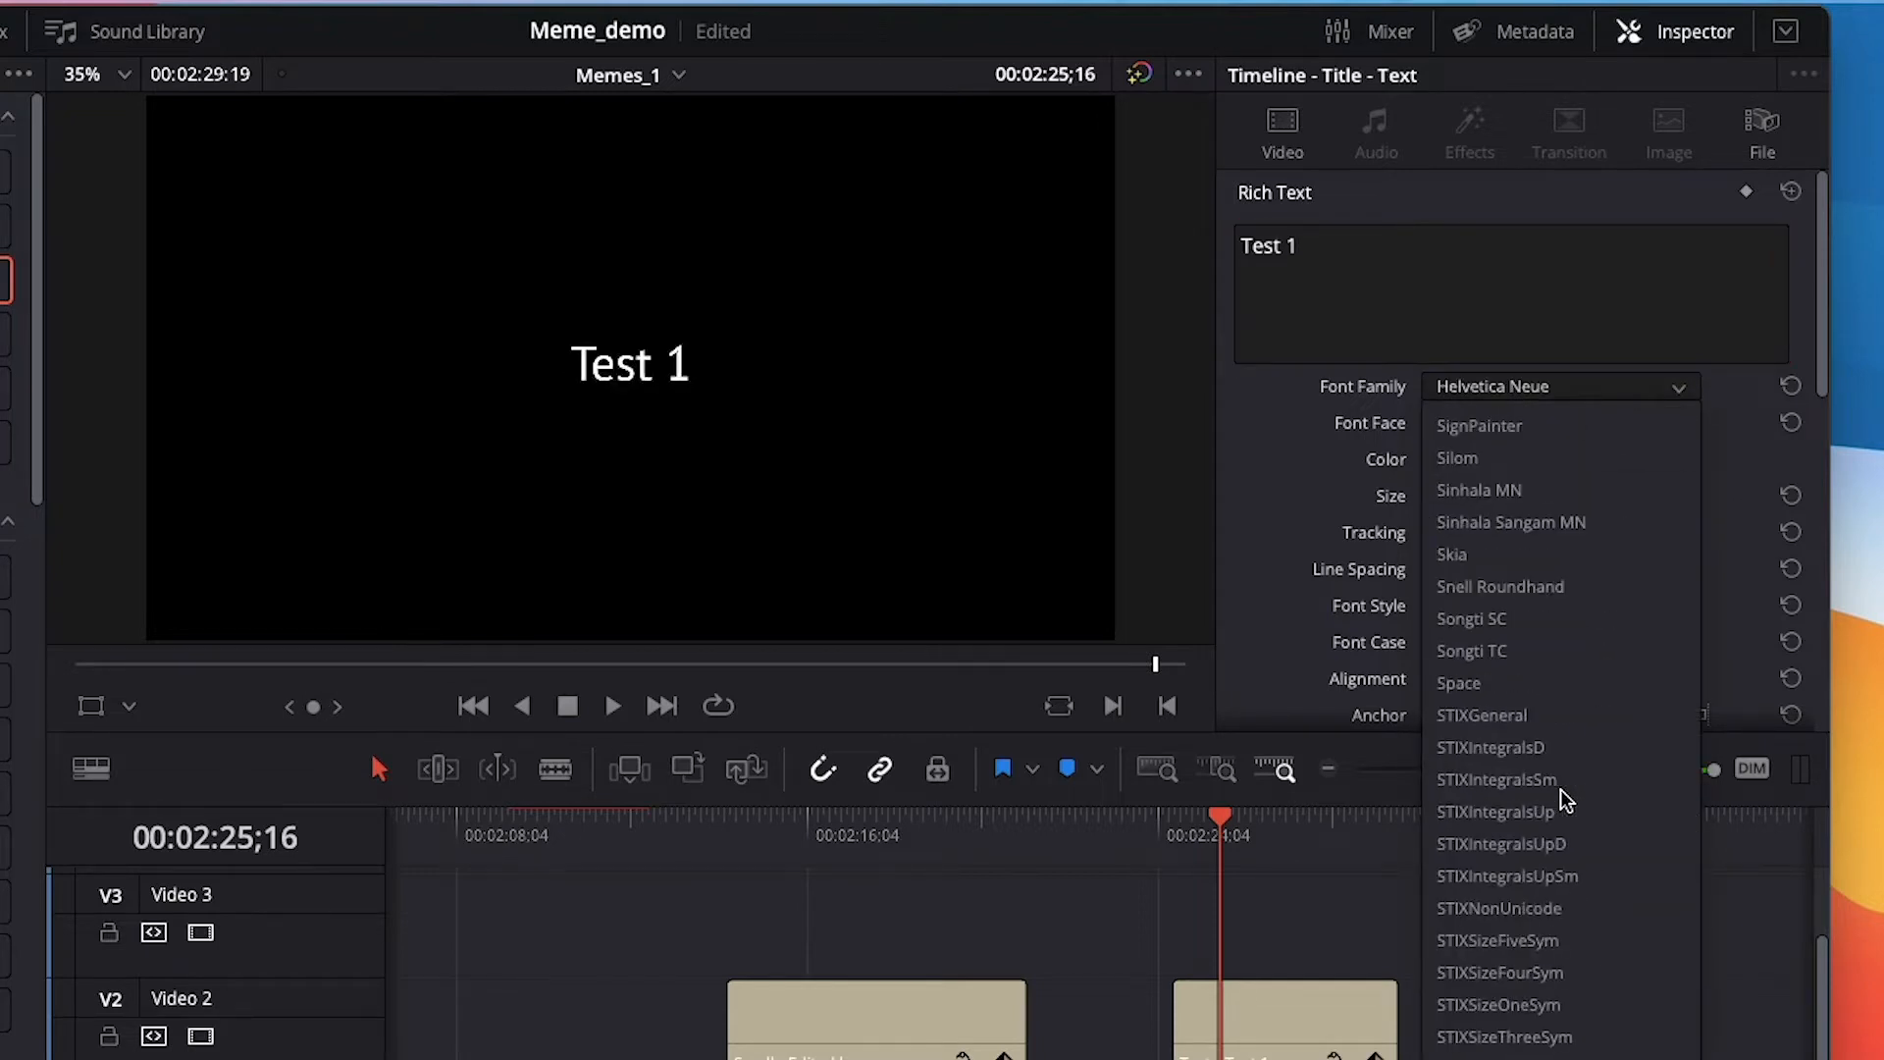
pyautogui.scroll(-6, 1562, 800)
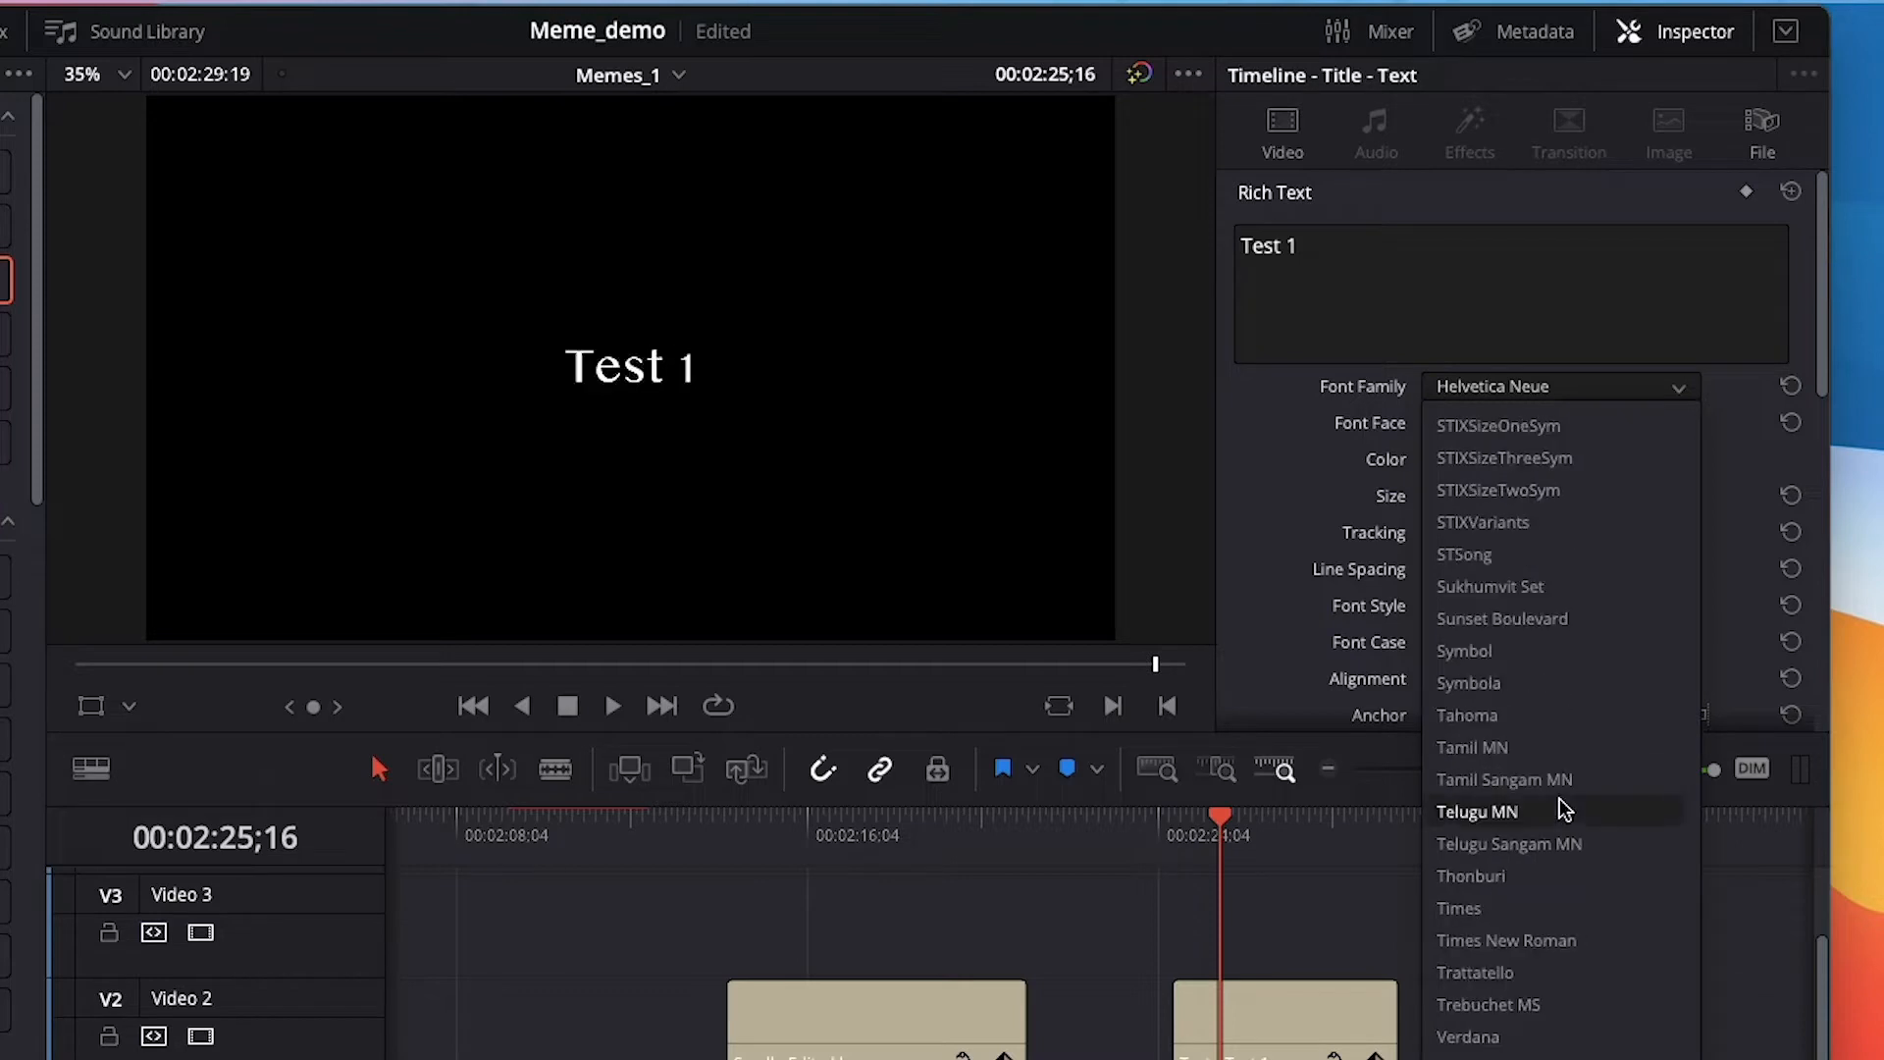
pyautogui.click(1567, 942)
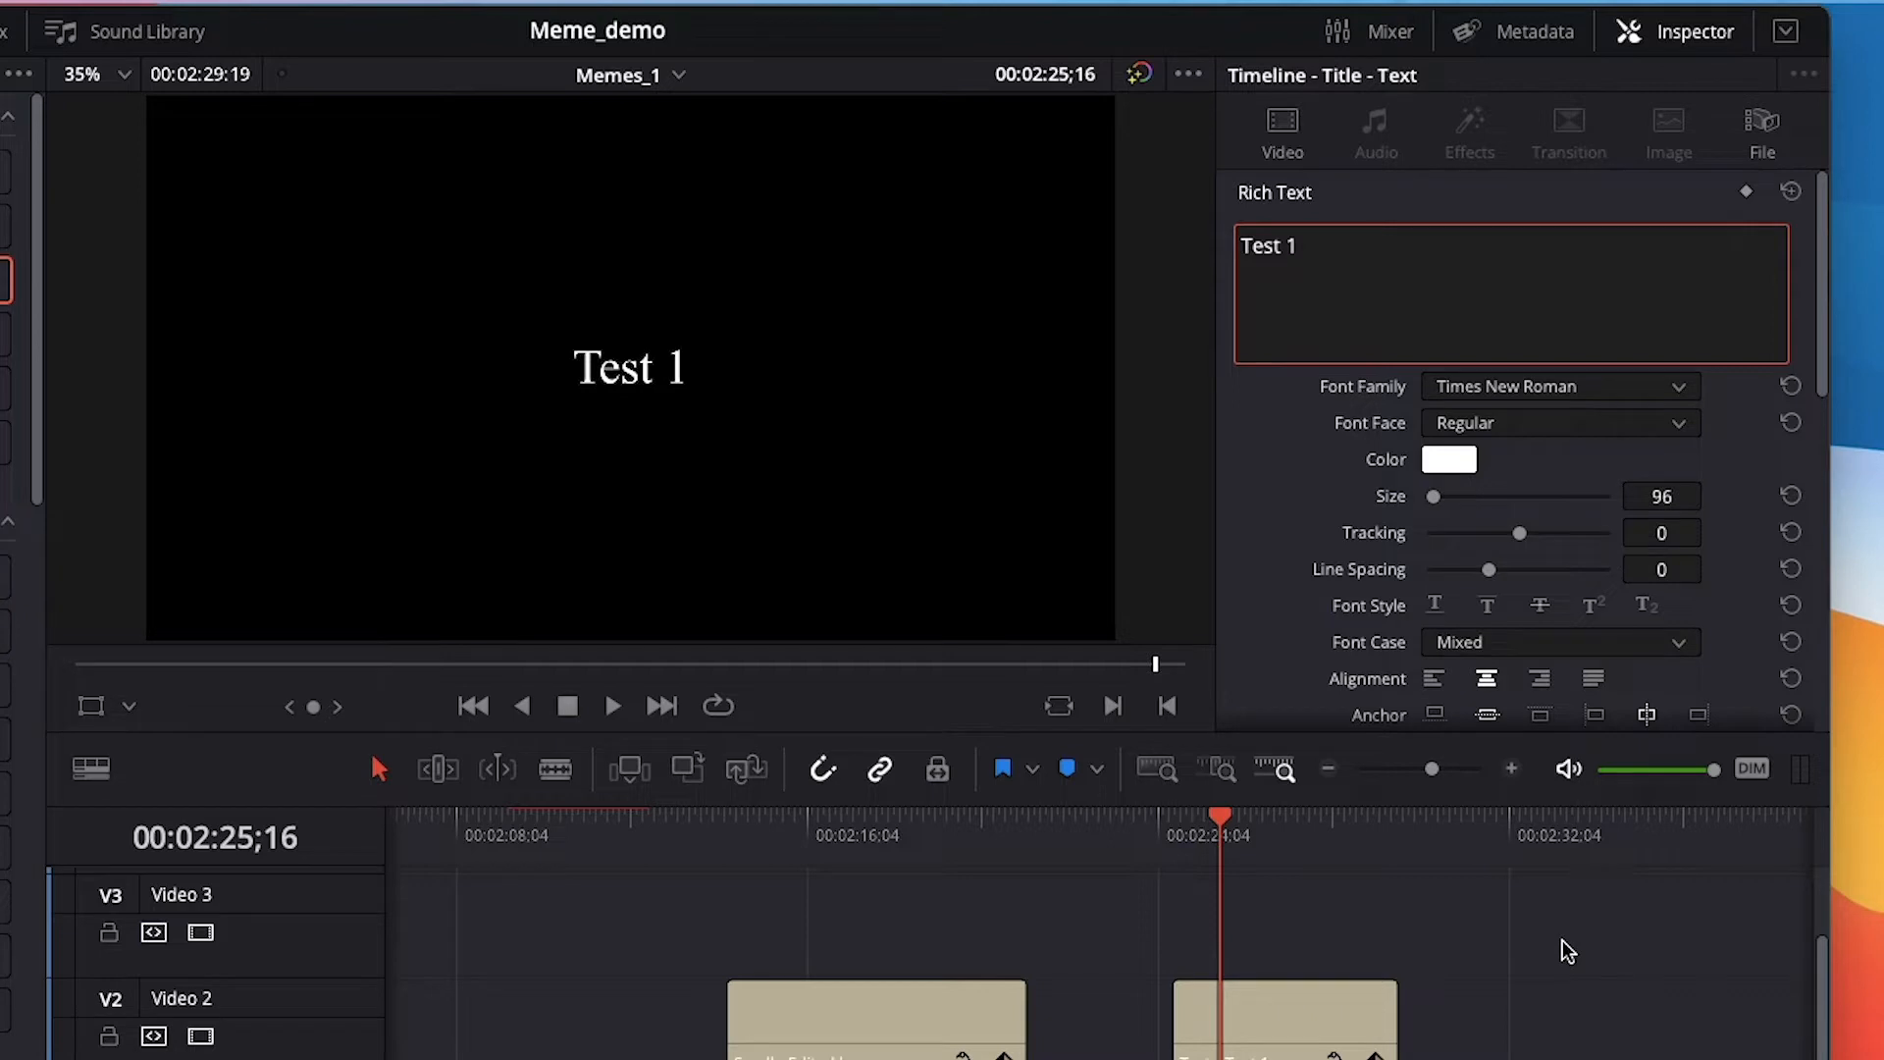
pyautogui.click(1261, 479)
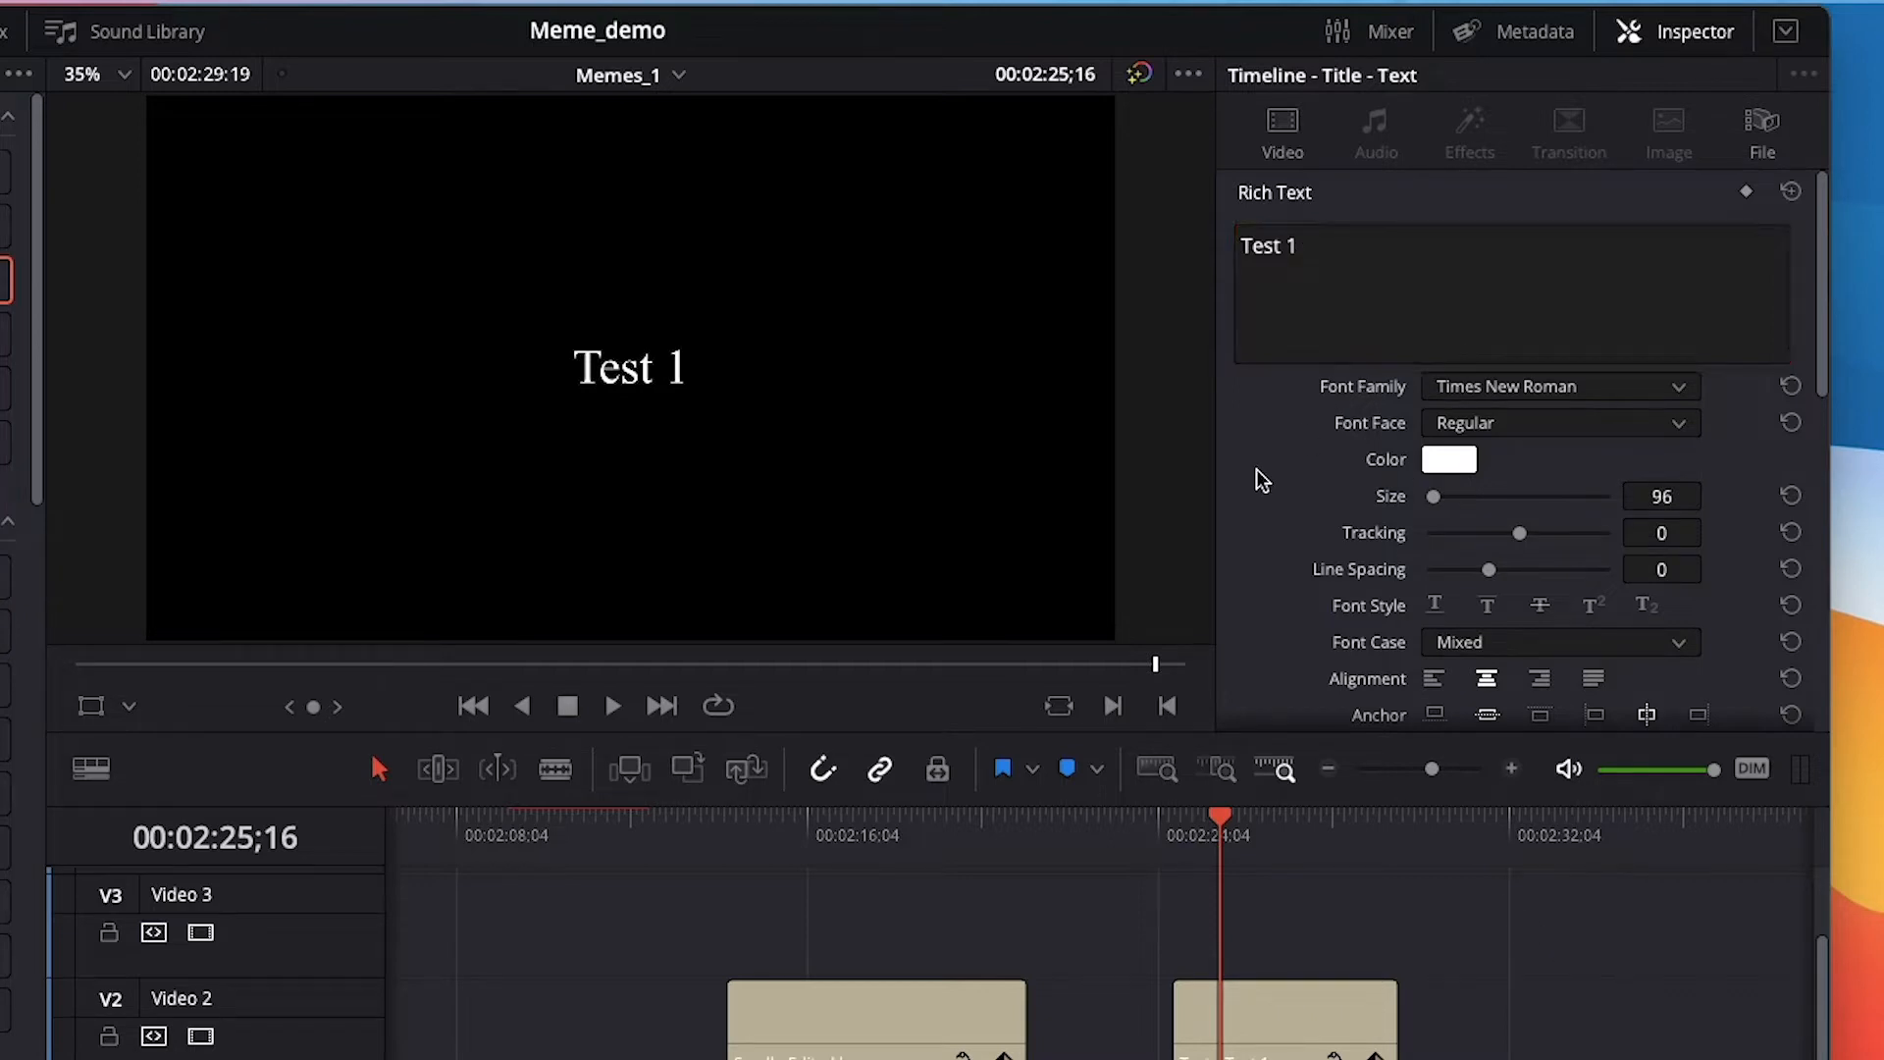
pyautogui.click(1372, 256)
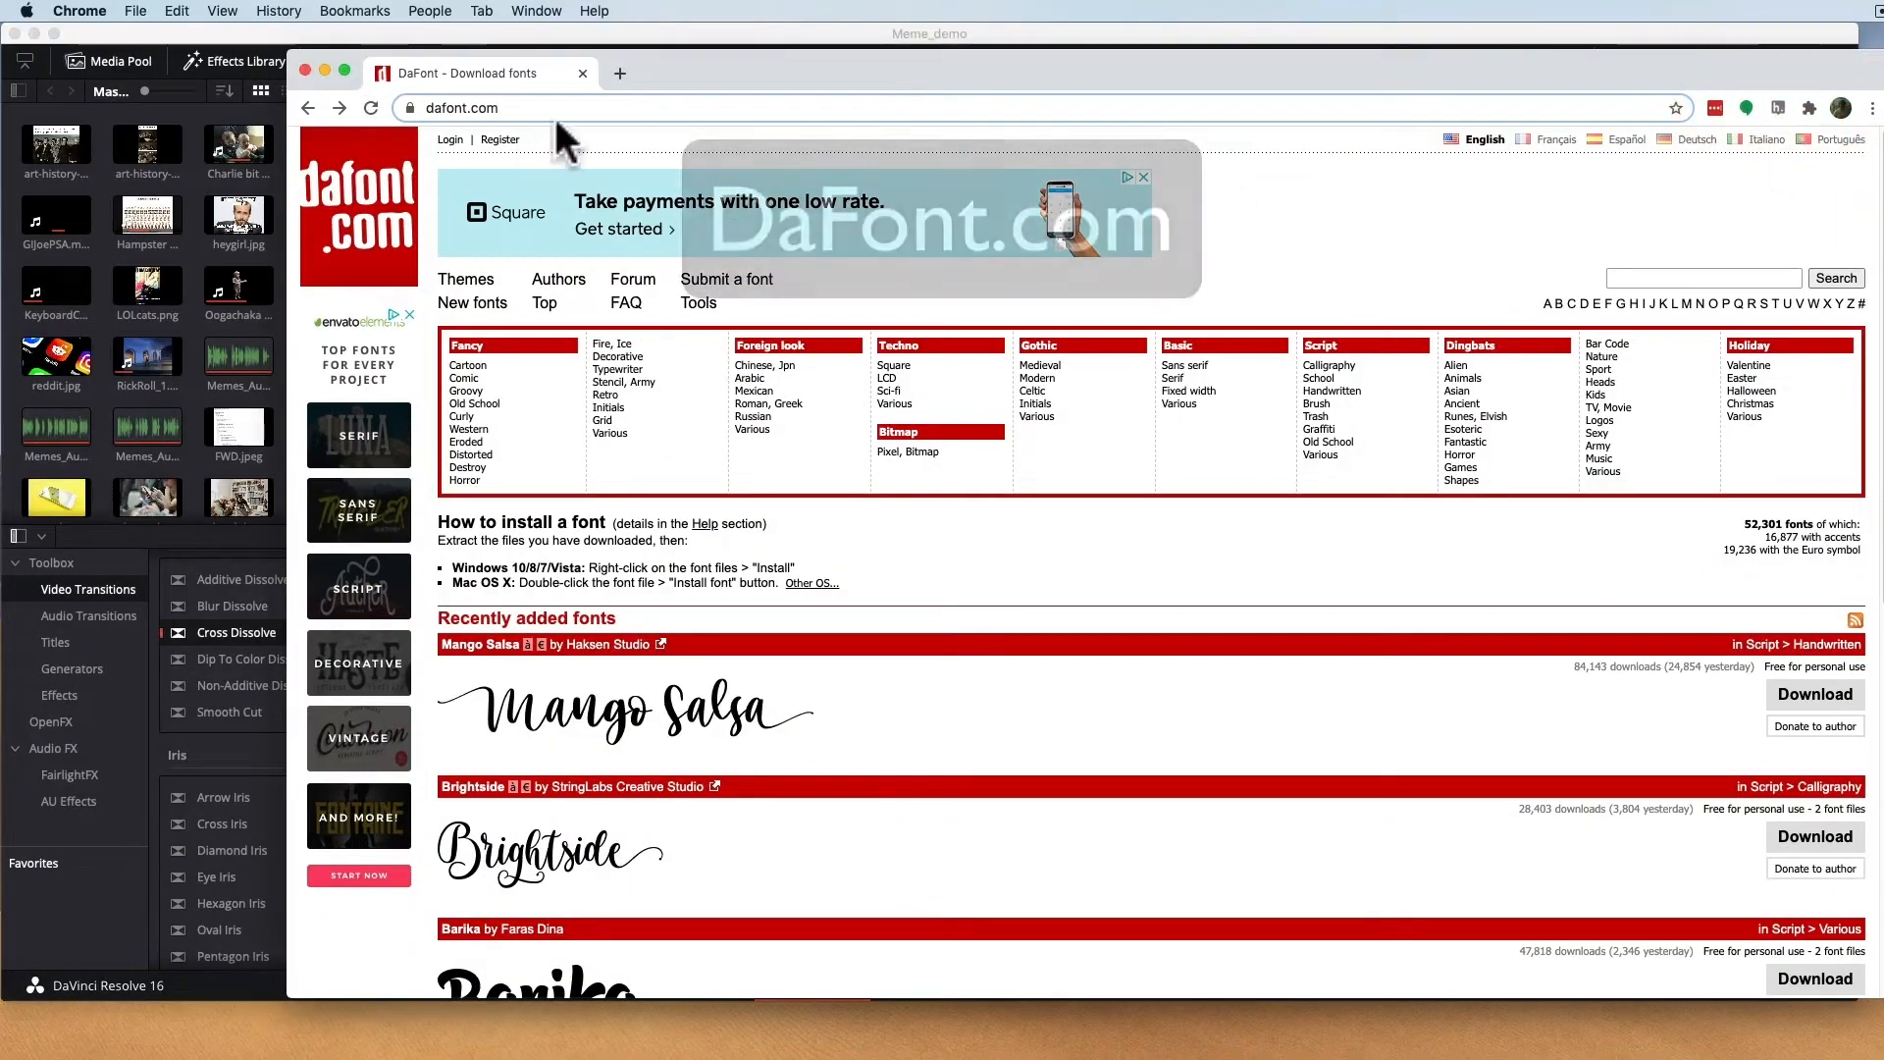
# Switch to the dafont.com page in Chrome and examine the licence notes beside the recently added fonts.
pyautogui.click(558, 107)
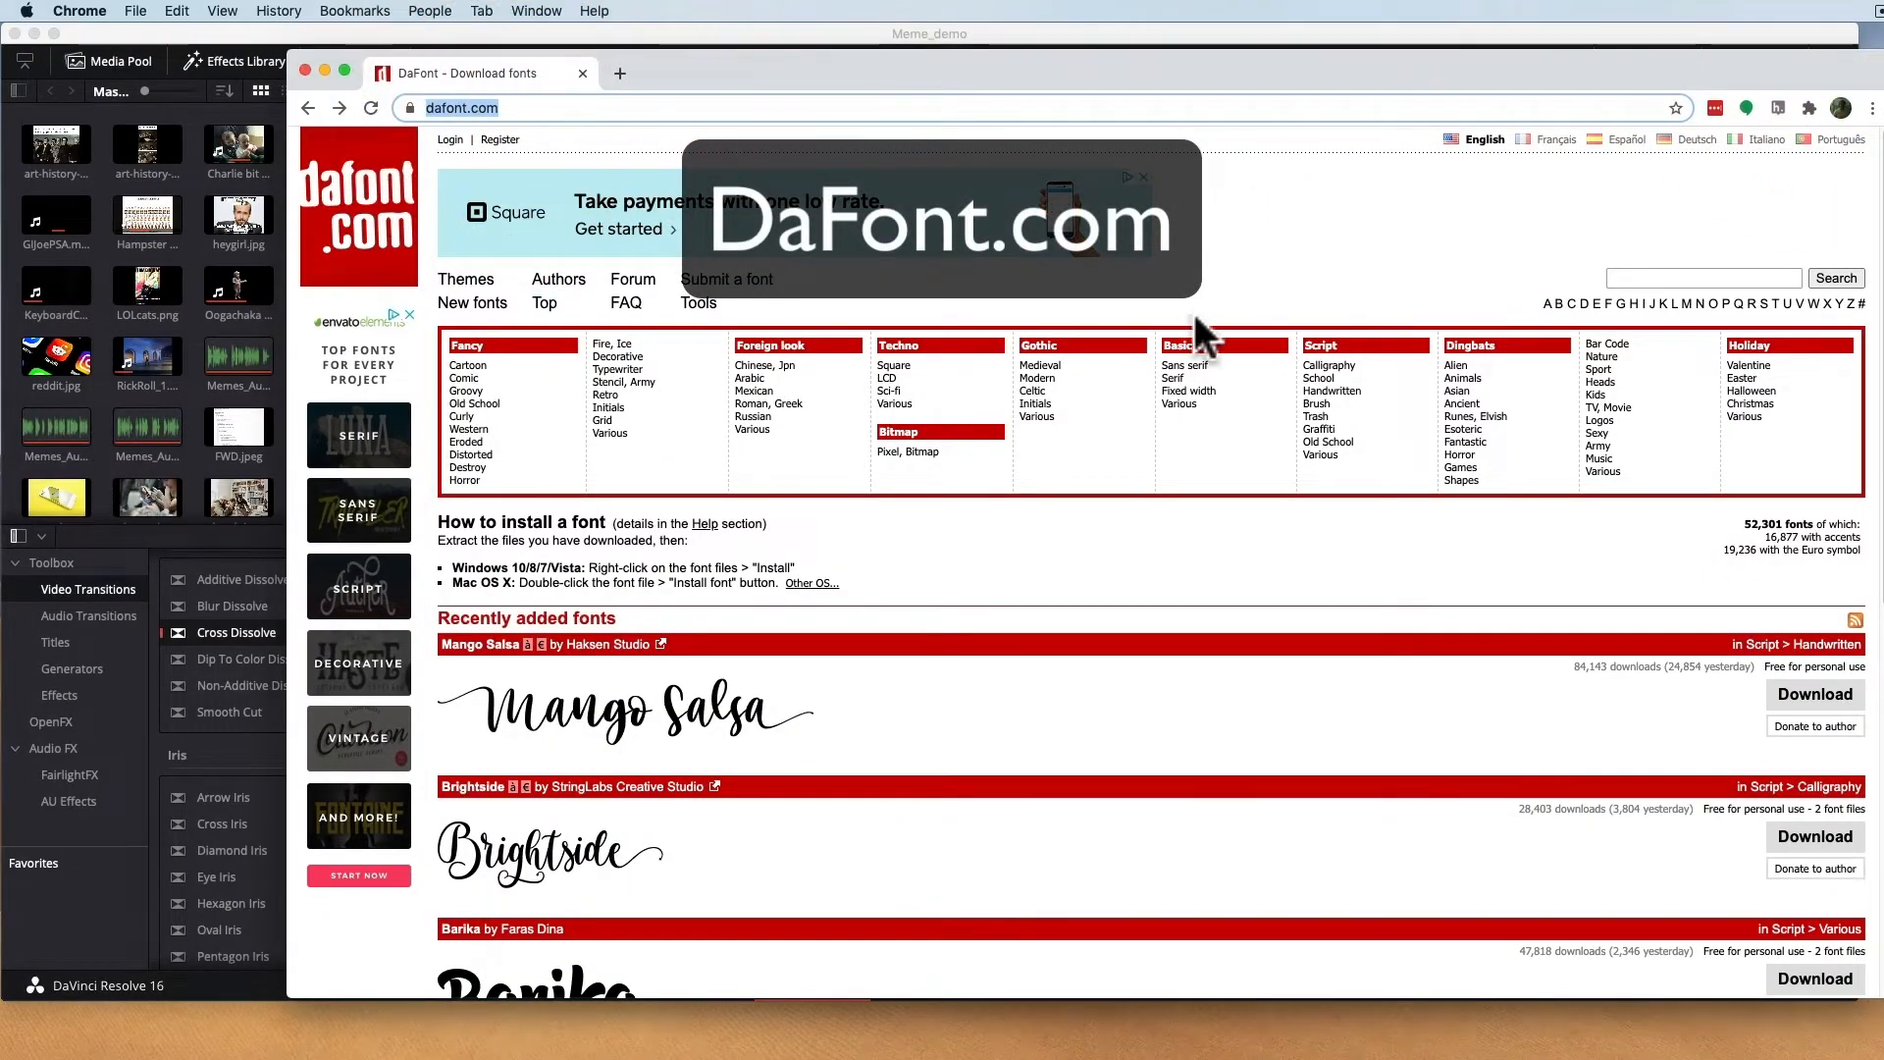
pyautogui.scroll(-5, 919, 625)
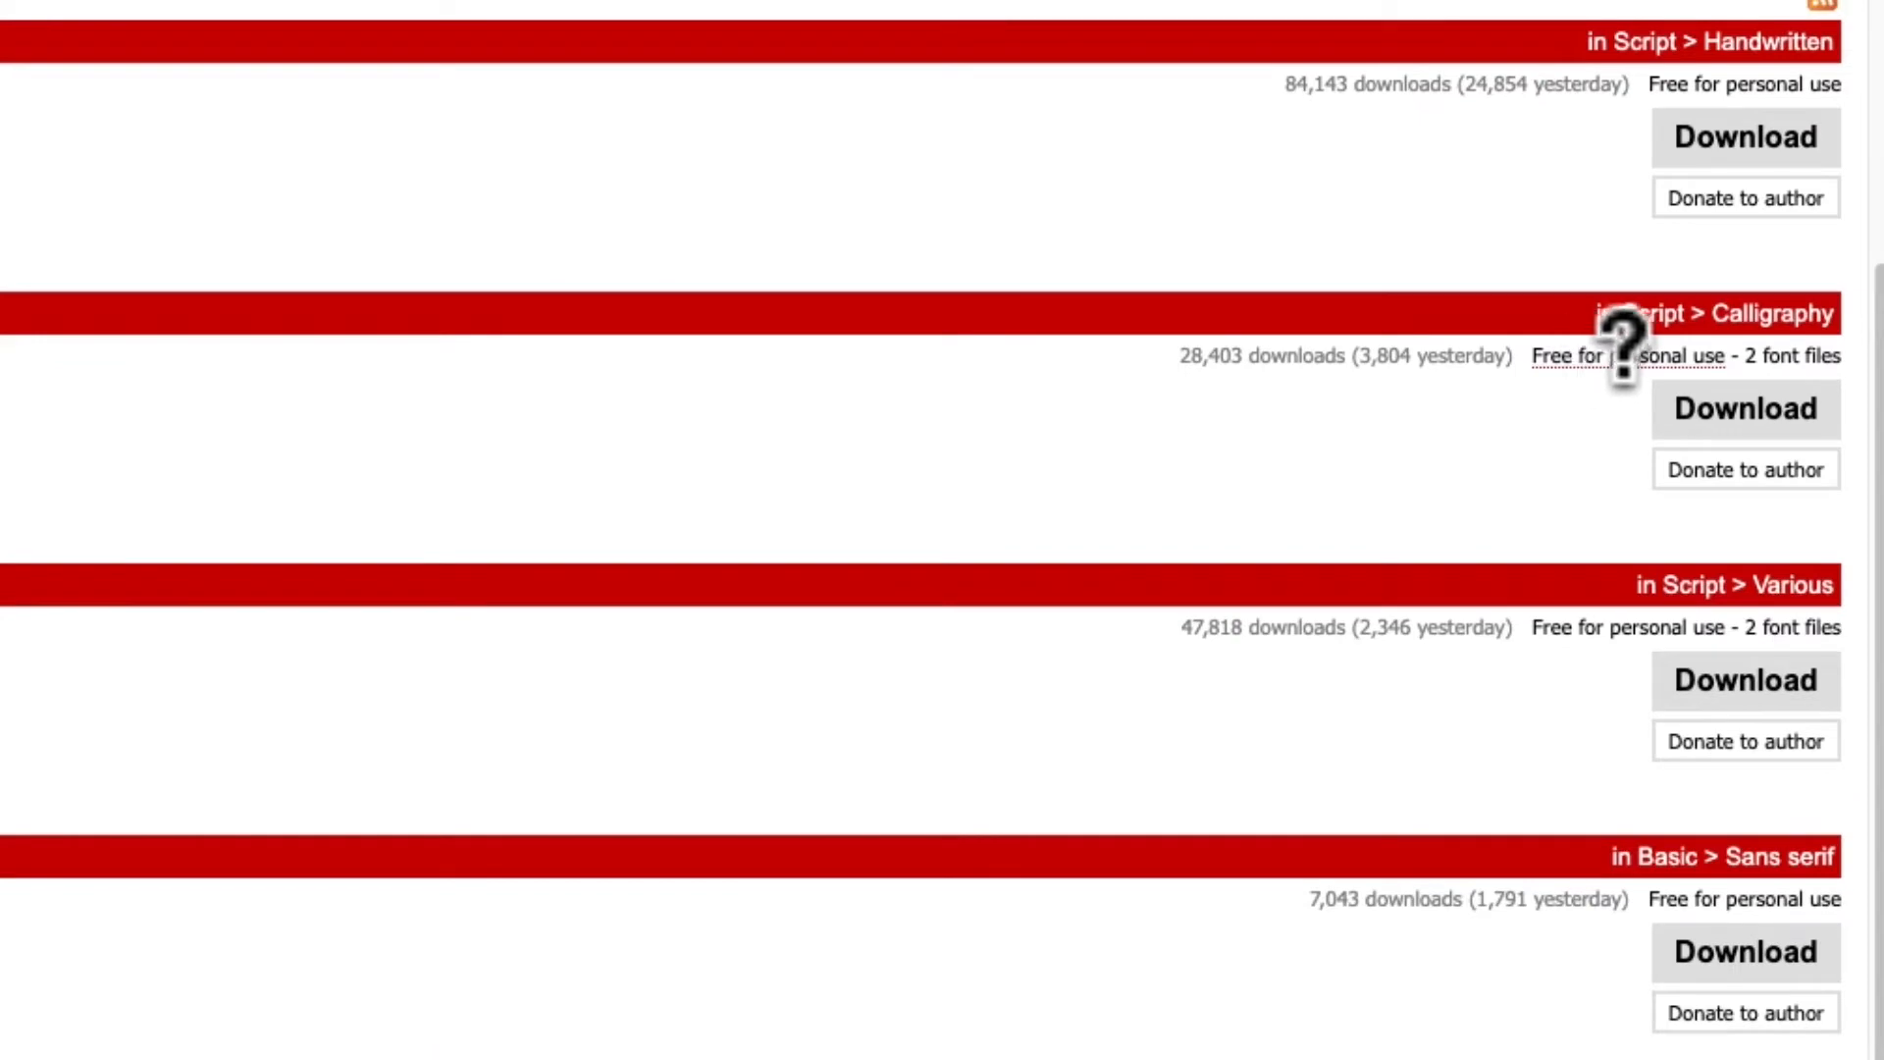
pyautogui.scroll(10, 526, 454)
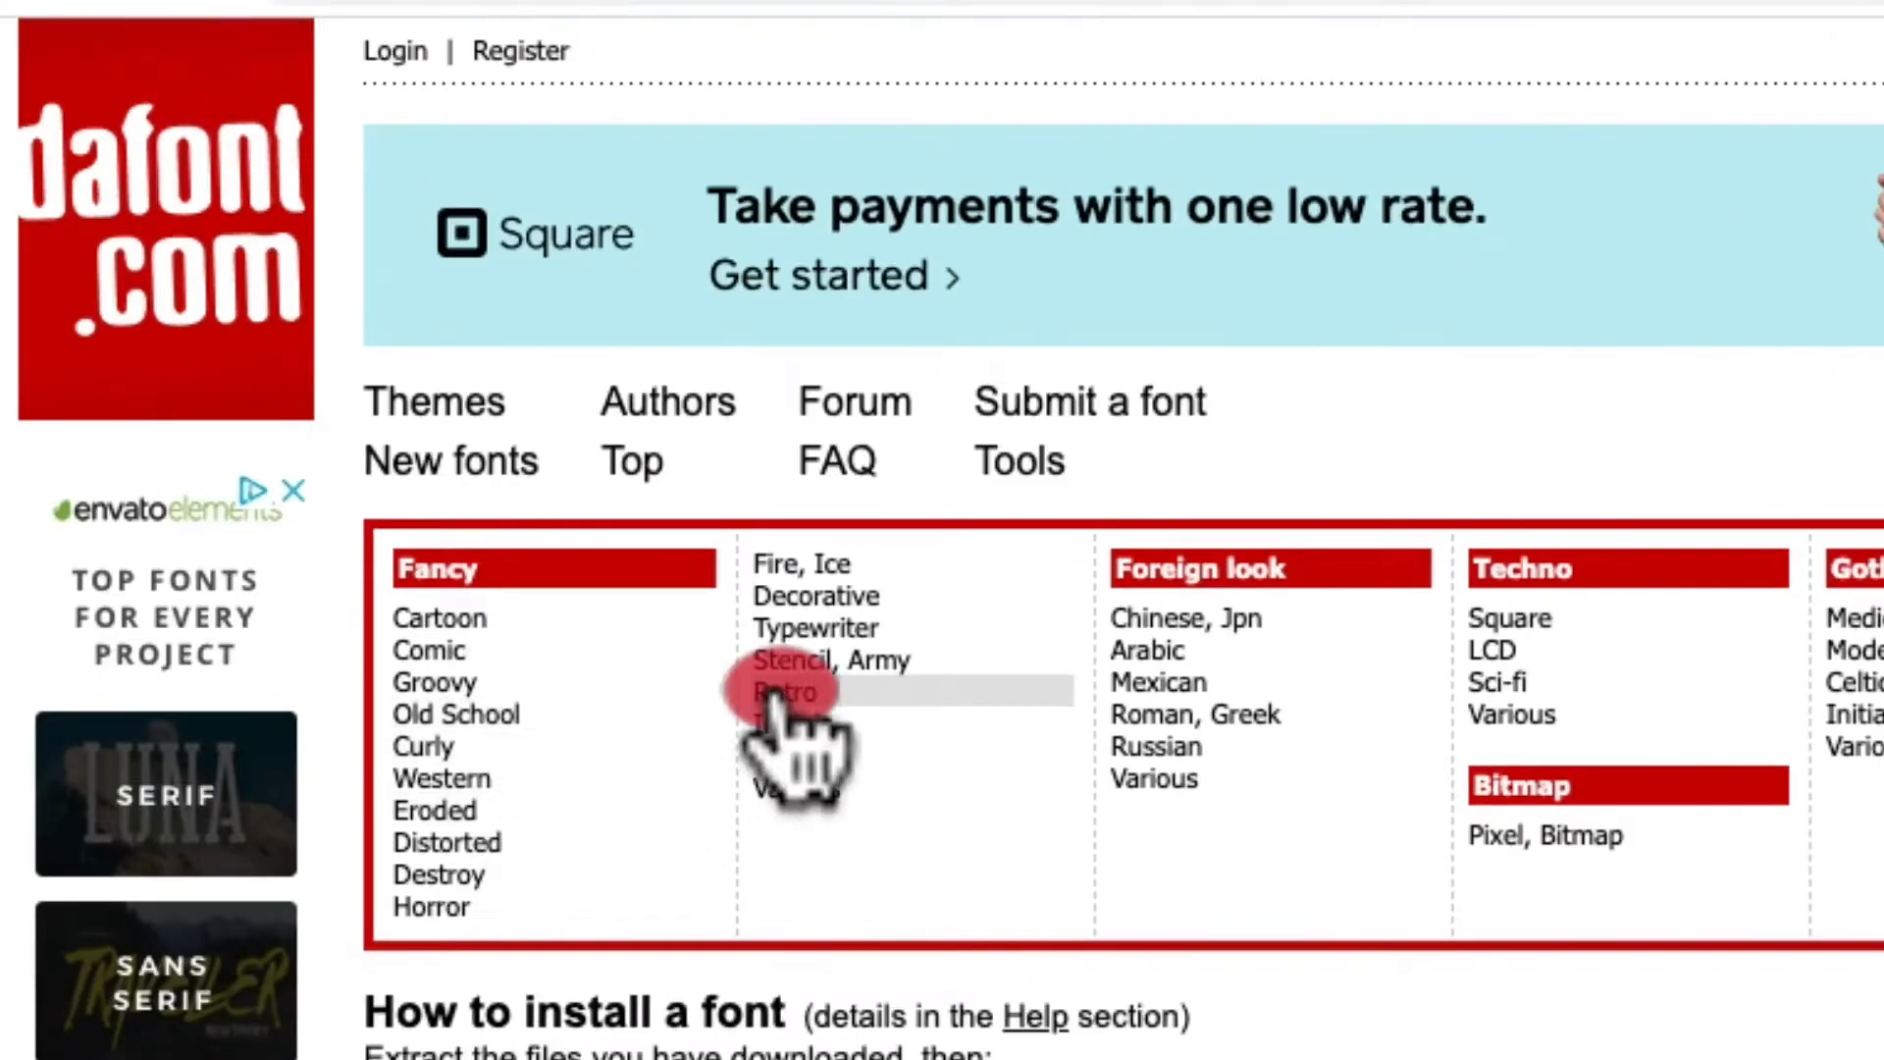
# Open dafont's Fancy > Retro category and browse the font previews and their usage licences.
pyautogui.click(783, 685)
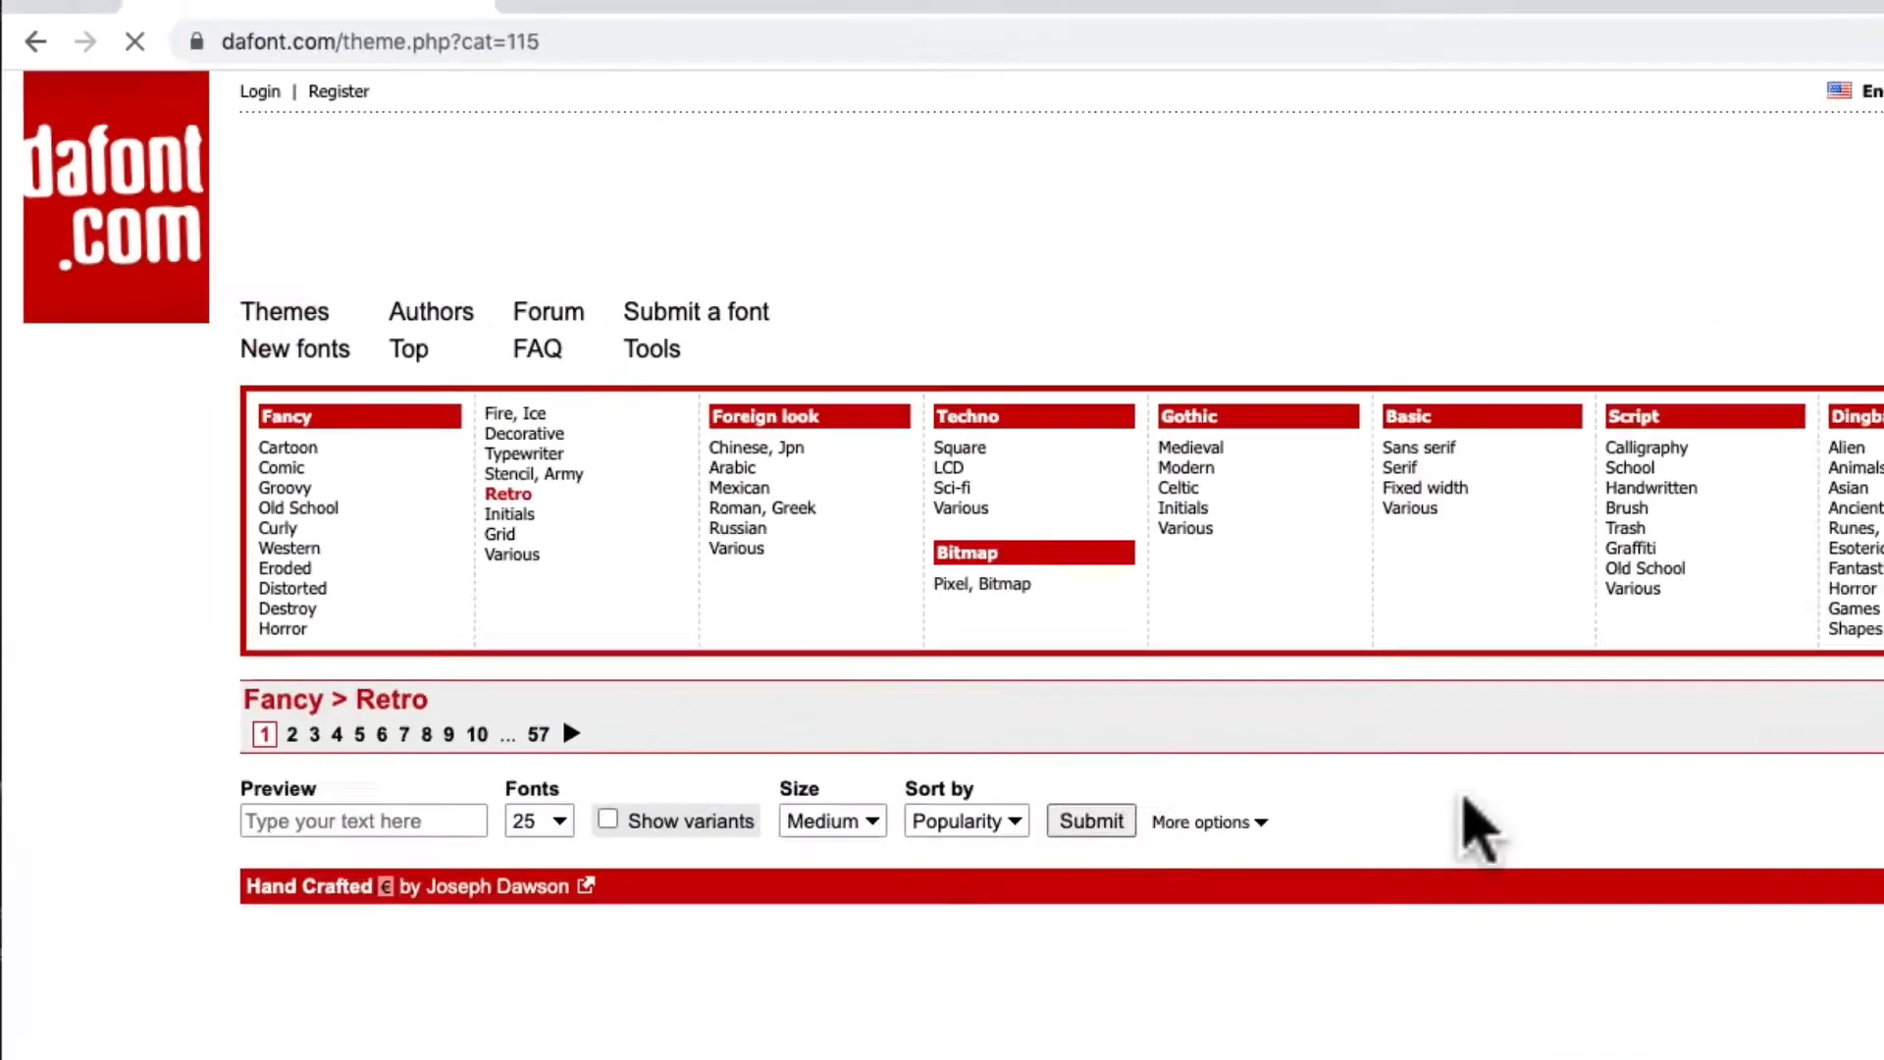
pyautogui.scroll(-6, 1276, 638)
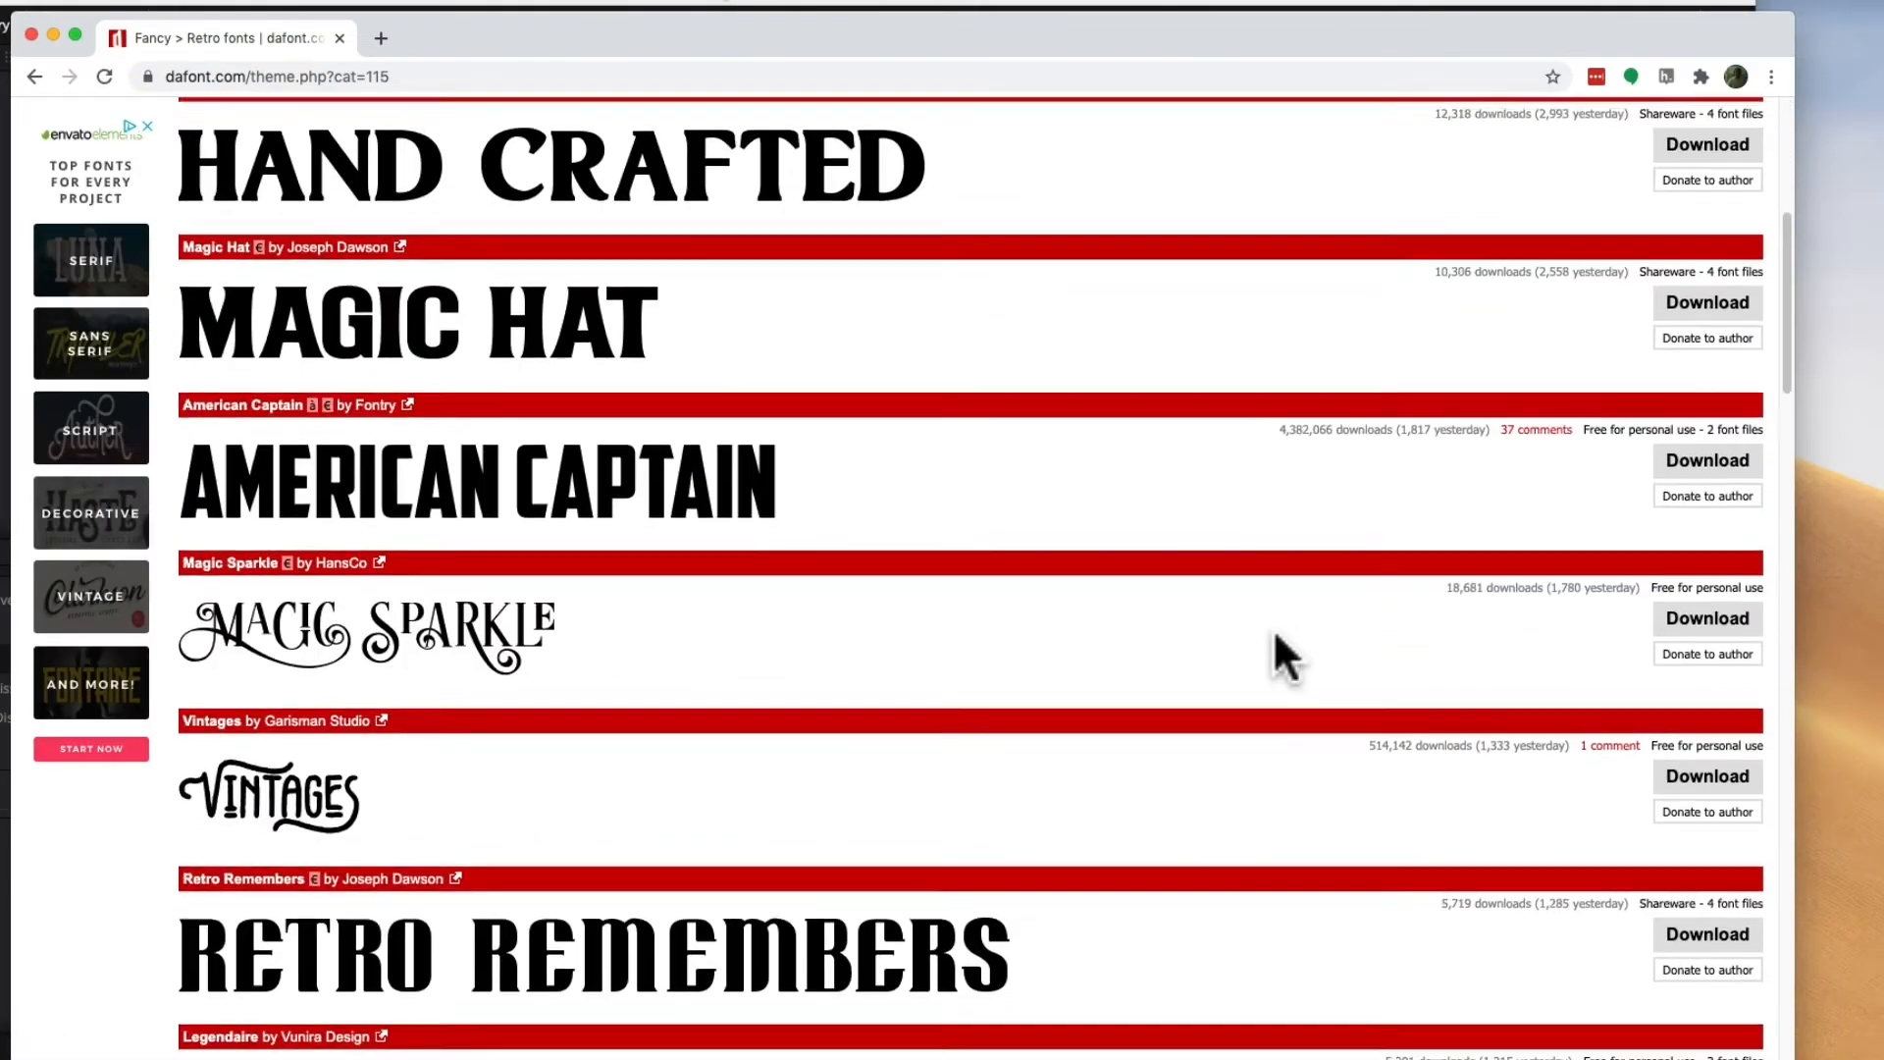
pyautogui.scroll(-4, 1276, 633)
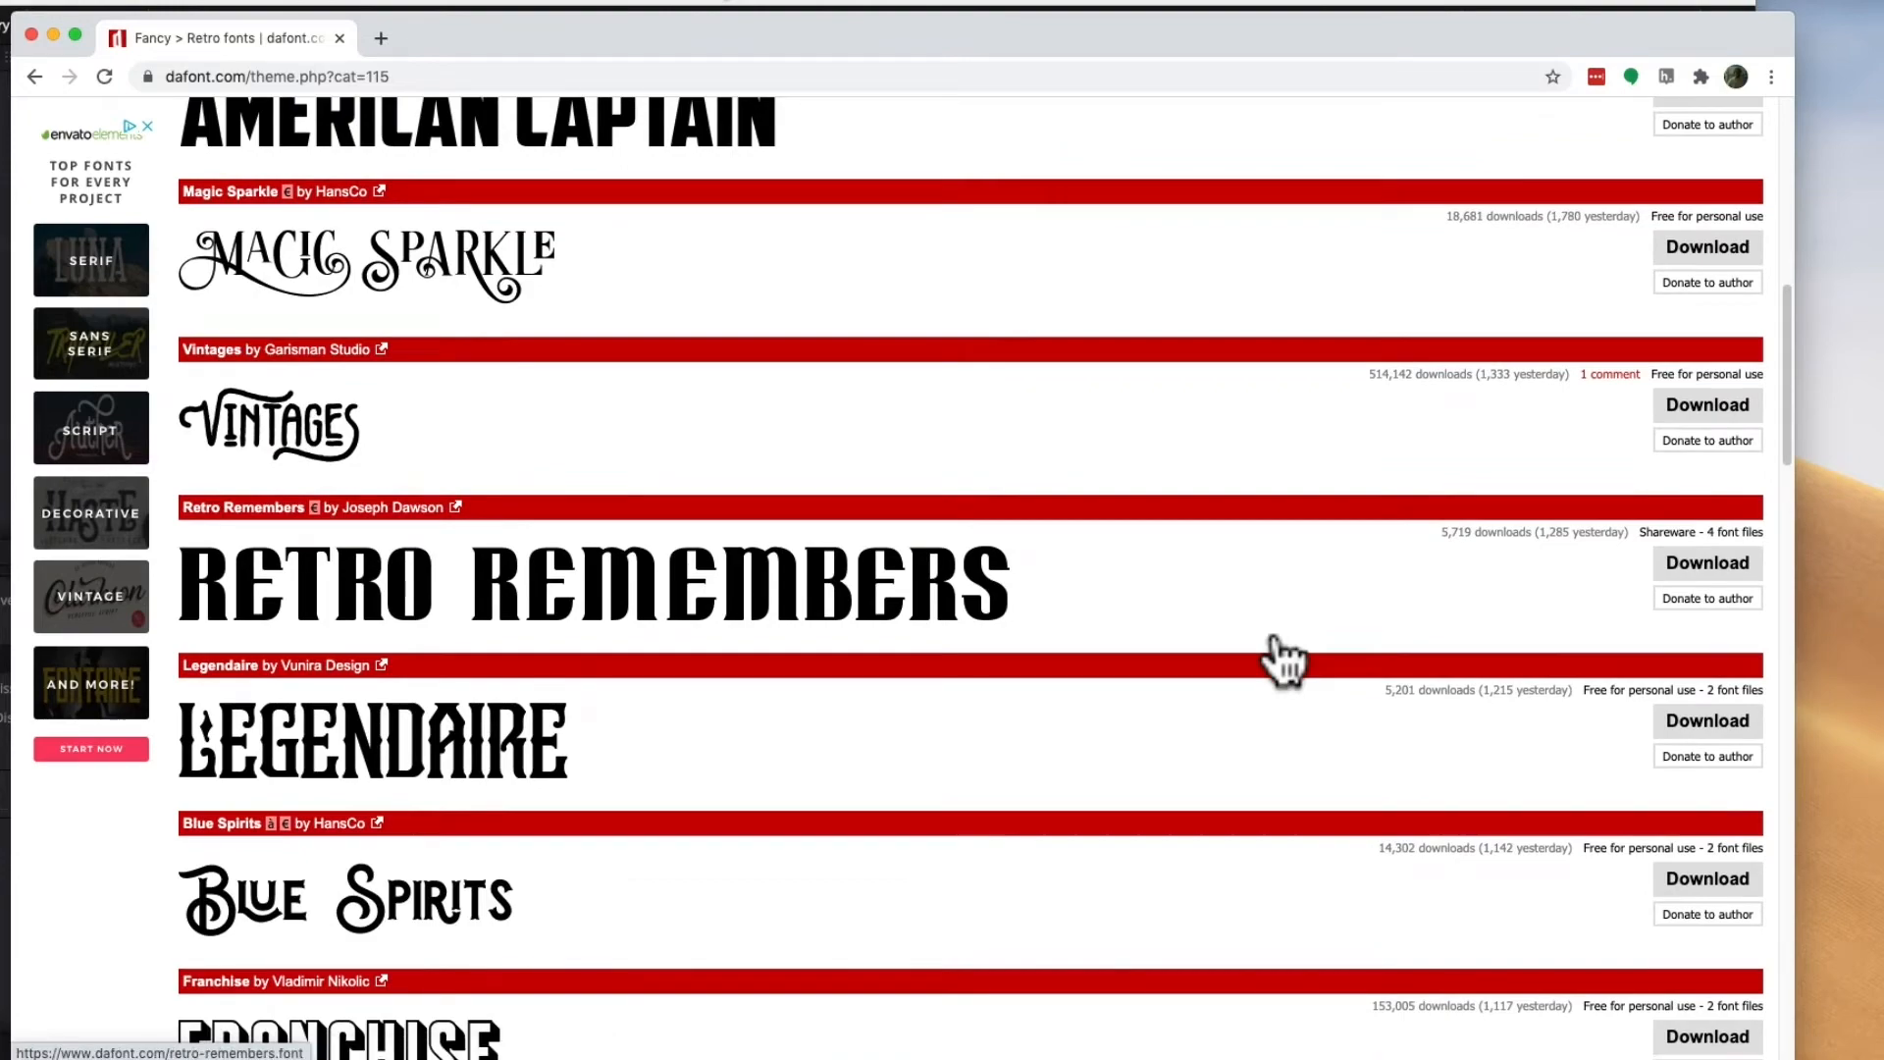
pyautogui.scroll(-7, 1278, 654)
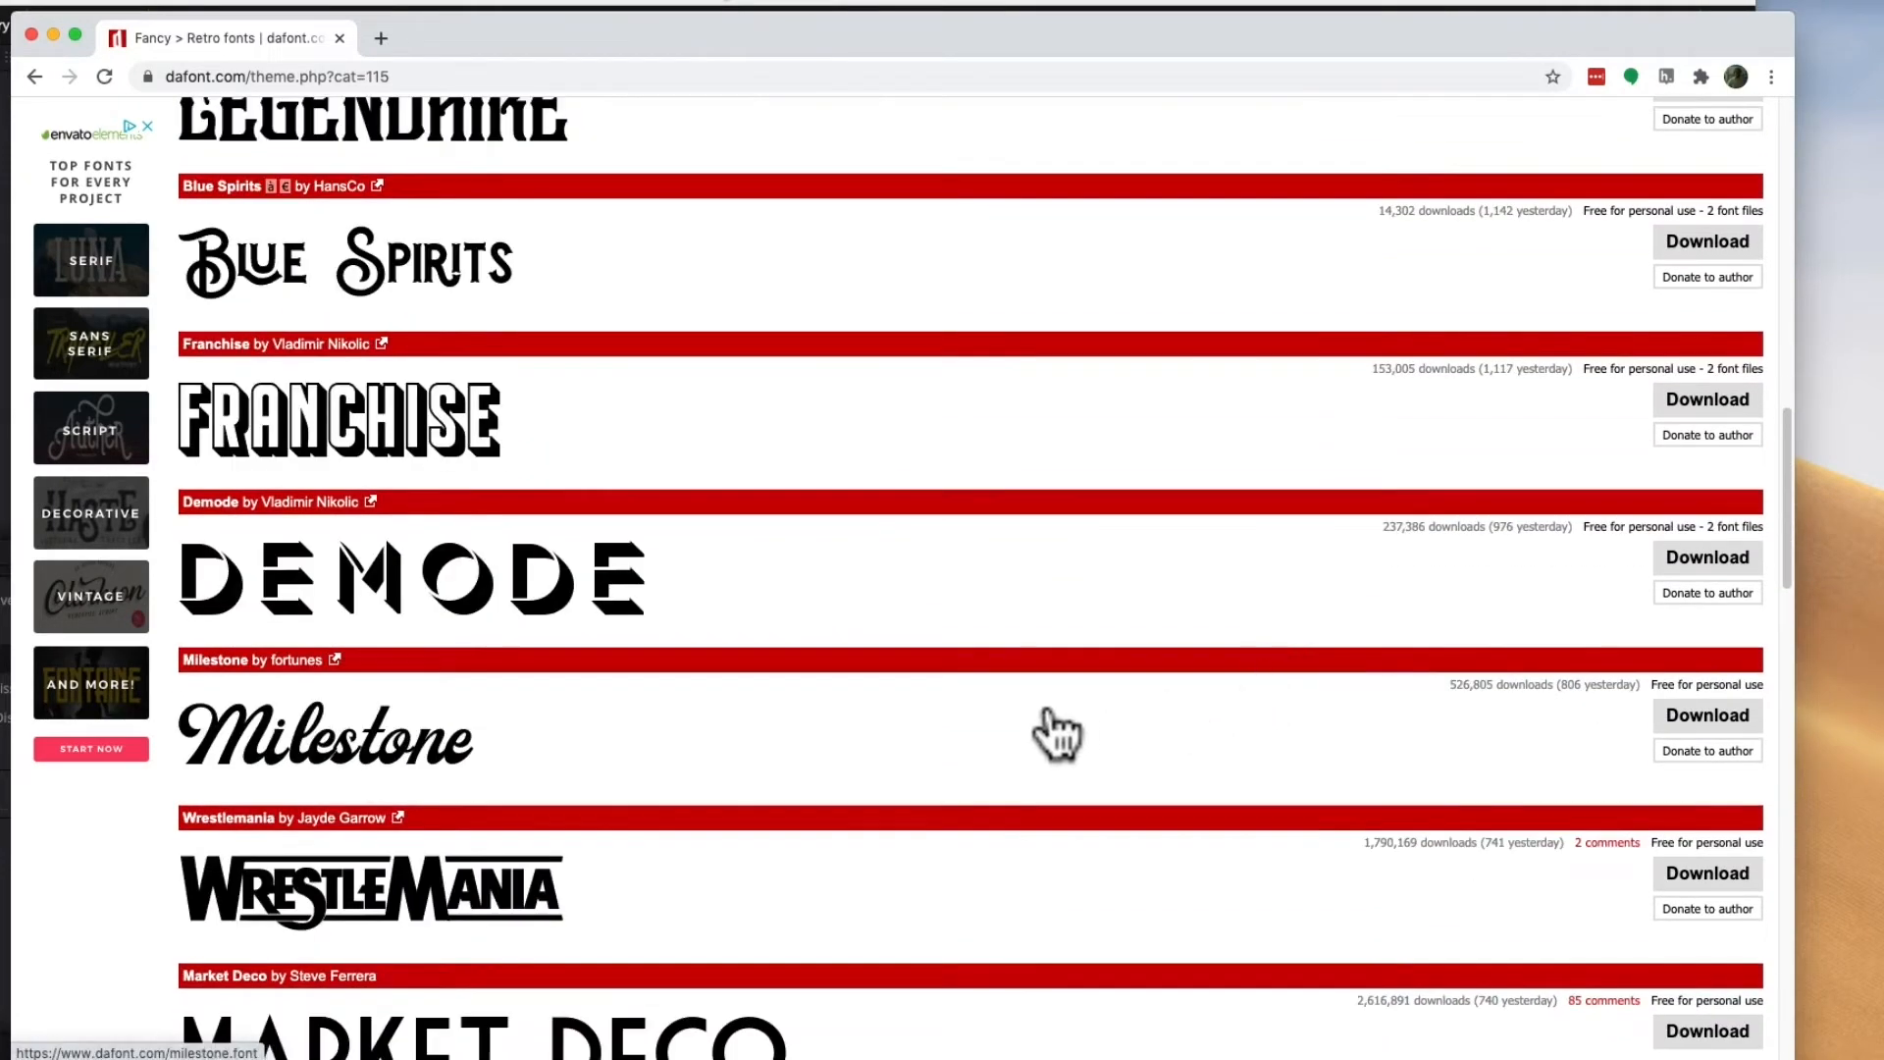
pyautogui.scroll(15, 1060, 738)
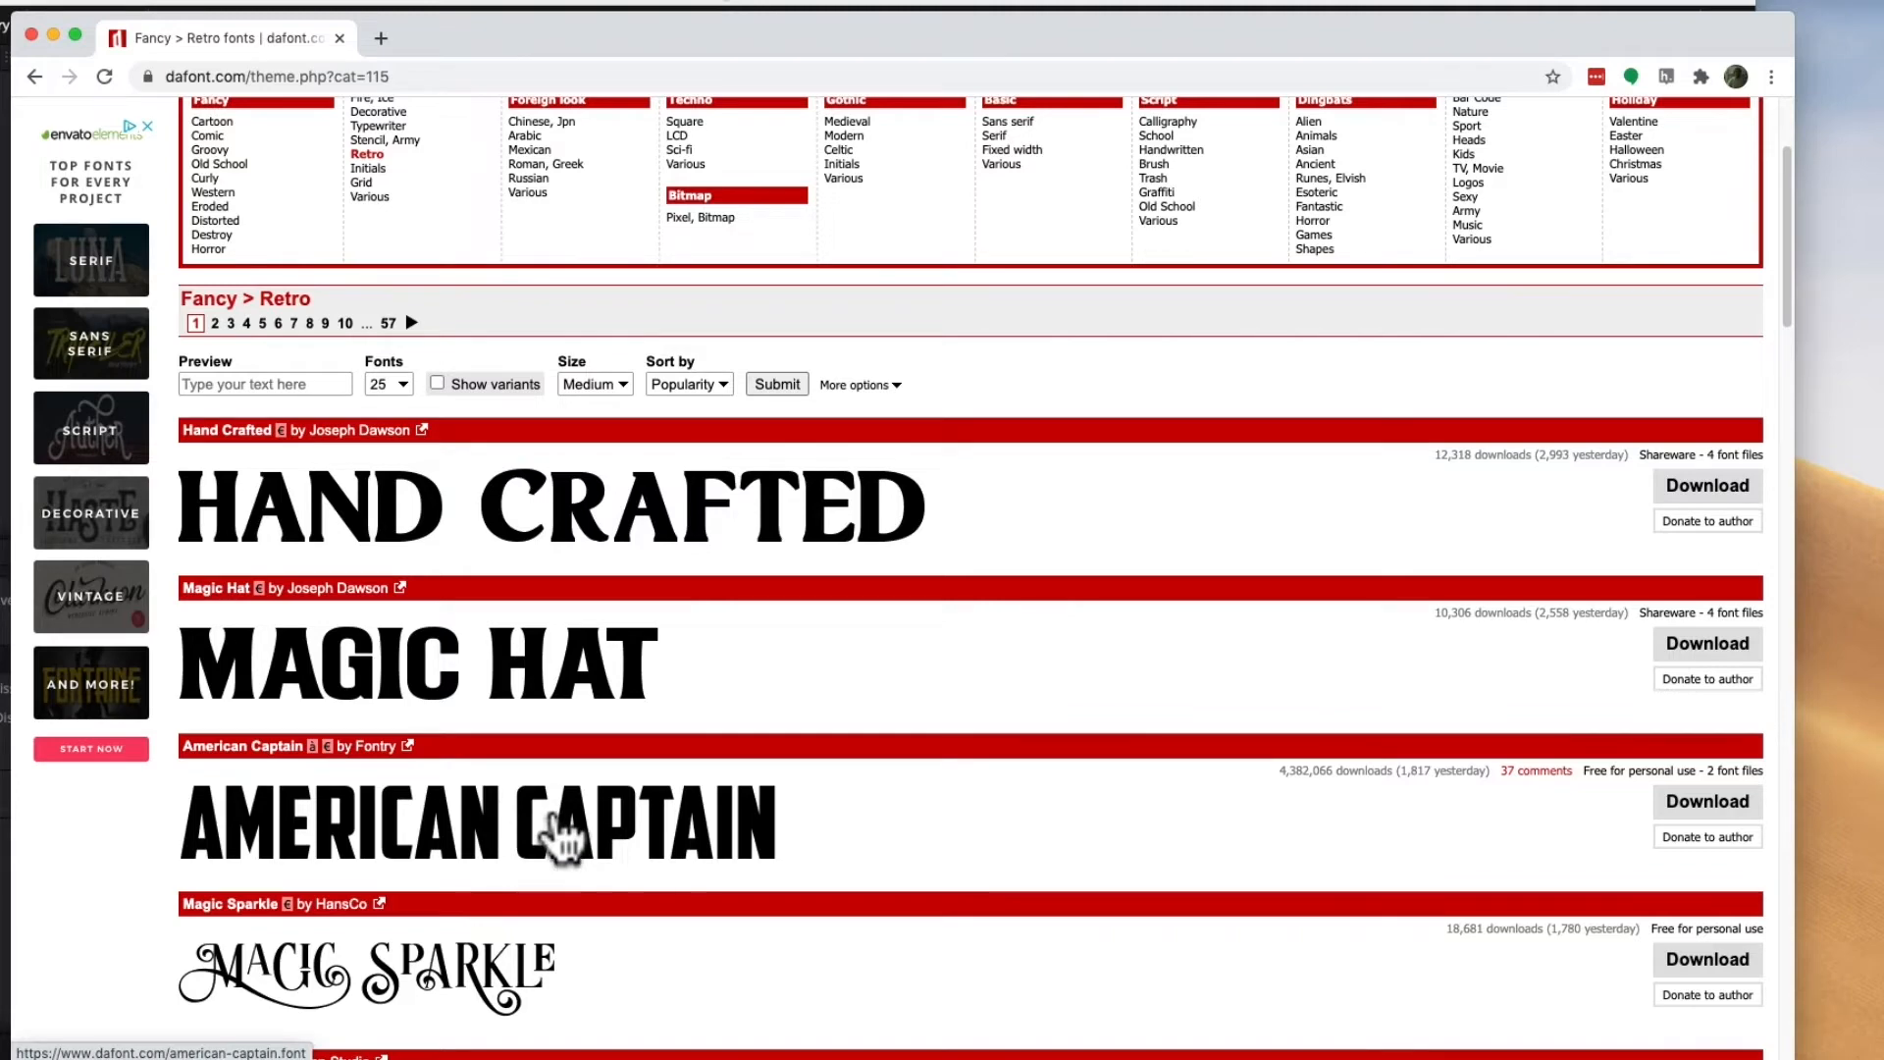
pyautogui.scroll(-7, 515, 713)
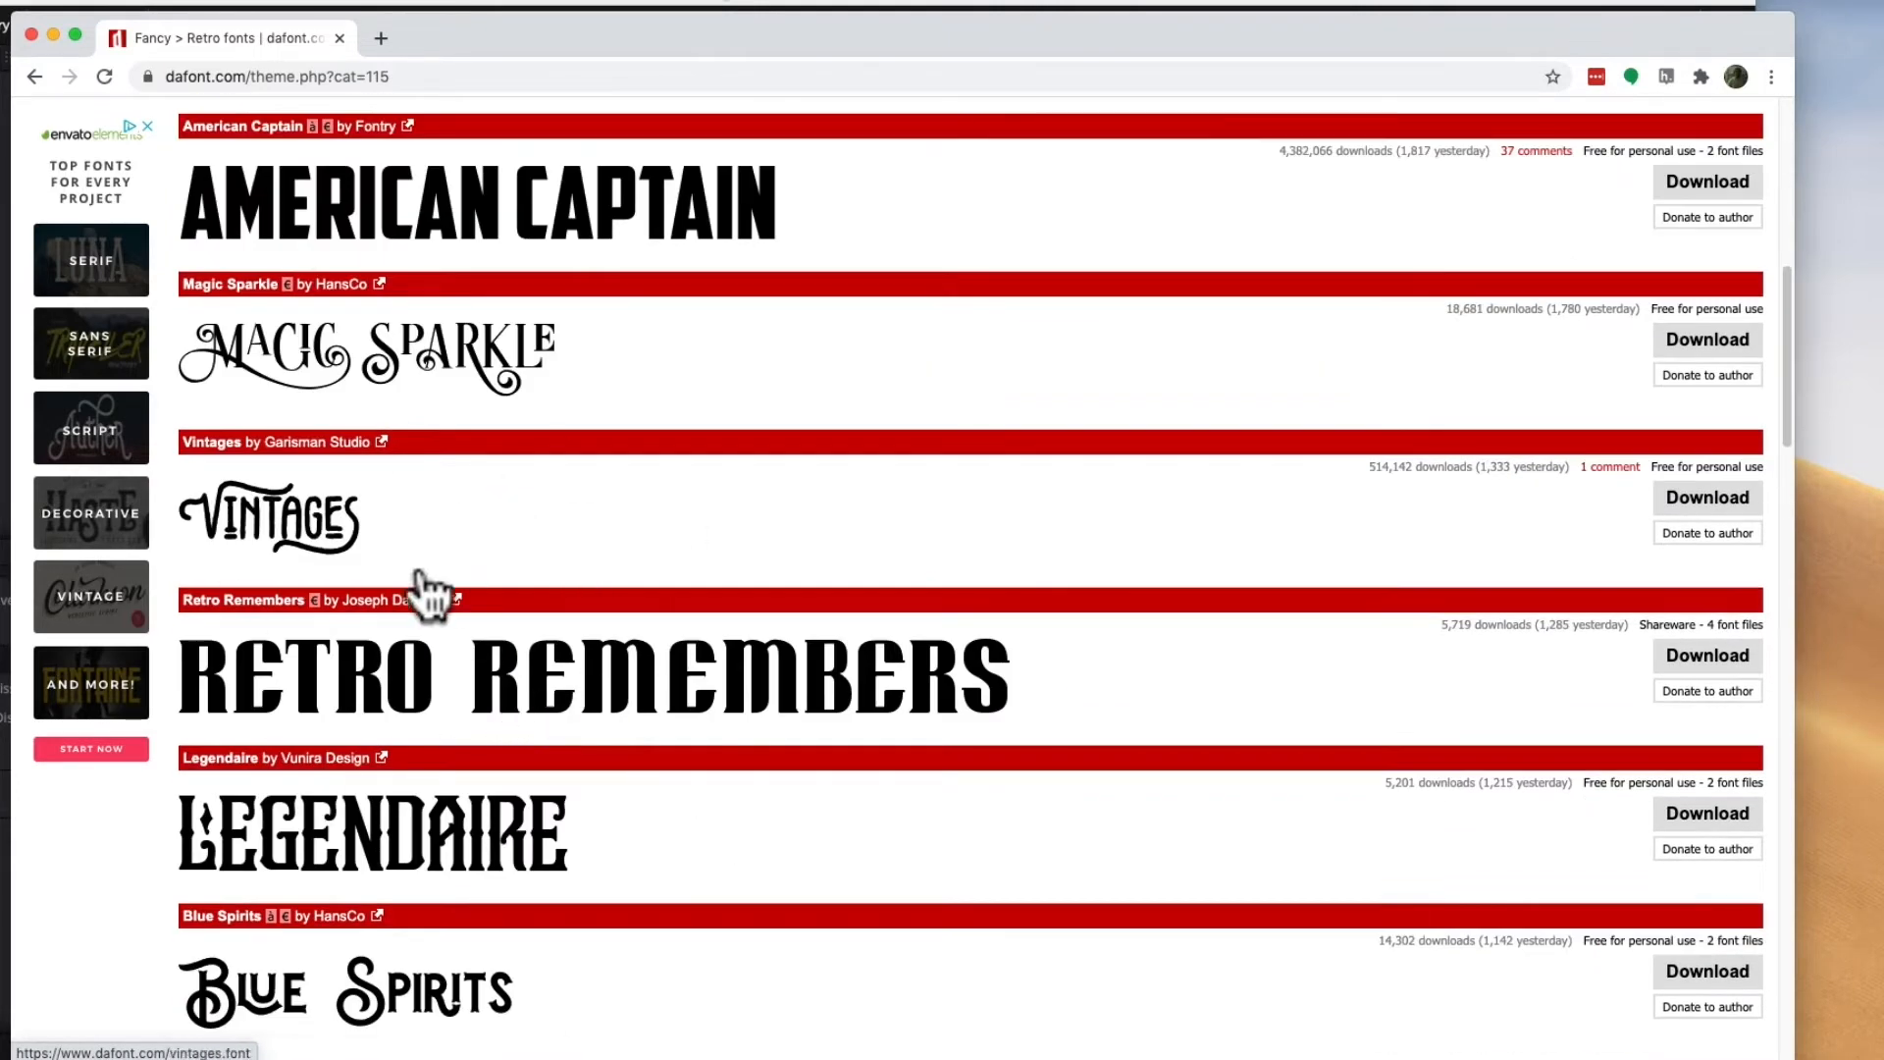
pyautogui.scroll(-4, 432, 608)
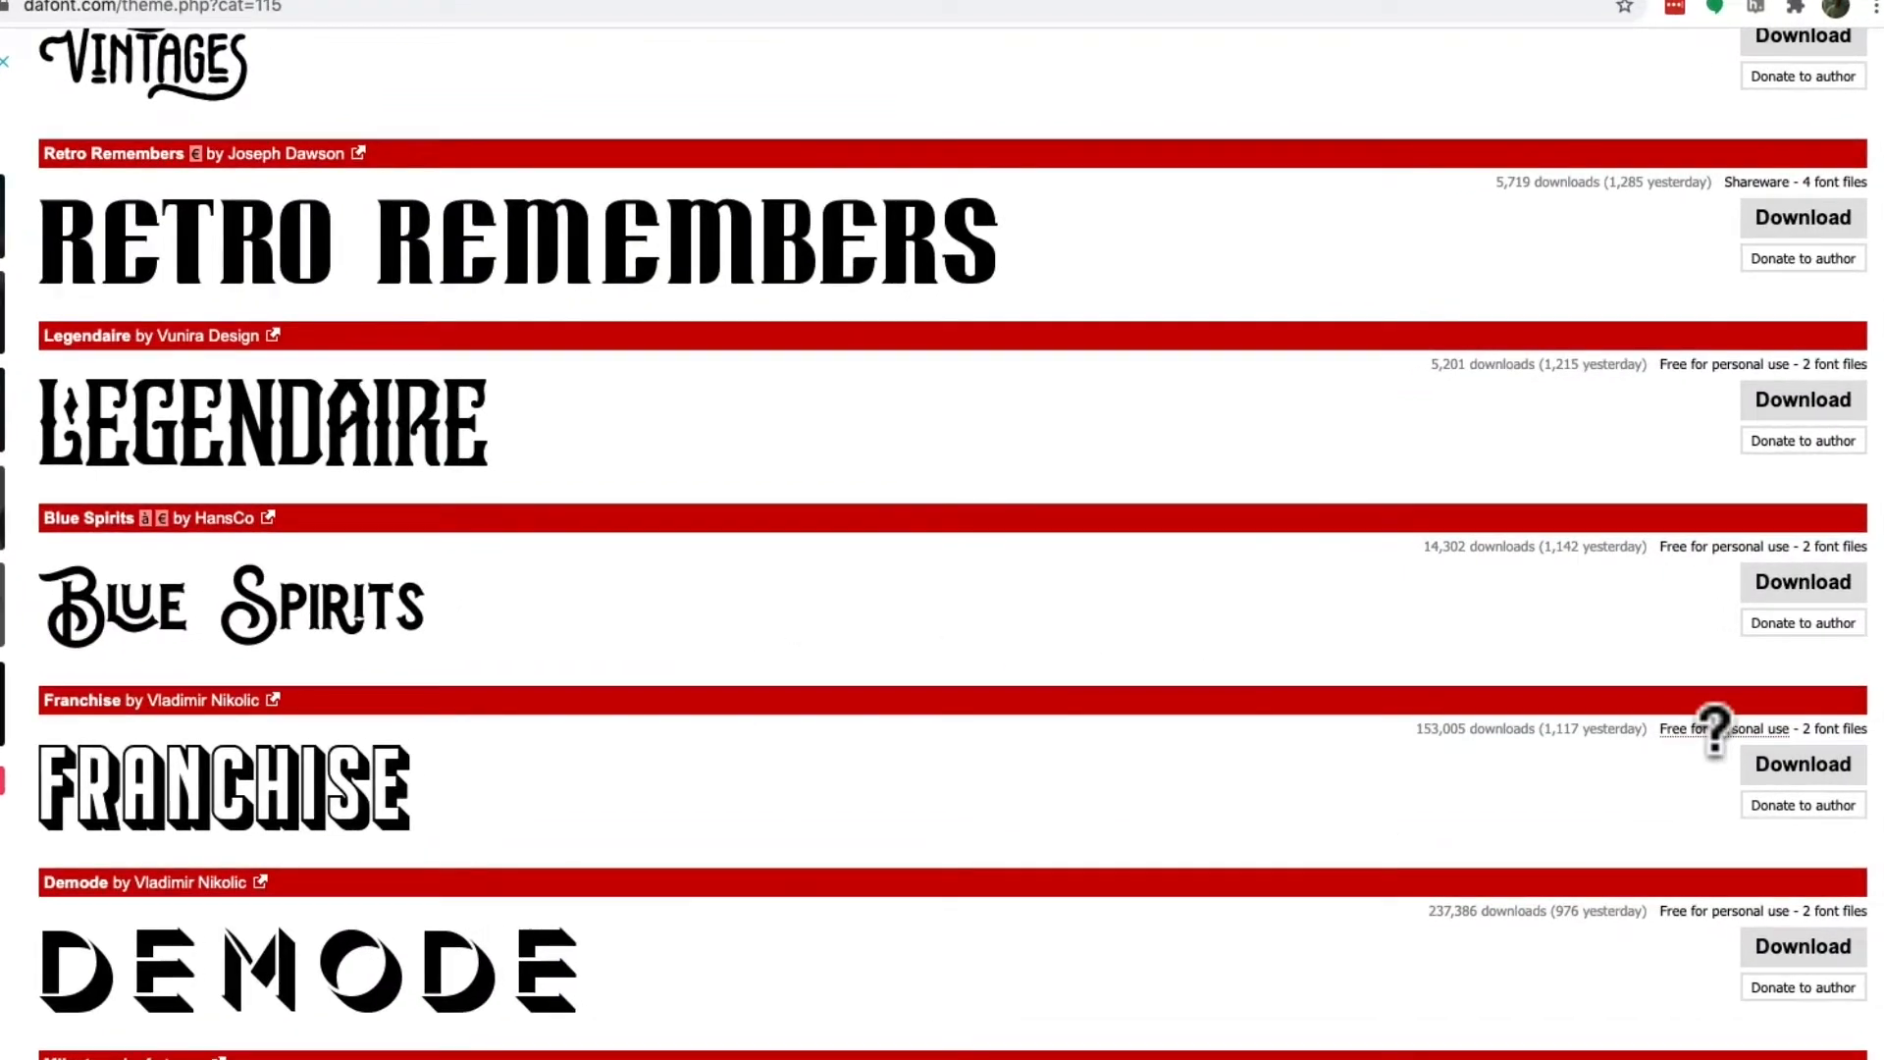
# Open the Franchise font page and examine its licence information, including the site's copyright FAQ, the author's commercial-use note and the character set.
pyautogui.click(211, 793)
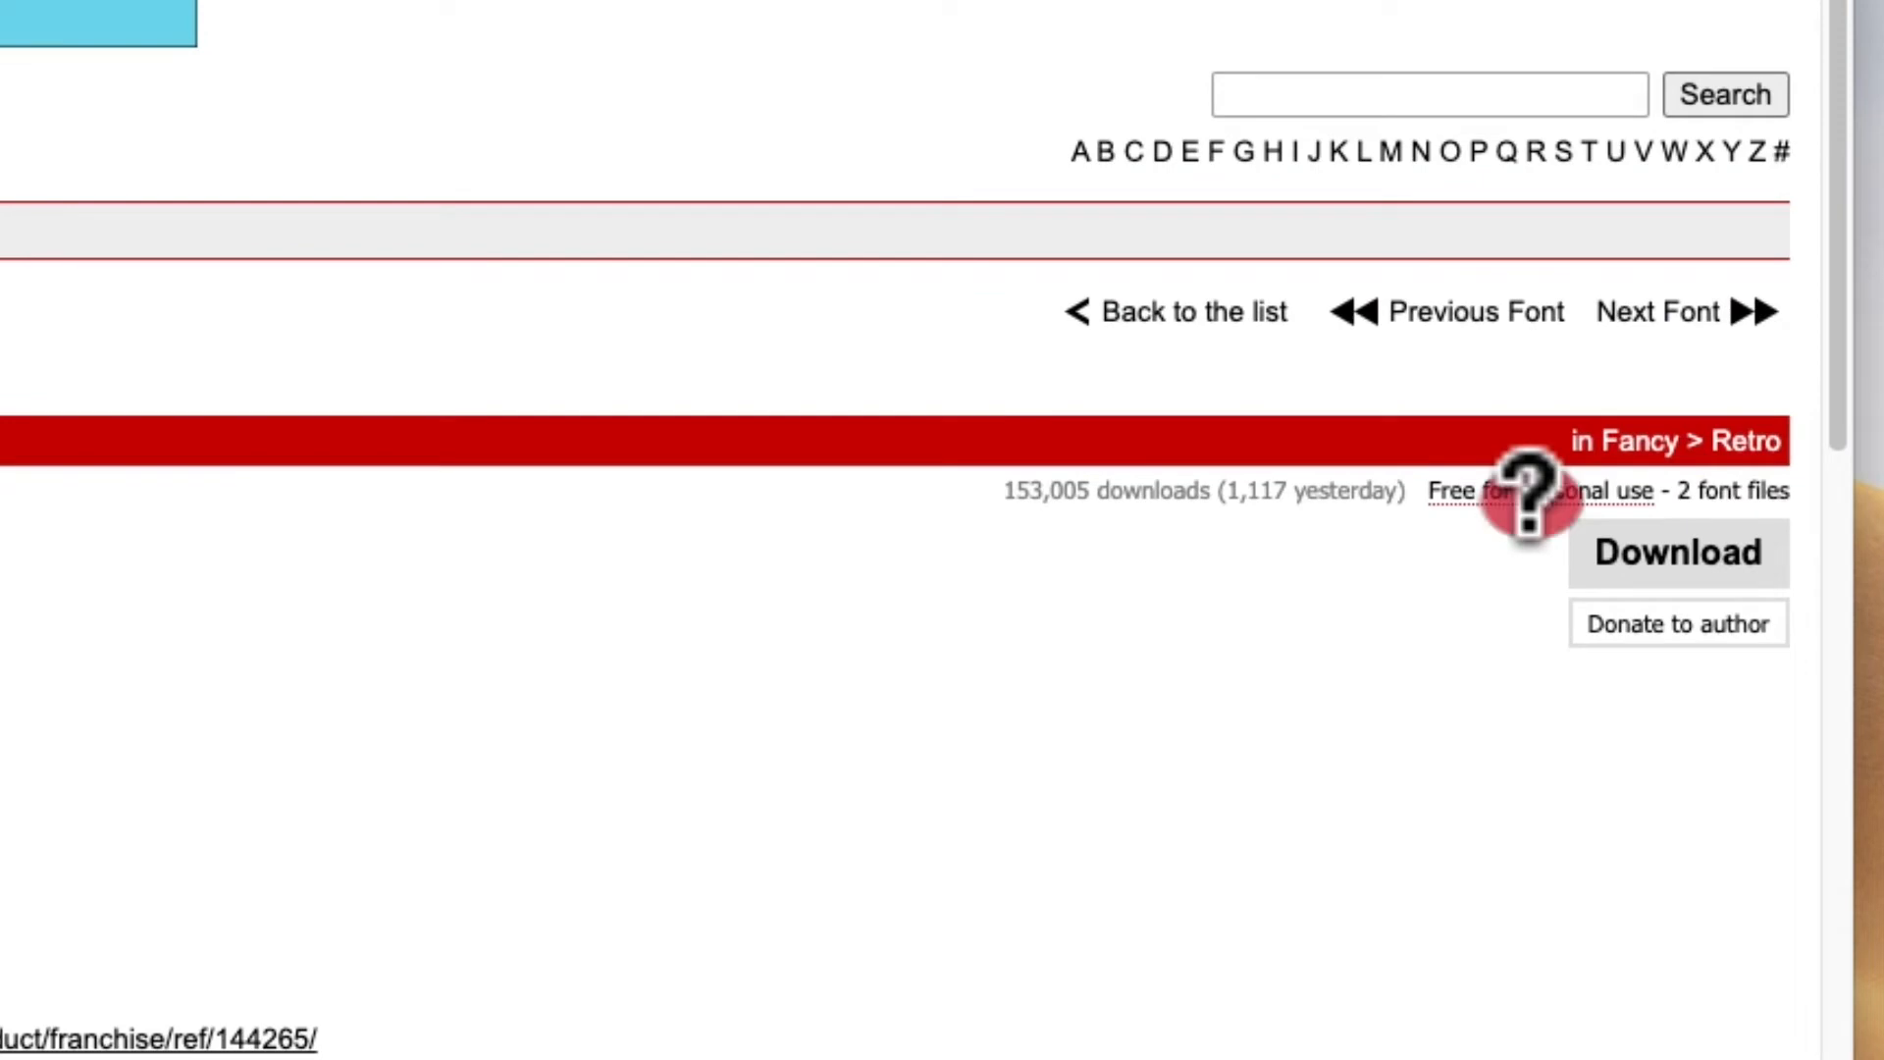
pyautogui.click(1529, 490)
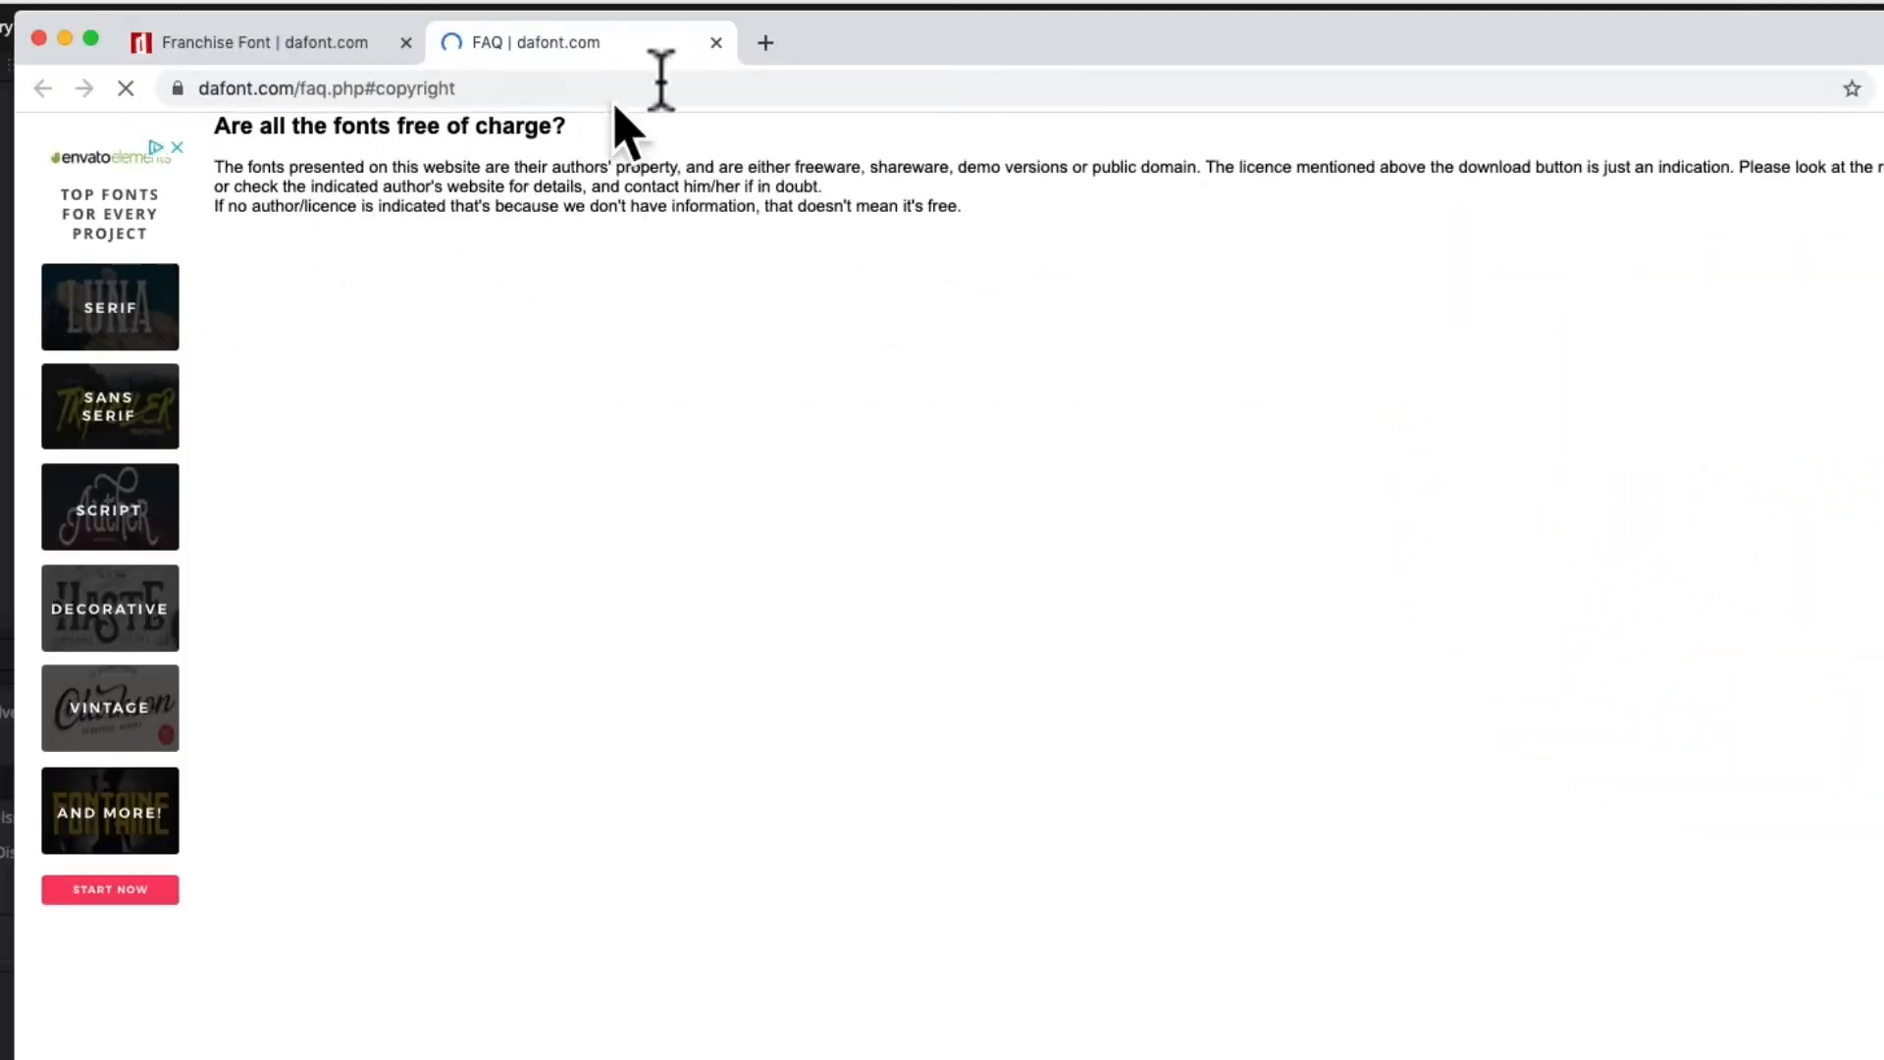
pyautogui.click(717, 42)
pyautogui.click(1669, 775)
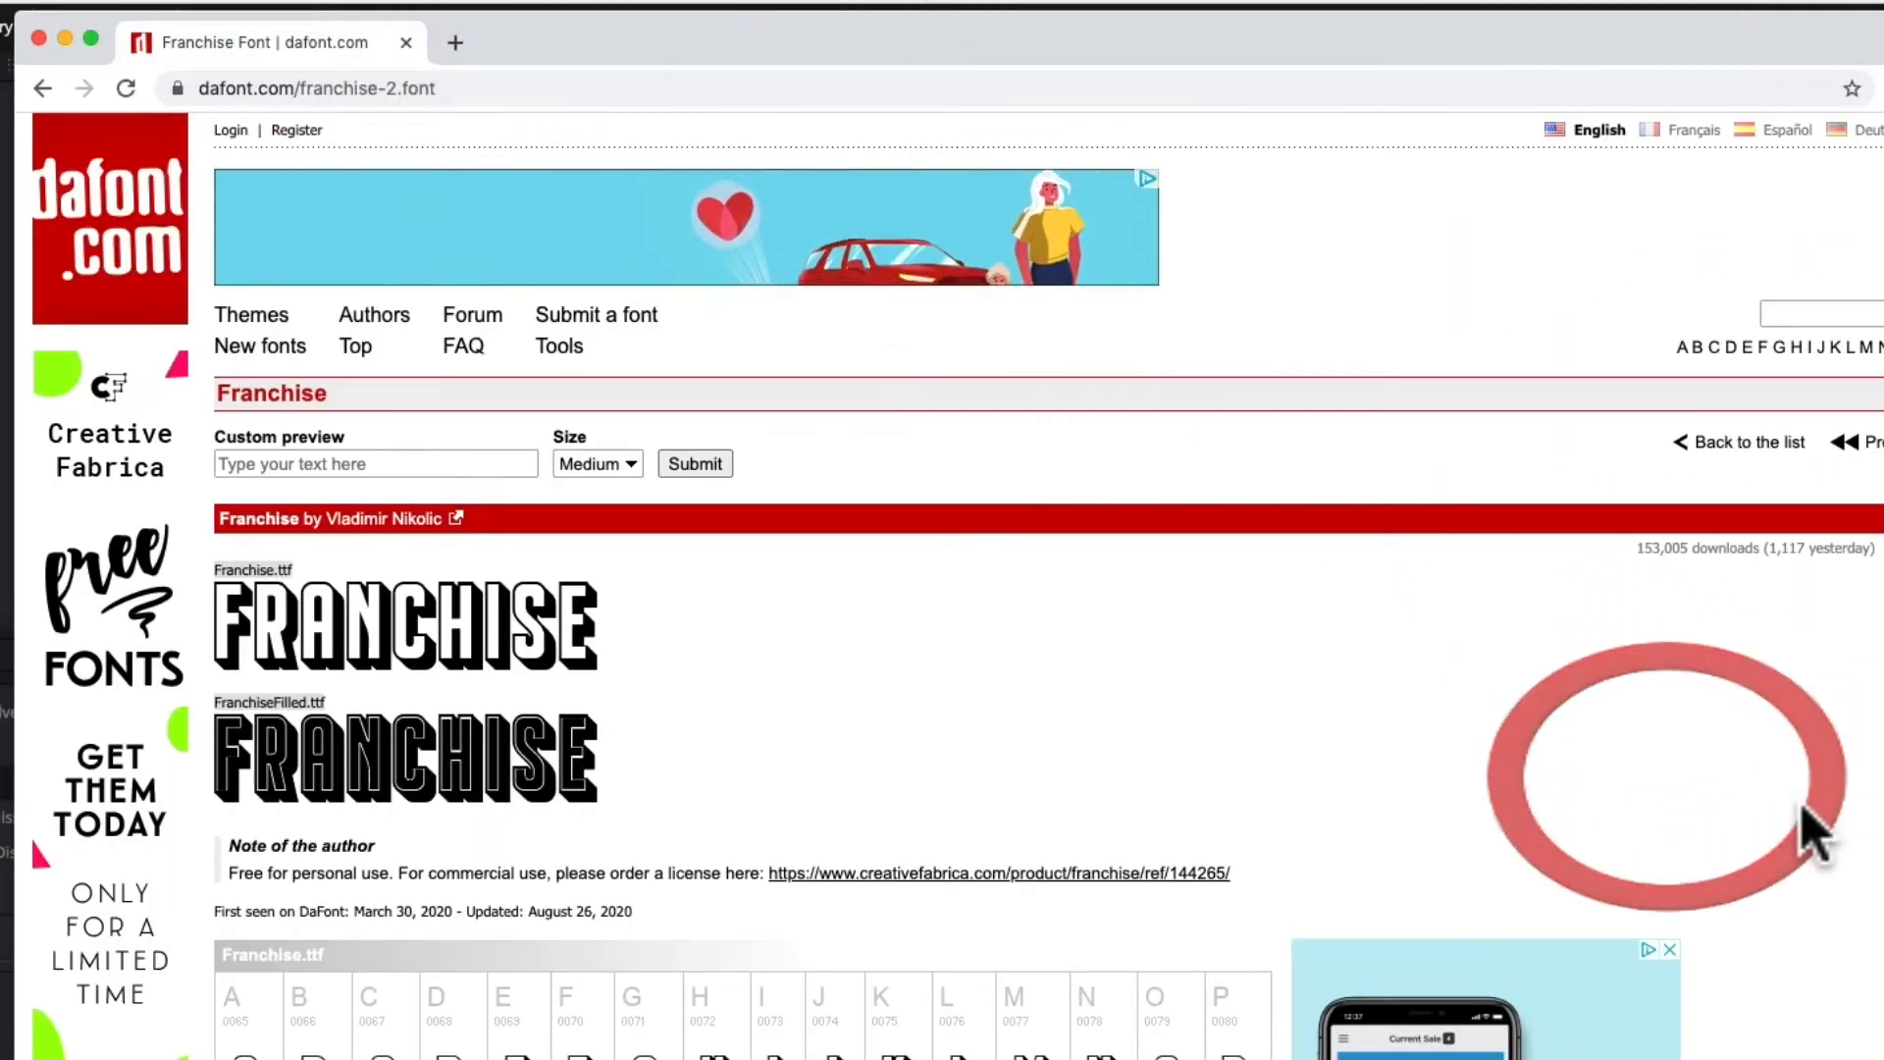
pyautogui.scroll(-5, 1810, 835)
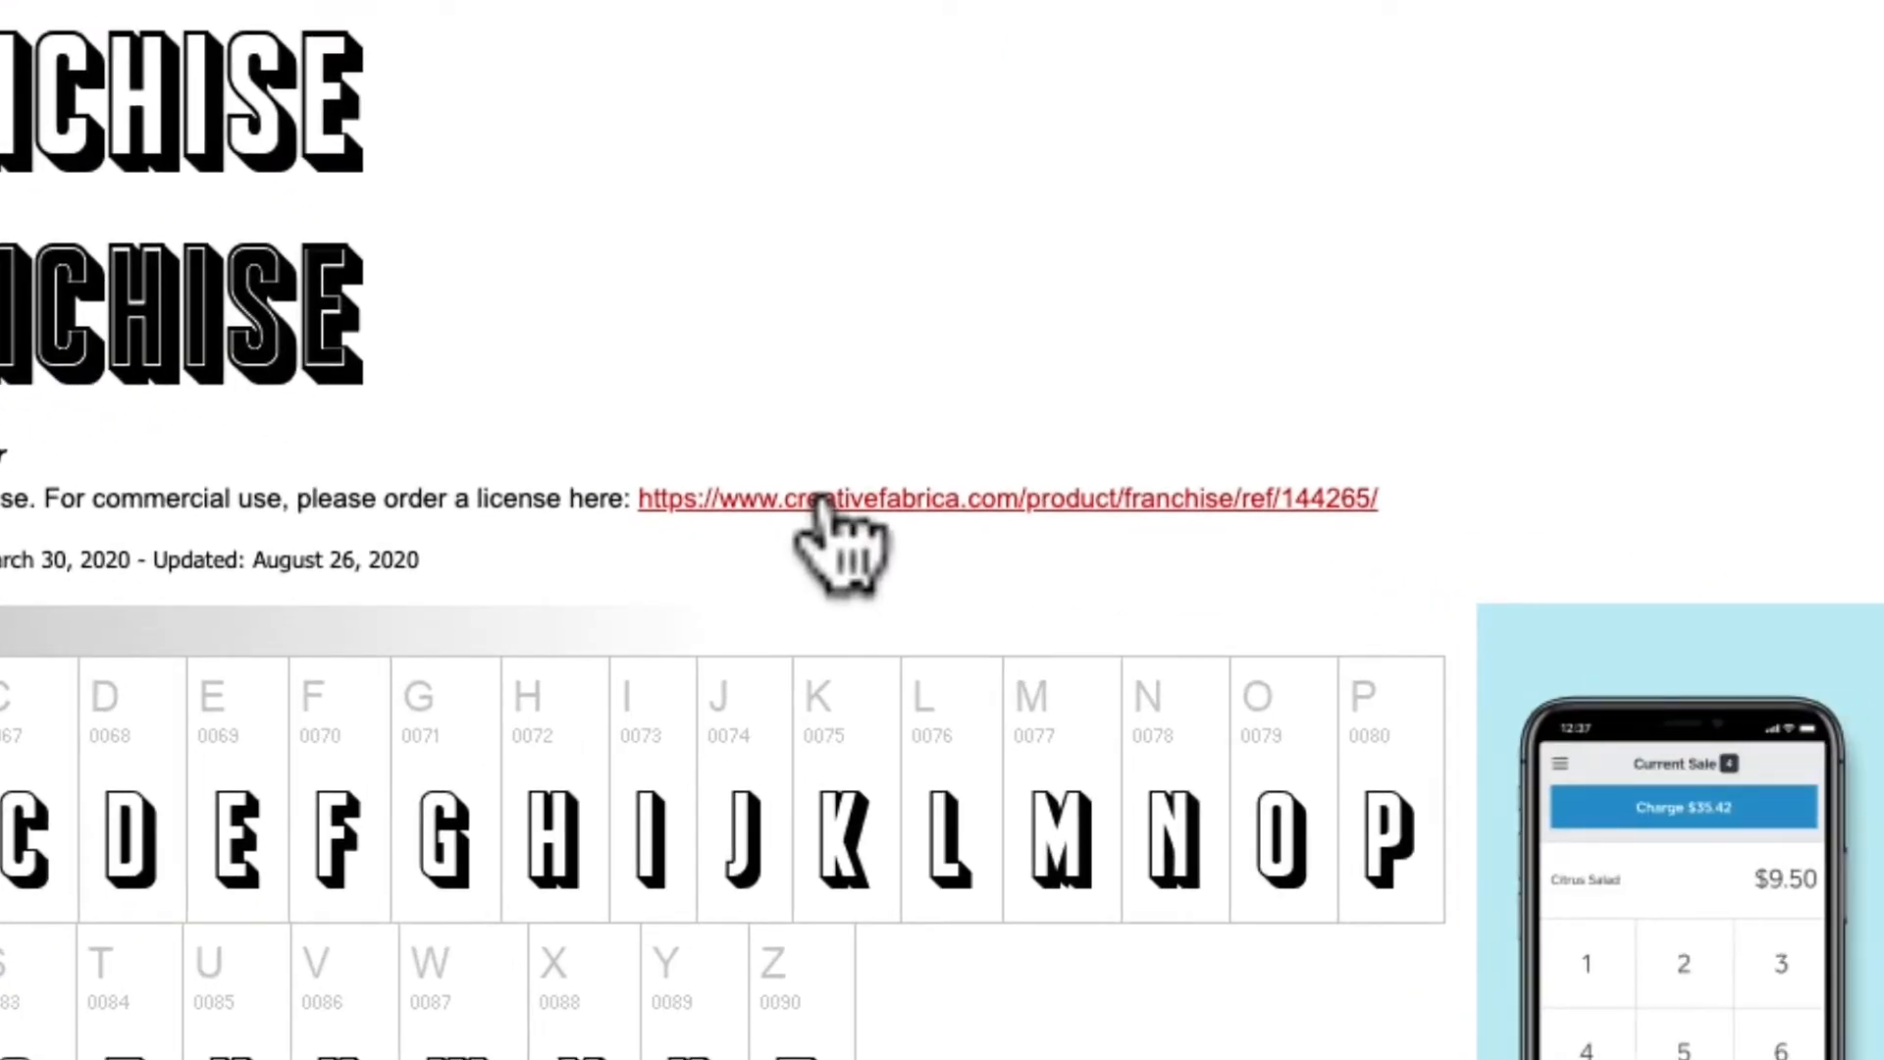
pyautogui.scroll(-10, 534, 651)
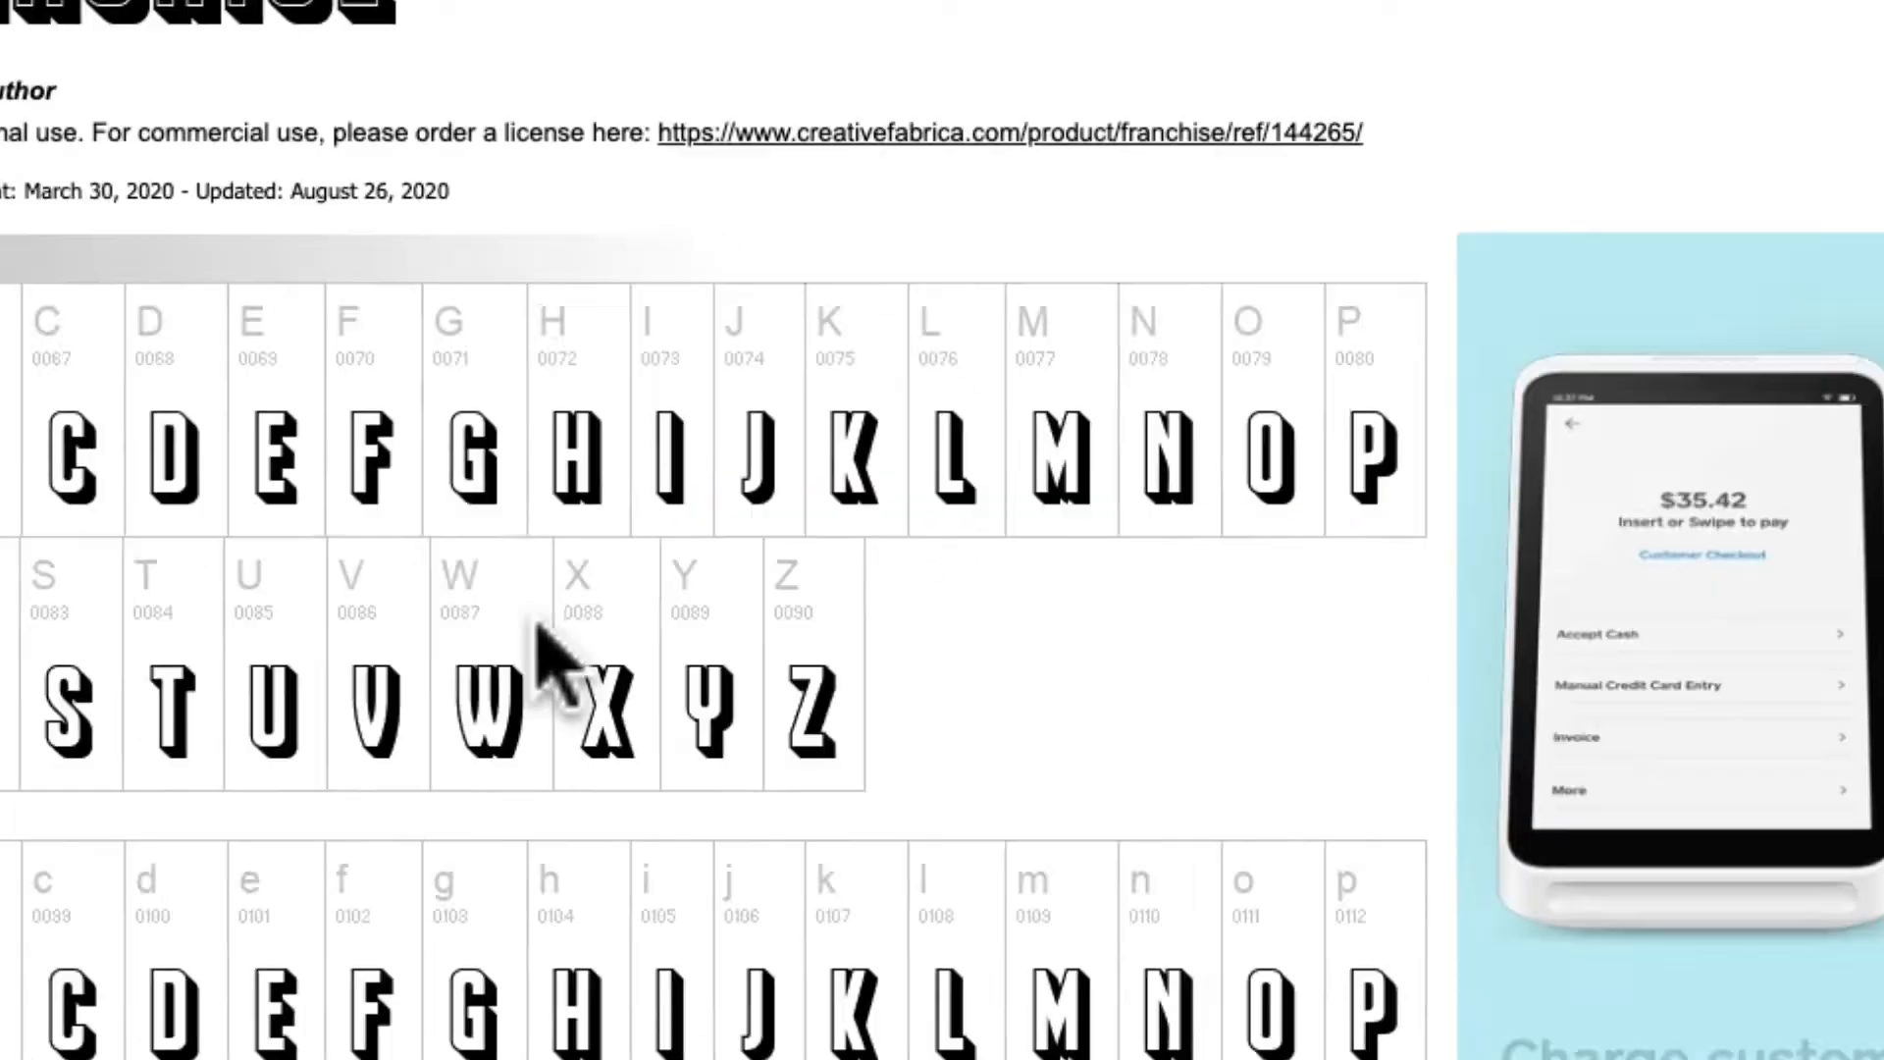
# Download the Franchise font from its dafont page and unpack franchise_2.zip in Downloads.
pyautogui.scroll(10, 721, 660)
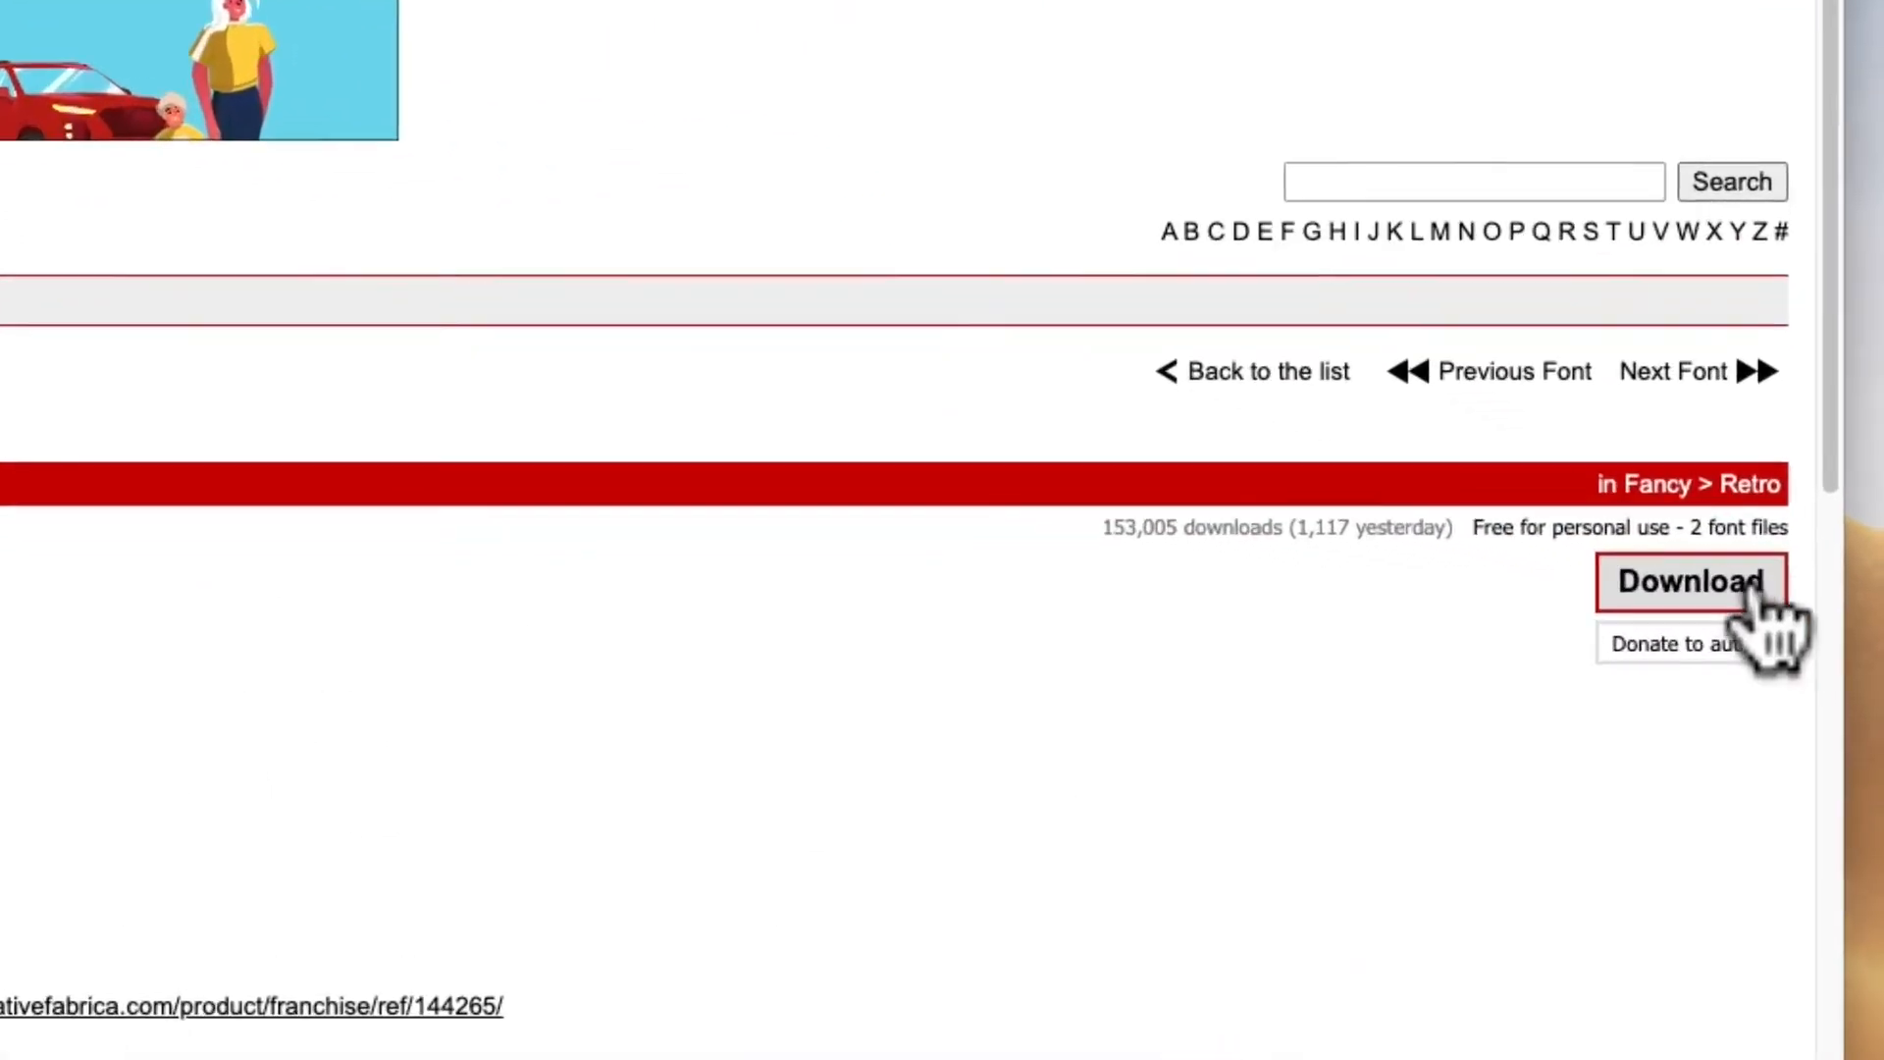
pyautogui.click(1755, 589)
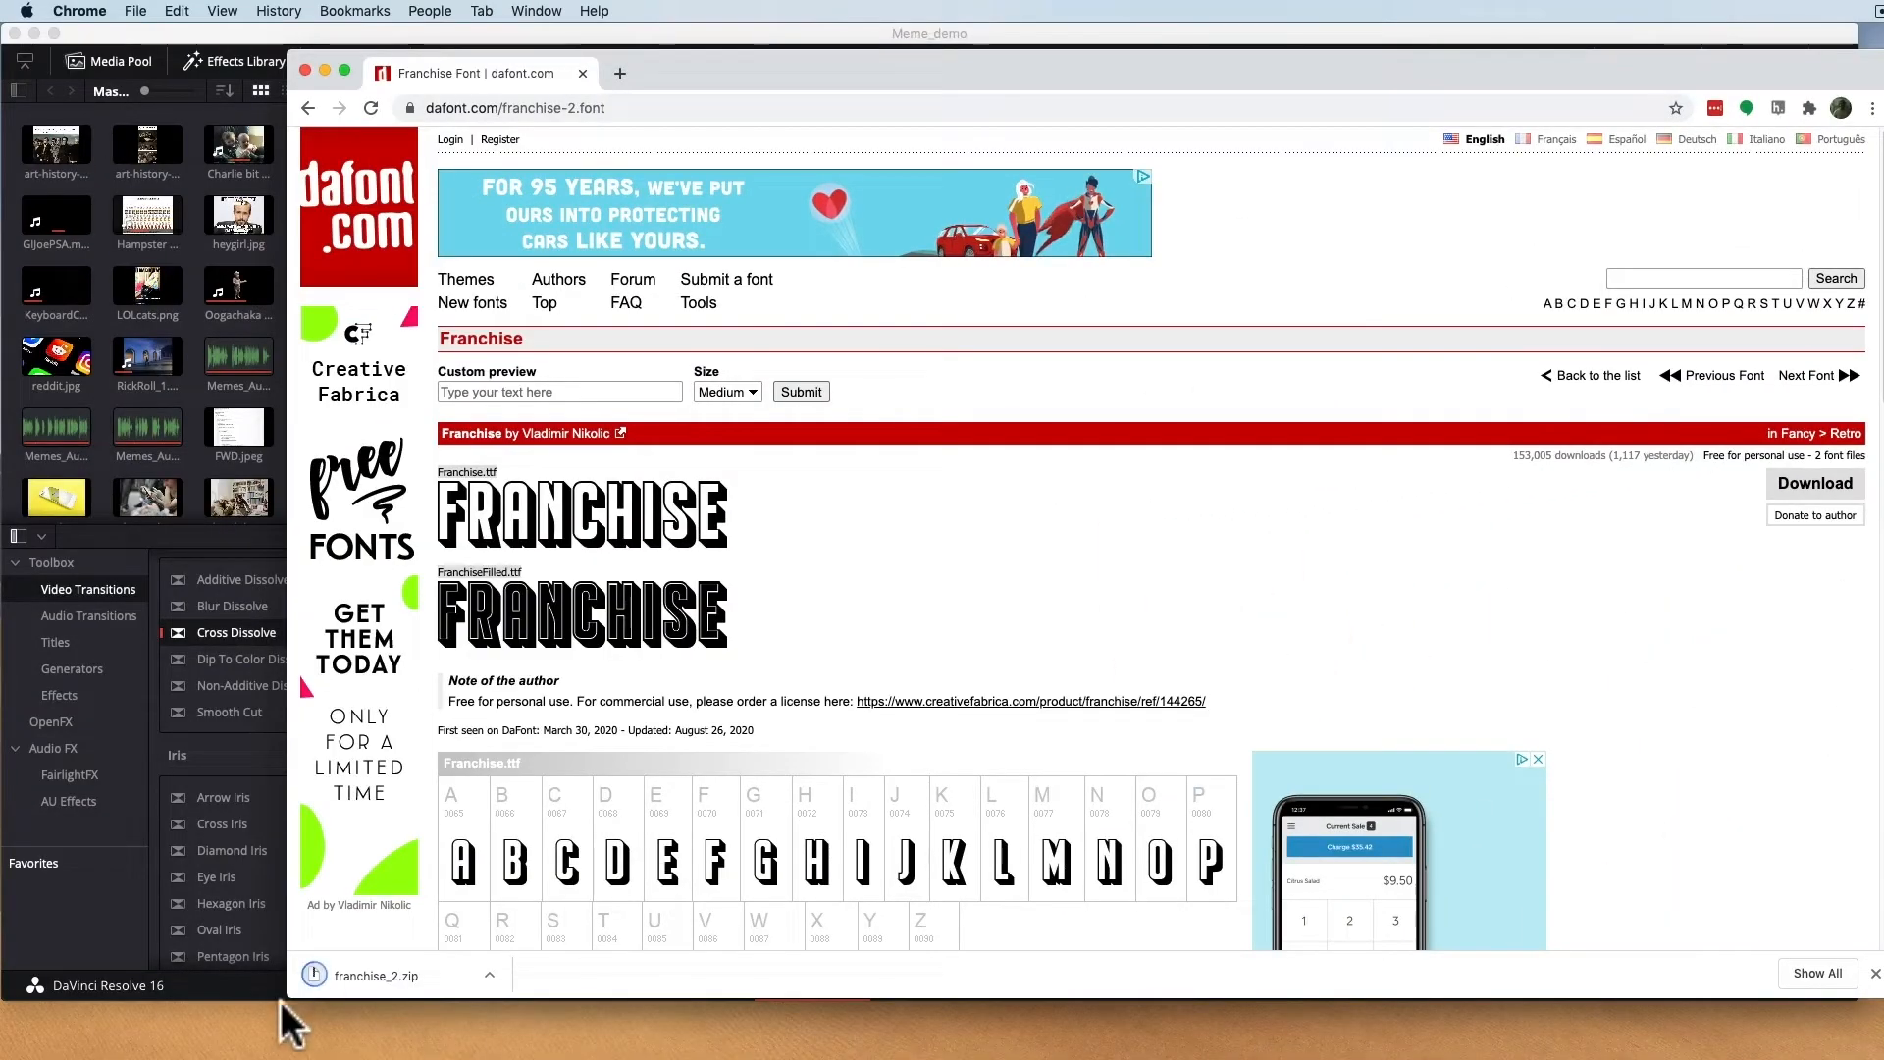
pyautogui.click(349, 979)
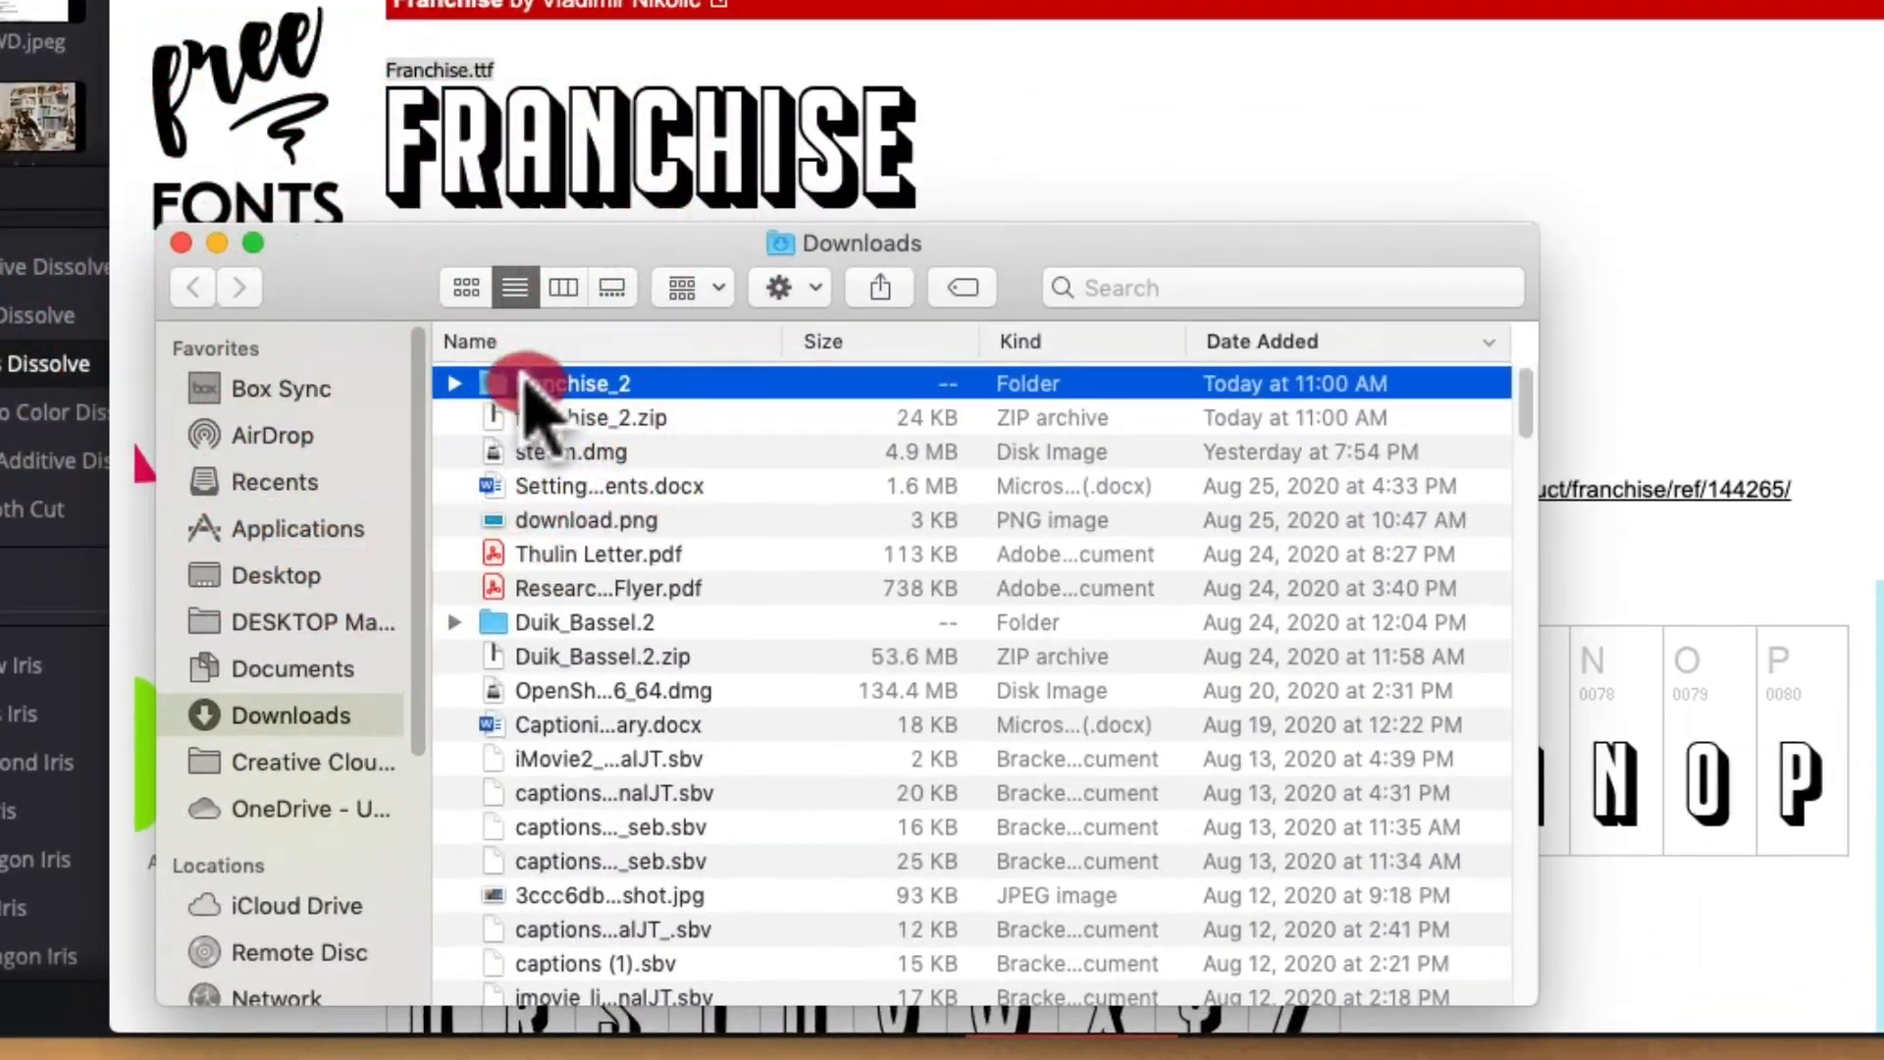
# Open Franchise.ttf from the franchise_2 folder and install the font on the computer.
pyautogui.doubleClick(500, 400)
pyautogui.click(572, 400)
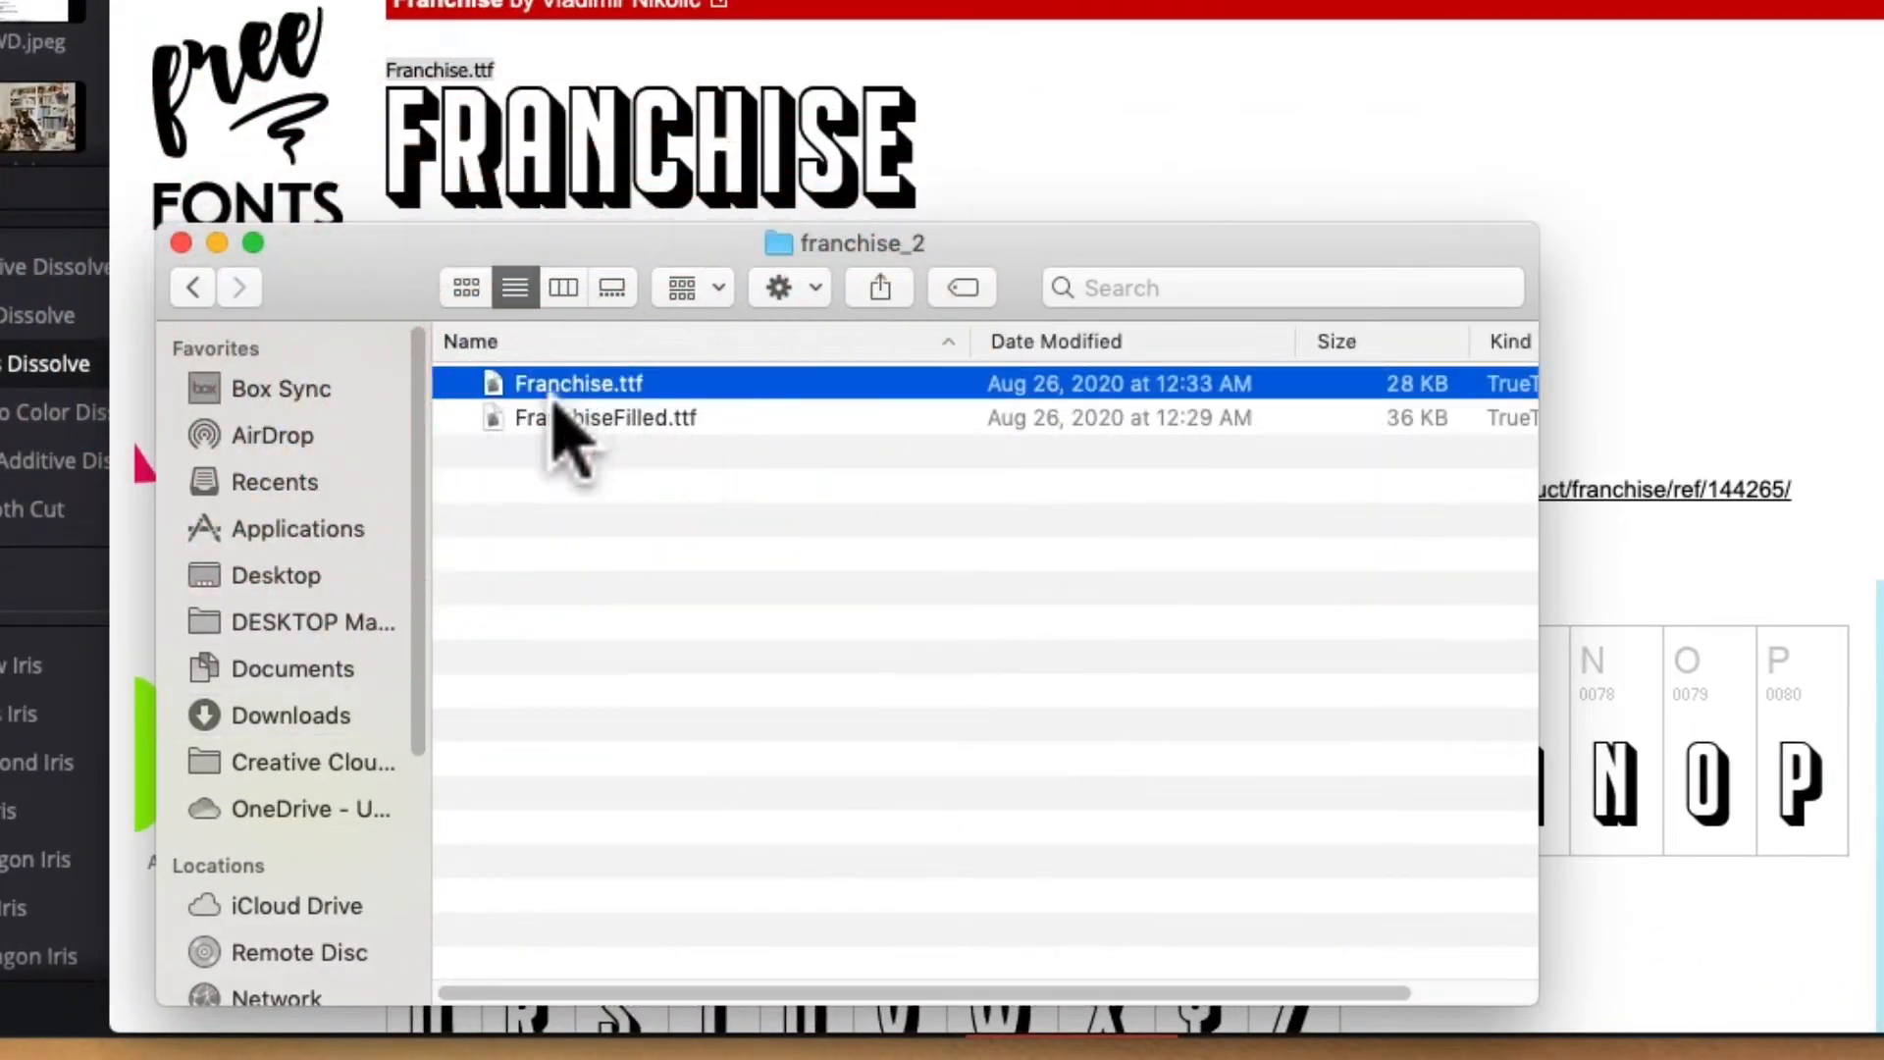
pyautogui.doubleClick(568, 393)
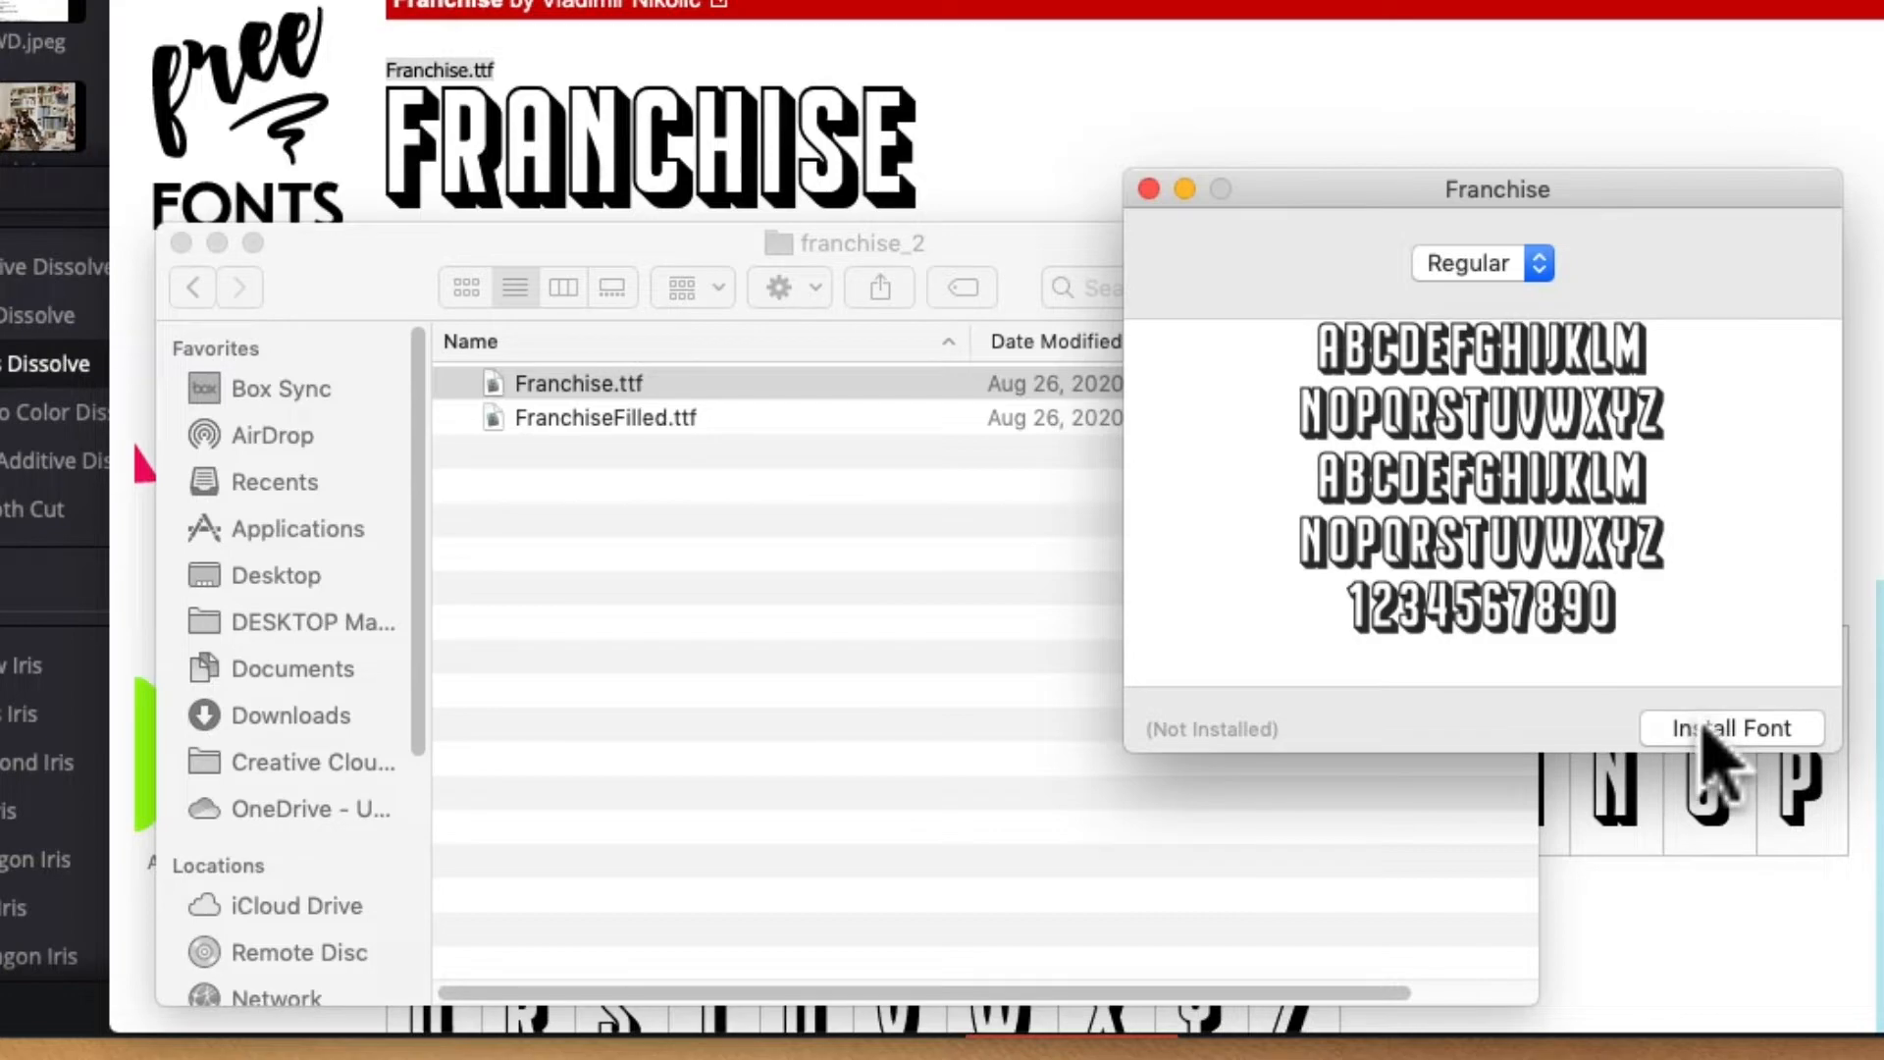
pyautogui.click(1717, 728)
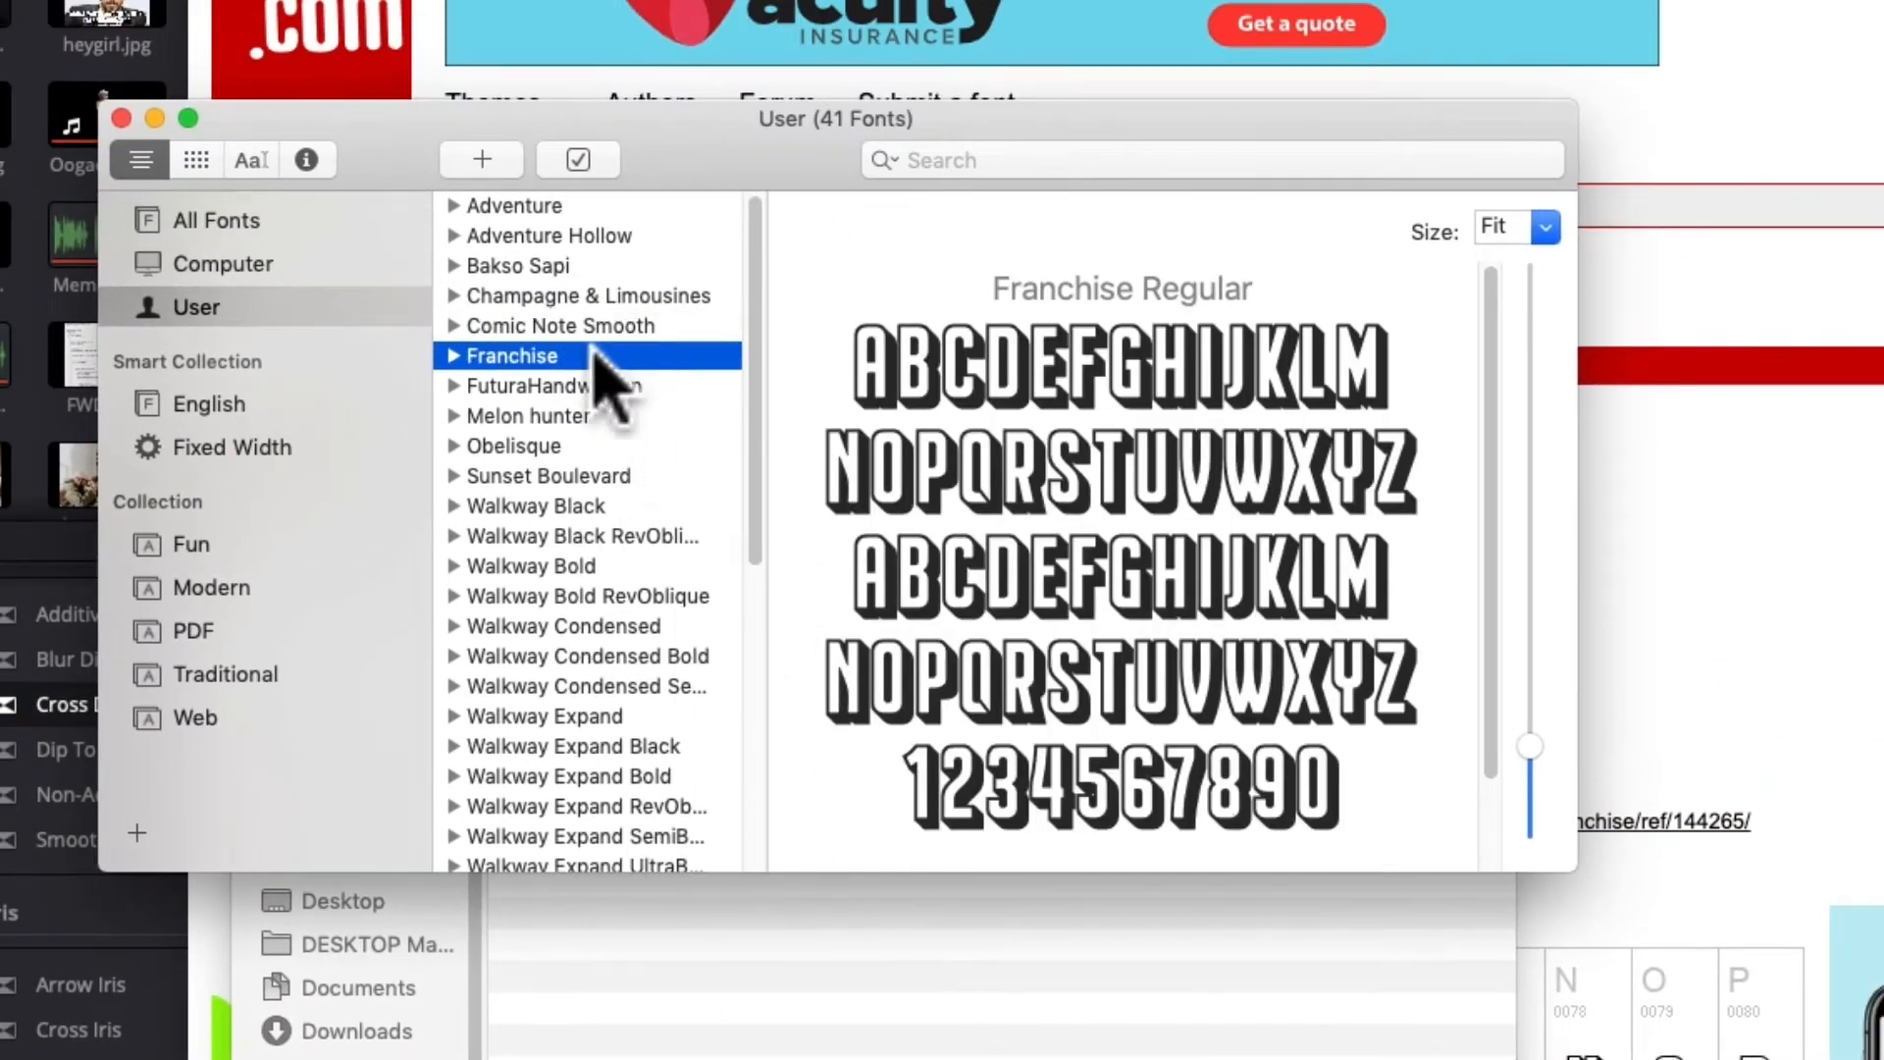
# Open FranchiseFilled.ttf from the franchise_2 folder and install it as well.
pyautogui.click(728, 966)
pyautogui.doubleClick(589, 755)
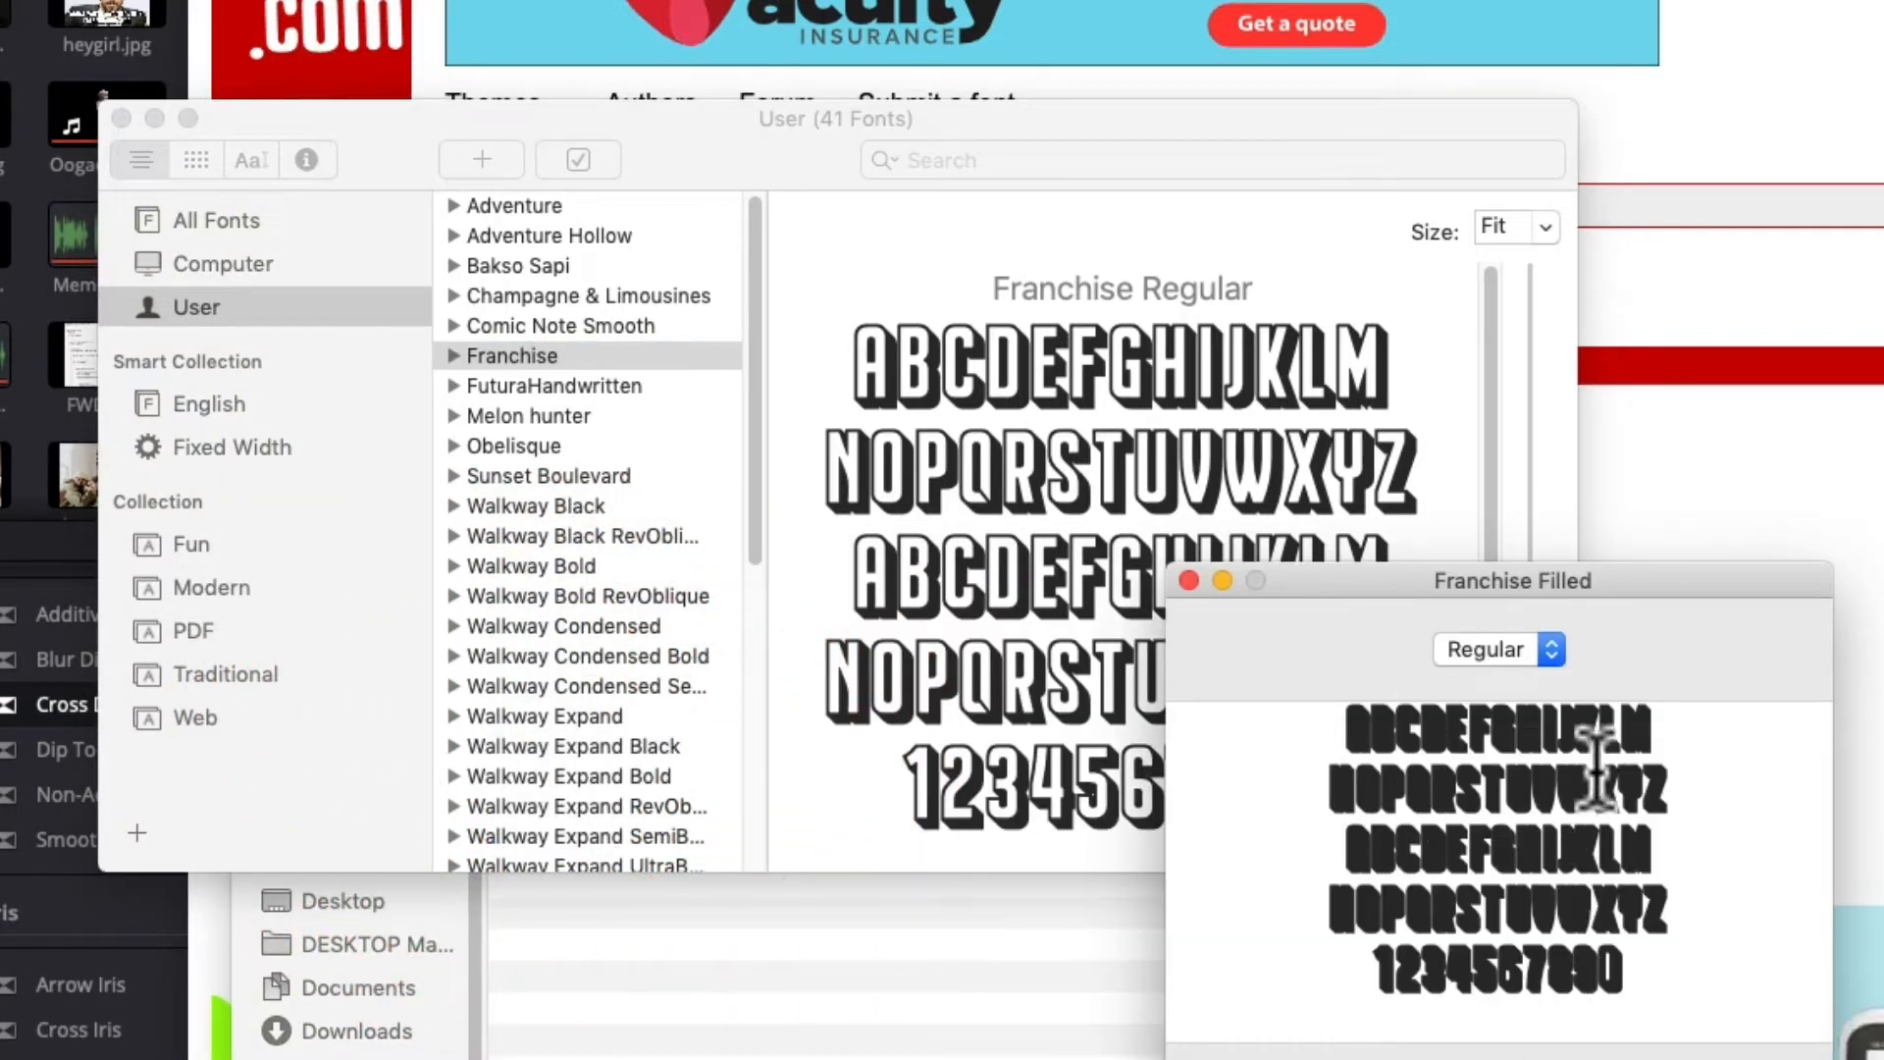
pyautogui.click(1656, 996)
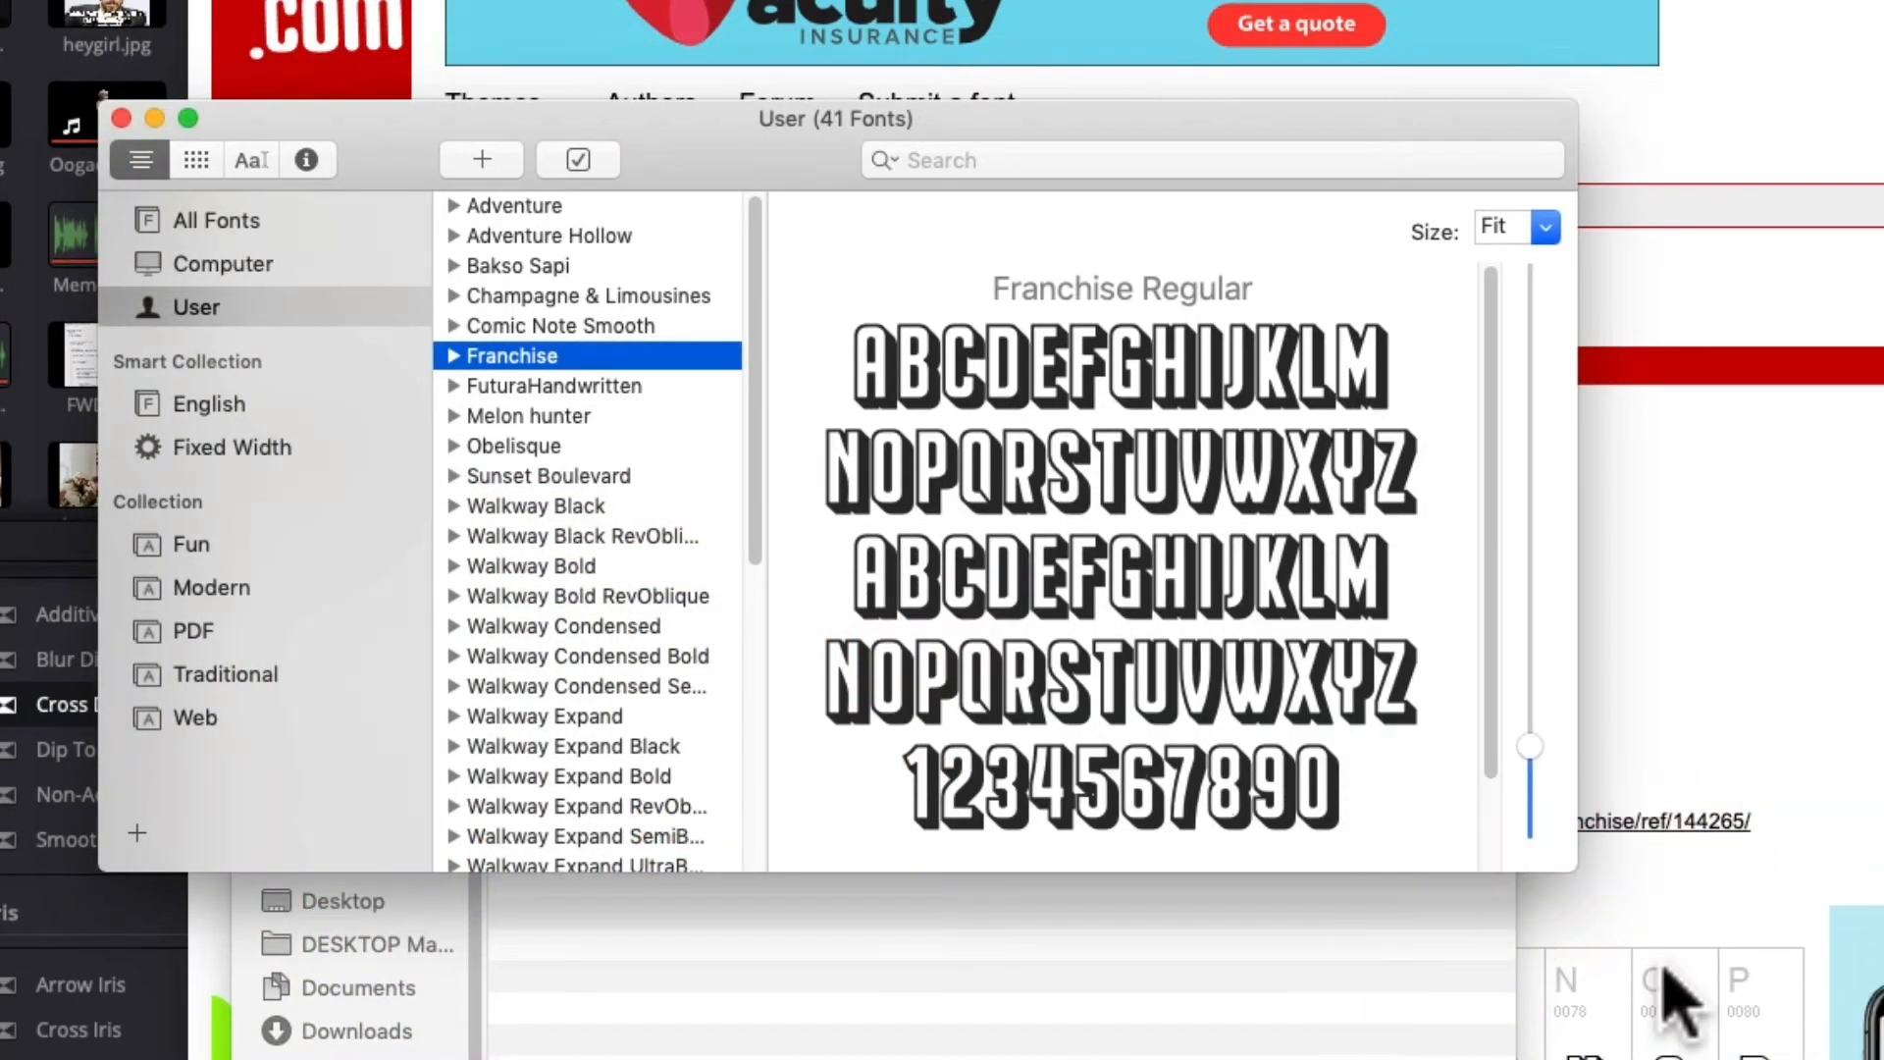
# Compare the character previews of Franchise and Franchise Filled among the user's installed fonts.
pyautogui.click(611, 355)
pyautogui.click(598, 386)
pyautogui.click(616, 355)
pyautogui.click(618, 389)
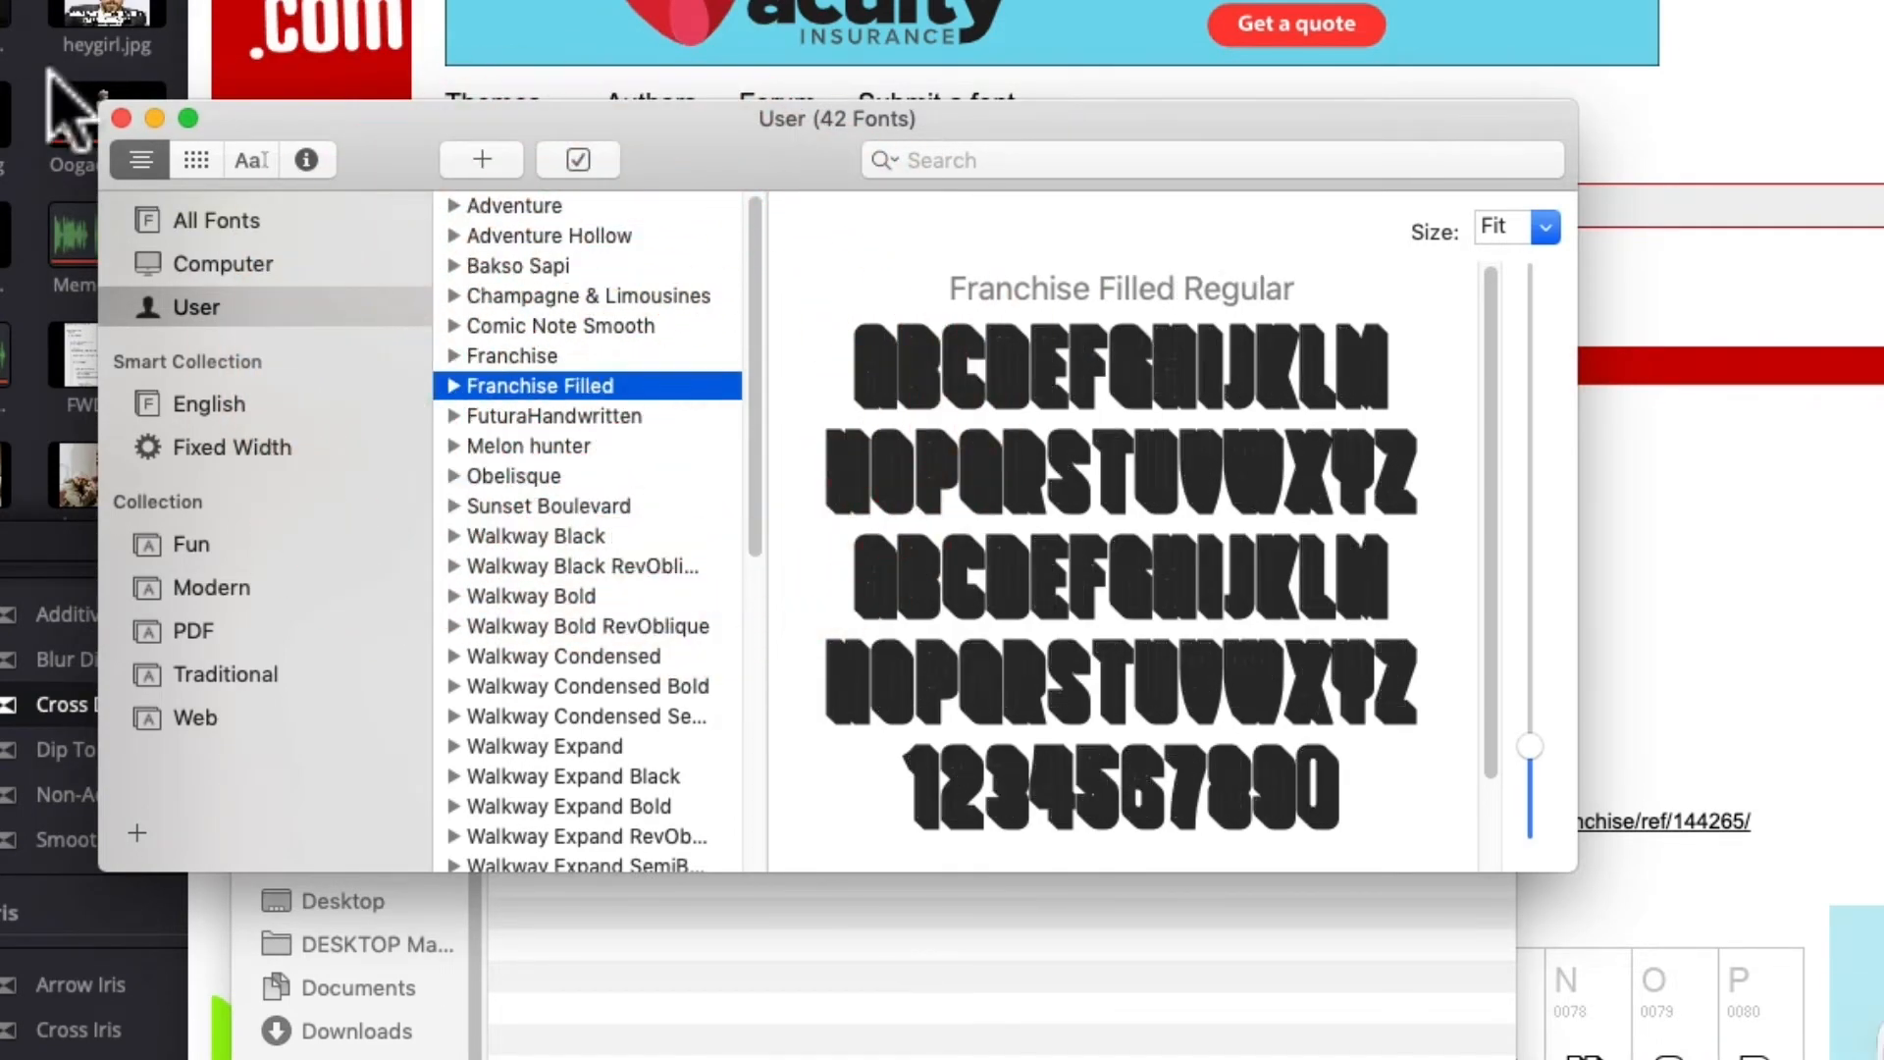
# Switch to DaVinci Resolve and set the font family of the "Test 1" title to Franchise, with the Regular face.
pyautogui.click(111, 124)
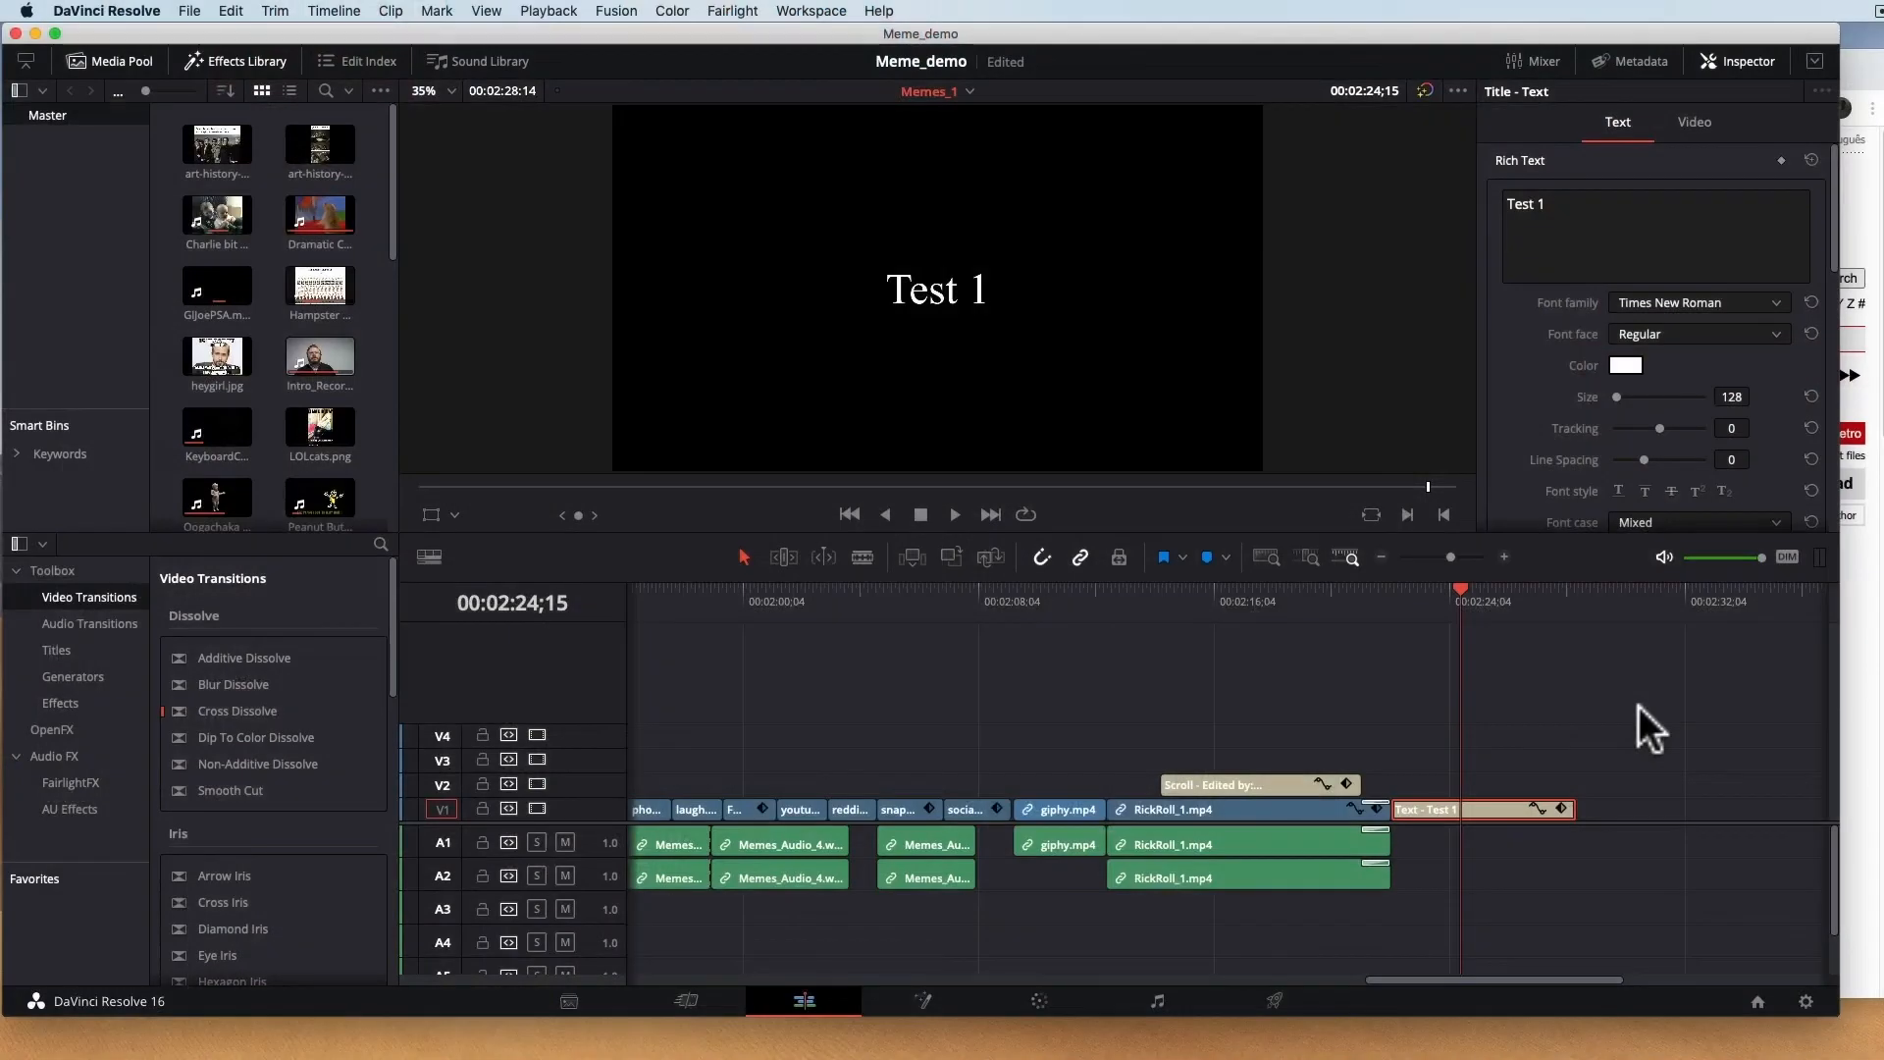
pyautogui.click(1472, 807)
pyautogui.click(1643, 298)
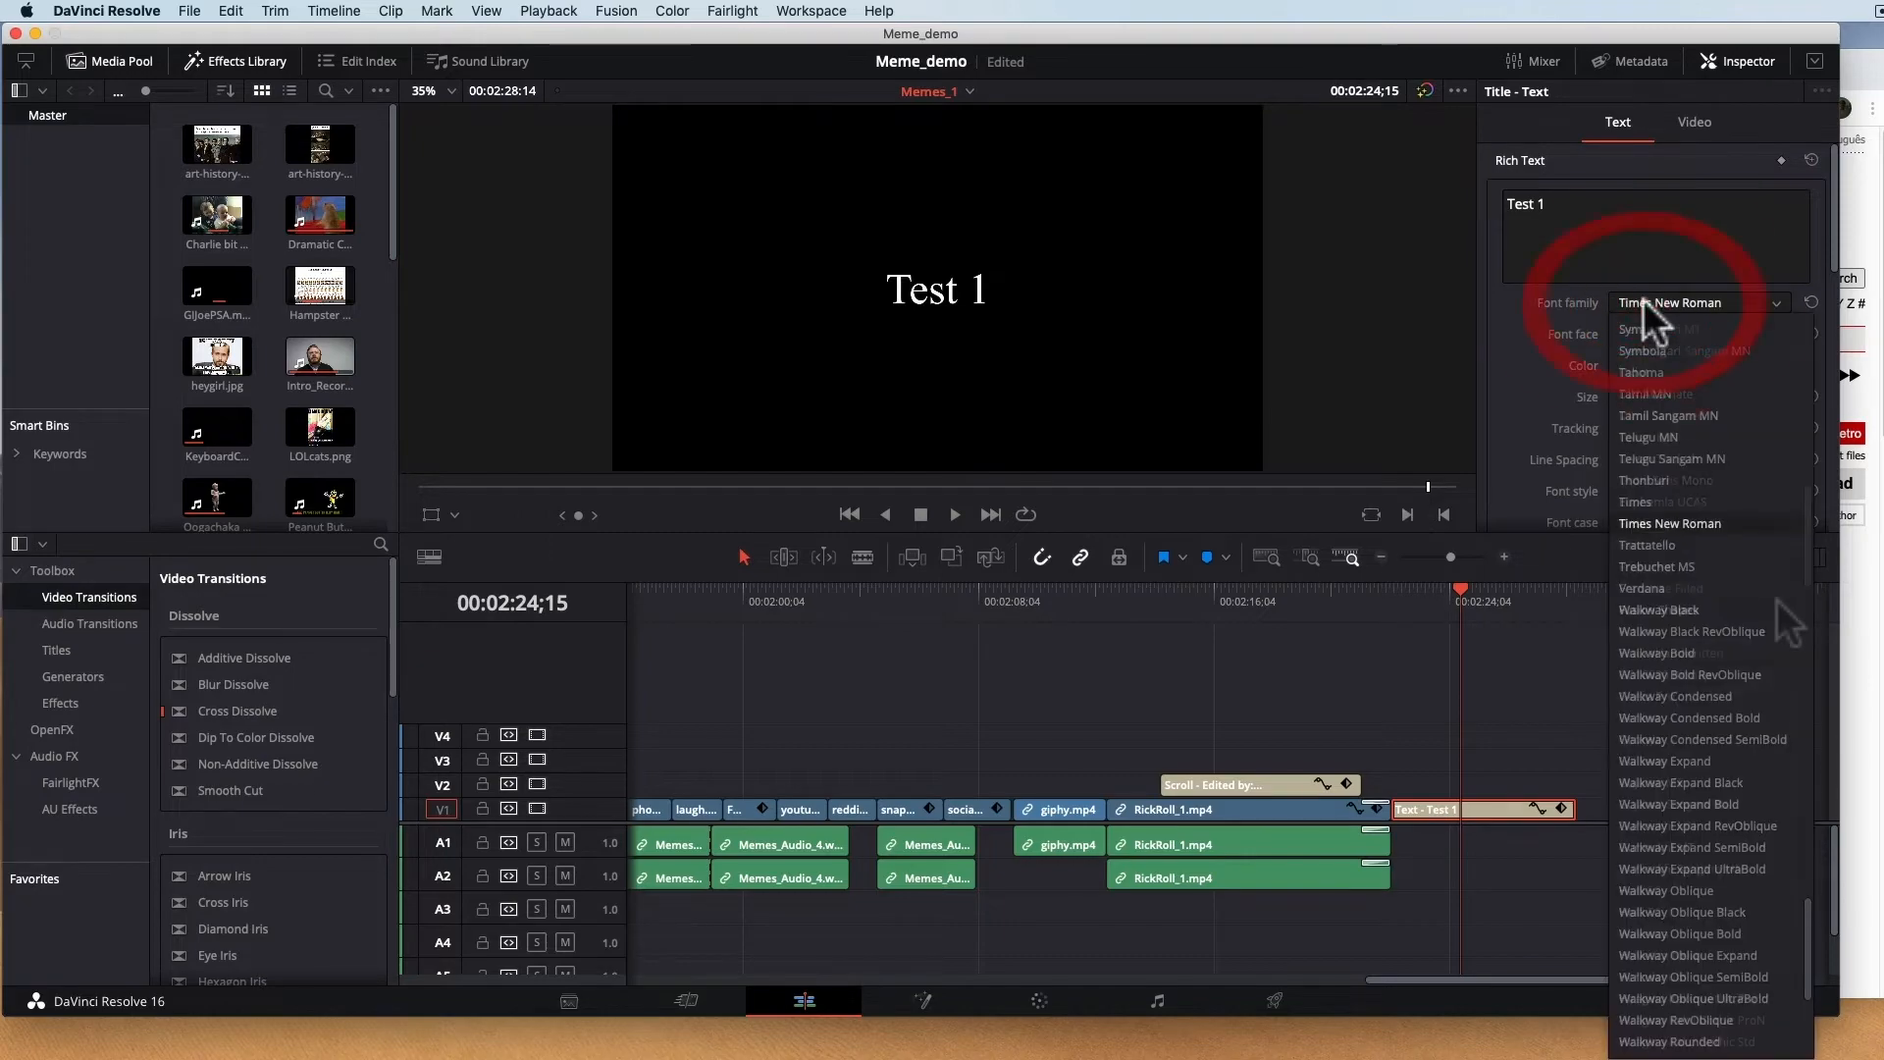
pyautogui.click(1658, 524)
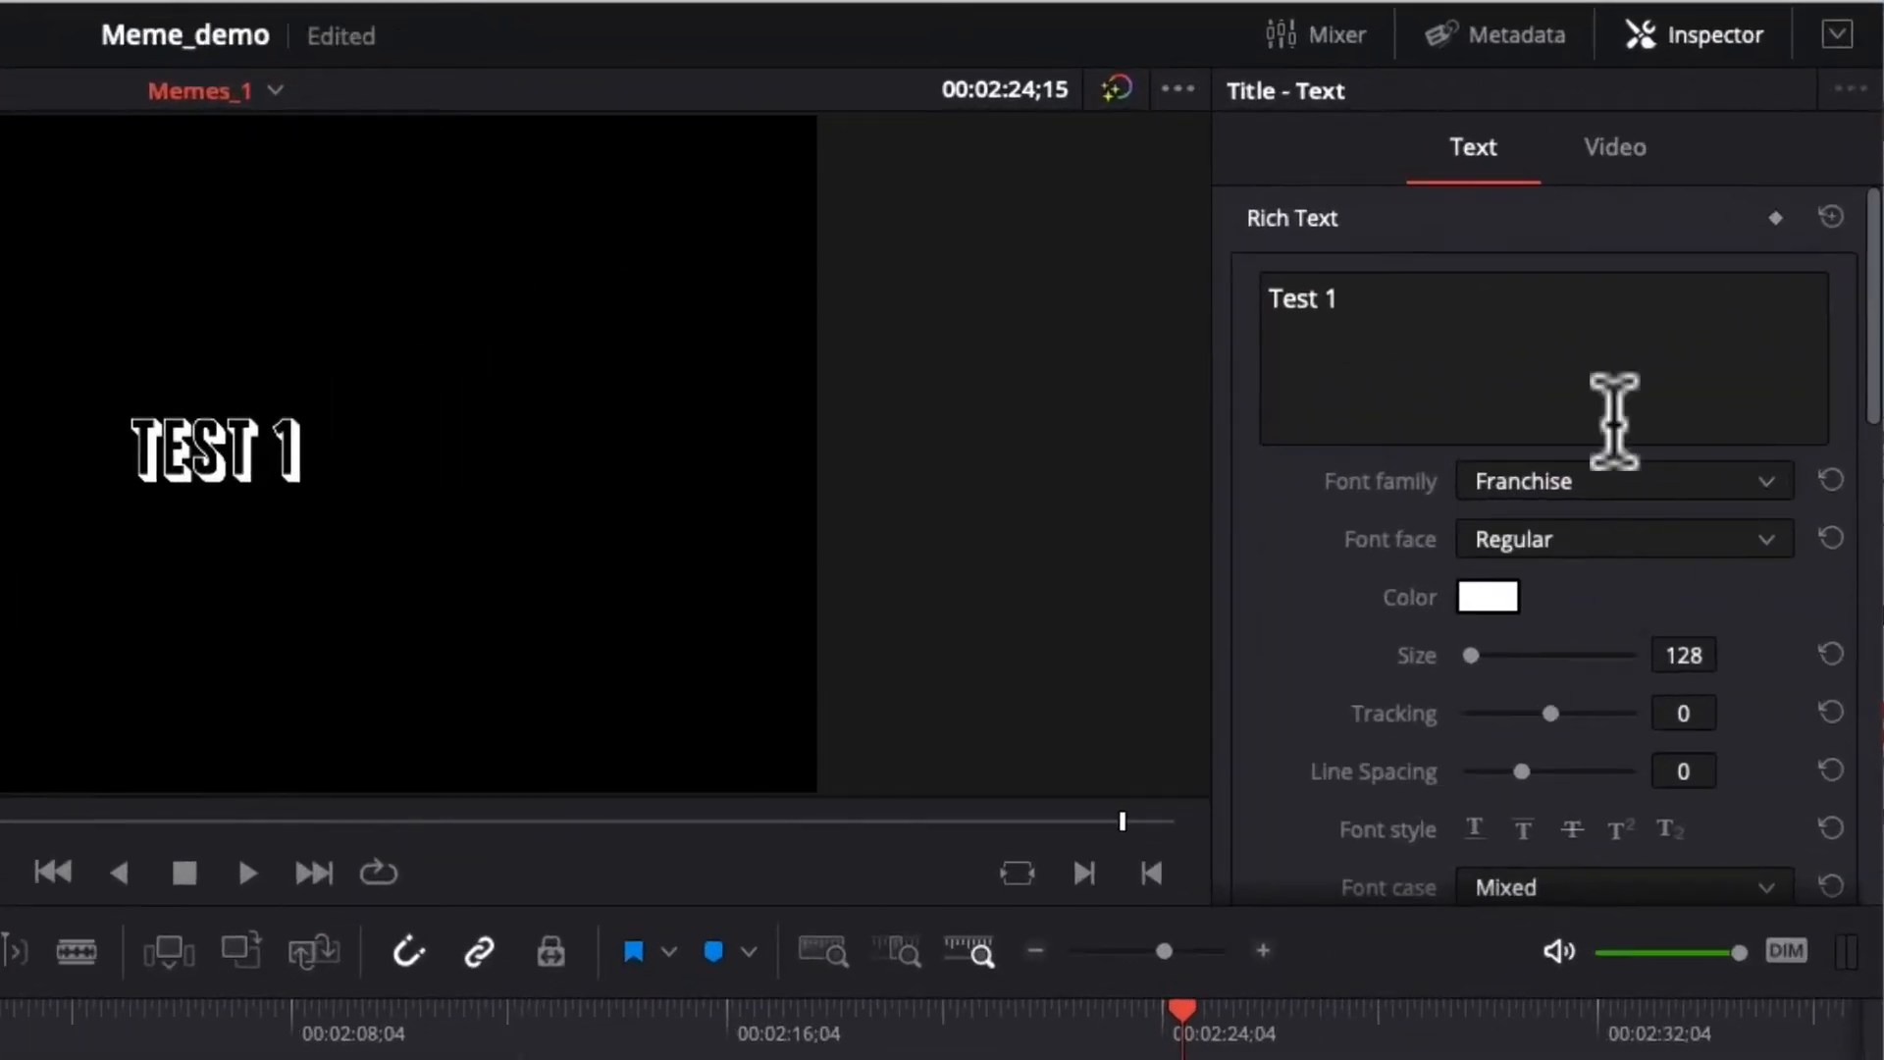
pyautogui.click(1509, 543)
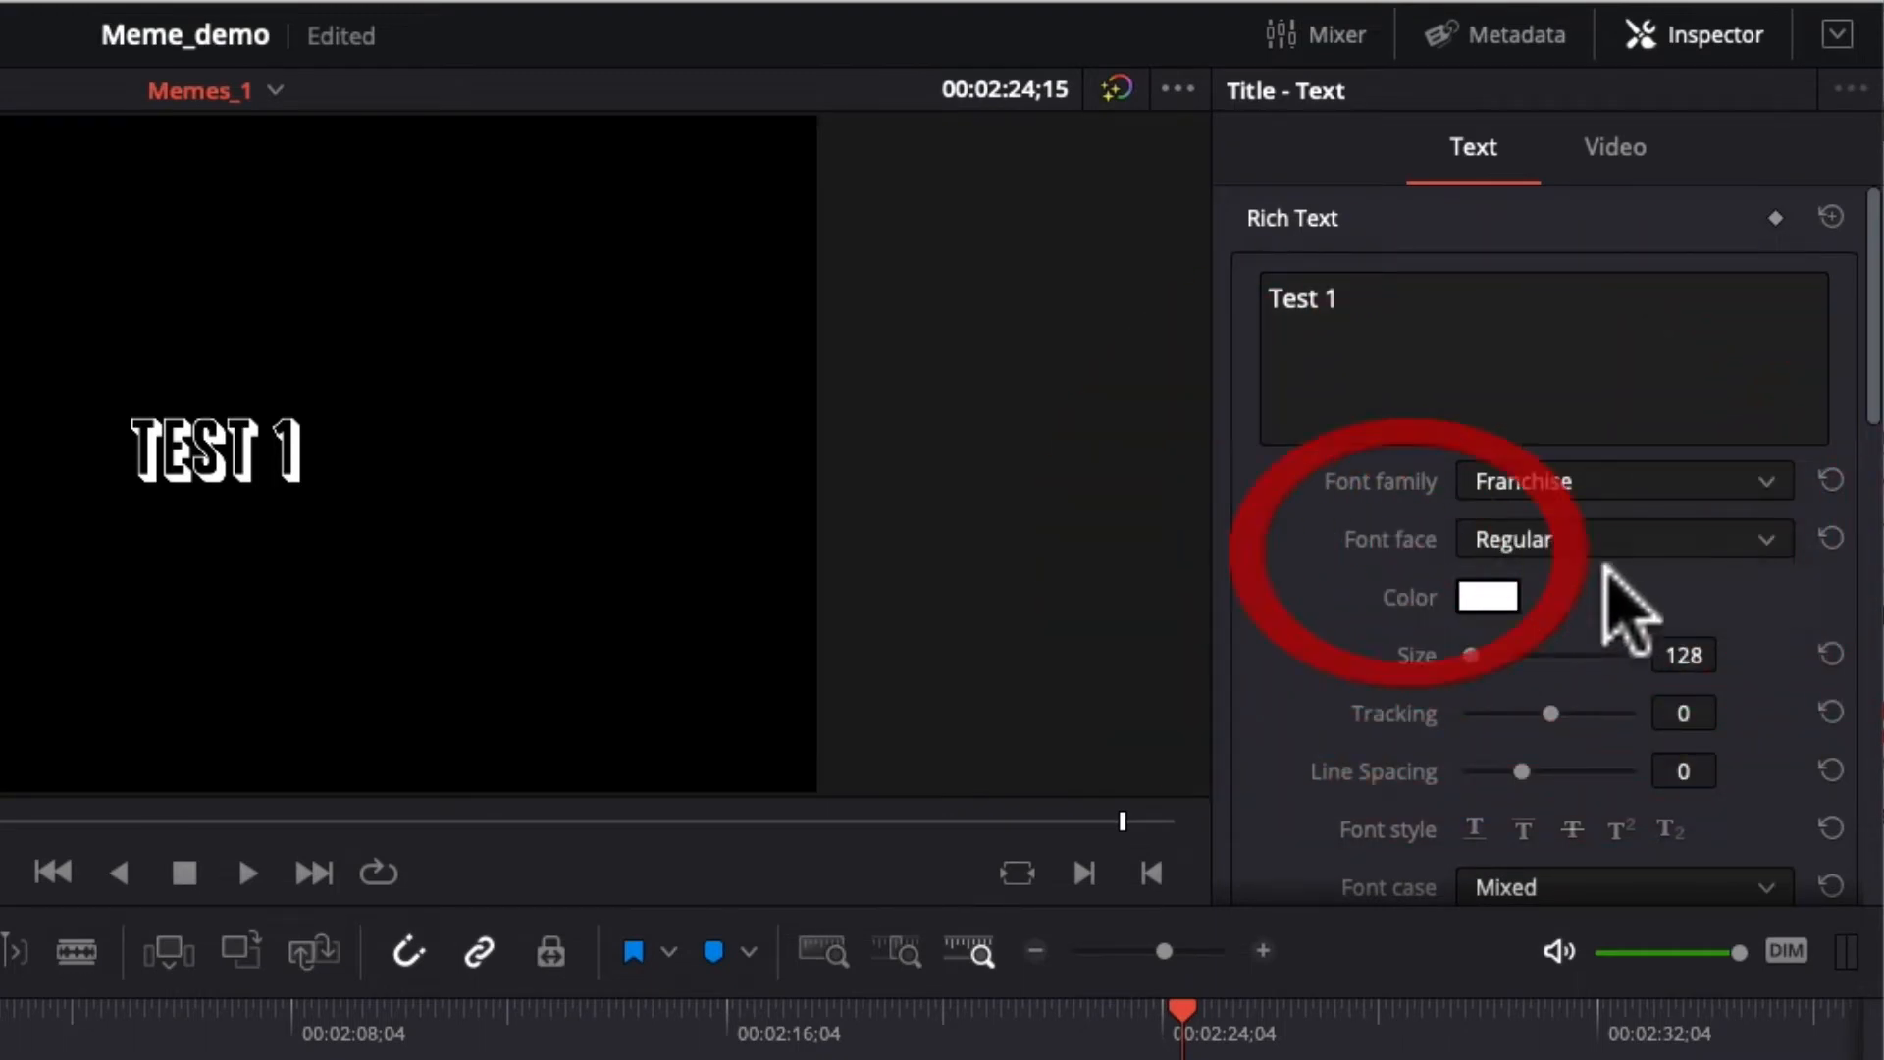
pyautogui.click(1600, 548)
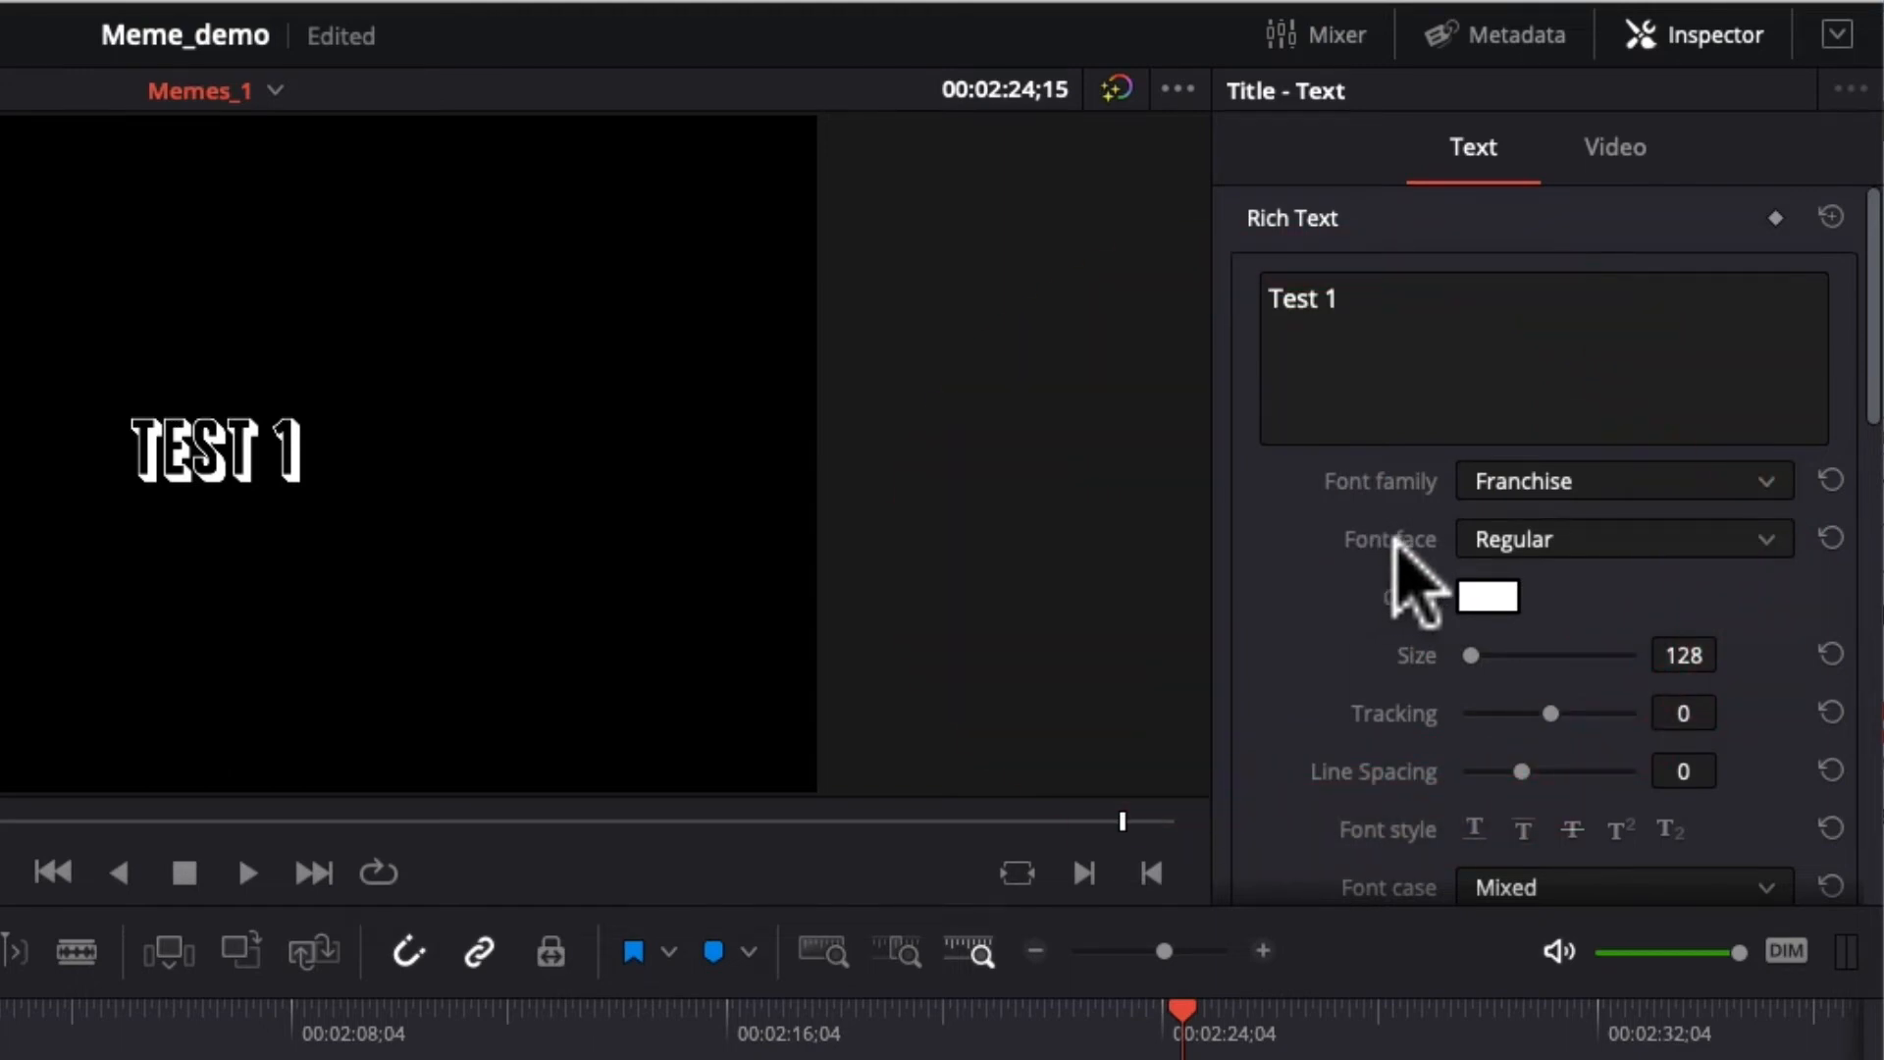
# Set the font family of the "Test 1" title to Franchise Filled with the Regular face.
pyautogui.click(1552, 481)
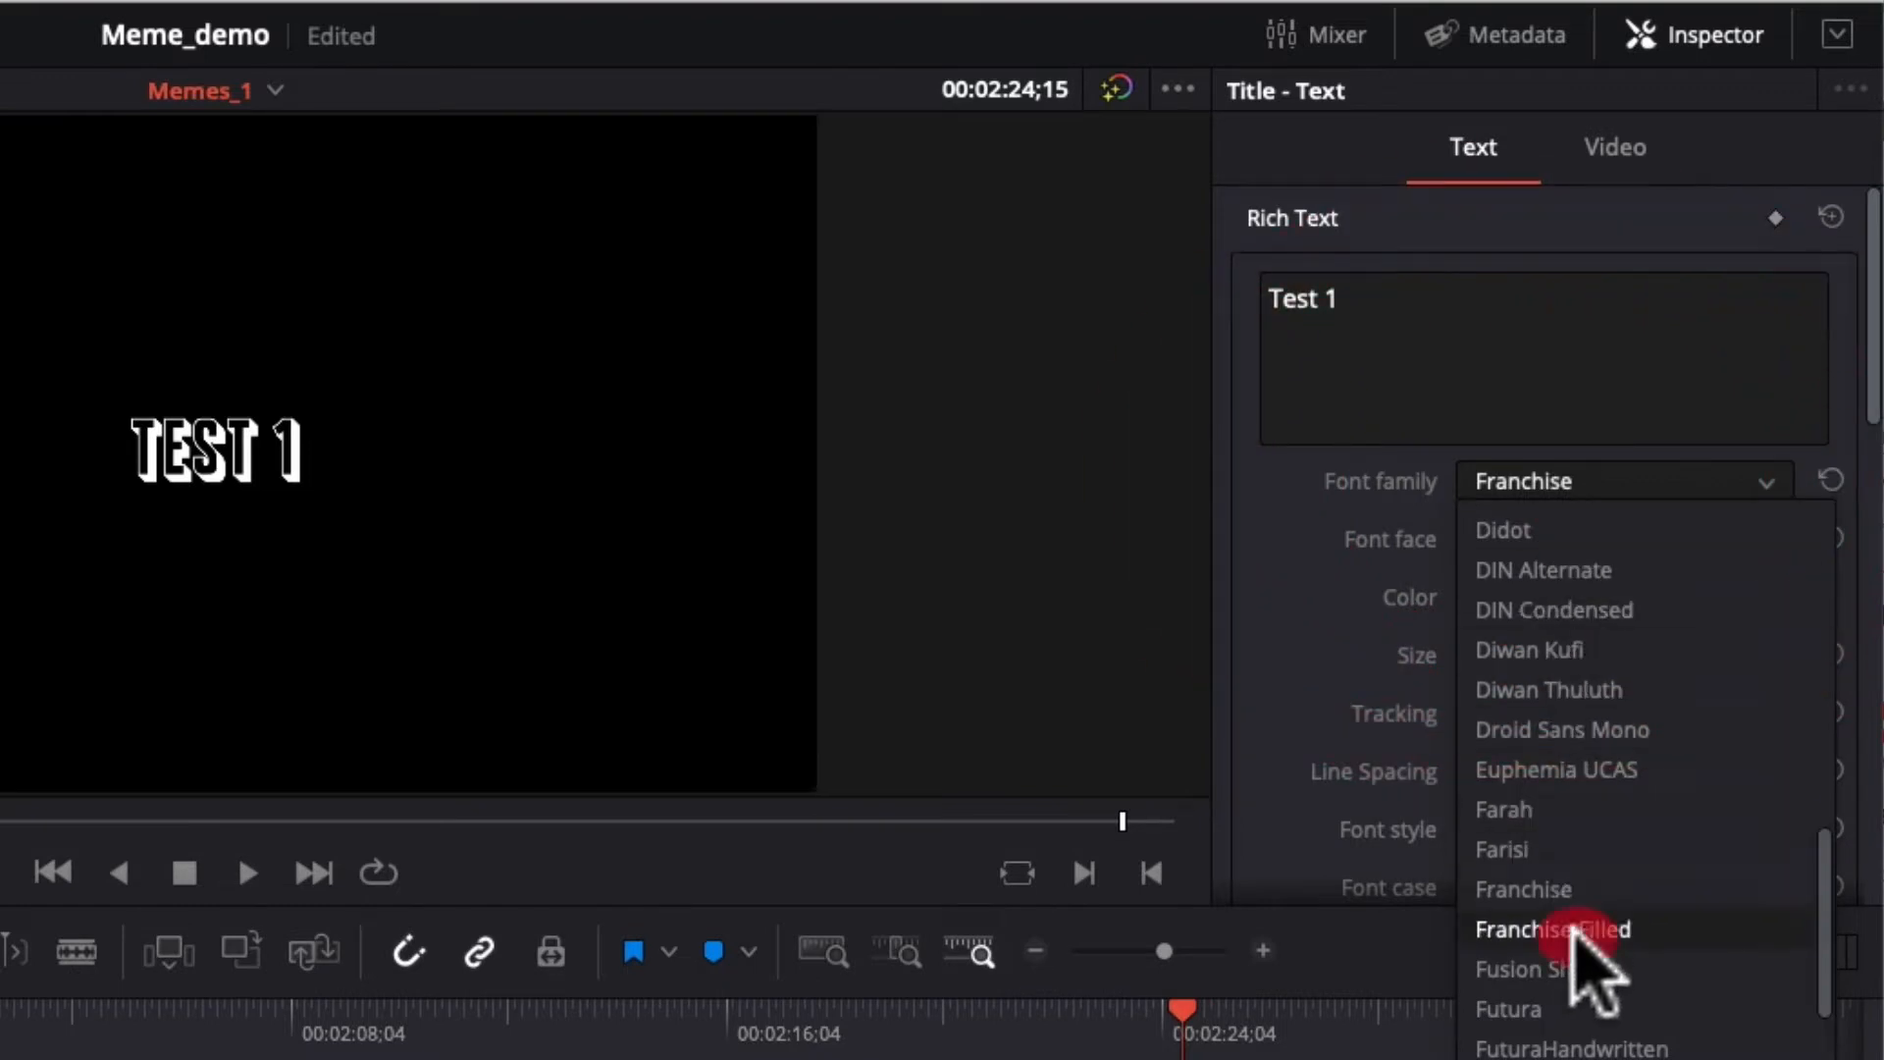
pyautogui.click(1570, 928)
pyautogui.click(1555, 544)
pyautogui.click(1567, 587)
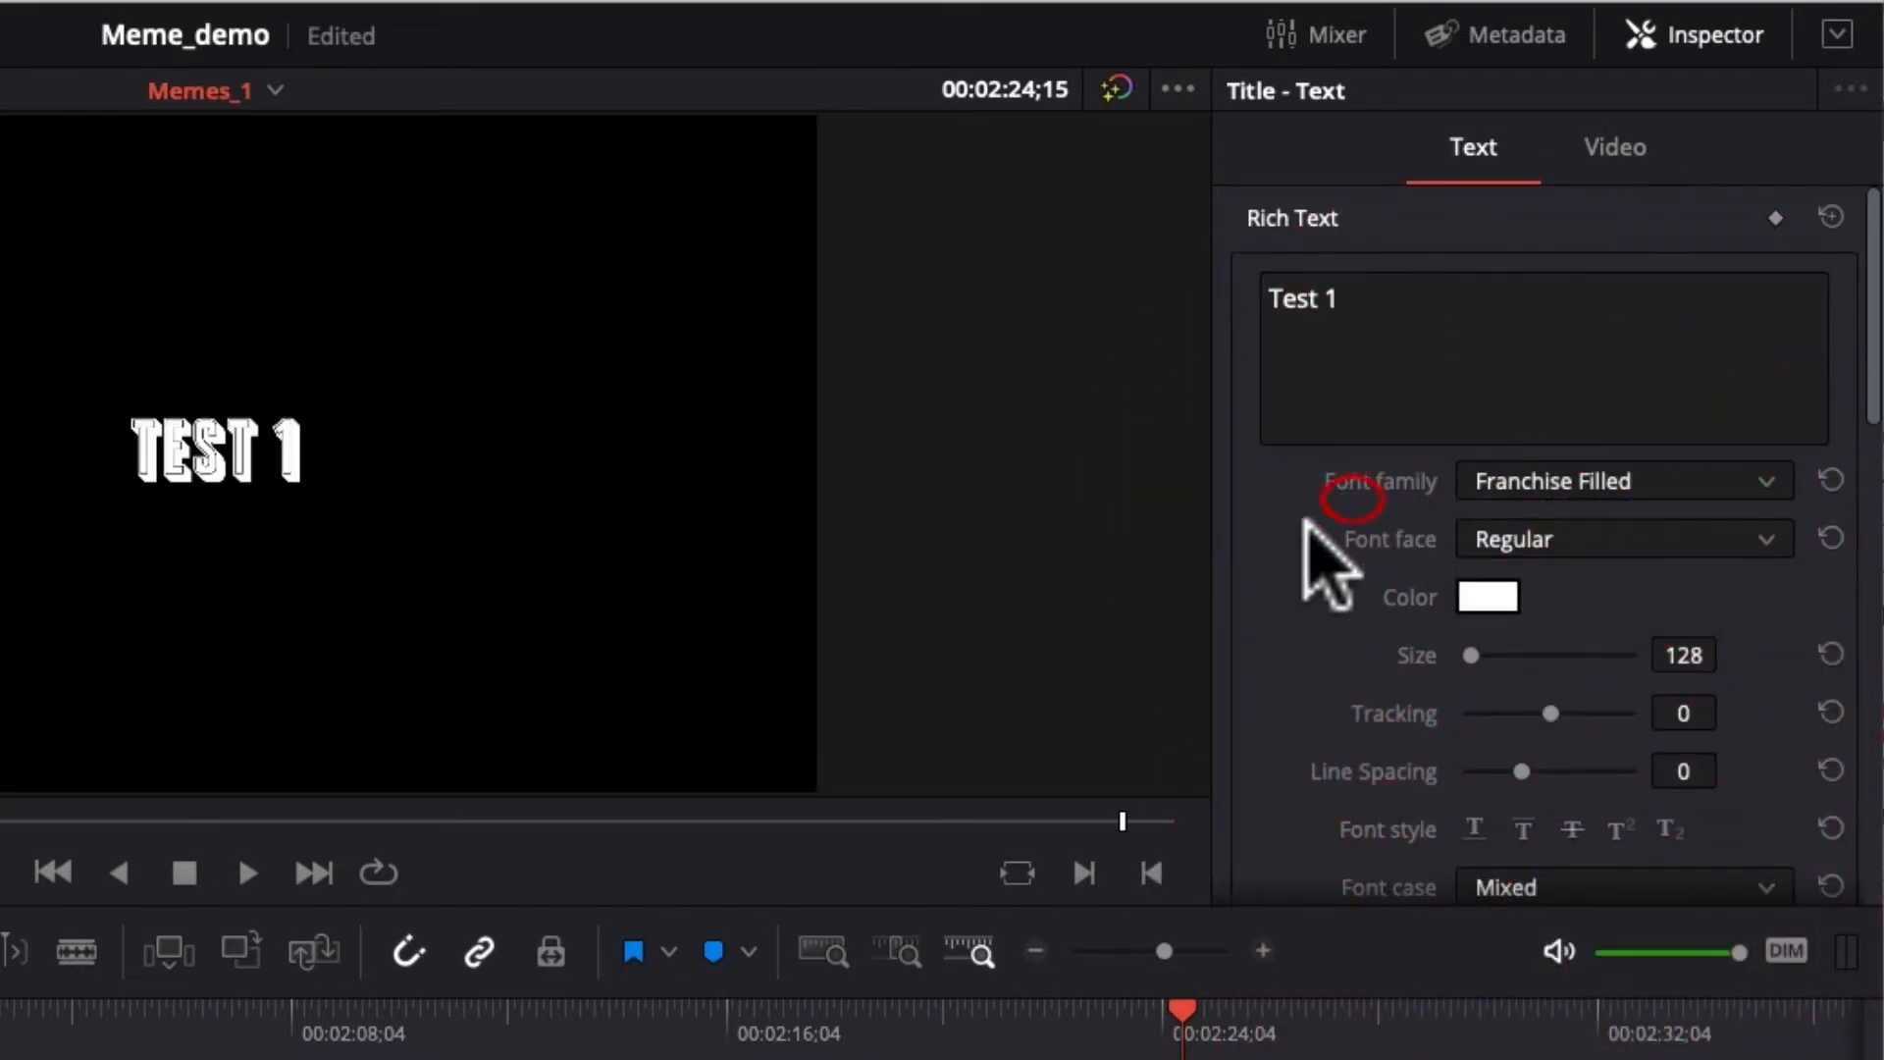
# Browse the available font families and set the "Test 1" title to Helvetica Neue.
pyautogui.click(1514, 478)
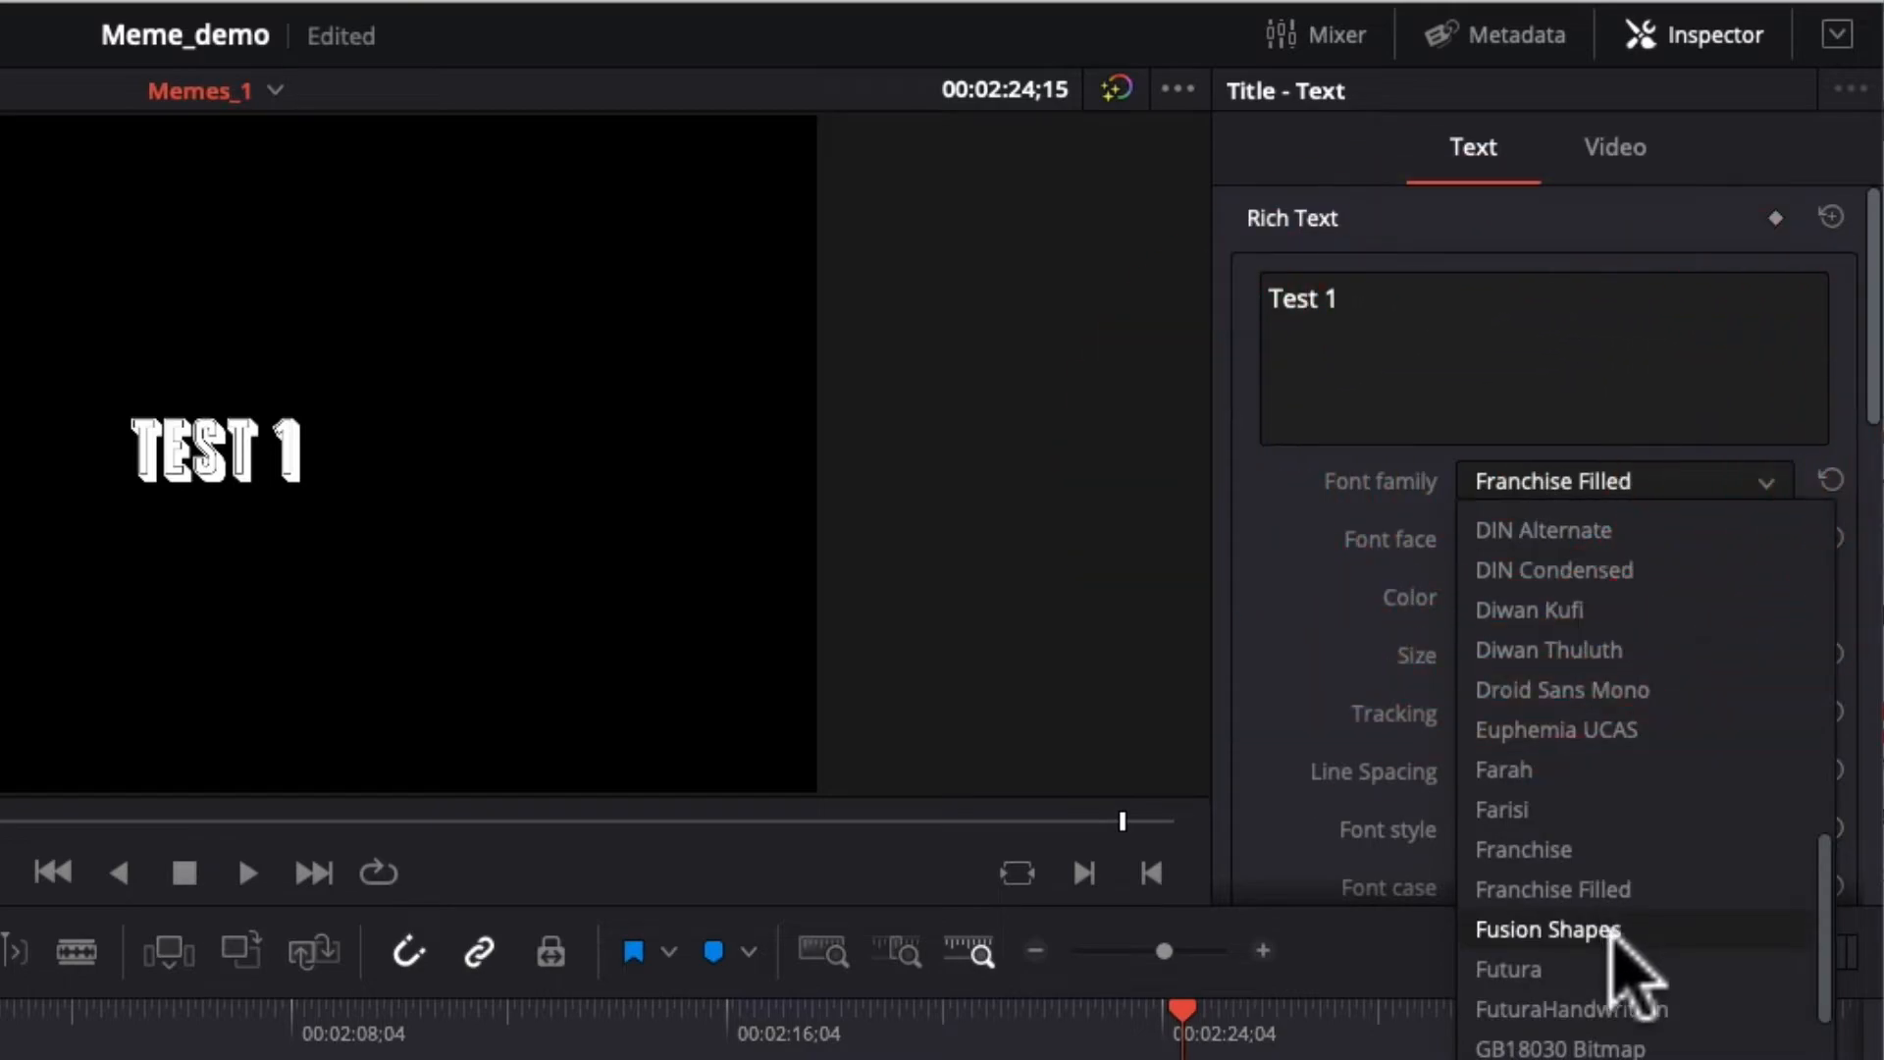
pyautogui.scroll(7, 1629, 957)
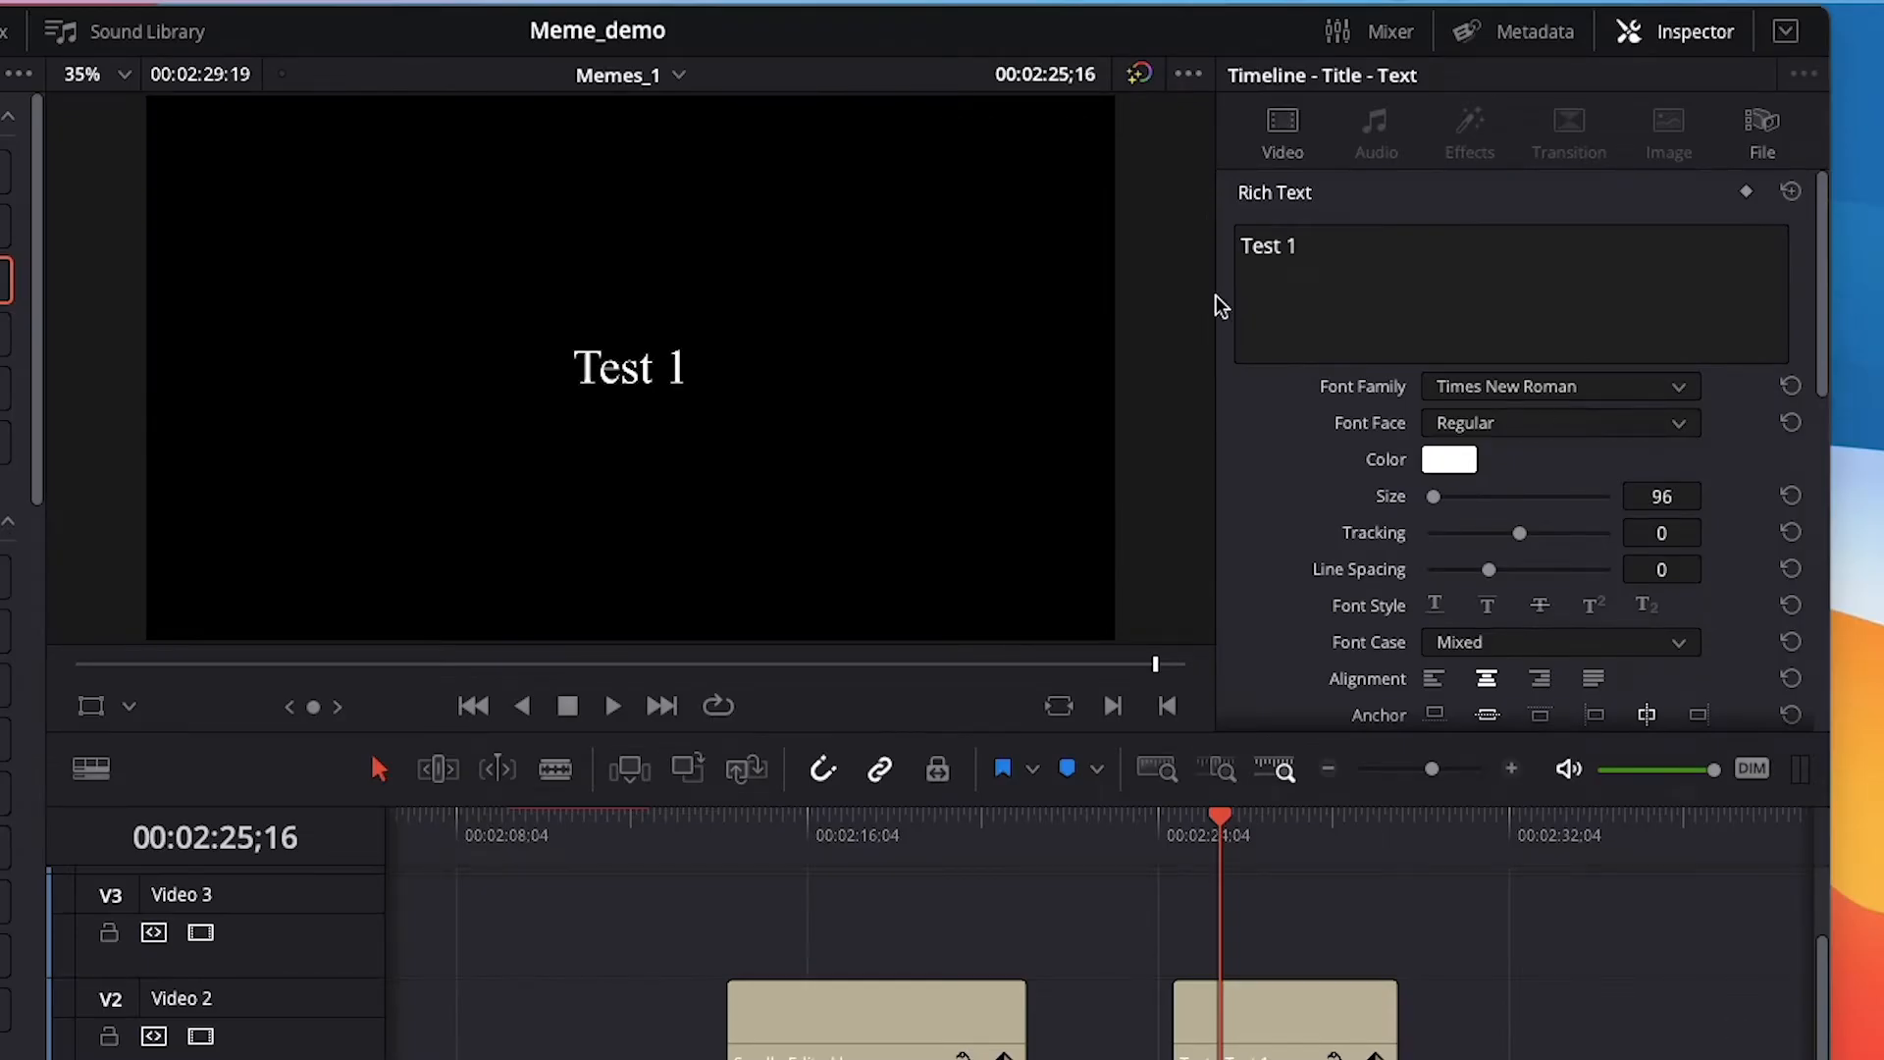
pyautogui.click(1452, 386)
pyautogui.scroll(-3, 1564, 651)
pyautogui.scroll(10, 1559, 648)
pyautogui.scroll(10, 1561, 650)
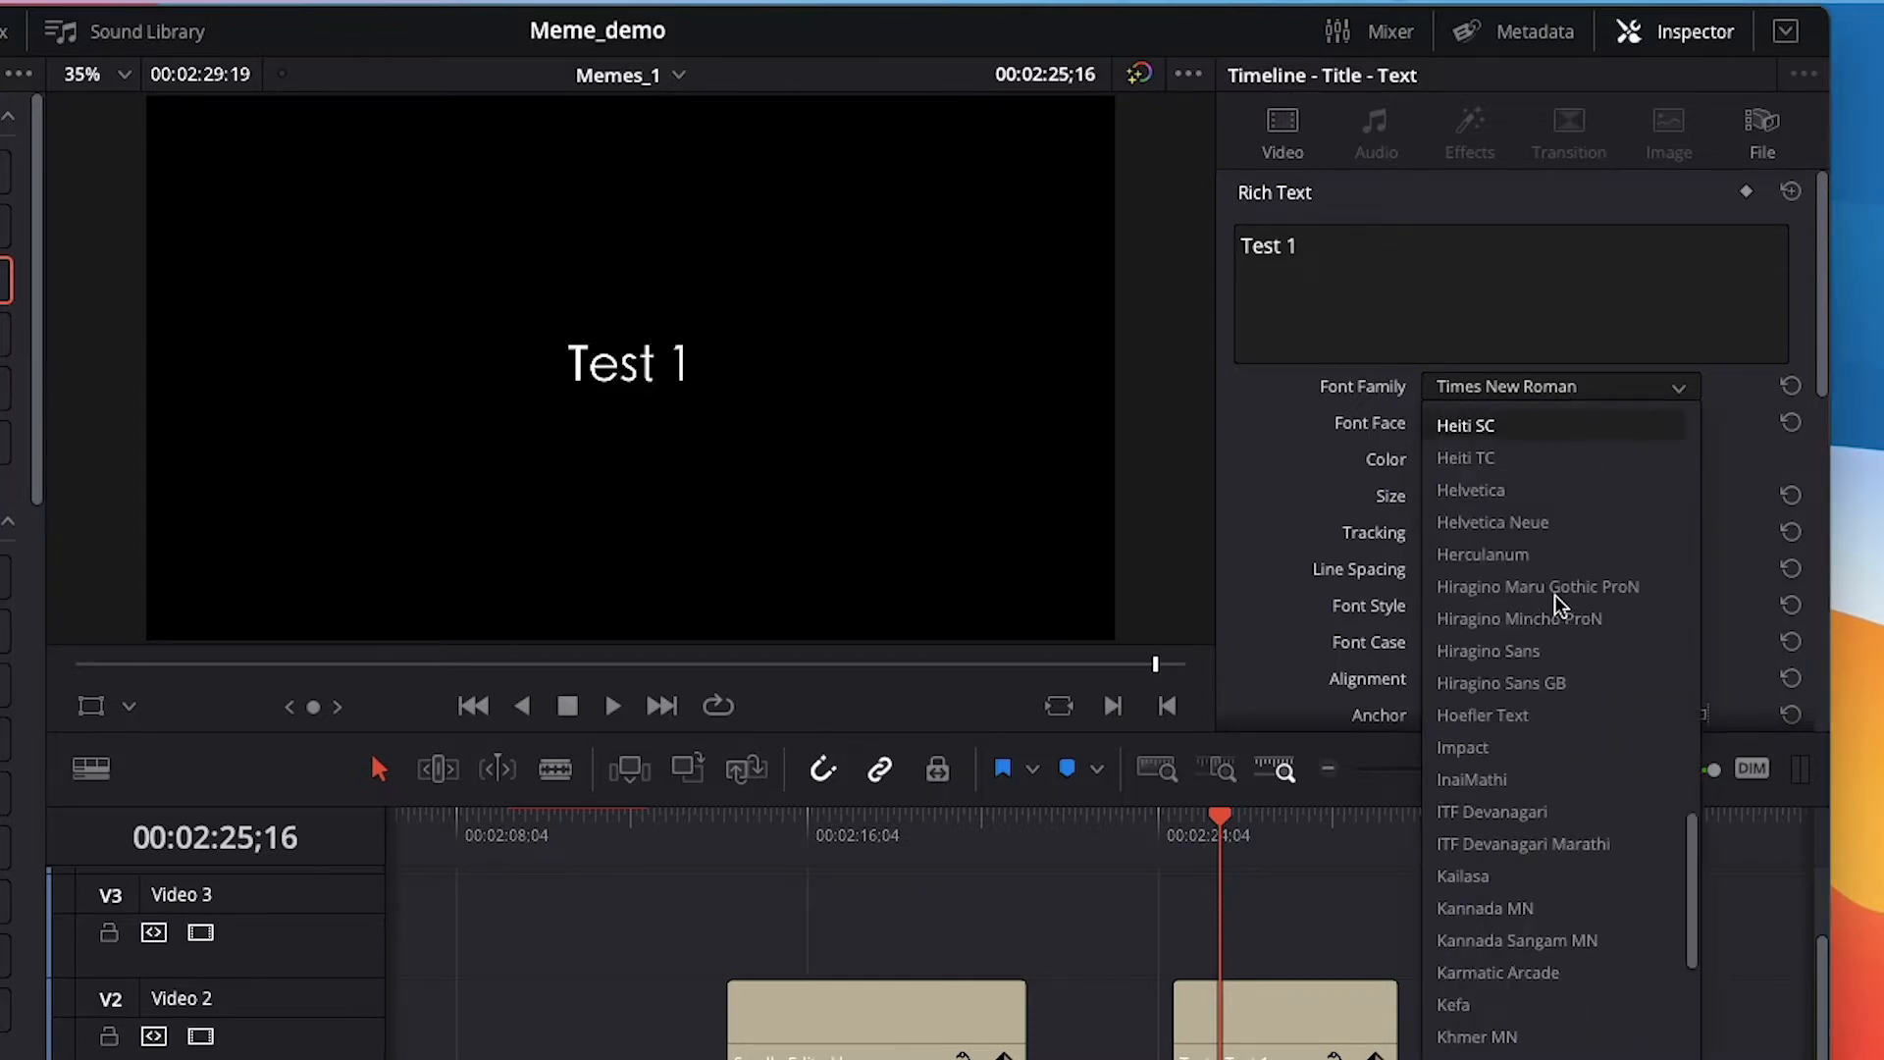
pyautogui.click(1555, 525)
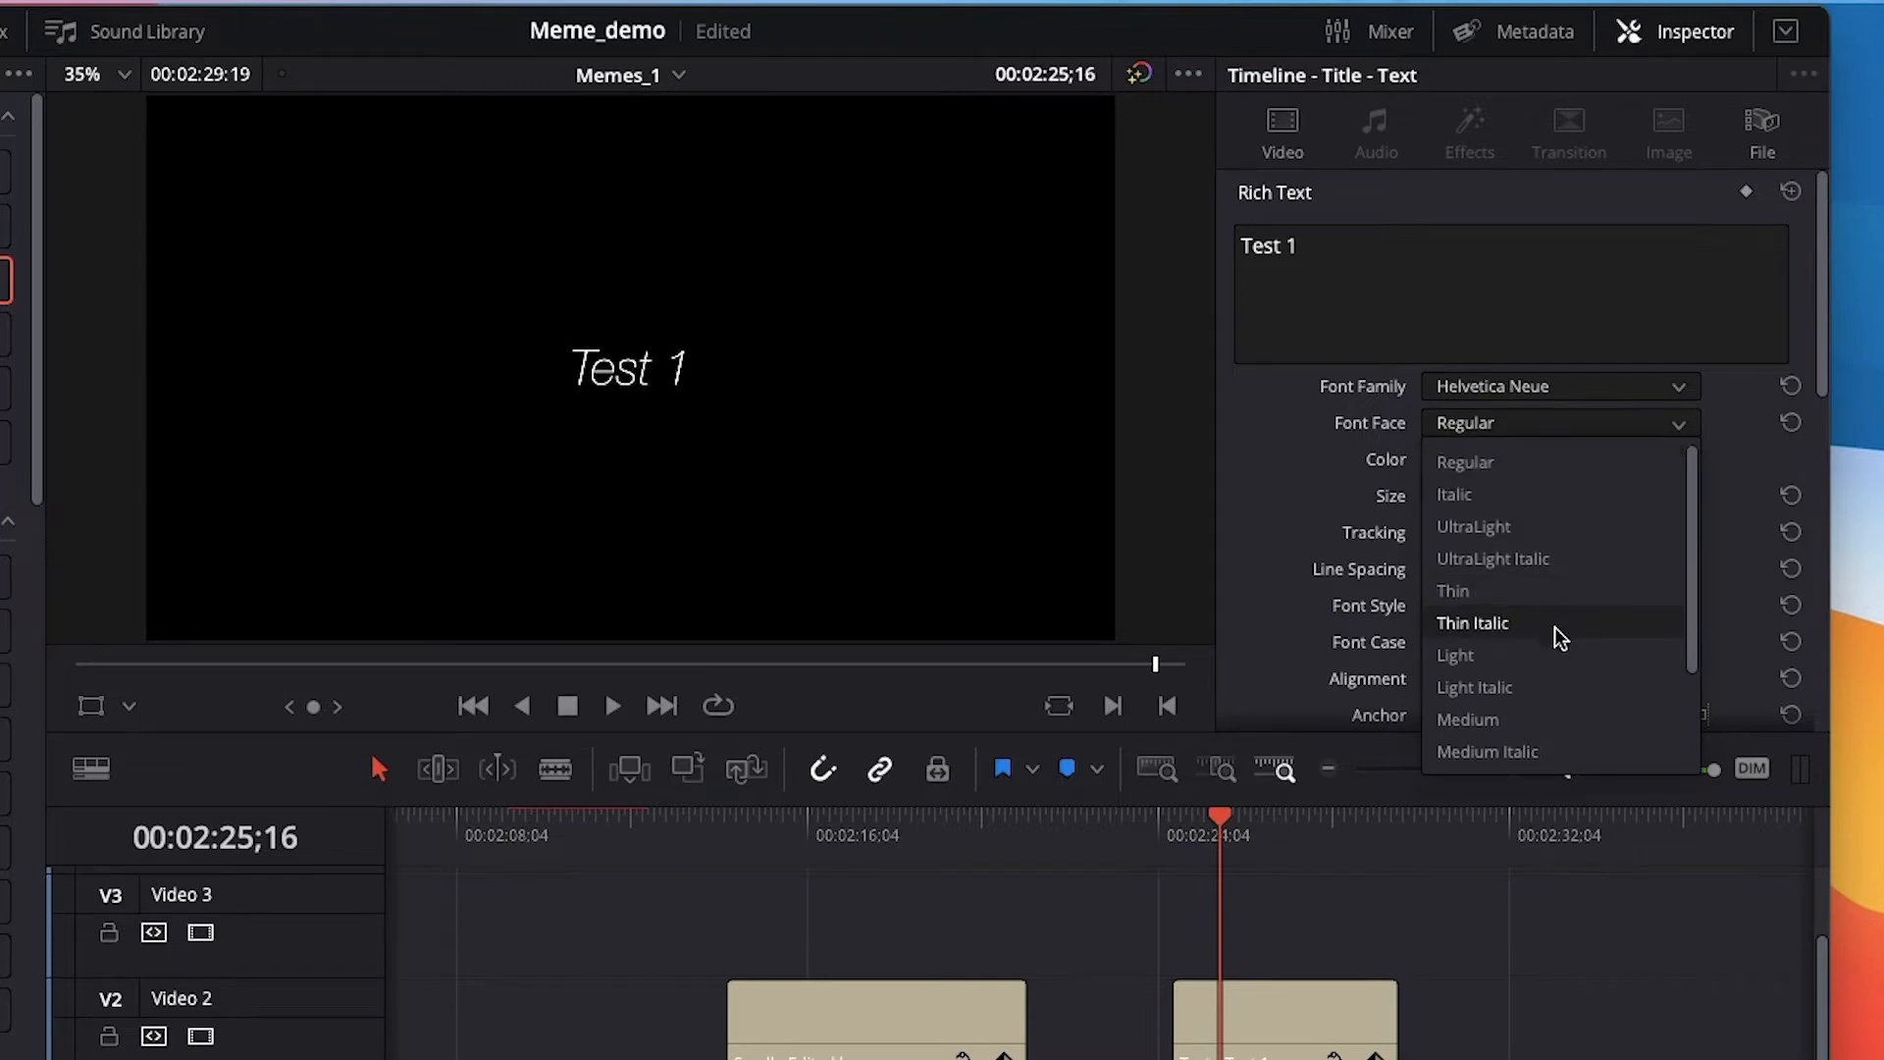
# Preview the Helvetica Neue font faces on the title and set the face to Bold.
pyautogui.scroll(-2, 1562, 522)
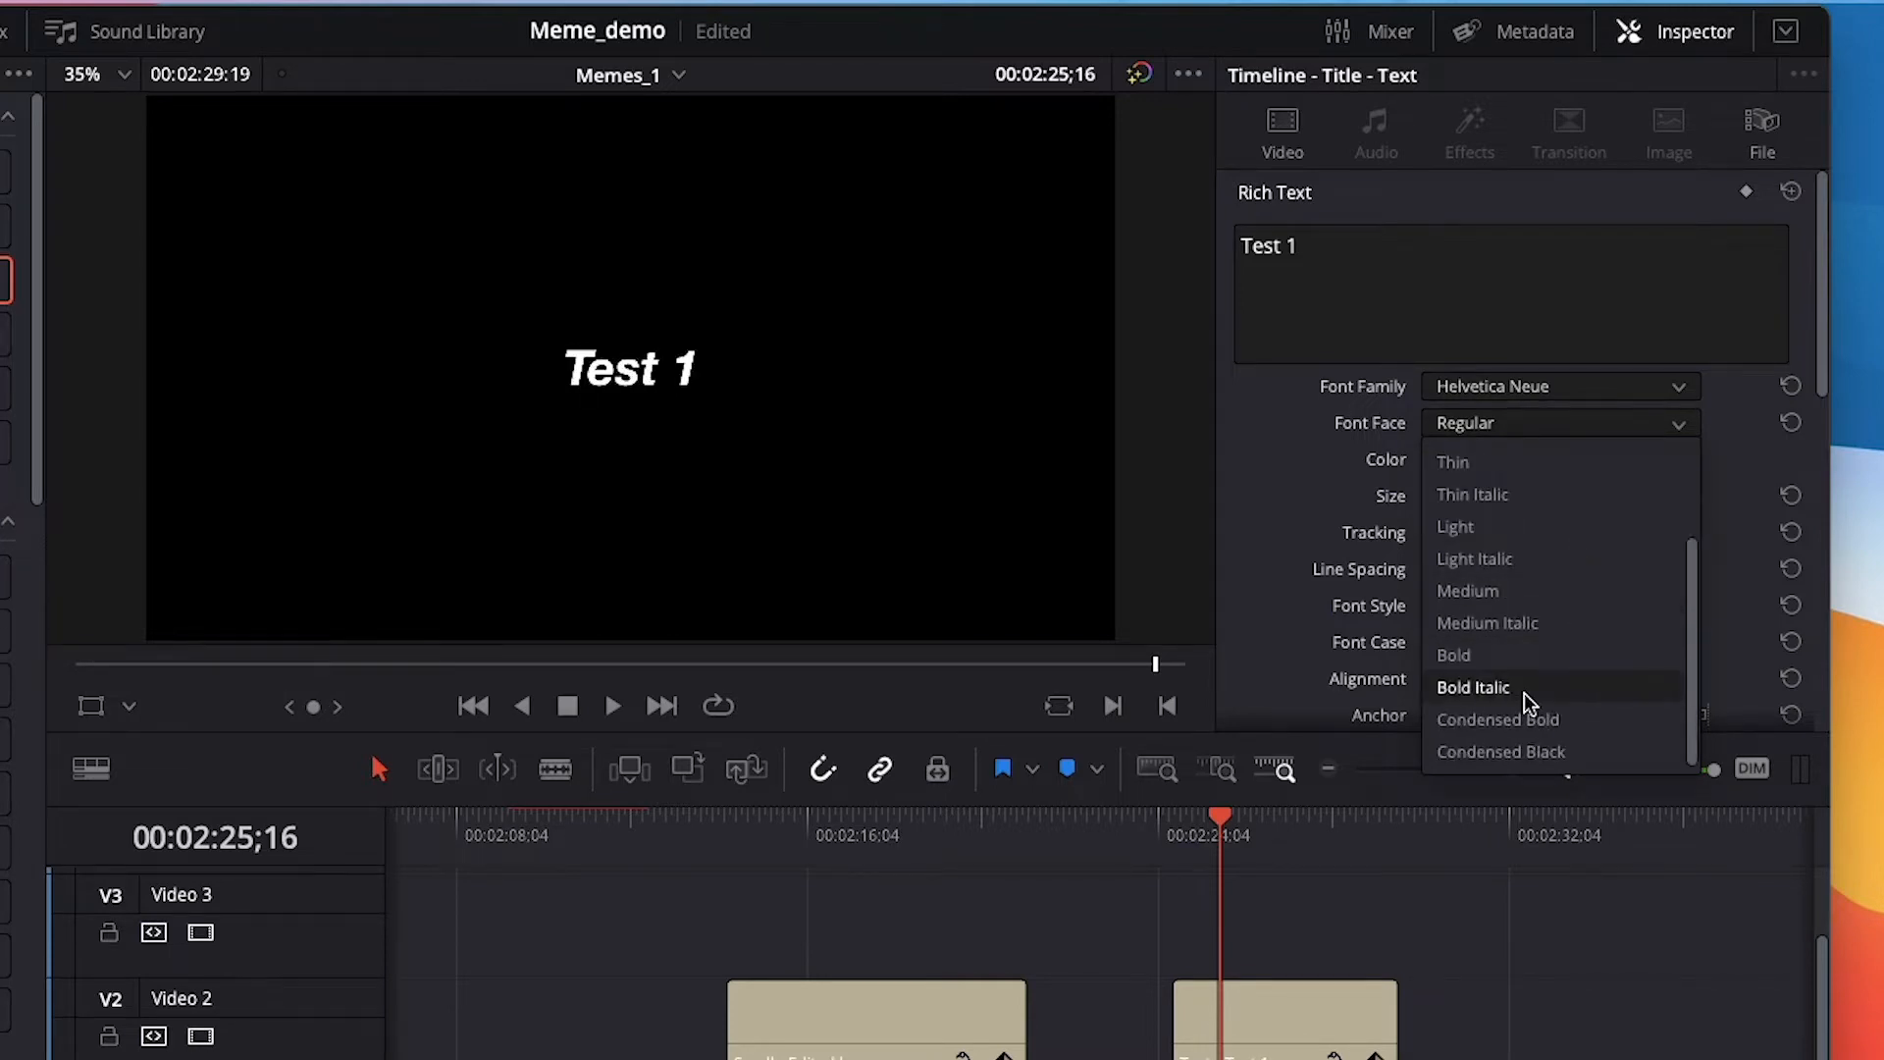
pyautogui.scroll(2, 1537, 485)
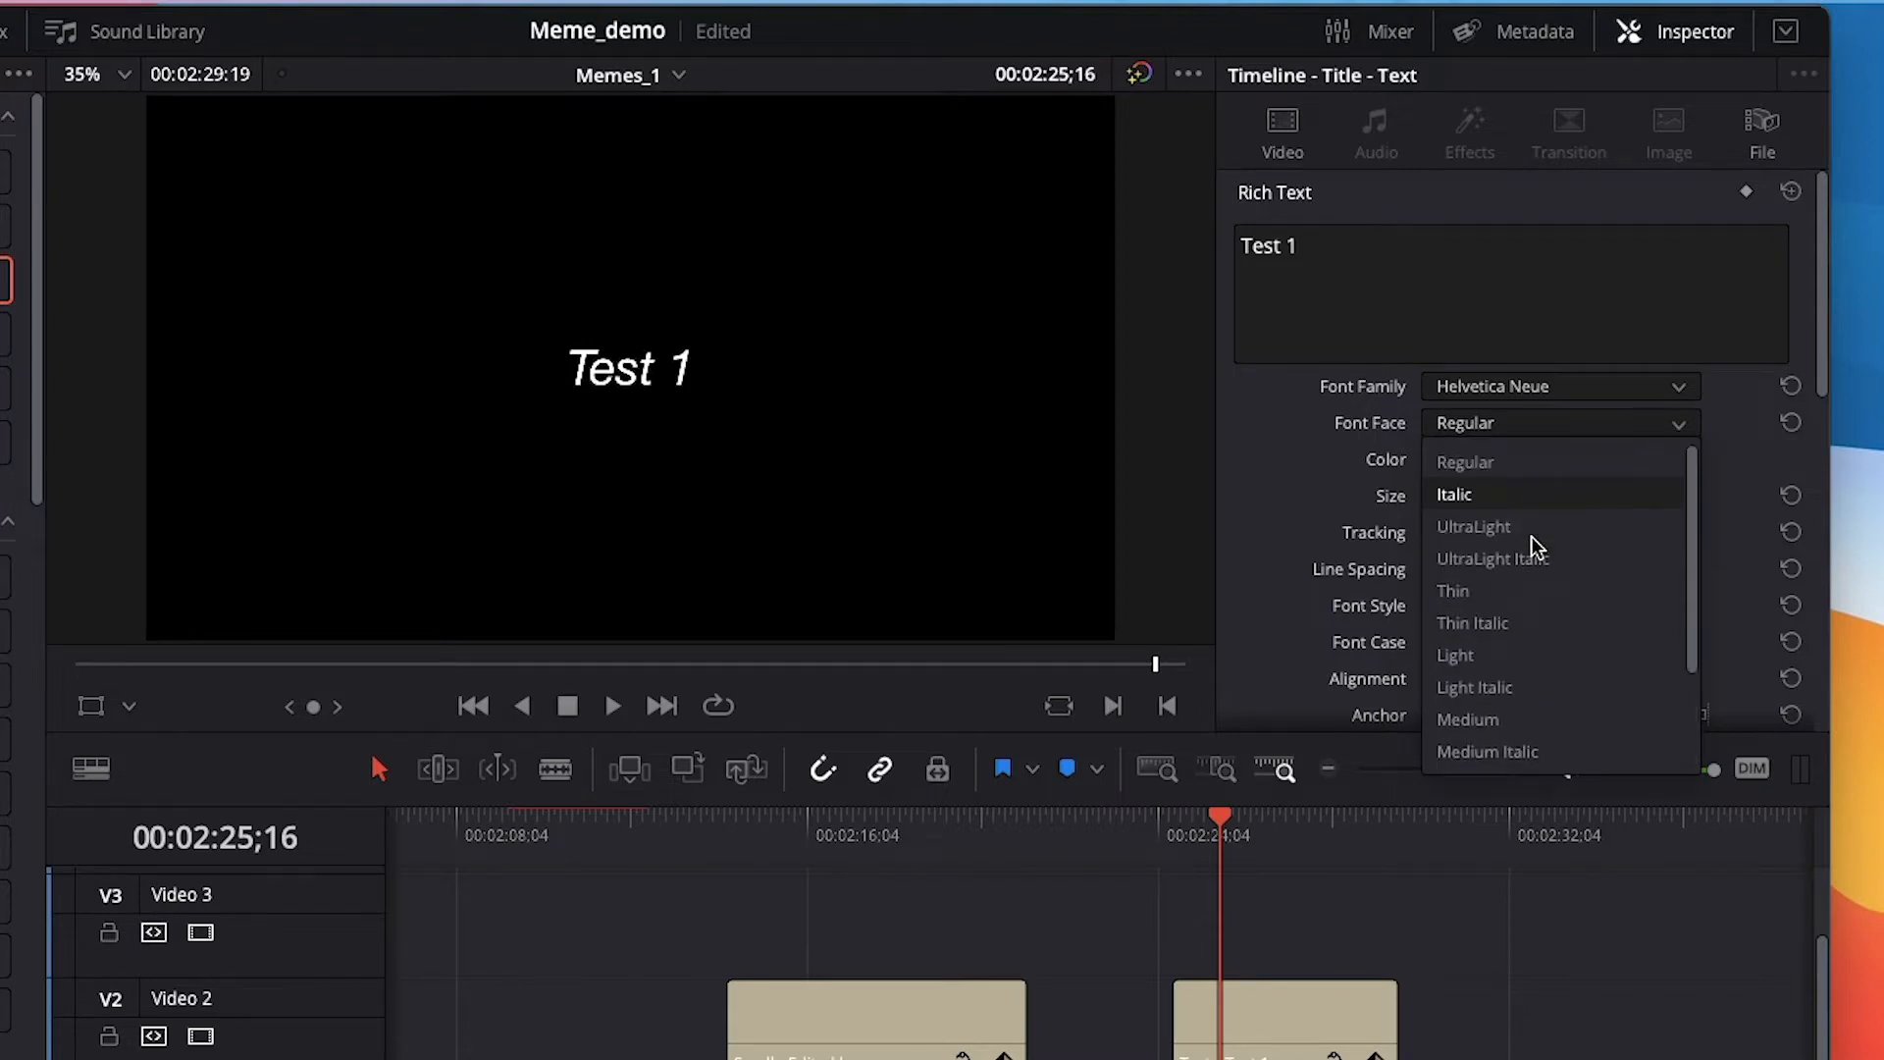
pyautogui.scroll(-2, 1534, 500)
pyautogui.click(1527, 657)
pyautogui.click(1274, 517)
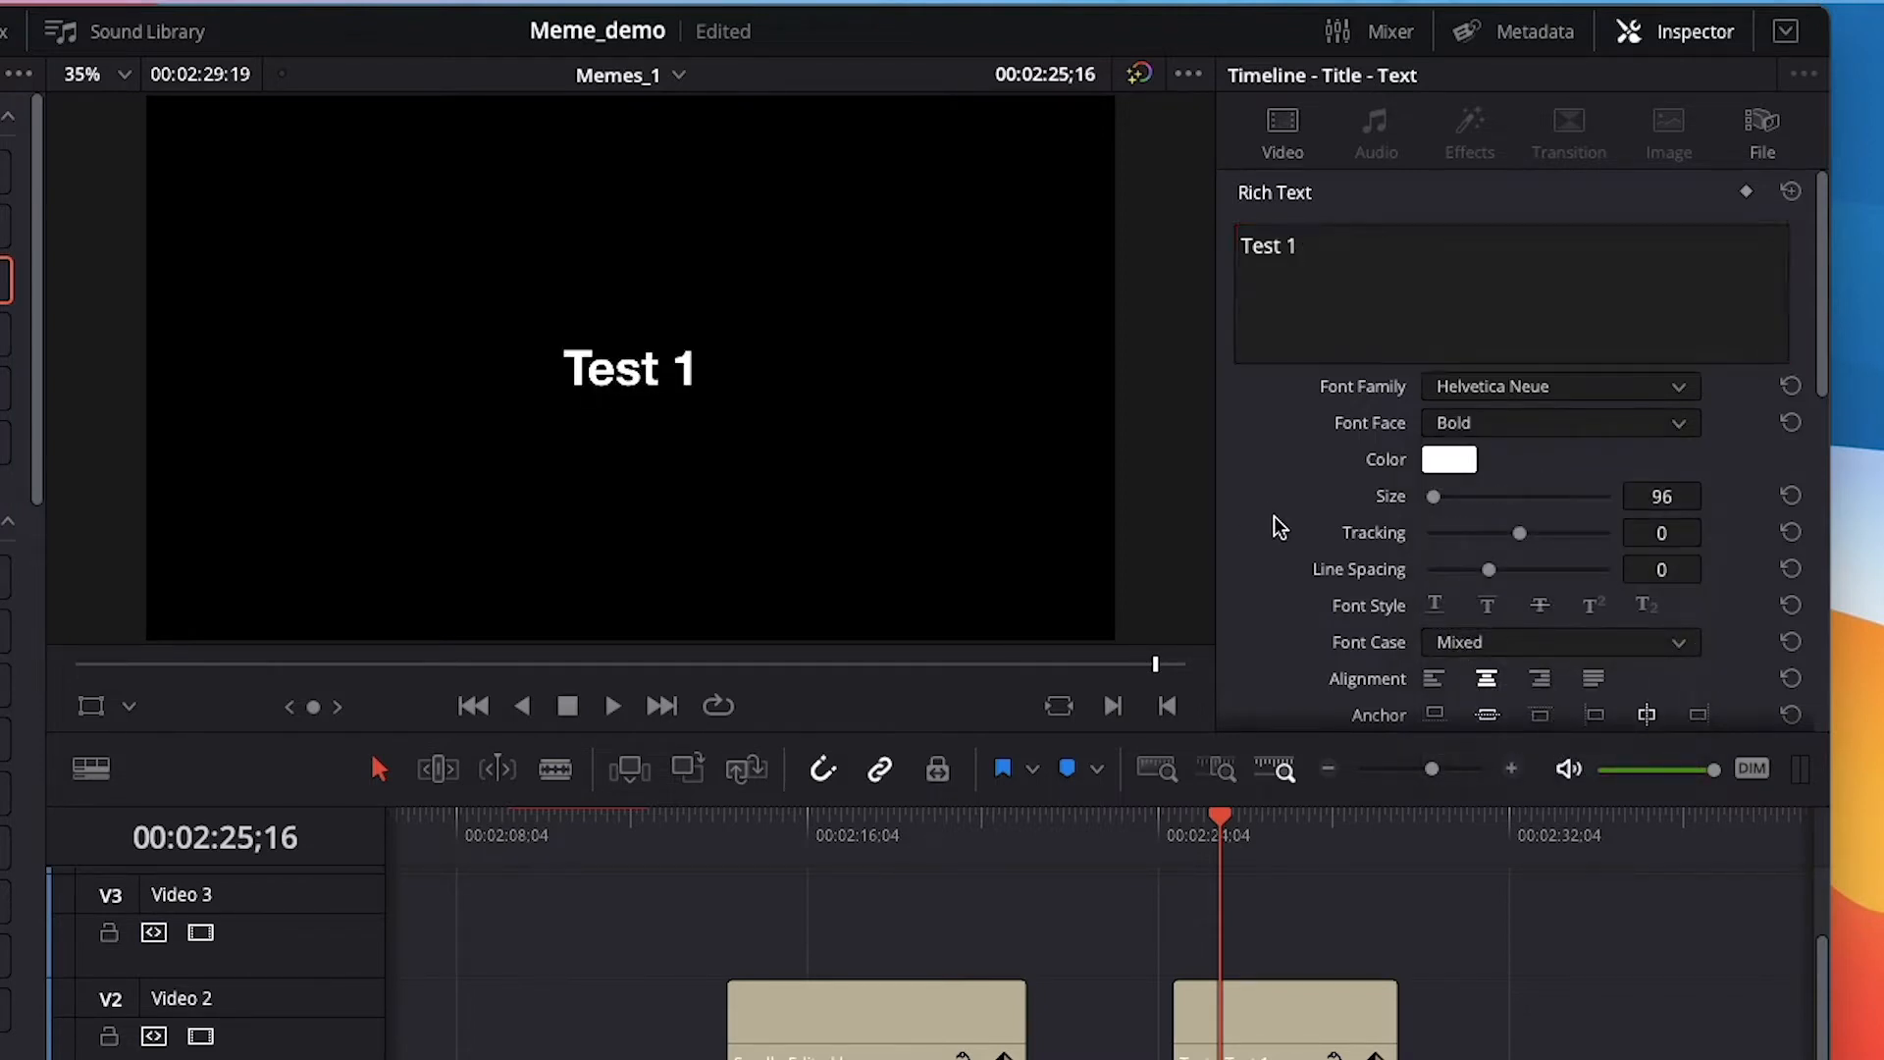
# Look through the colour choices for the "Test 1" title text and close the colour picker.
pyautogui.click(1437, 463)
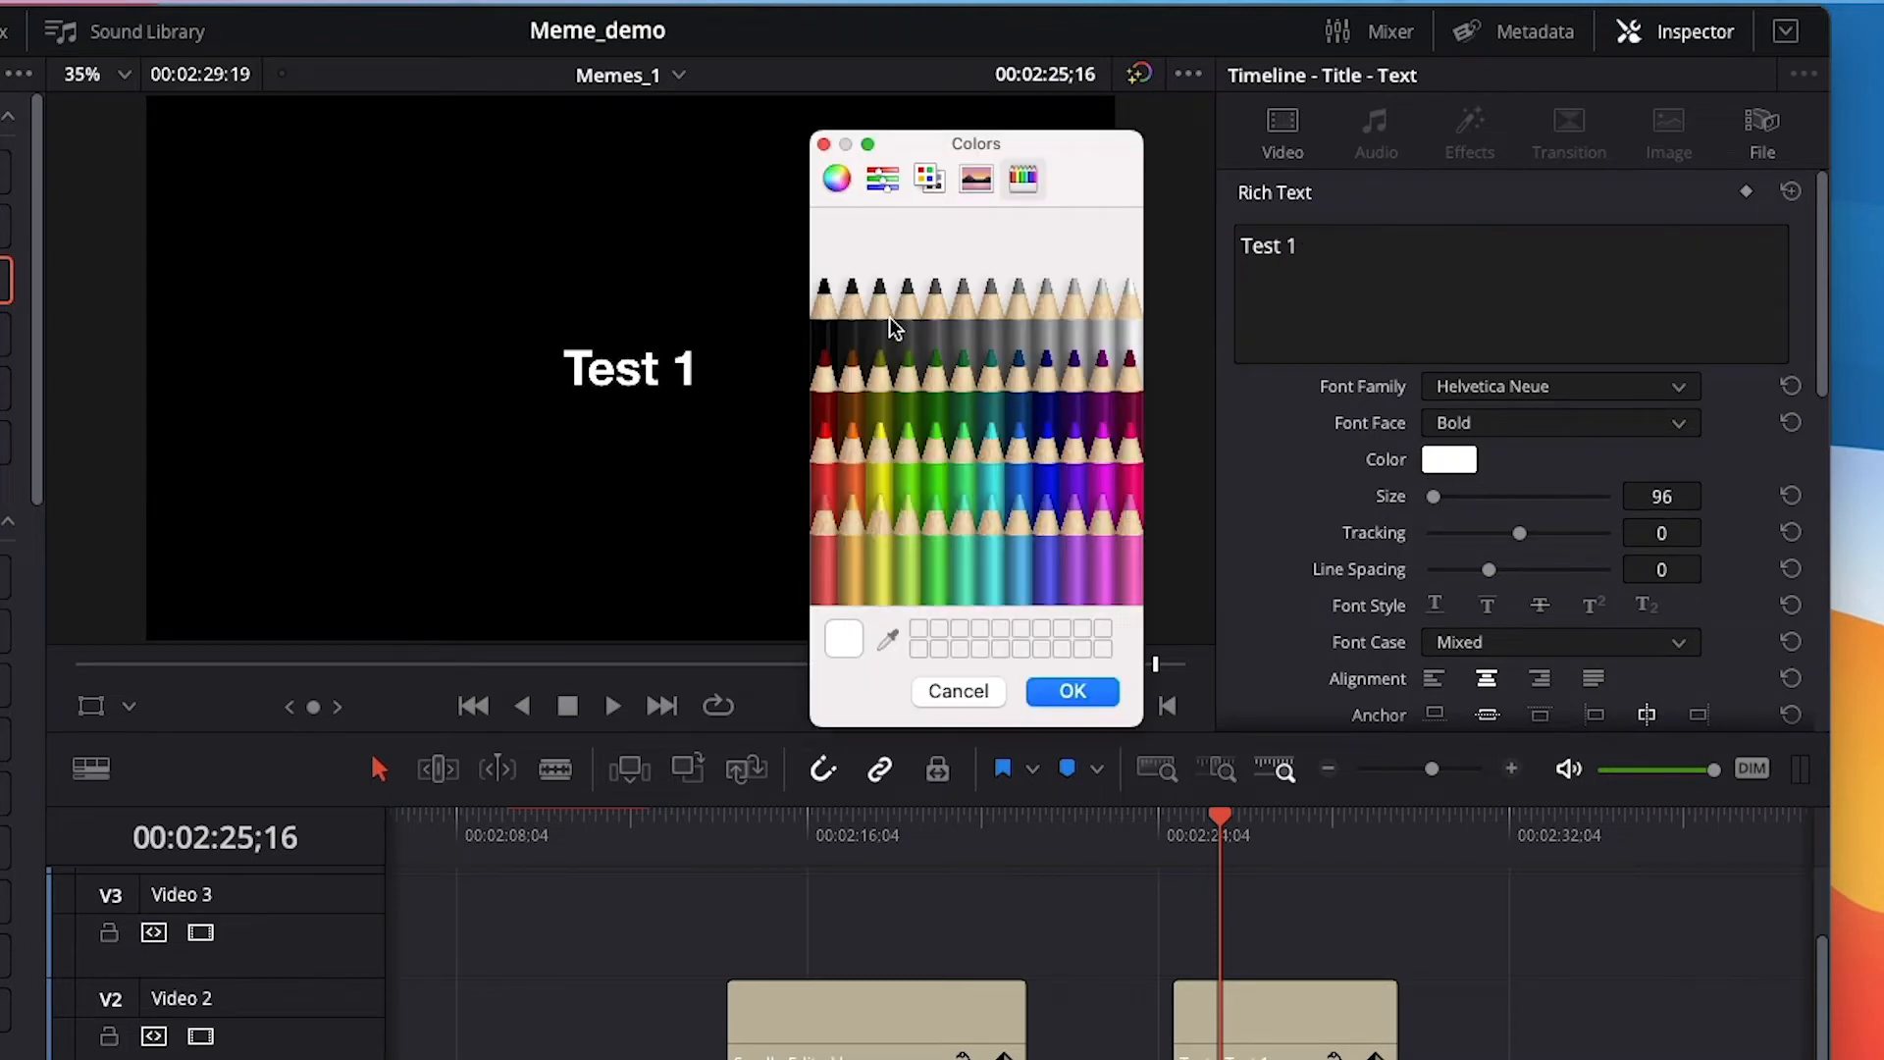
pyautogui.moveTo(903, 449)
pyautogui.mouseDown()
pyautogui.moveTo(1005, 521)
pyautogui.moveTo(893, 585)
pyautogui.moveTo(840, 569)
pyautogui.moveTo(1077, 304)
pyautogui.moveTo(1143, 324)
pyautogui.mouseUp()
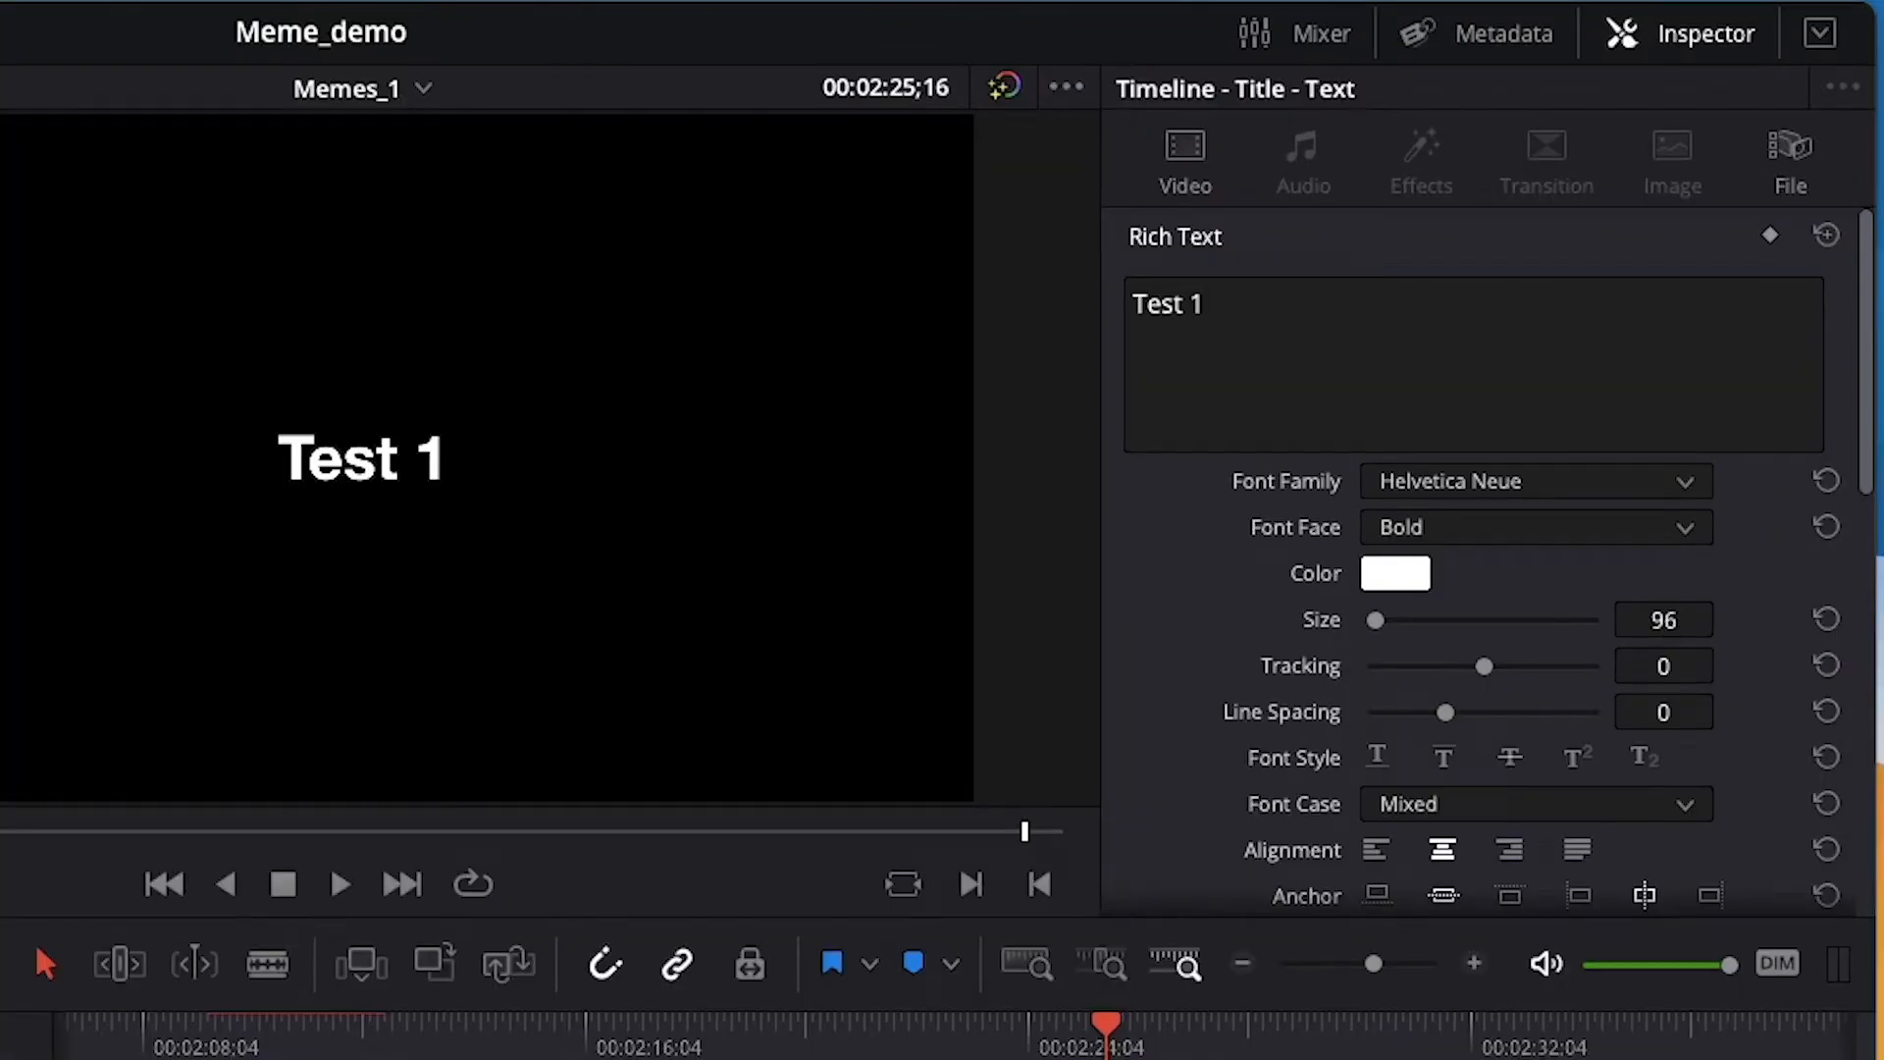
pyautogui.click(955, 16)
# Try larger text sizes on the "Test 1" title, first about 667 and finally 266.
pyautogui.moveTo(1376, 618)
pyautogui.mouseDown()
pyautogui.moveTo(1429, 618)
pyautogui.moveTo(1366, 630)
pyautogui.moveTo(1406, 629)
pyautogui.mouseUp()
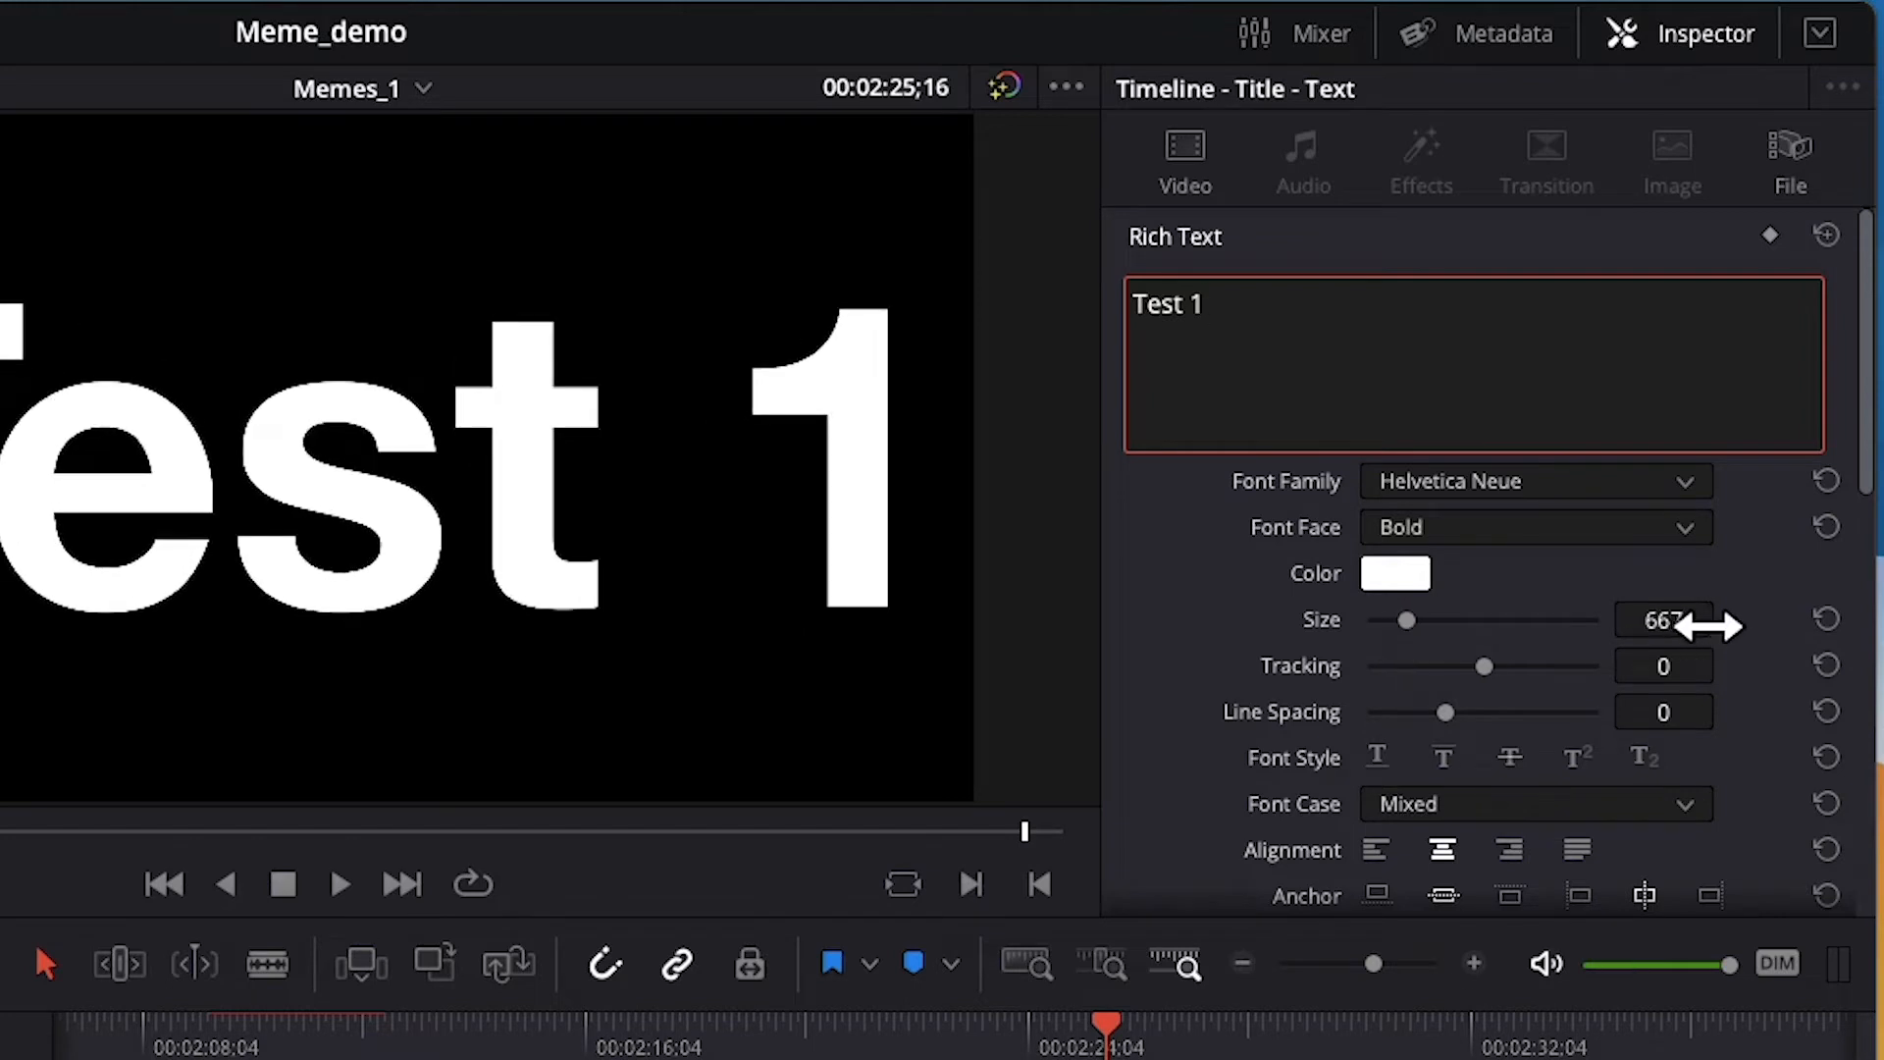
pyautogui.moveTo(1682, 620); pyautogui.dragTo(1726, 617)
pyautogui.click(1679, 635)
pyautogui.click(1686, 622)
pyautogui.click(1686, 622)
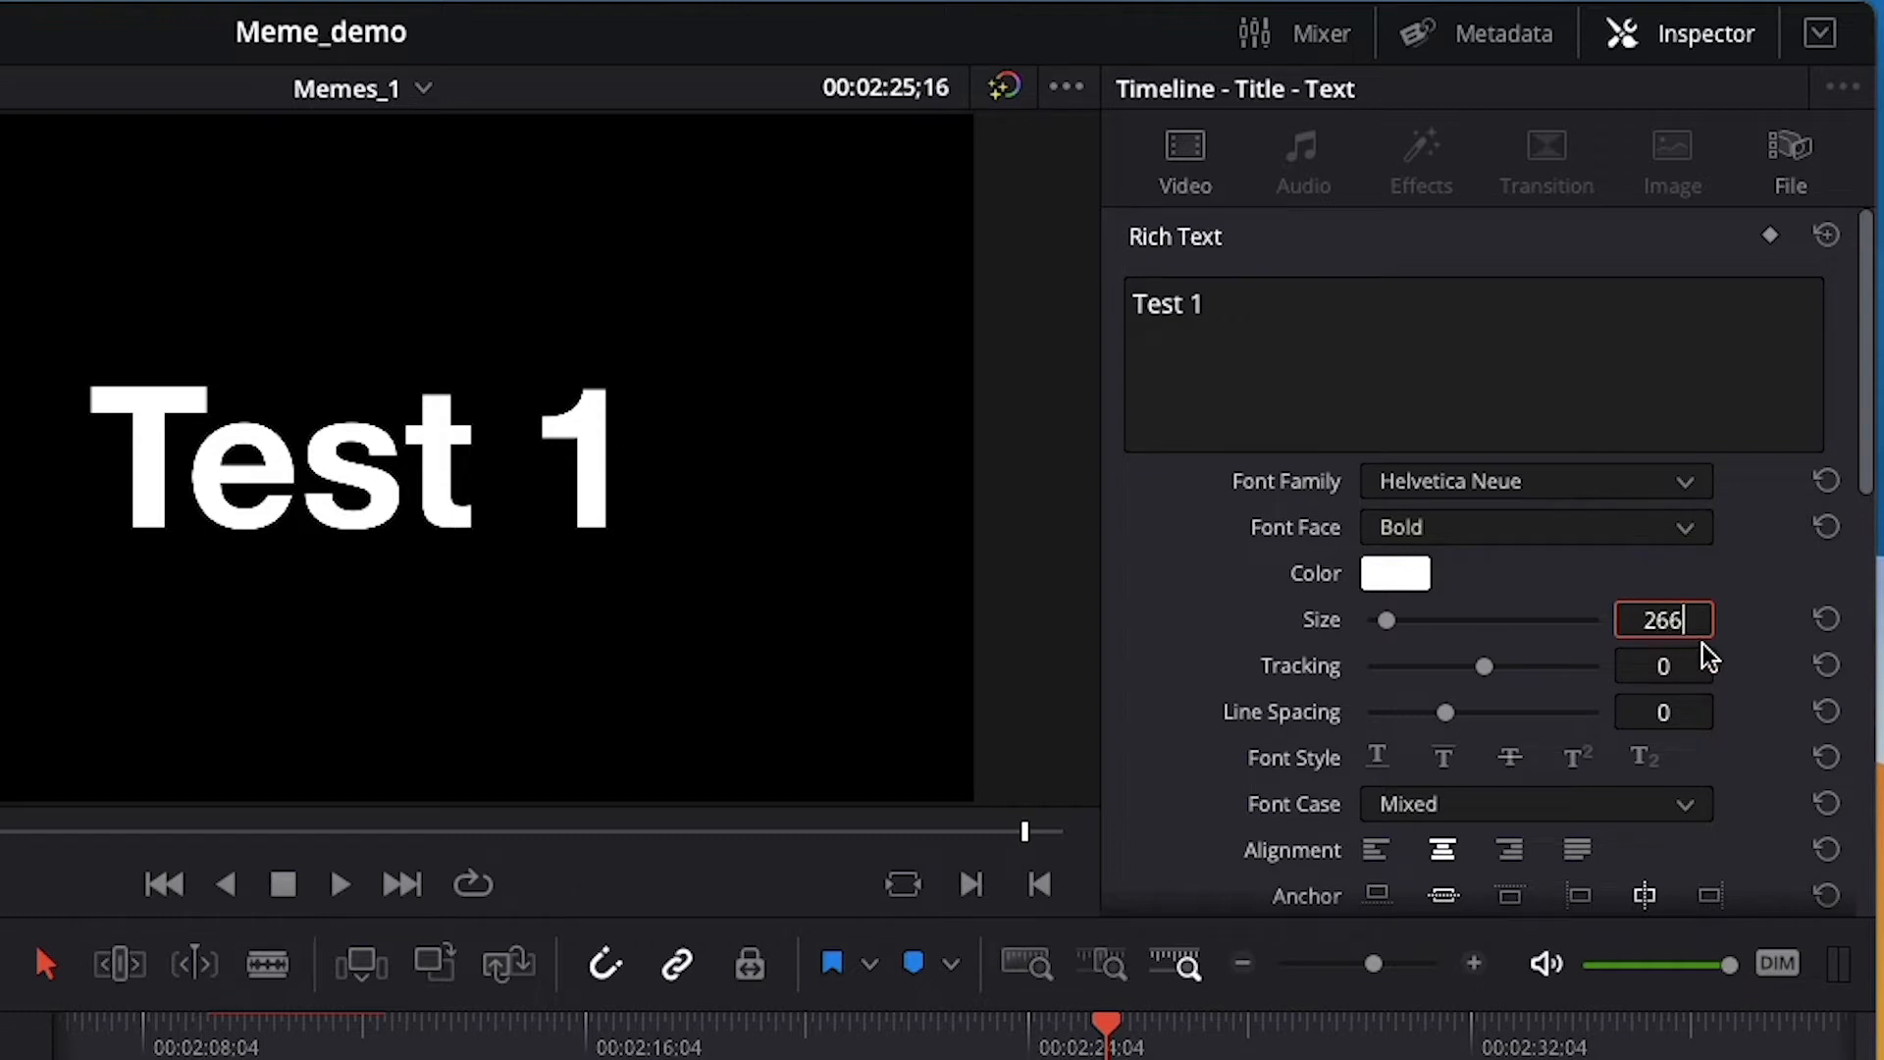
pyautogui.write('266')
pyautogui.press('Return')
# Reset the title's text size to the default 128, testing an oversized 3197 before resetting it again.
pyautogui.click(1828, 618)
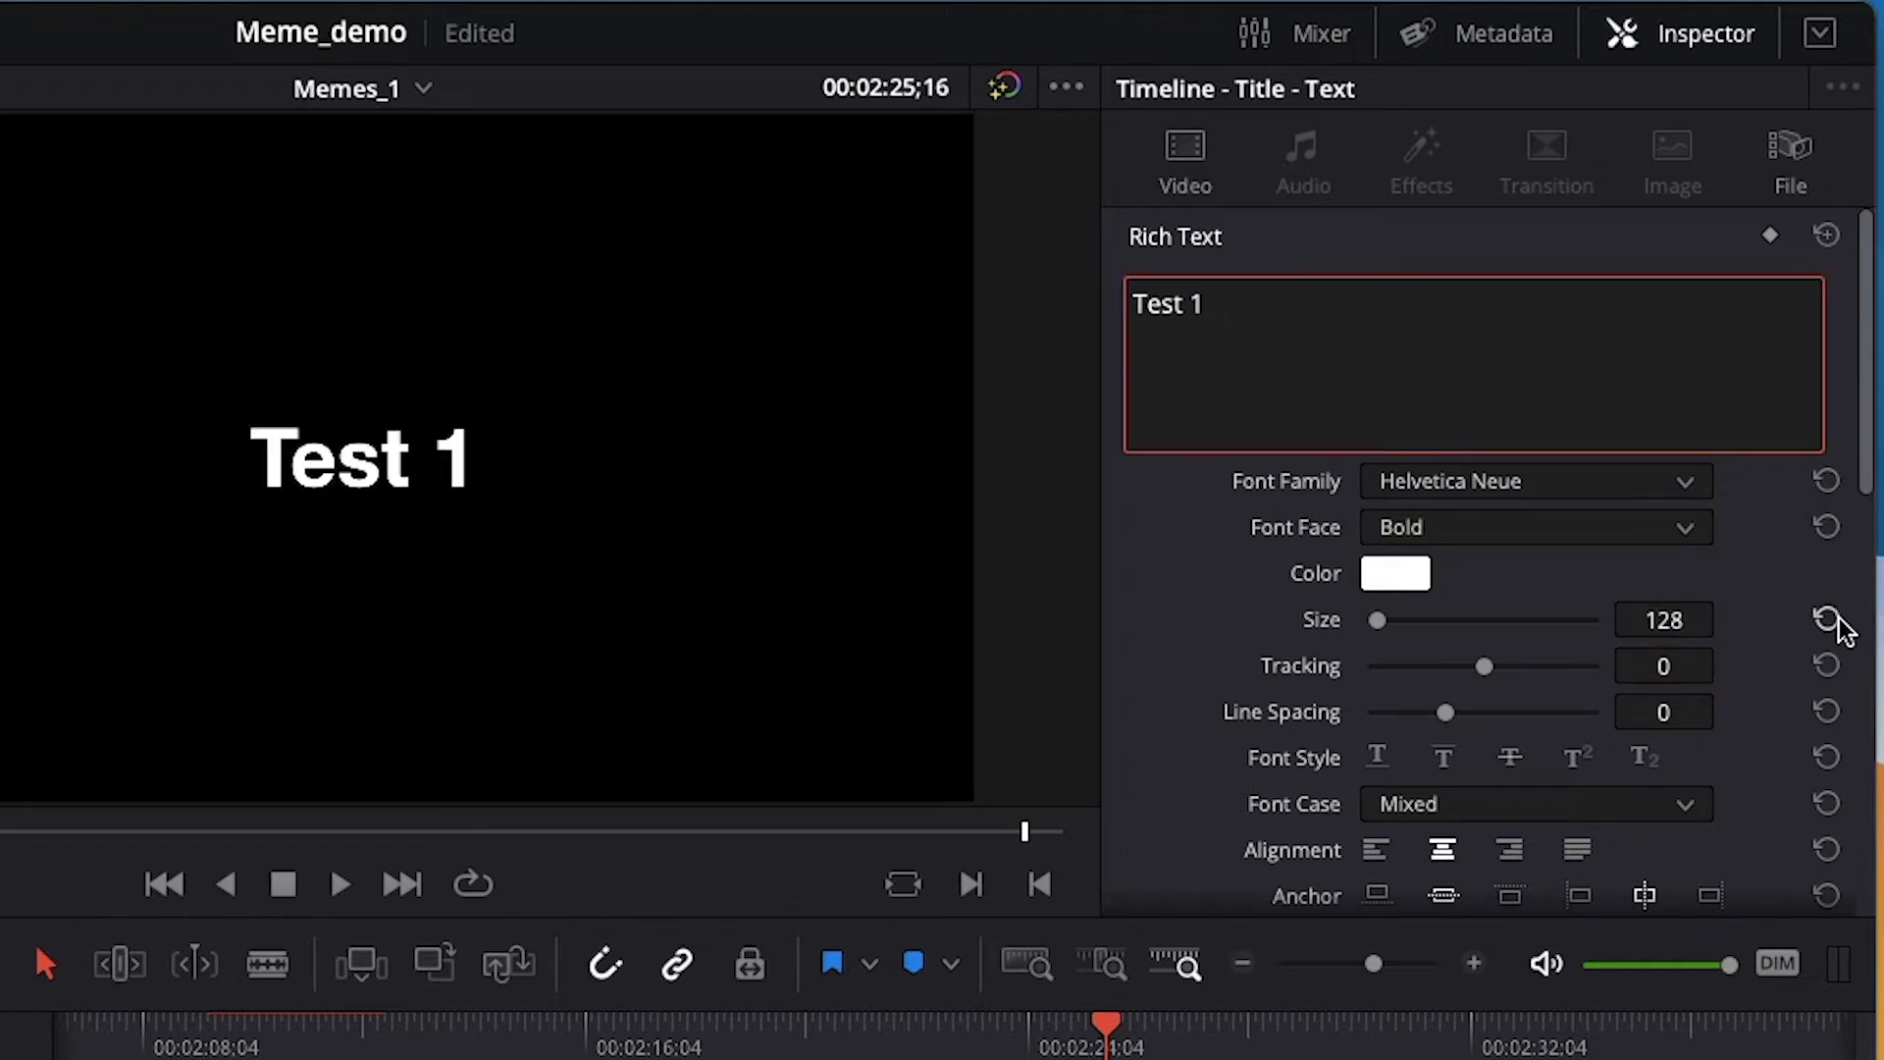
pyautogui.click(1836, 618)
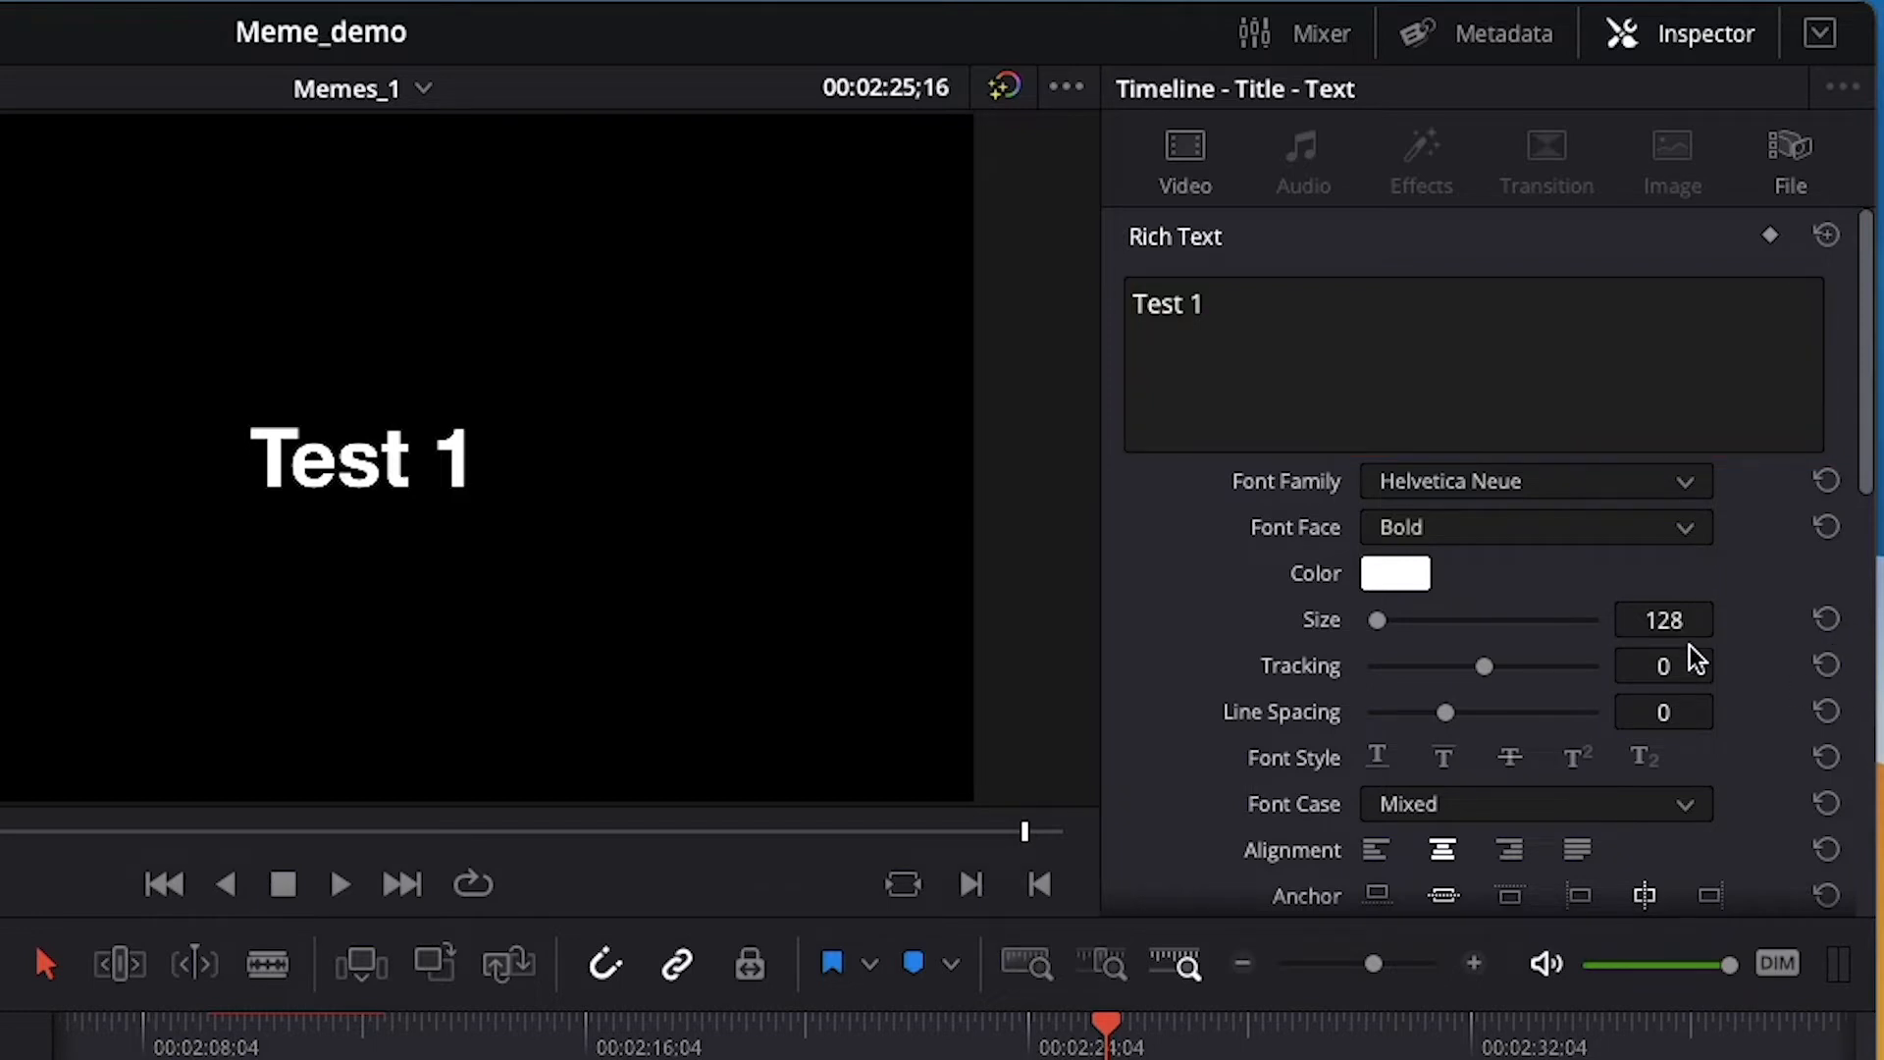
pyautogui.moveTo(1492, 616); pyautogui.dragTo(1531, 628)
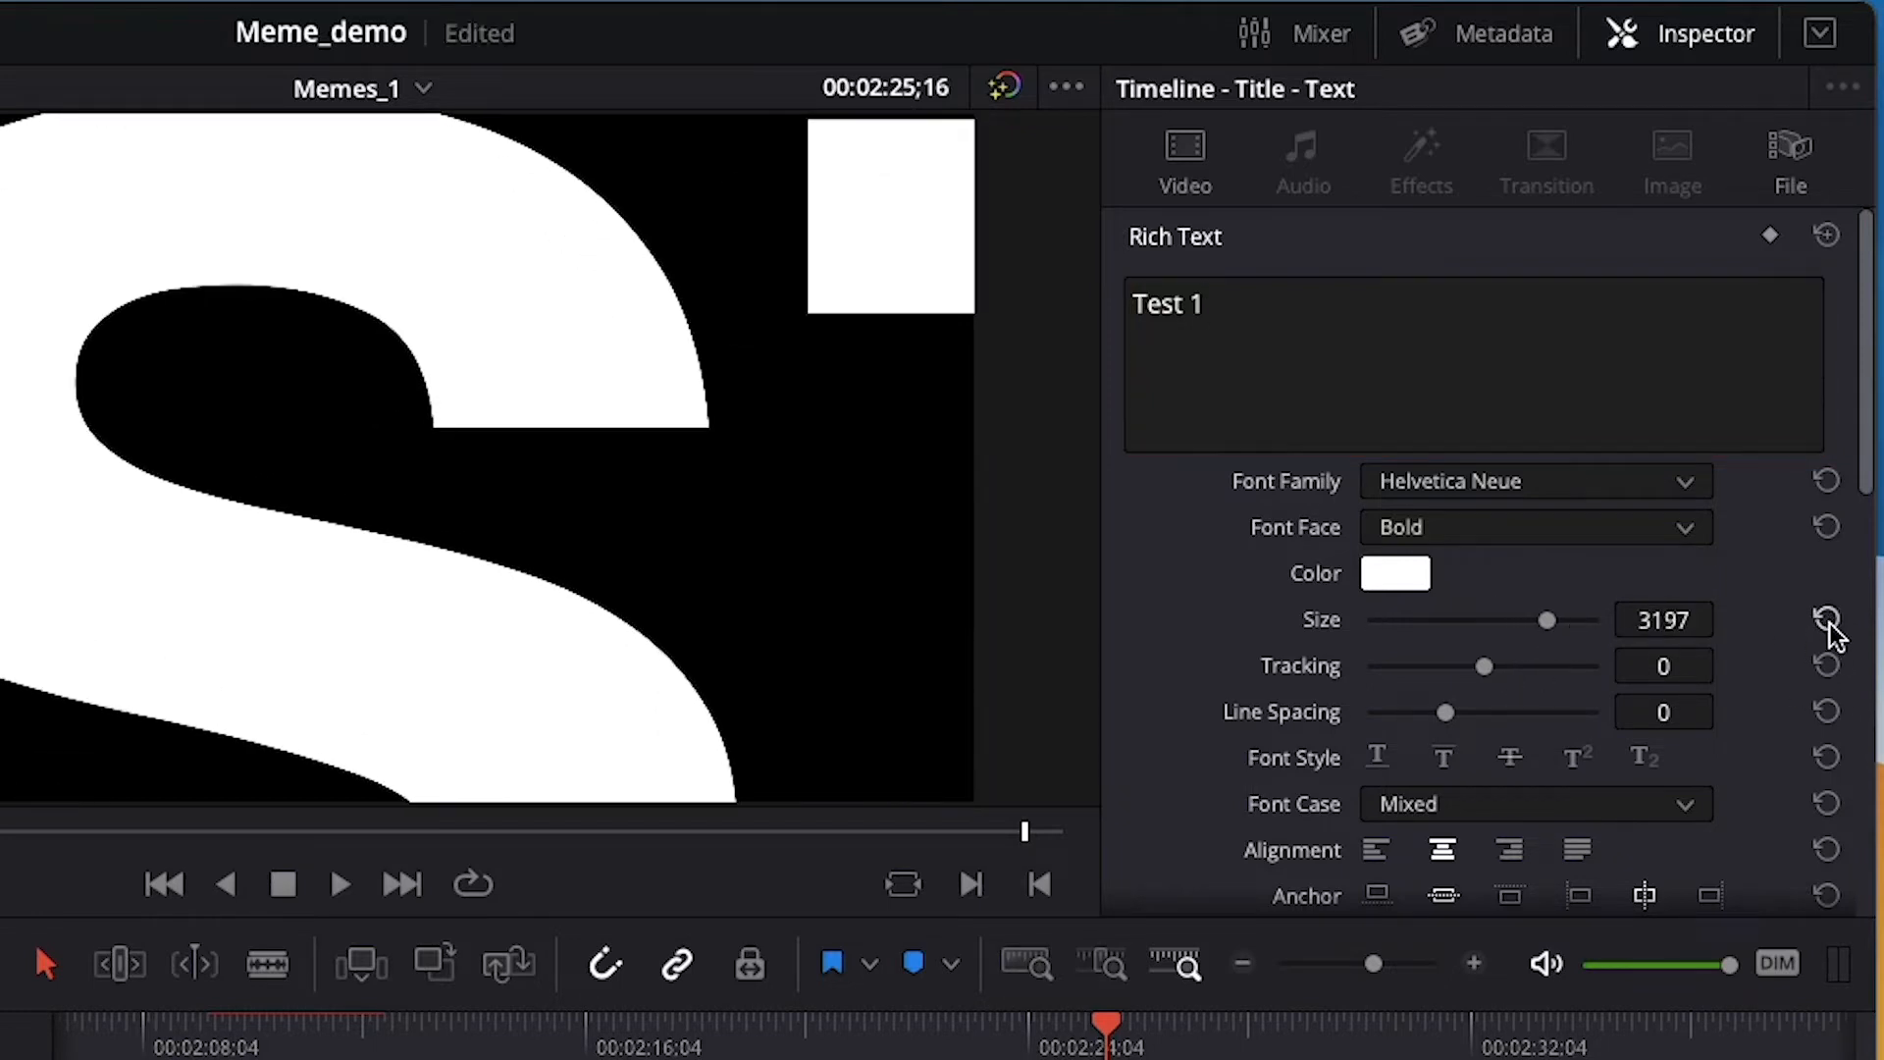
pyautogui.click(1831, 620)
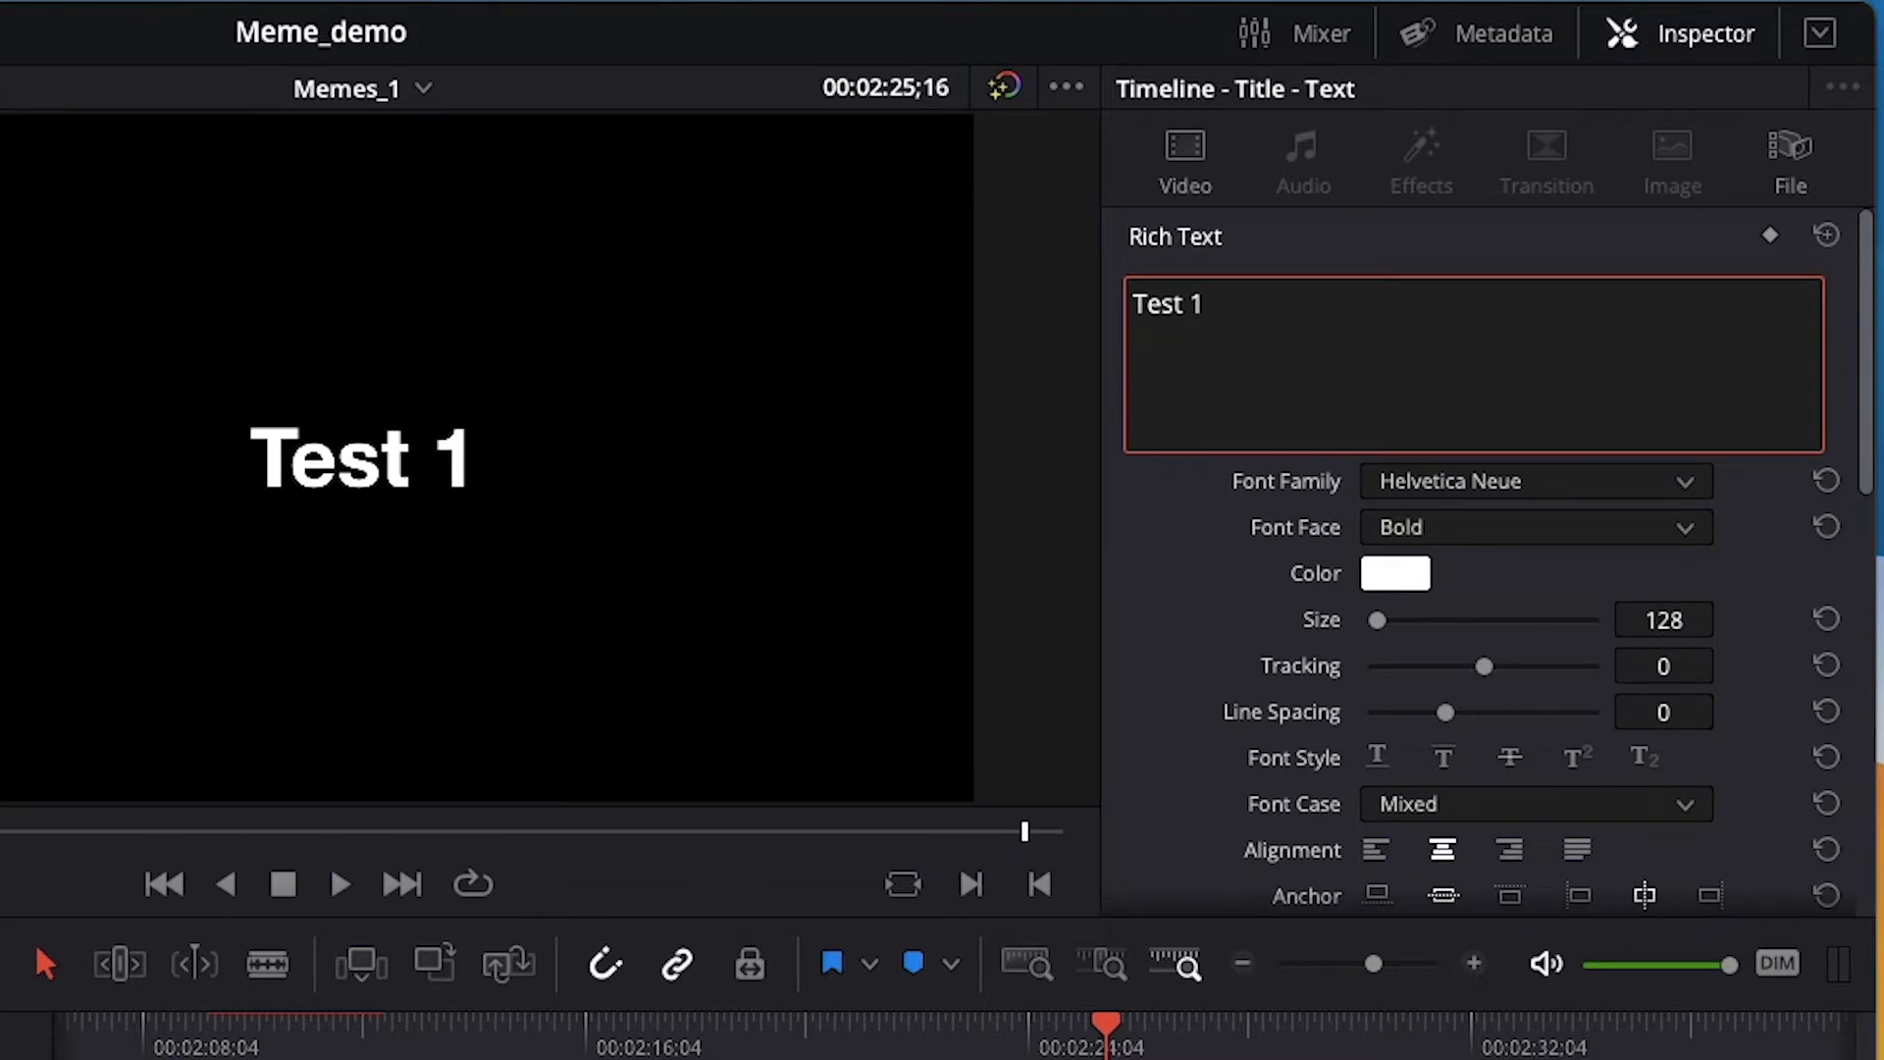
pyautogui.click(1522, 559)
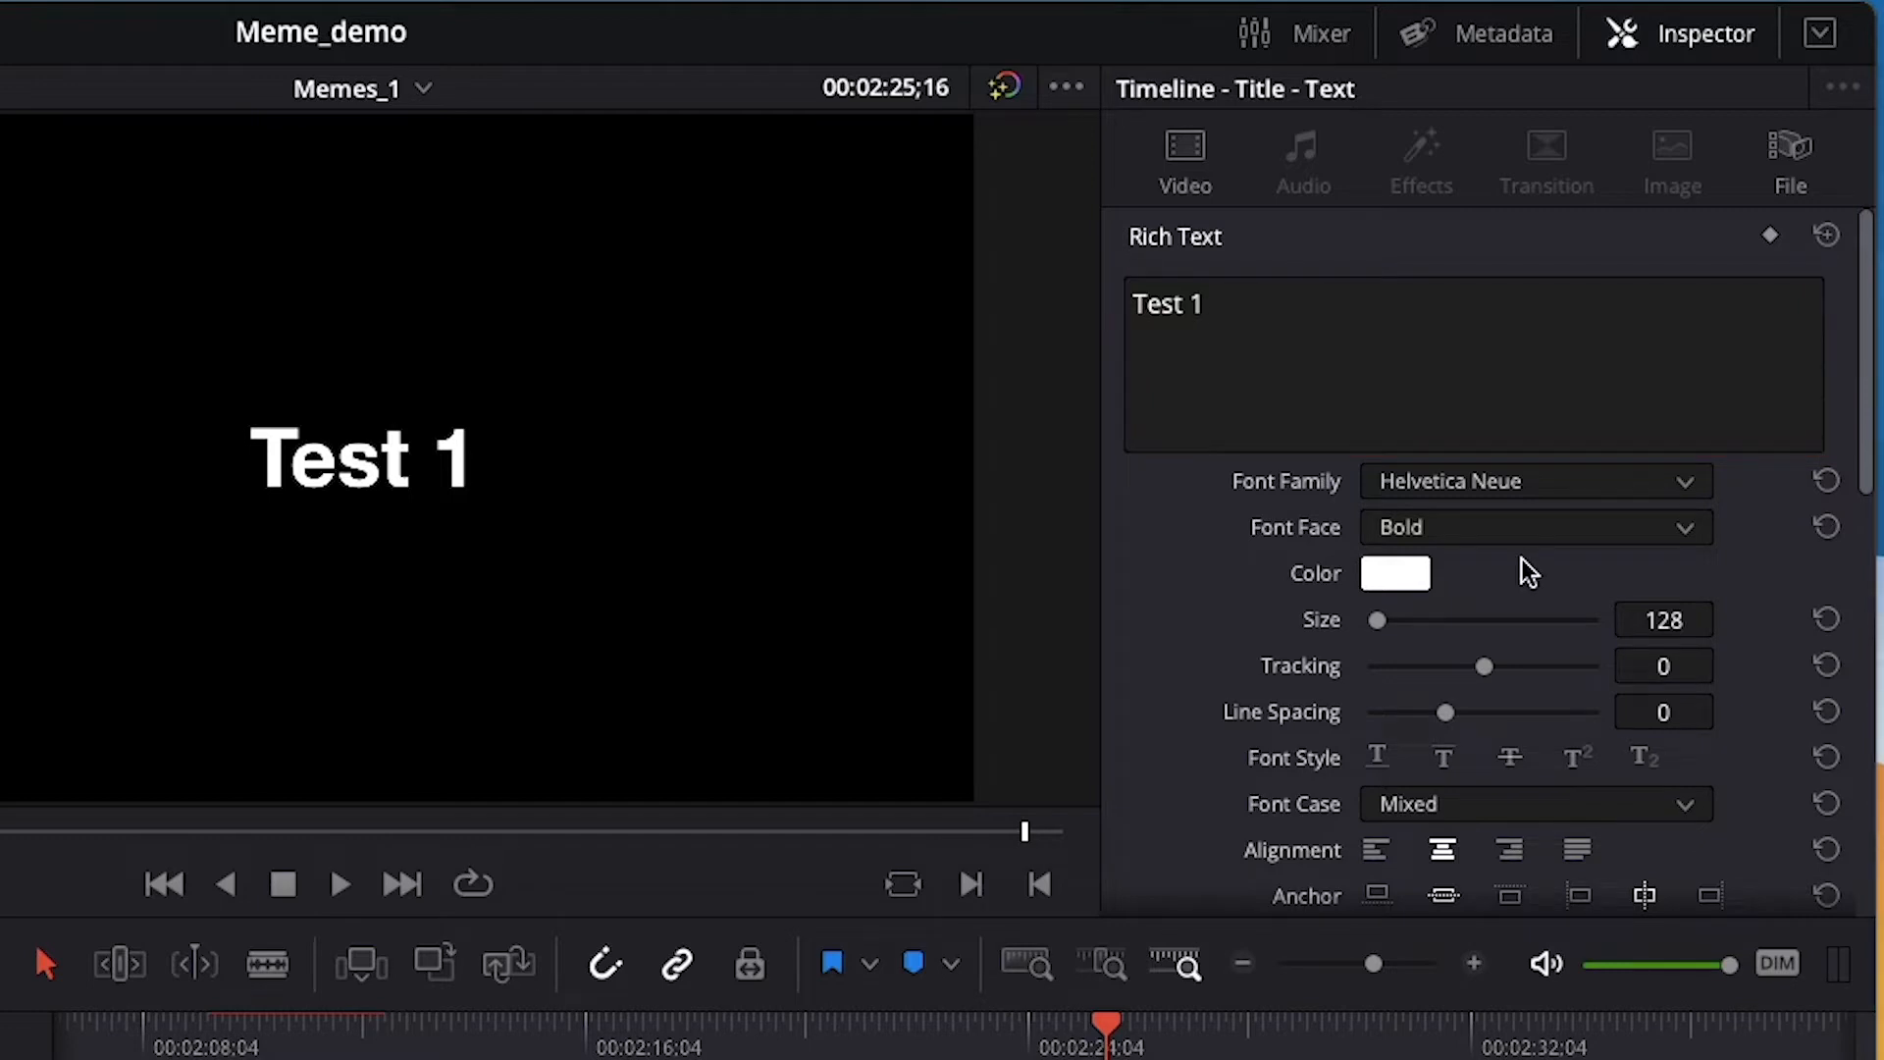
# Try a tracking value of 25 on the title and reset the tracking to its default.
pyautogui.moveTo(1437, 667); pyautogui.dragTo(1513, 671)
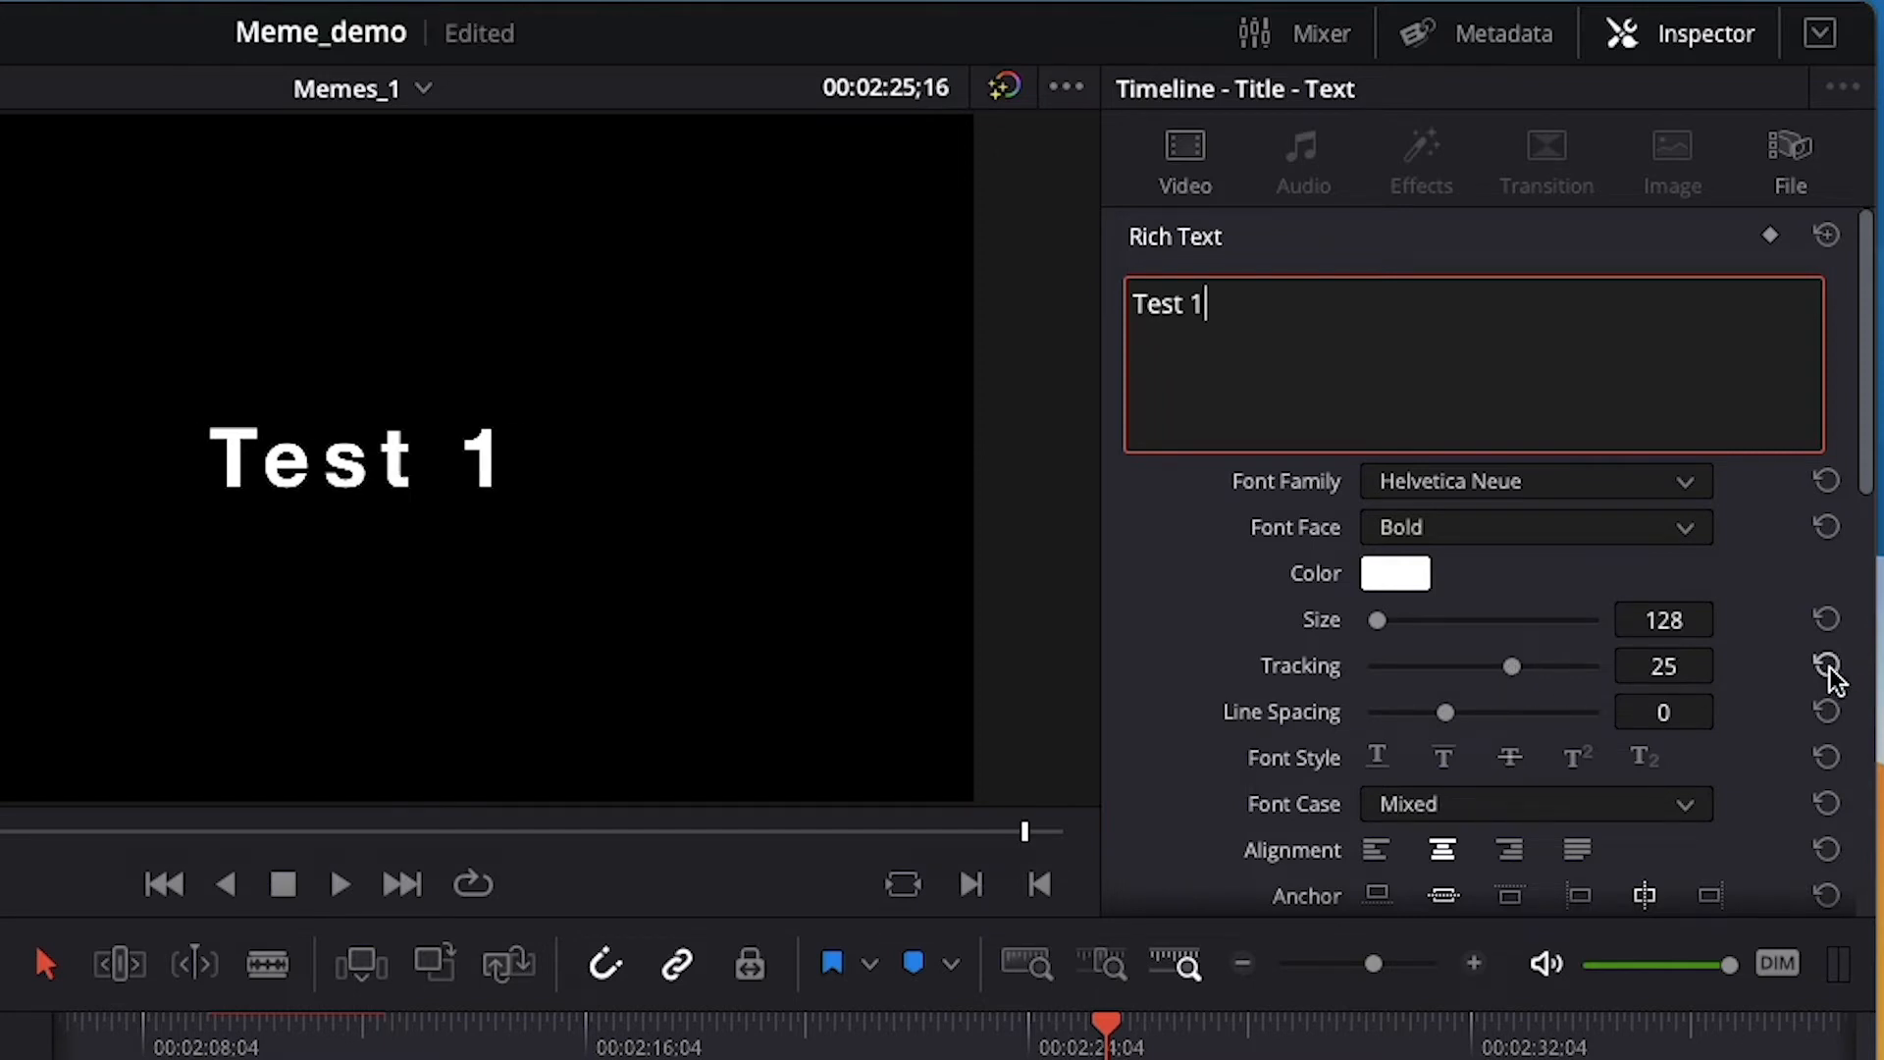
pyautogui.click(1826, 666)
# Try a line spacing of -92 on the title and add a second text line reading "TEST 1" below "Test 1".
pyautogui.moveTo(1447, 716); pyautogui.dragTo(1490, 724)
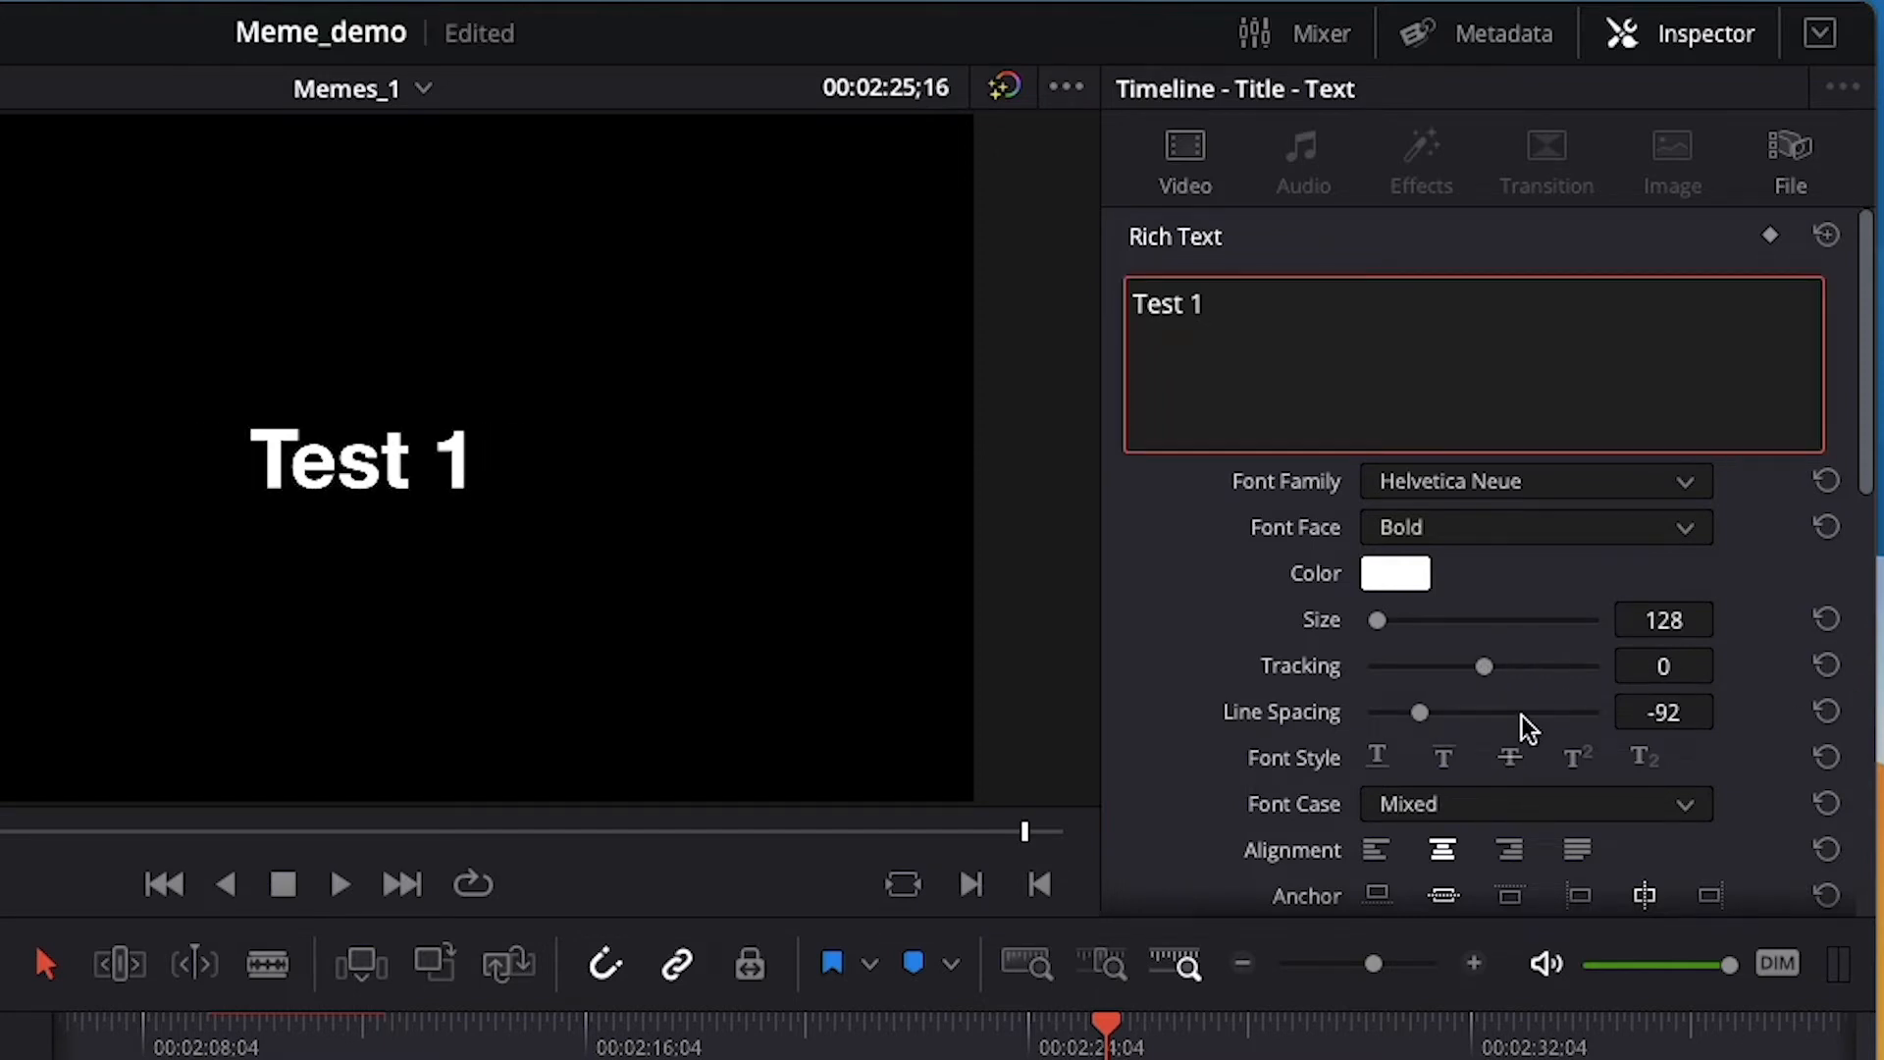
pyautogui.press('Return')
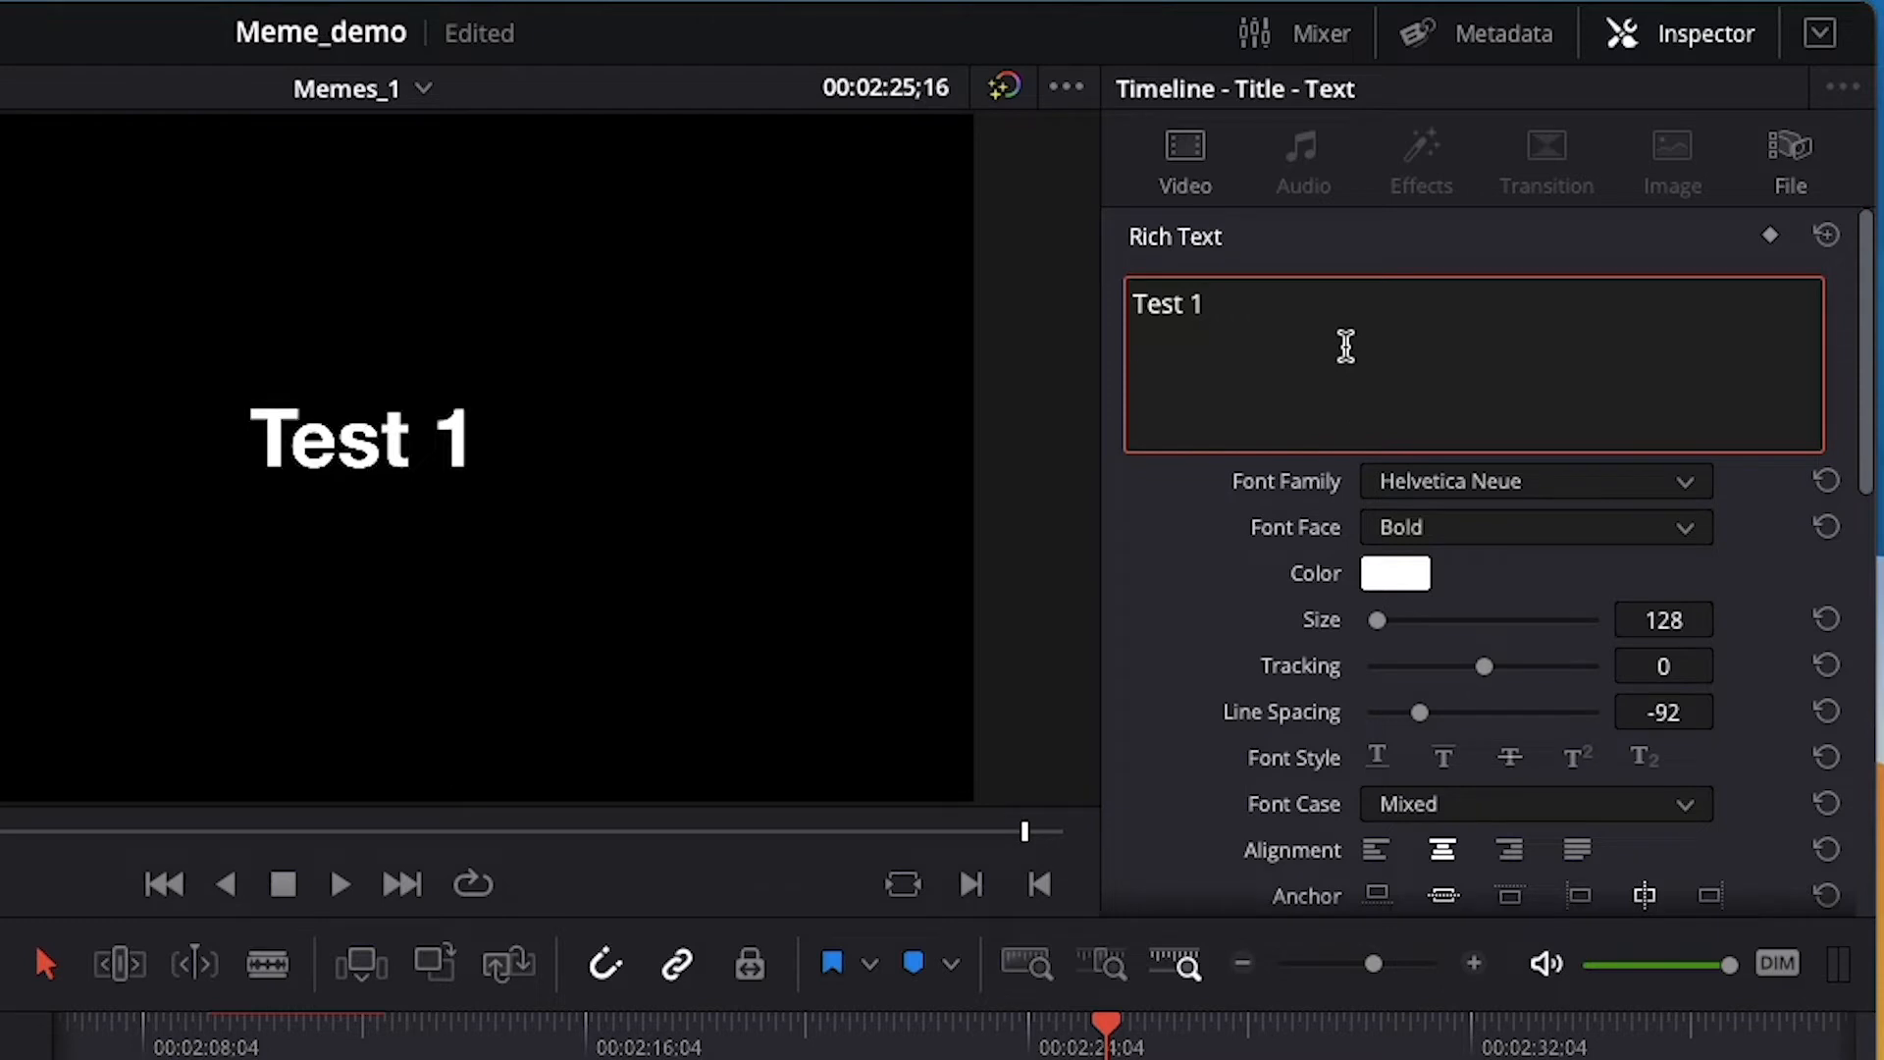
pyautogui.press('Return')
pyautogui.write('TEST')
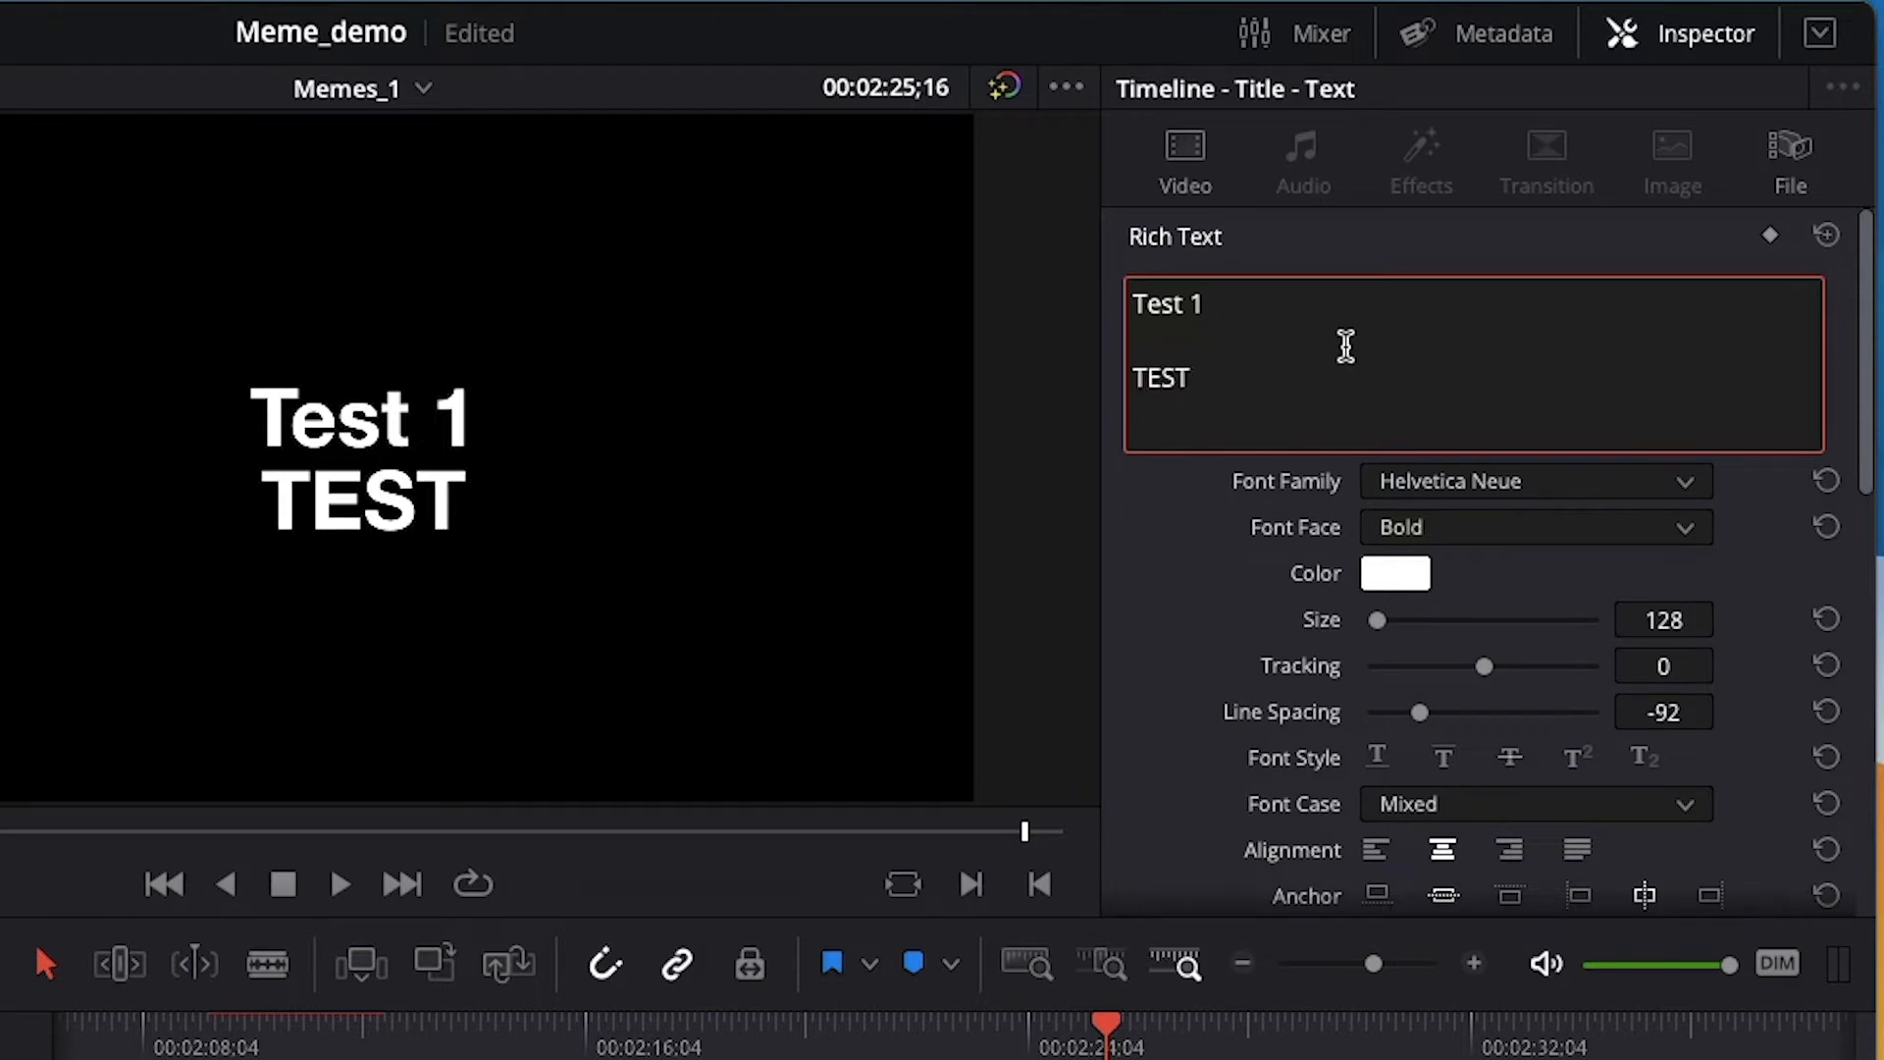
pyautogui.write(' 1')
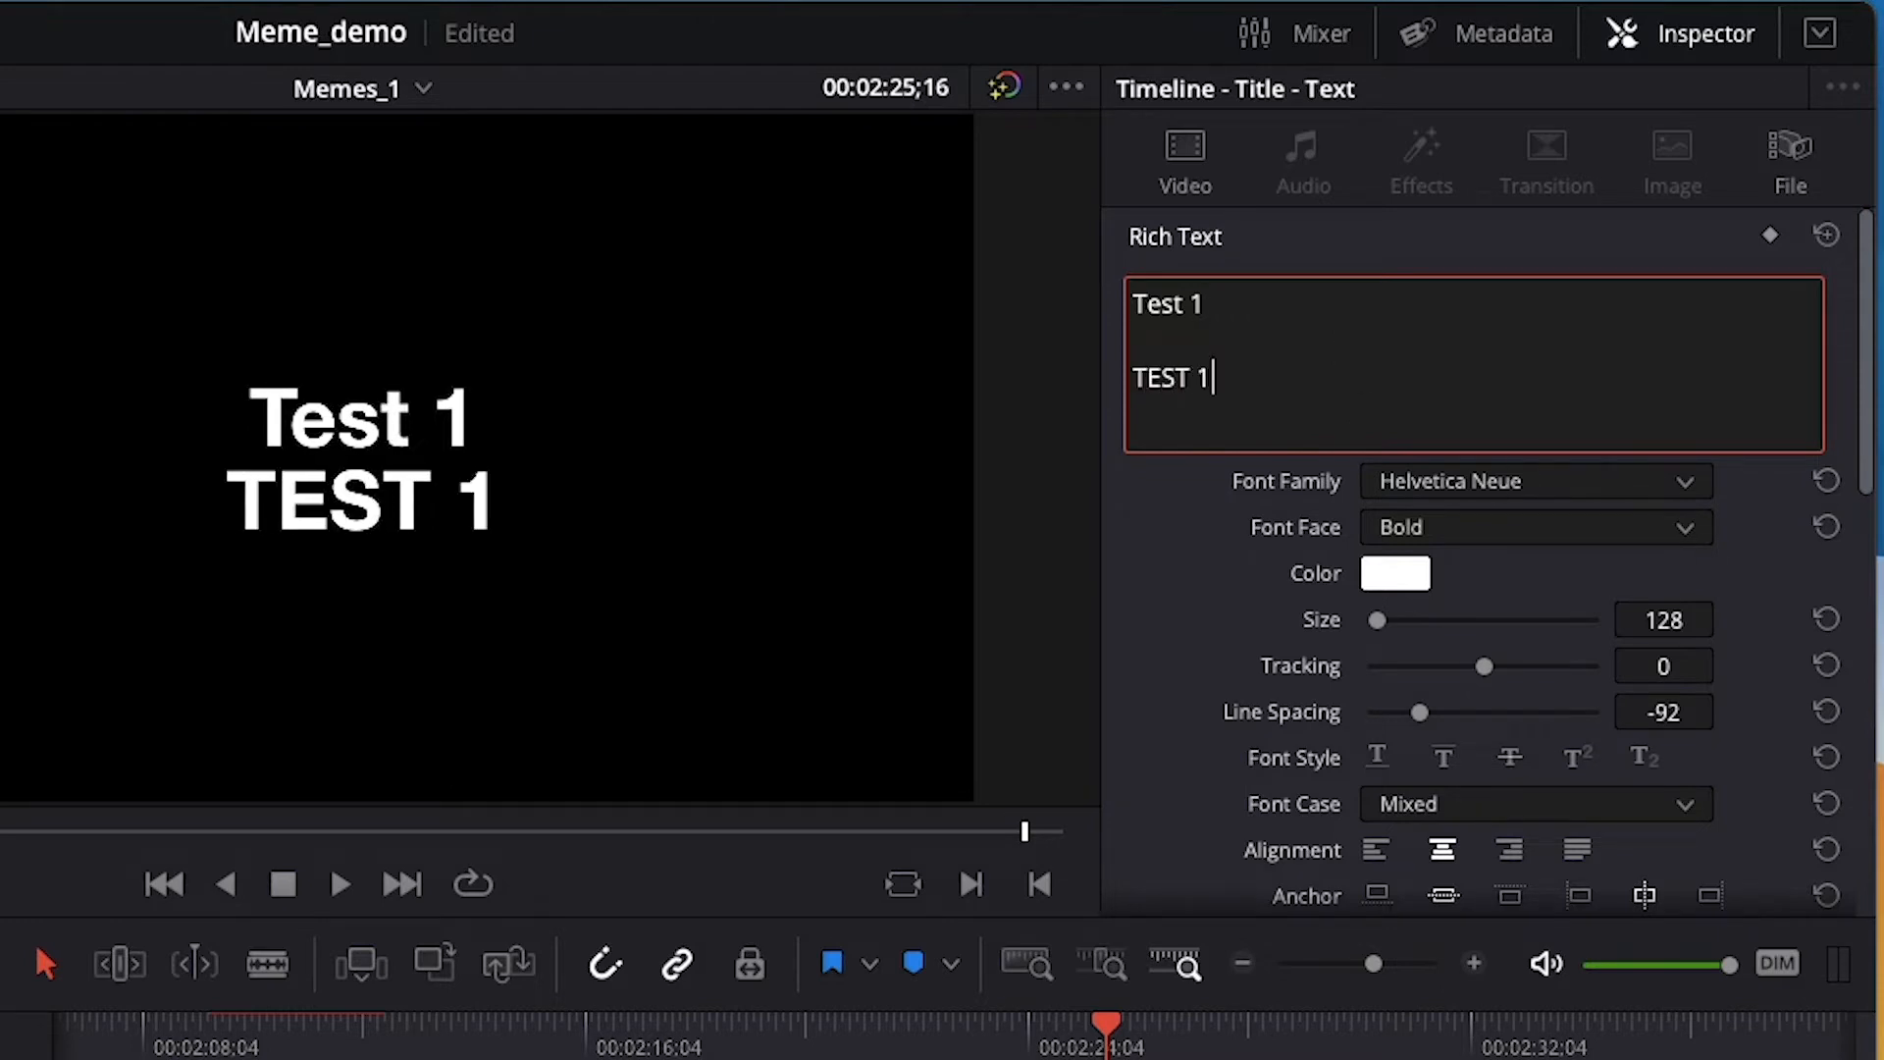
# Try a line spacing of -132, reset it to the default, and delete the second "TEST 1" line.
pyautogui.moveTo(1453, 710); pyautogui.dragTo(1405, 709)
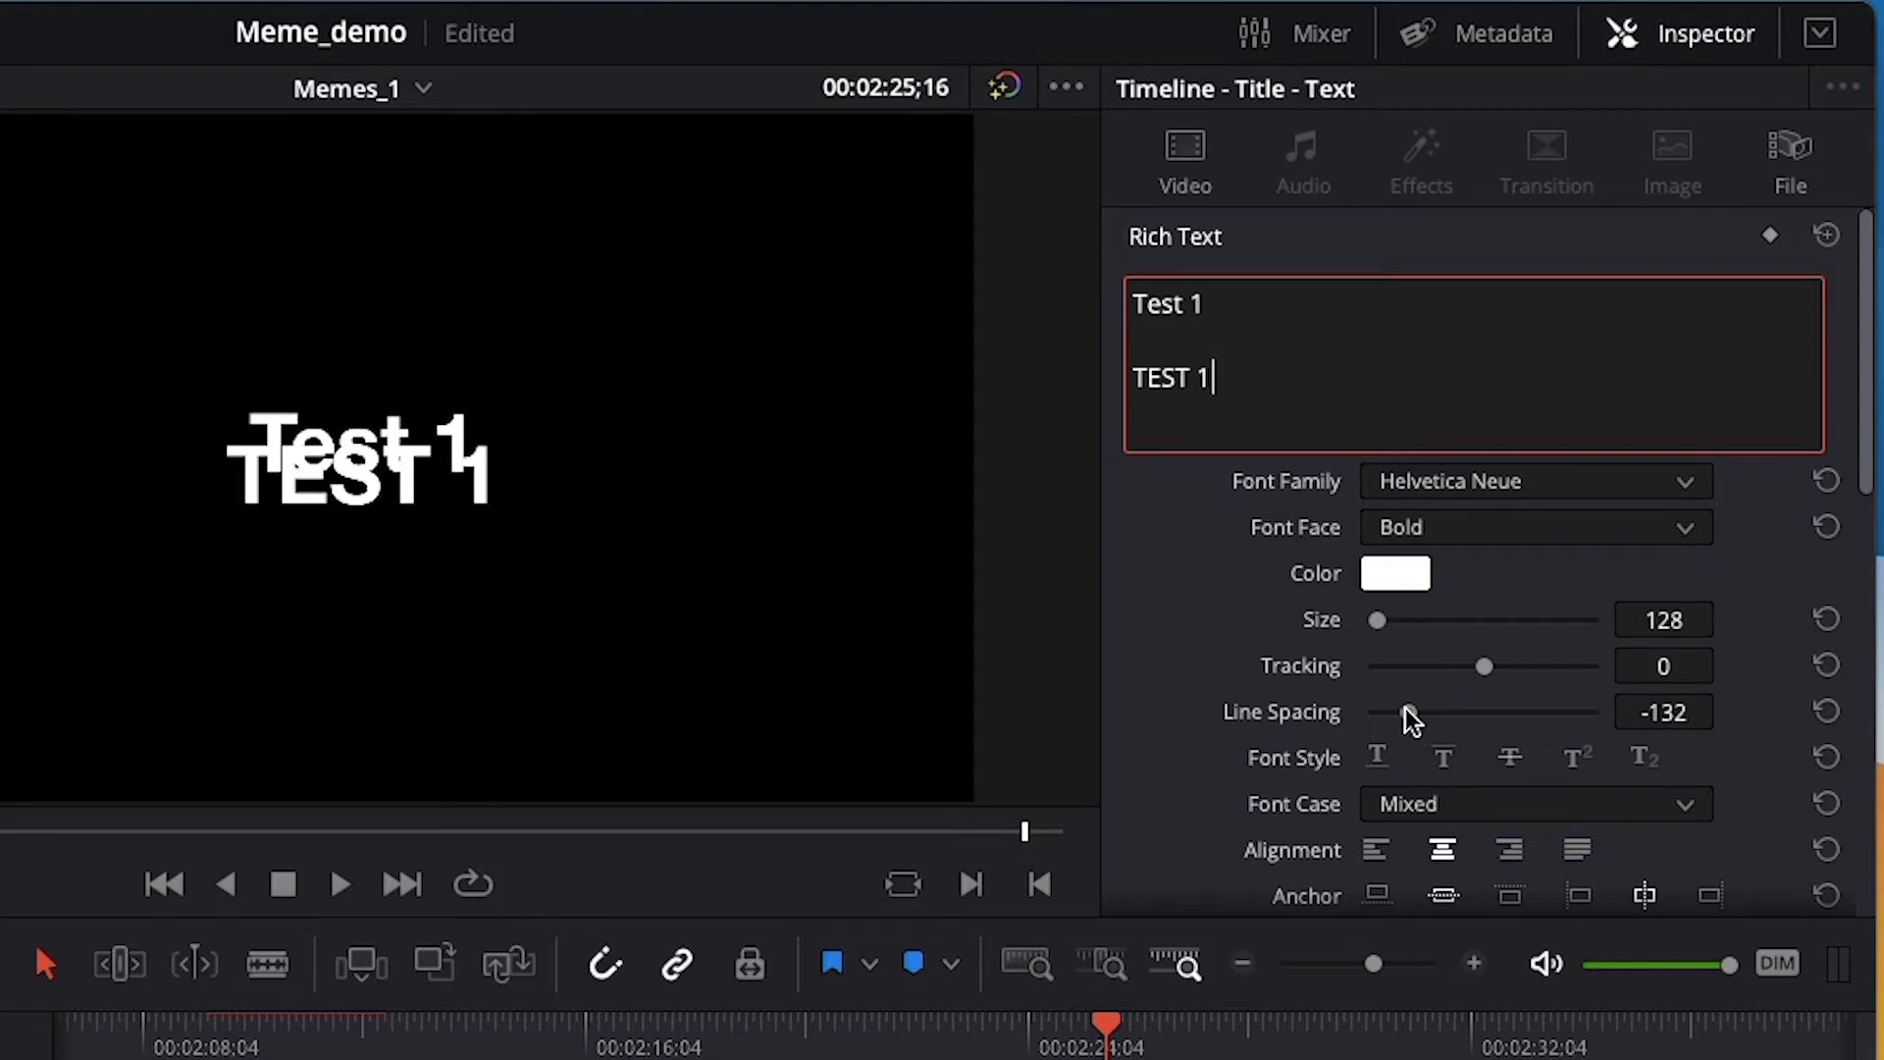
pyautogui.click(1827, 713)
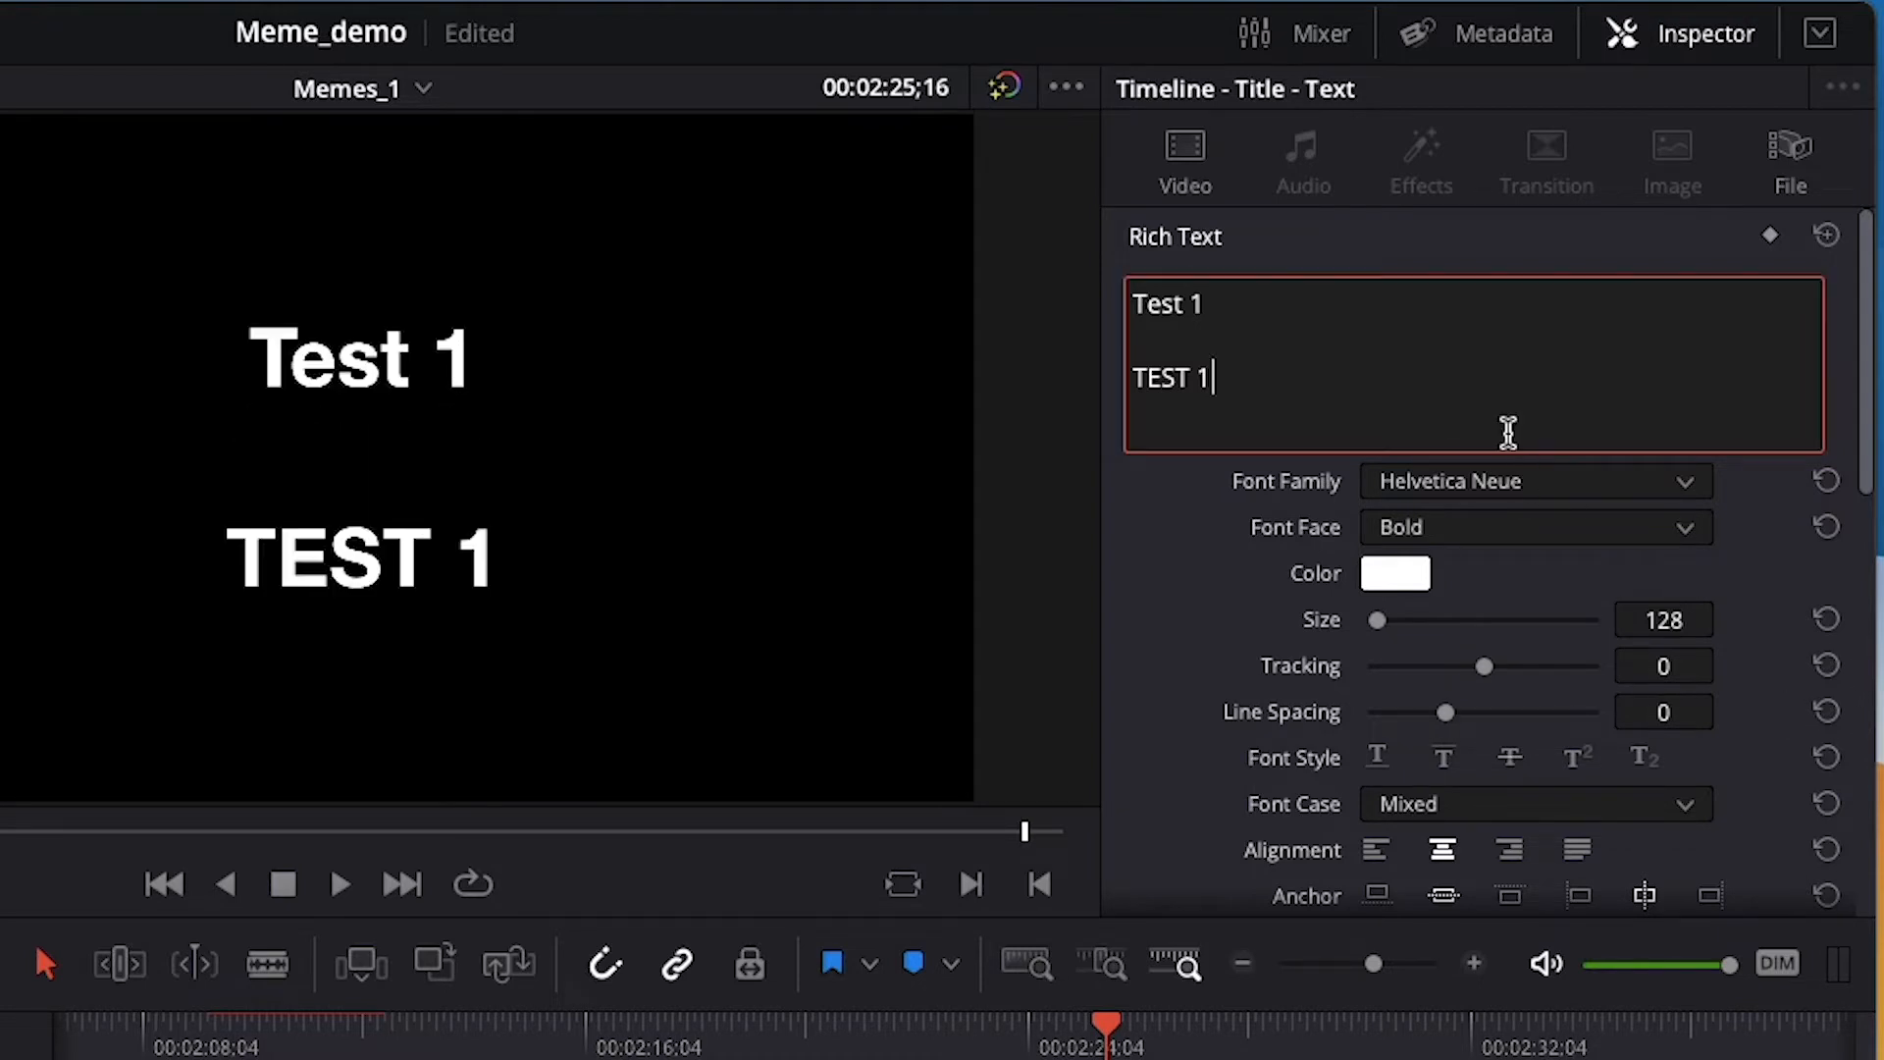
pyautogui.moveTo(1506, 429); pyautogui.dragTo(1256, 338)
pyautogui.press('BackSpace')
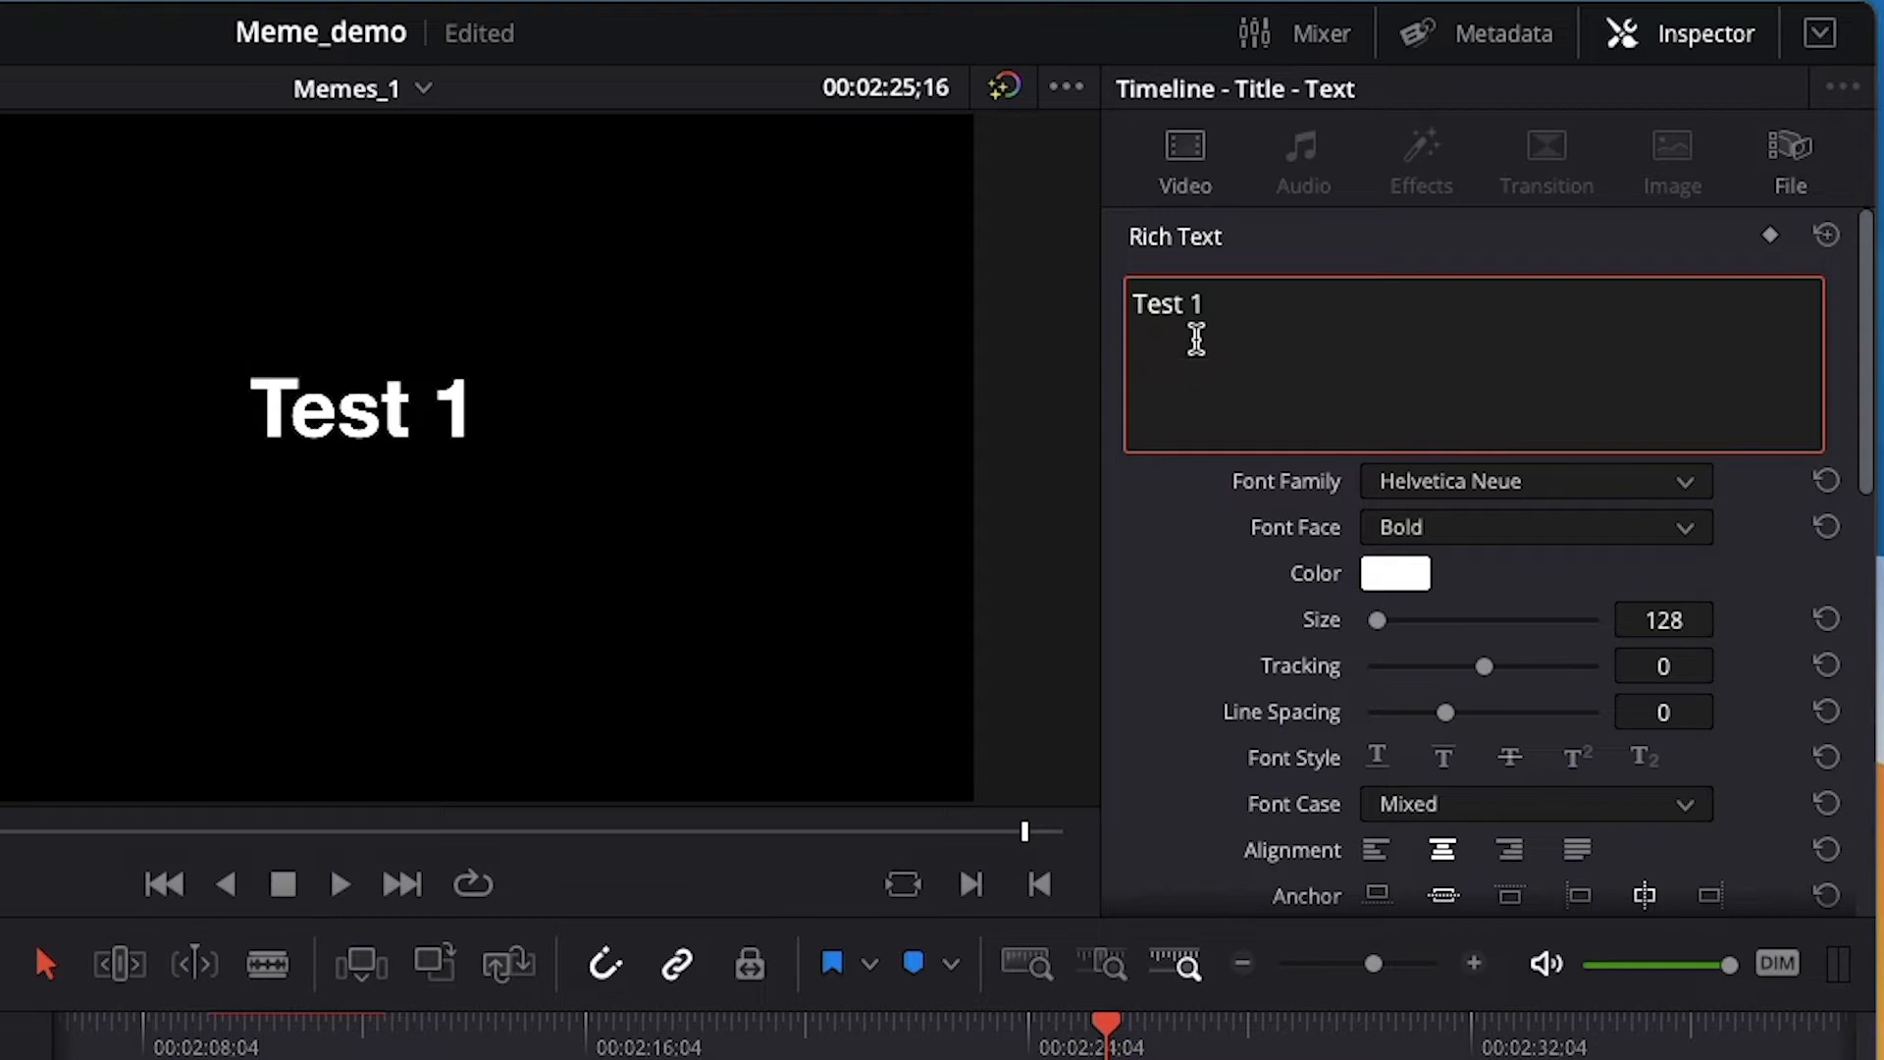
pyautogui.press('BackSpace')
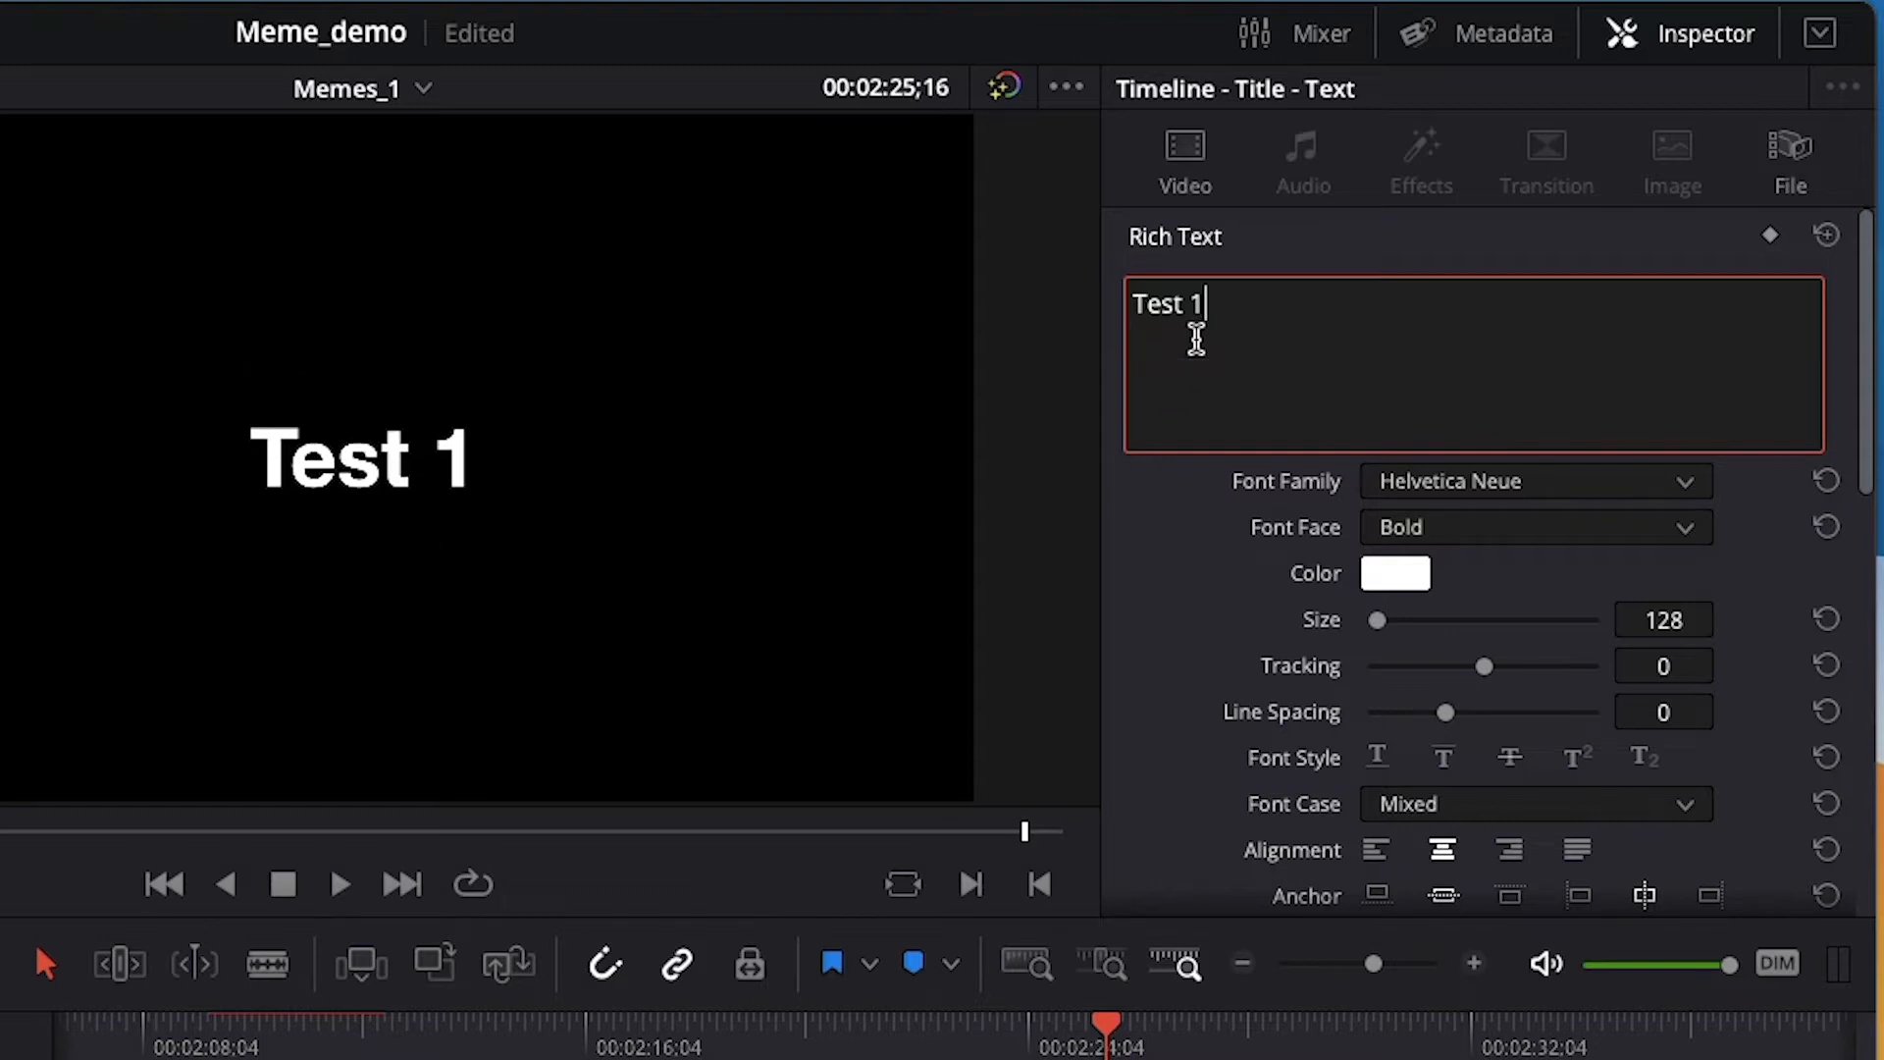
# Try the underline, overline and strikethrough font styles on the title, turning each one off again.
pyautogui.click(1380, 759)
pyautogui.click(1380, 759)
pyautogui.click(1442, 761)
pyautogui.click(1441, 760)
pyautogui.click(1508, 769)
pyautogui.click(1516, 770)
# Enlarge the title's text to a size of about 401.
pyautogui.scroll(-3, 1527, 783)
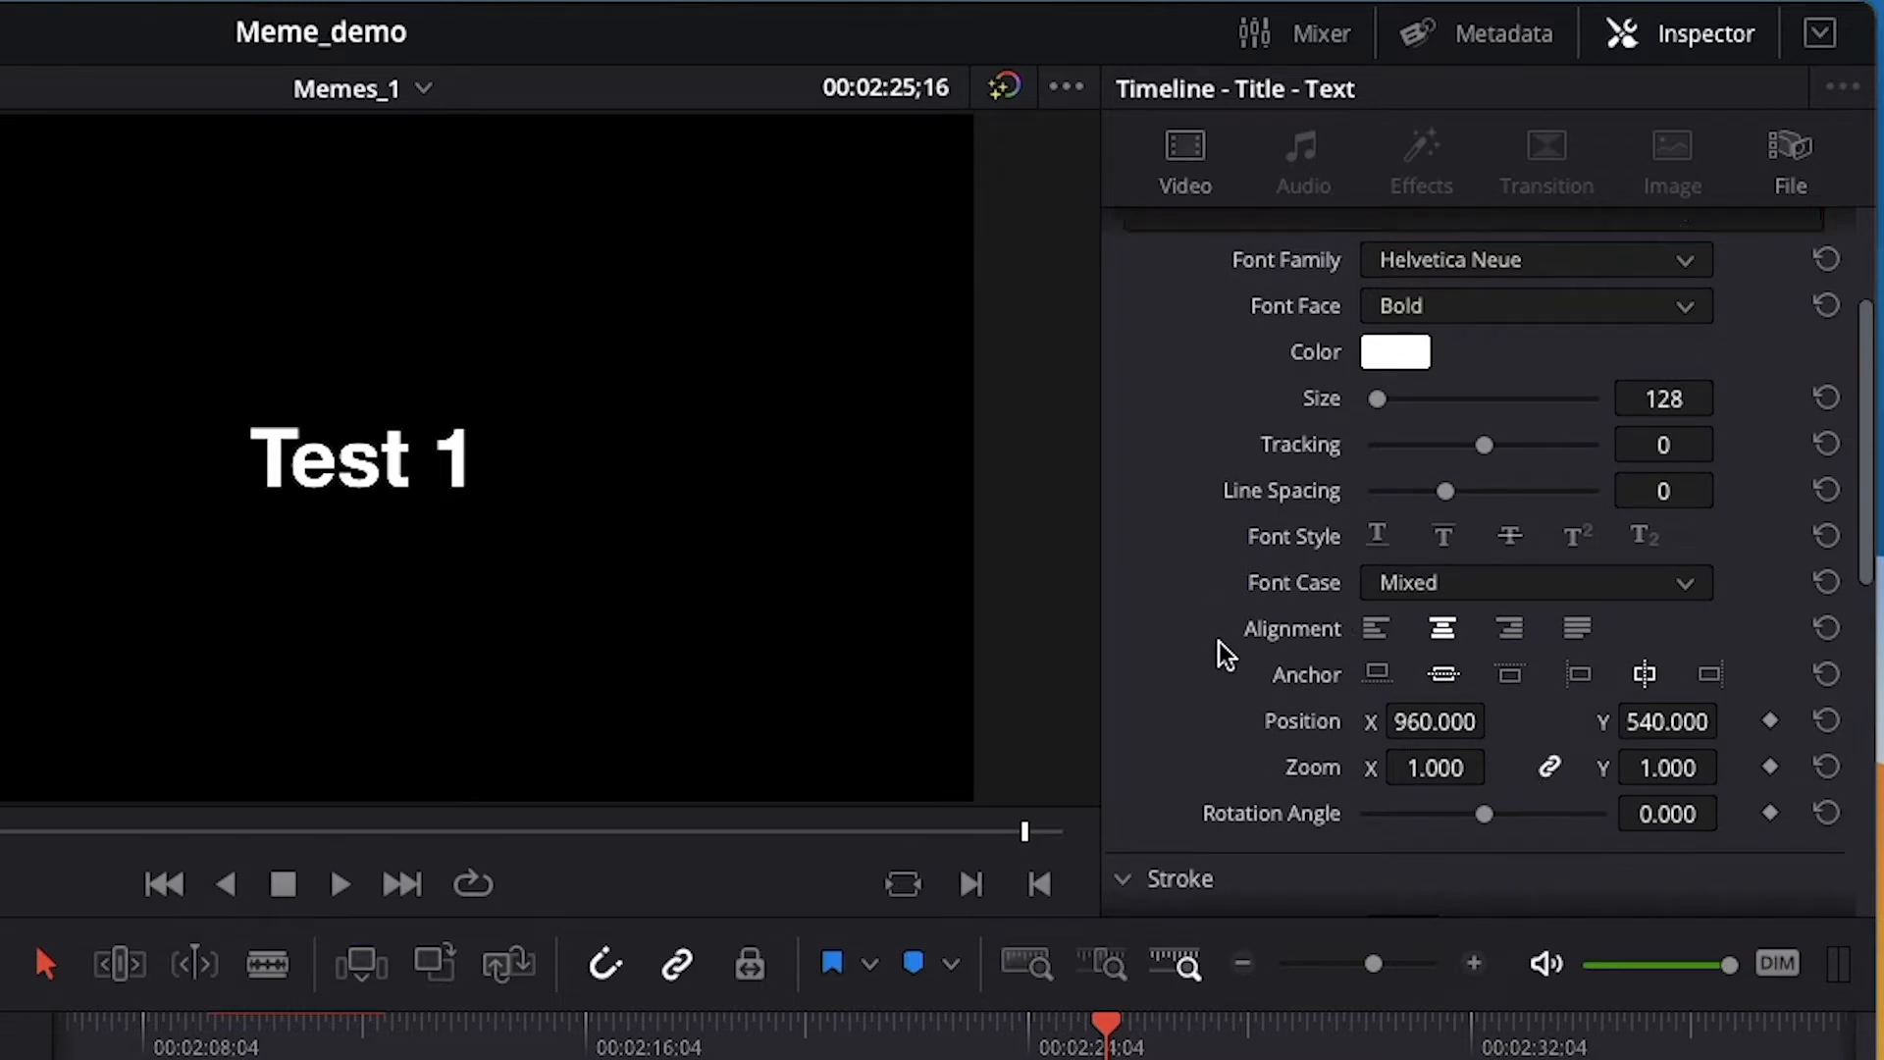
pyautogui.click(1415, 582)
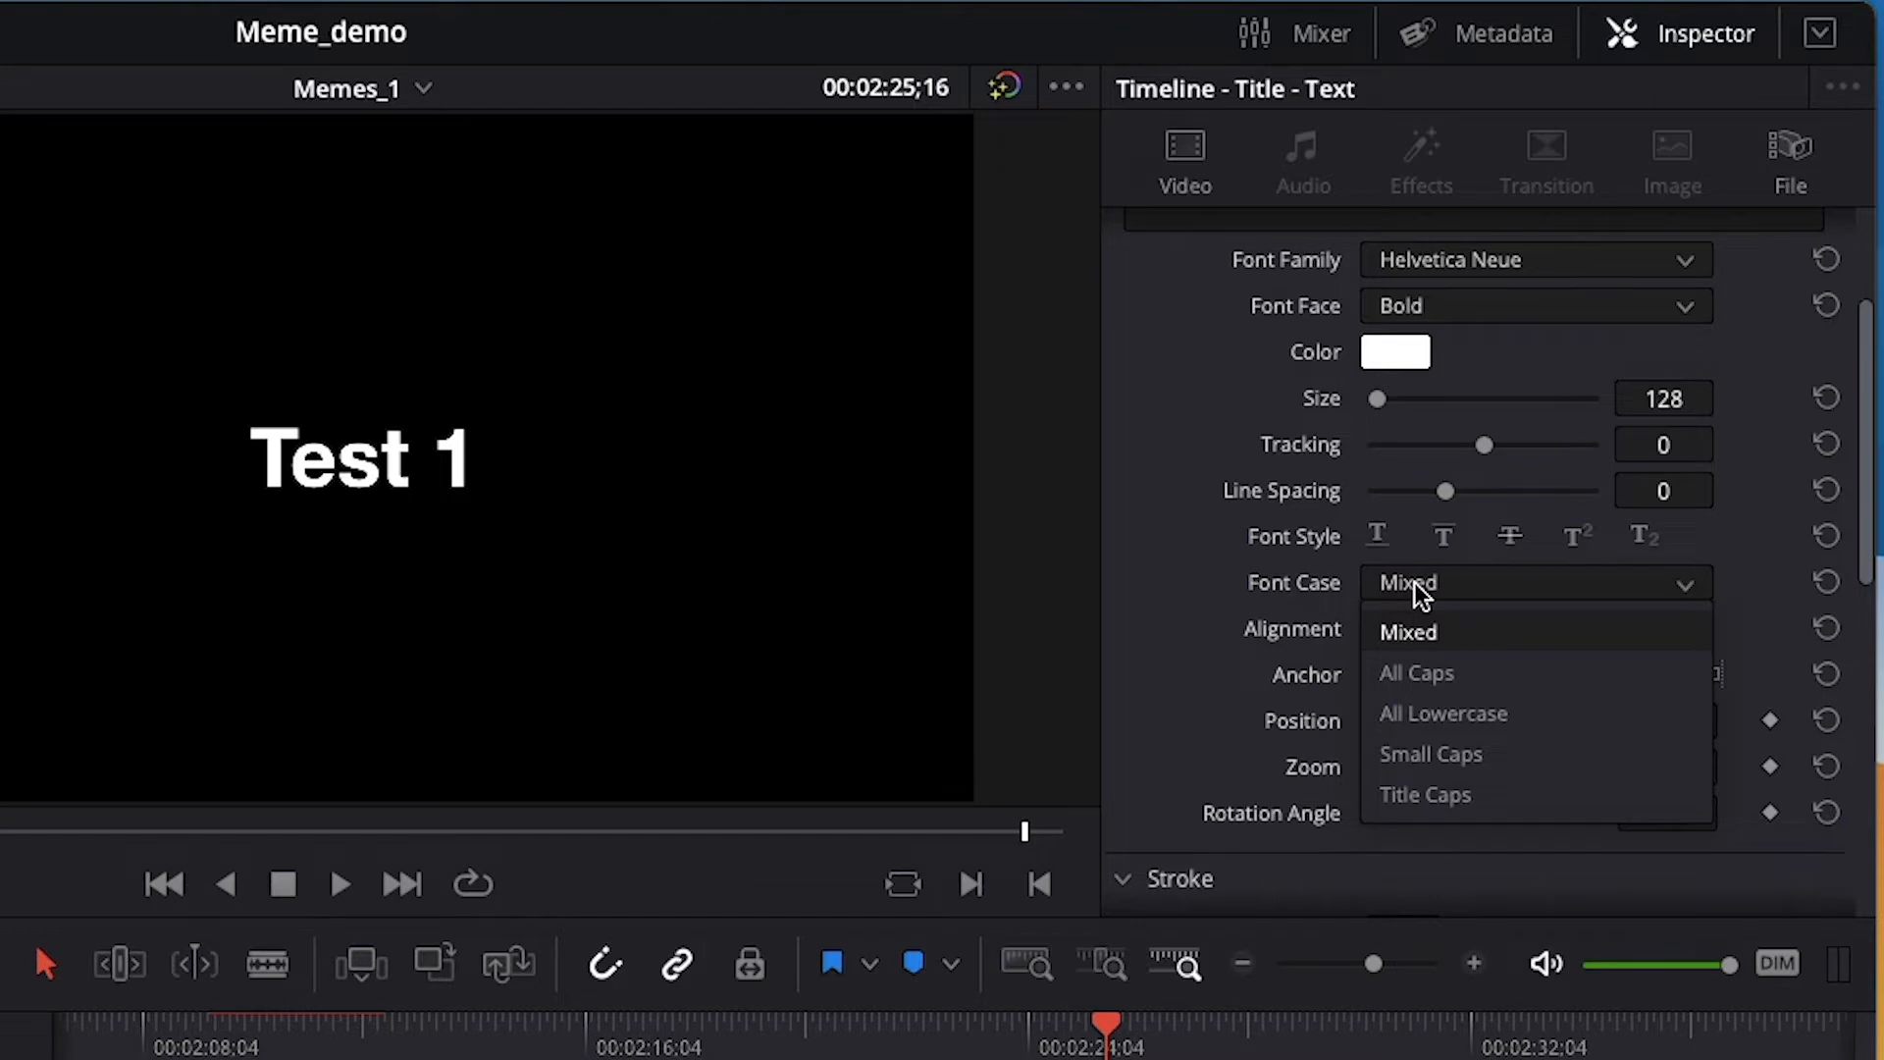
pyautogui.click(1423, 402)
pyautogui.moveTo(1423, 403)
pyautogui.mouseDown()
pyautogui.moveTo(1435, 390)
pyautogui.moveTo(1388, 398)
pyautogui.mouseUp()
# Try the All Caps, All Lowercase and Small Caps font cases on the title and return it to Mixed.
pyautogui.click(1466, 586)
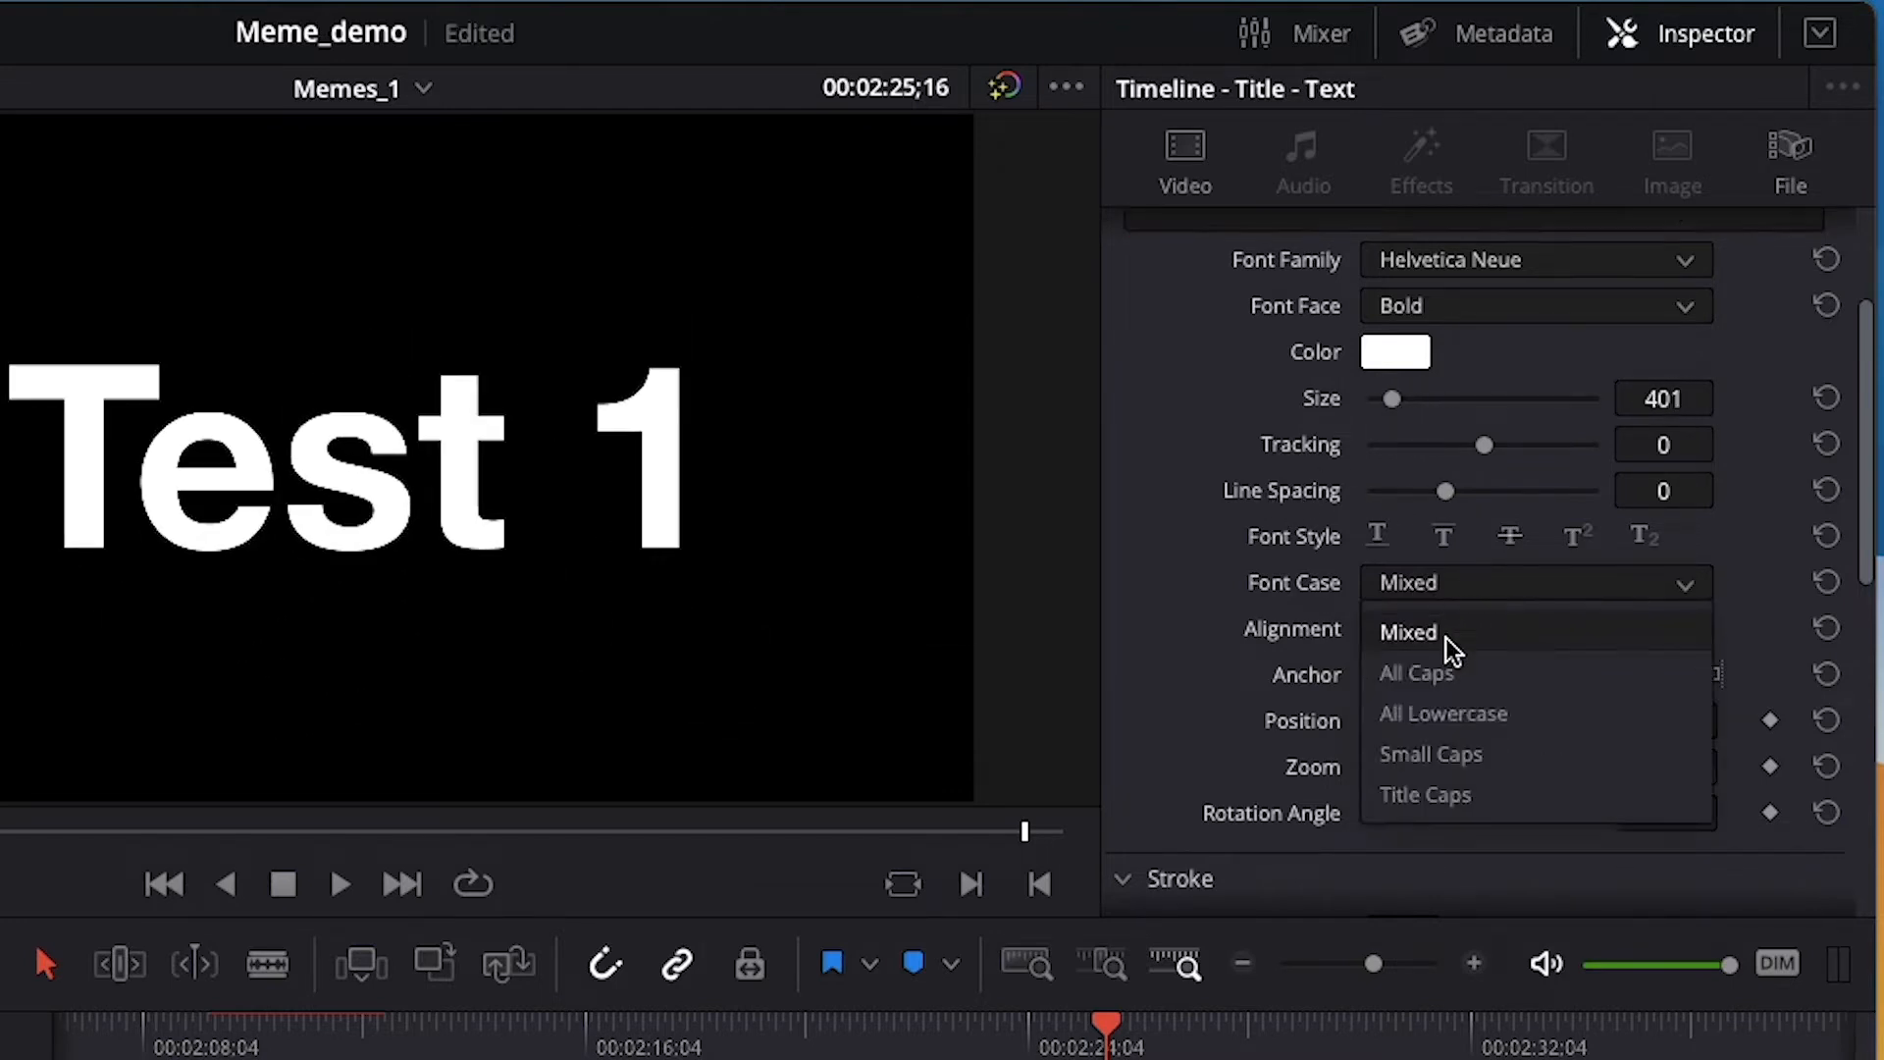
pyautogui.click(1447, 668)
pyautogui.click(1436, 585)
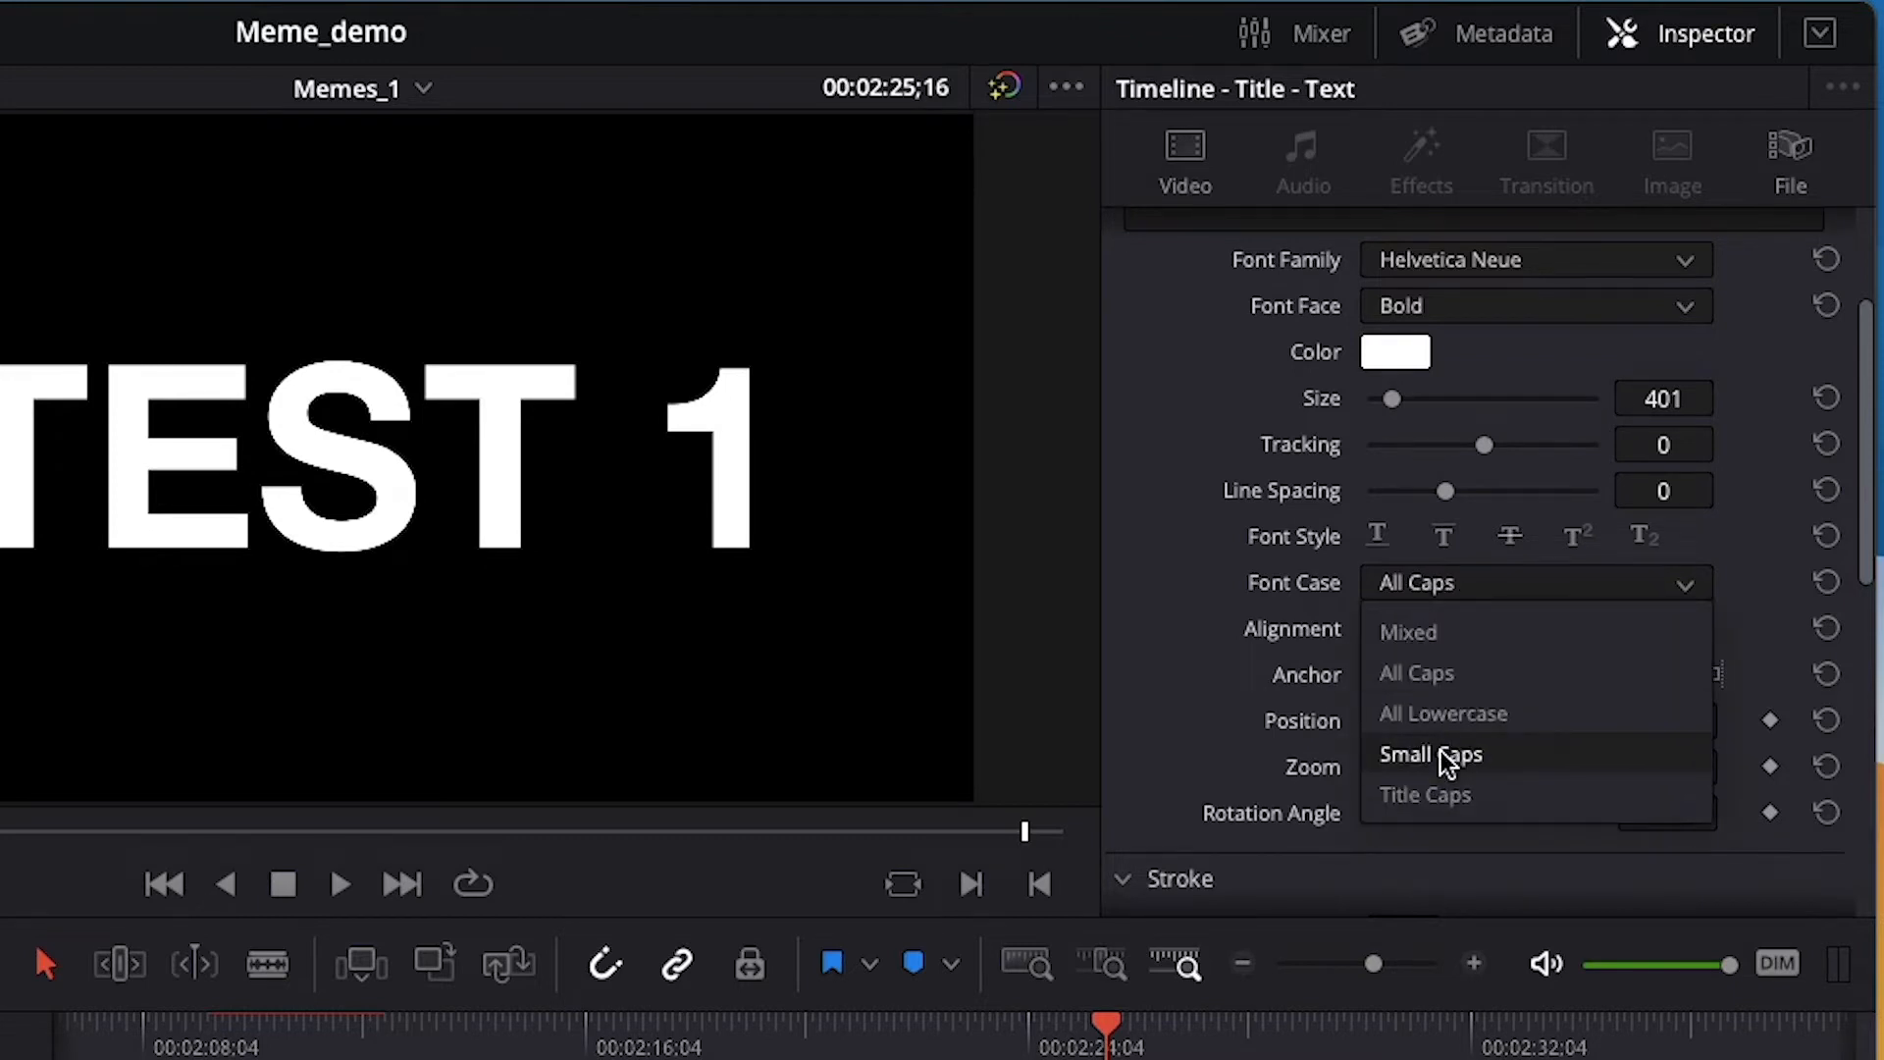
pyautogui.click(1441, 714)
pyautogui.click(1476, 589)
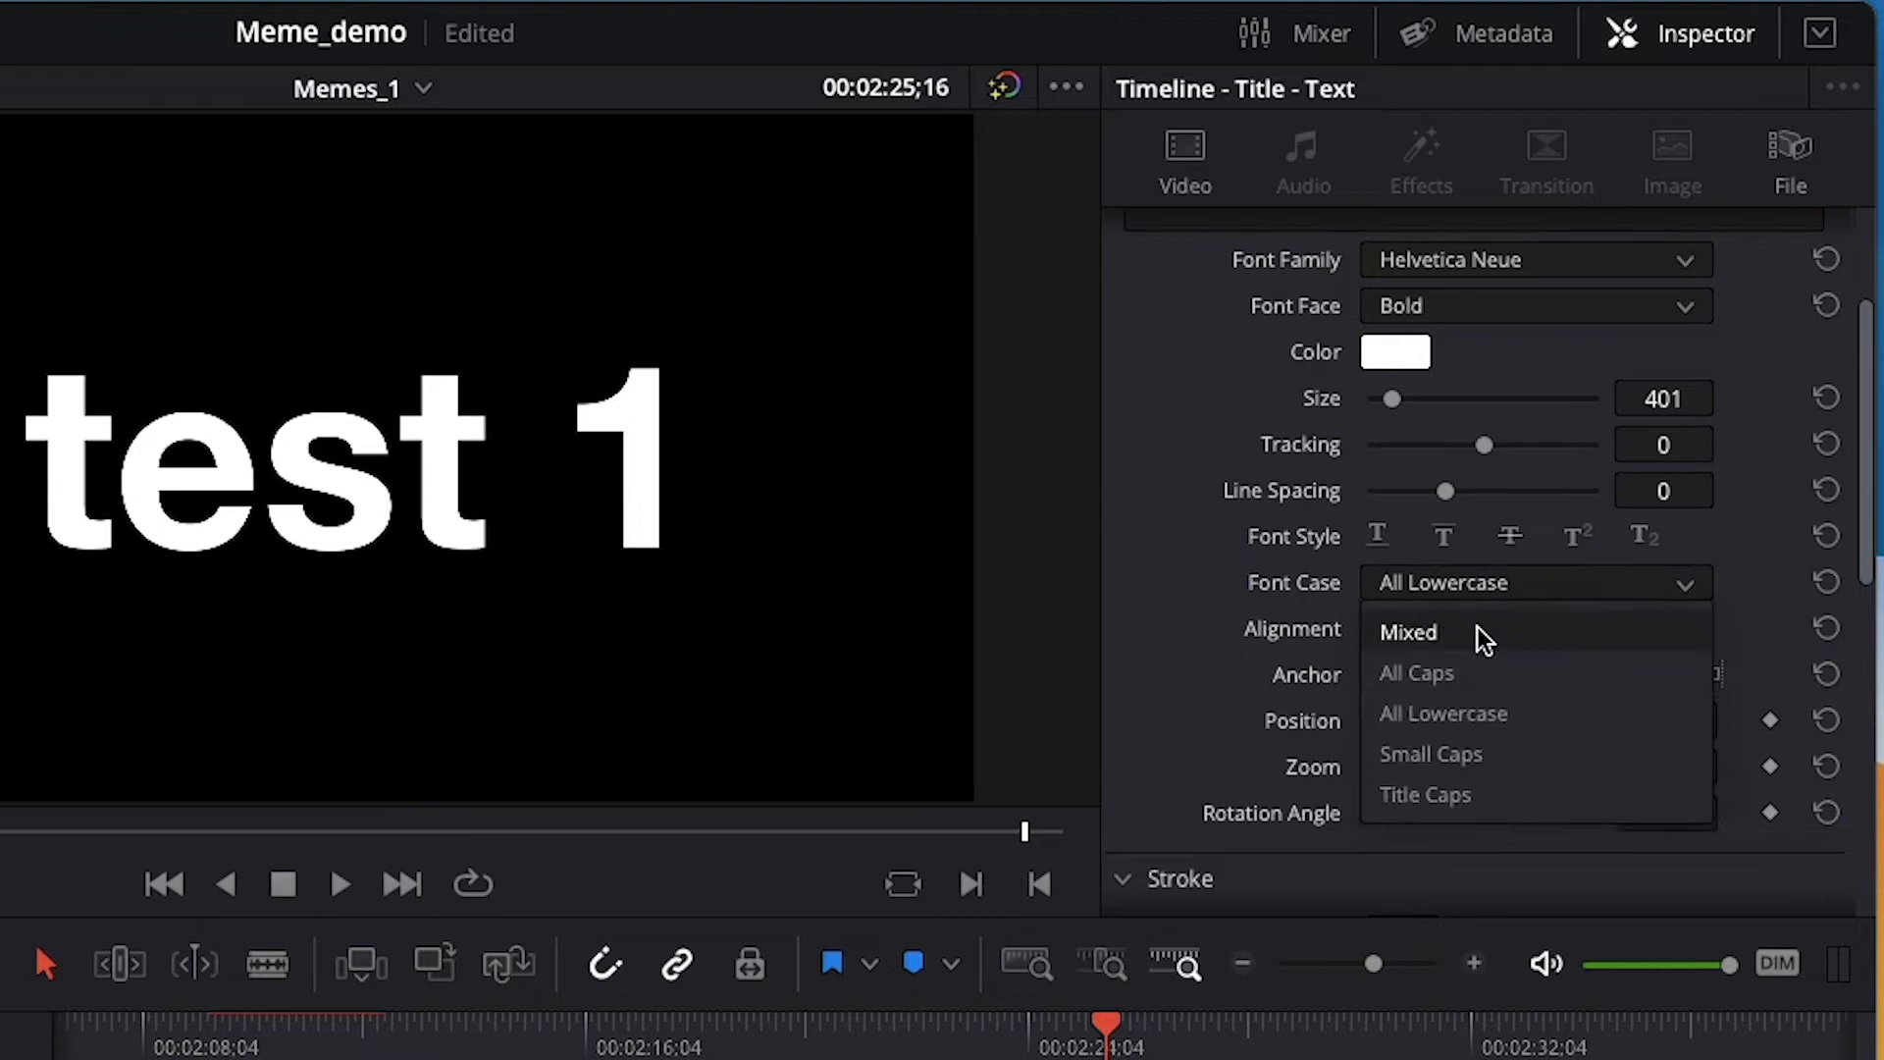
pyautogui.click(1469, 741)
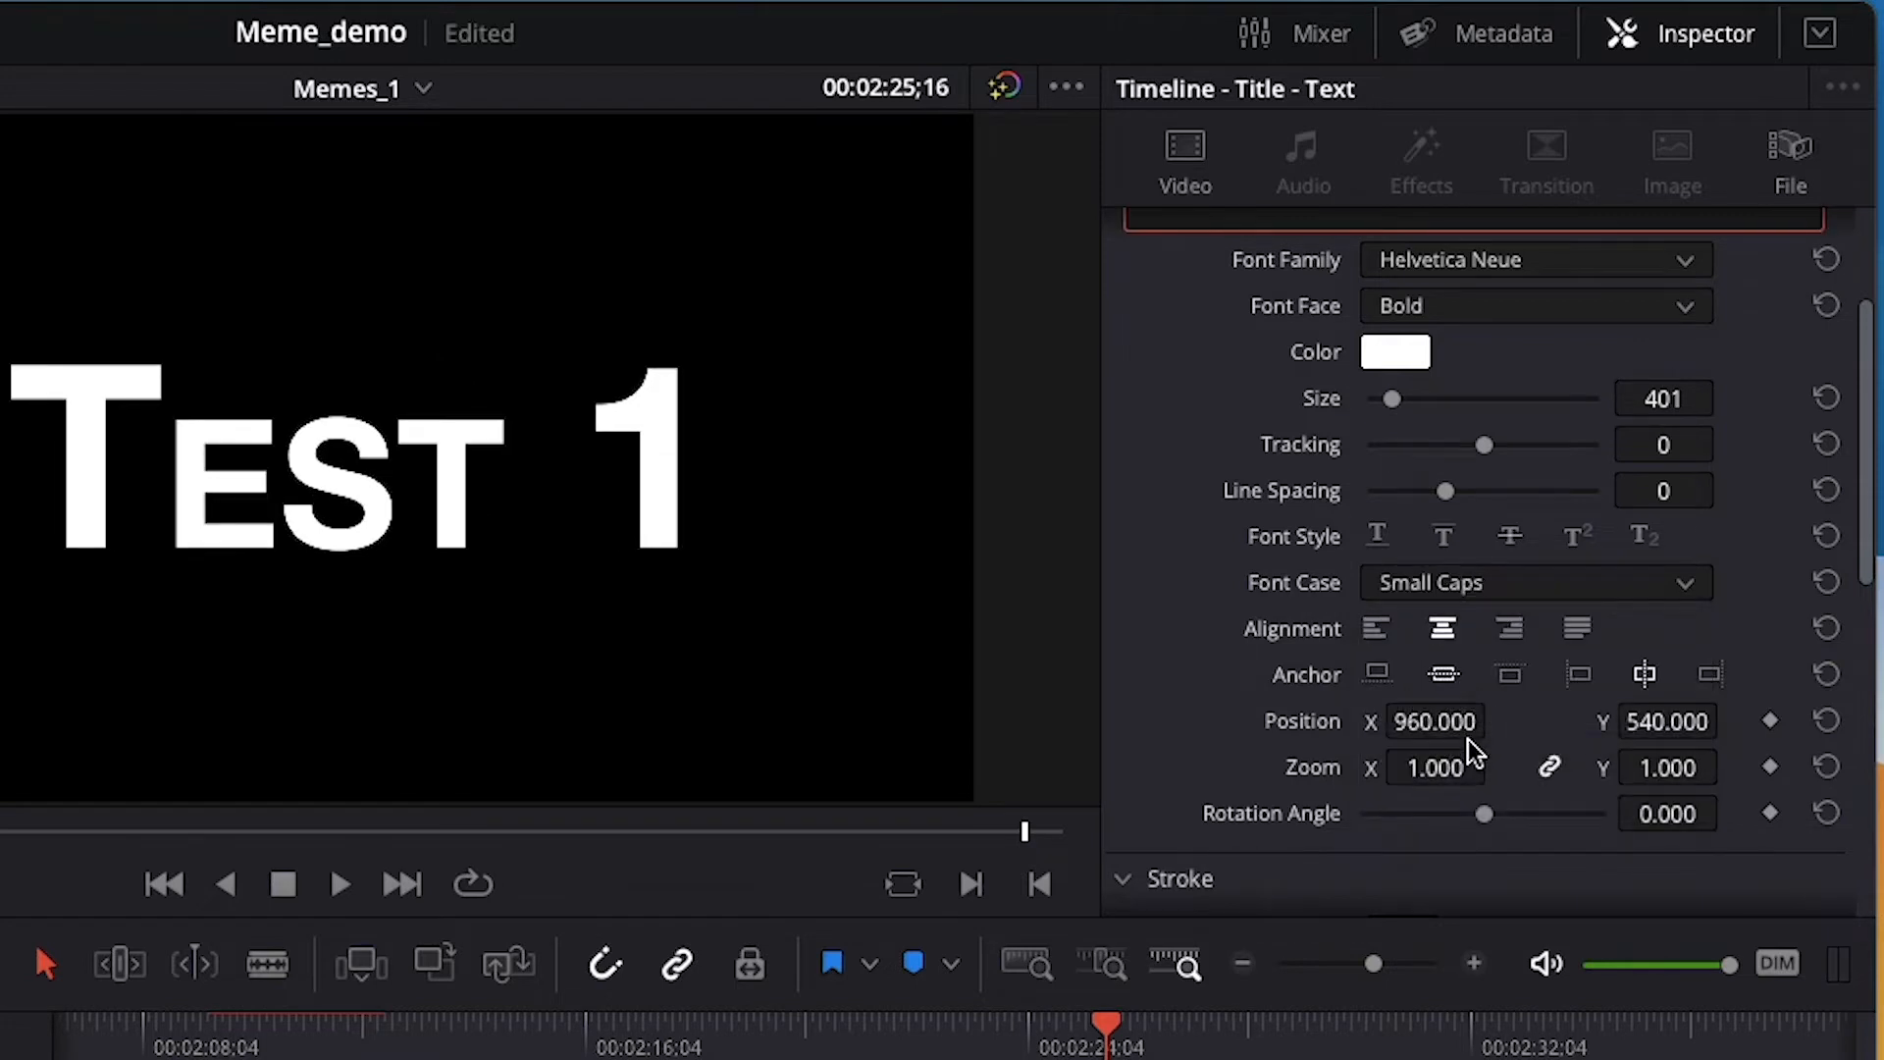
pyautogui.click(1505, 593)
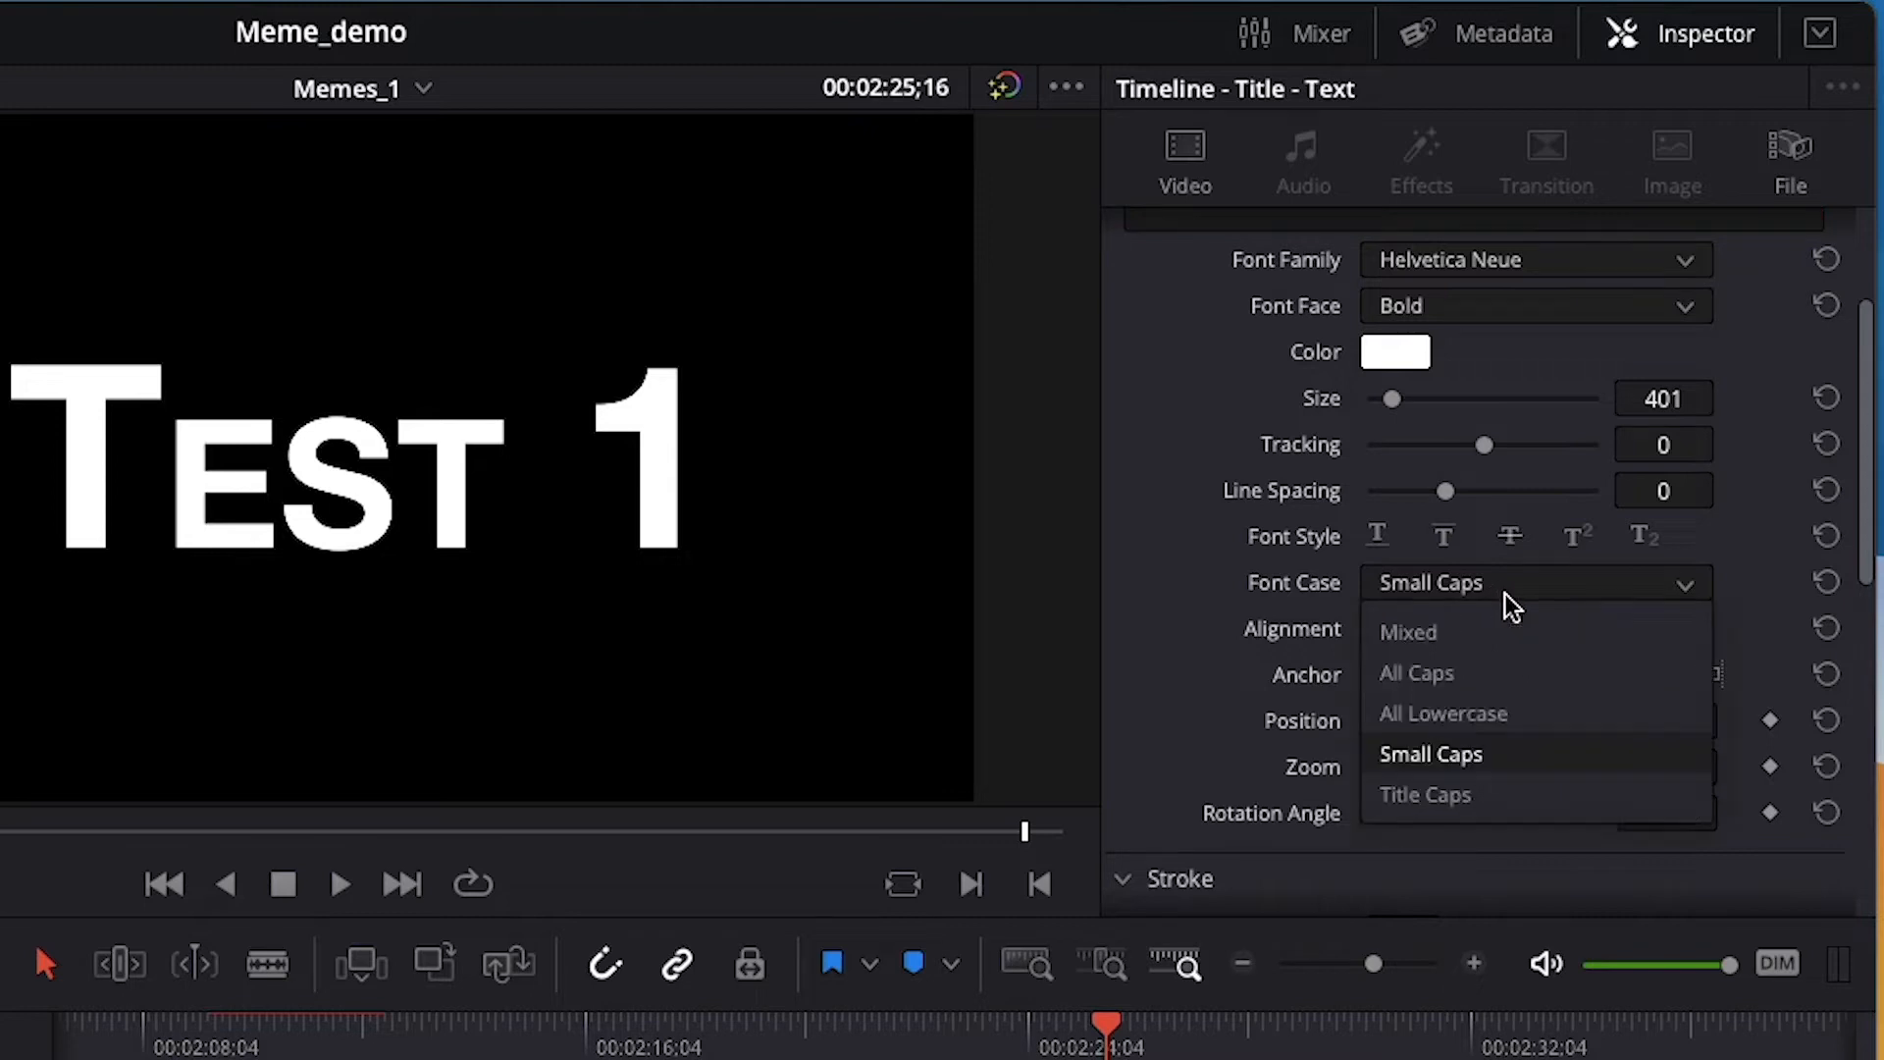
pyautogui.click(1478, 616)
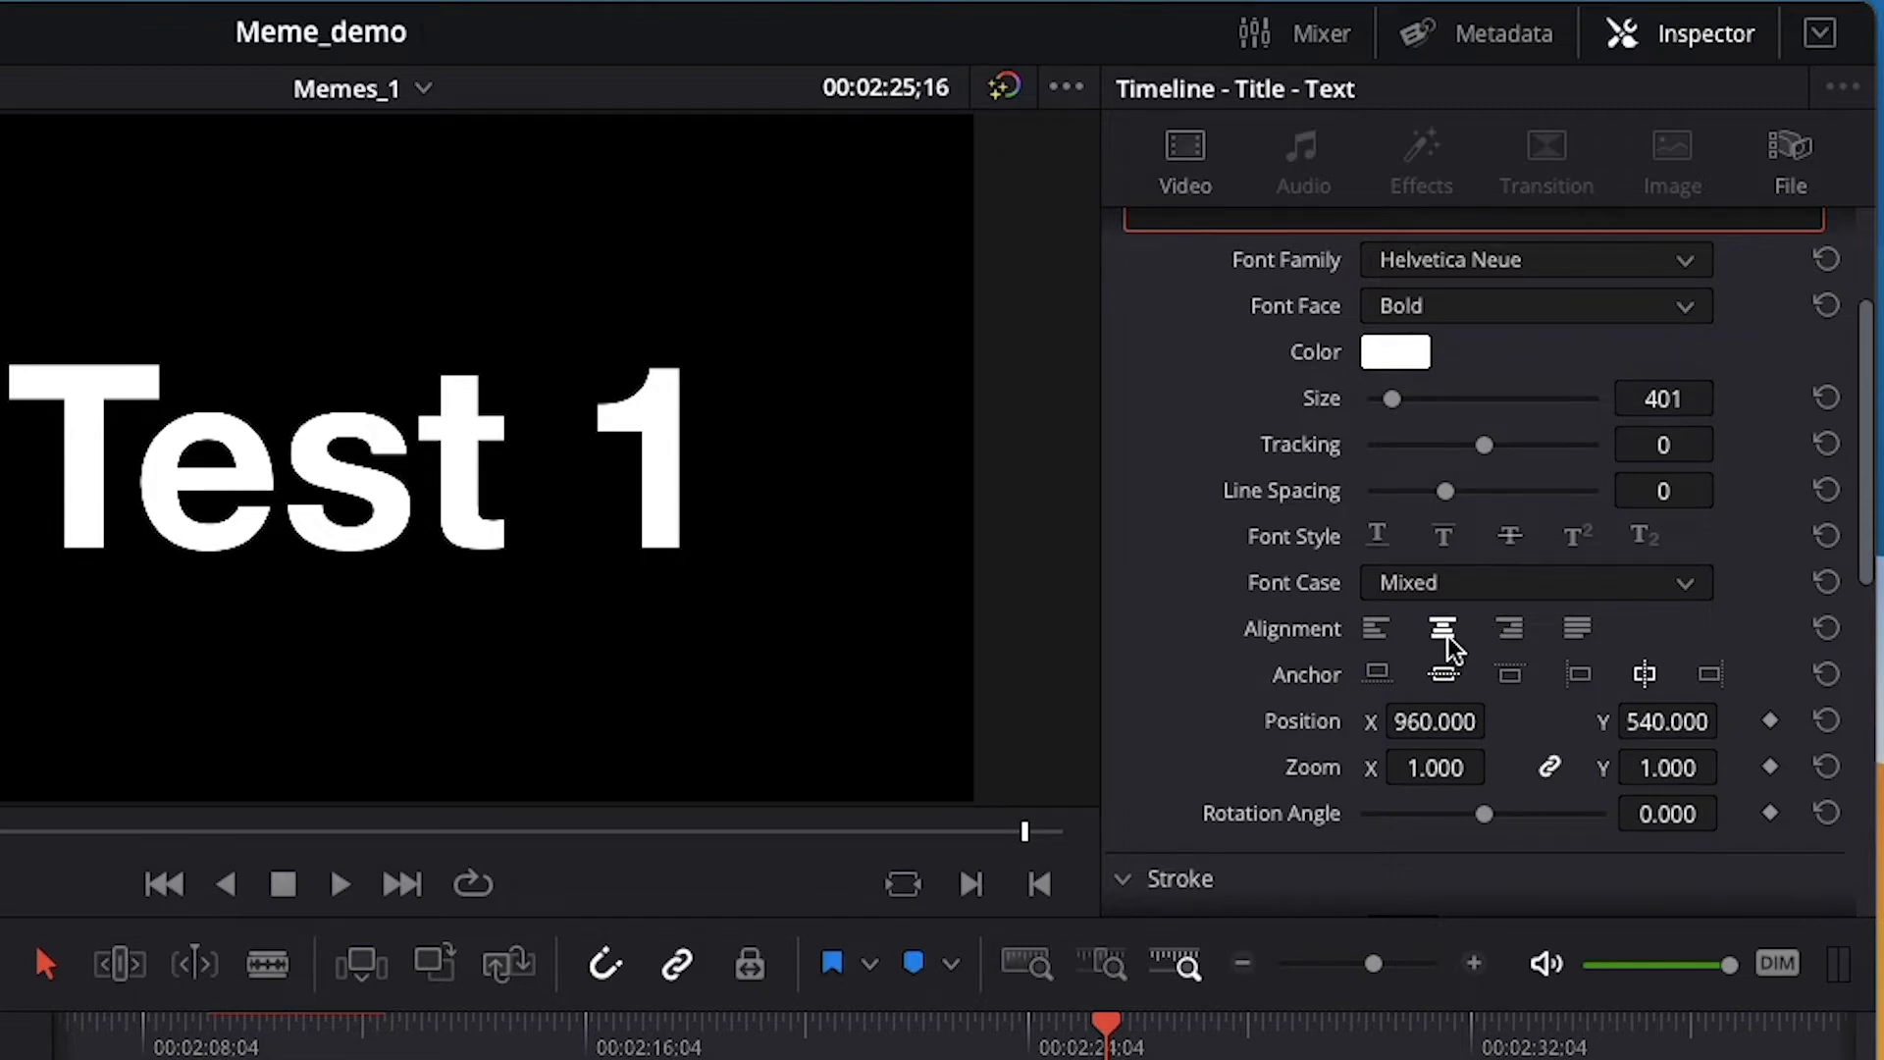
pyautogui.click(1822, 585)
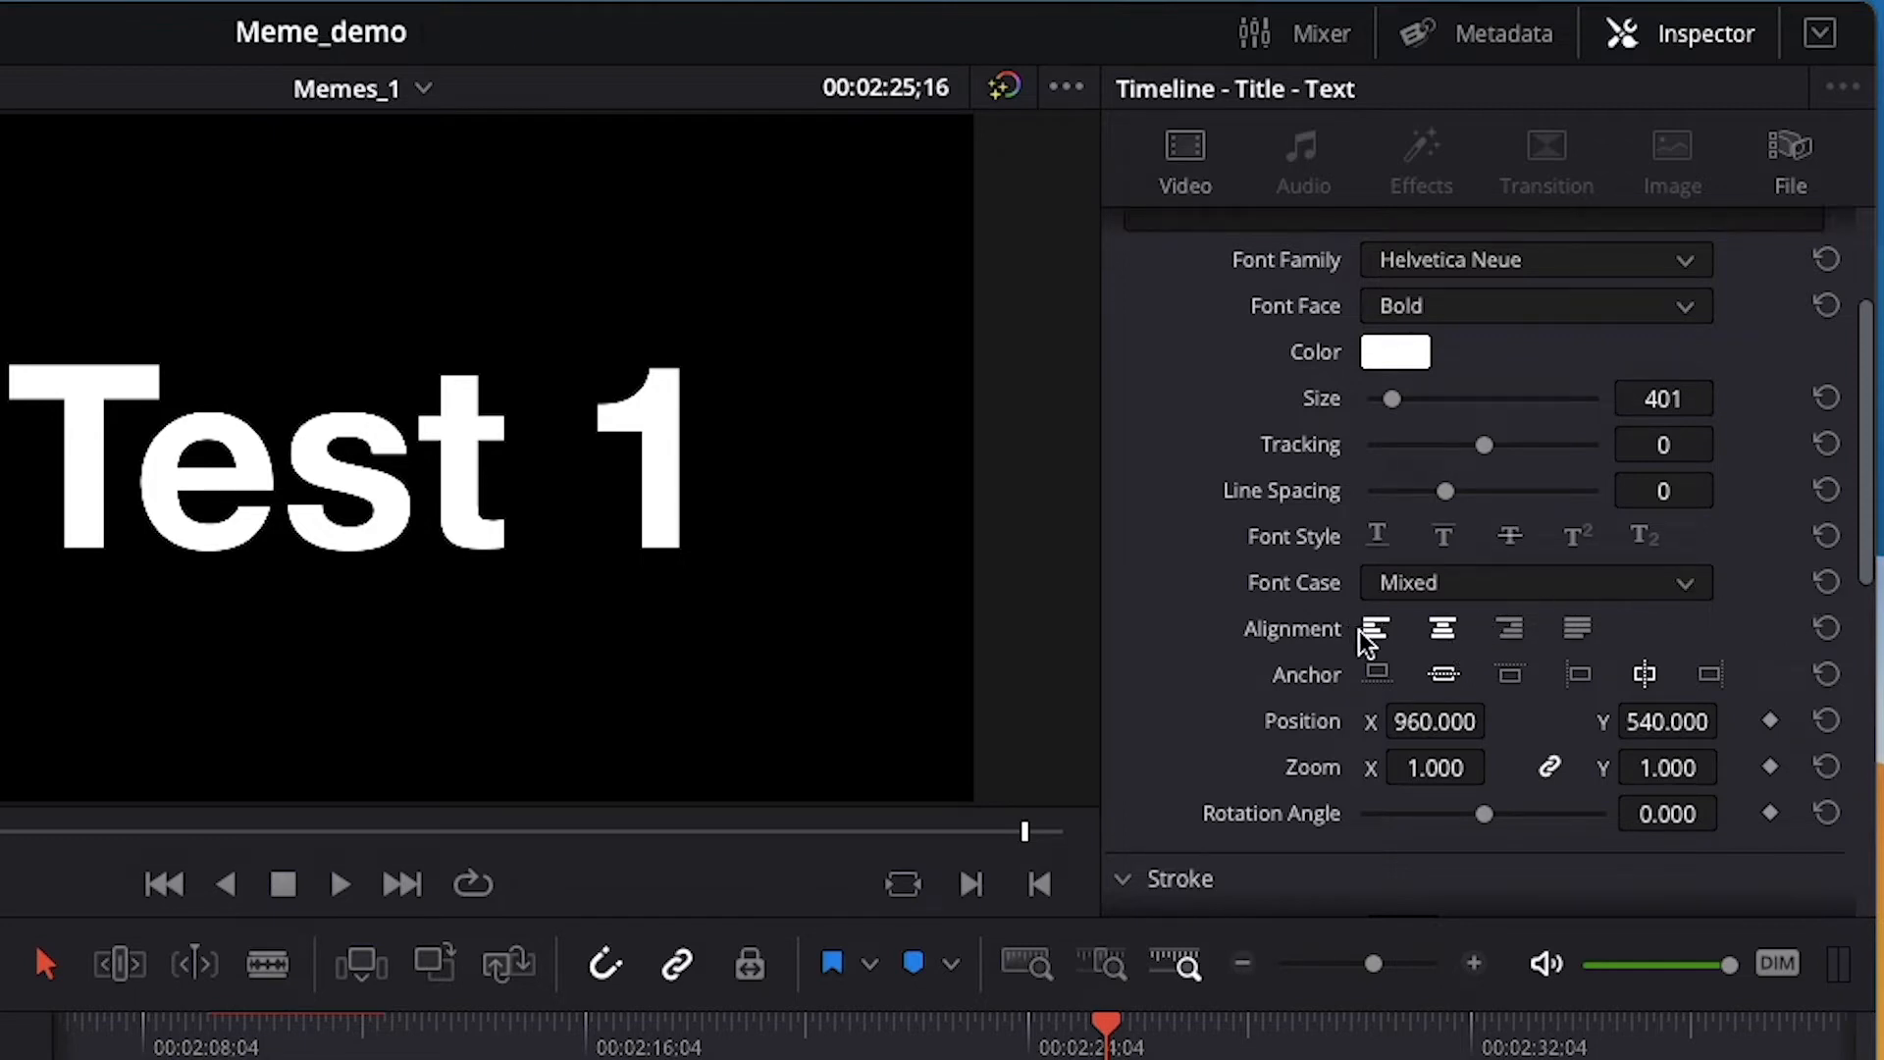
# Set the title's alignment to left after trying centre and right, and reduce the text size to about 267.
pyautogui.click(1443, 631)
pyautogui.click(1512, 629)
pyautogui.click(1452, 636)
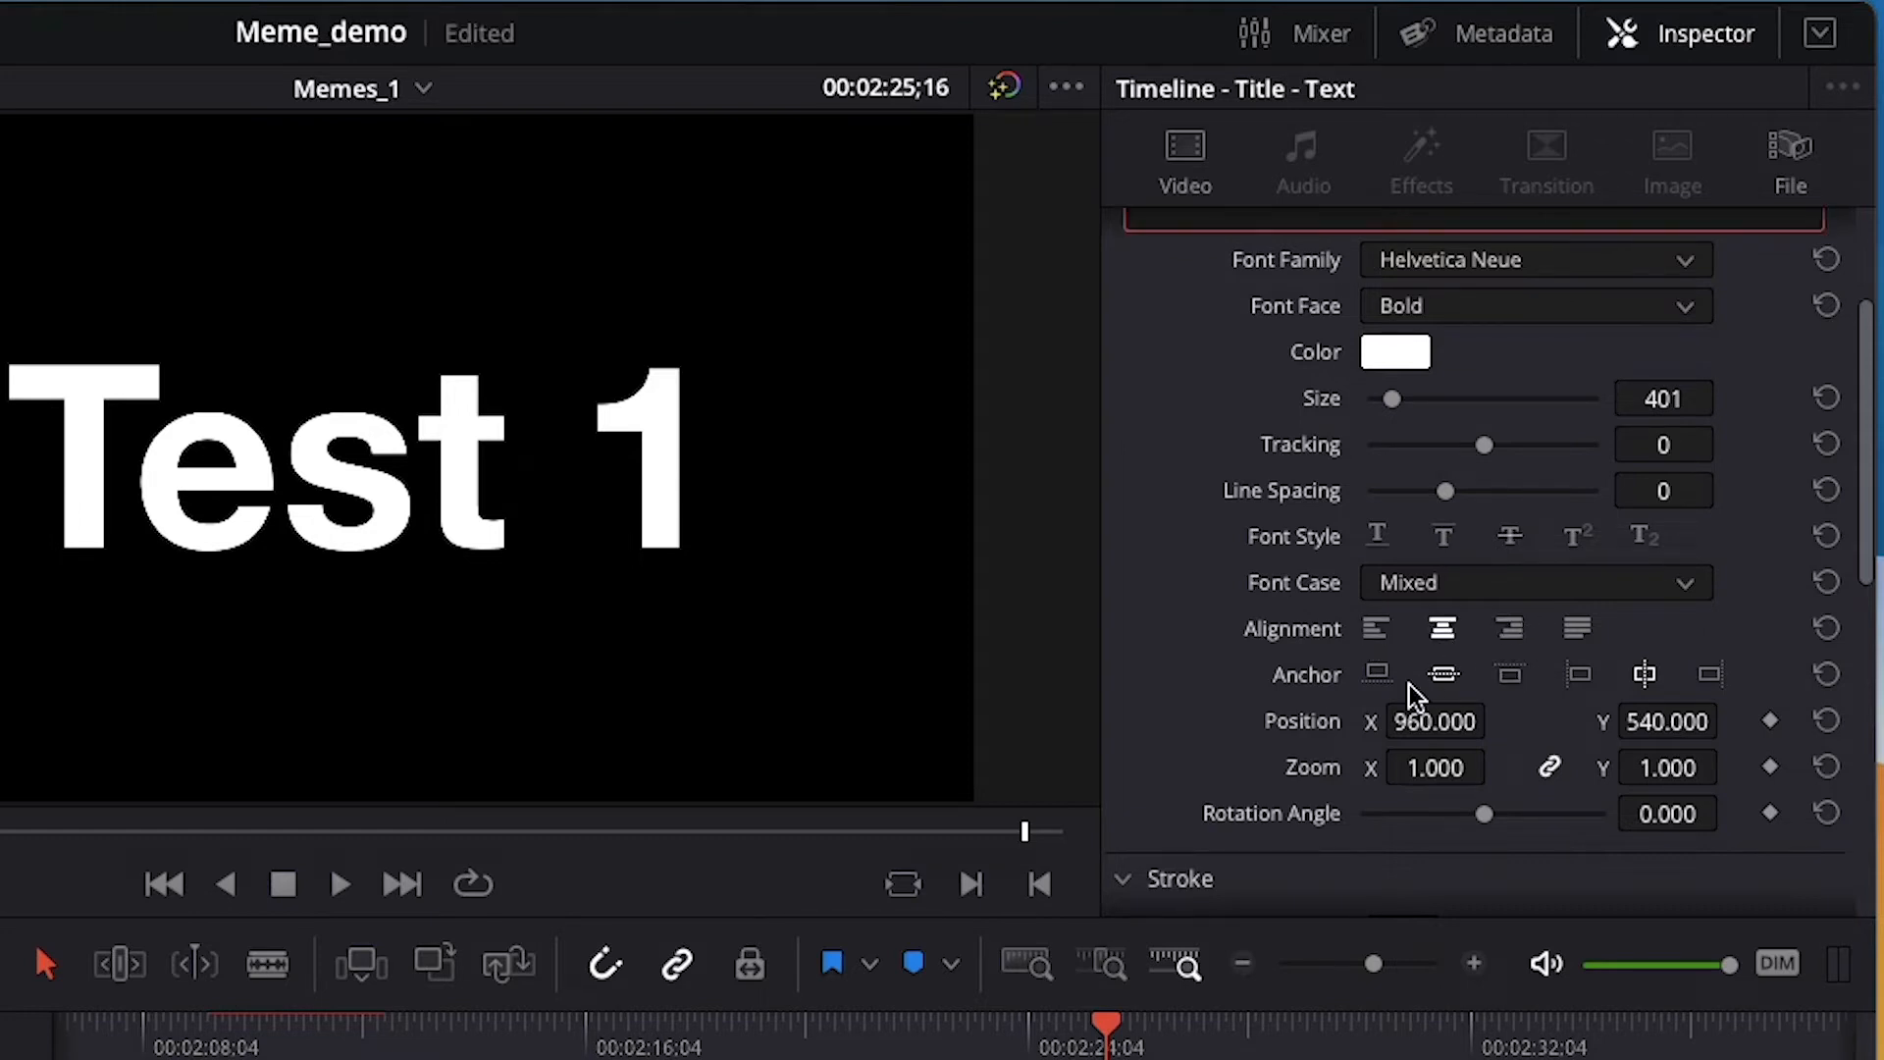
pyautogui.click(1374, 629)
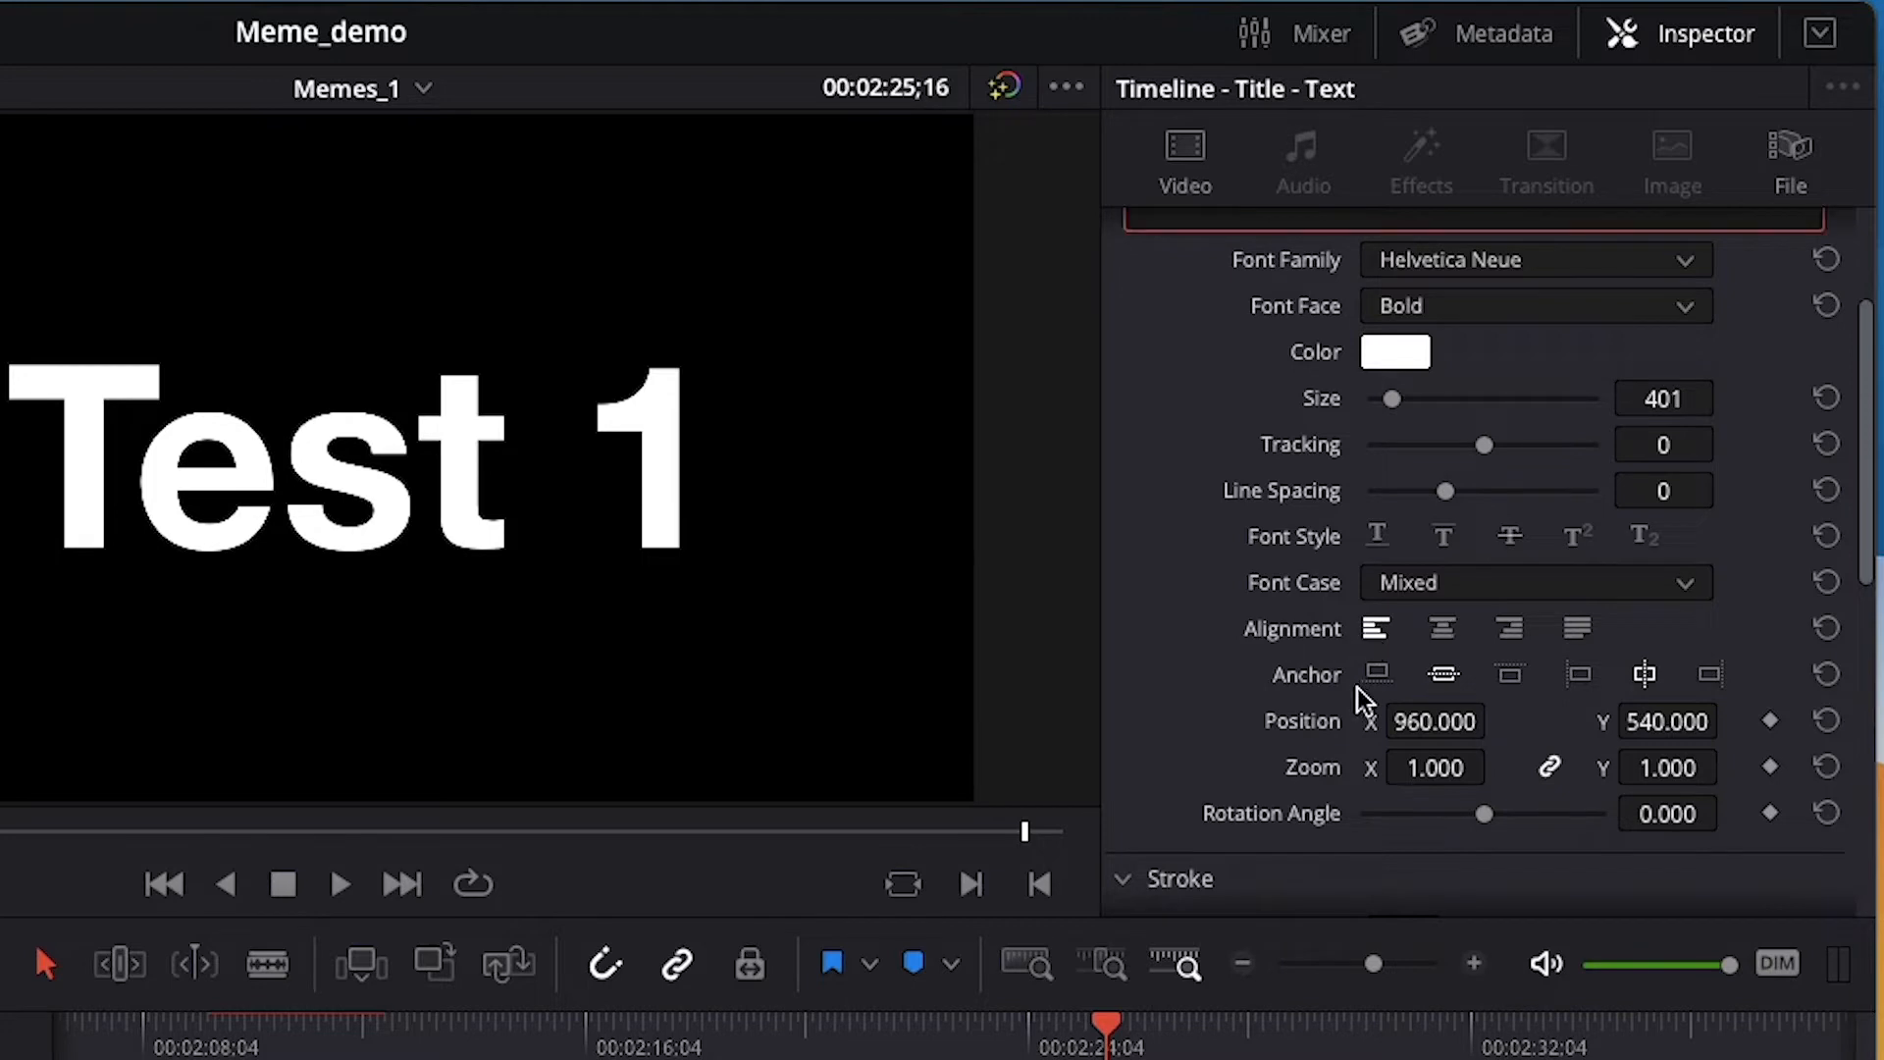
pyautogui.click(1448, 673)
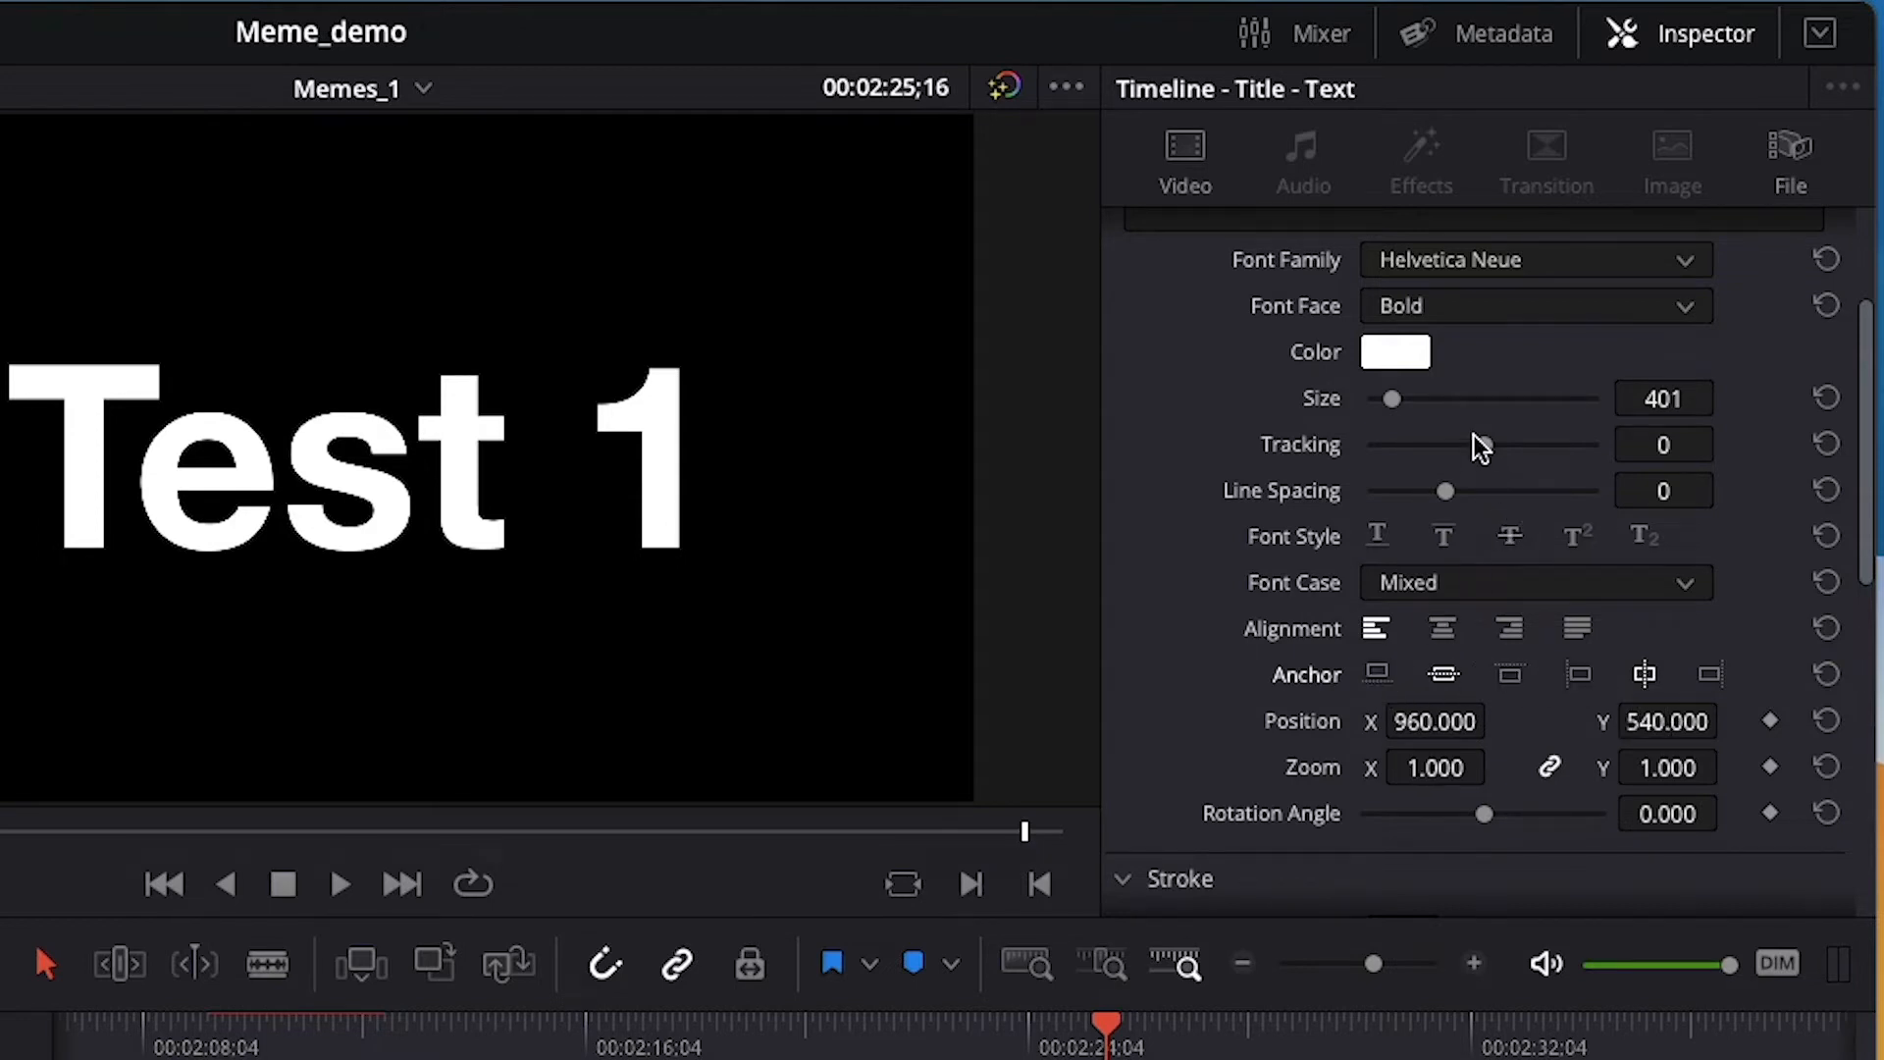
pyautogui.moveTo(1395, 398)
pyautogui.mouseDown()
pyautogui.moveTo(1456, 391)
pyautogui.moveTo(1384, 410)
pyautogui.mouseUp()
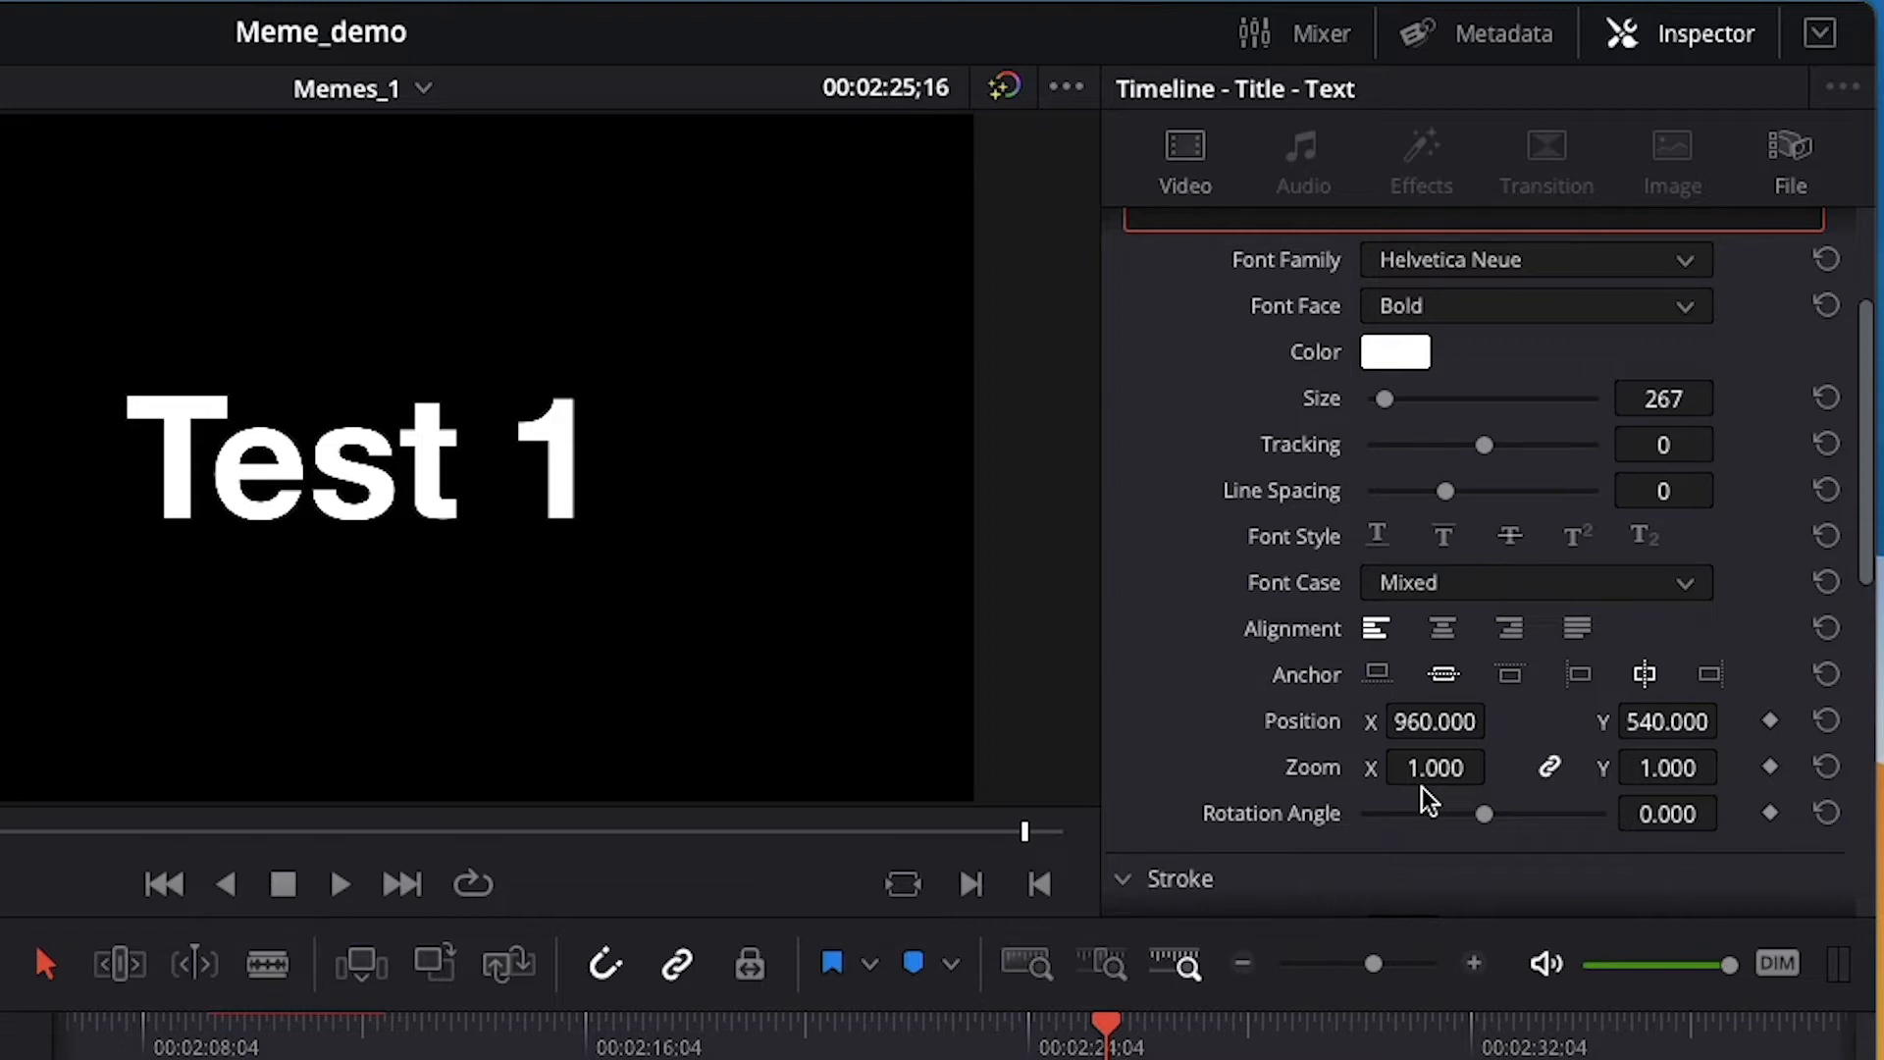
# Try different horizontal and vertical anchors on the title, reset the anchor to its default and reselect the title clip.
pyautogui.click(1713, 674)
pyautogui.click(1581, 677)
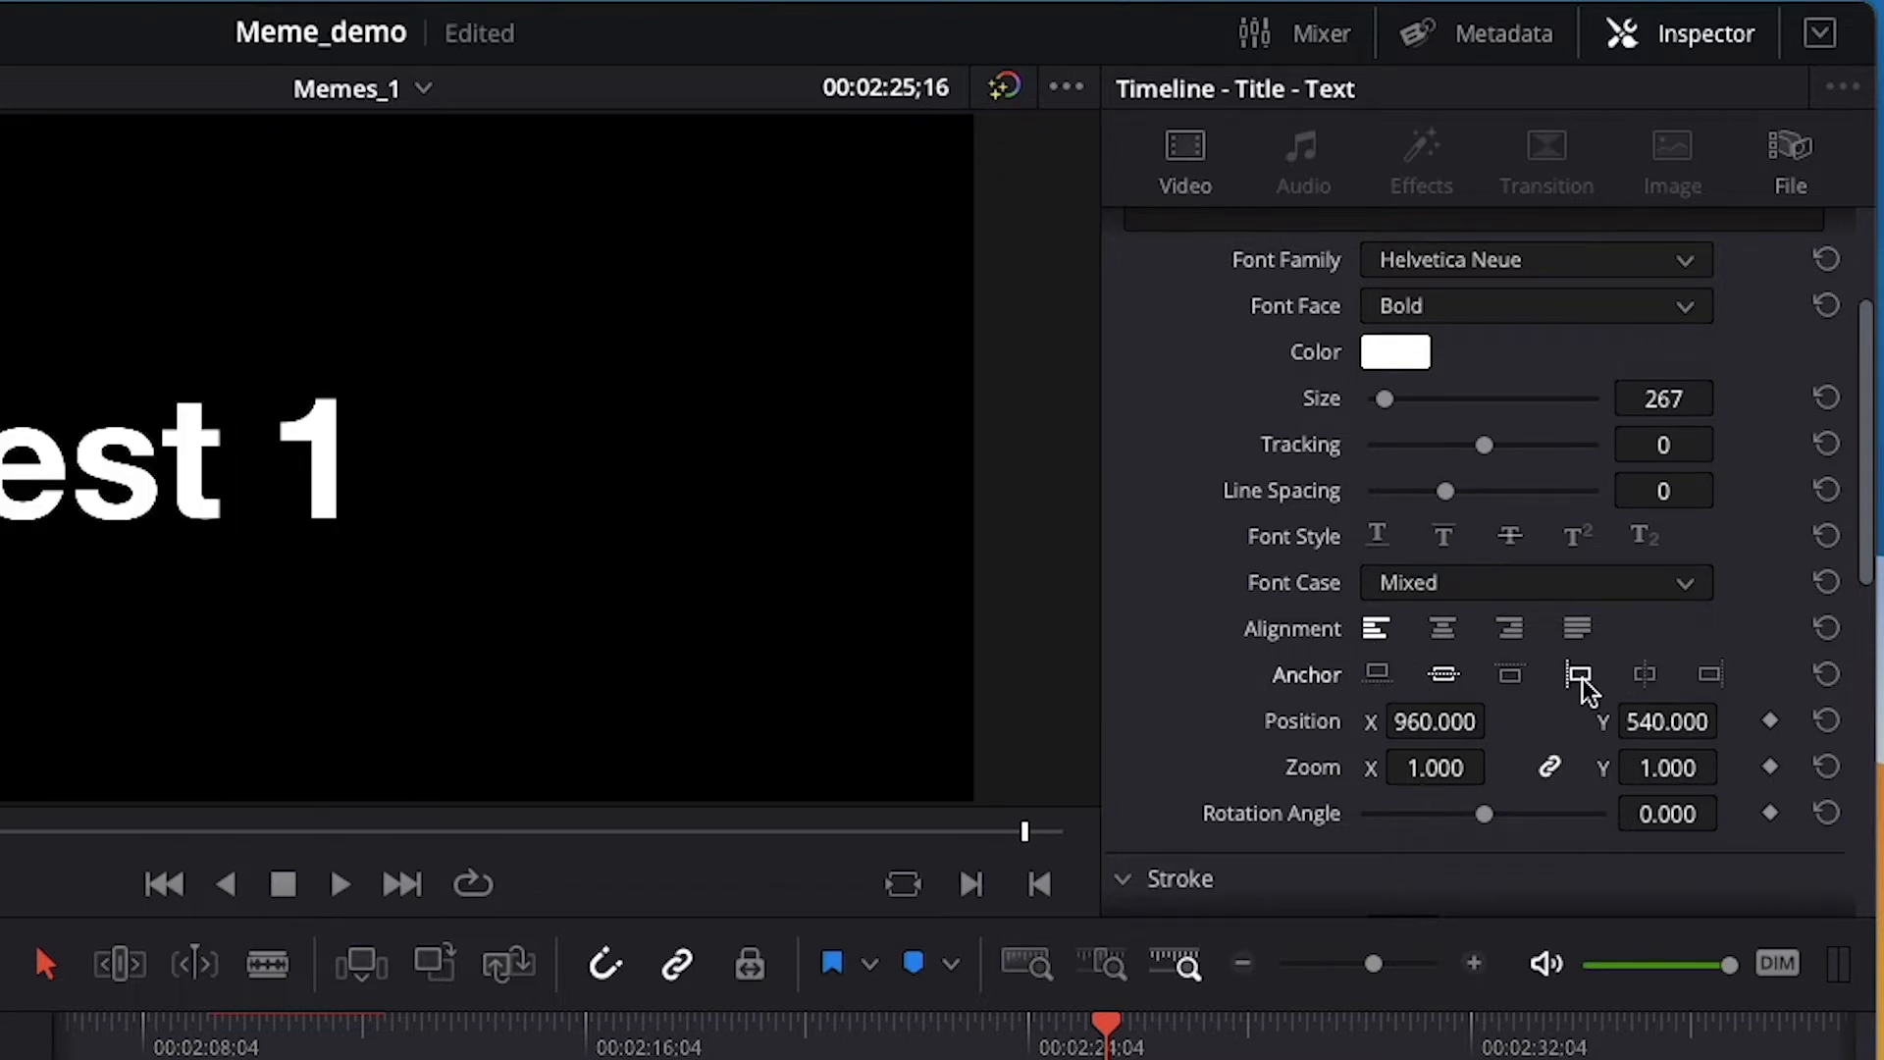
pyautogui.click(1709, 675)
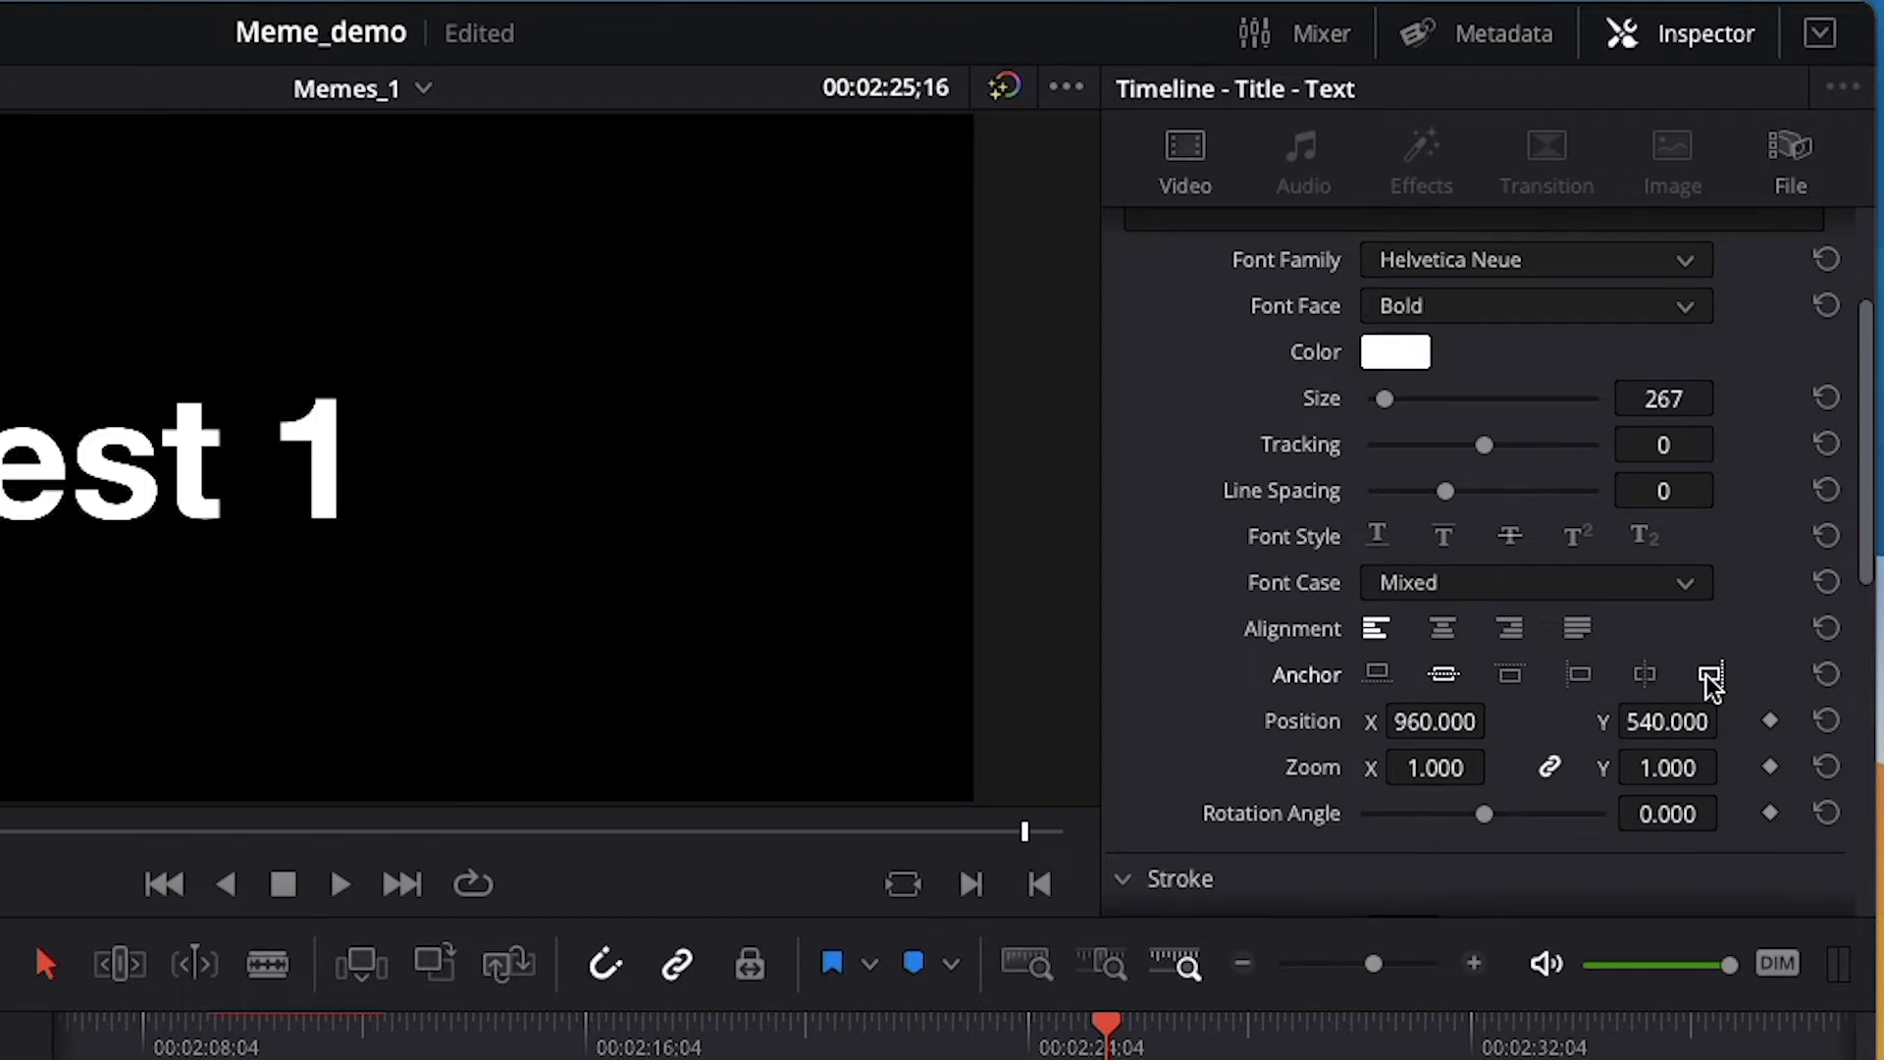
pyautogui.click(1509, 675)
pyautogui.click(1378, 674)
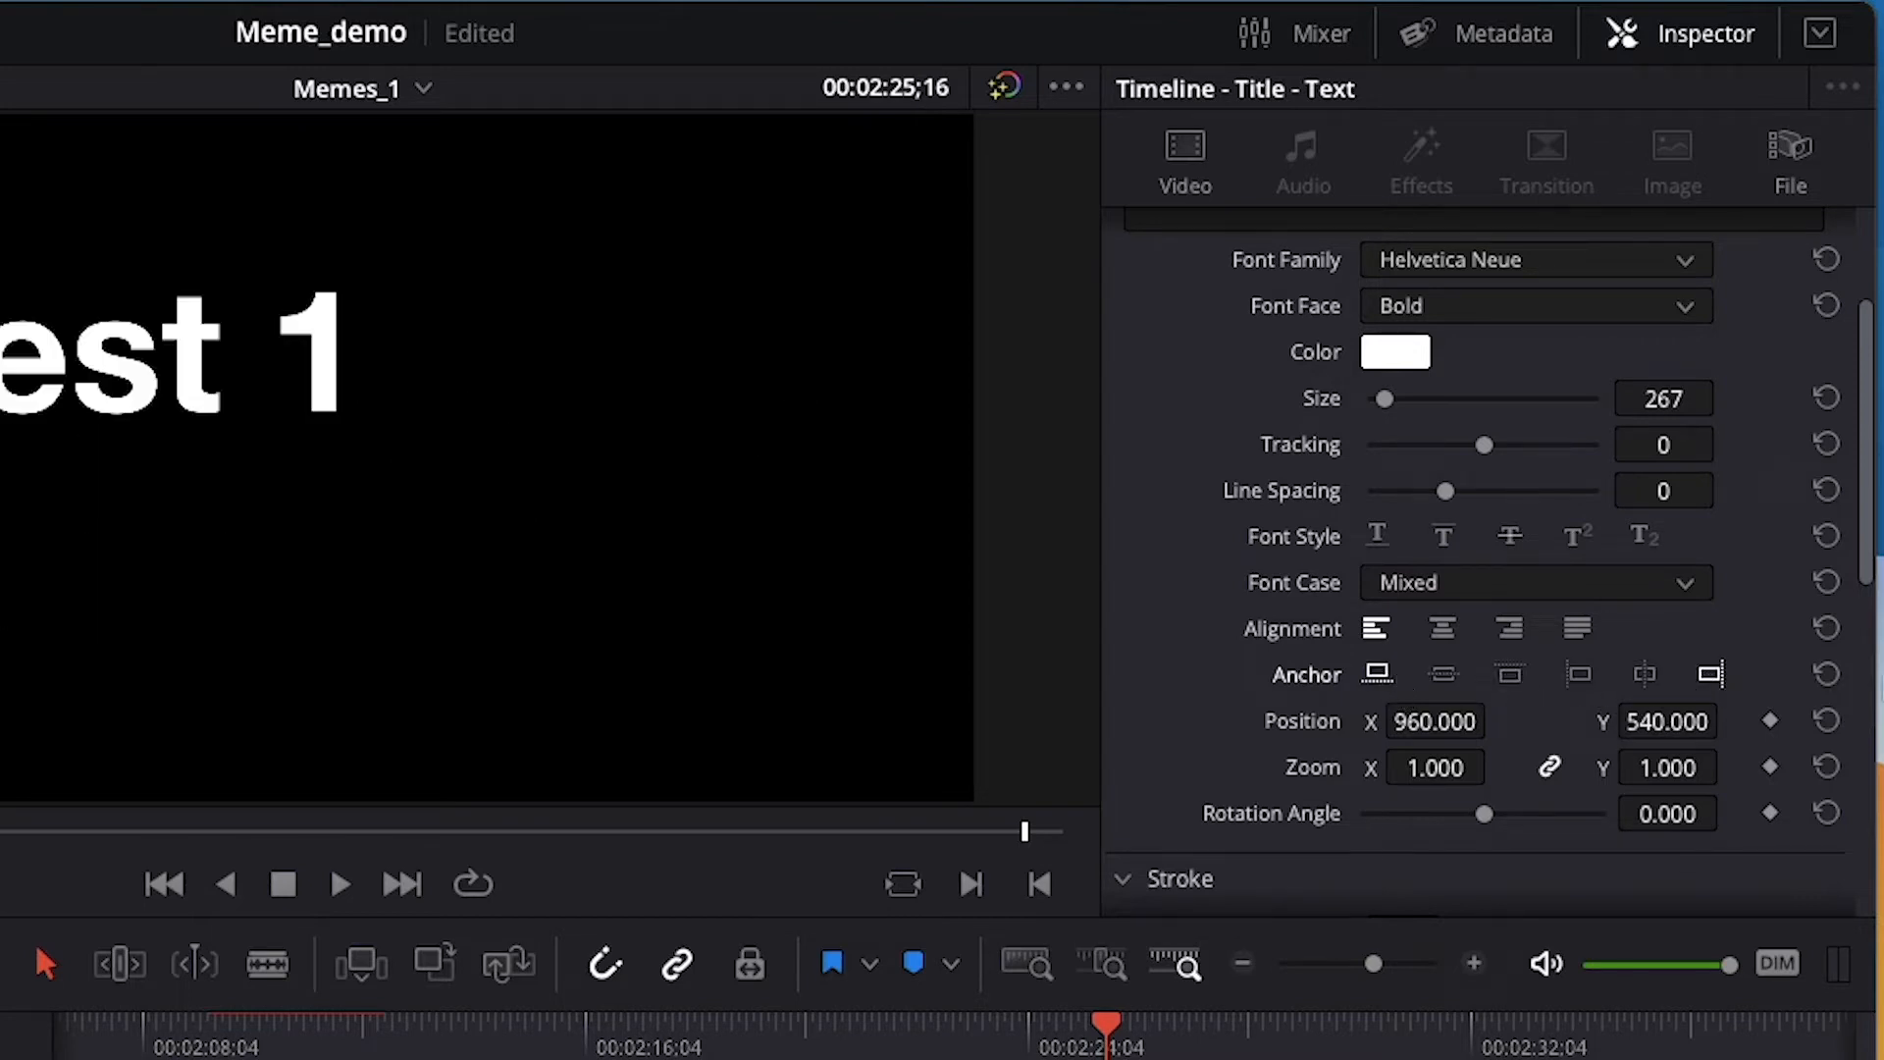
pyautogui.hotkey('ctrl', 's')
pyautogui.click(1827, 669)
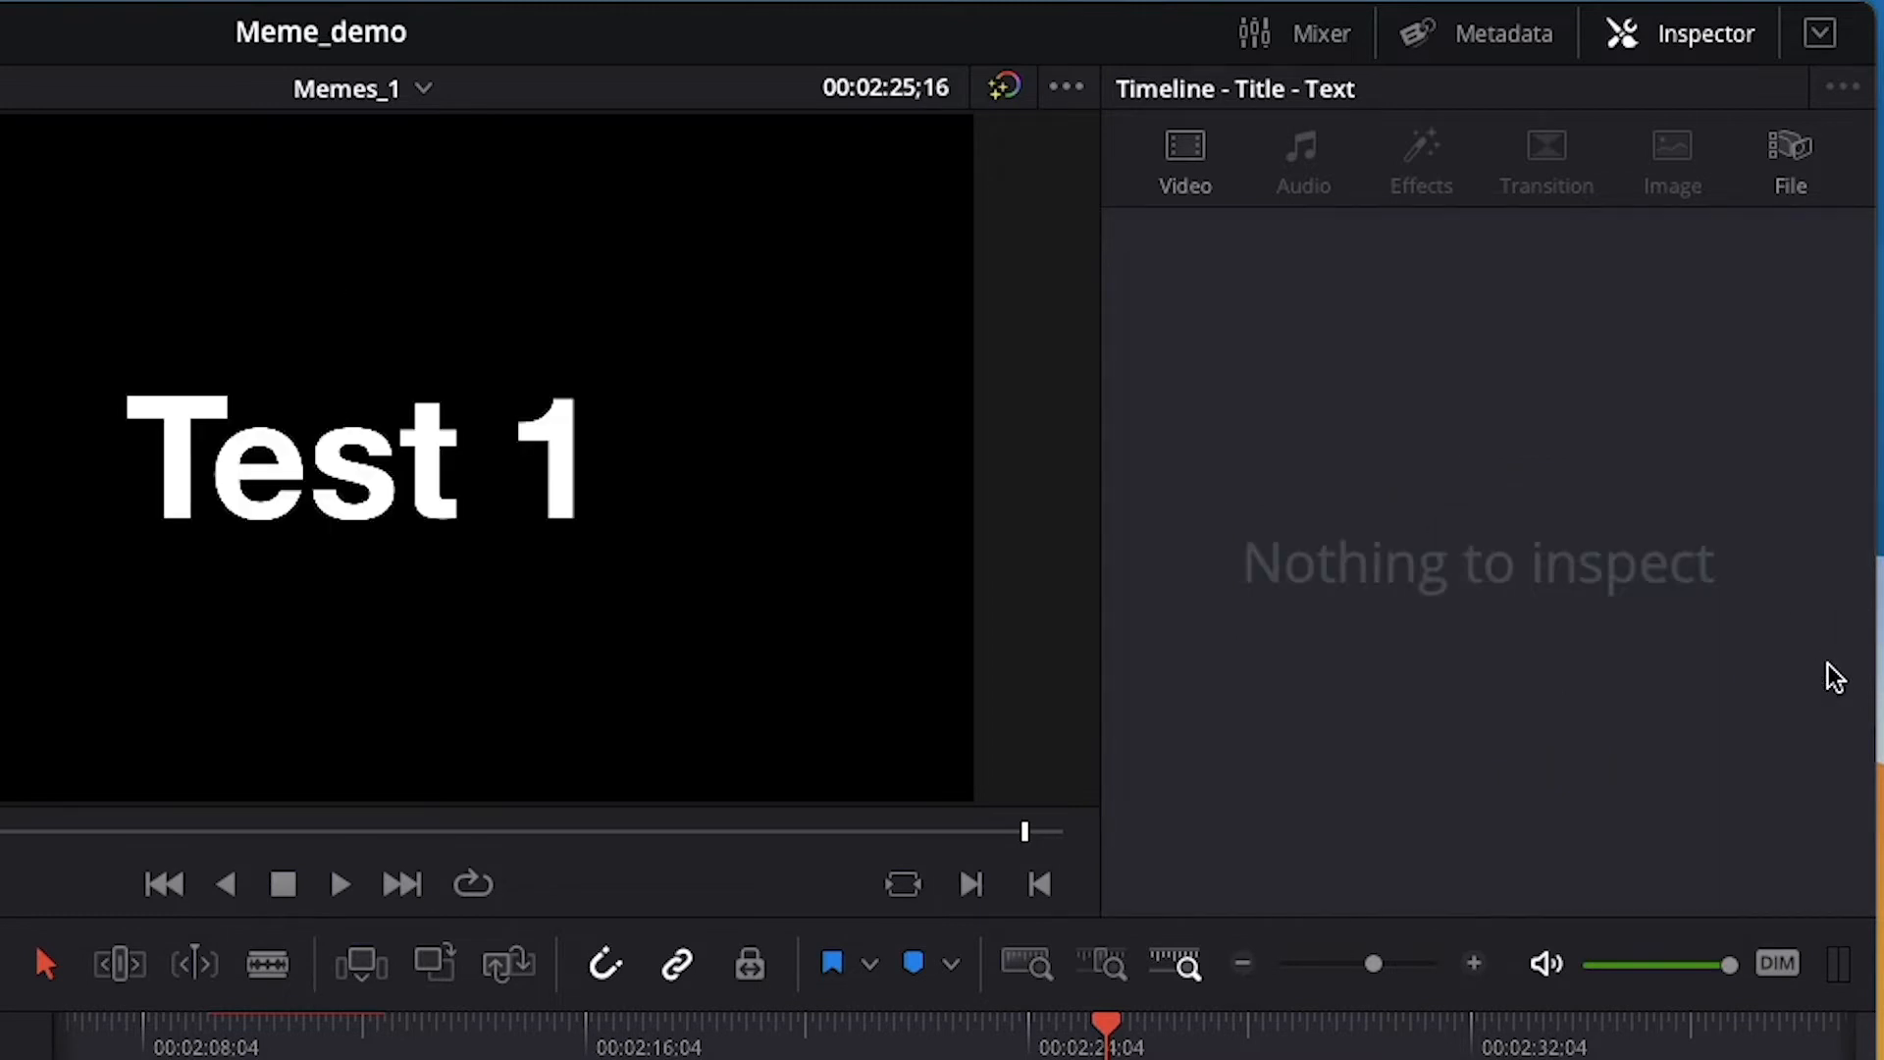
pyautogui.click(687, 1055)
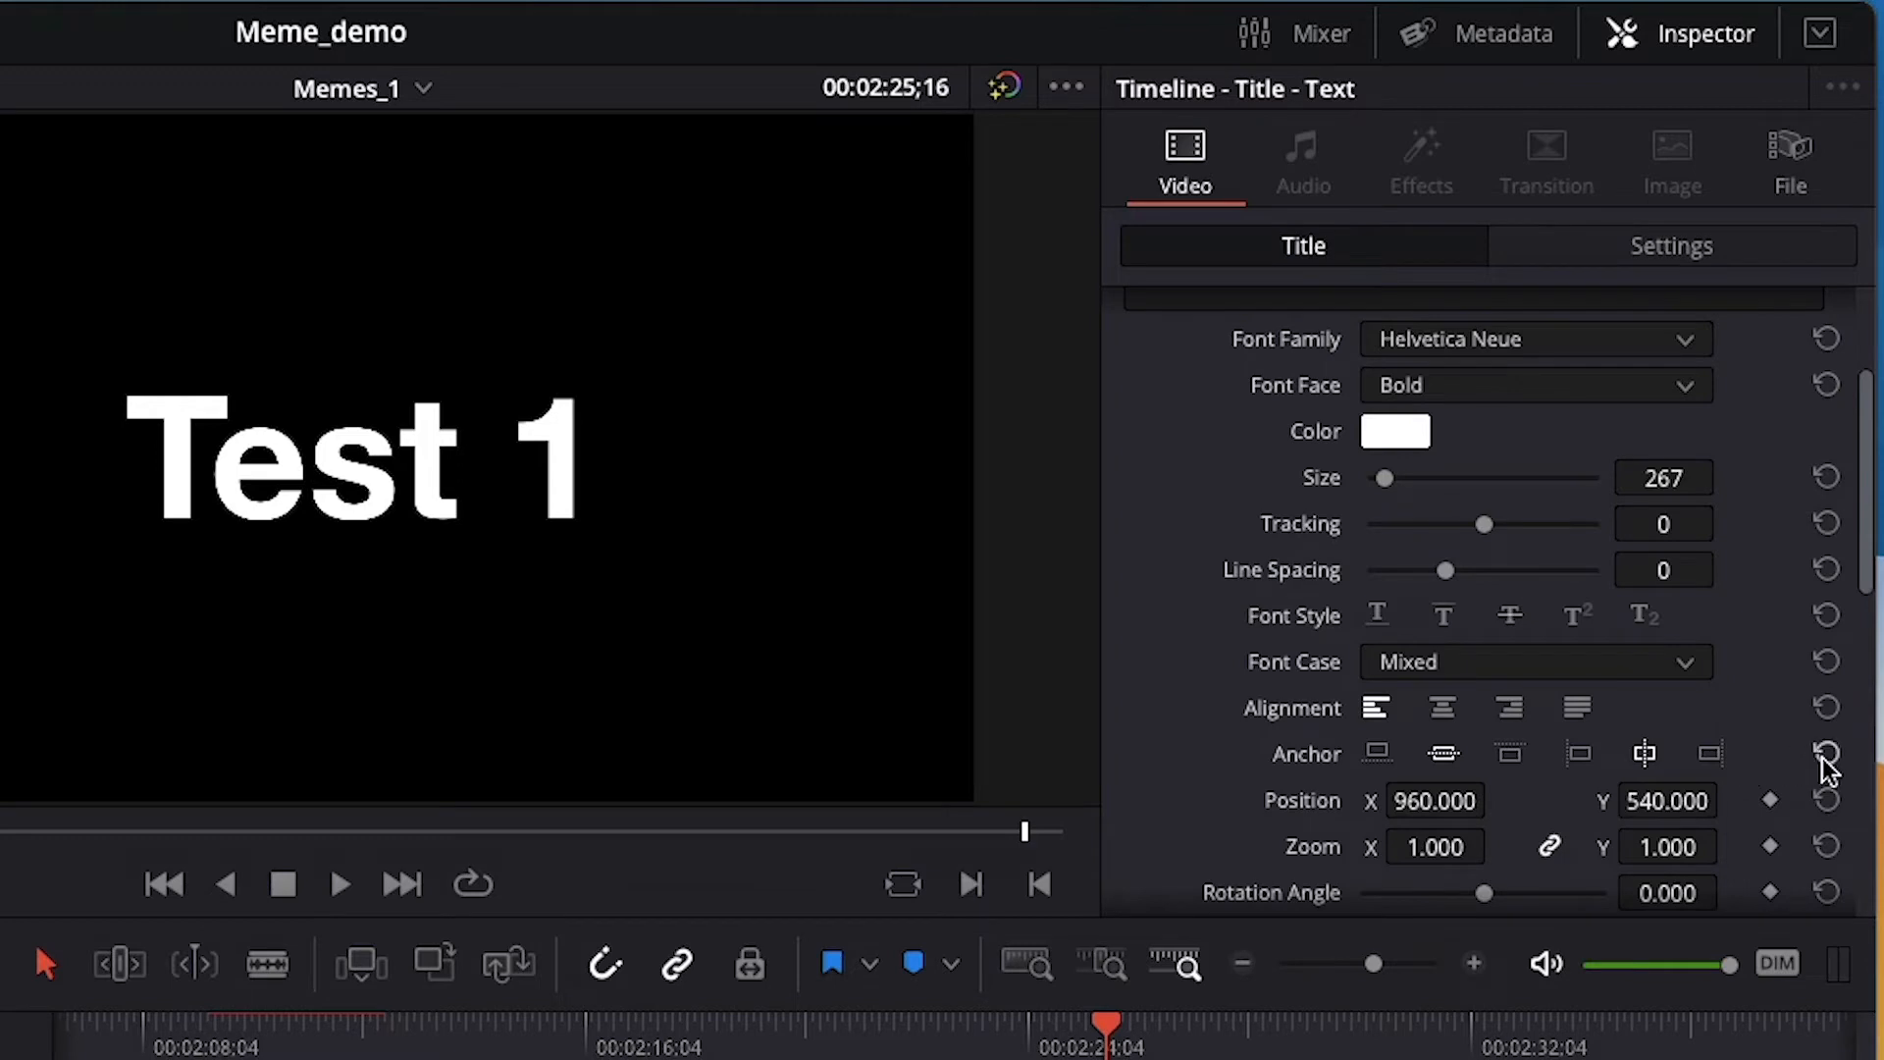
# Try moving the title to about X 1244, Y 307 and reset its position to the default.
pyautogui.scroll(-2, 1728, 797)
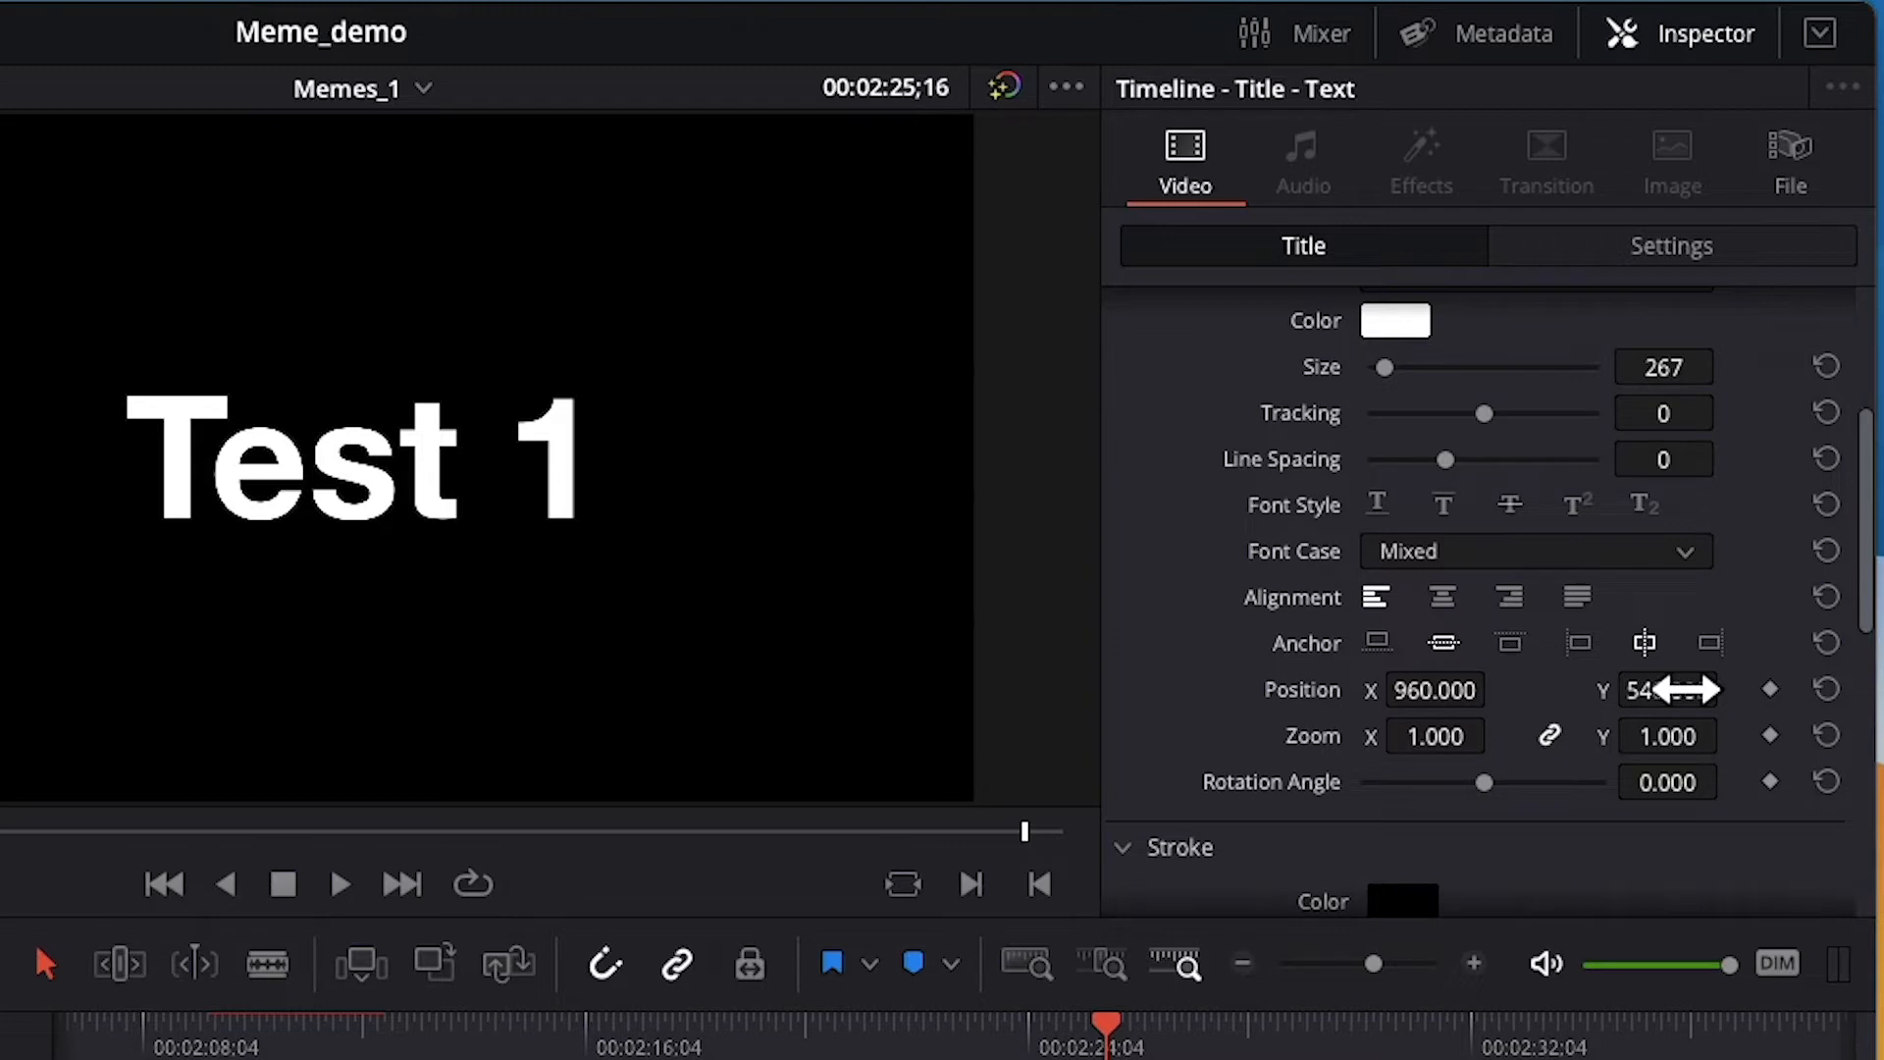
pyautogui.moveTo(1442, 690); pyautogui.dragTo(1496, 690)
pyautogui.moveTo(1669, 691); pyautogui.dragTo(1216, 798)
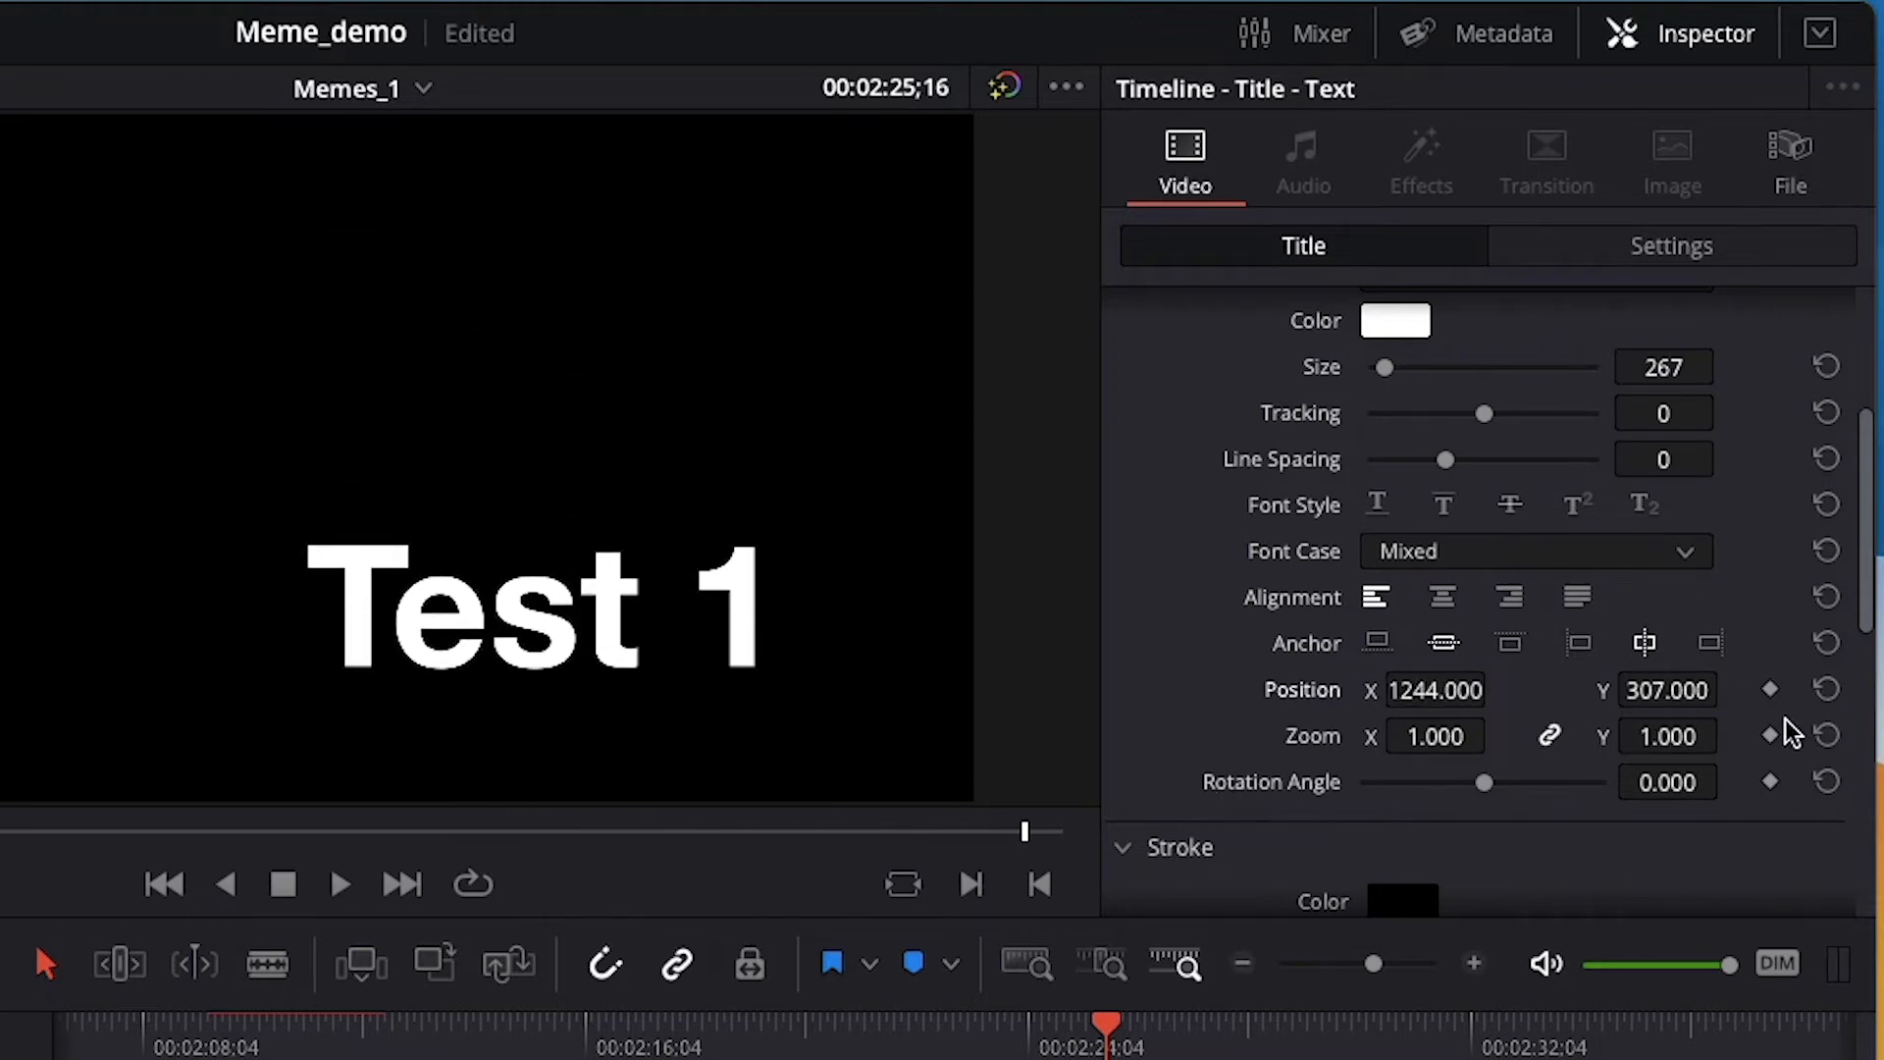
pyautogui.click(1823, 692)
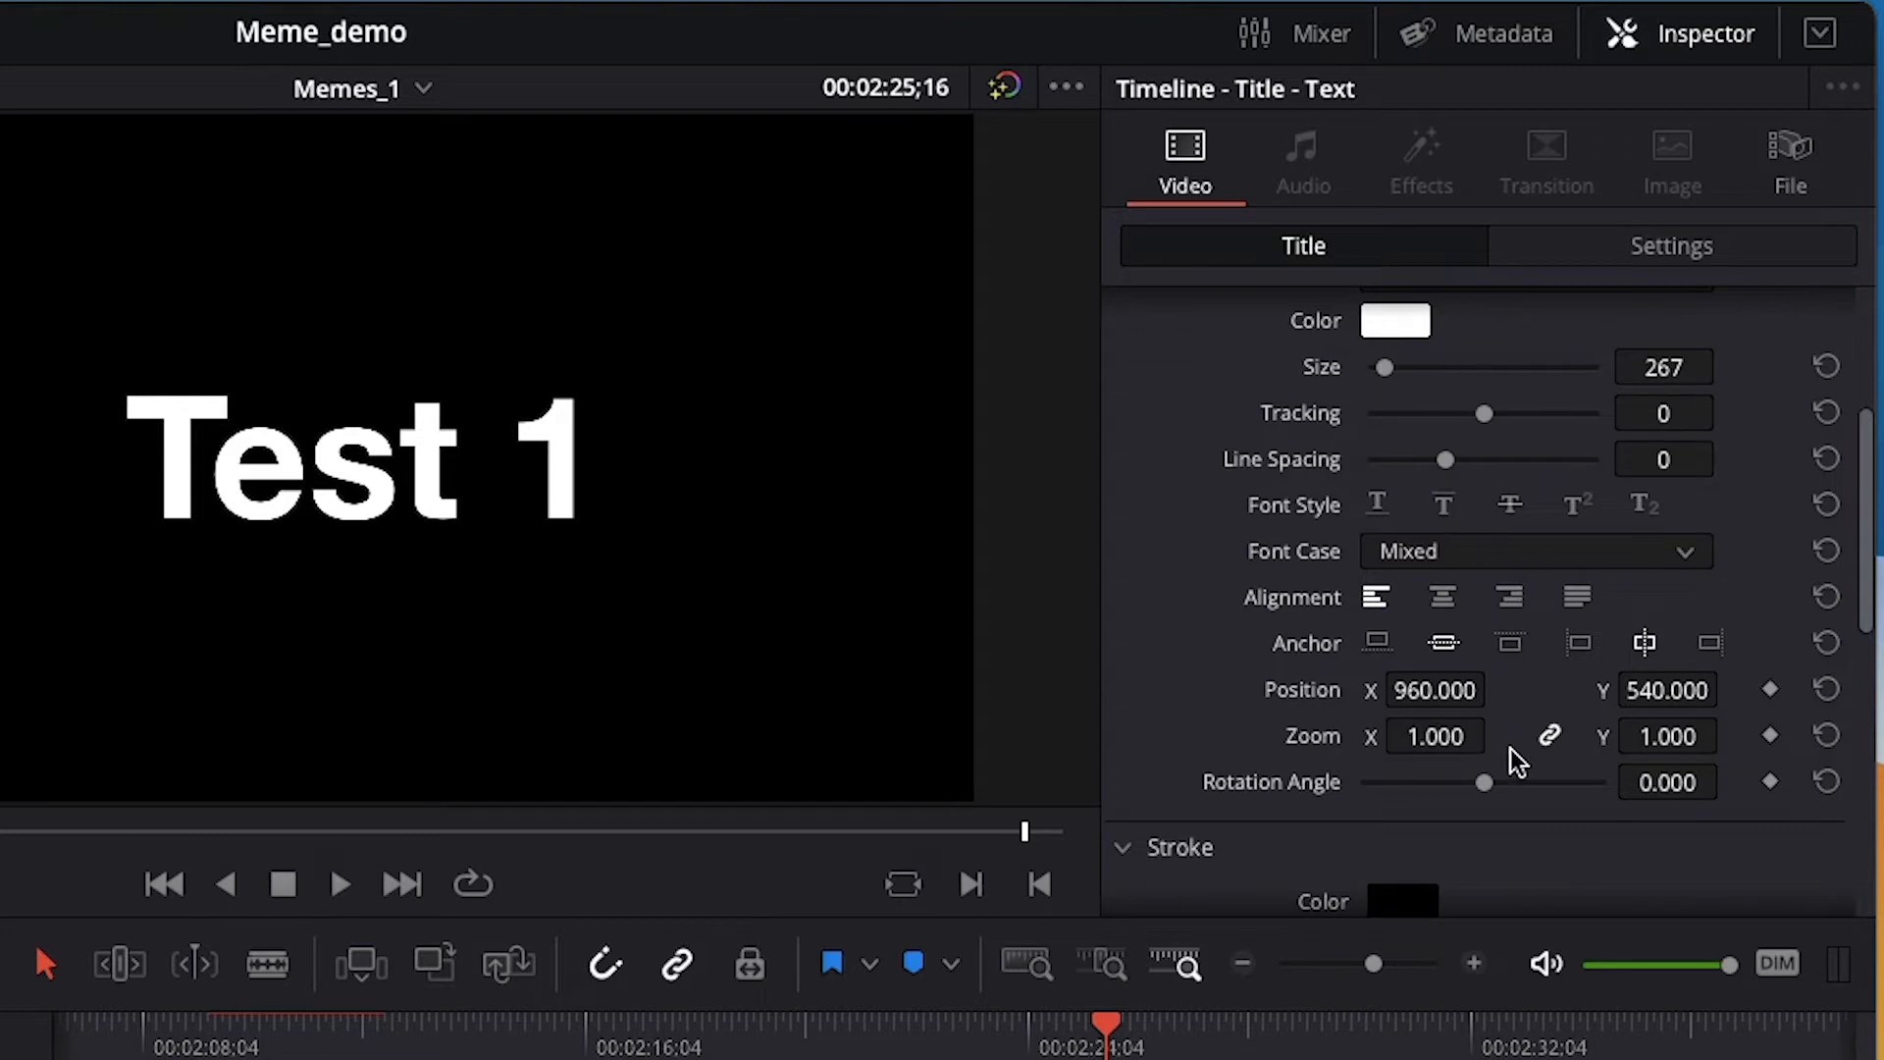
# Try rotating the title freehand and to 90 degrees, and reset the rotation angle to its default.
pyautogui.moveTo(1482, 783)
pyautogui.mouseDown()
pyautogui.moveTo(1464, 785)
pyautogui.moveTo(1524, 783)
pyautogui.moveTo(1469, 785)
pyautogui.mouseUp()
pyautogui.click(1659, 782)
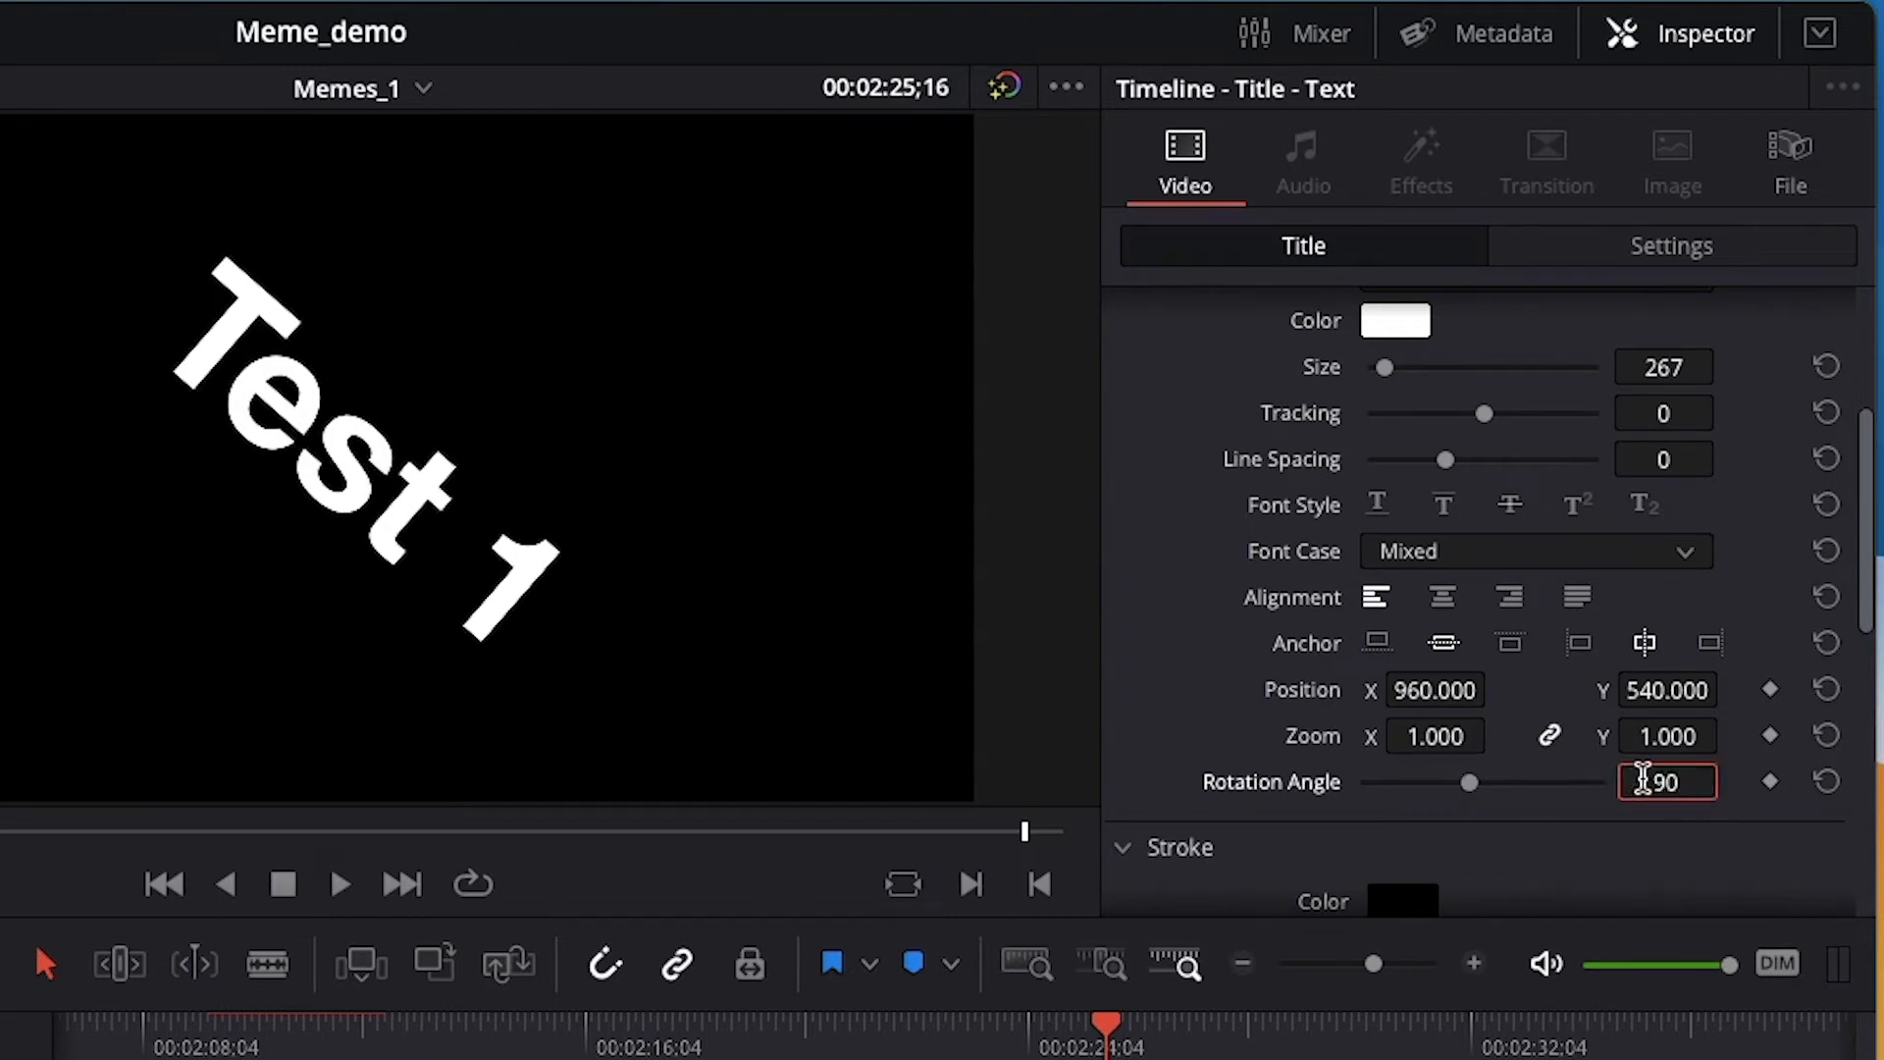
pyautogui.press('Return')
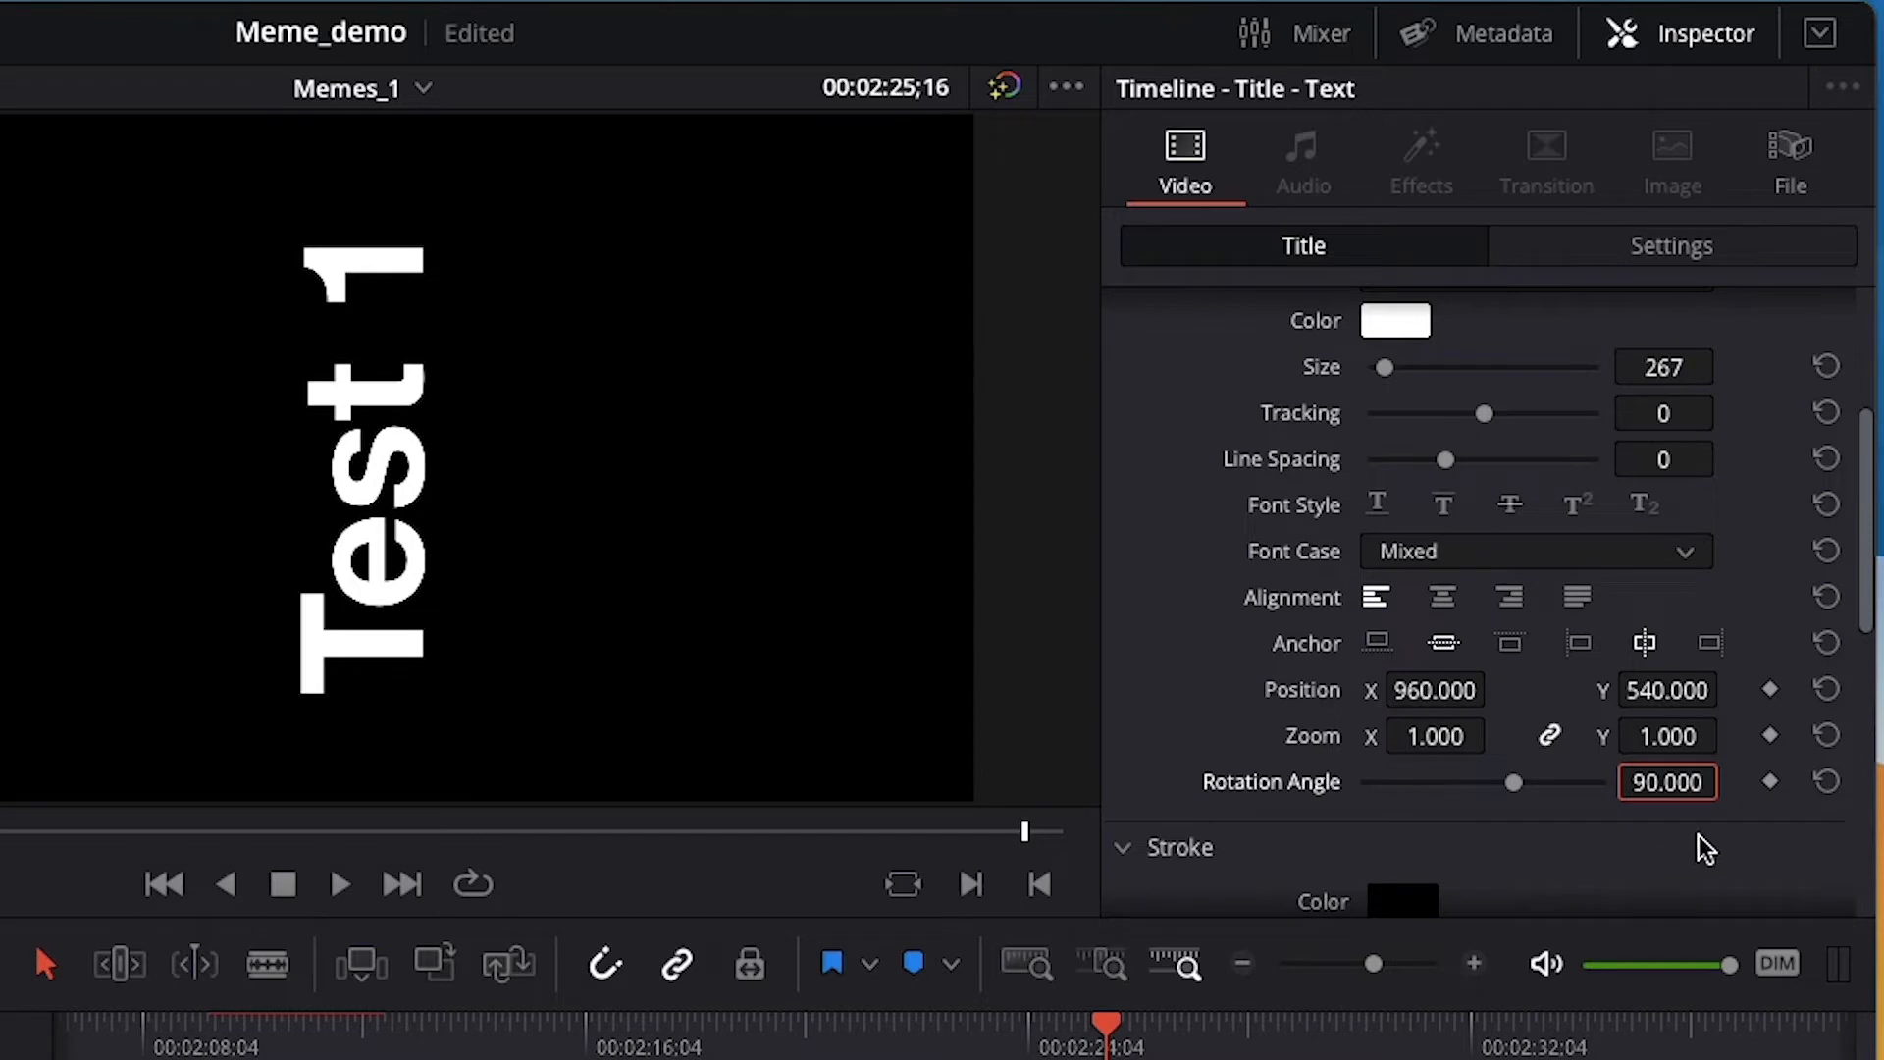
pyautogui.click(1826, 782)
pyautogui.scroll(-5, 1756, 775)
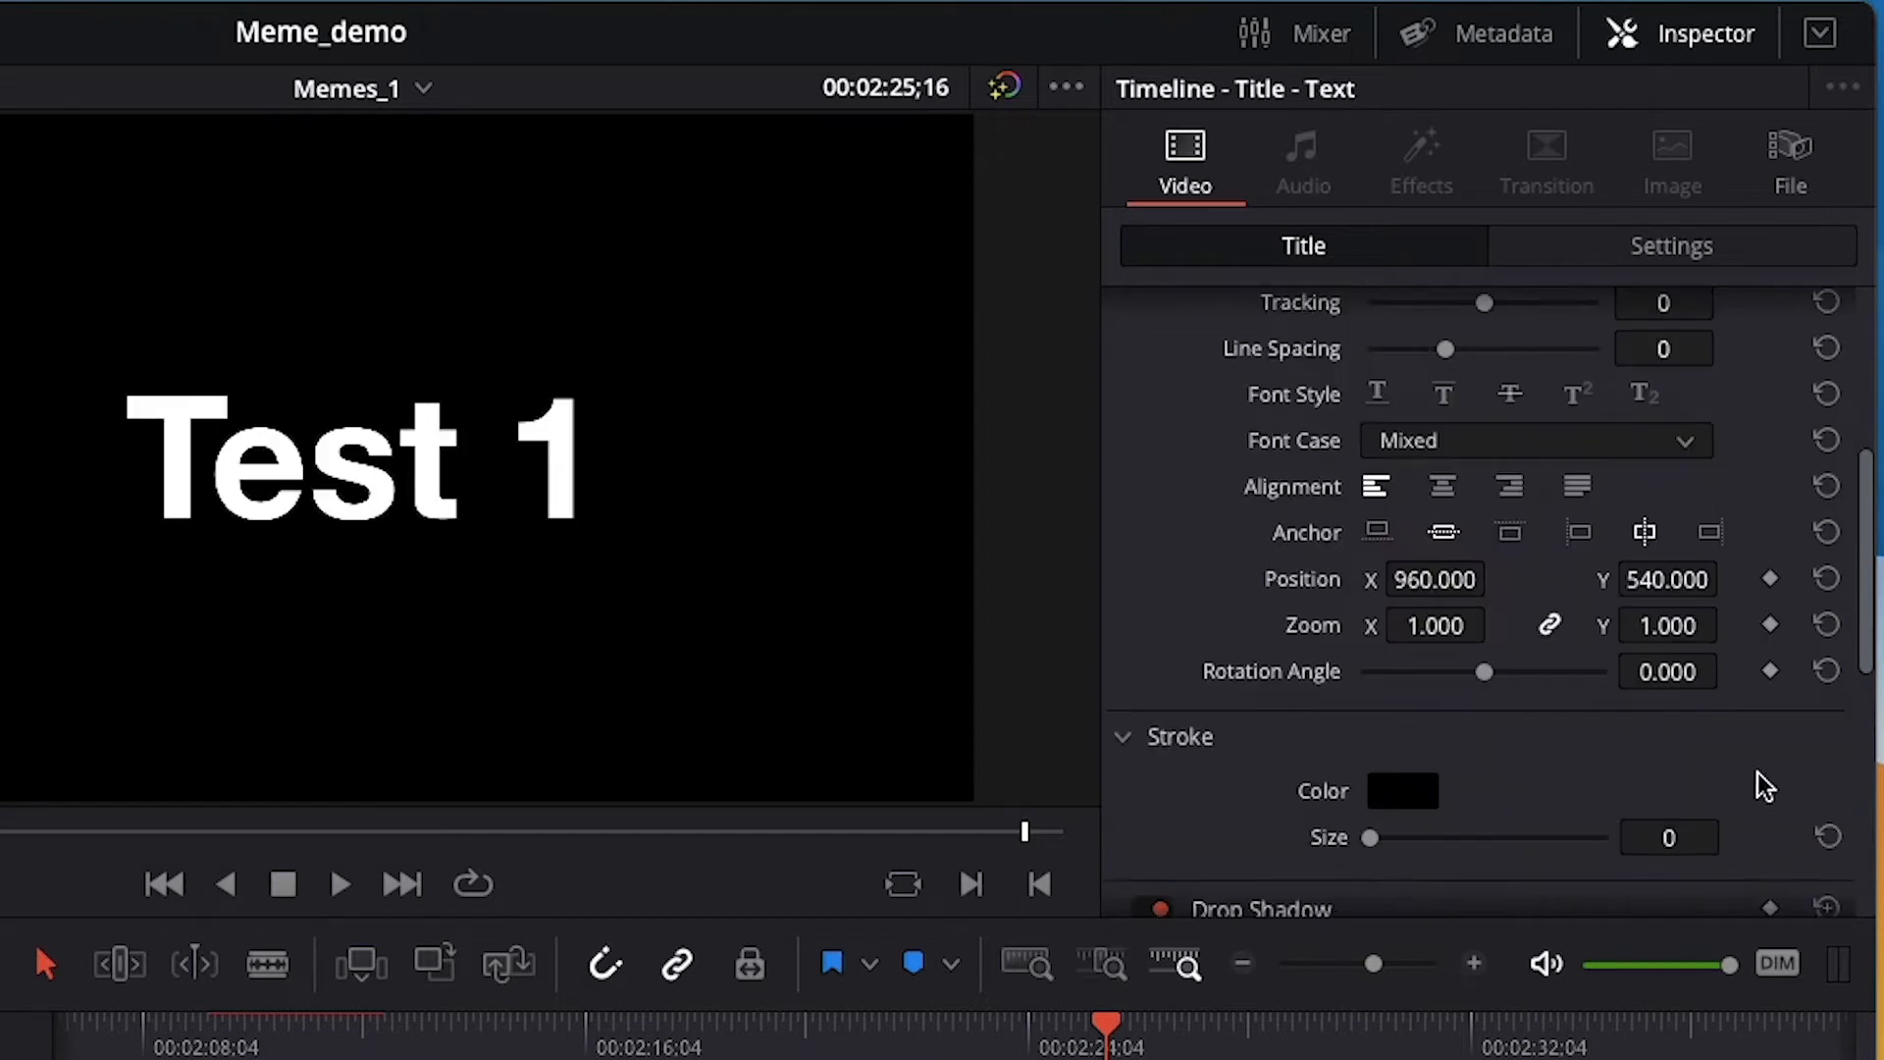
pyautogui.scroll(-3, 1756, 789)
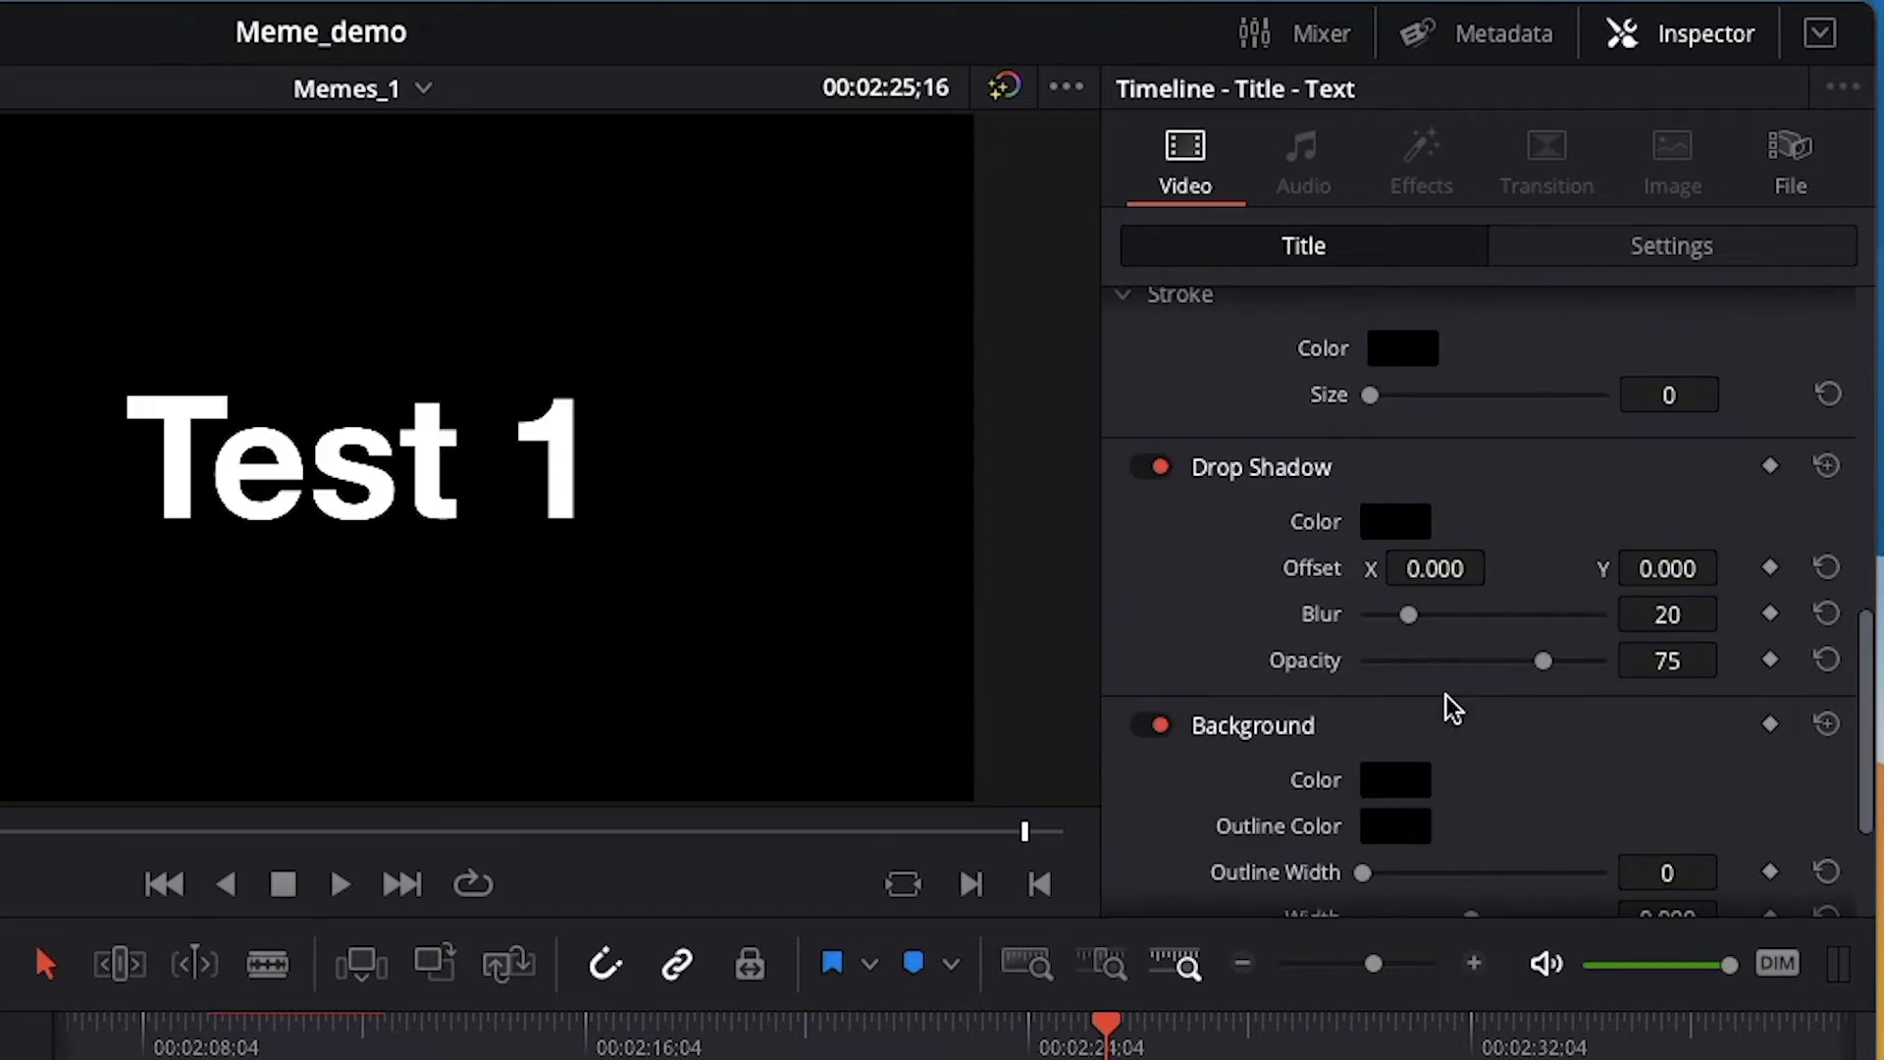
pyautogui.scroll(2, 1555, 622)
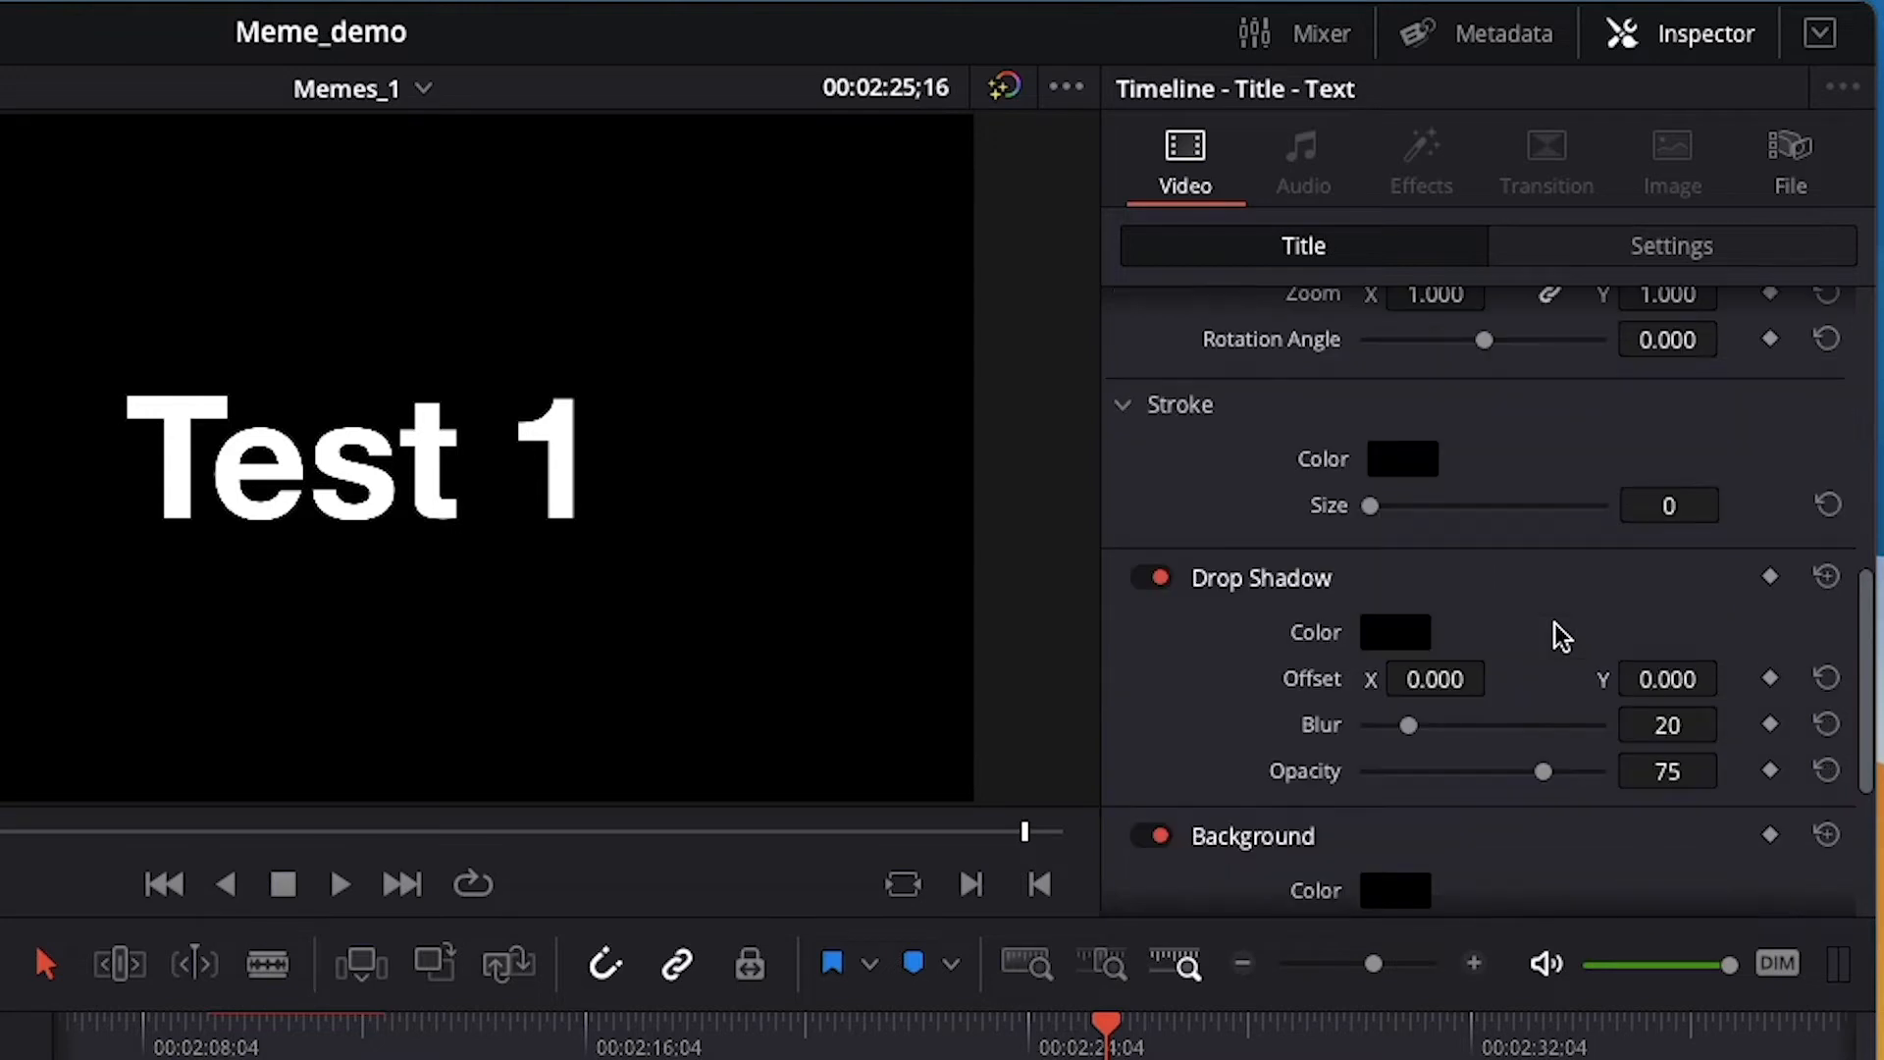
pyautogui.click(1400, 636)
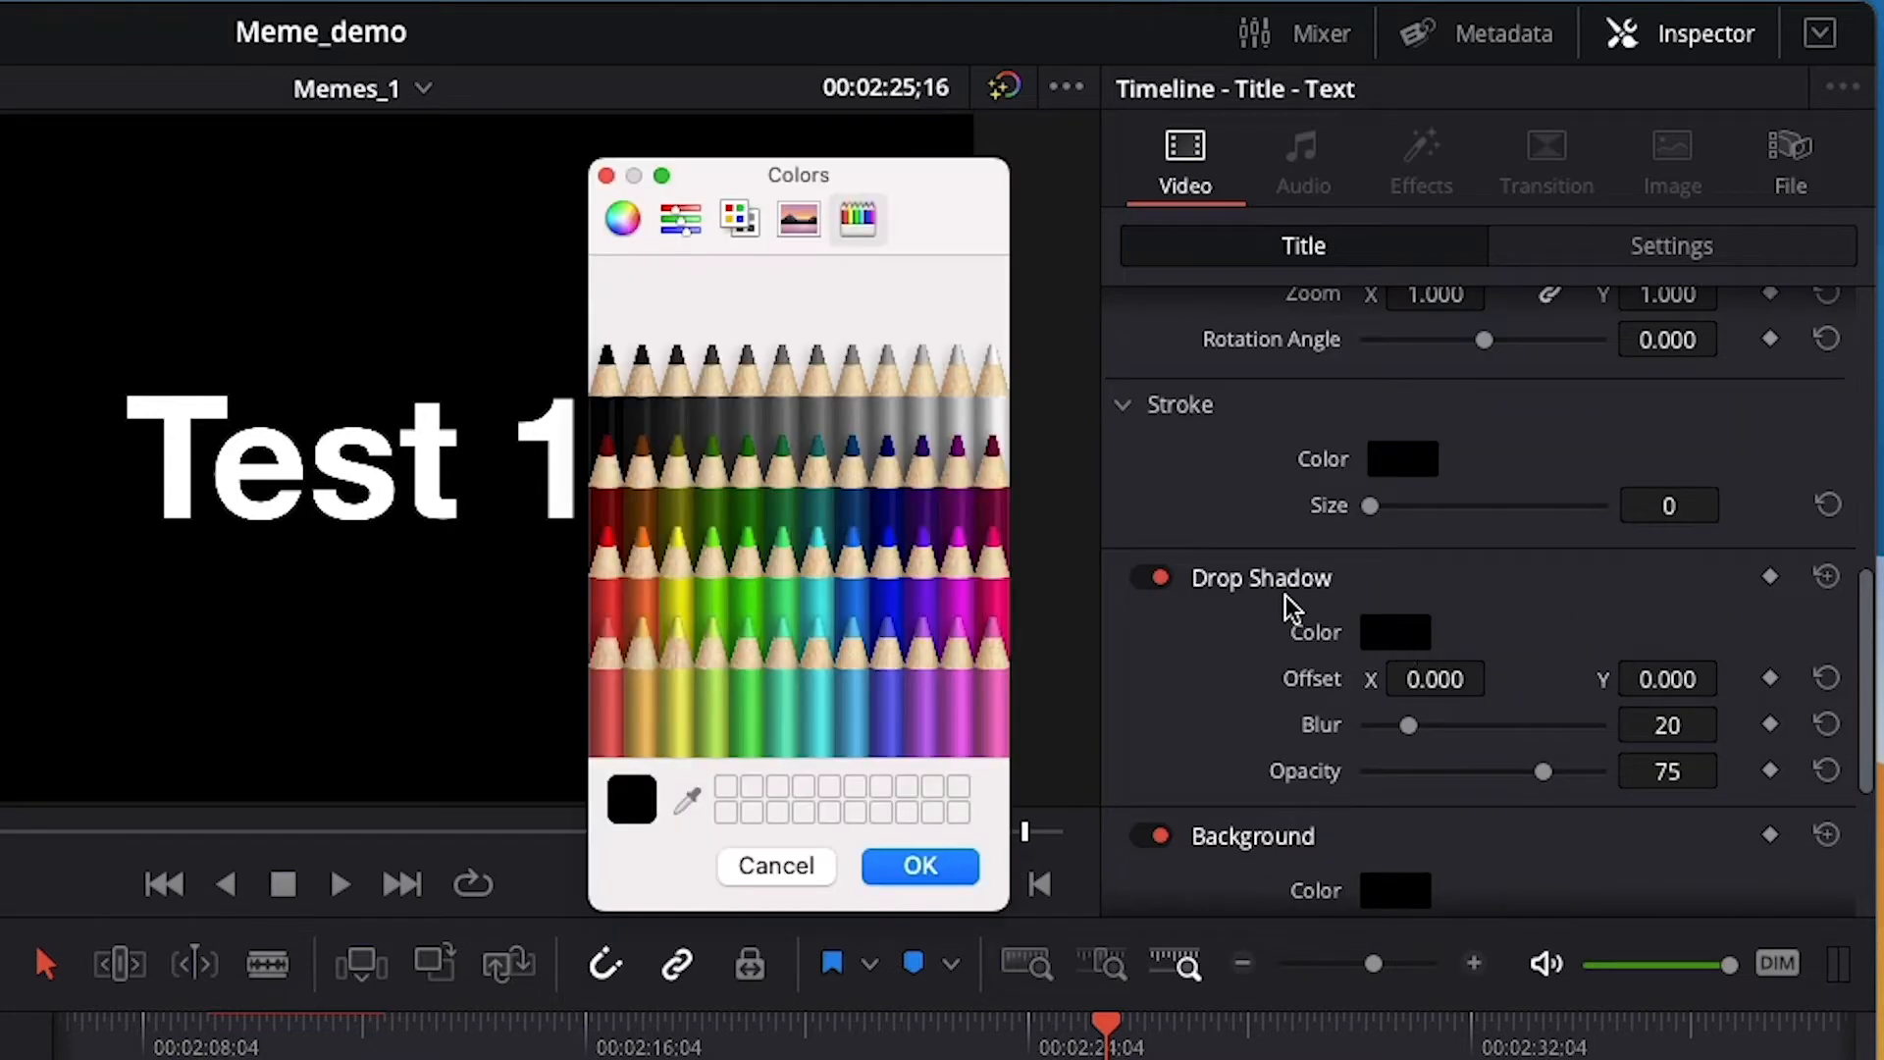
pyautogui.click(776, 867)
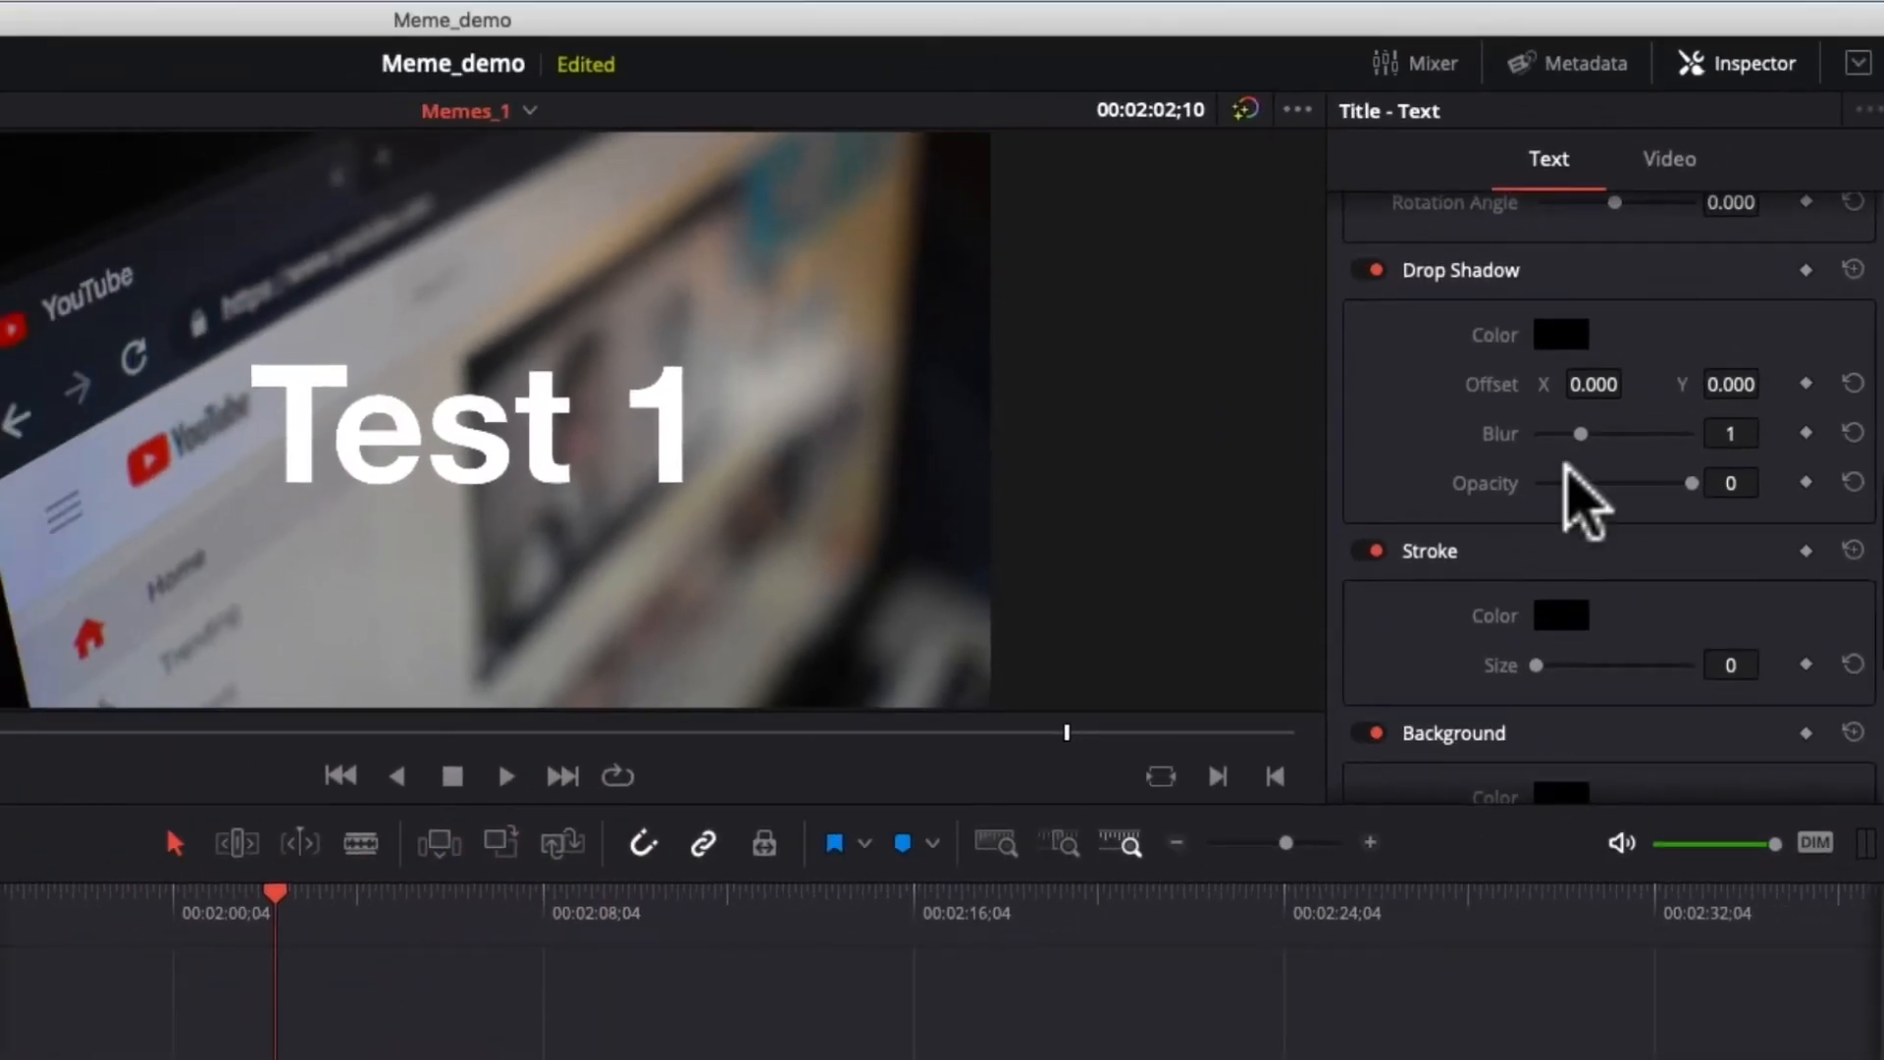
# Give the title a black drop shadow with offset X 21, Y -19, blur 63 and opacity 56.
pyautogui.click(1561, 335)
pyautogui.click(1065, 581)
pyautogui.click(1318, 968)
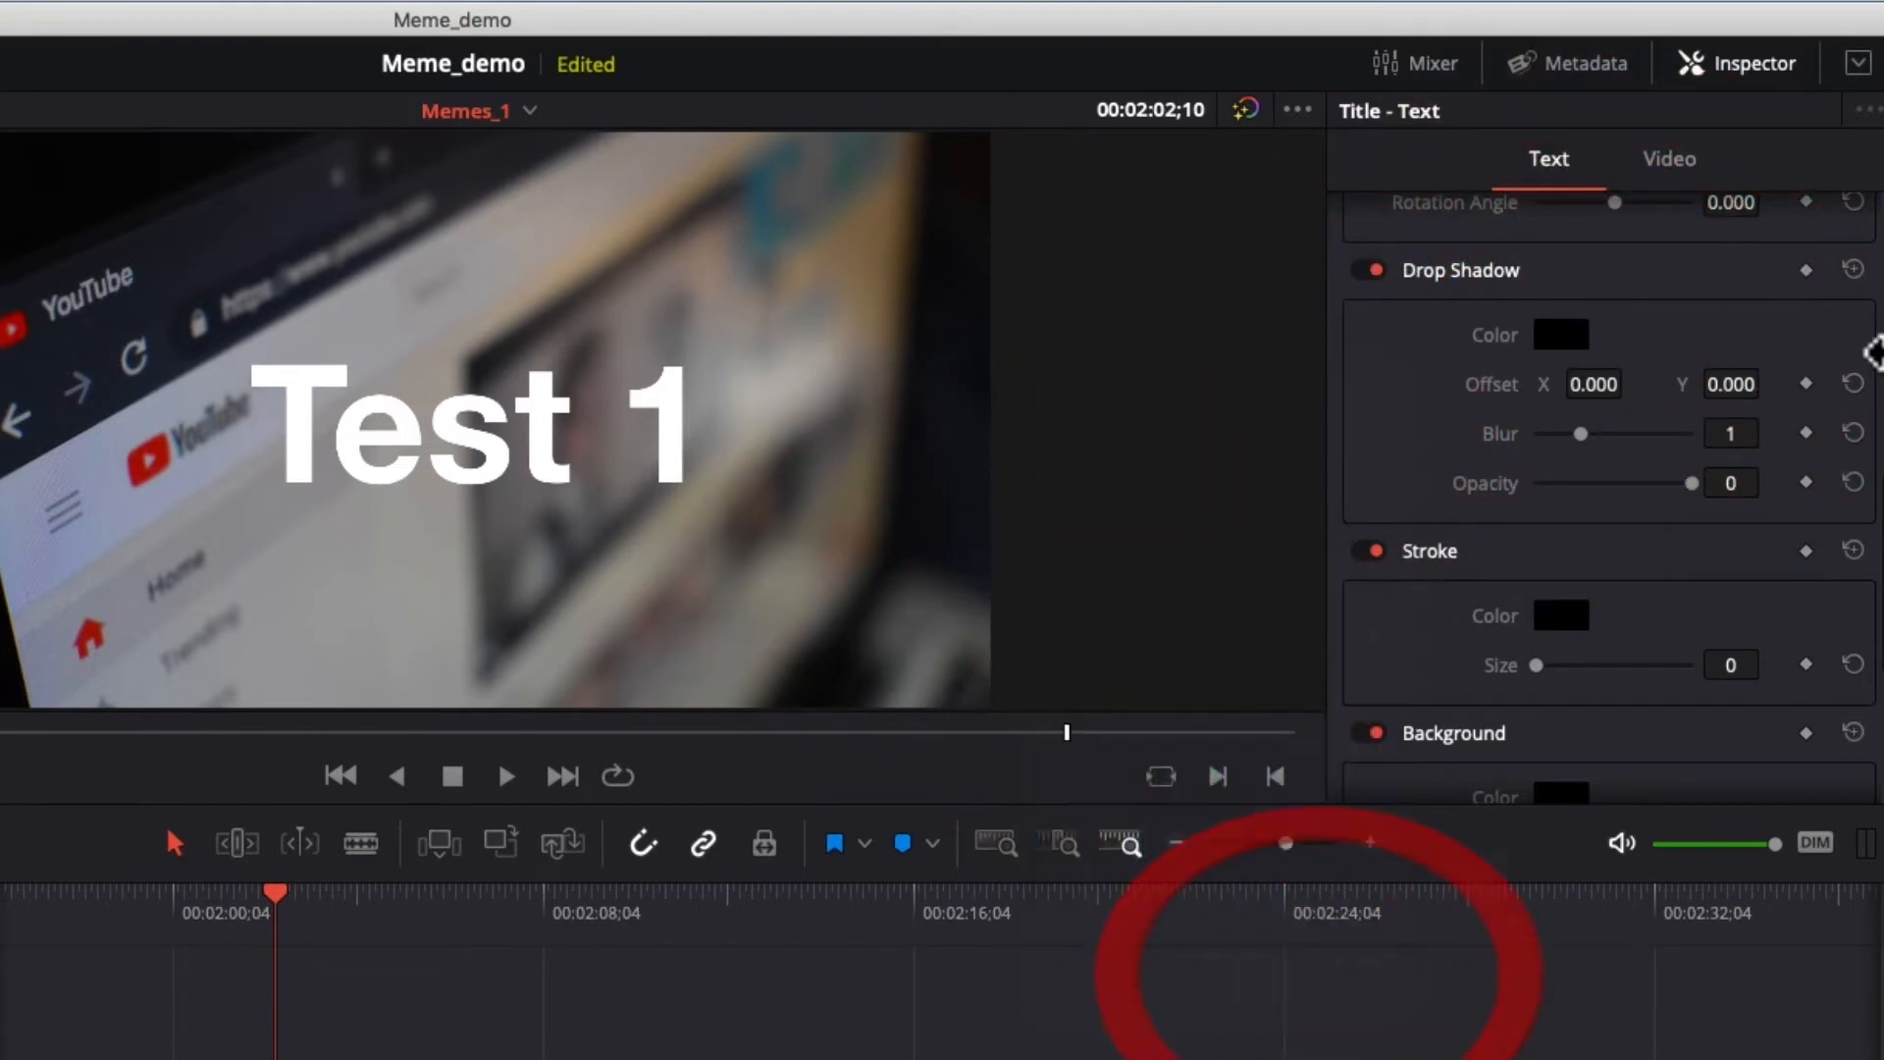
pyautogui.moveTo(1635, 384); pyautogui.dragTo(1580, 483)
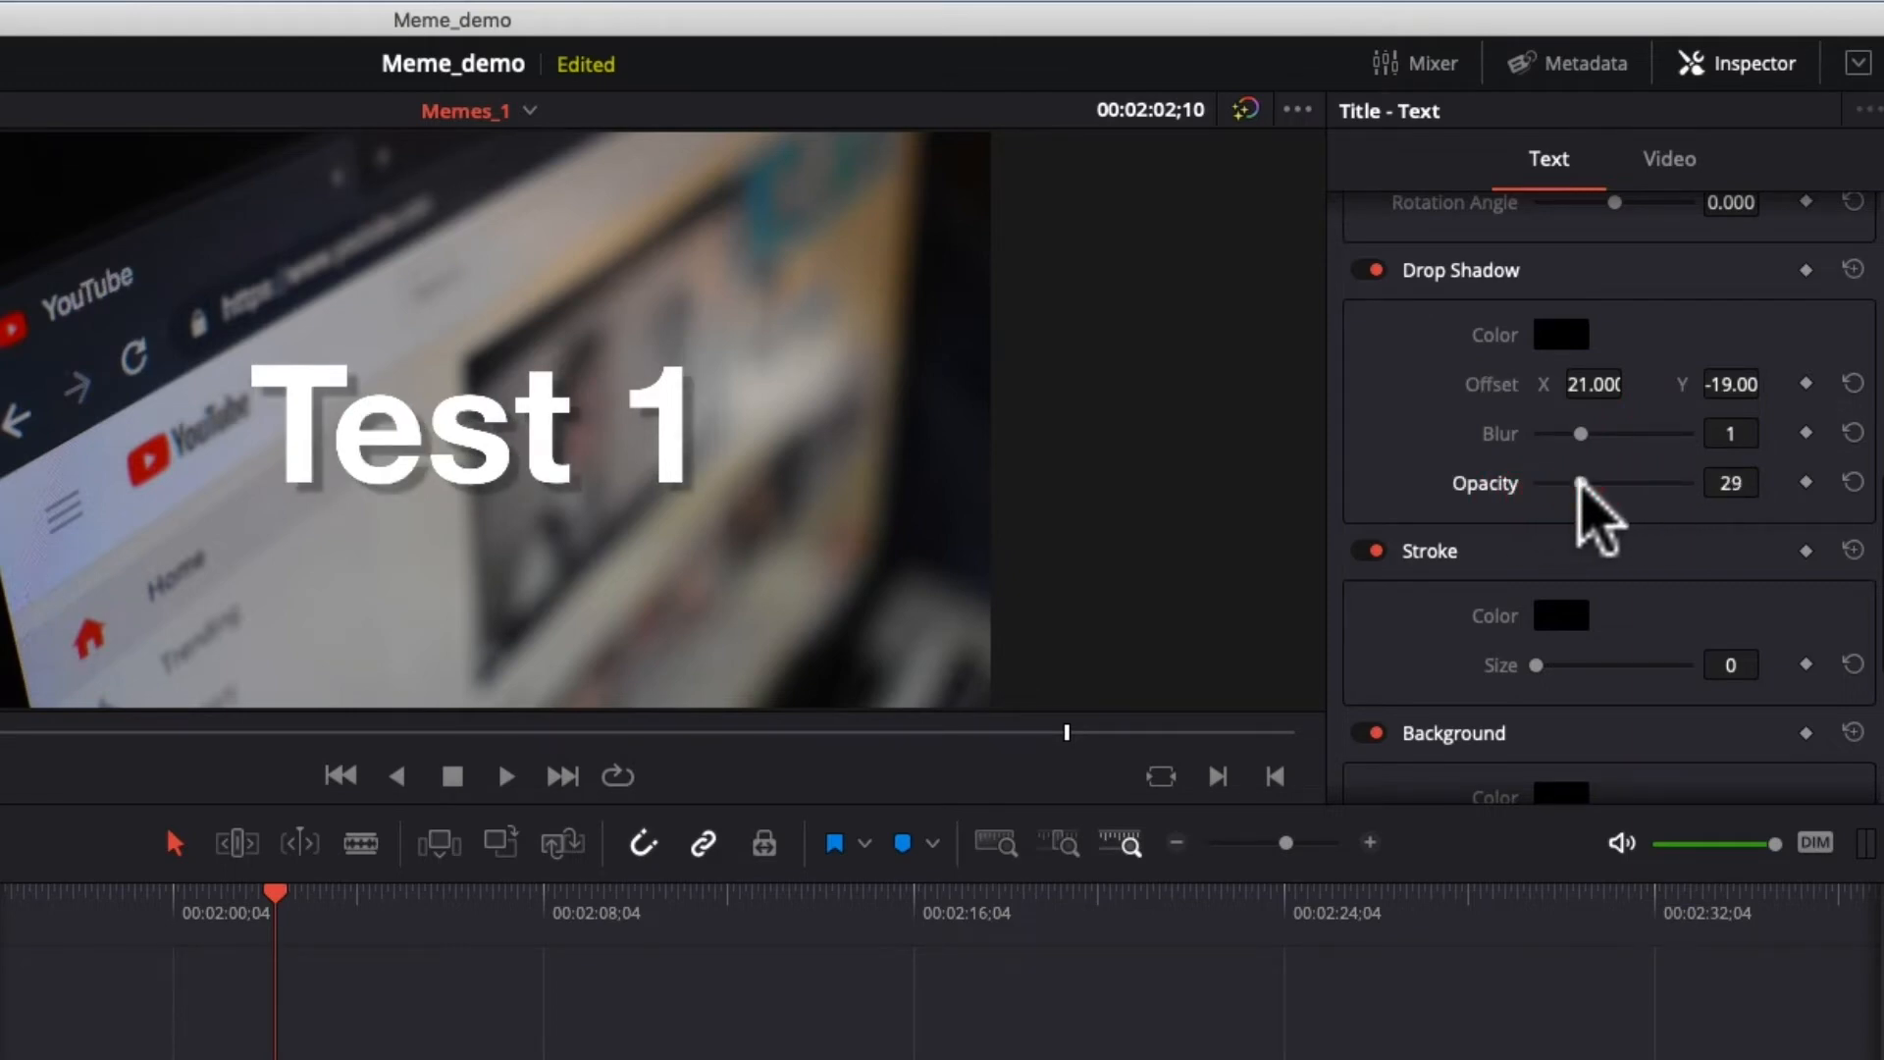
pyautogui.moveTo(1573, 439); pyautogui.dragTo(1696, 441)
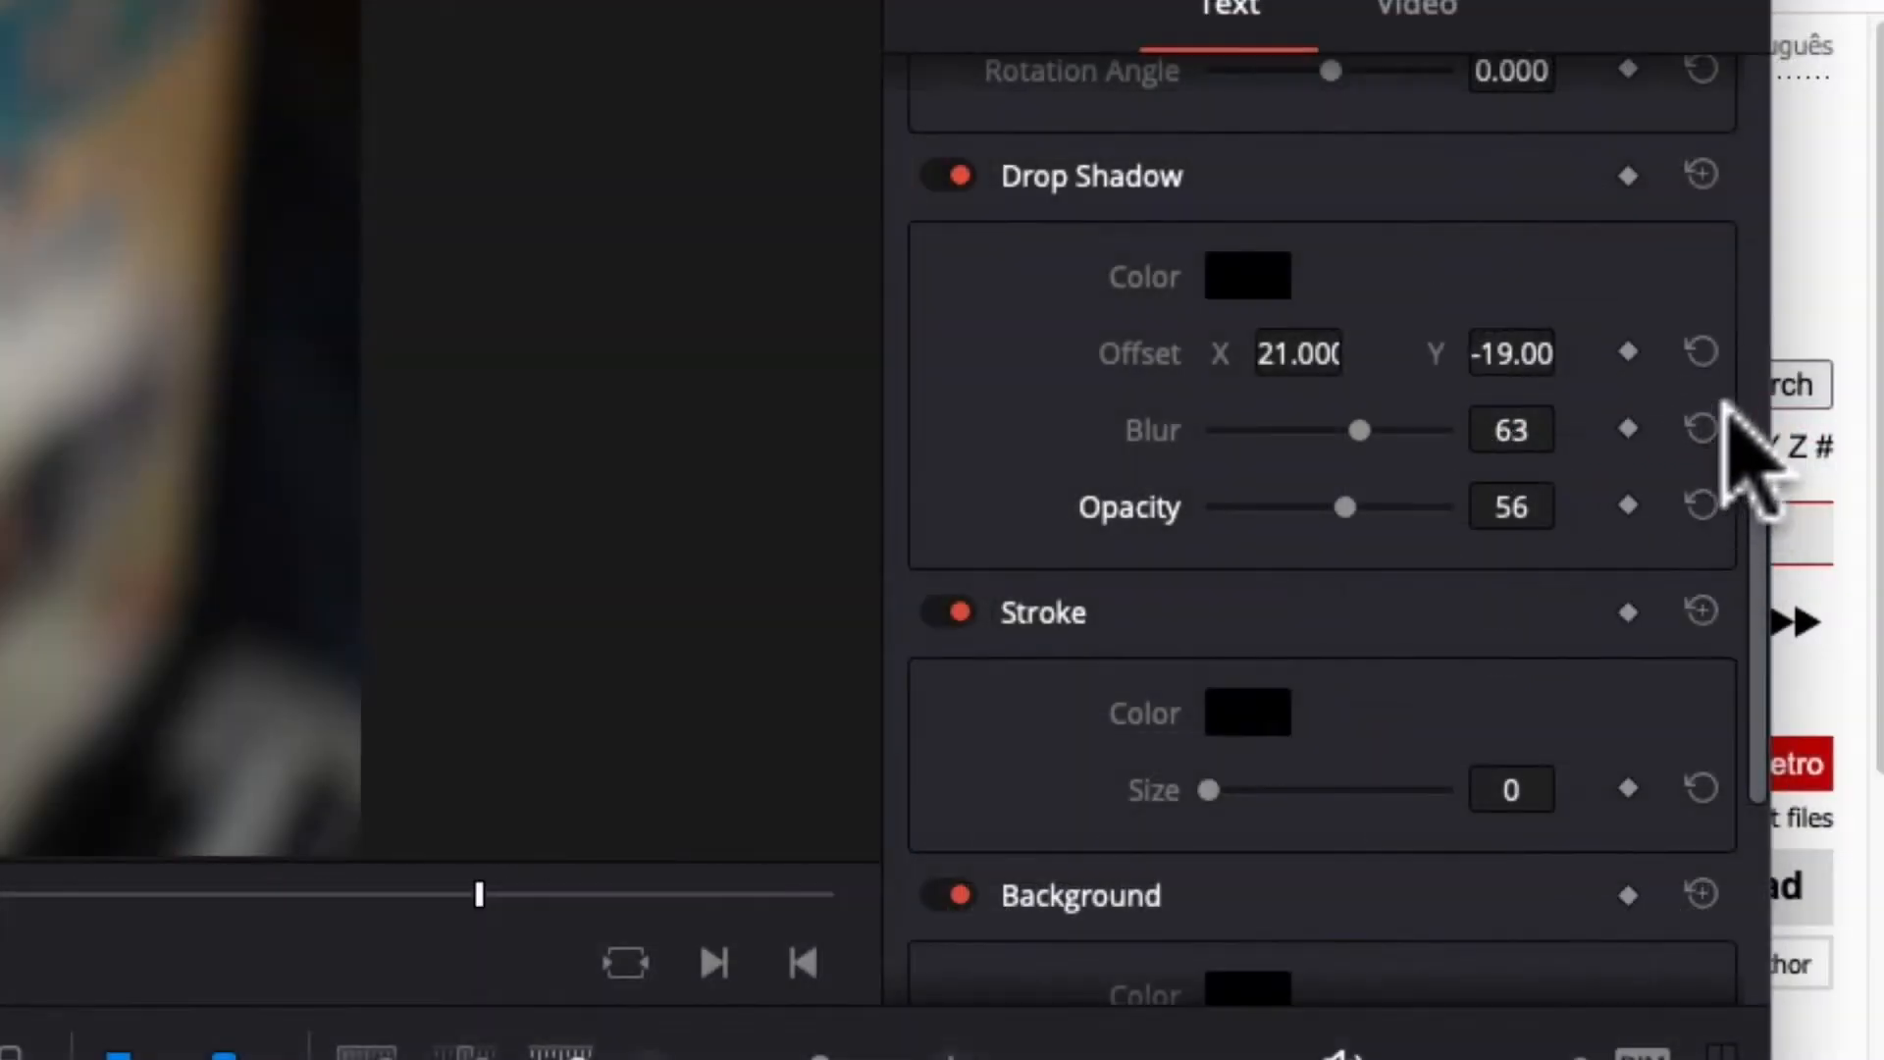
# Reset the title's drop shadow and turn the drop shadow off.
pyautogui.click(1702, 173)
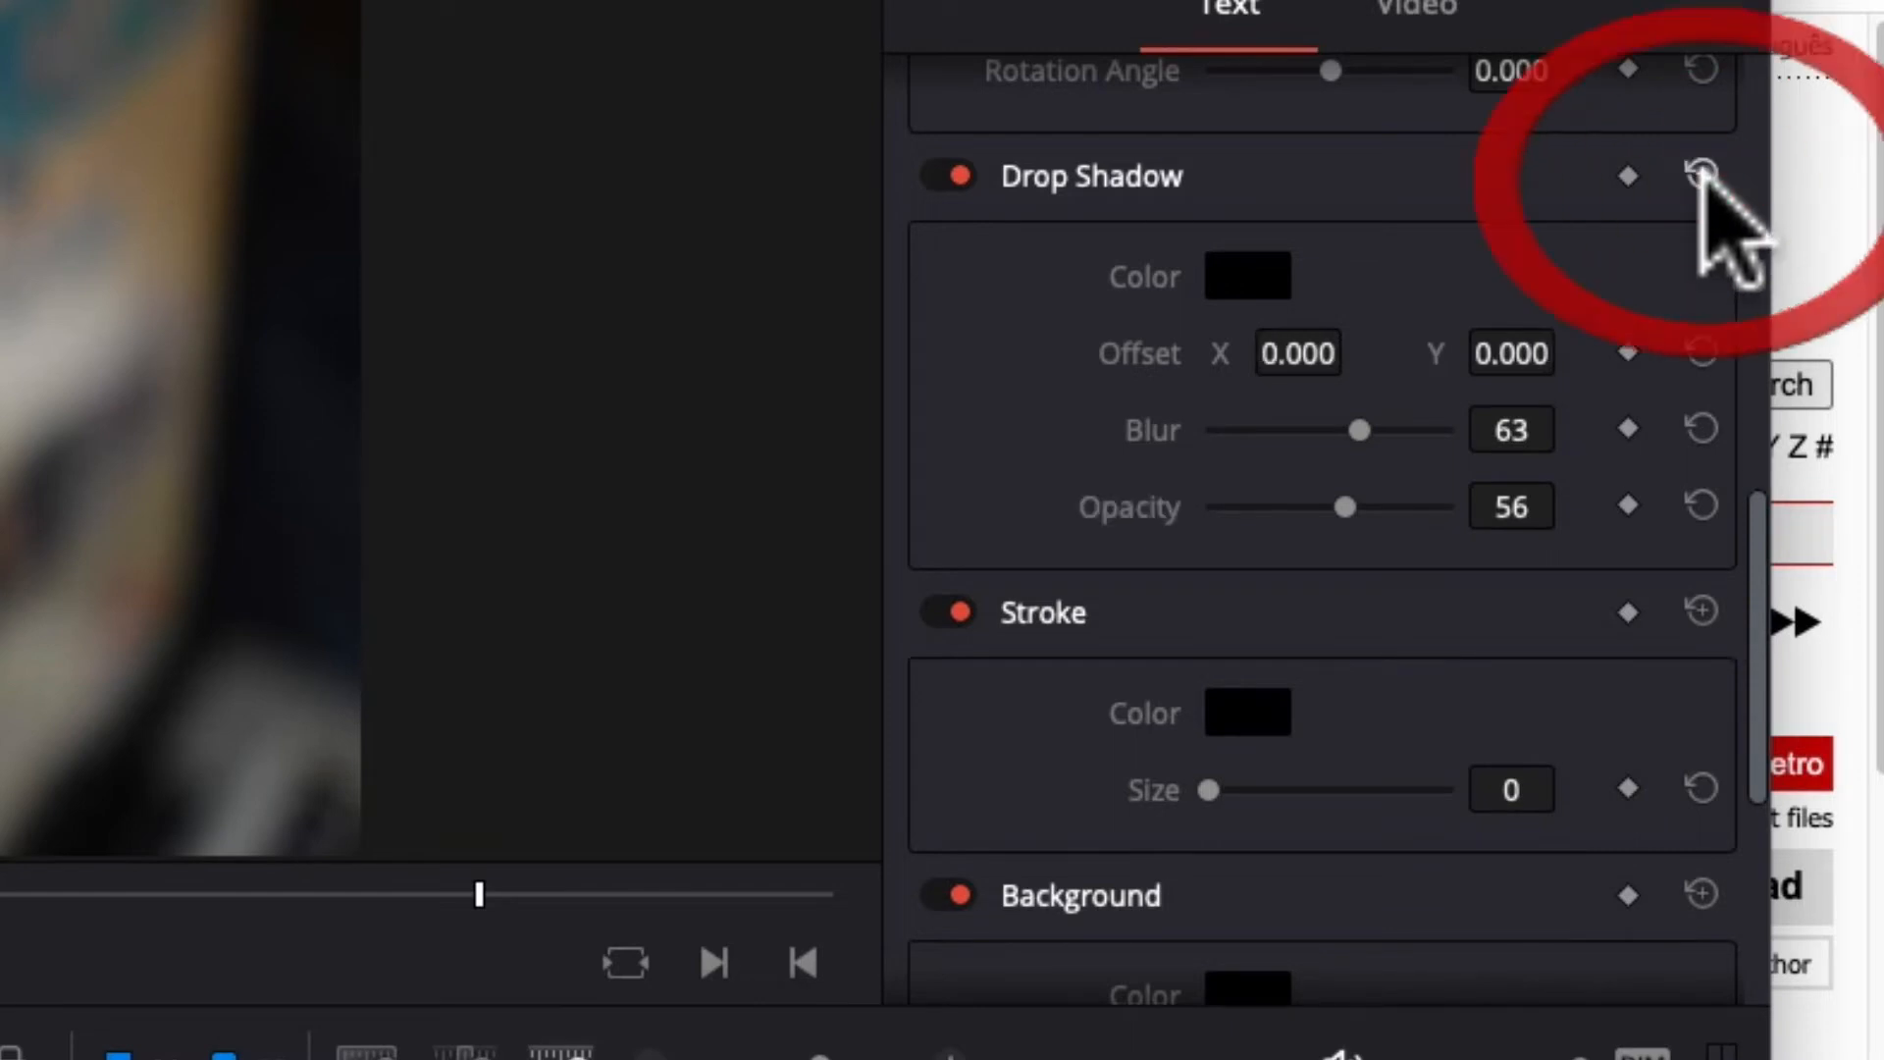
pyautogui.click(948, 175)
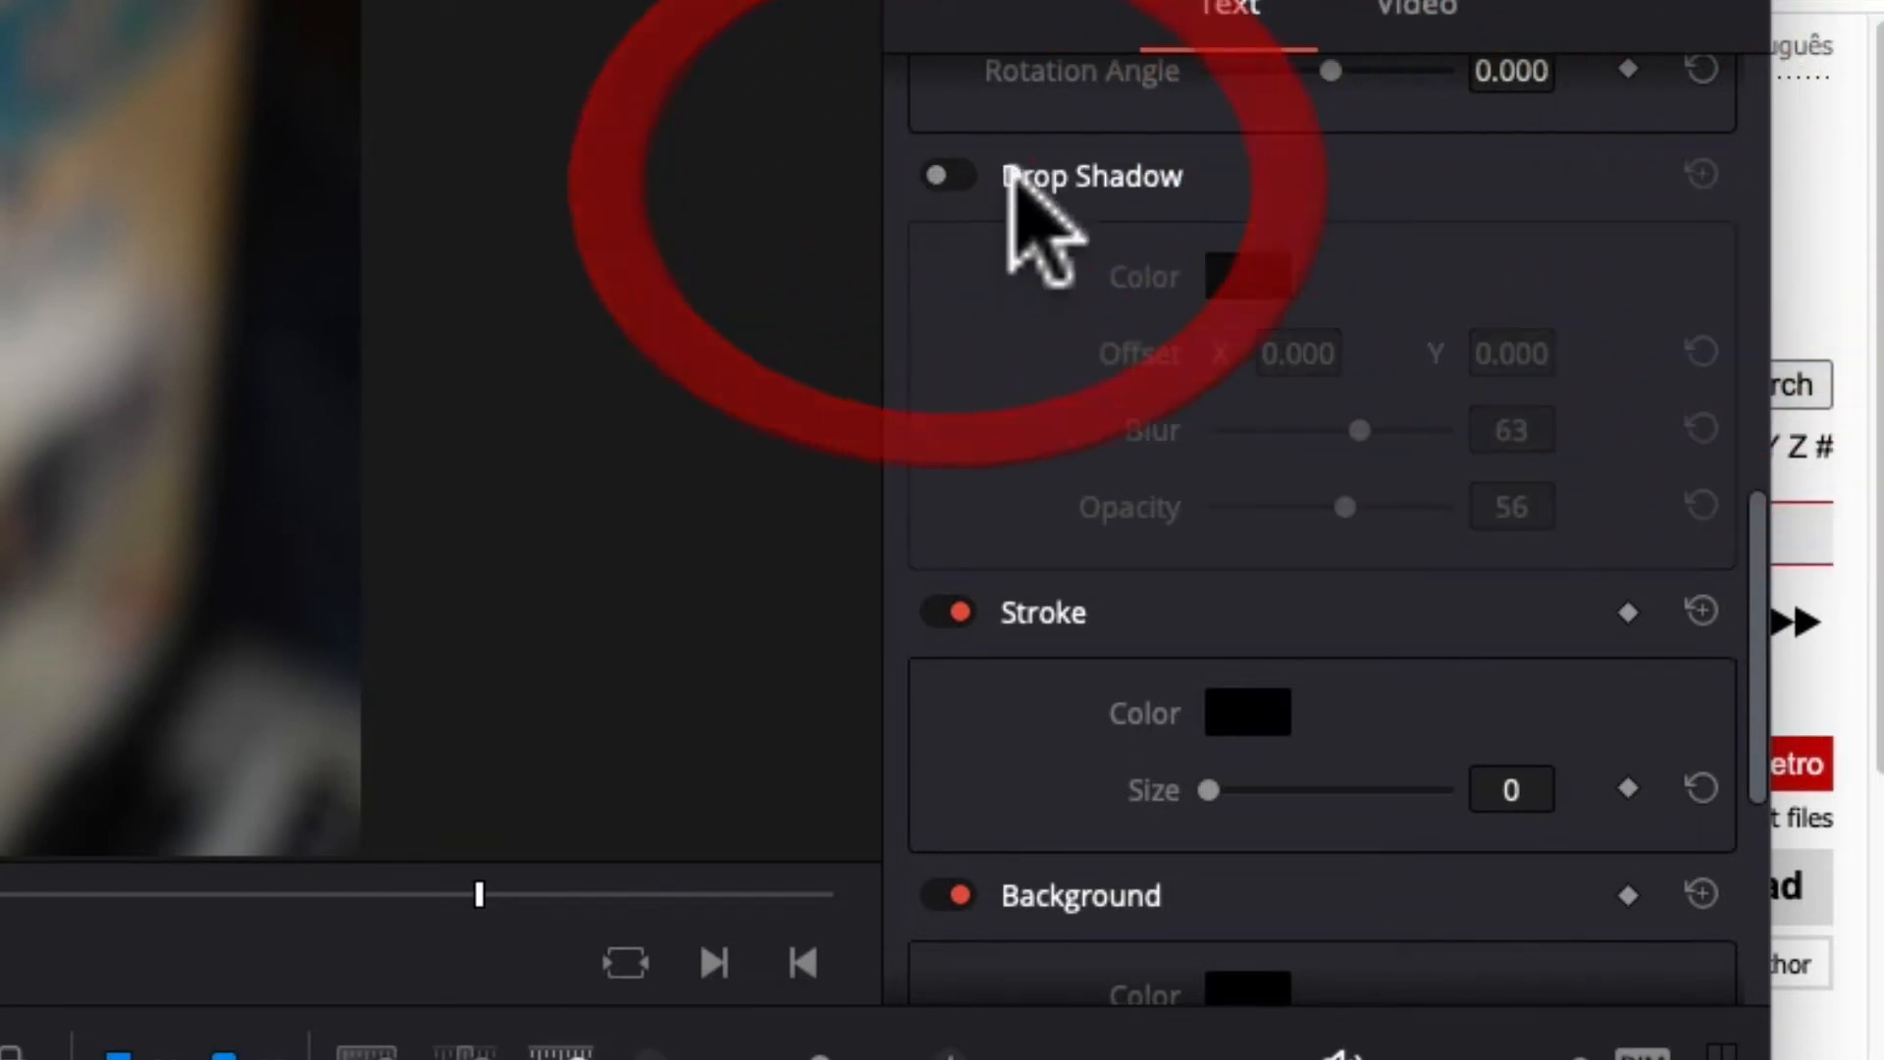
# Add a stroke of size 8 around the title text and colour it Magenta.
pyautogui.scroll(-4, 1543, 595)
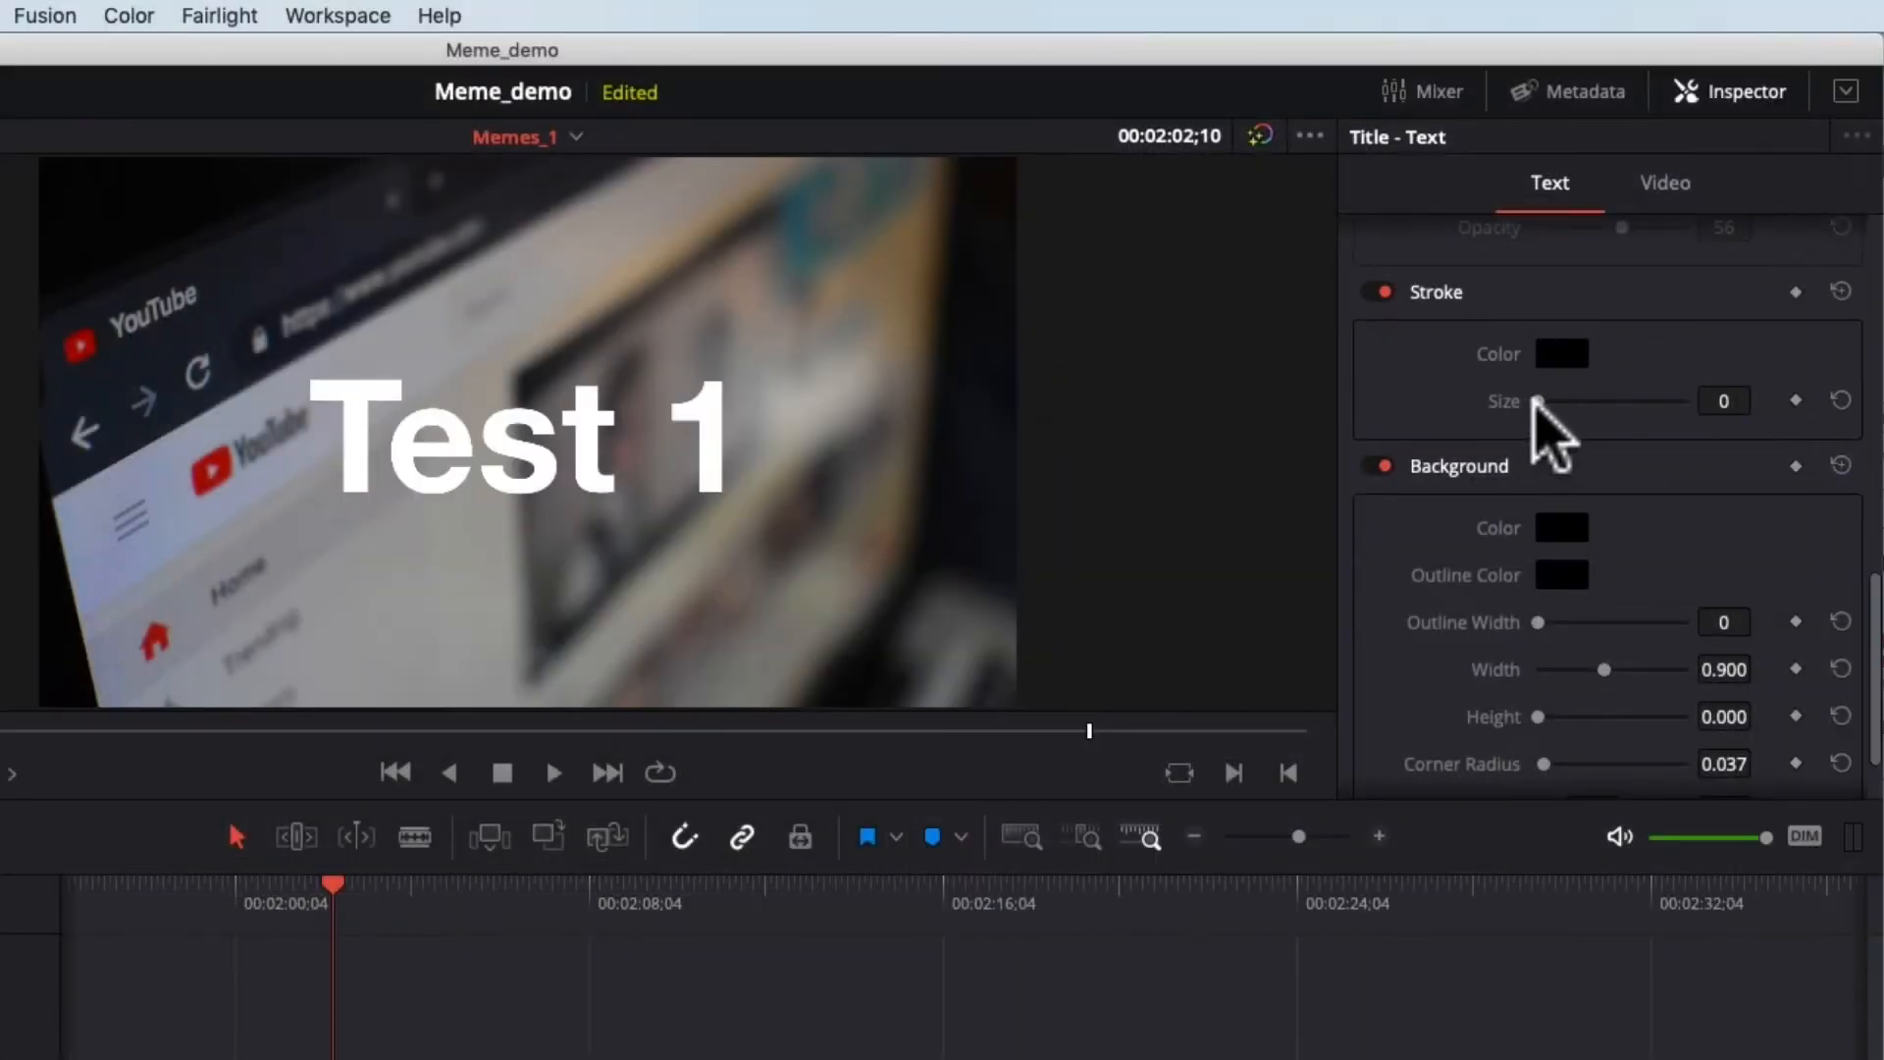
pyautogui.moveTo(1537, 400); pyautogui.dragTo(1605, 401)
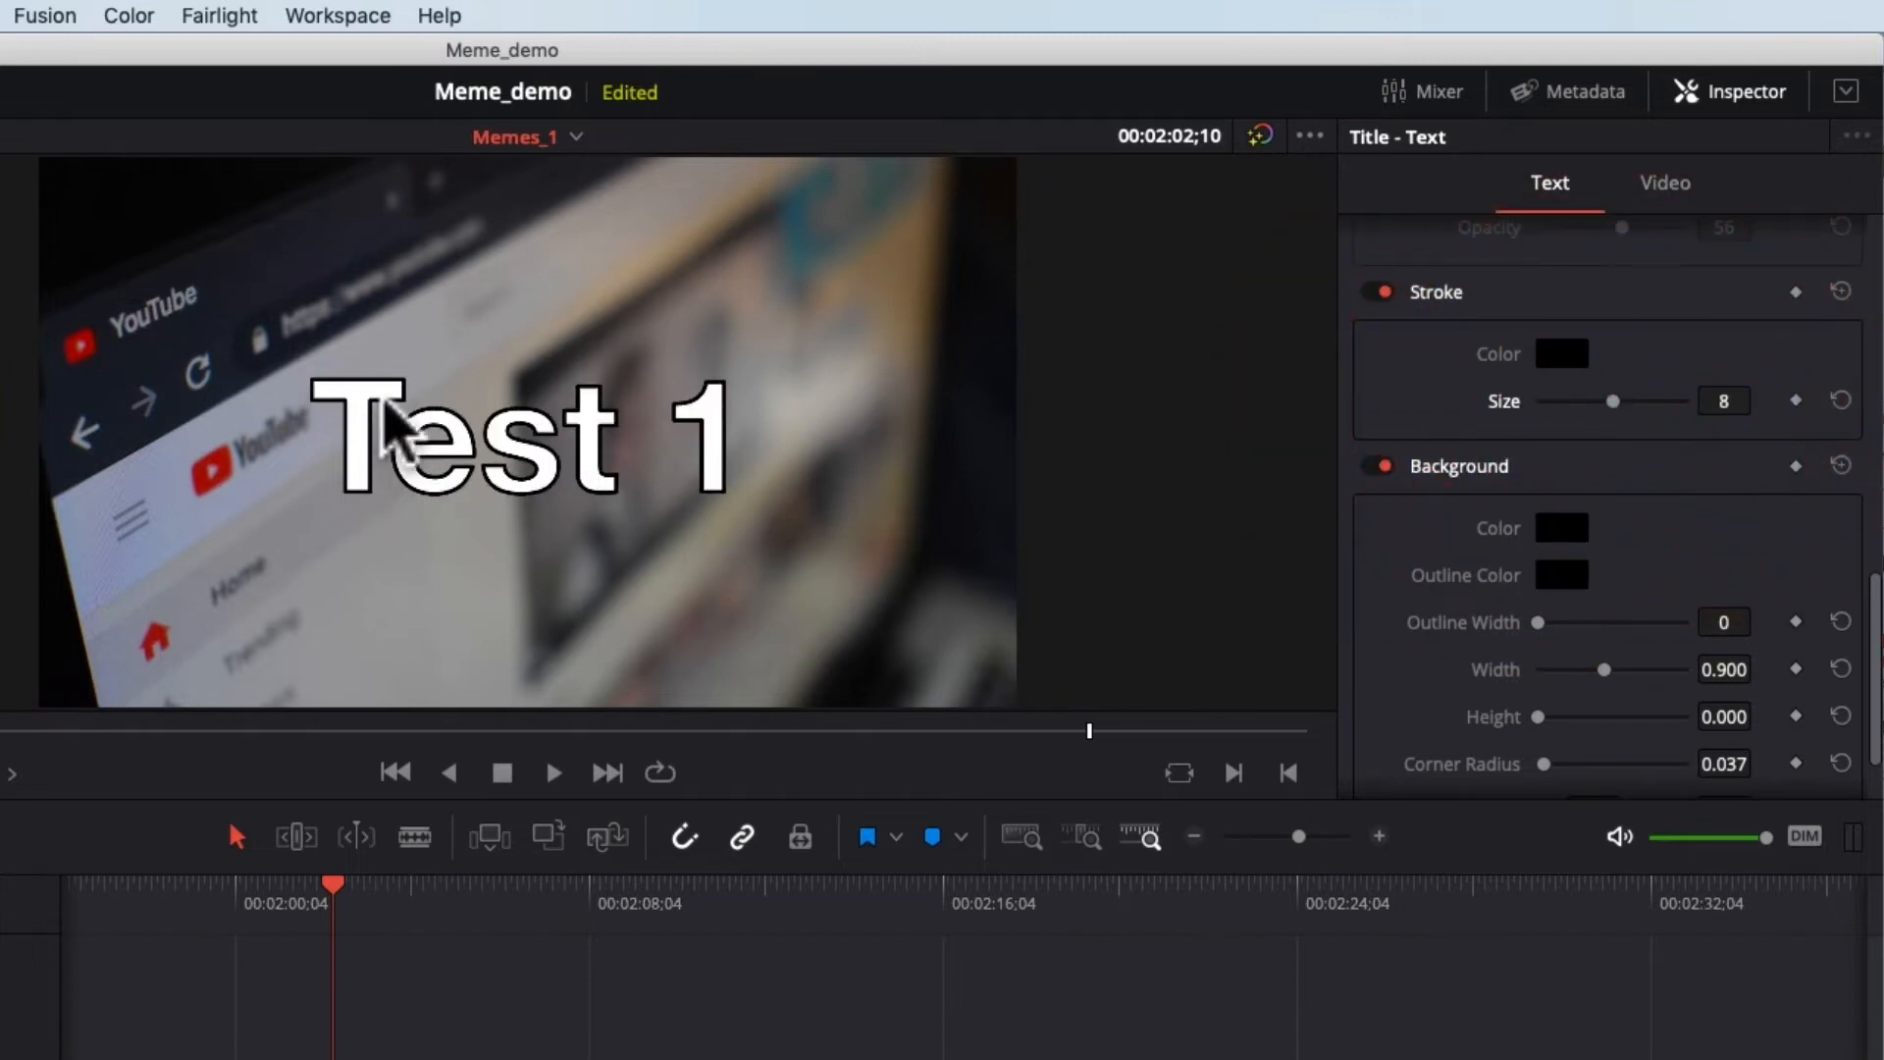
pyautogui.click(1580, 353)
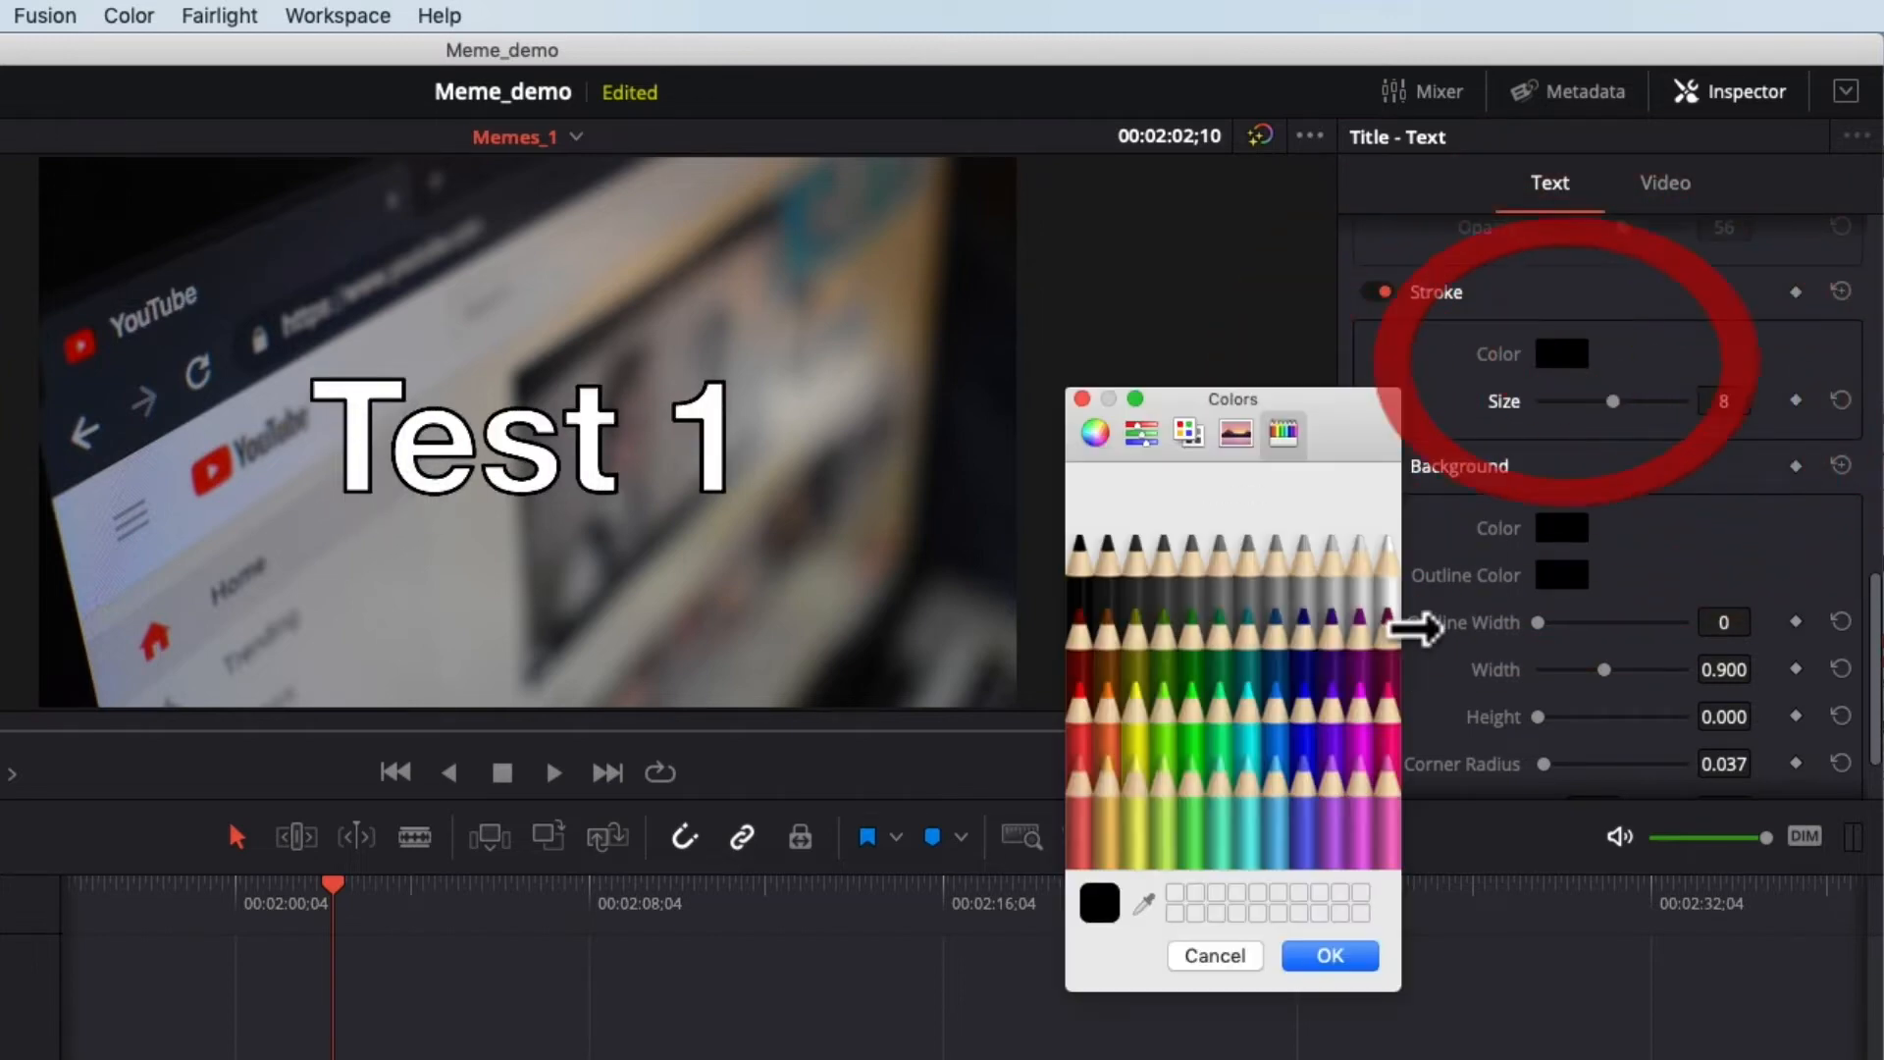
pyautogui.click(1360, 732)
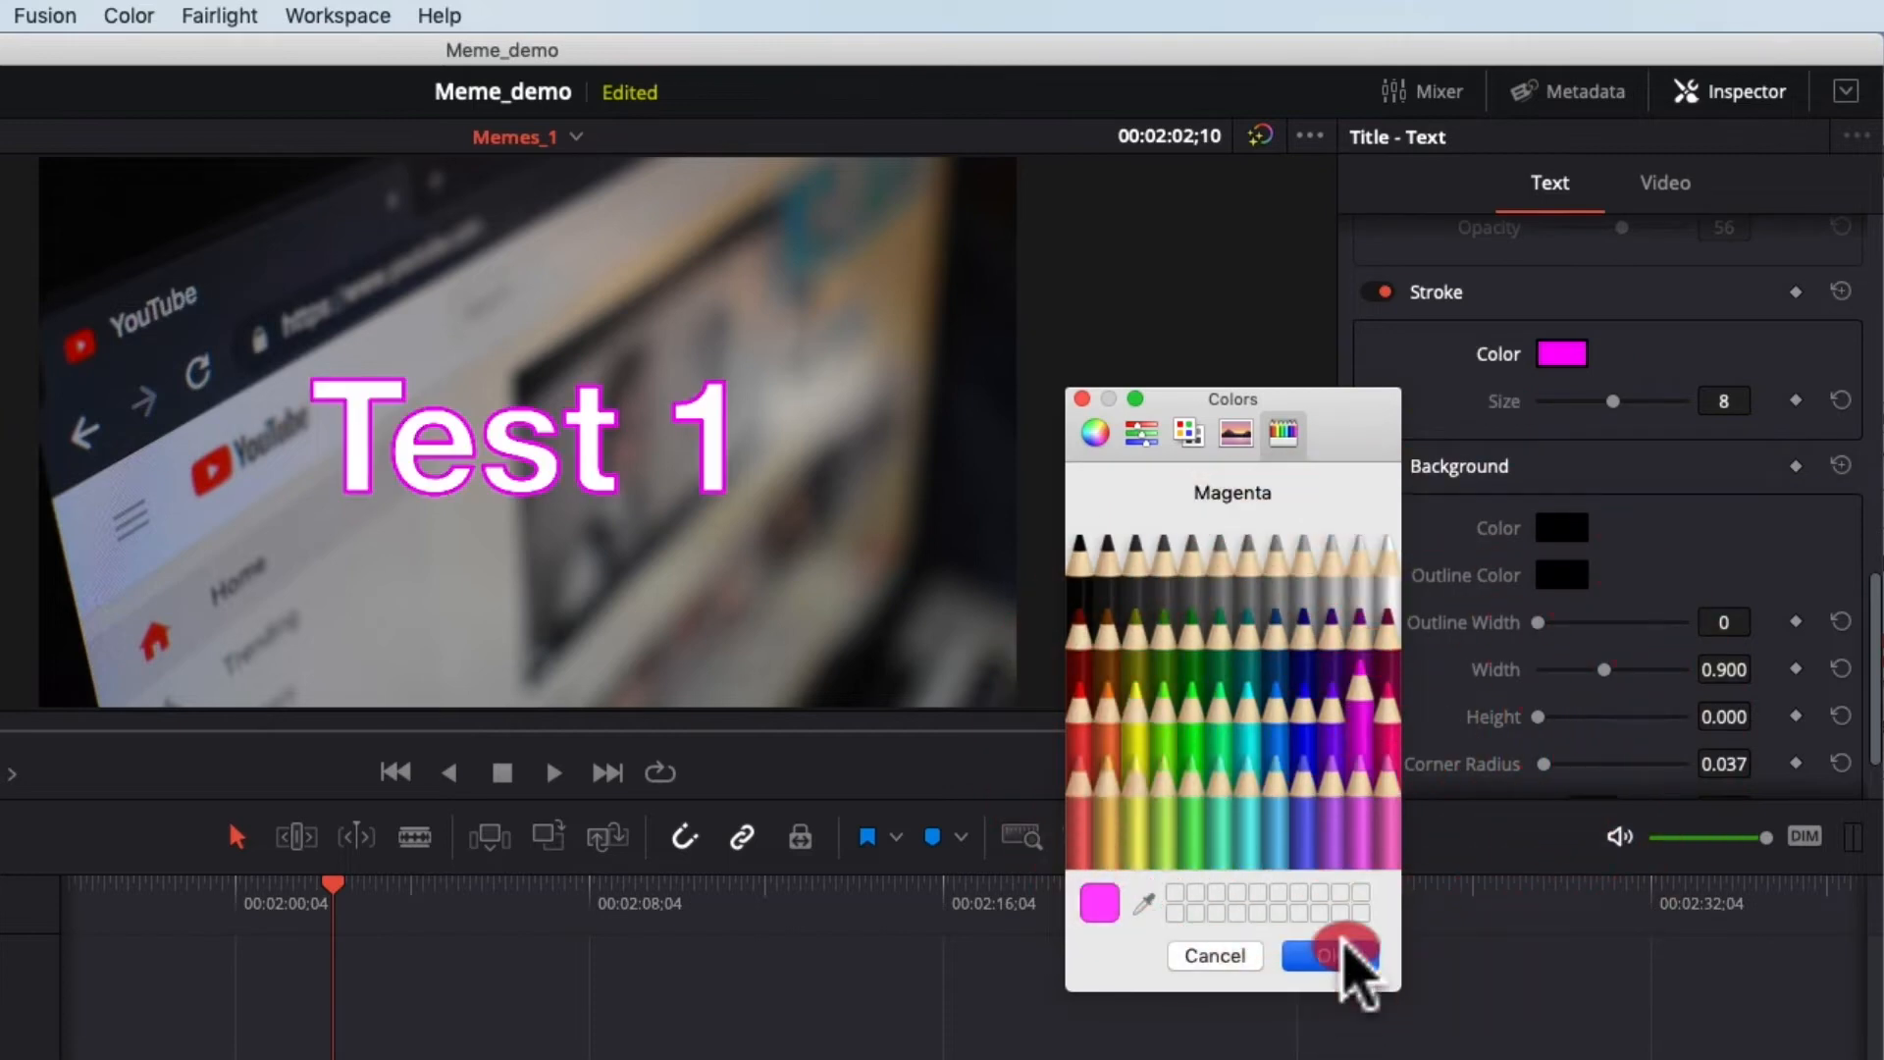
pyautogui.click(1333, 956)
# Return the title's stroke to black with size 0 and turn the stroke off.
pyautogui.click(1568, 355)
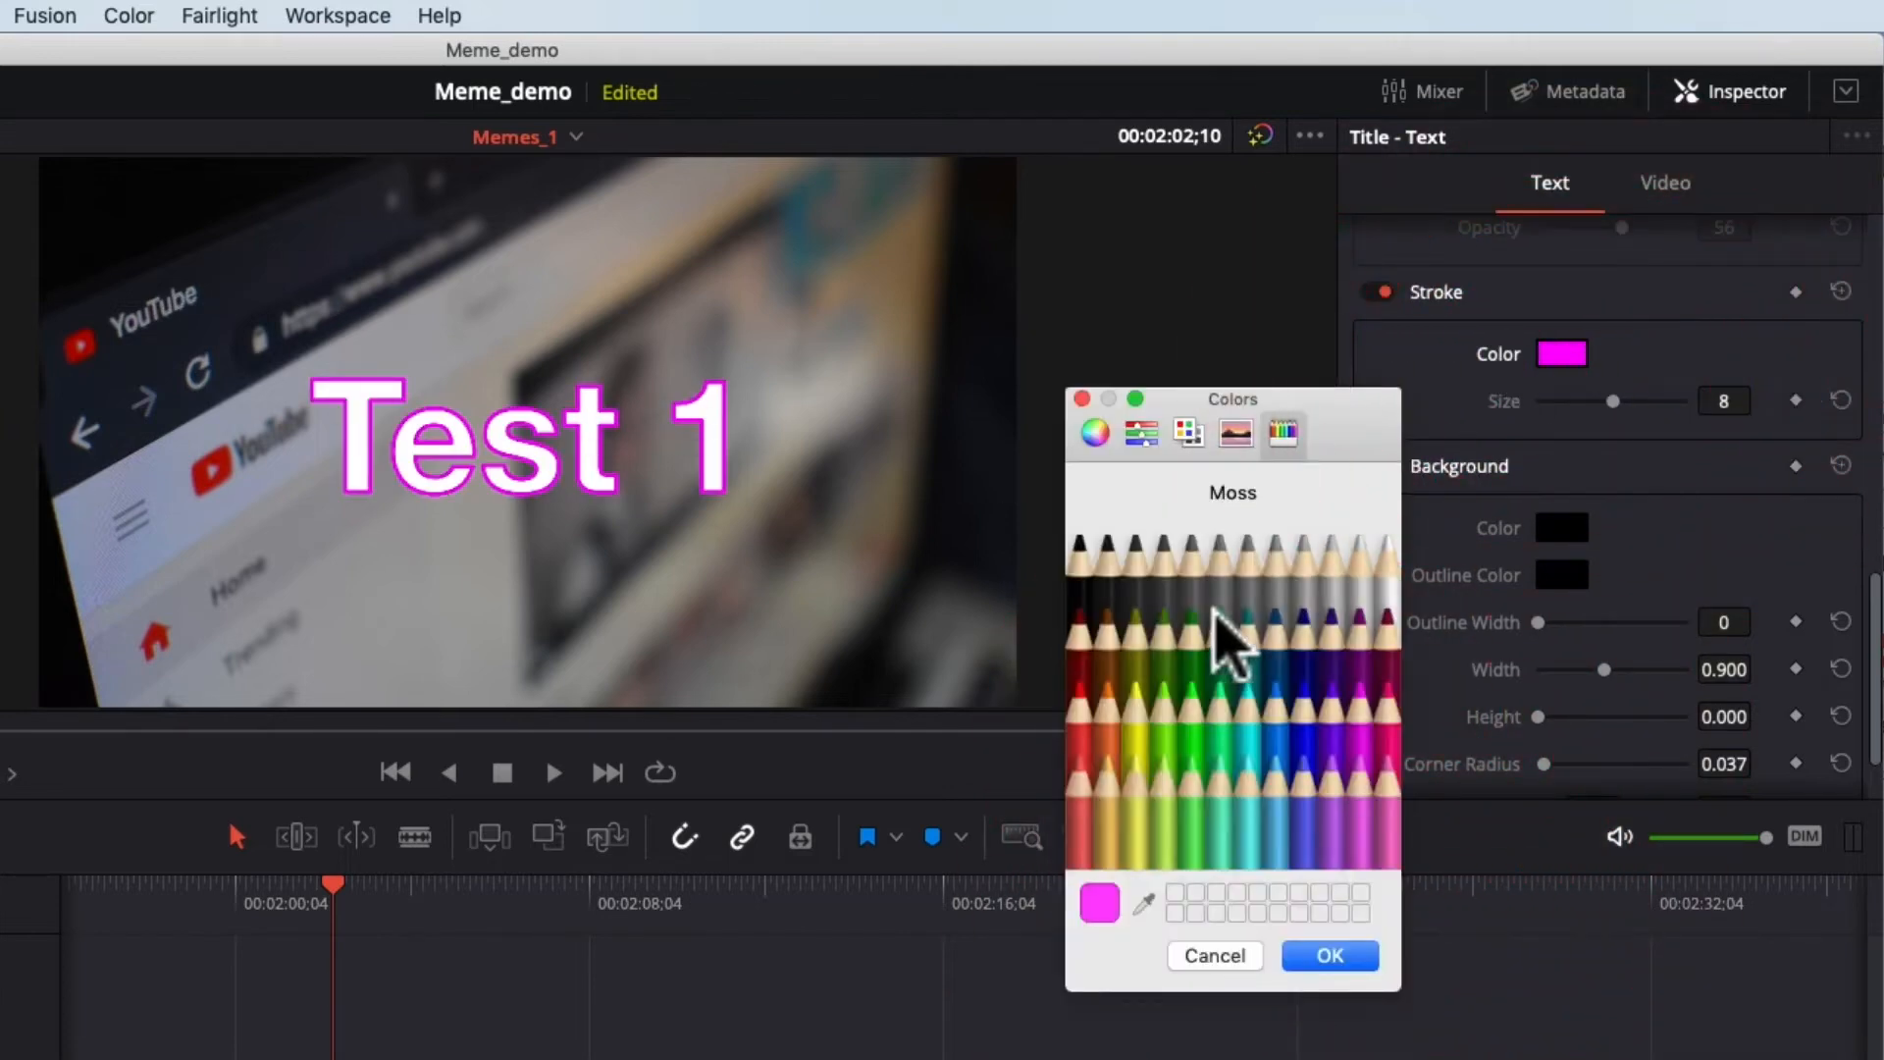
pyautogui.click(1083, 584)
pyautogui.click(1330, 955)
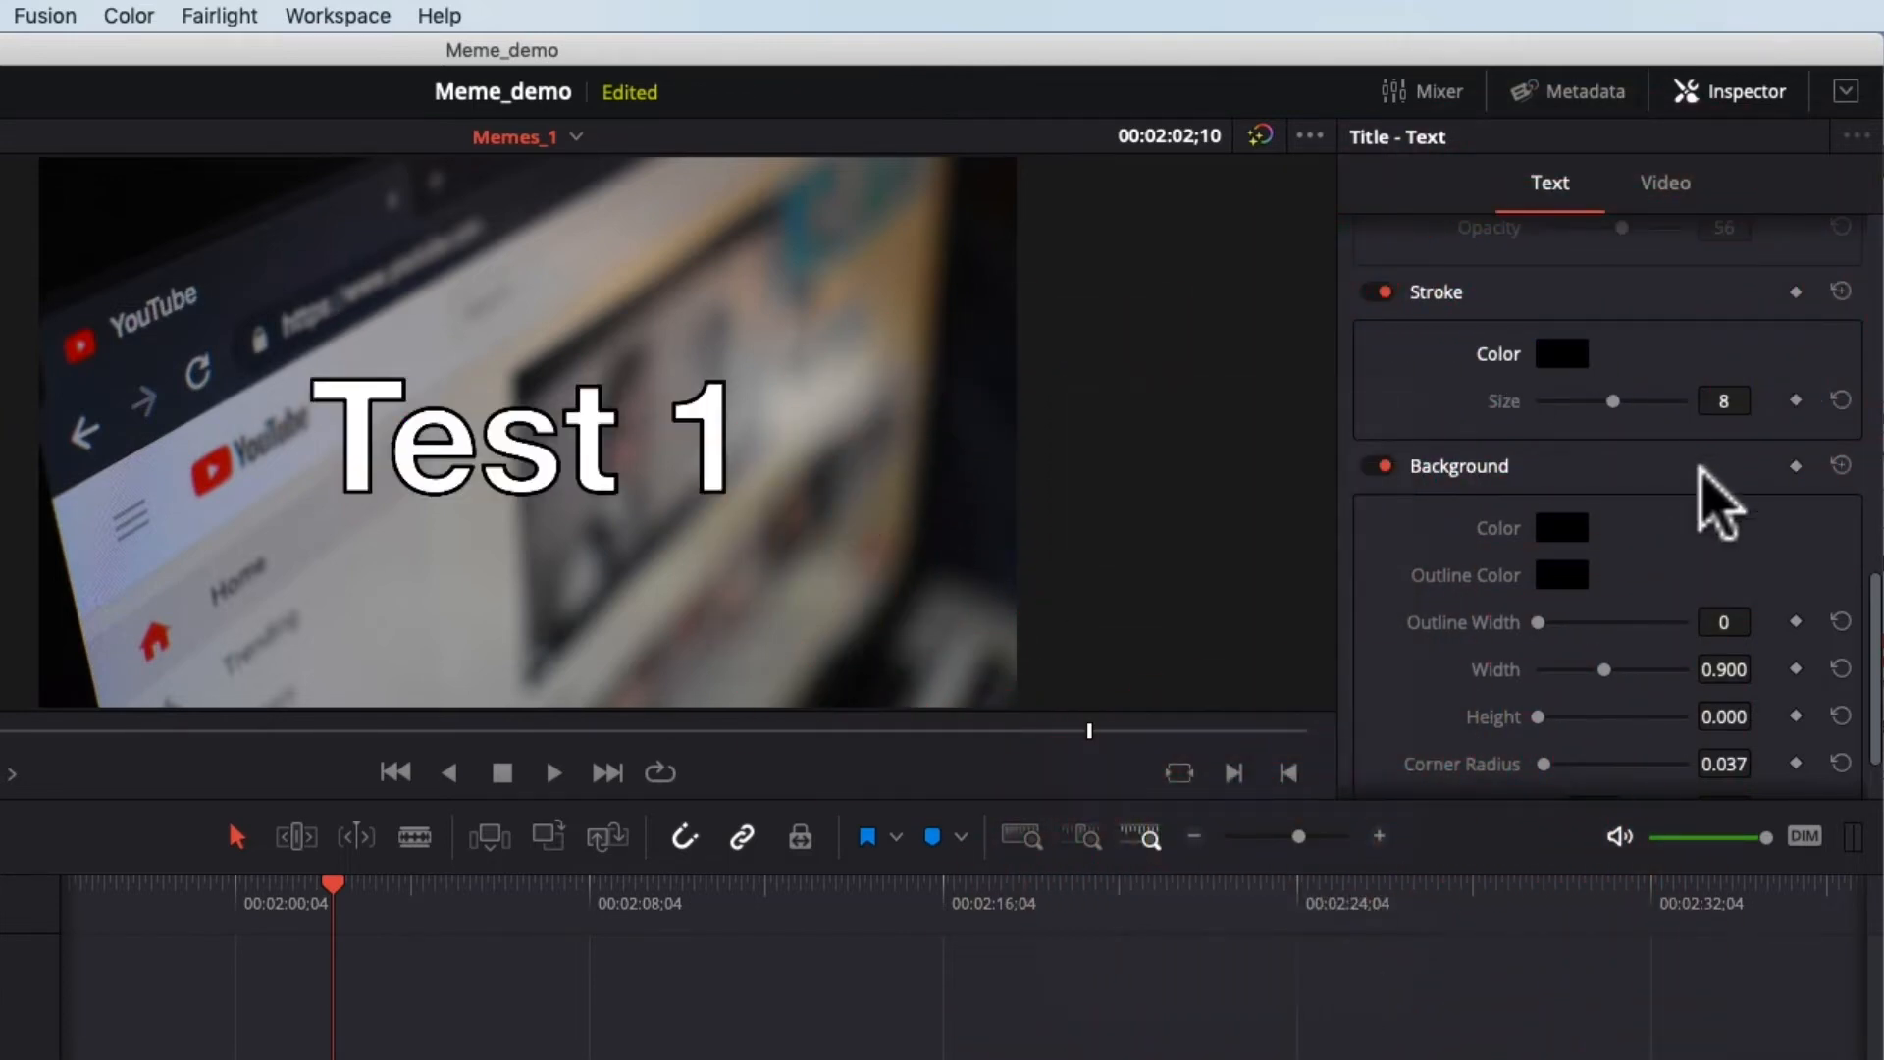
pyautogui.moveTo(1612, 400)
pyautogui.mouseDown()
pyautogui.moveTo(1664, 401)
pyautogui.moveTo(1507, 402)
pyautogui.moveTo(1680, 404)
pyautogui.moveTo(1524, 402)
pyautogui.moveTo(1631, 402)
pyautogui.mouseUp()
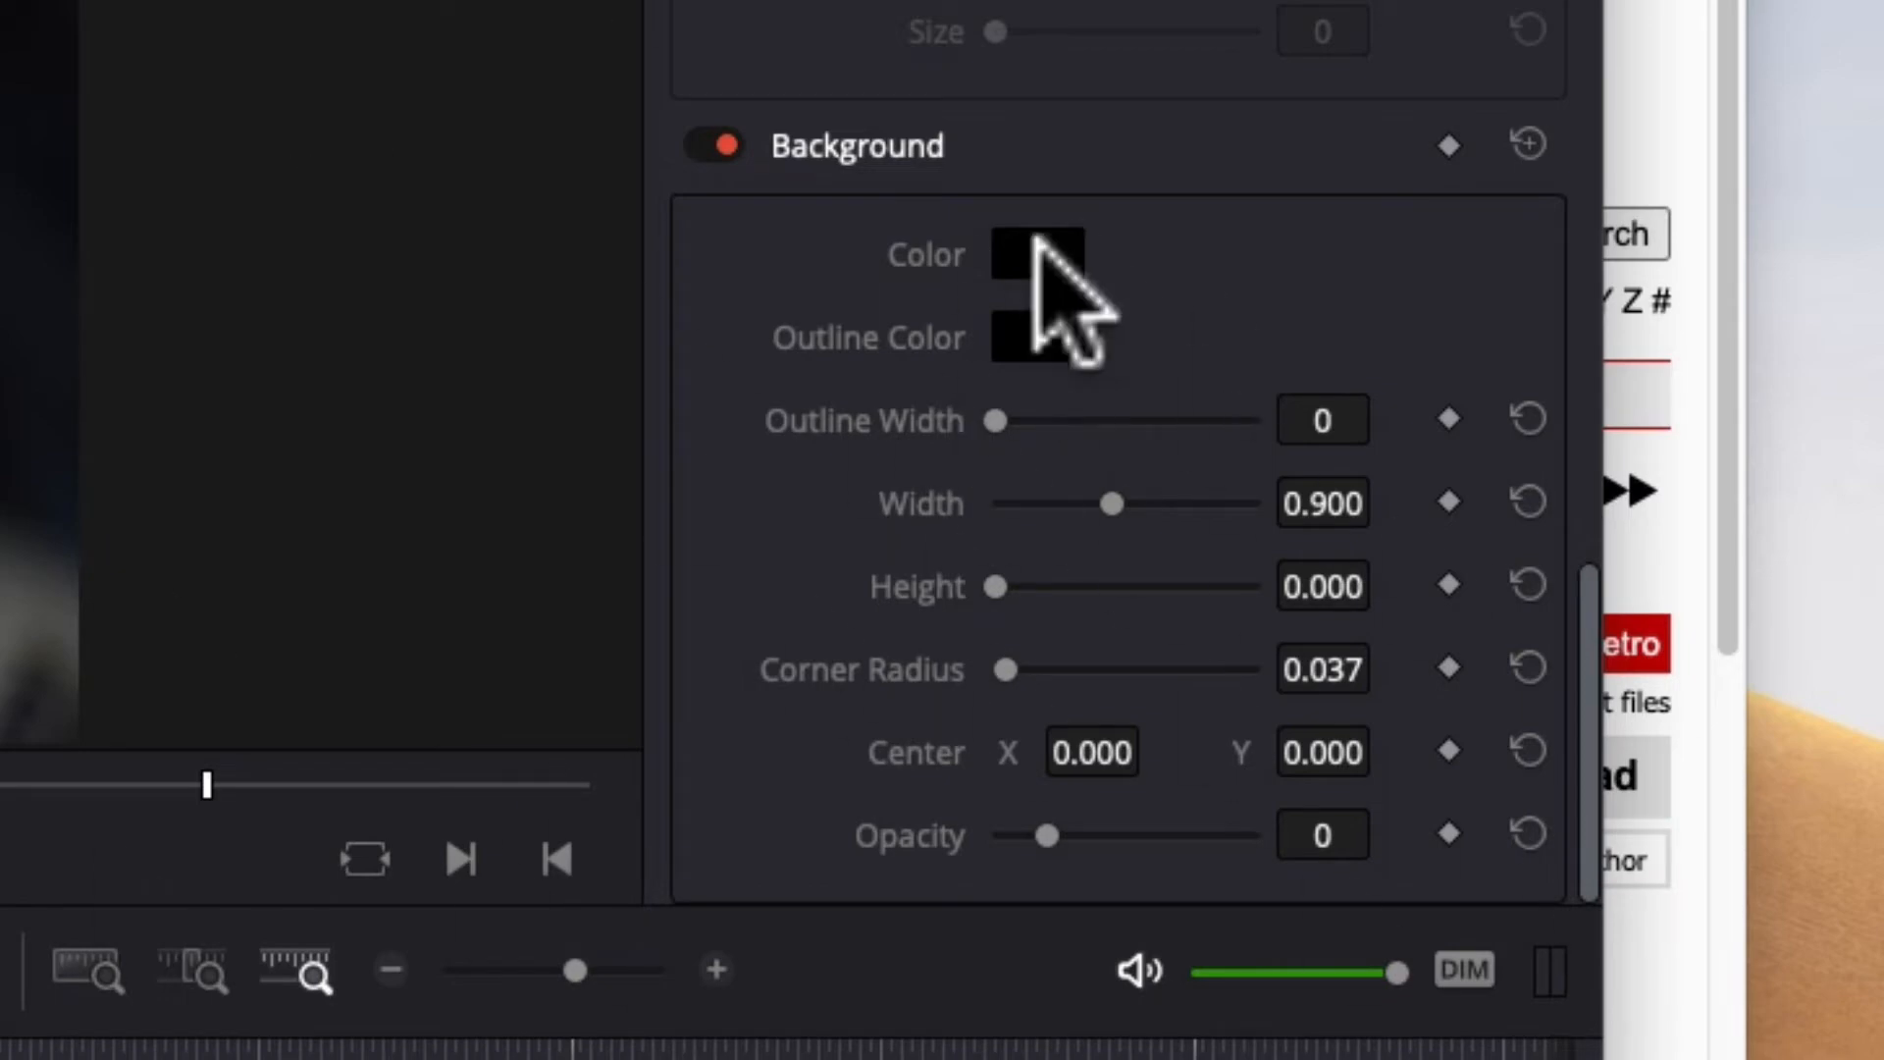
# Give the title a grey background with width 1.208, height 1.327 and opacity 100, covering the whole frame.
pyautogui.click(1030, 263)
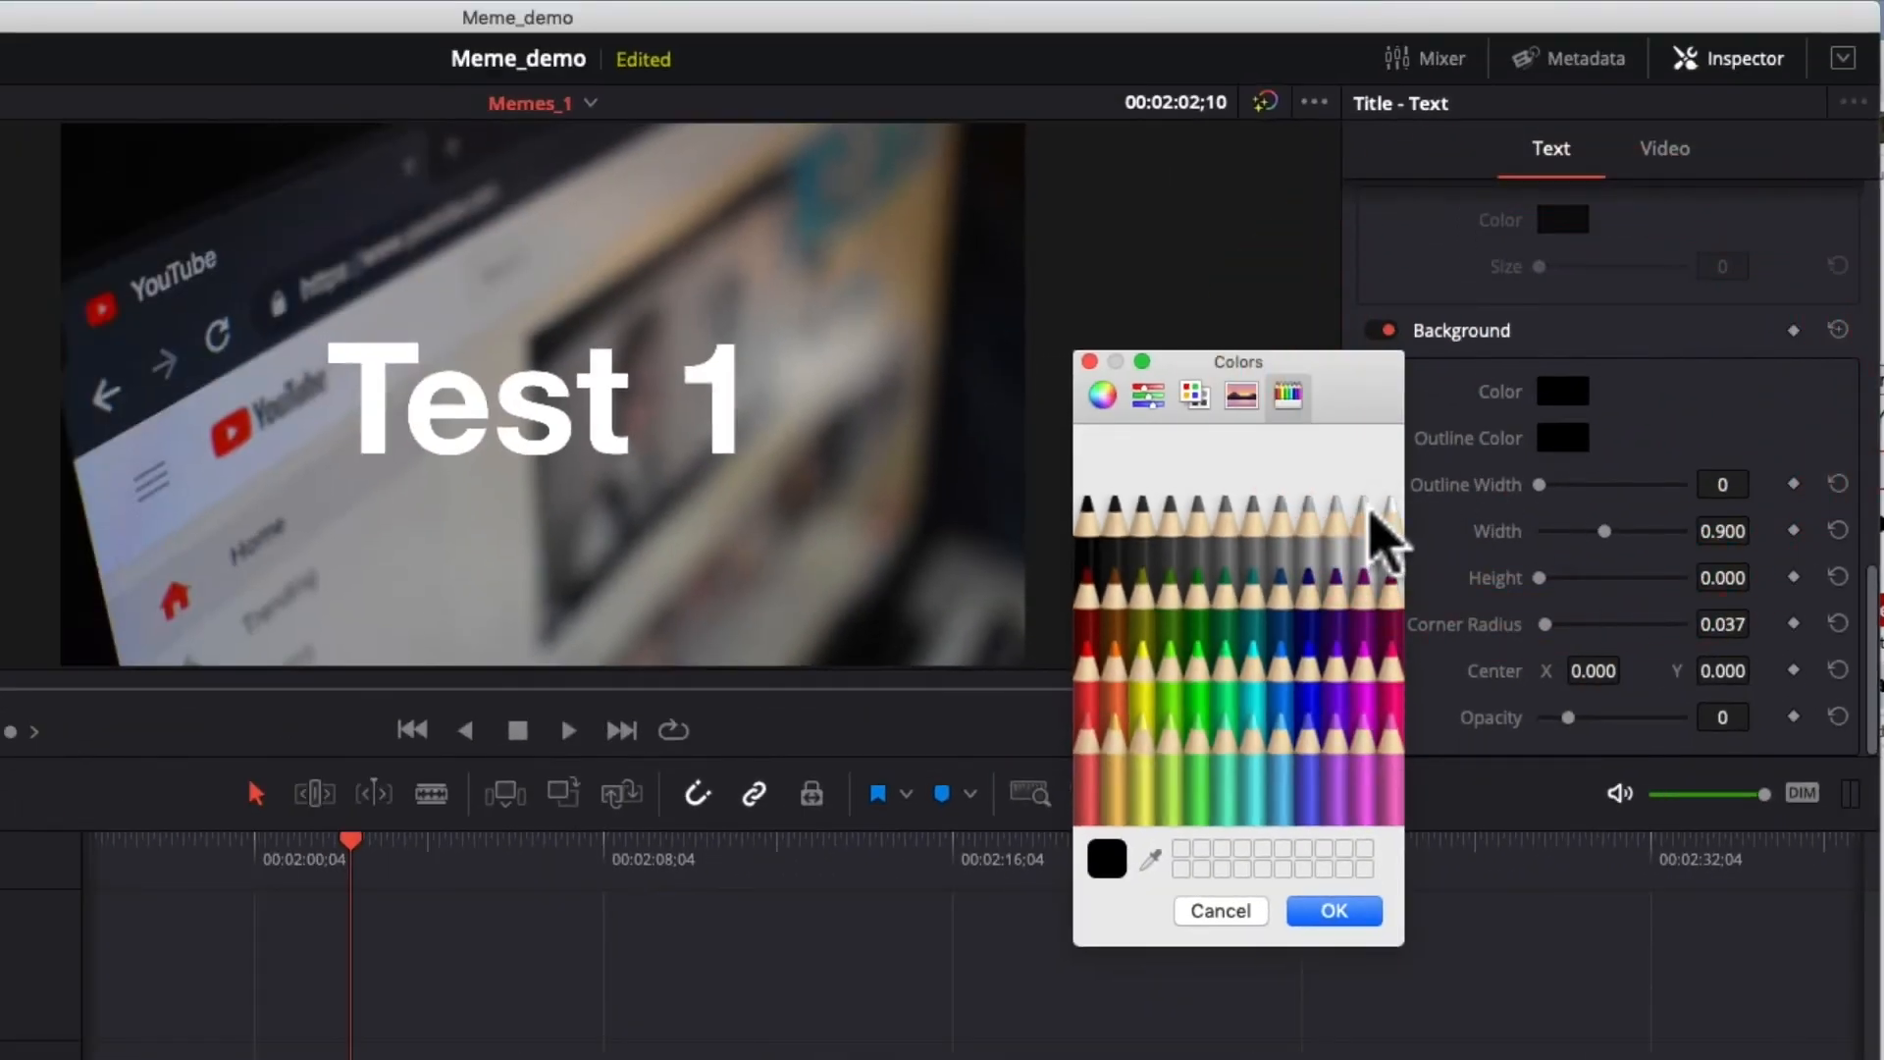
pyautogui.click(1202, 530)
pyautogui.click(1340, 911)
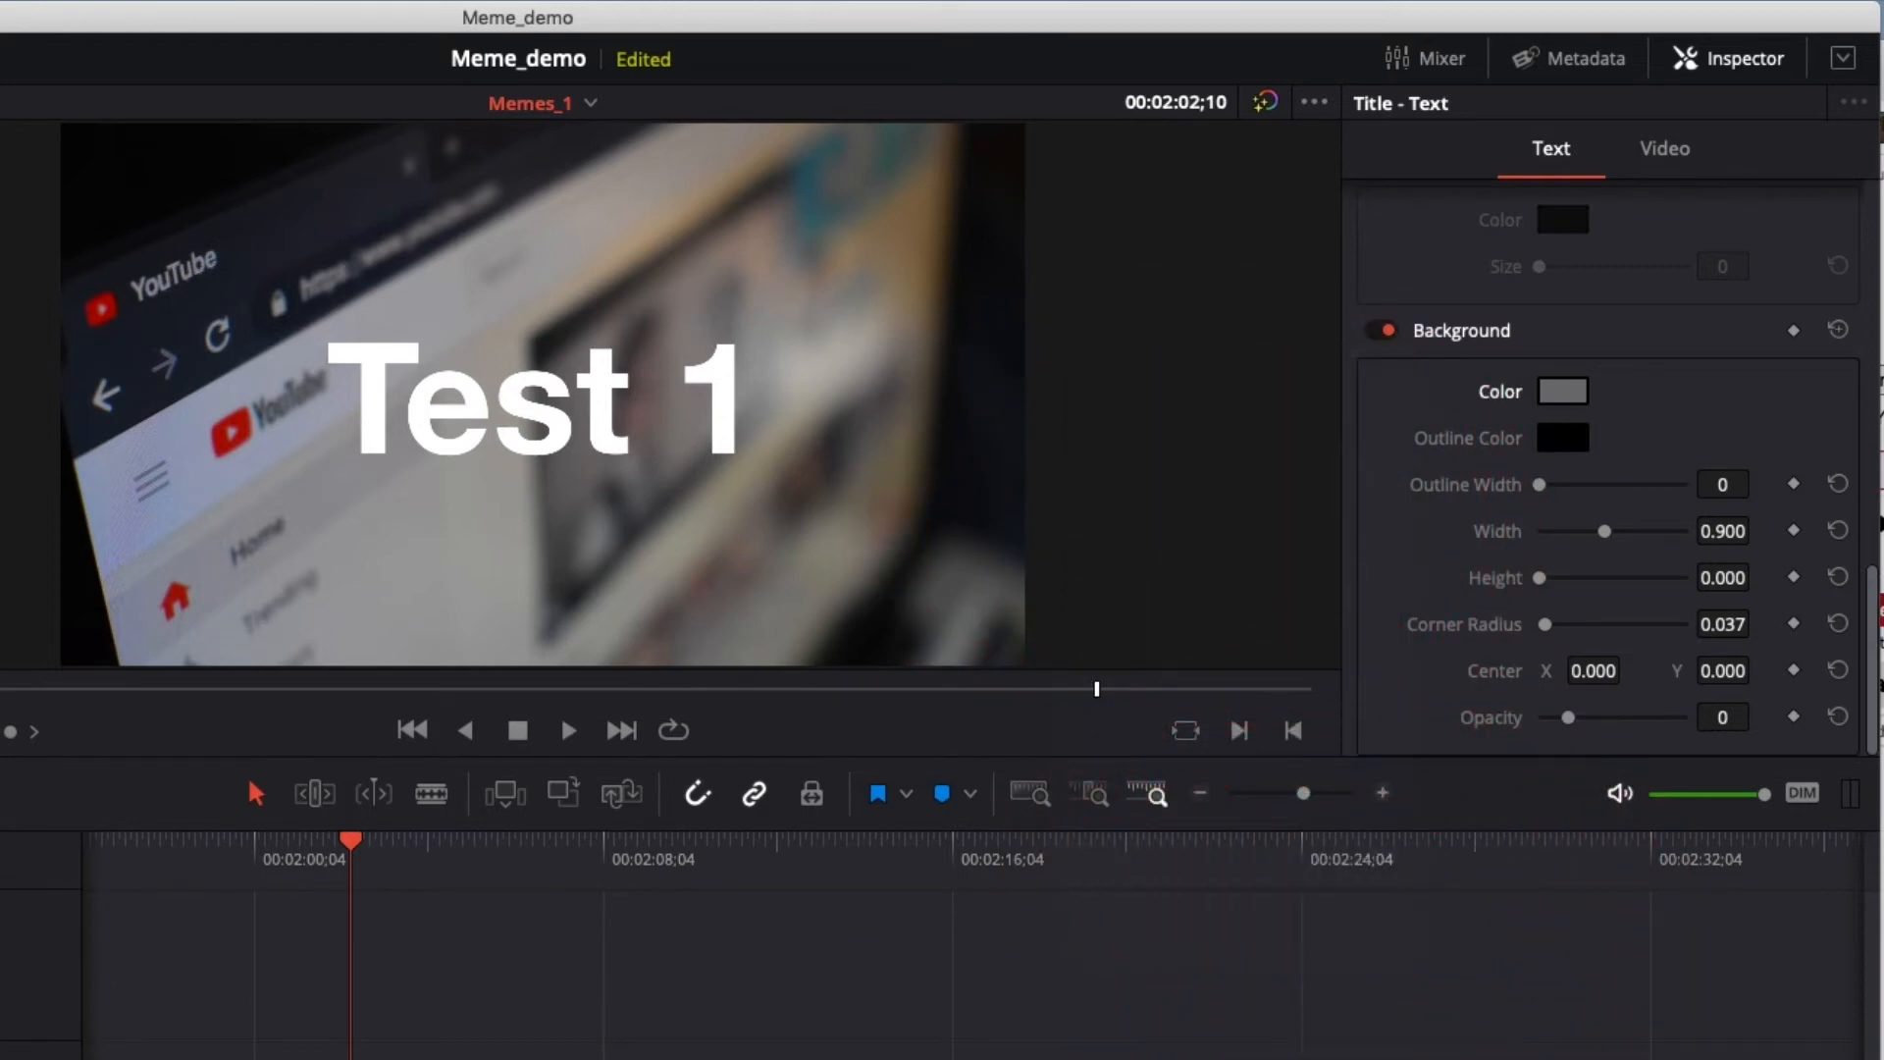
pyautogui.moveTo(1539, 577); pyautogui.dragTo(1627, 536)
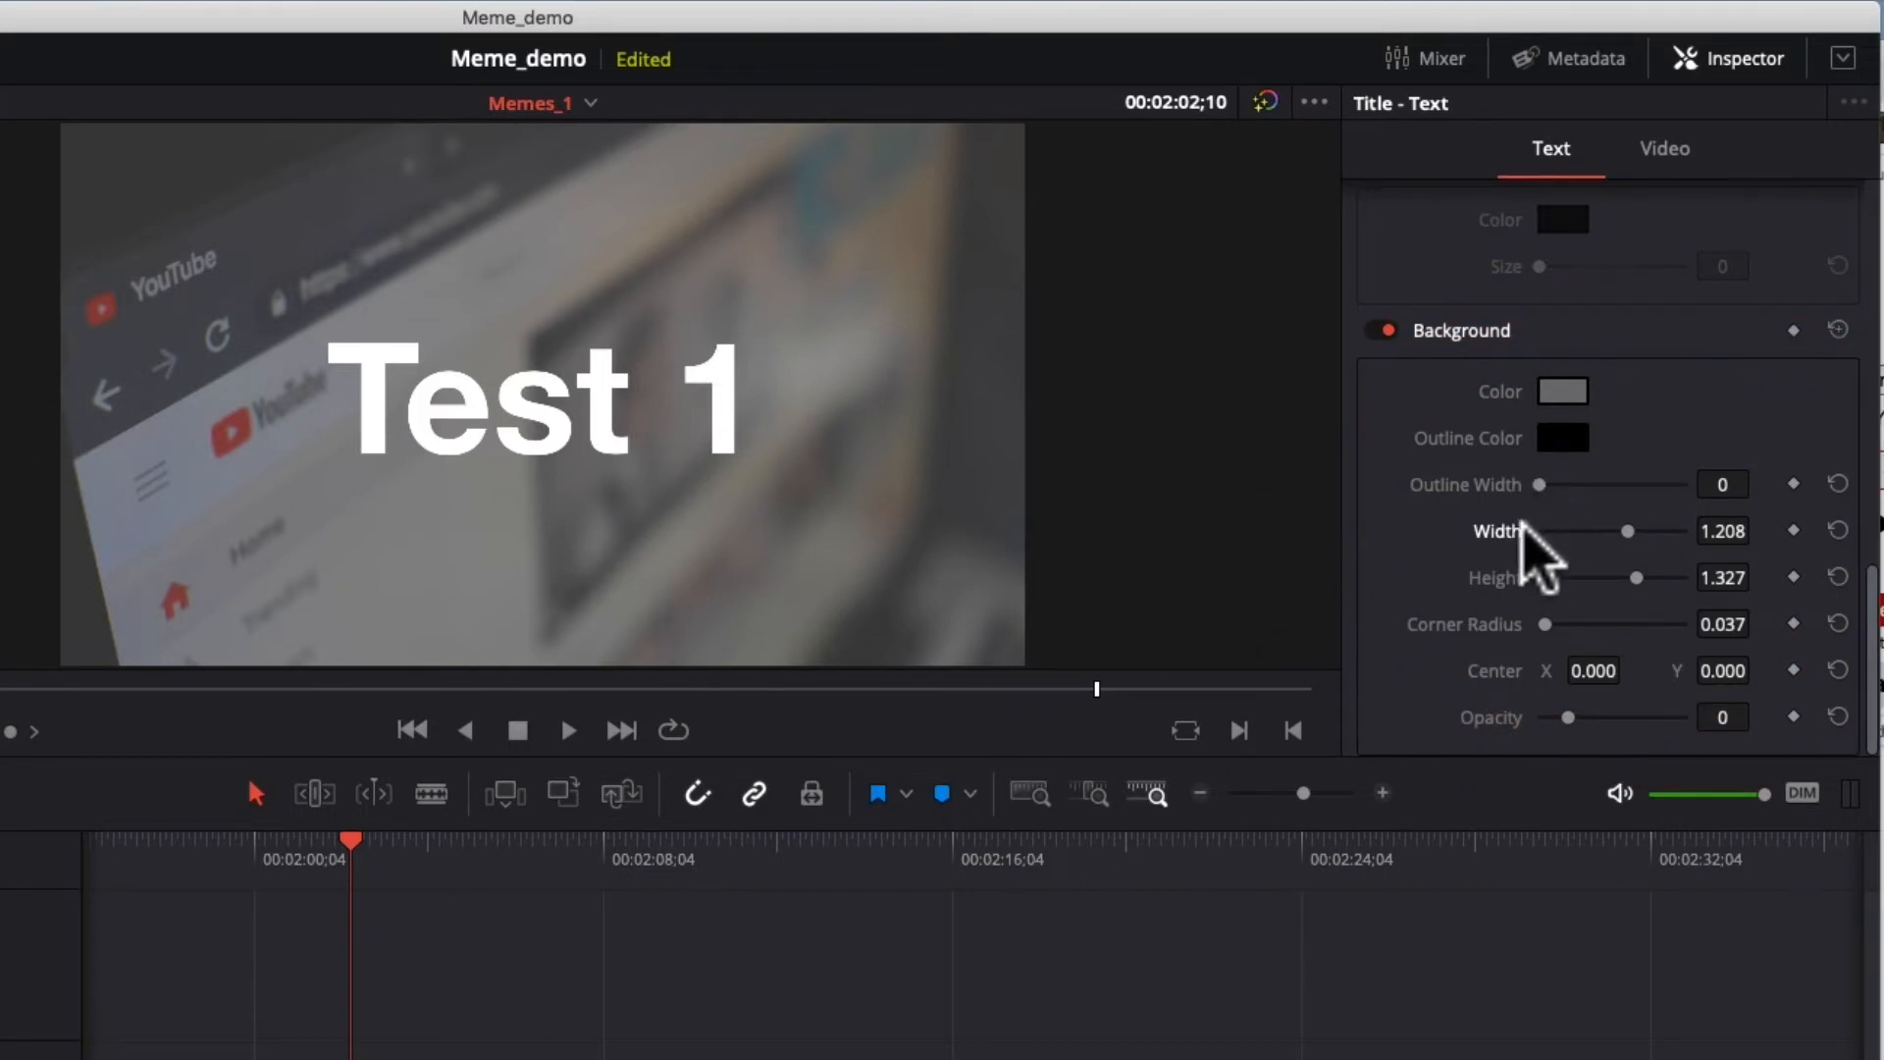
pyautogui.click(1538, 720)
pyautogui.moveTo(1539, 719); pyautogui.dragTo(1834, 715)
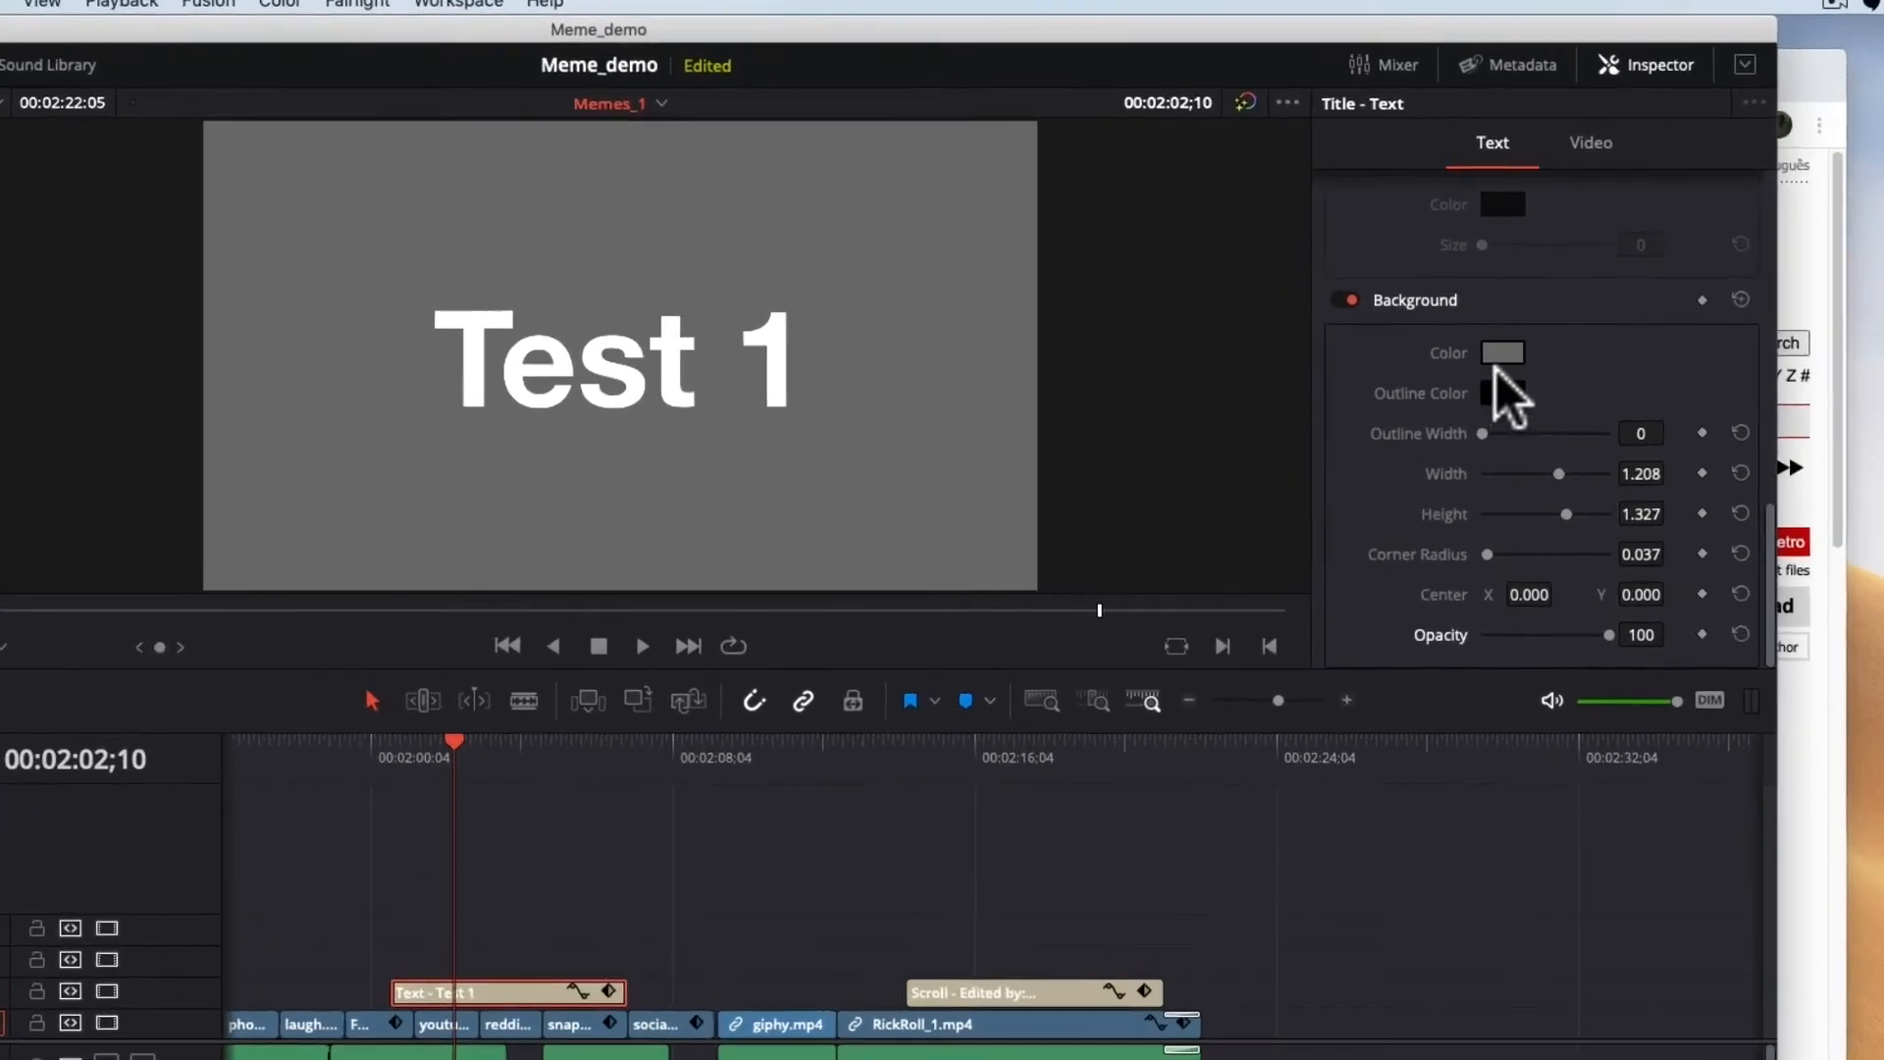
# Try several colours for the title's background and apply the grey named Tin.
pyautogui.click(1449, 312)
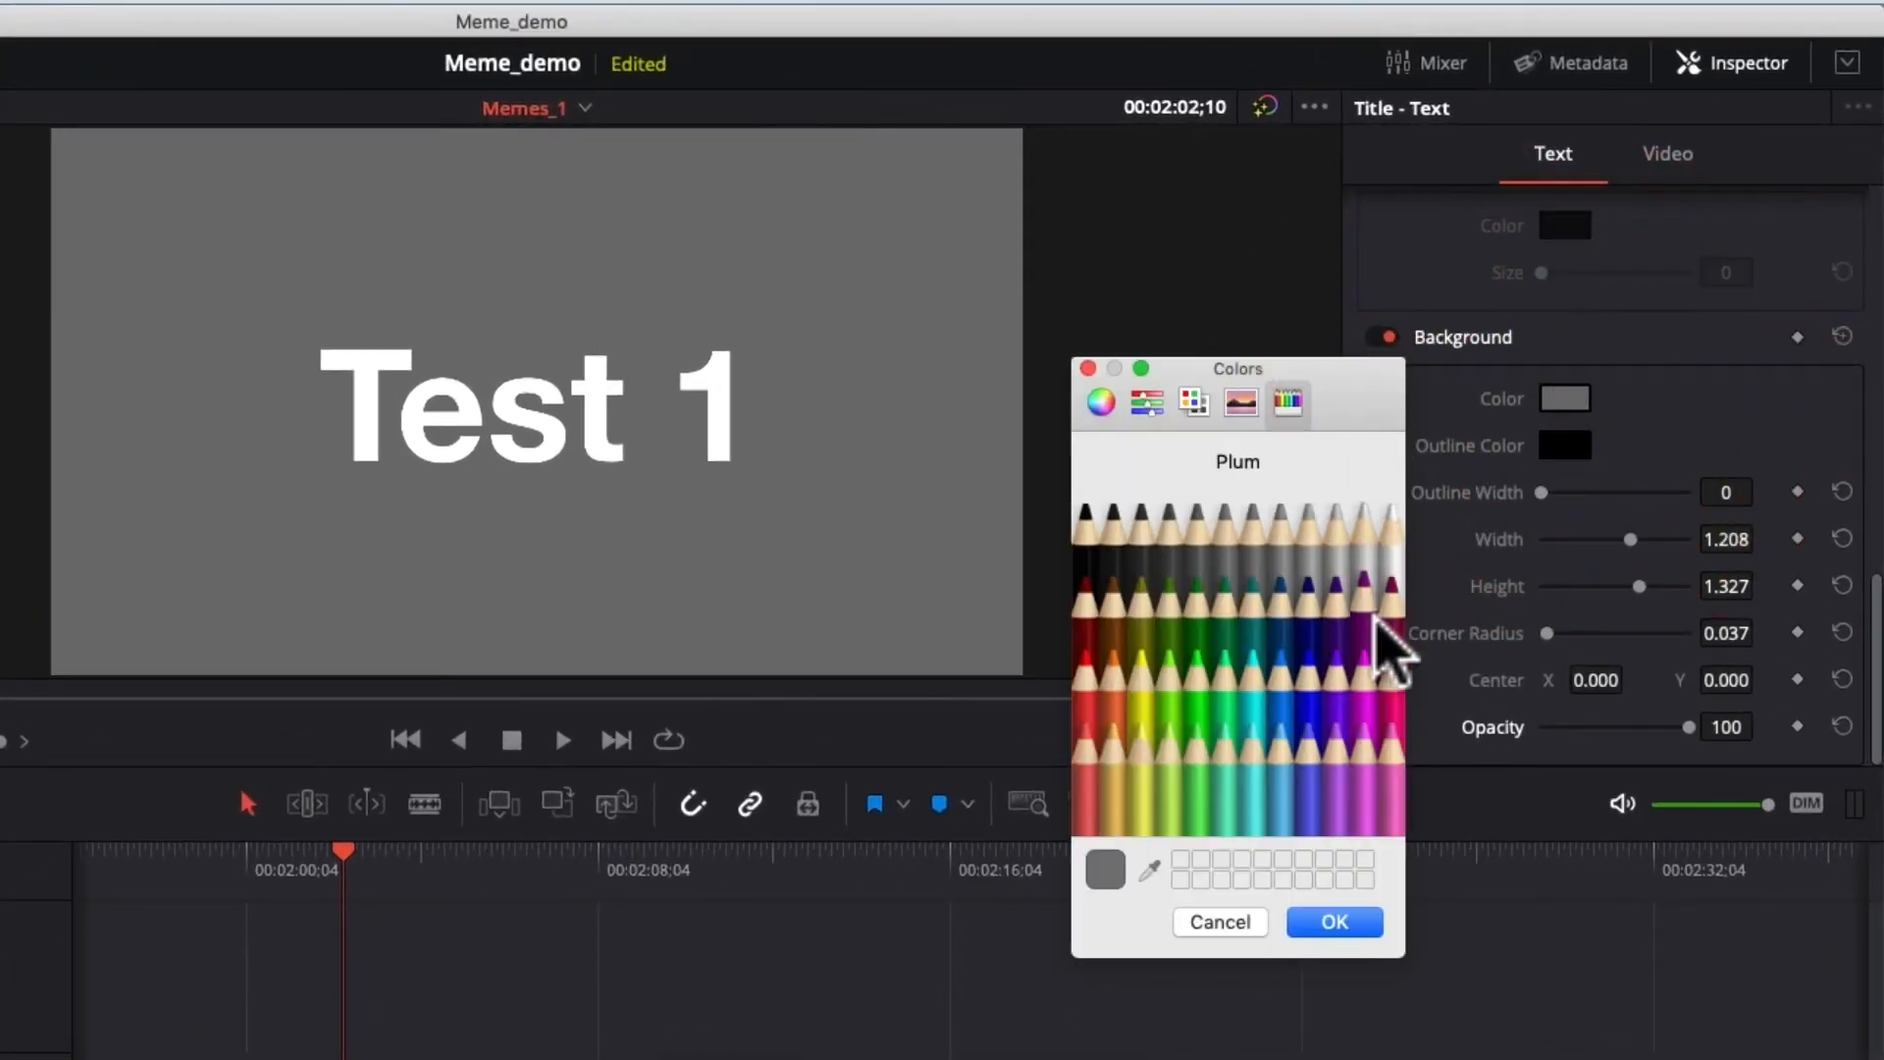
pyautogui.click(1390, 597)
pyautogui.click(1199, 663)
pyautogui.click(1166, 592)
pyautogui.click(1224, 534)
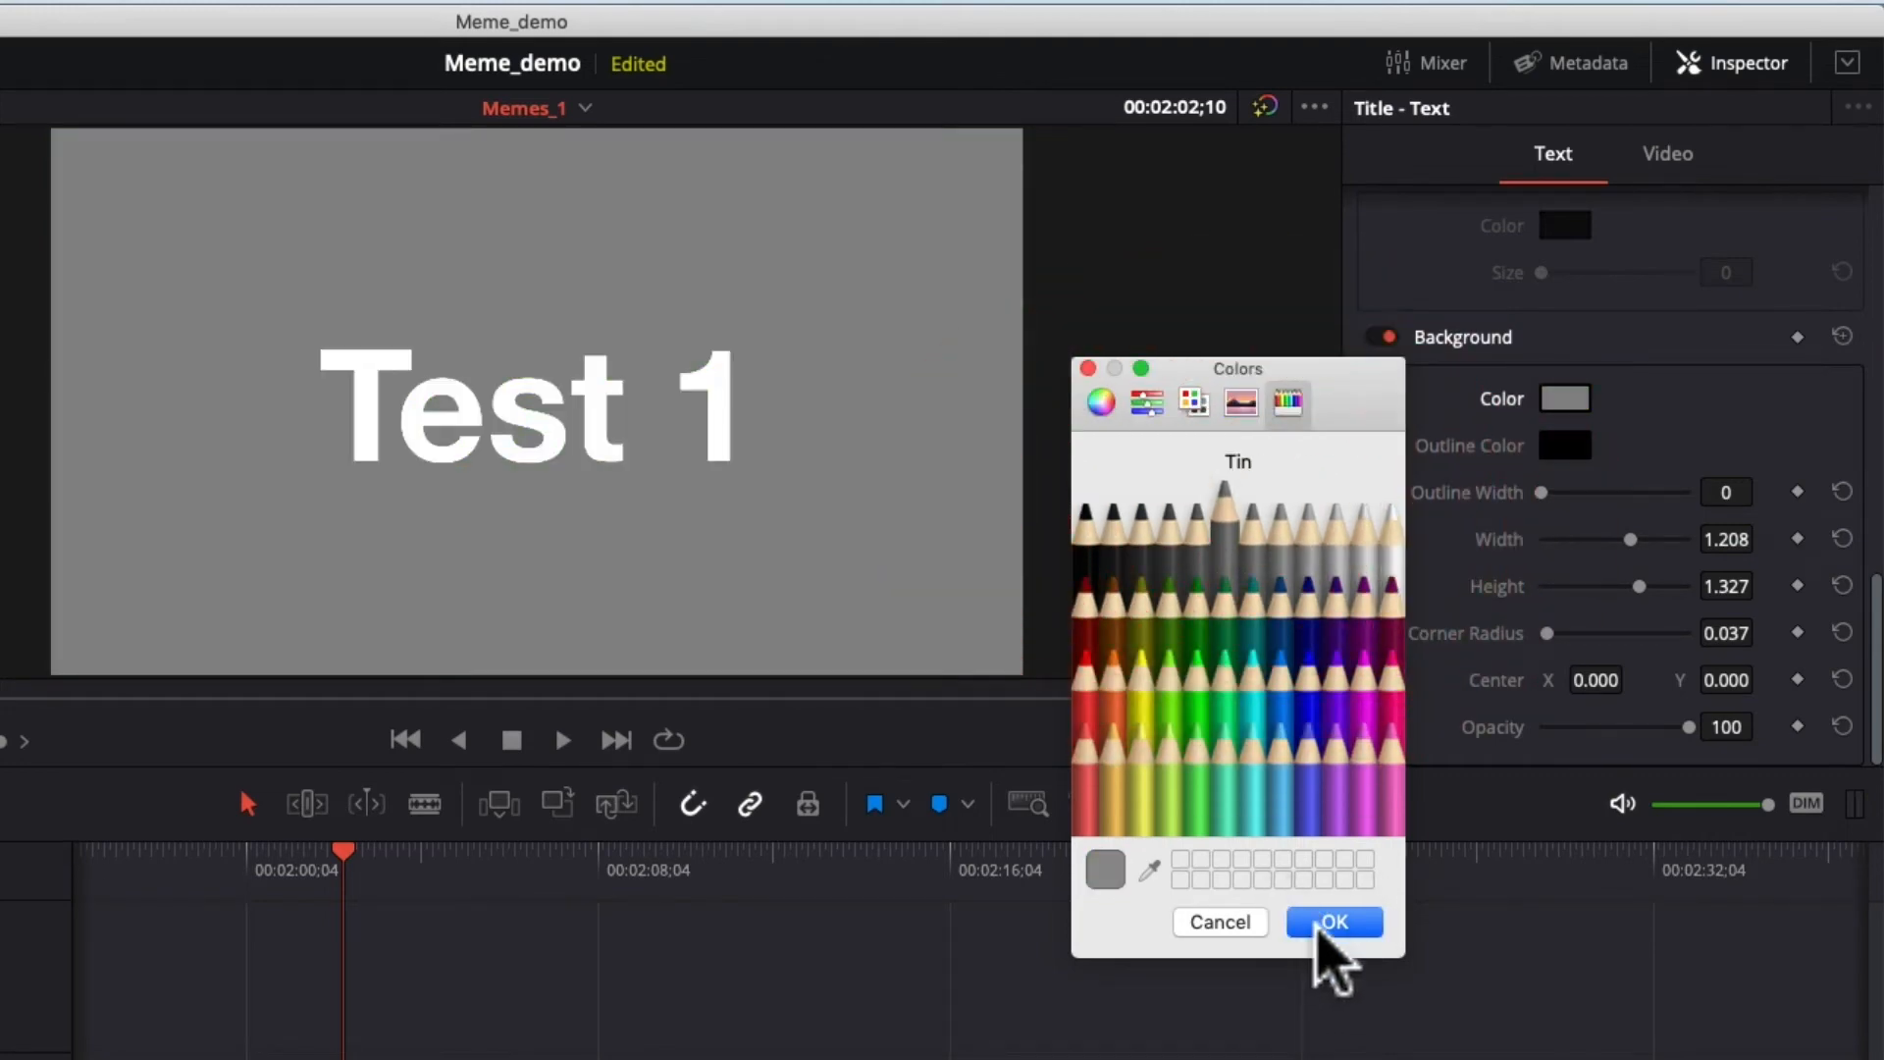
pyautogui.click(1320, 927)
# Change the title's background to black (Licorice) and lower its opacity to 53.
pyautogui.click(1565, 397)
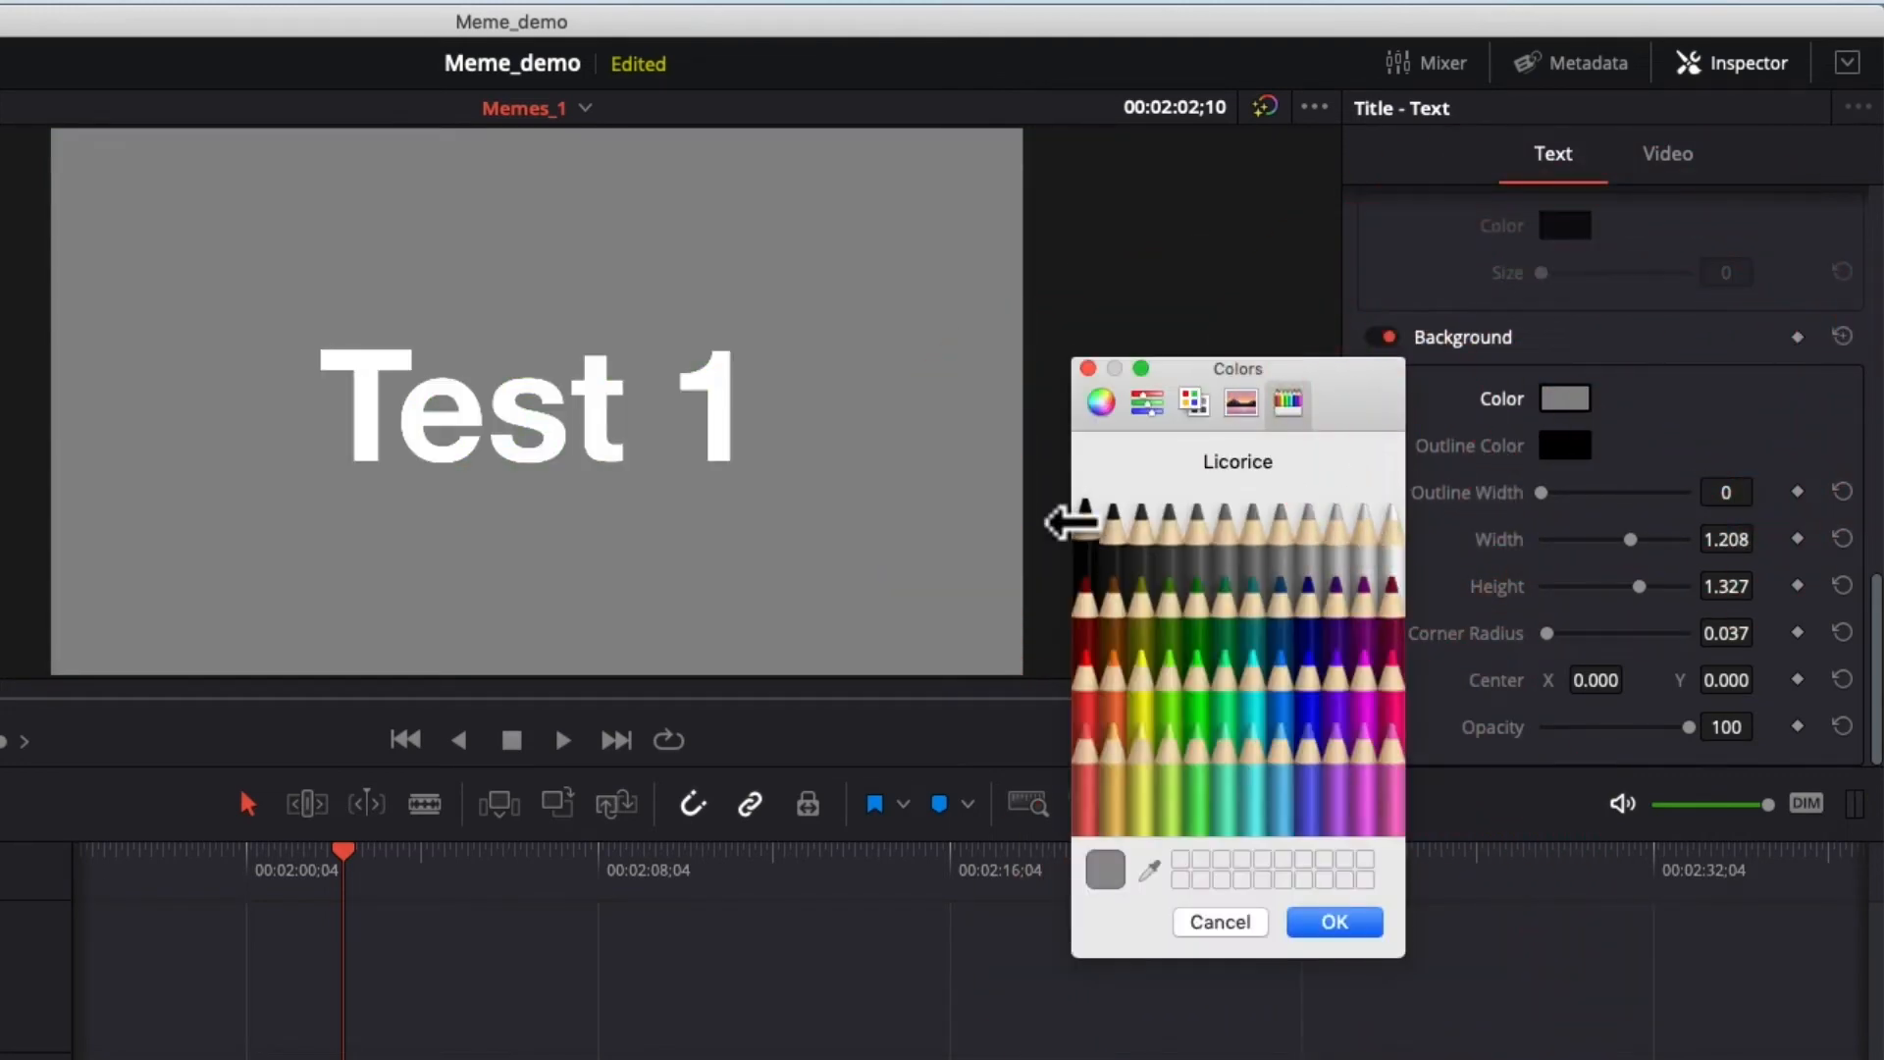
pyautogui.click(1086, 525)
pyautogui.click(1353, 927)
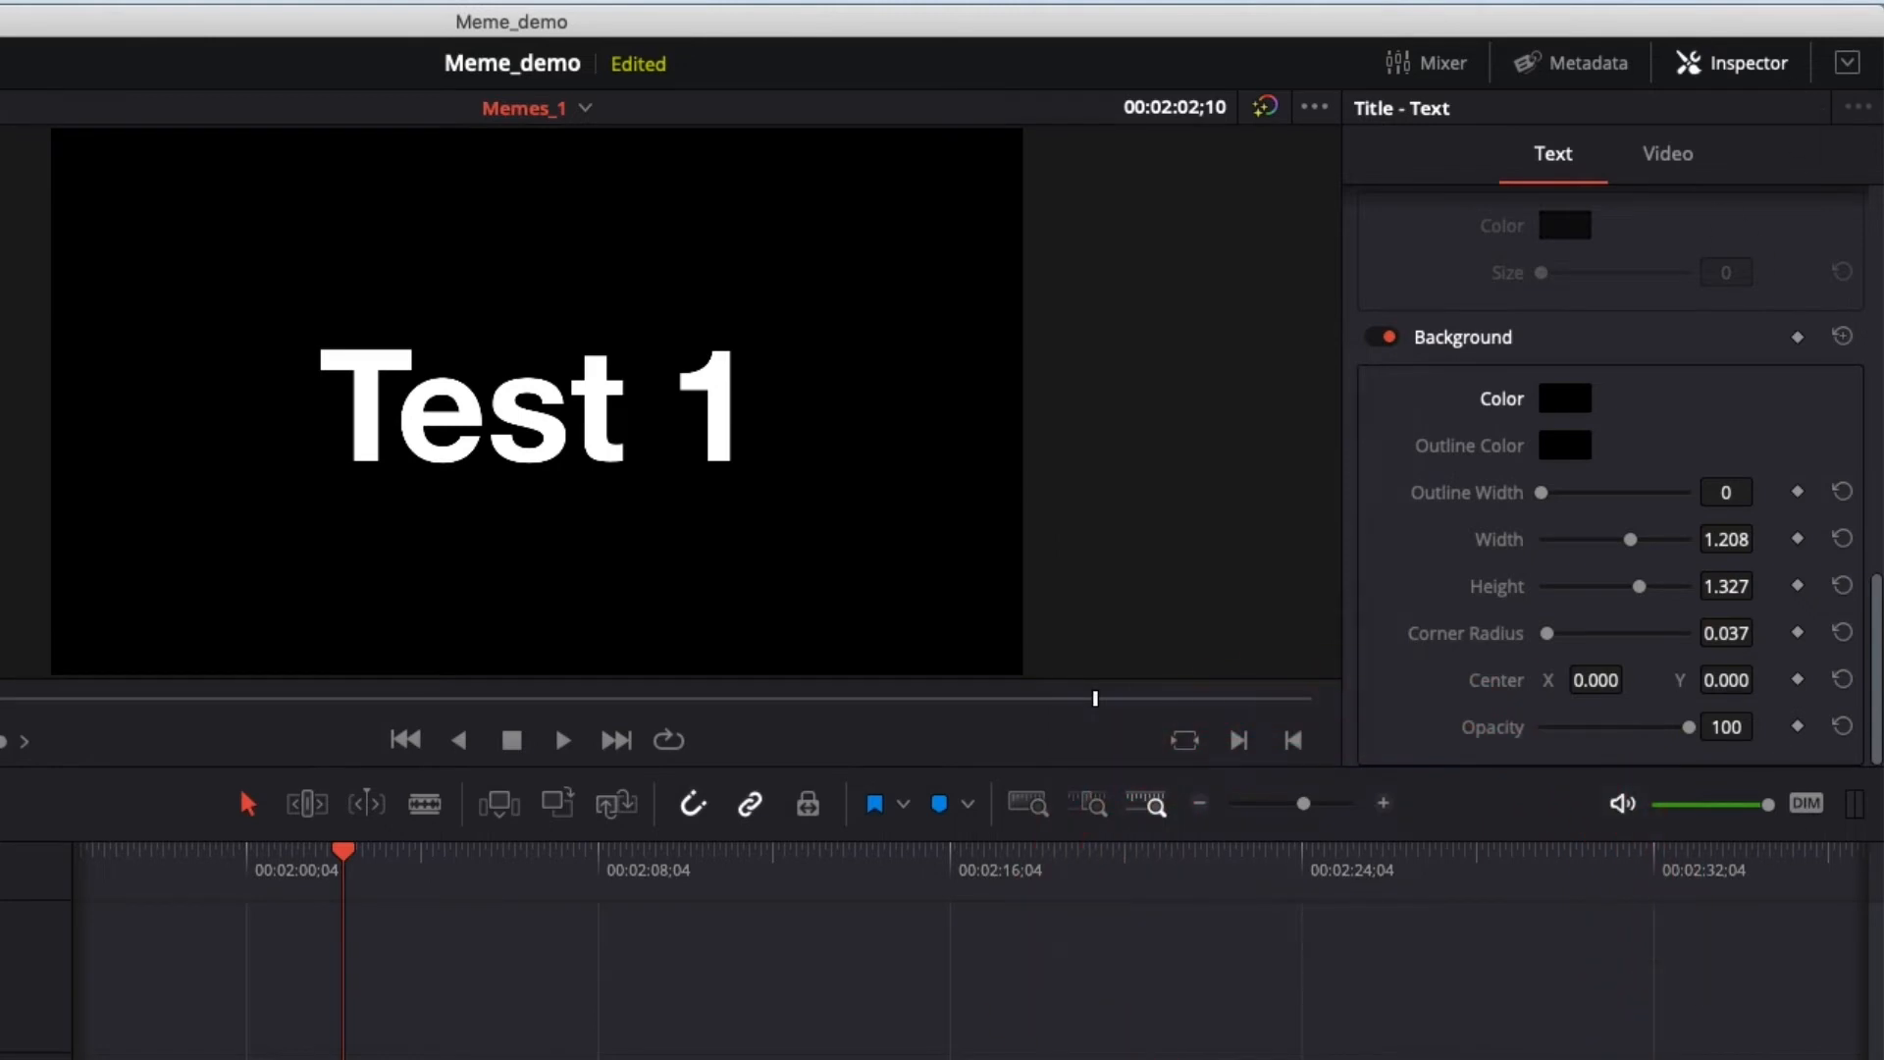
pyautogui.moveTo(1688, 727); pyautogui.dragTo(1620, 741)
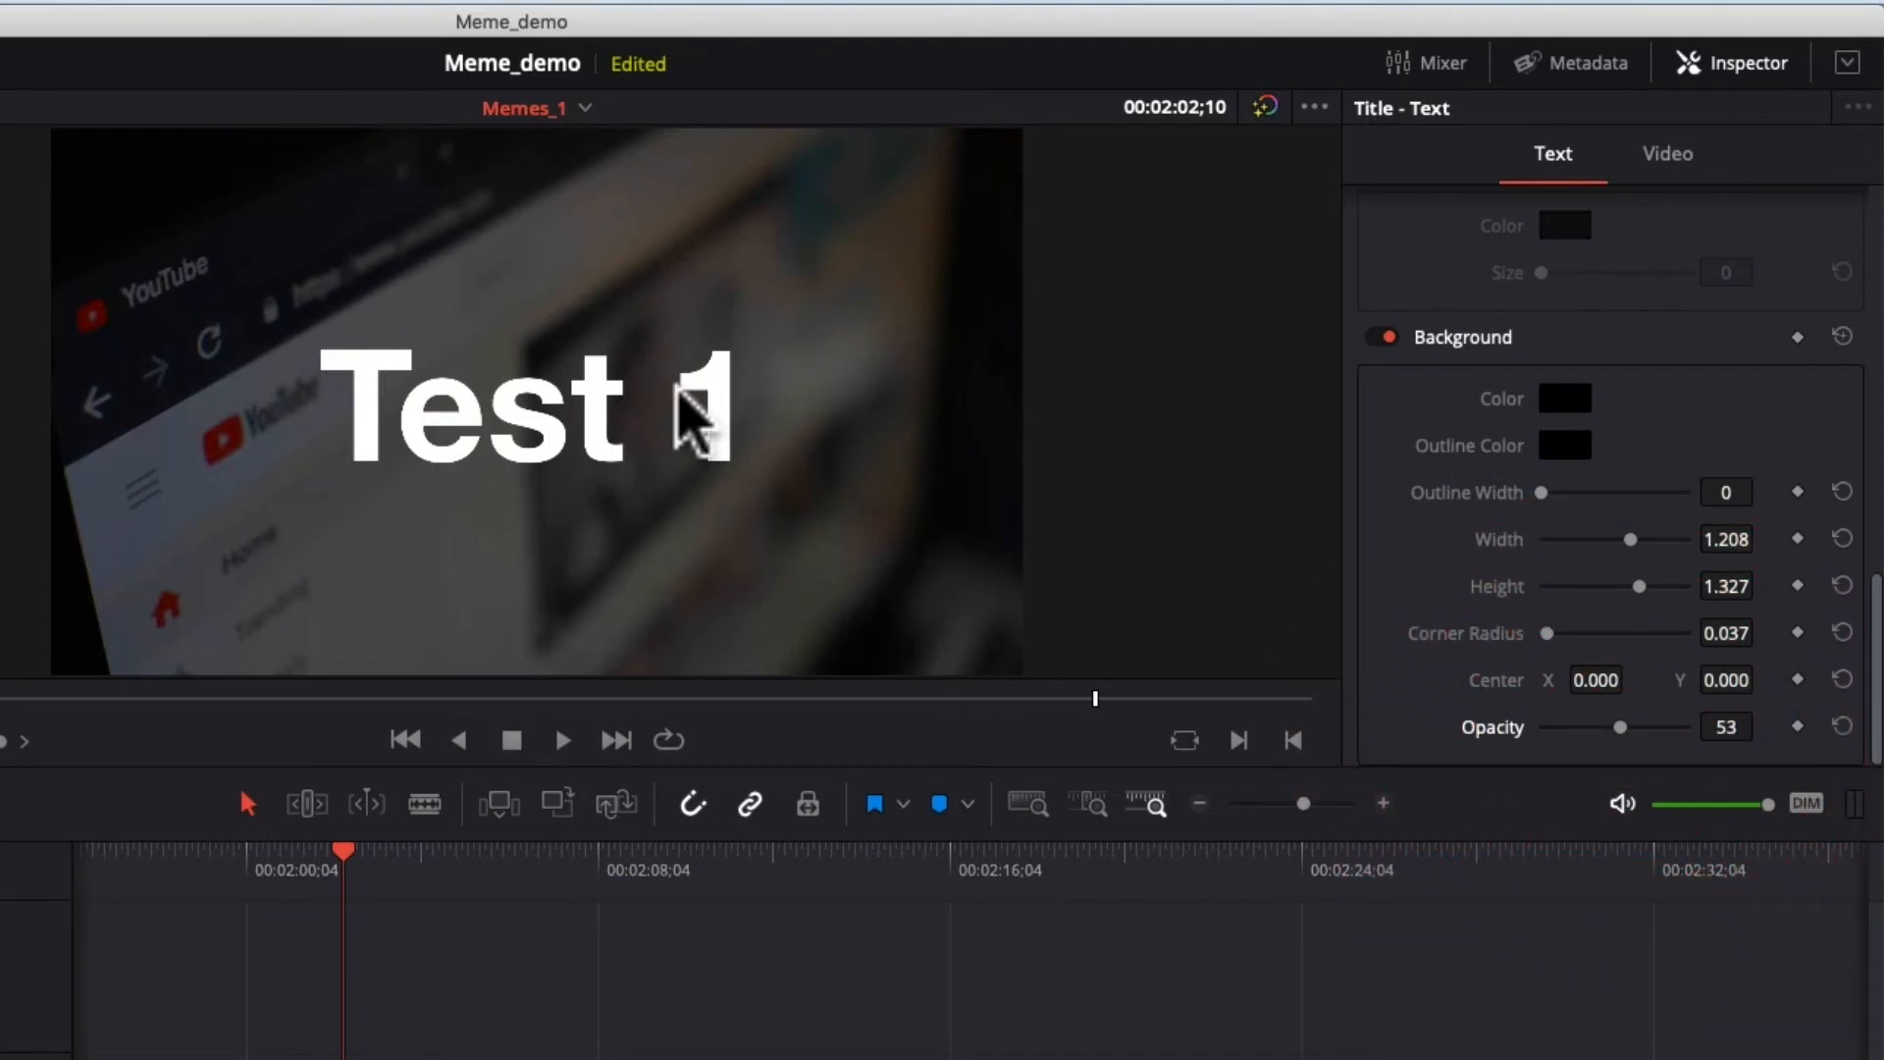
# Change the title's background colour to Moss green and lower its opacity to 32.
pyautogui.click(1574, 391)
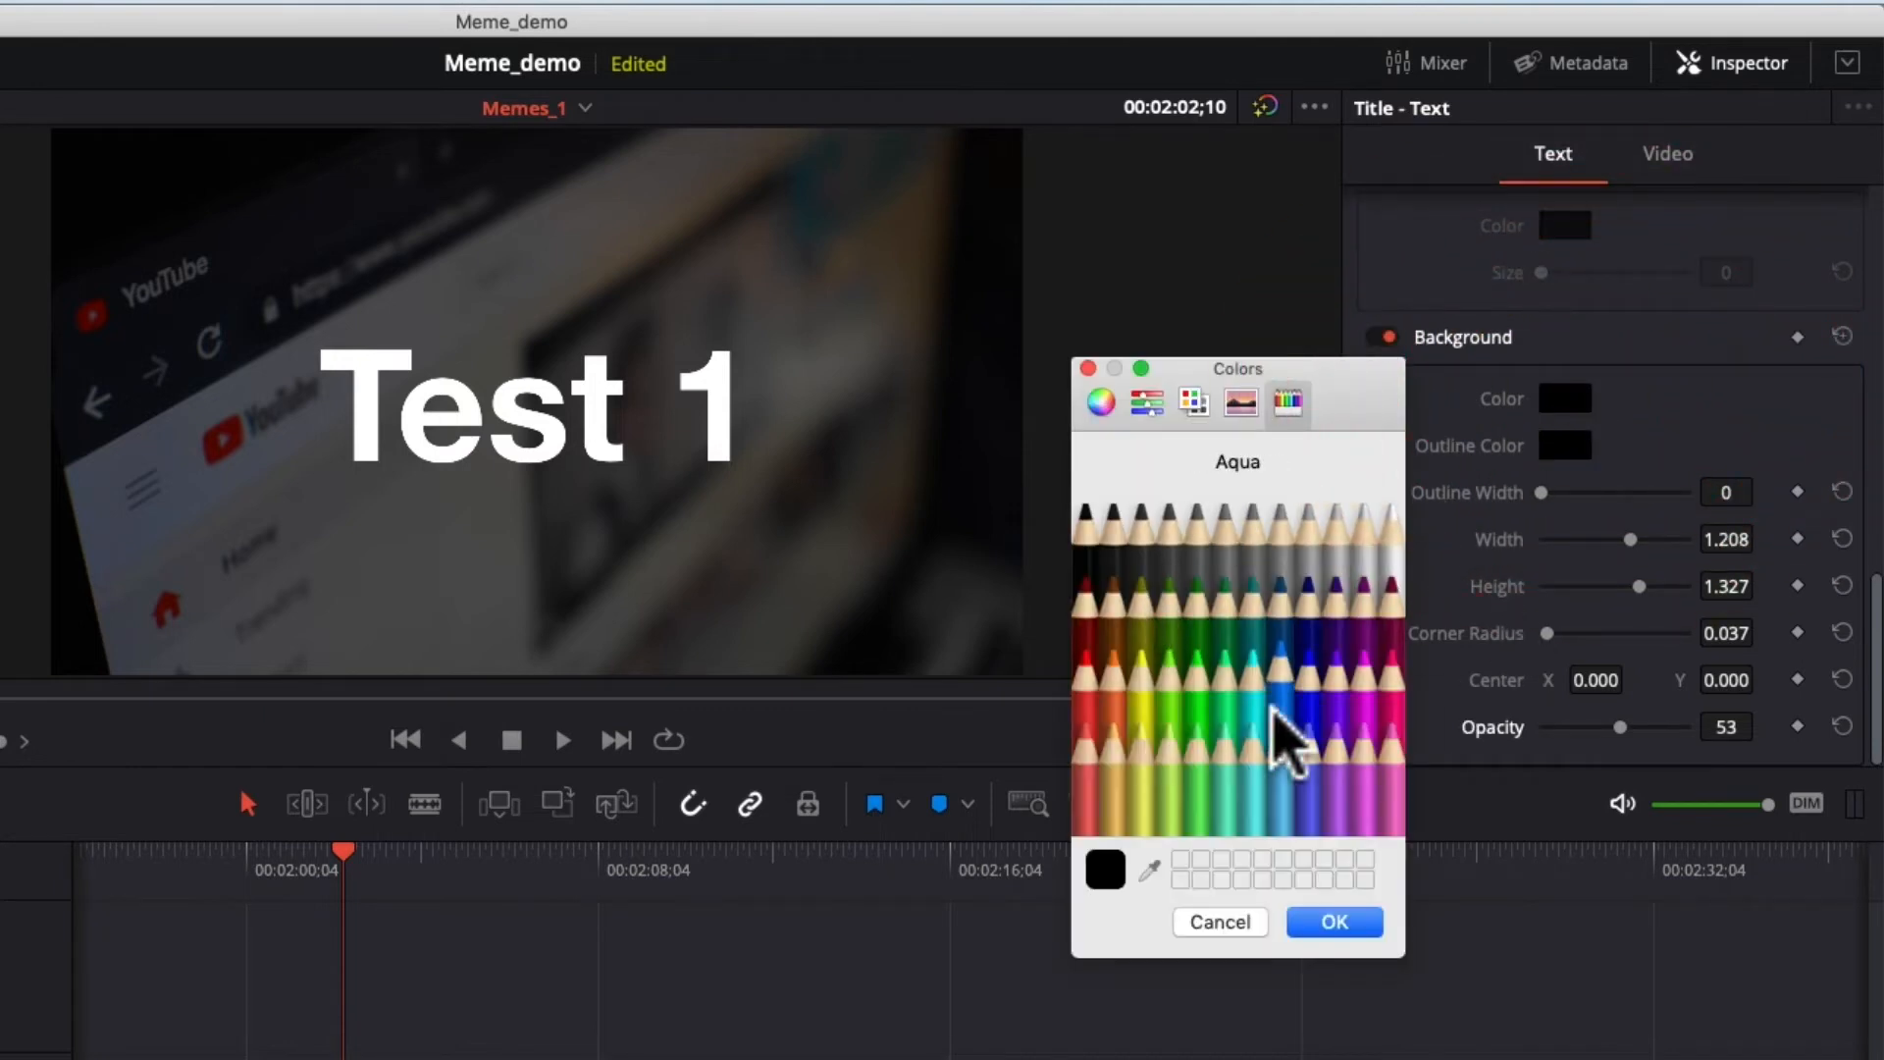
pyautogui.click(1233, 640)
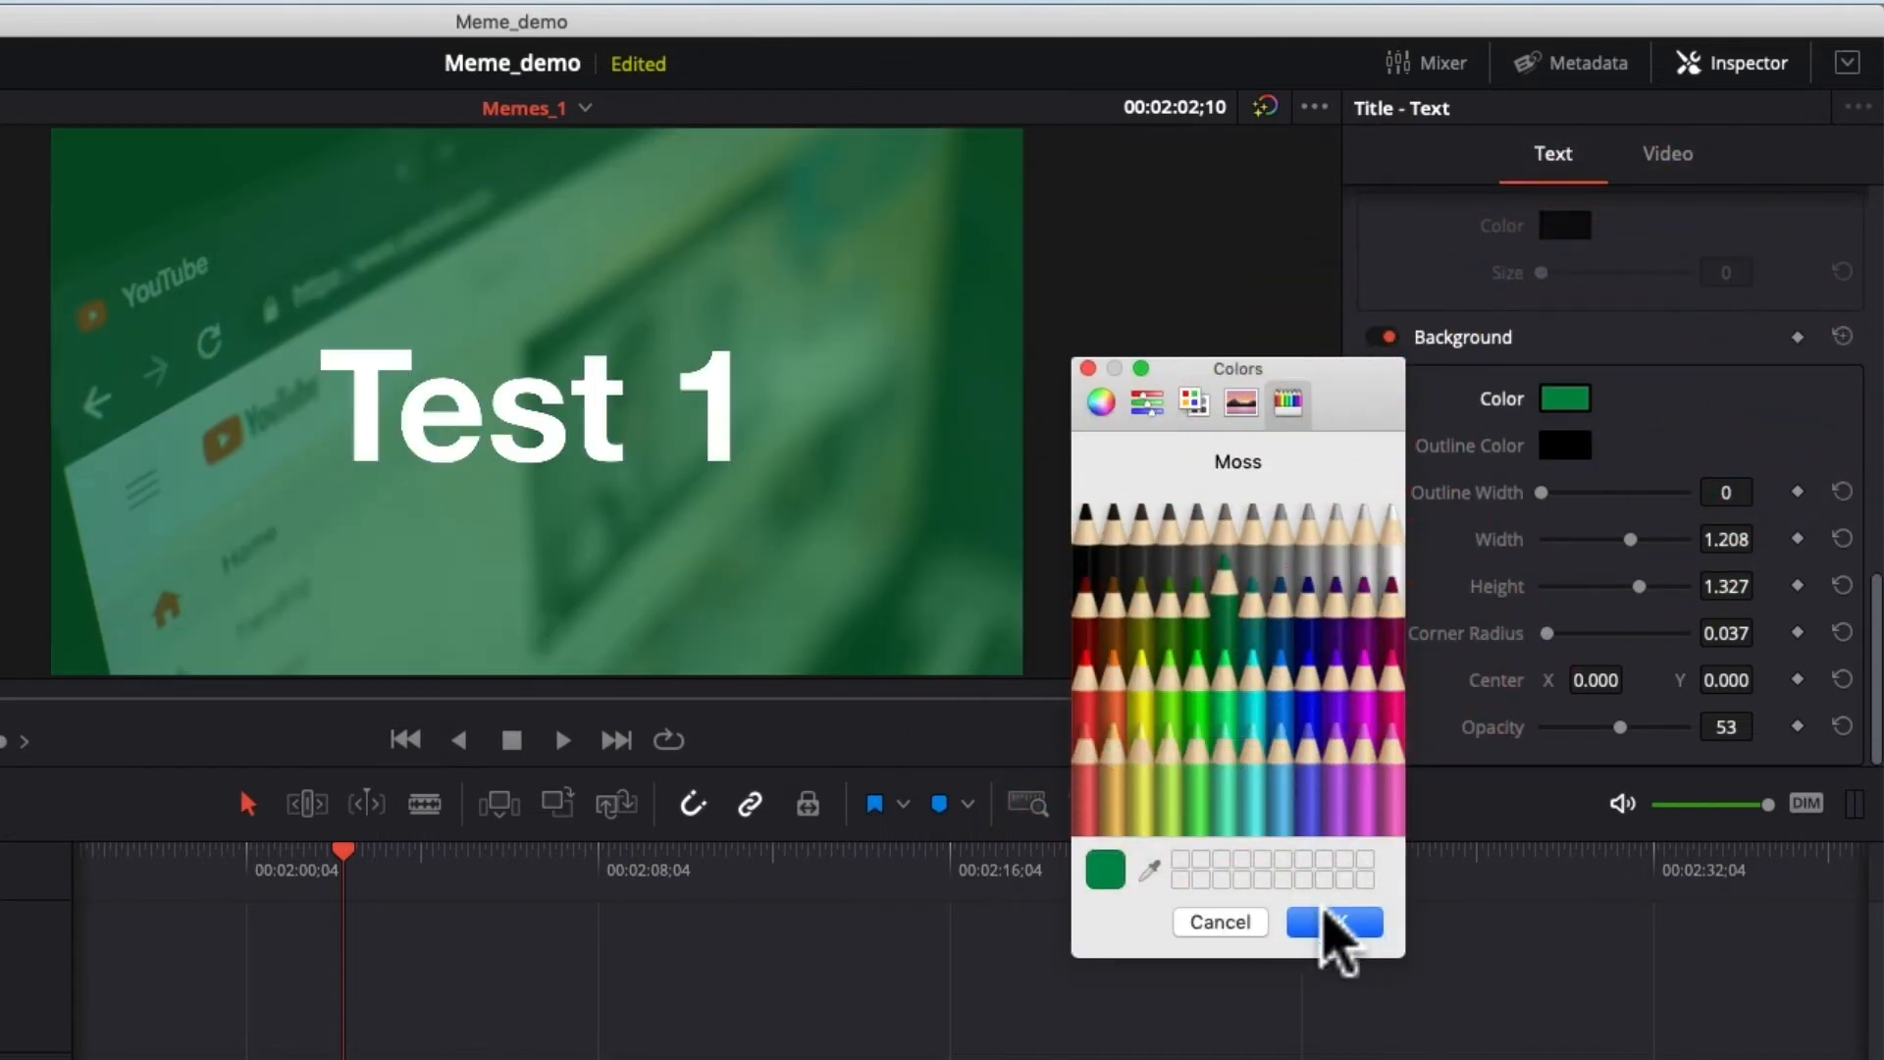
pyautogui.click(1335, 923)
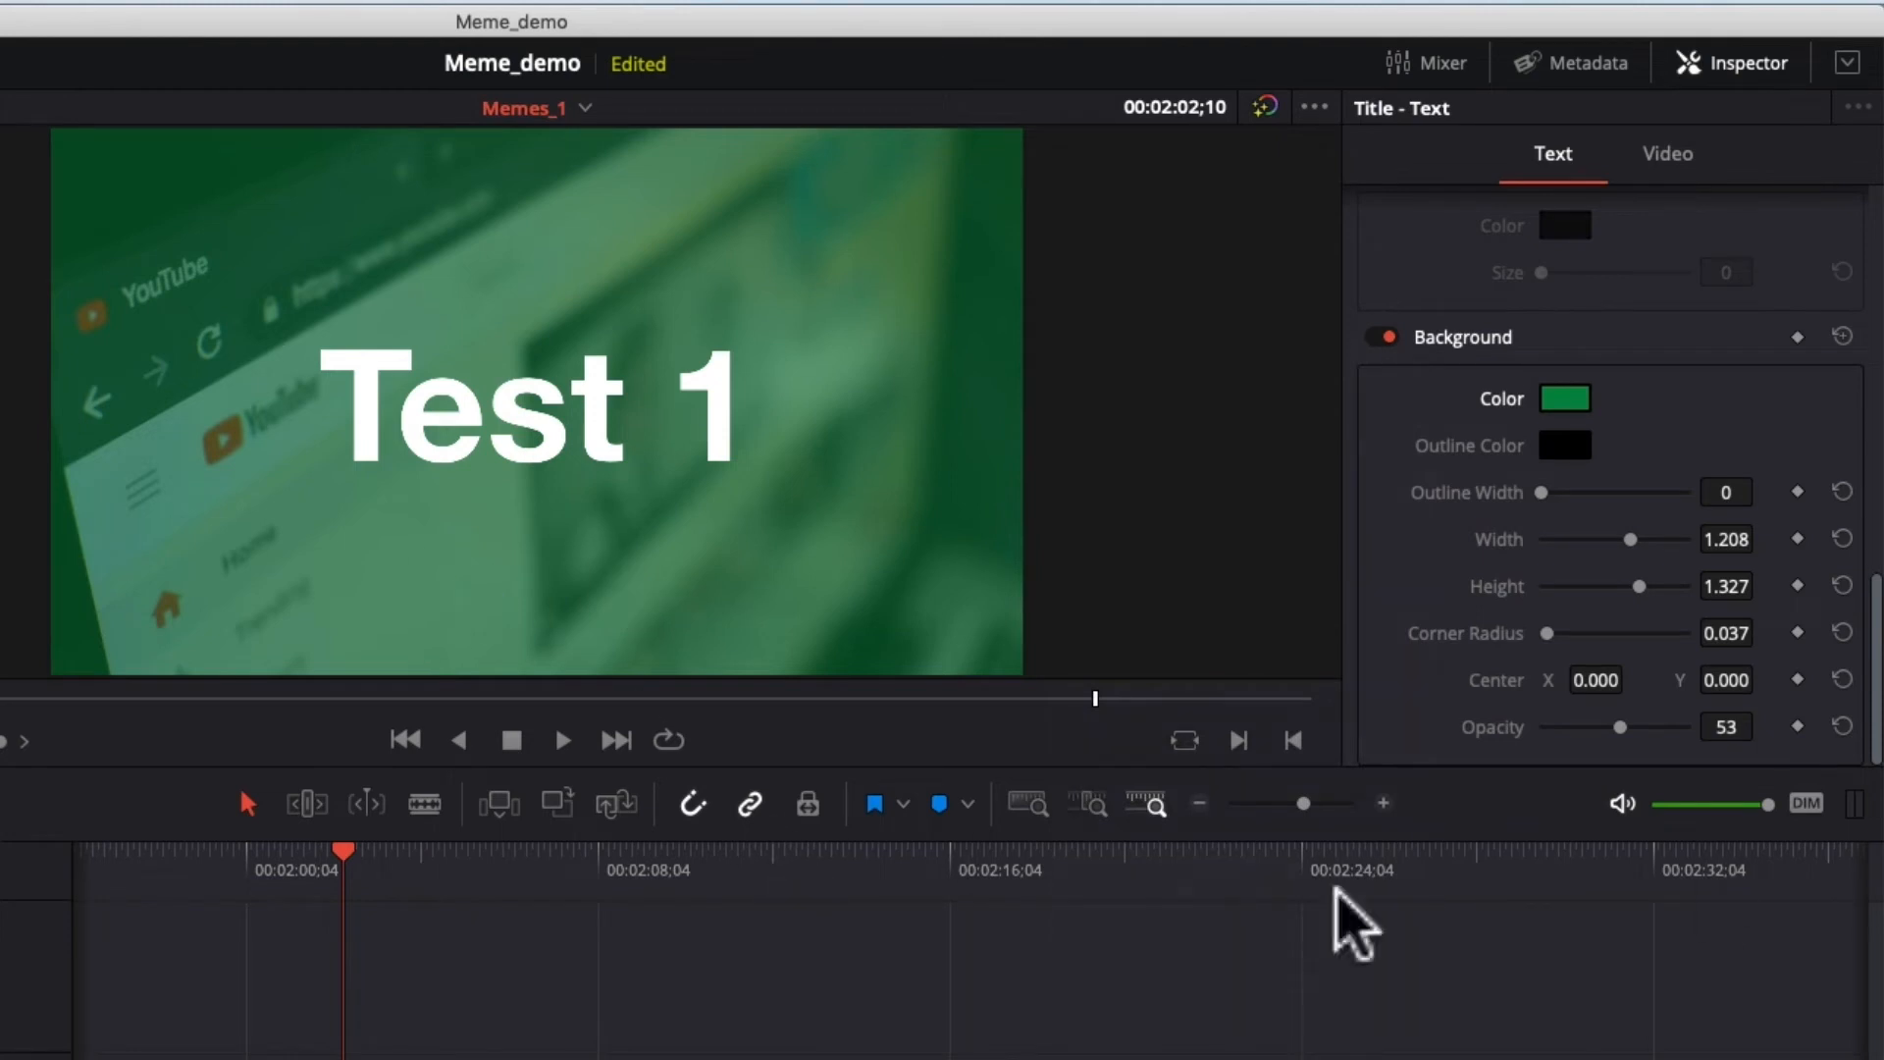
pyautogui.moveTo(1595, 731)
pyautogui.mouseDown()
pyautogui.moveTo(1550, 729)
pyautogui.moveTo(1584, 739)
pyautogui.mouseUp()
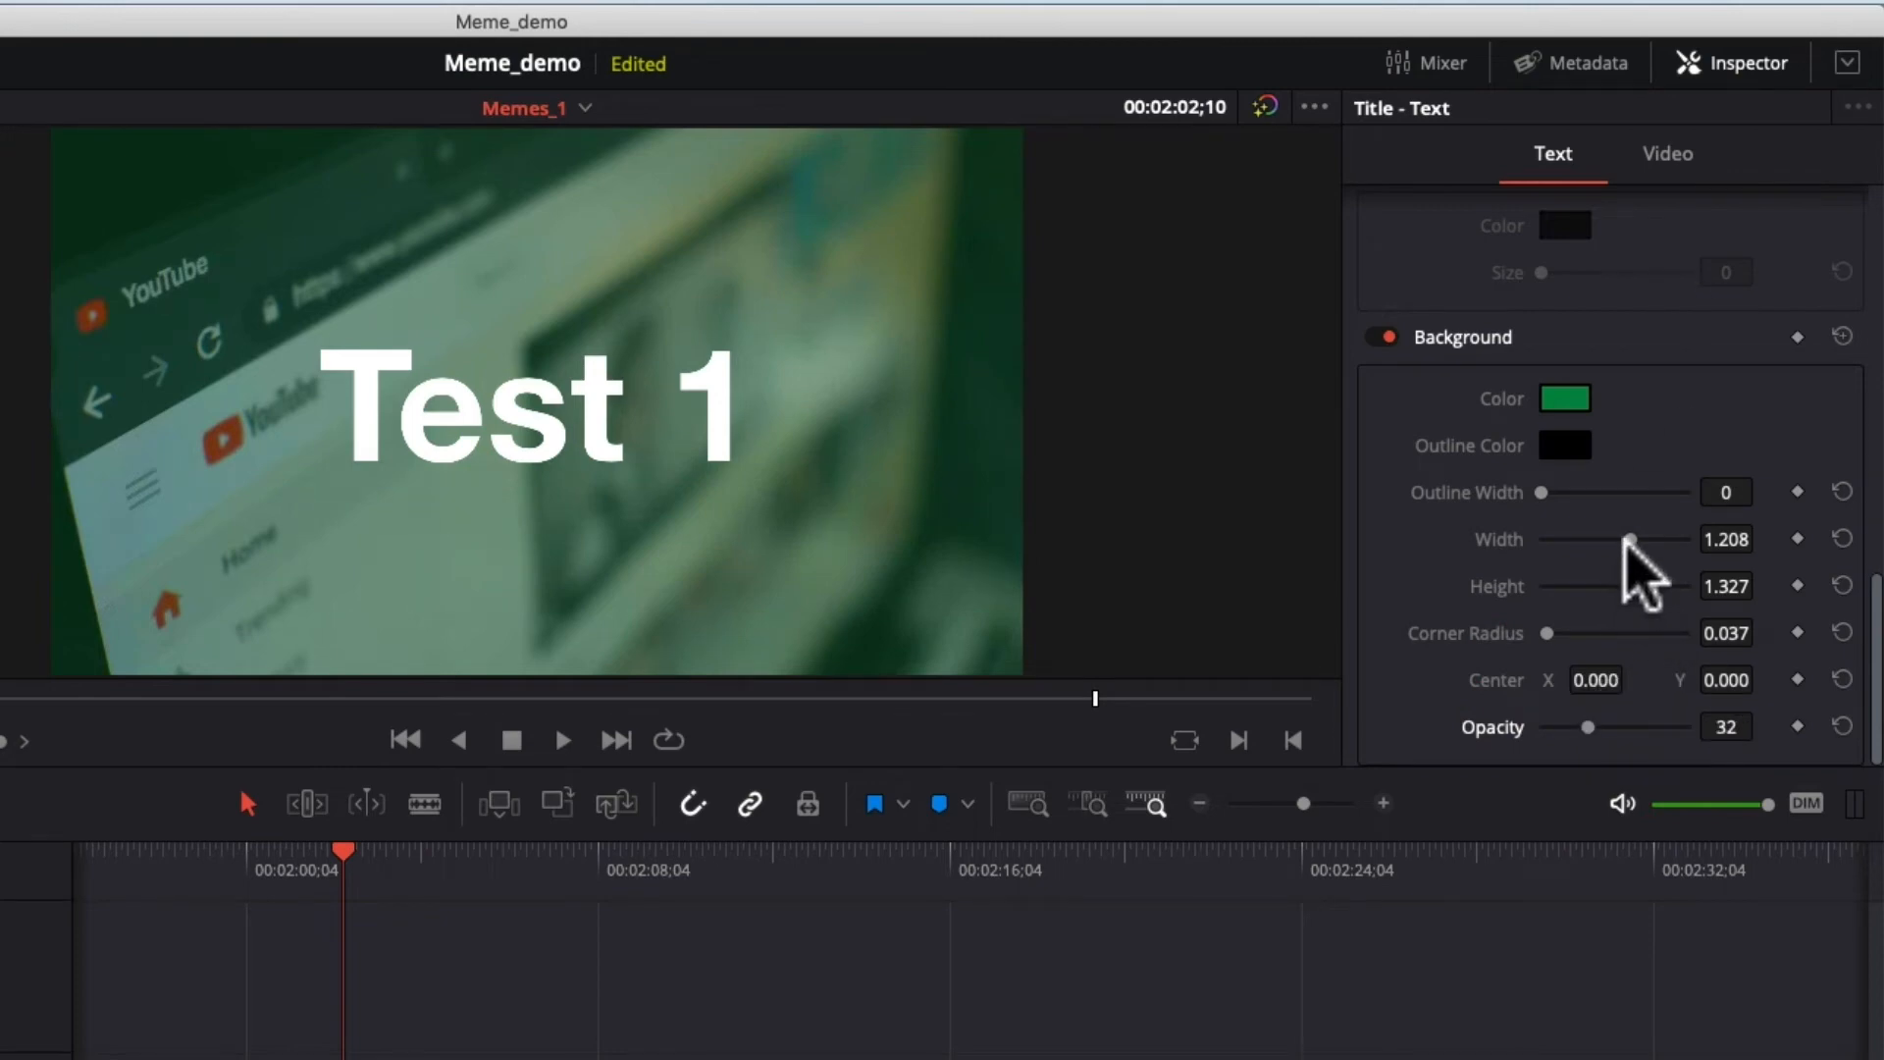
# Shrink the background around the title to width 0.495 and height 0.356, with a corner radius of 0.069.
pyautogui.moveTo(1628, 540); pyautogui.dragTo(1566, 587)
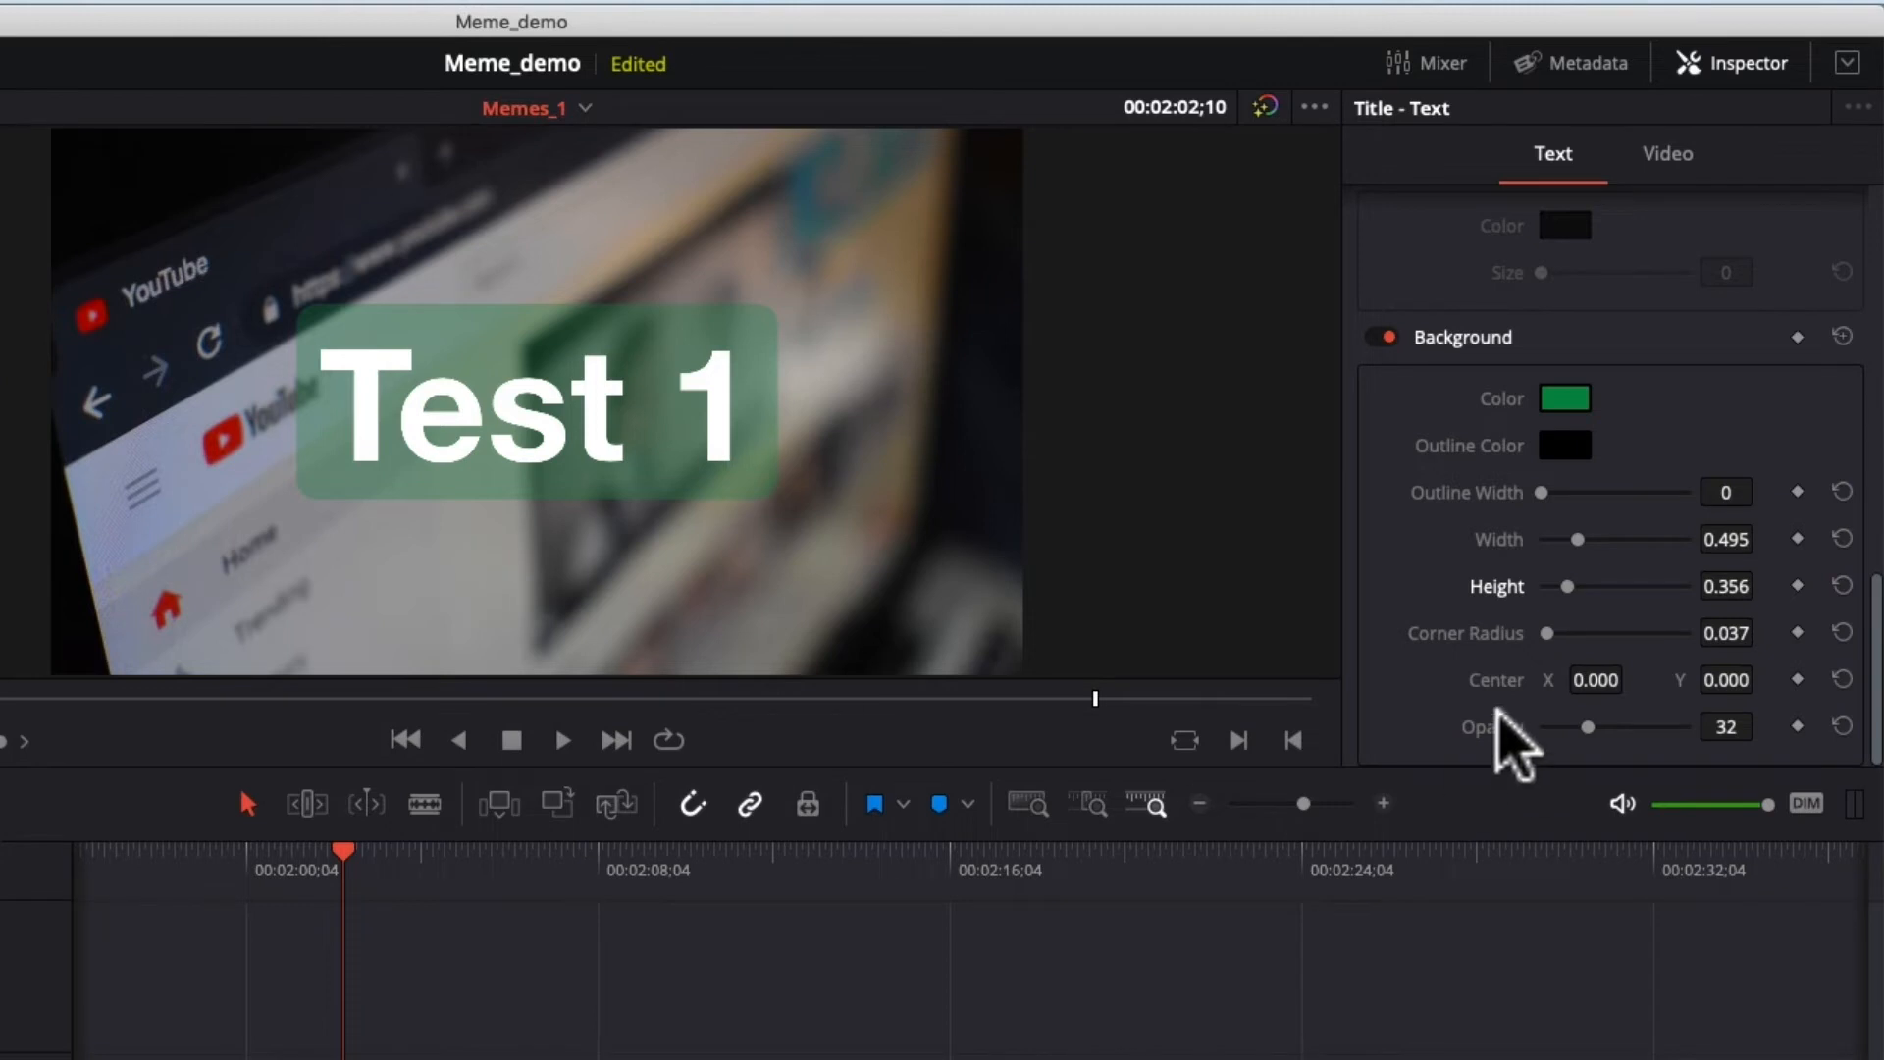
pyautogui.click(1838, 633)
pyautogui.moveTo(1547, 633)
pyautogui.mouseDown()
pyautogui.moveTo(1495, 631)
pyautogui.moveTo(1671, 618)
pyautogui.moveTo(1540, 633)
pyautogui.mouseUp()
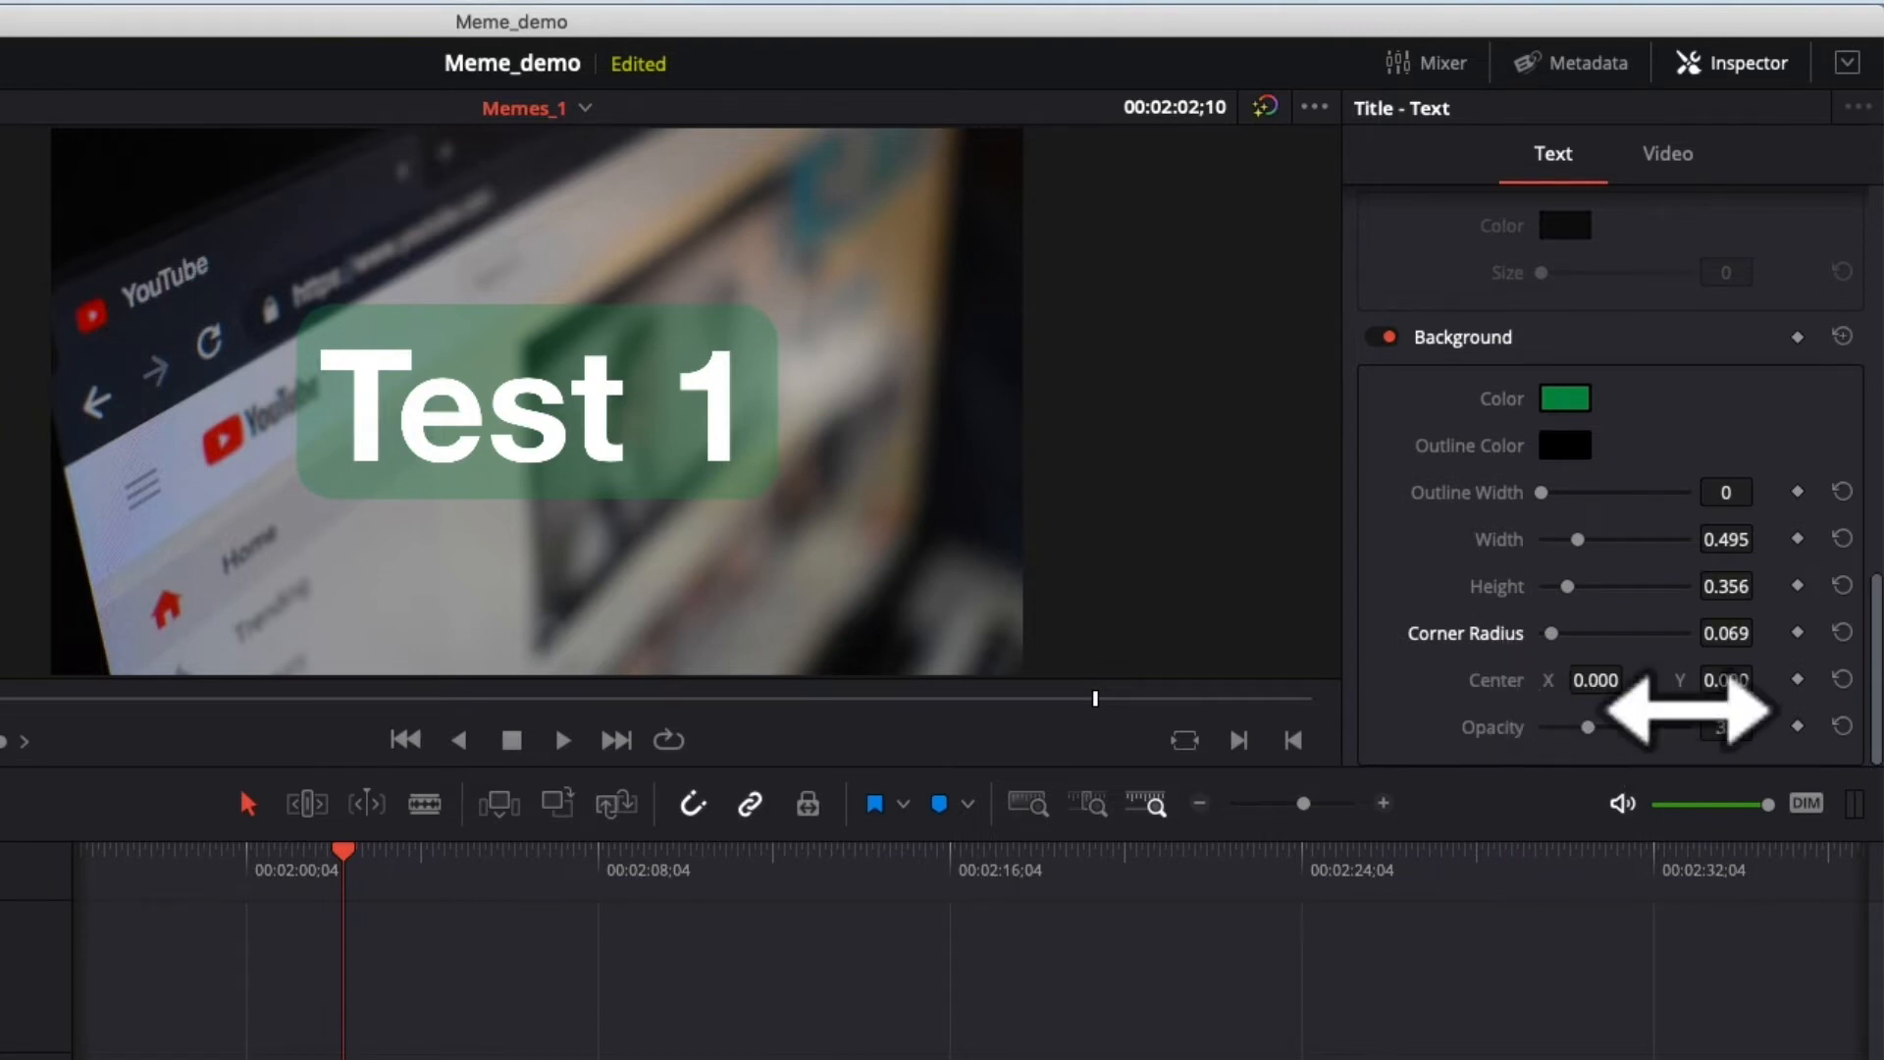
# Try shifting the title's background slightly downward, reset its centre to the default, and increase the background opacity.
pyautogui.moveTo(1757, 682); pyautogui.dragTo(1695, 676)
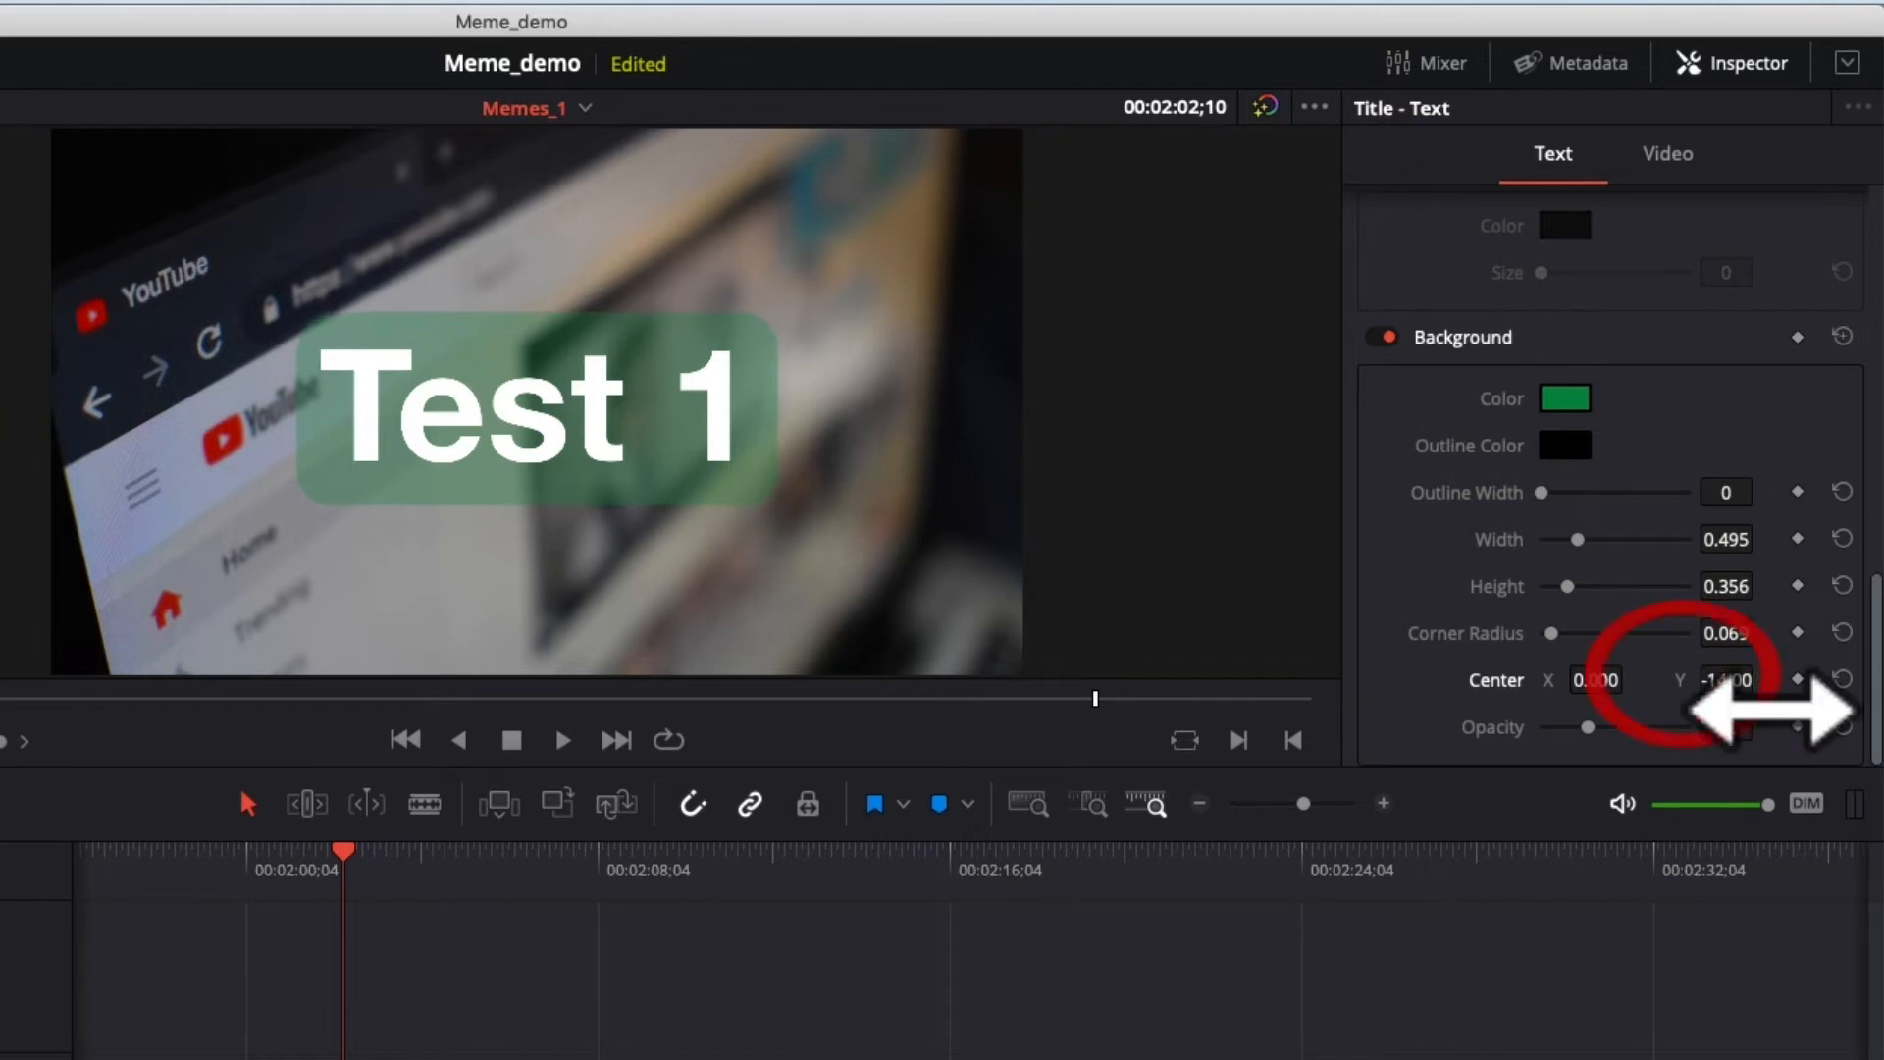
pyautogui.click(1842, 679)
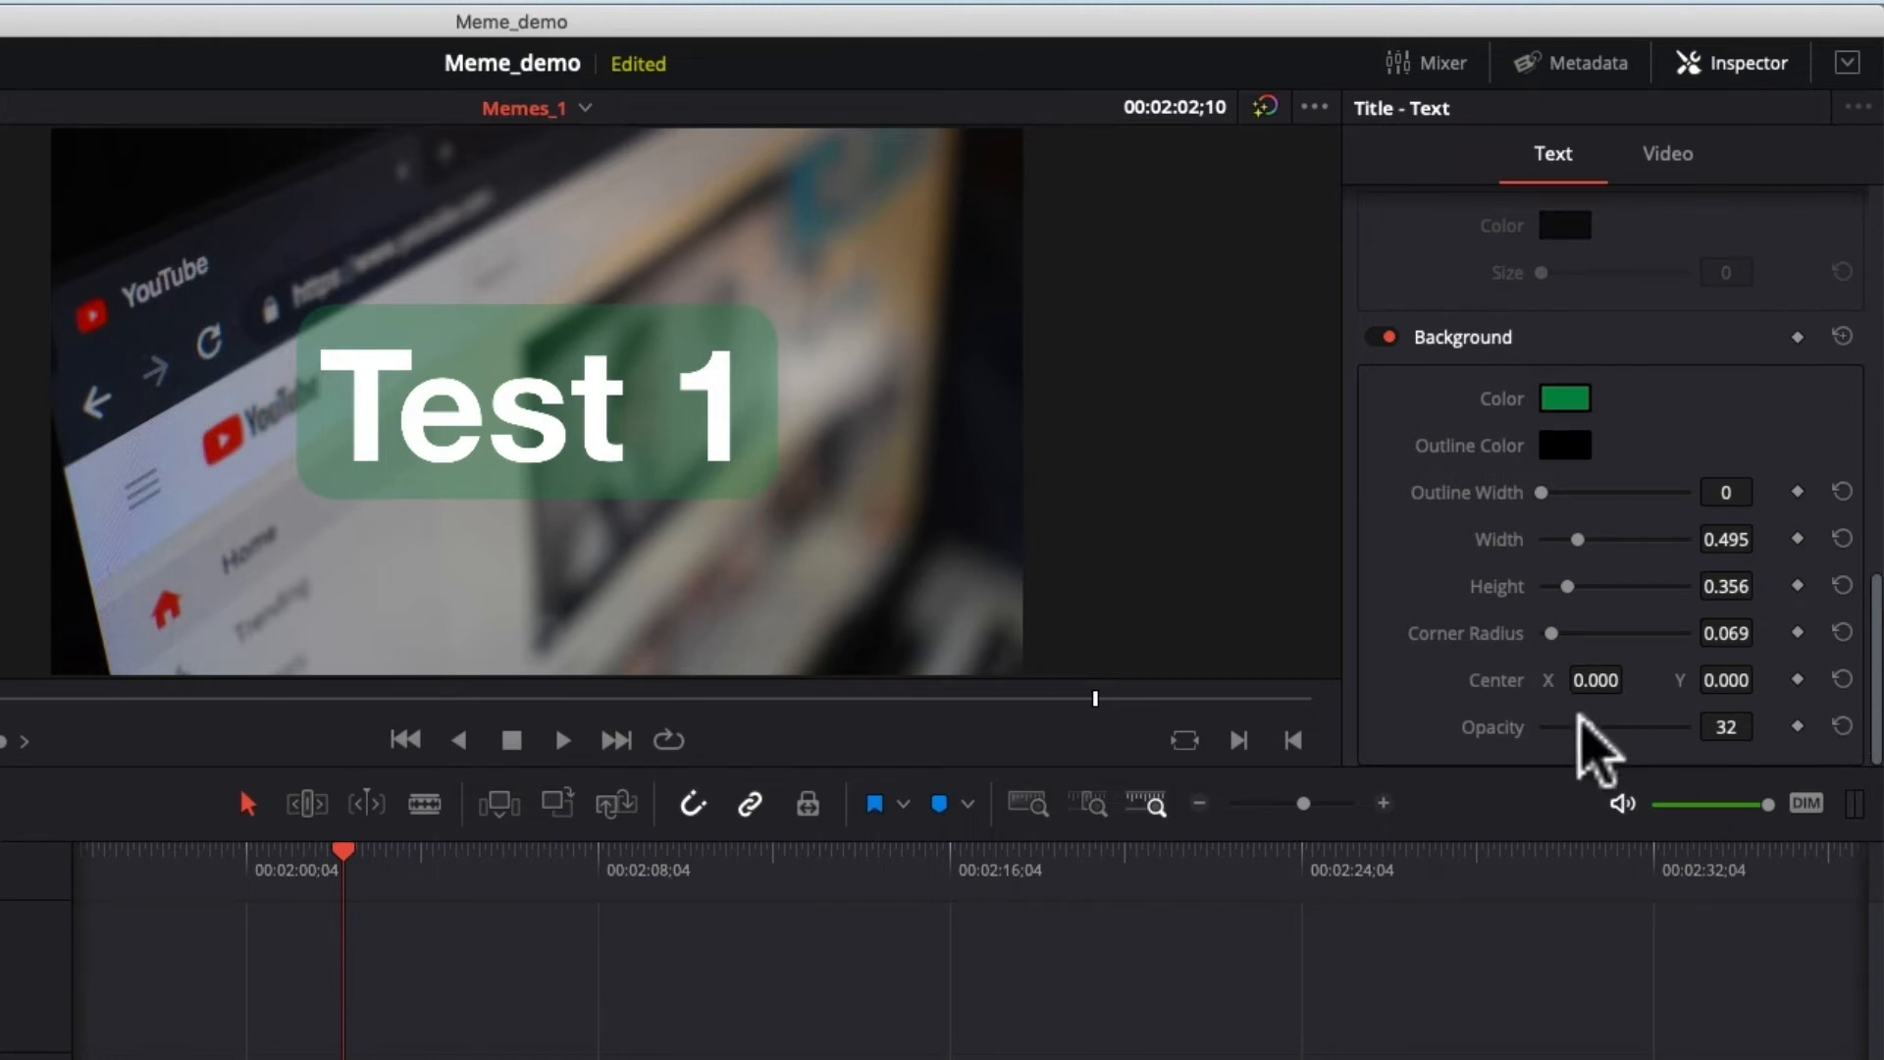
pyautogui.moveTo(1587, 728); pyautogui.dragTo(1627, 727)
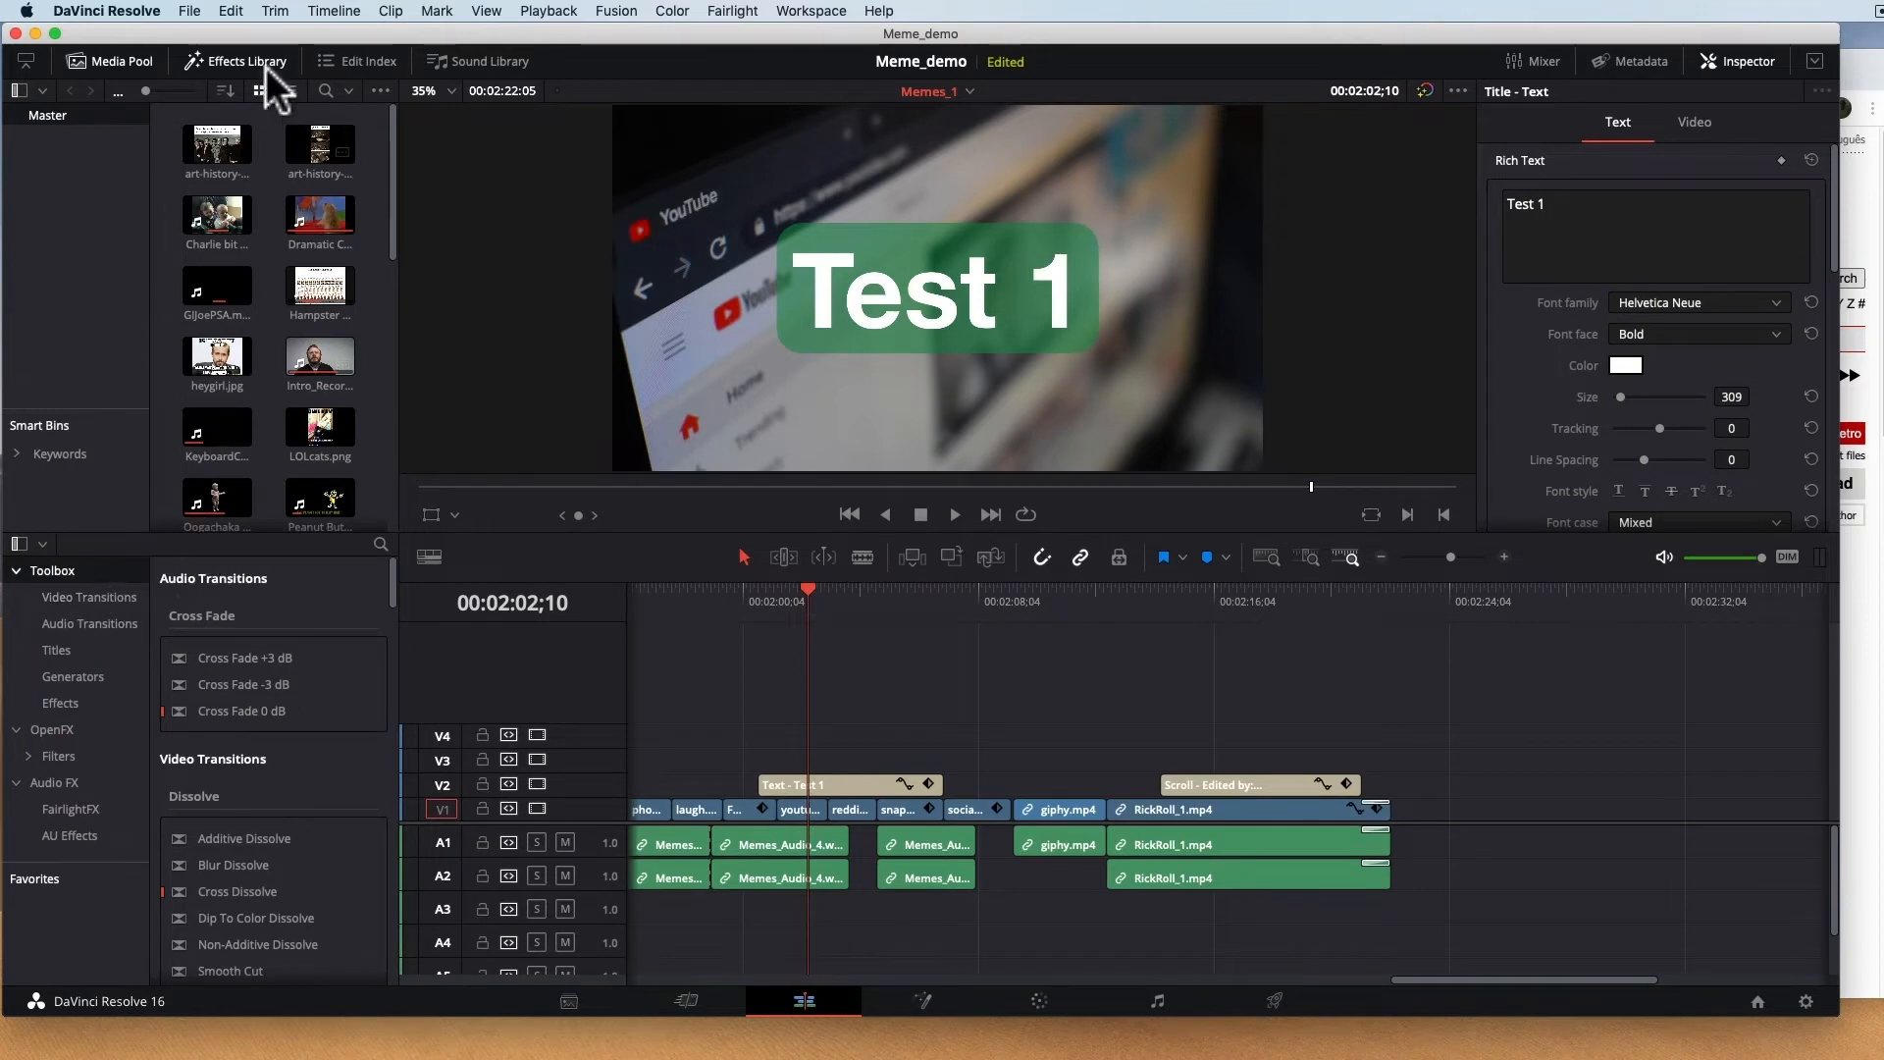
# Examine the OpenFX filter list, from the ResolveFX Blur effects through to the ResolveFX Warp effects.
pyautogui.click(215, 64)
pyautogui.click(258, 64)
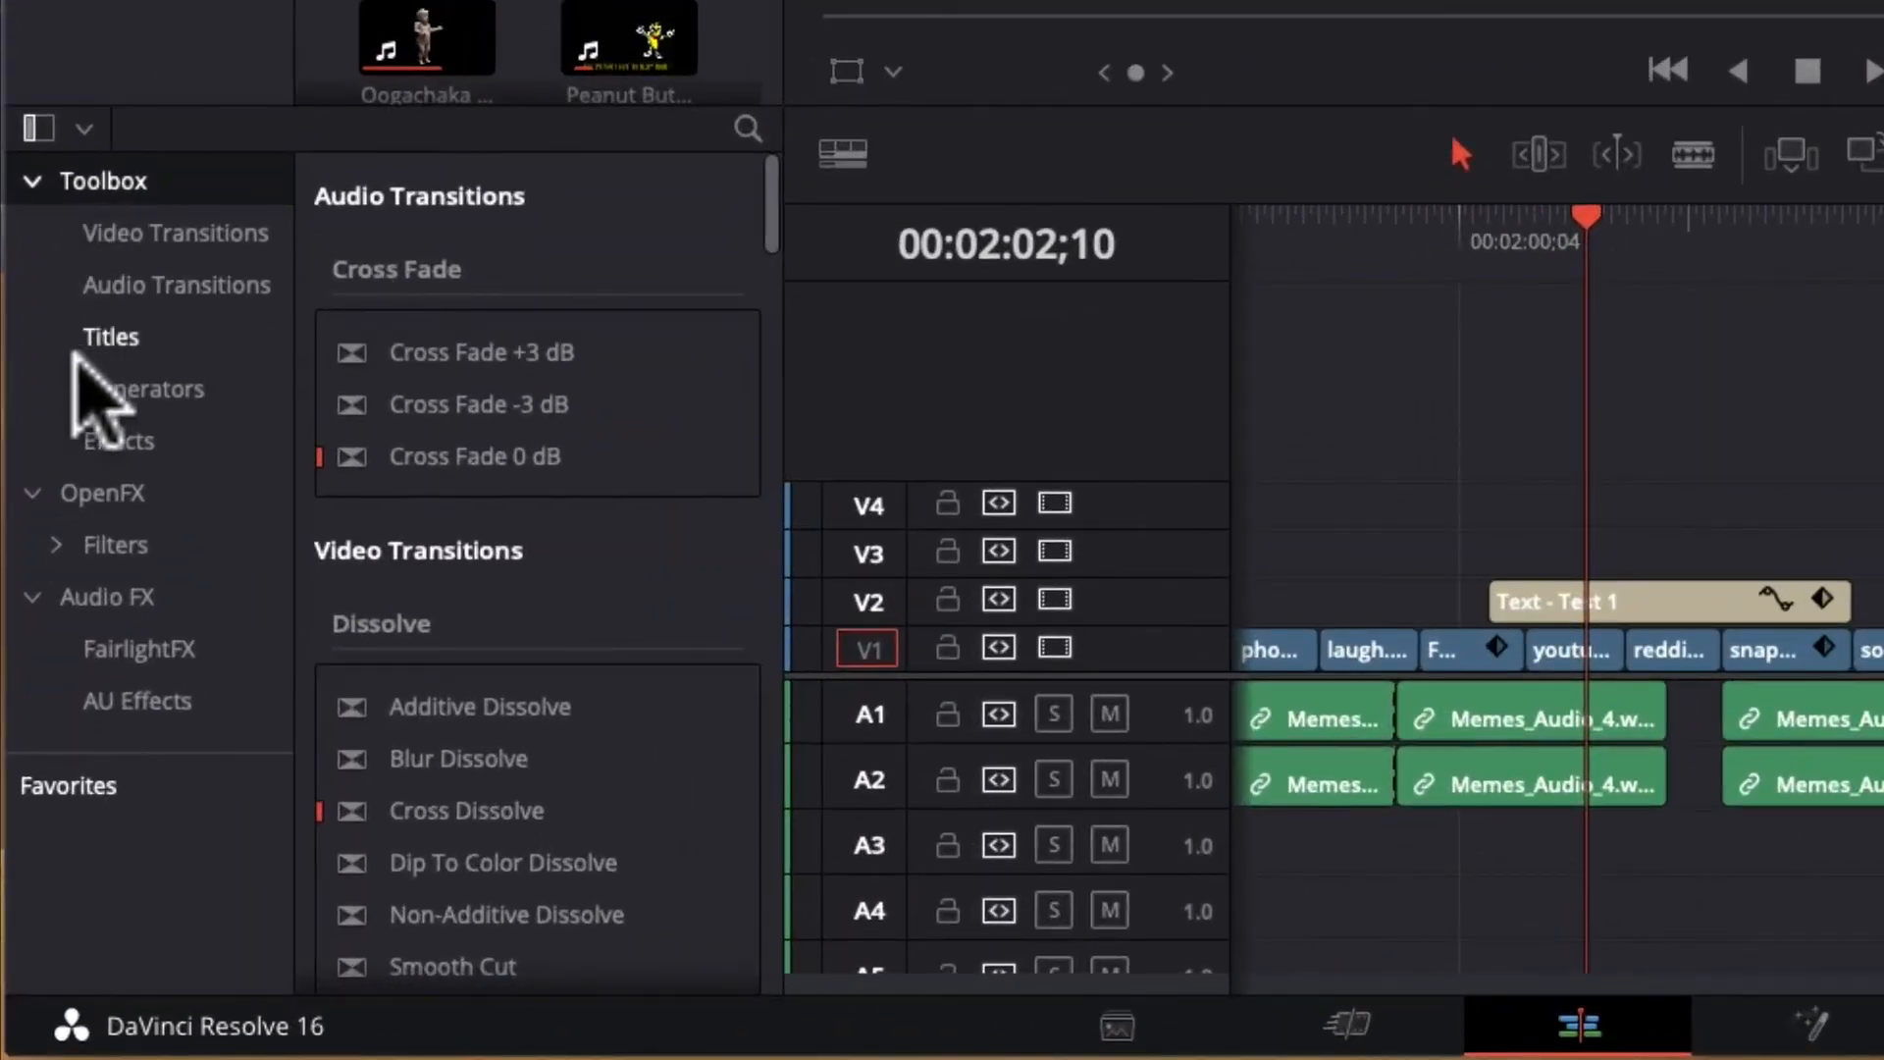
pyautogui.click(77, 564)
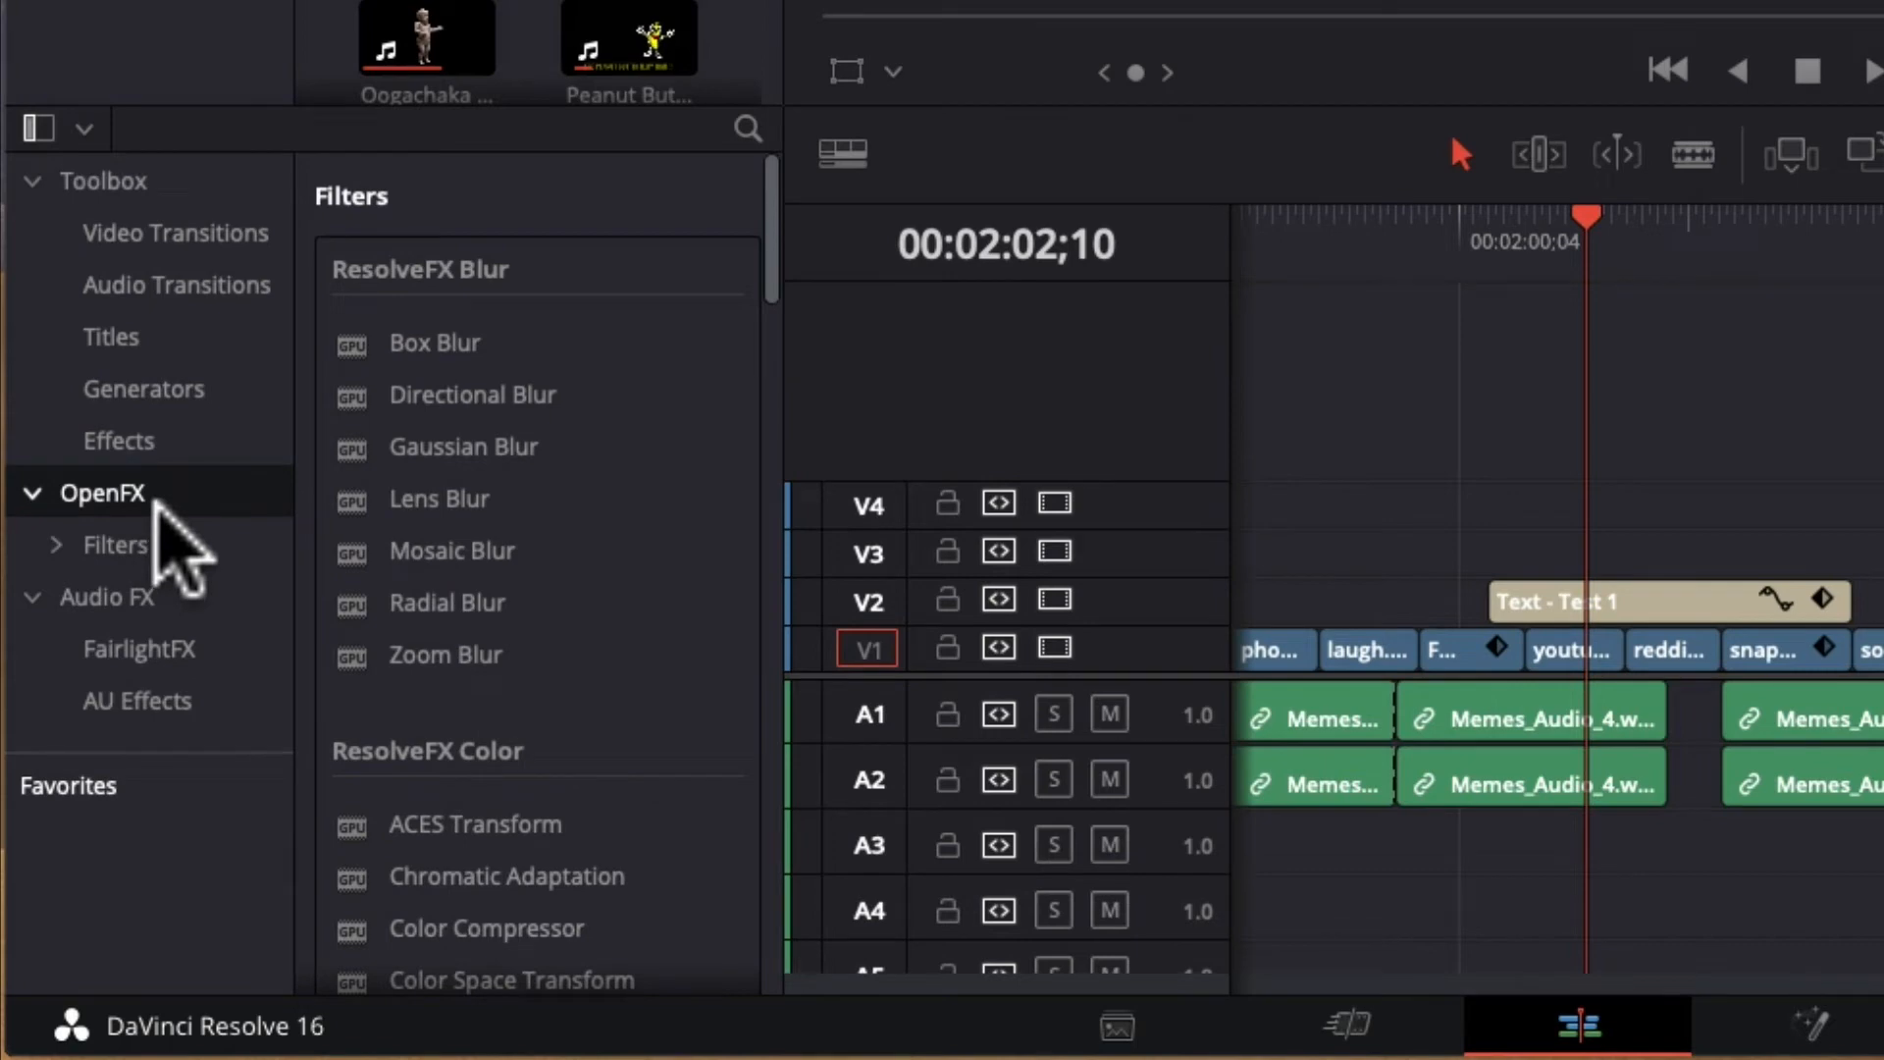
pyautogui.scroll(-5, 544, 378)
pyautogui.scroll(-10, 552, 368)
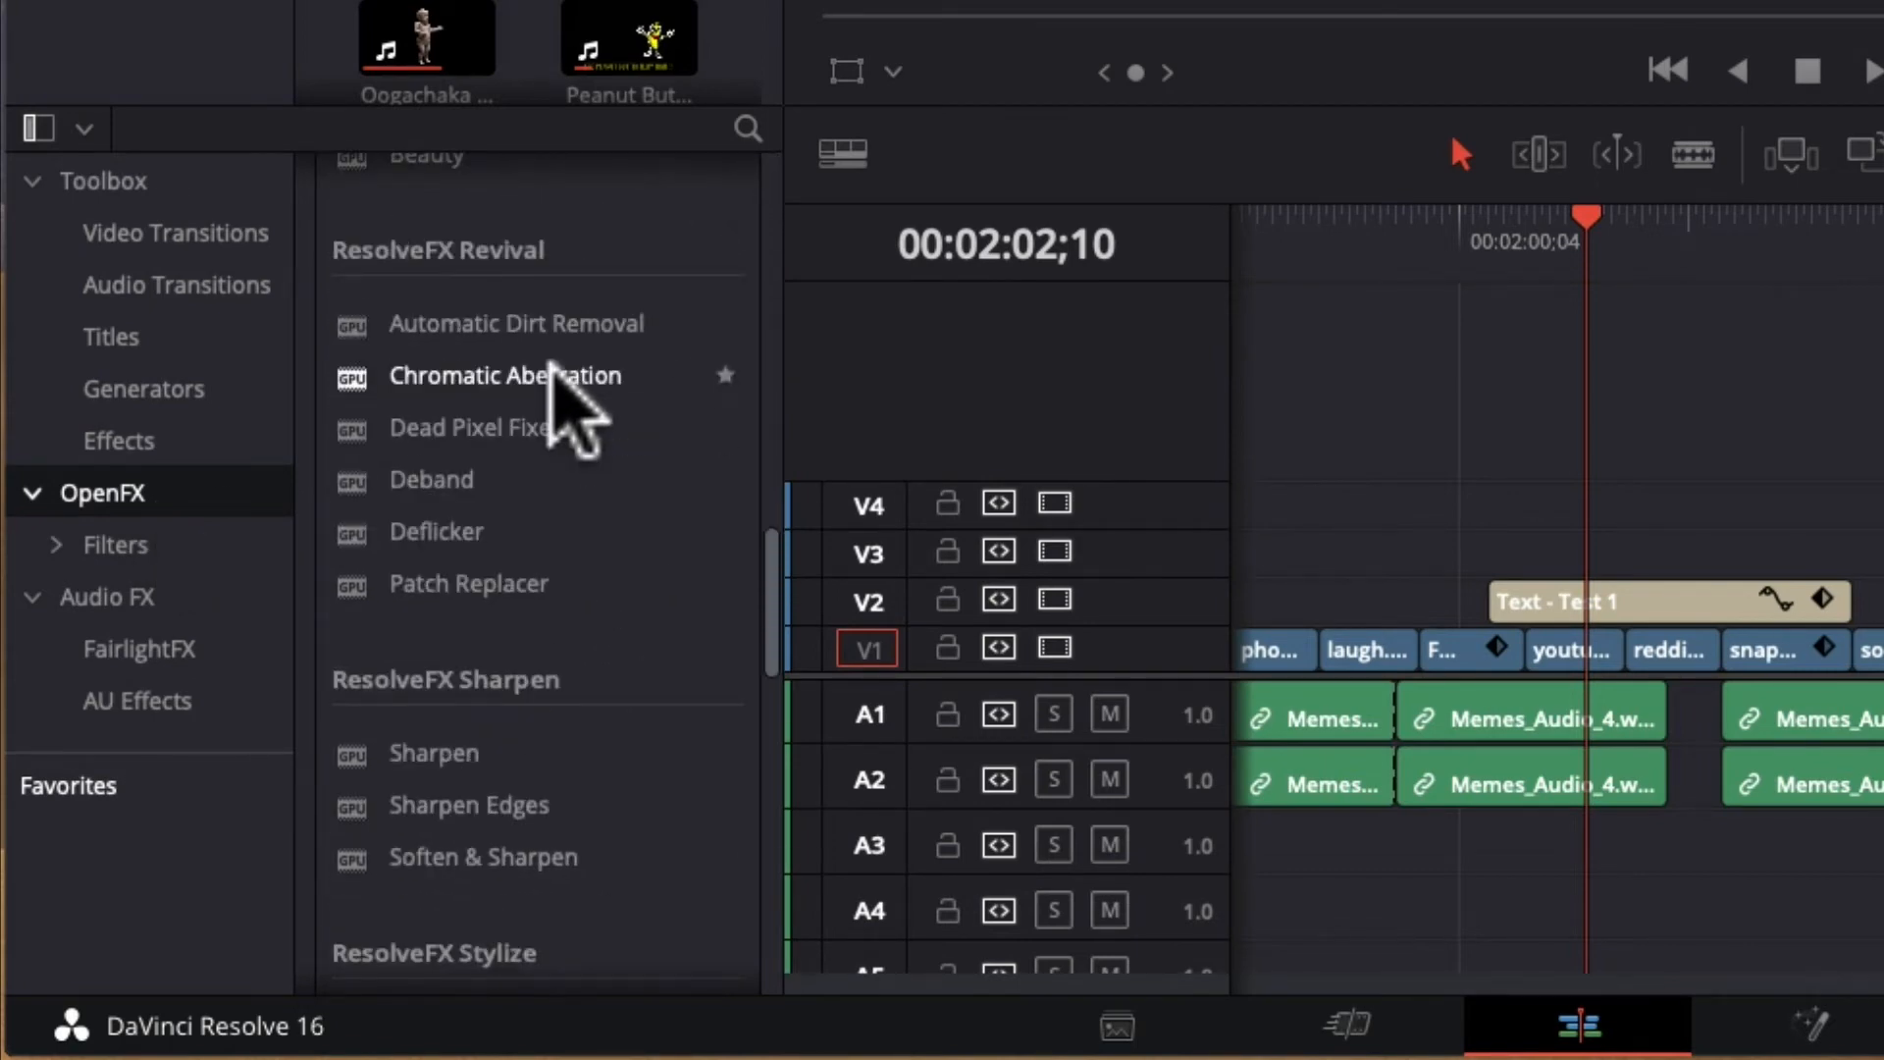
pyautogui.scroll(-15, 550, 361)
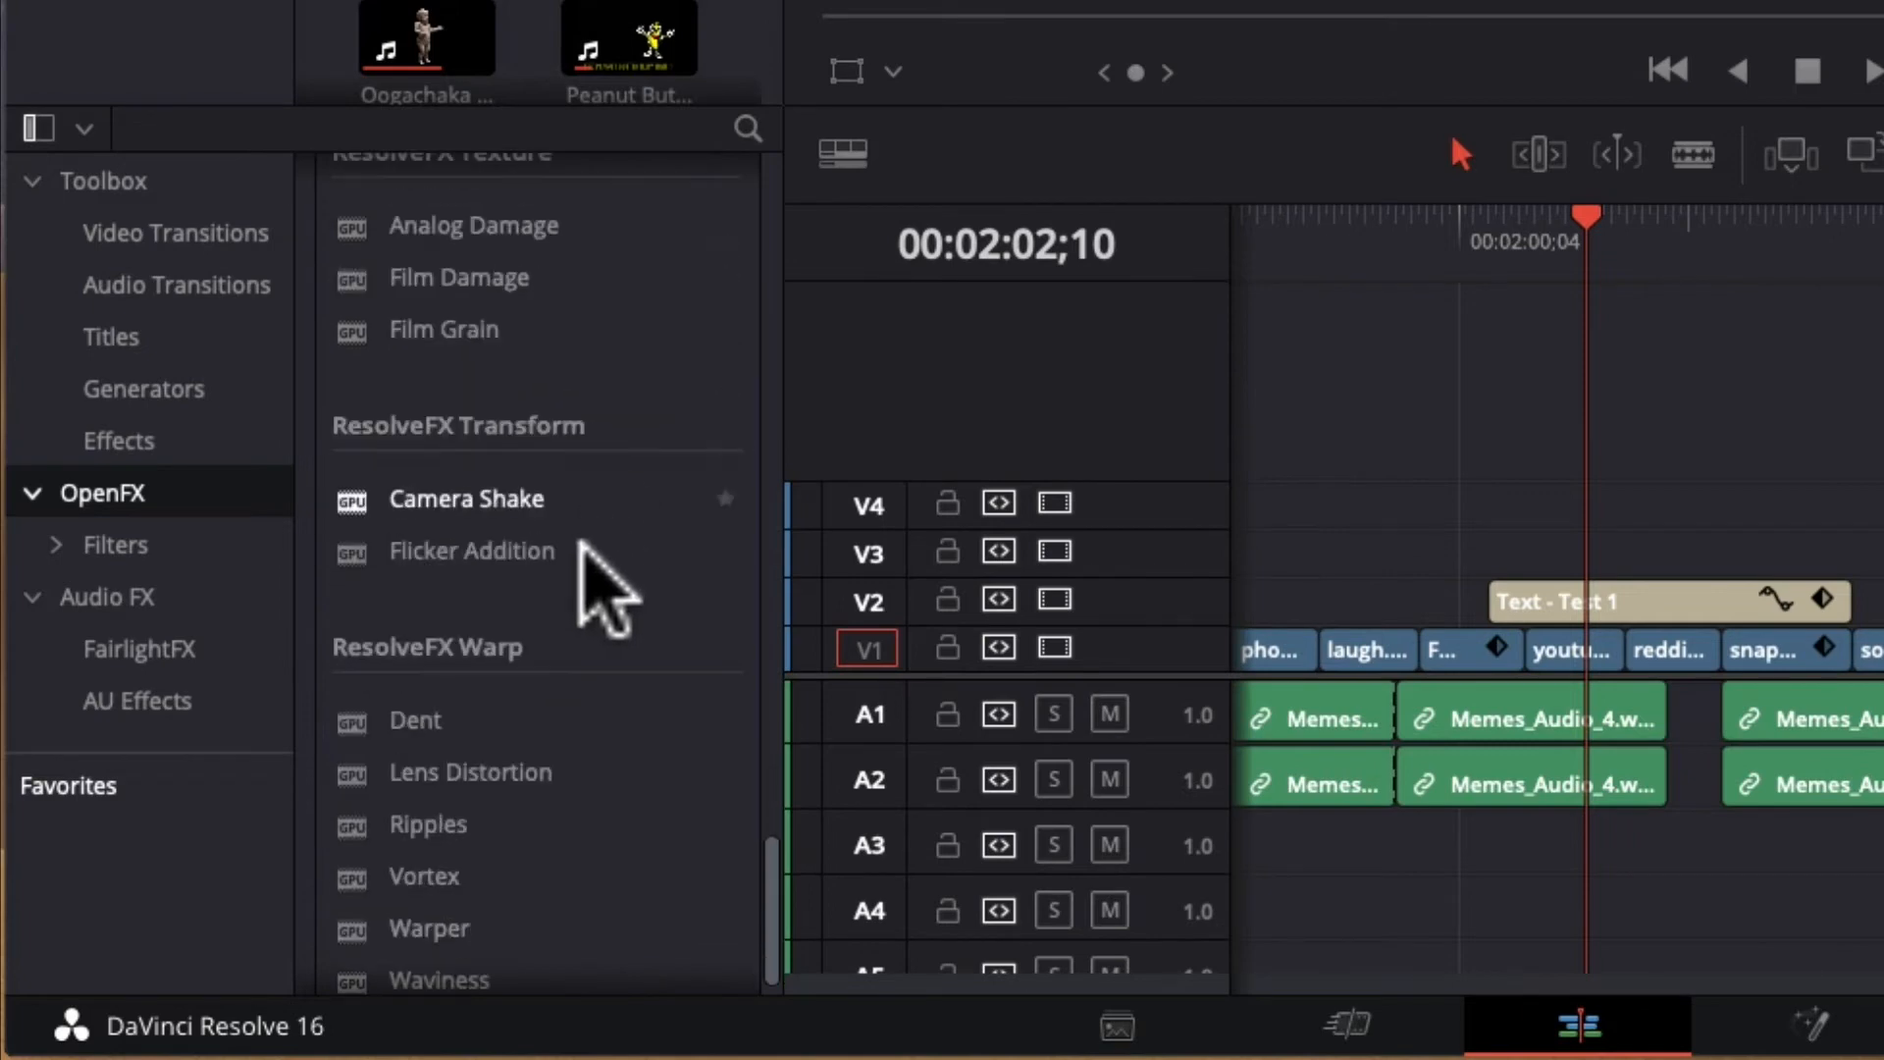
pyautogui.scroll(-2, 579, 544)
pyautogui.click(768, 898)
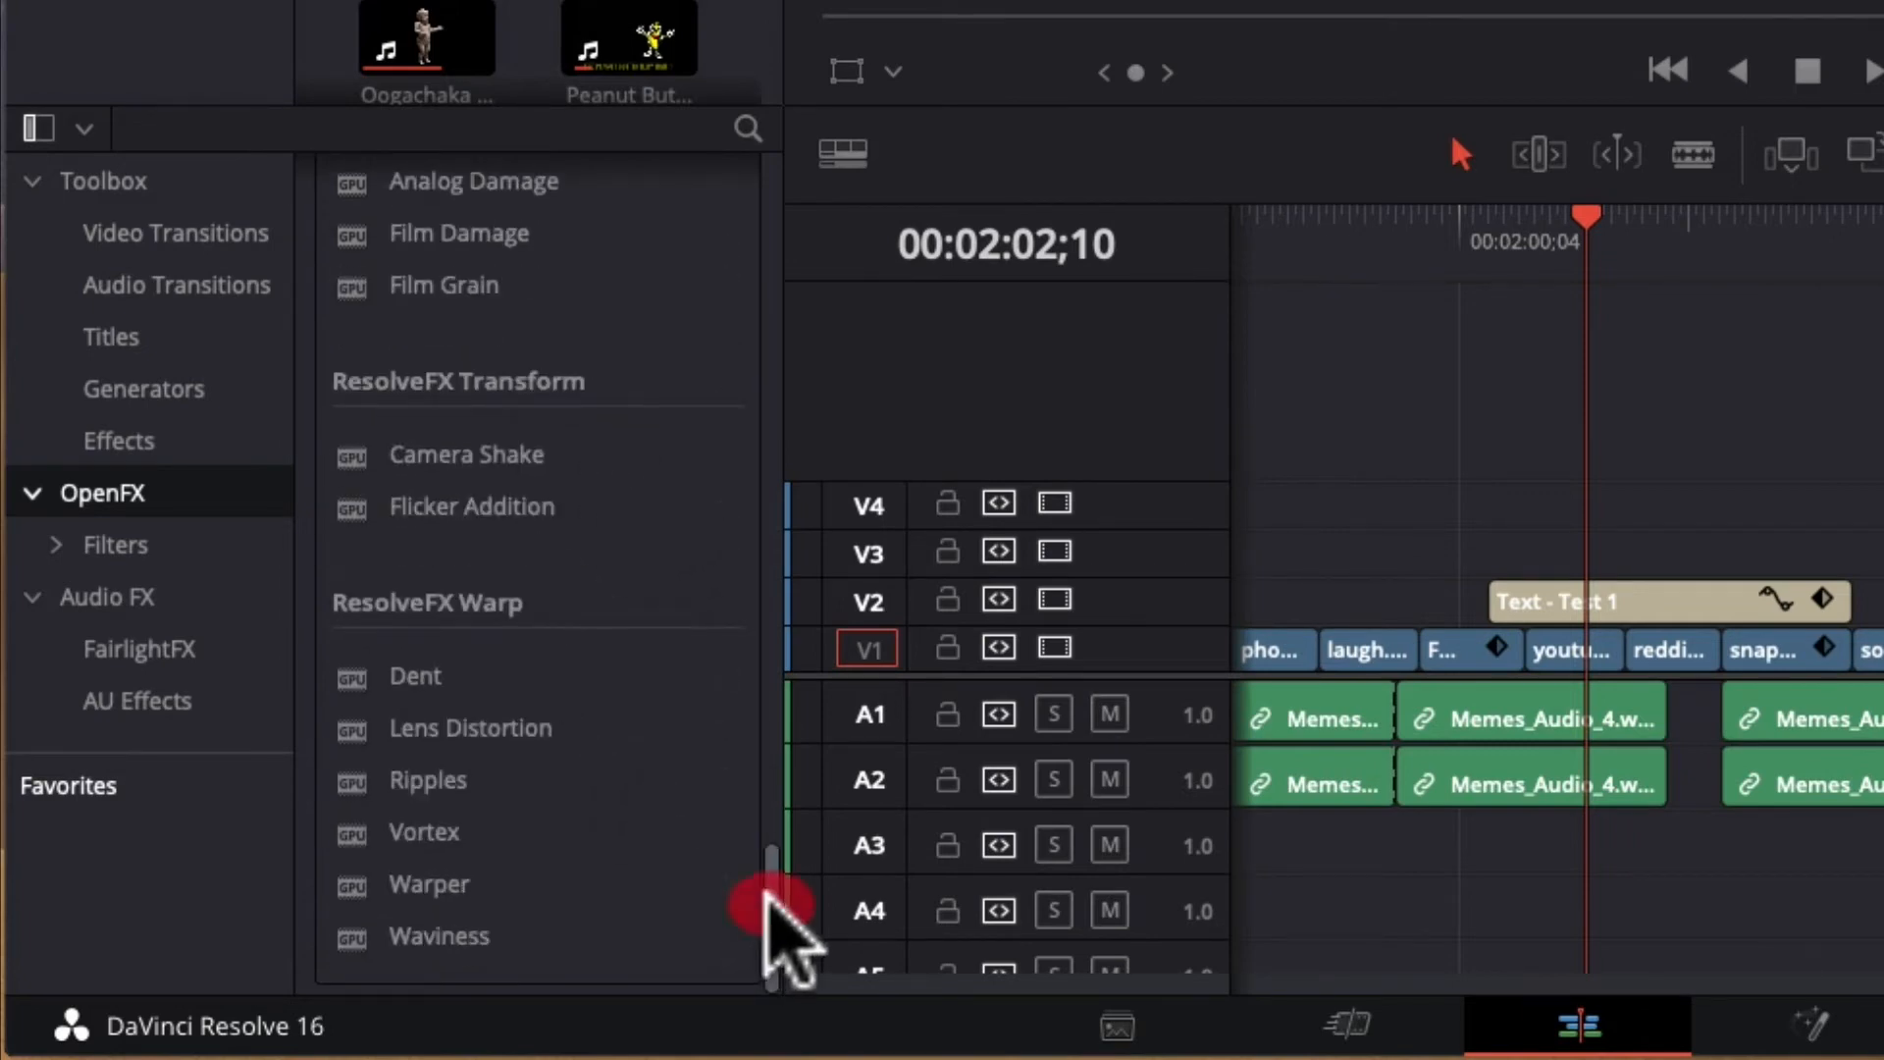
pyautogui.moveTo(769, 898); pyautogui.dragTo(751, 172)
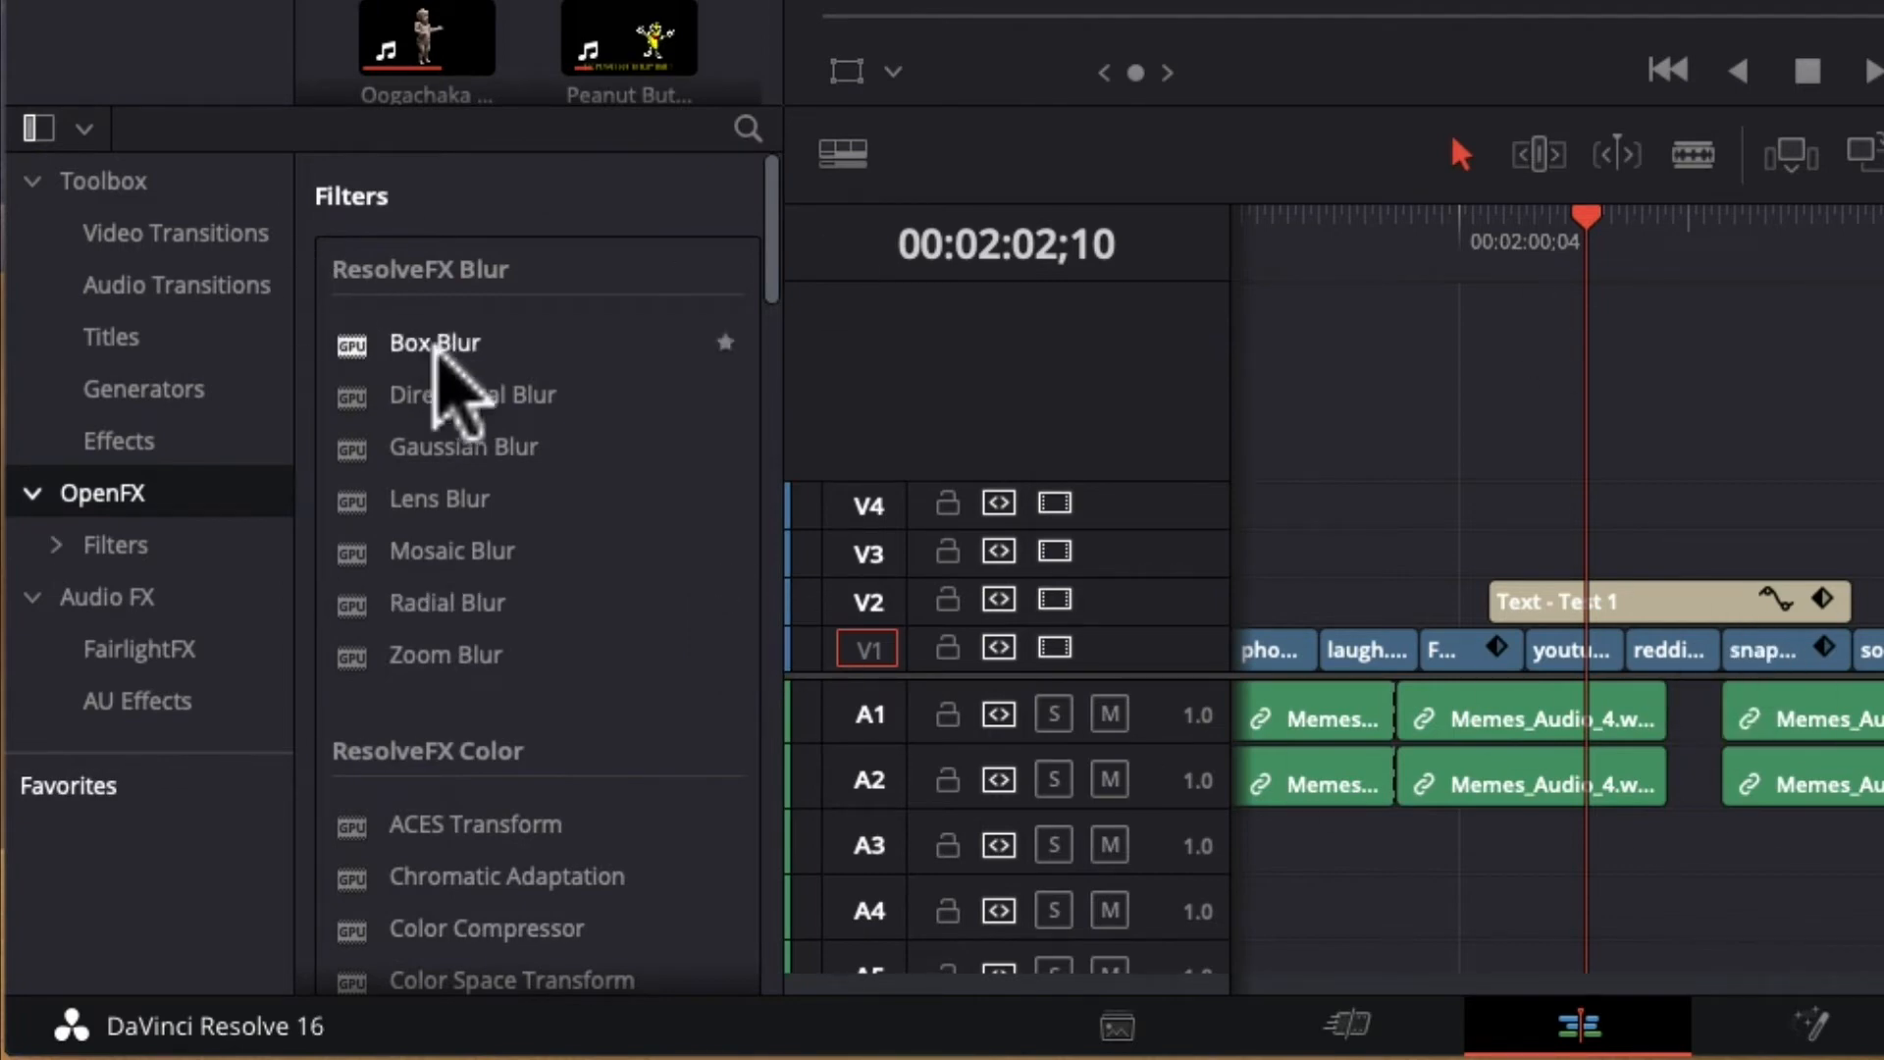
# Apply the Box Blur filter to the socialmedia.jpeg clip and show its effect settings.
pyautogui.click(432, 345)
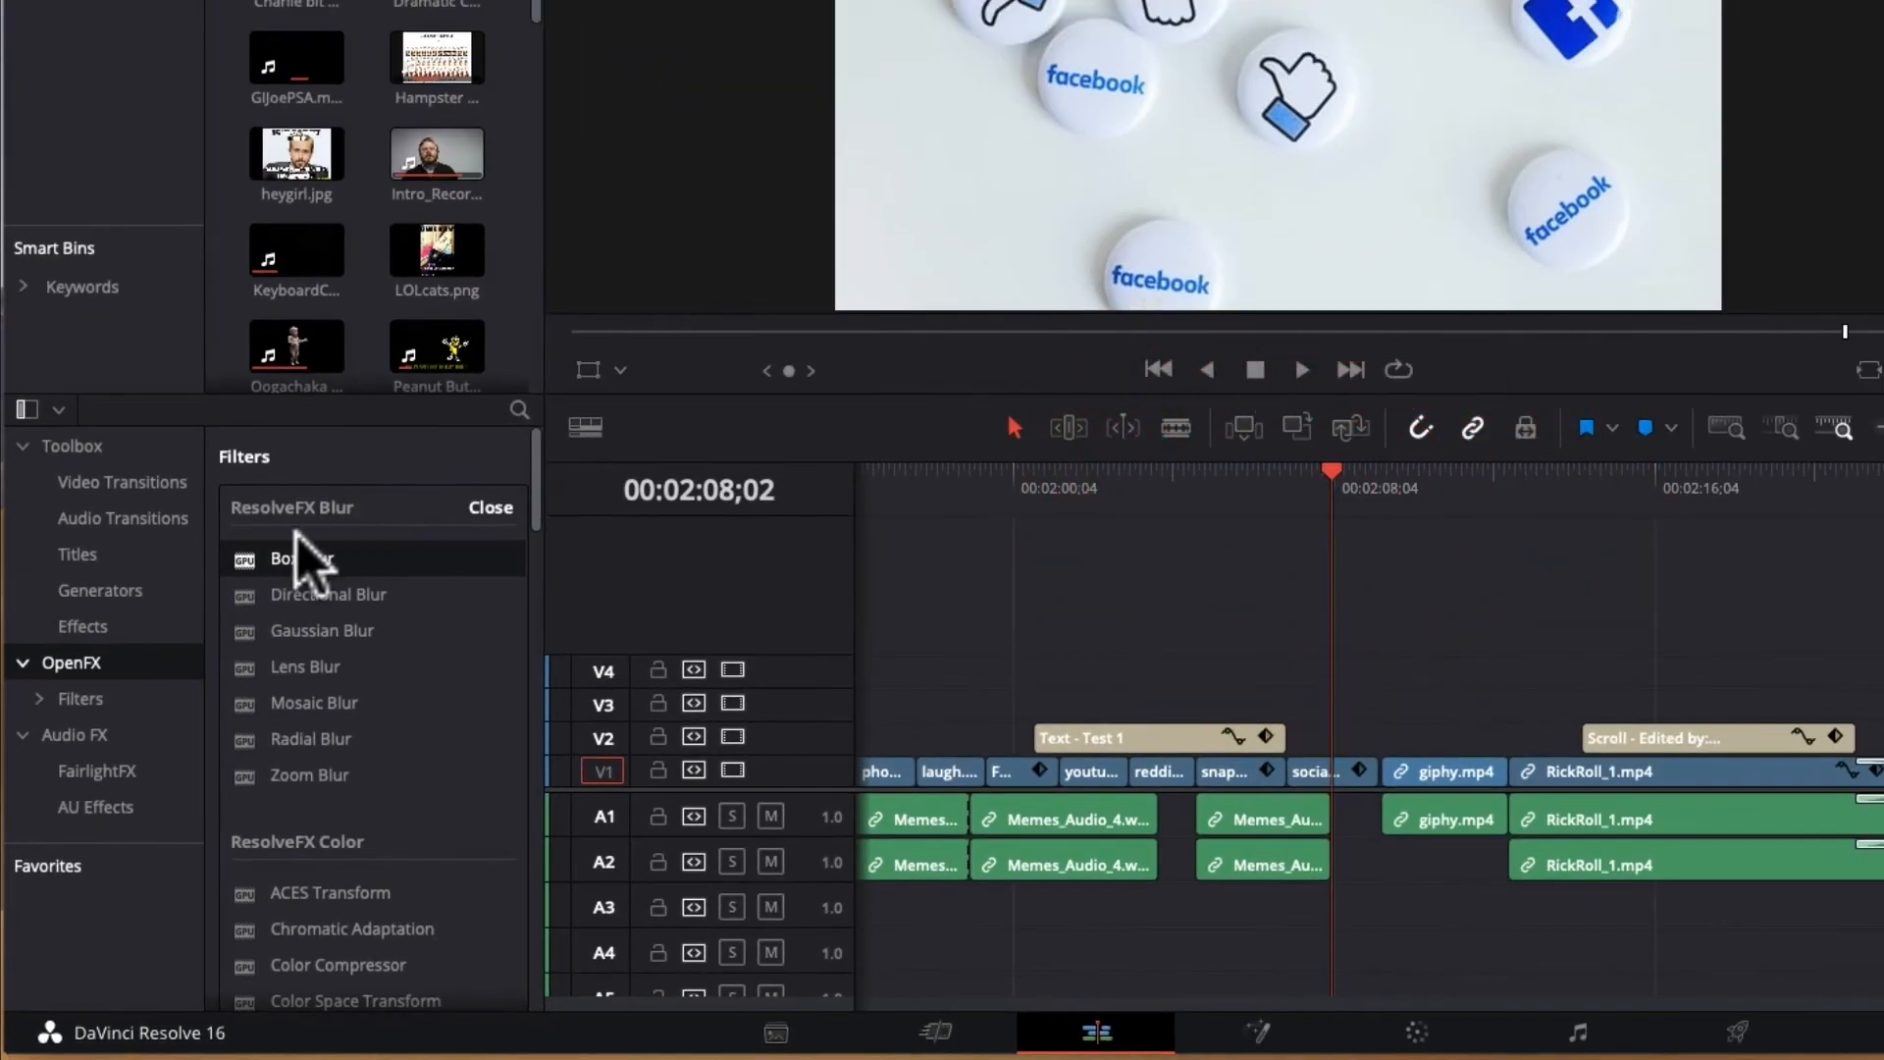
pyautogui.moveTo(295, 531); pyautogui.dragTo(1354, 801)
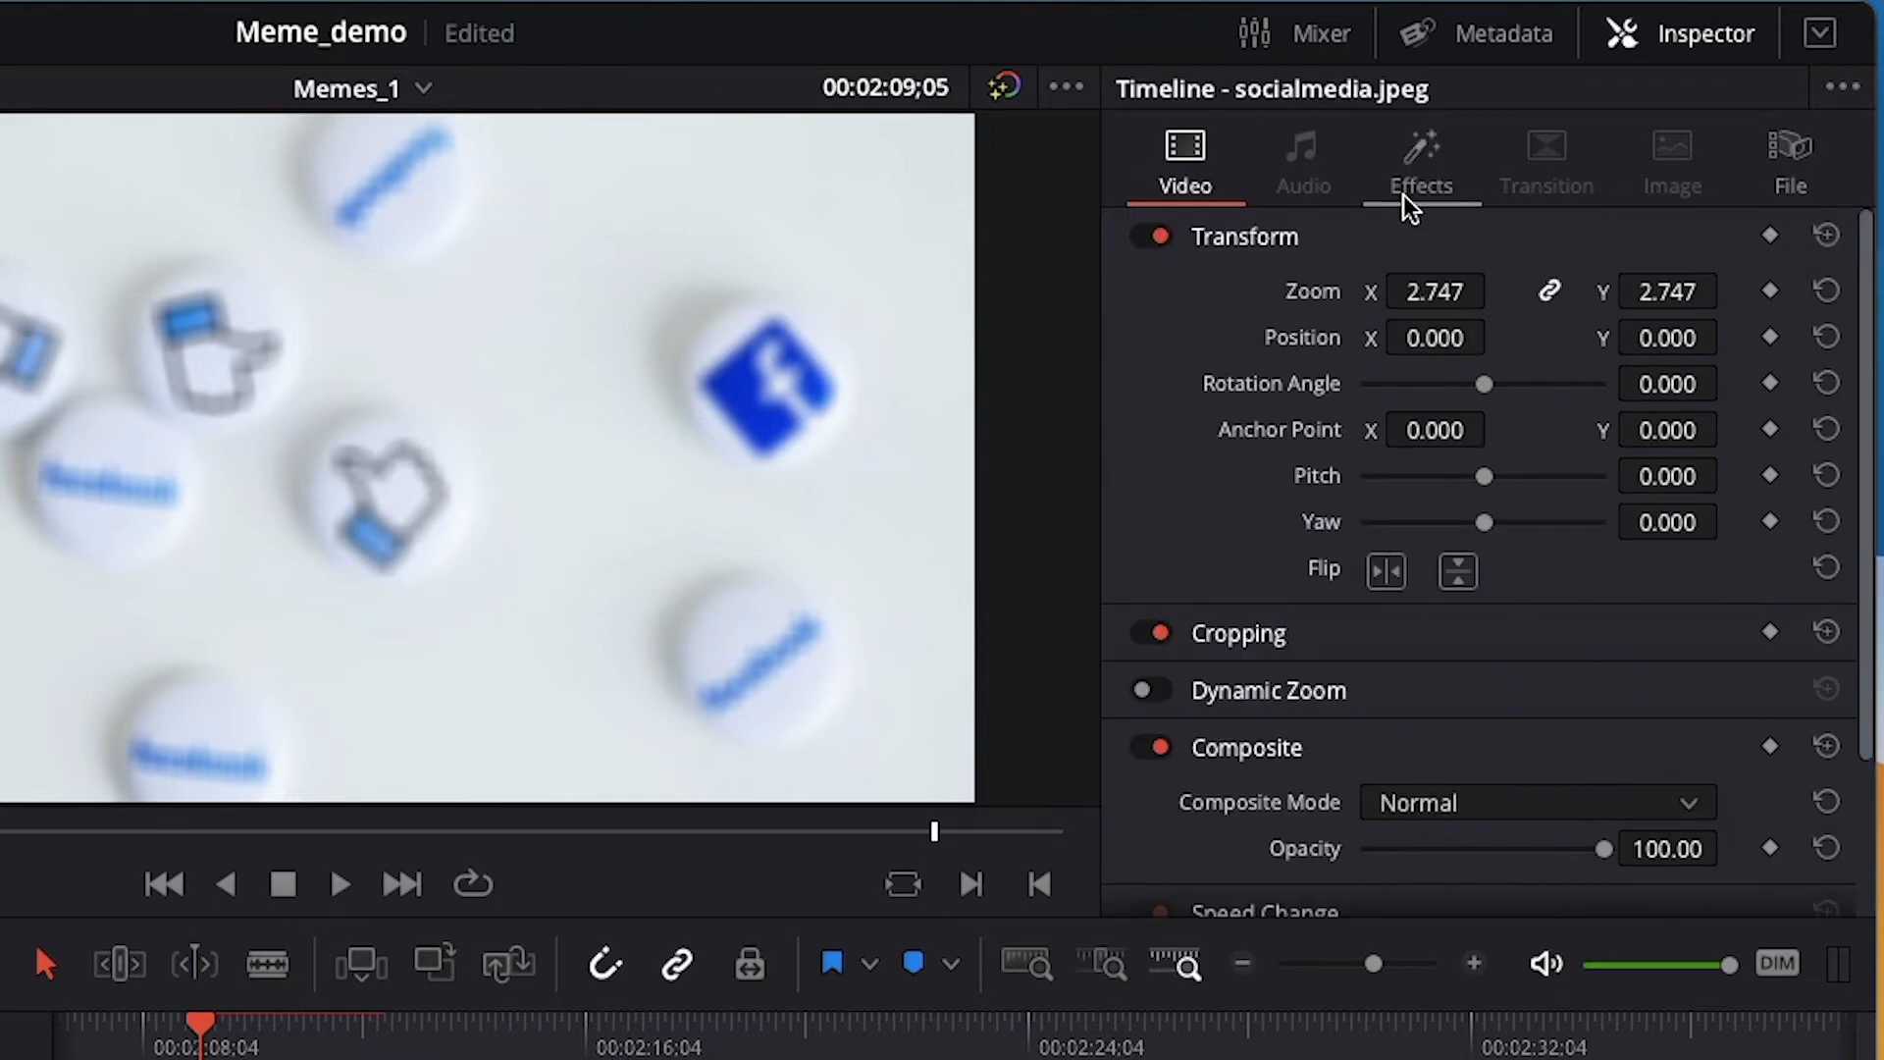
pyautogui.click(1403, 191)
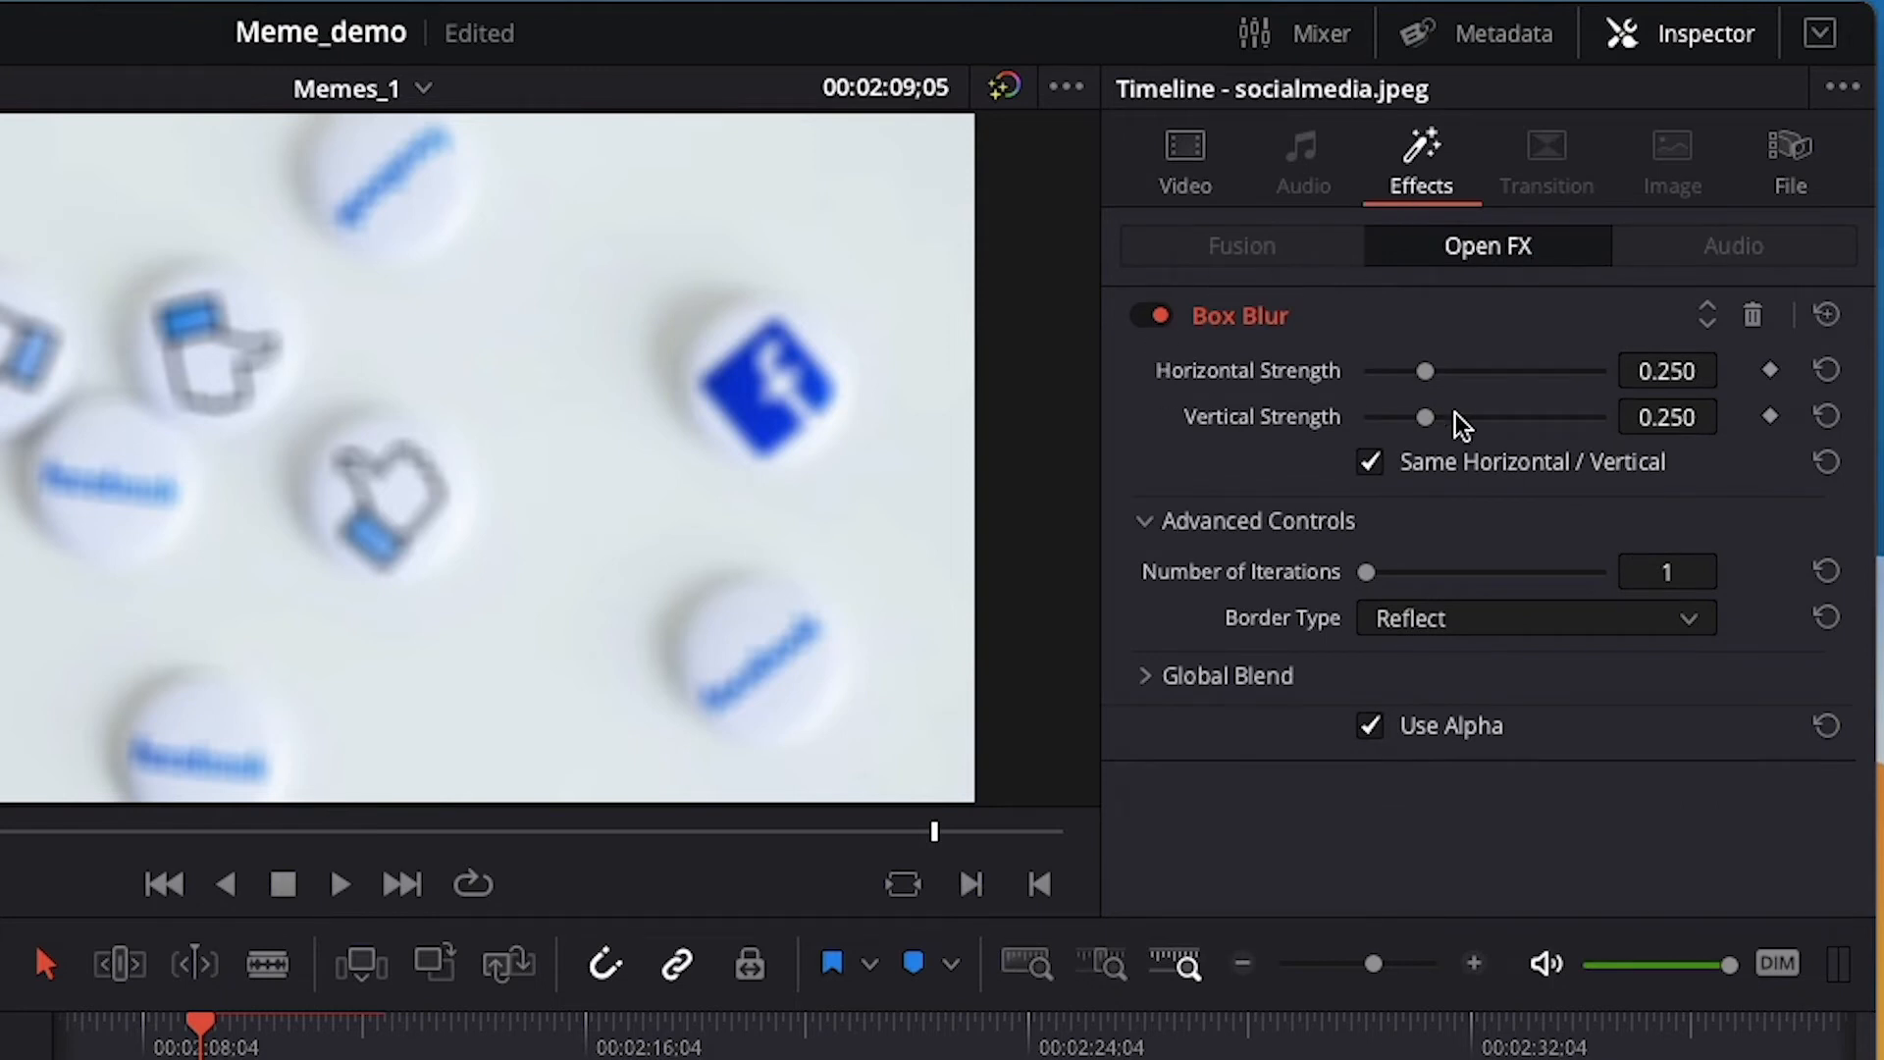
# Try separate Box Blur strengths of 0.132 horizontal and 0.147 vertical, and reset them to their linked defaults.
pyautogui.moveTo(1419, 367)
pyautogui.mouseDown()
pyautogui.moveTo(1493, 368)
pyautogui.moveTo(1392, 370)
pyautogui.moveTo(1478, 417)
pyautogui.moveTo(1400, 417)
pyautogui.moveTo(1518, 365)
pyautogui.moveTo(1397, 371)
pyautogui.mouseUp()
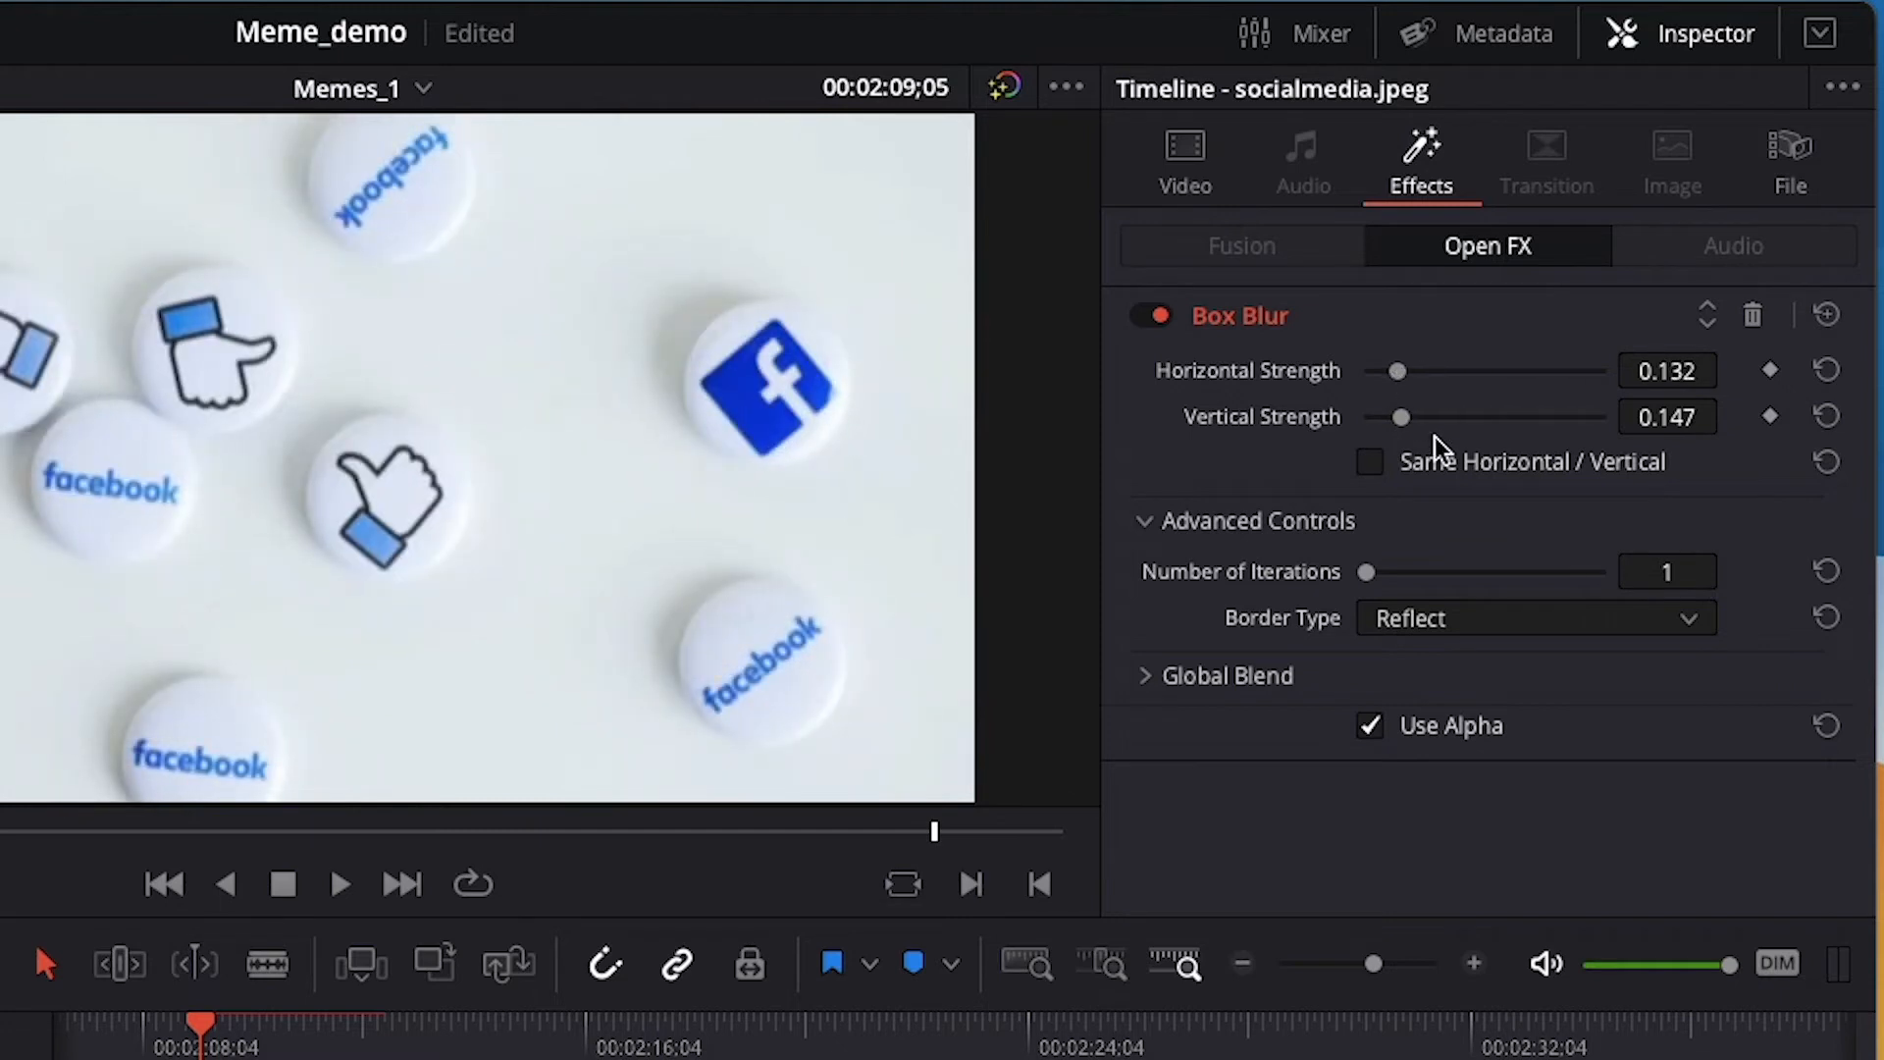
pyautogui.click(1371, 463)
pyautogui.click(1824, 370)
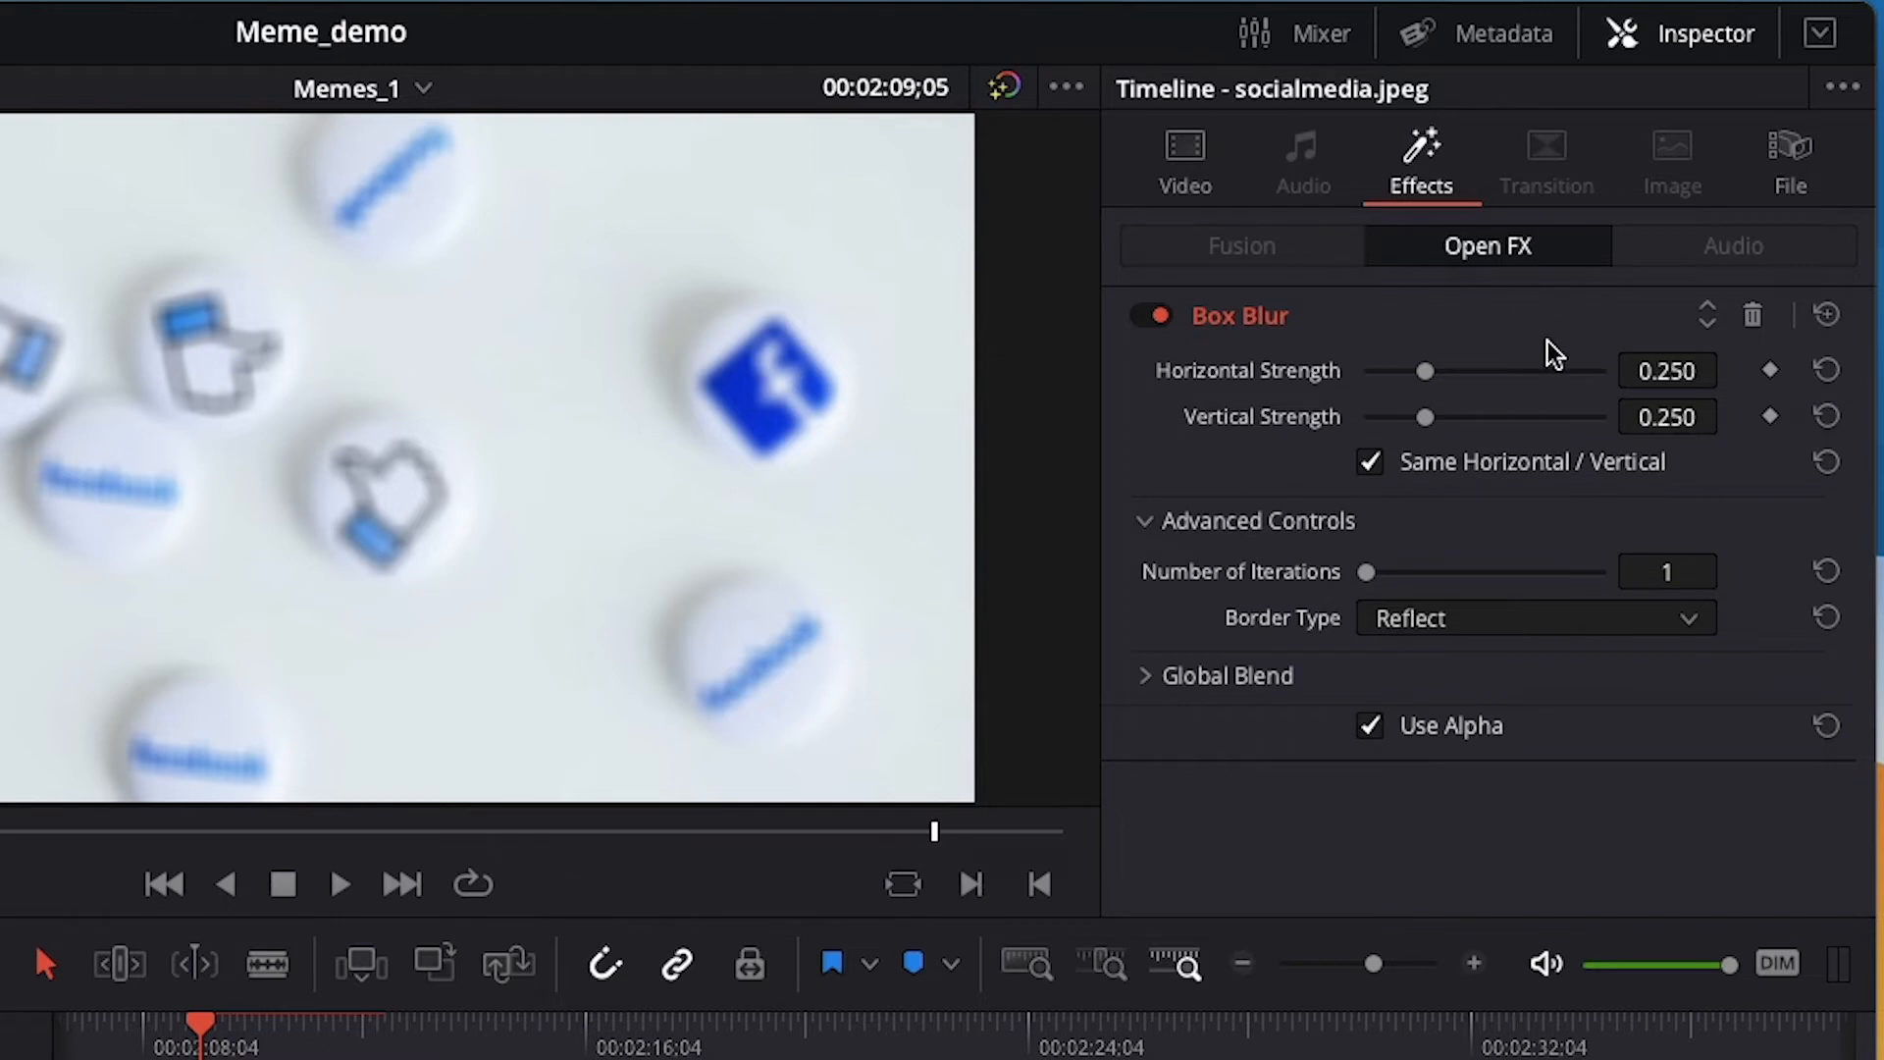
# Delete the Box Blur effect from the socialmedia.jpeg clip, undoing the deletion once before removing it again.
pyautogui.click(1753, 316)
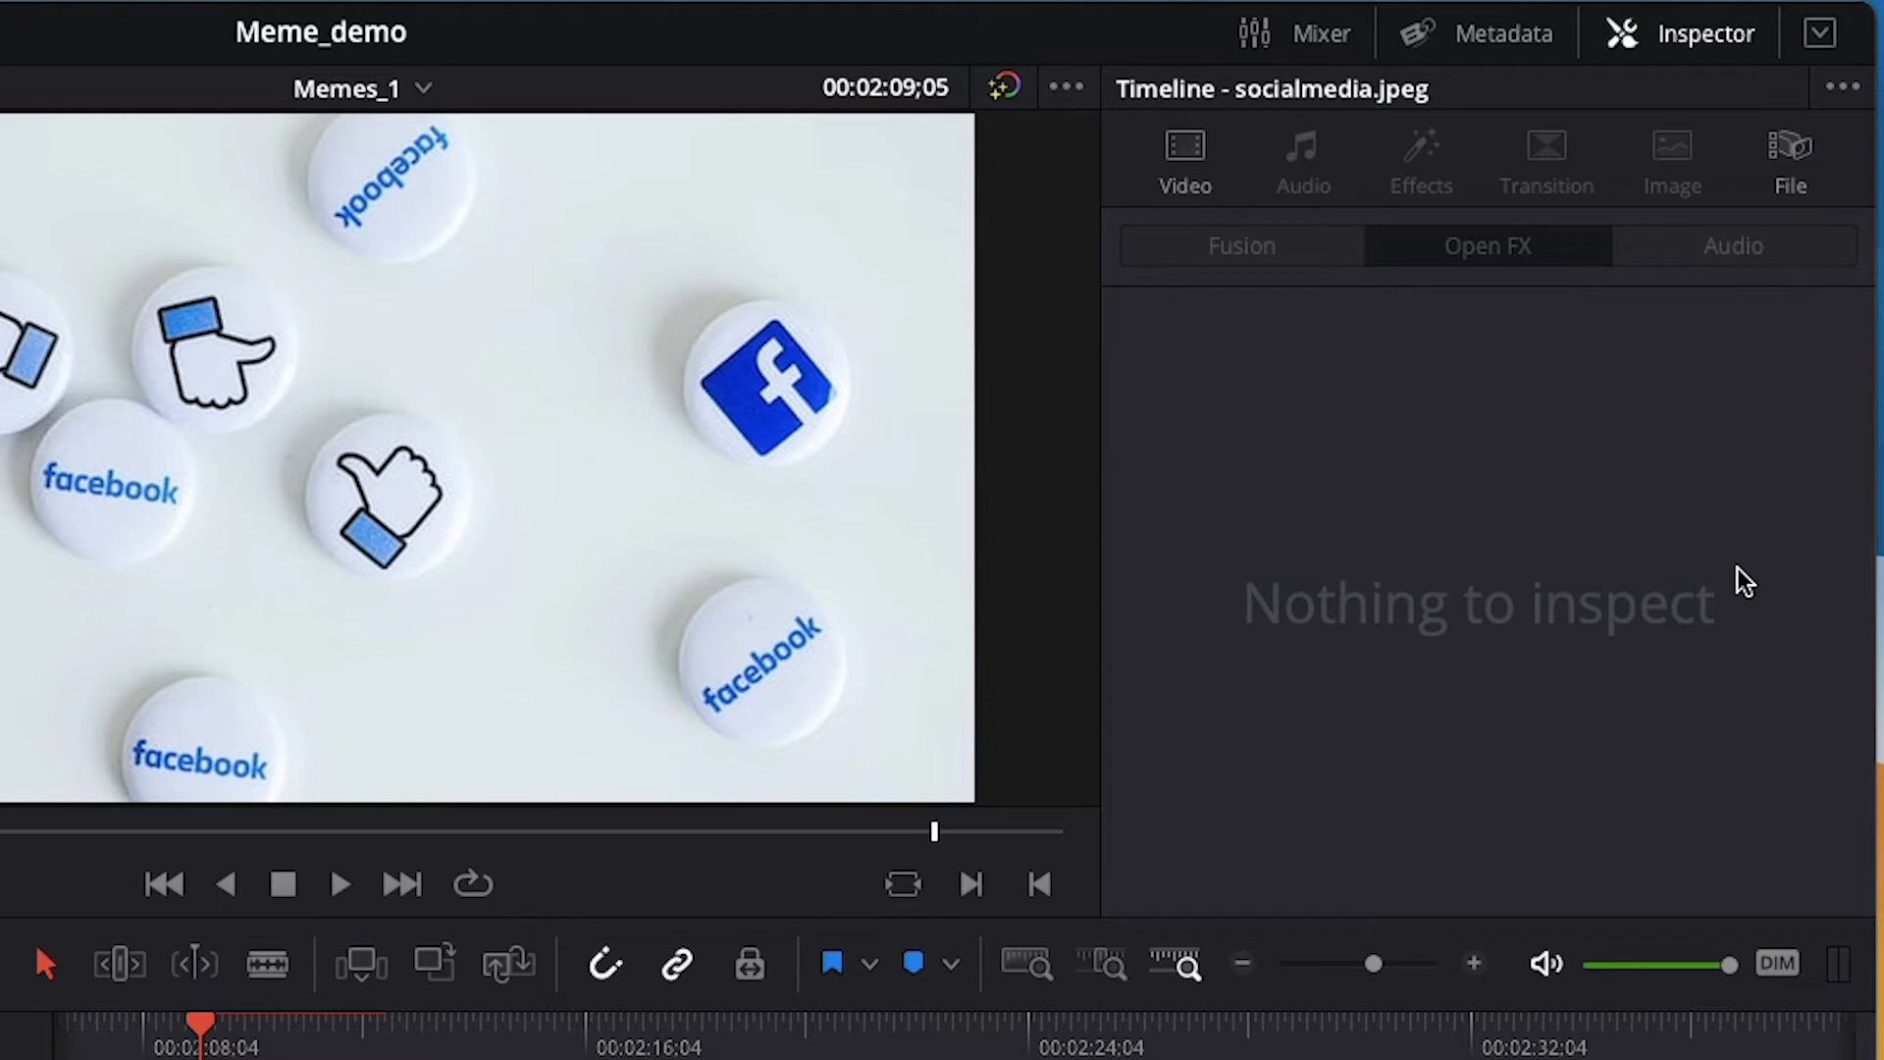
pyautogui.hotkey('ctrl', 'z')
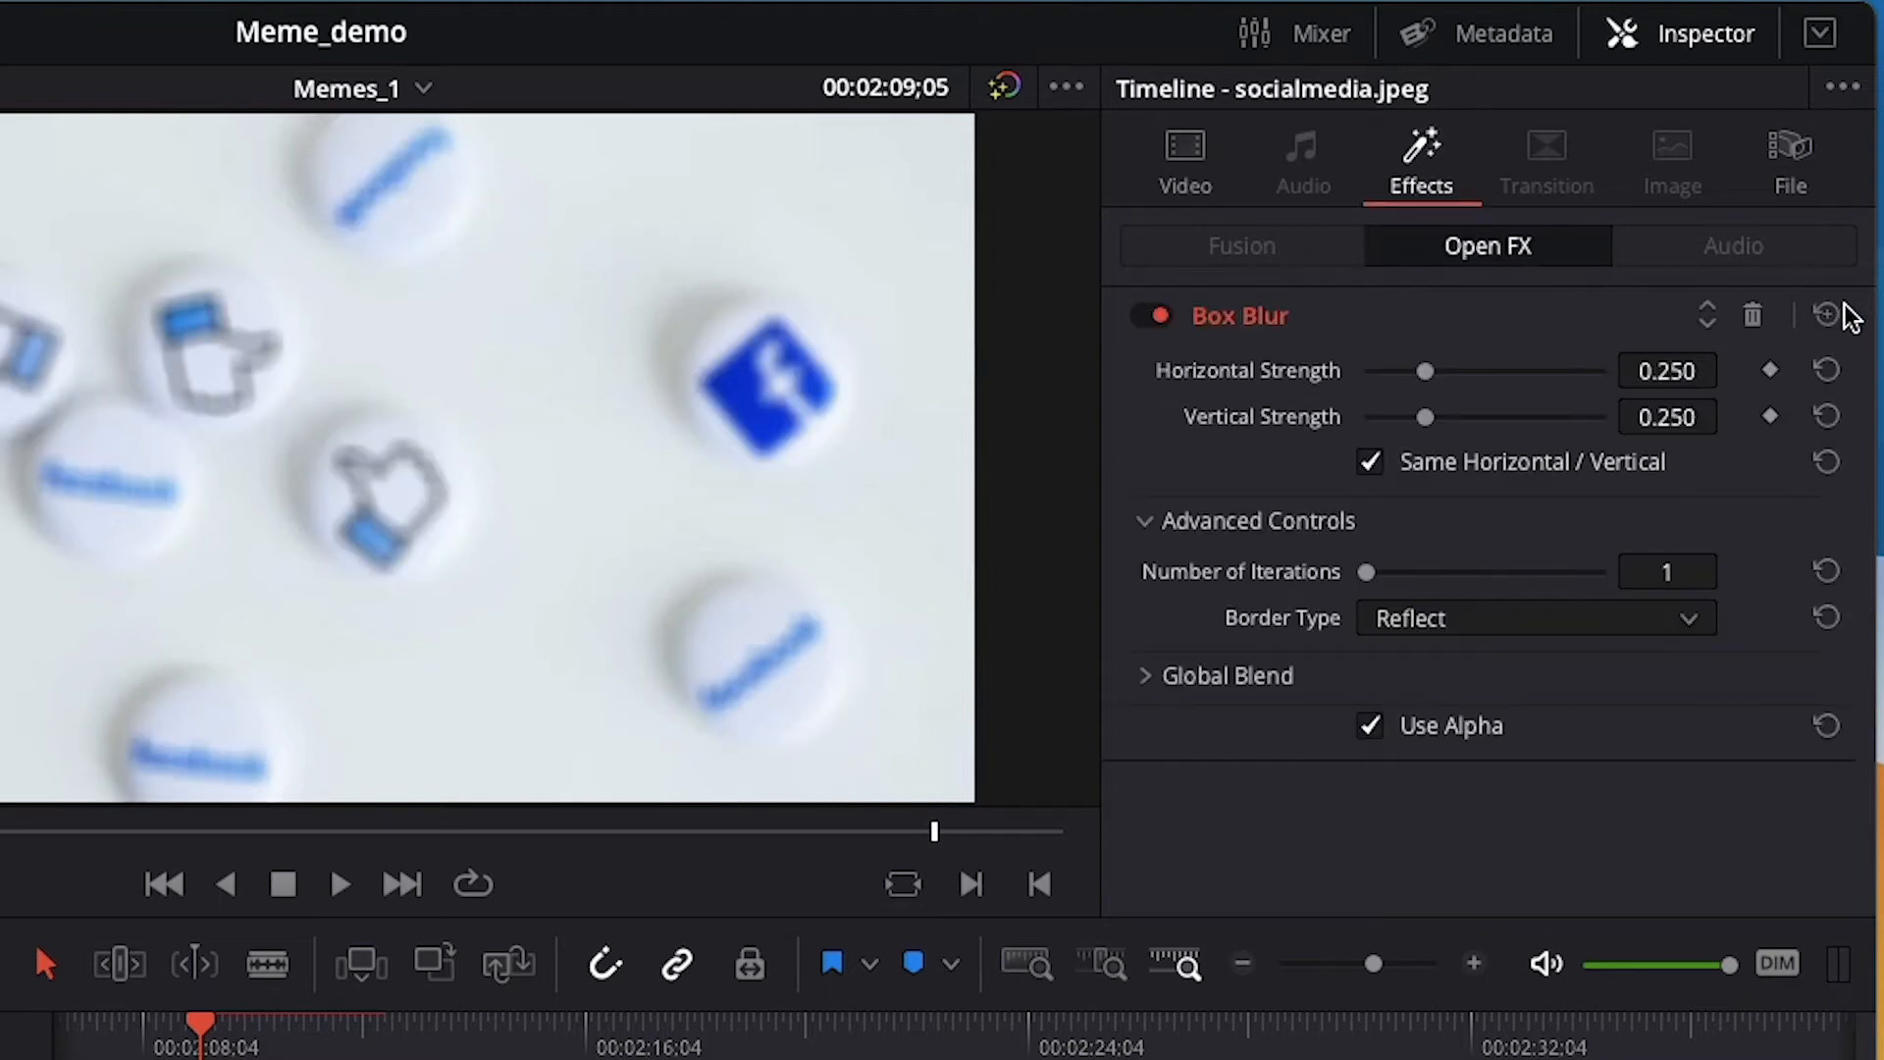
pyautogui.click(1752, 315)
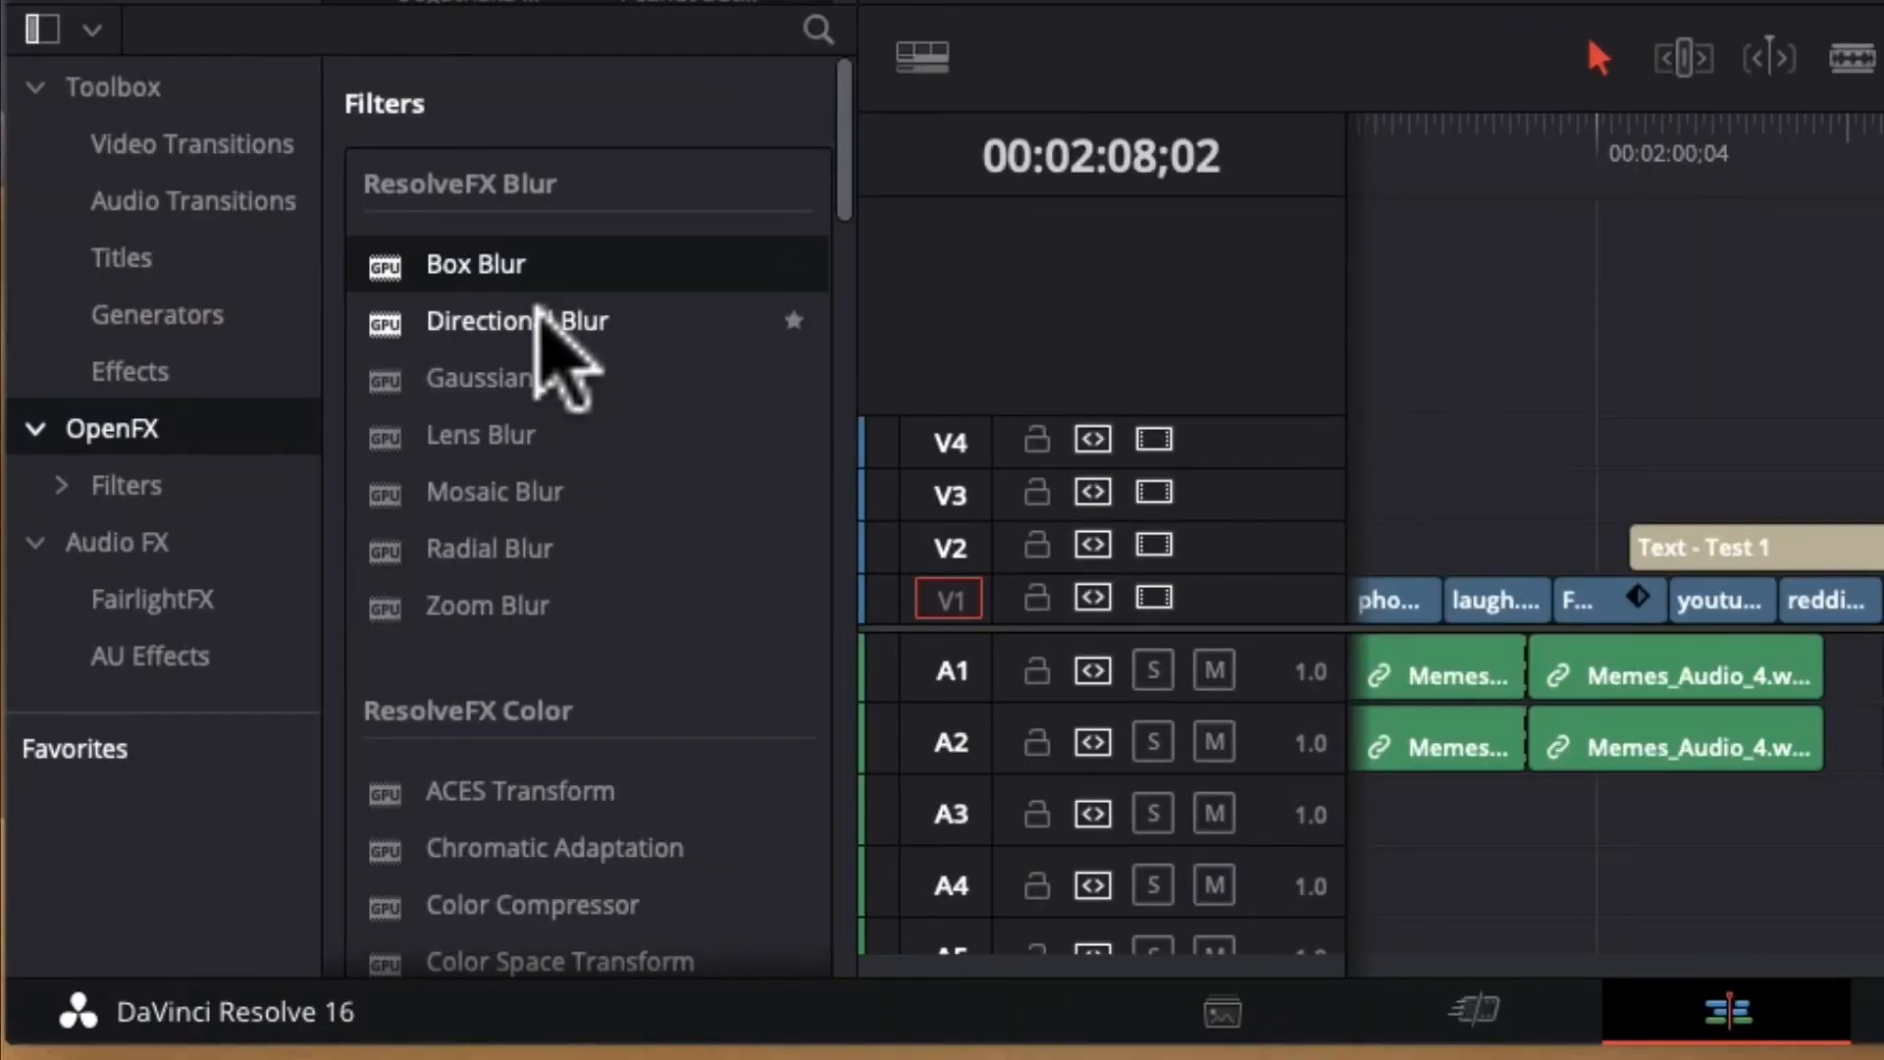
# Try the Invert Color filter on the socialmedia.jpeg clip with Use Alpha toggled, and remove the effect.
pyautogui.scroll(-5, 589, 609)
pyautogui.moveTo(549, 829); pyautogui.dragTo(1883, 598)
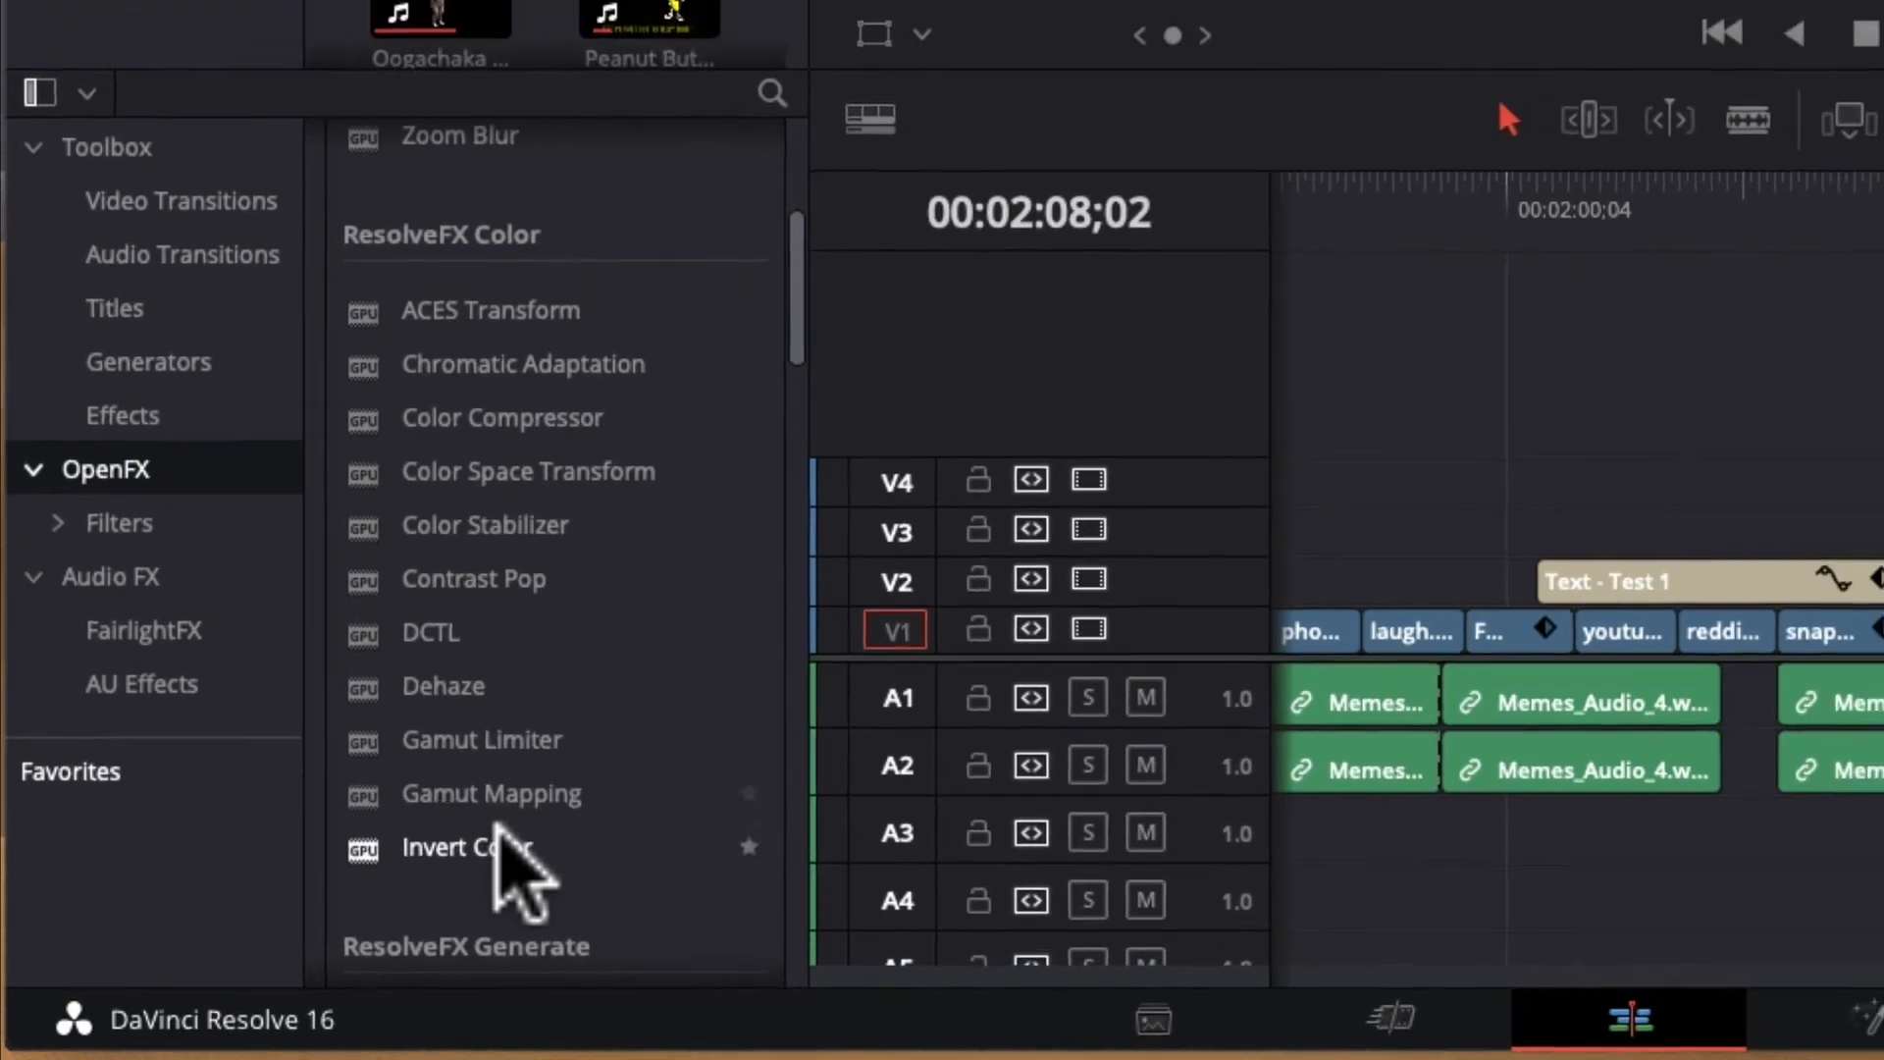
pyautogui.moveTo(1583, 736); pyautogui.dragTo(1668, 738)
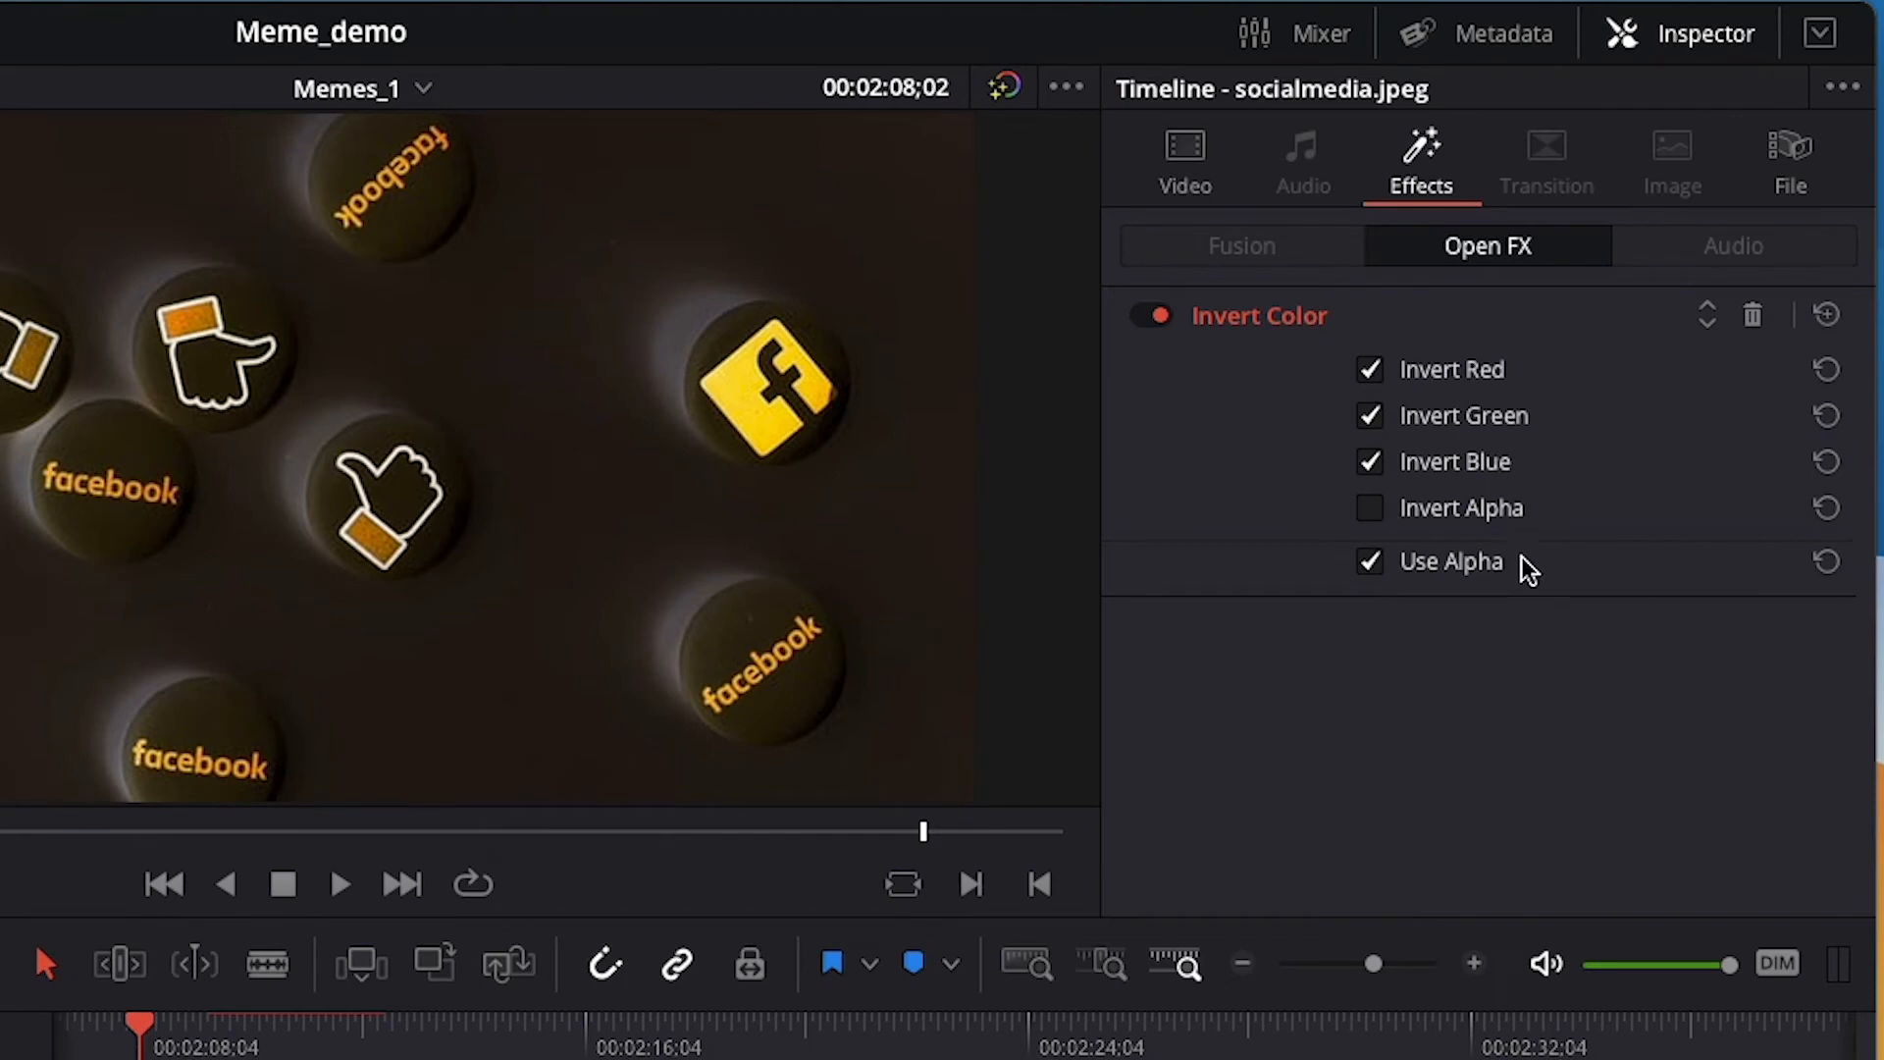
pyautogui.click(1371, 564)
pyautogui.click(1753, 315)
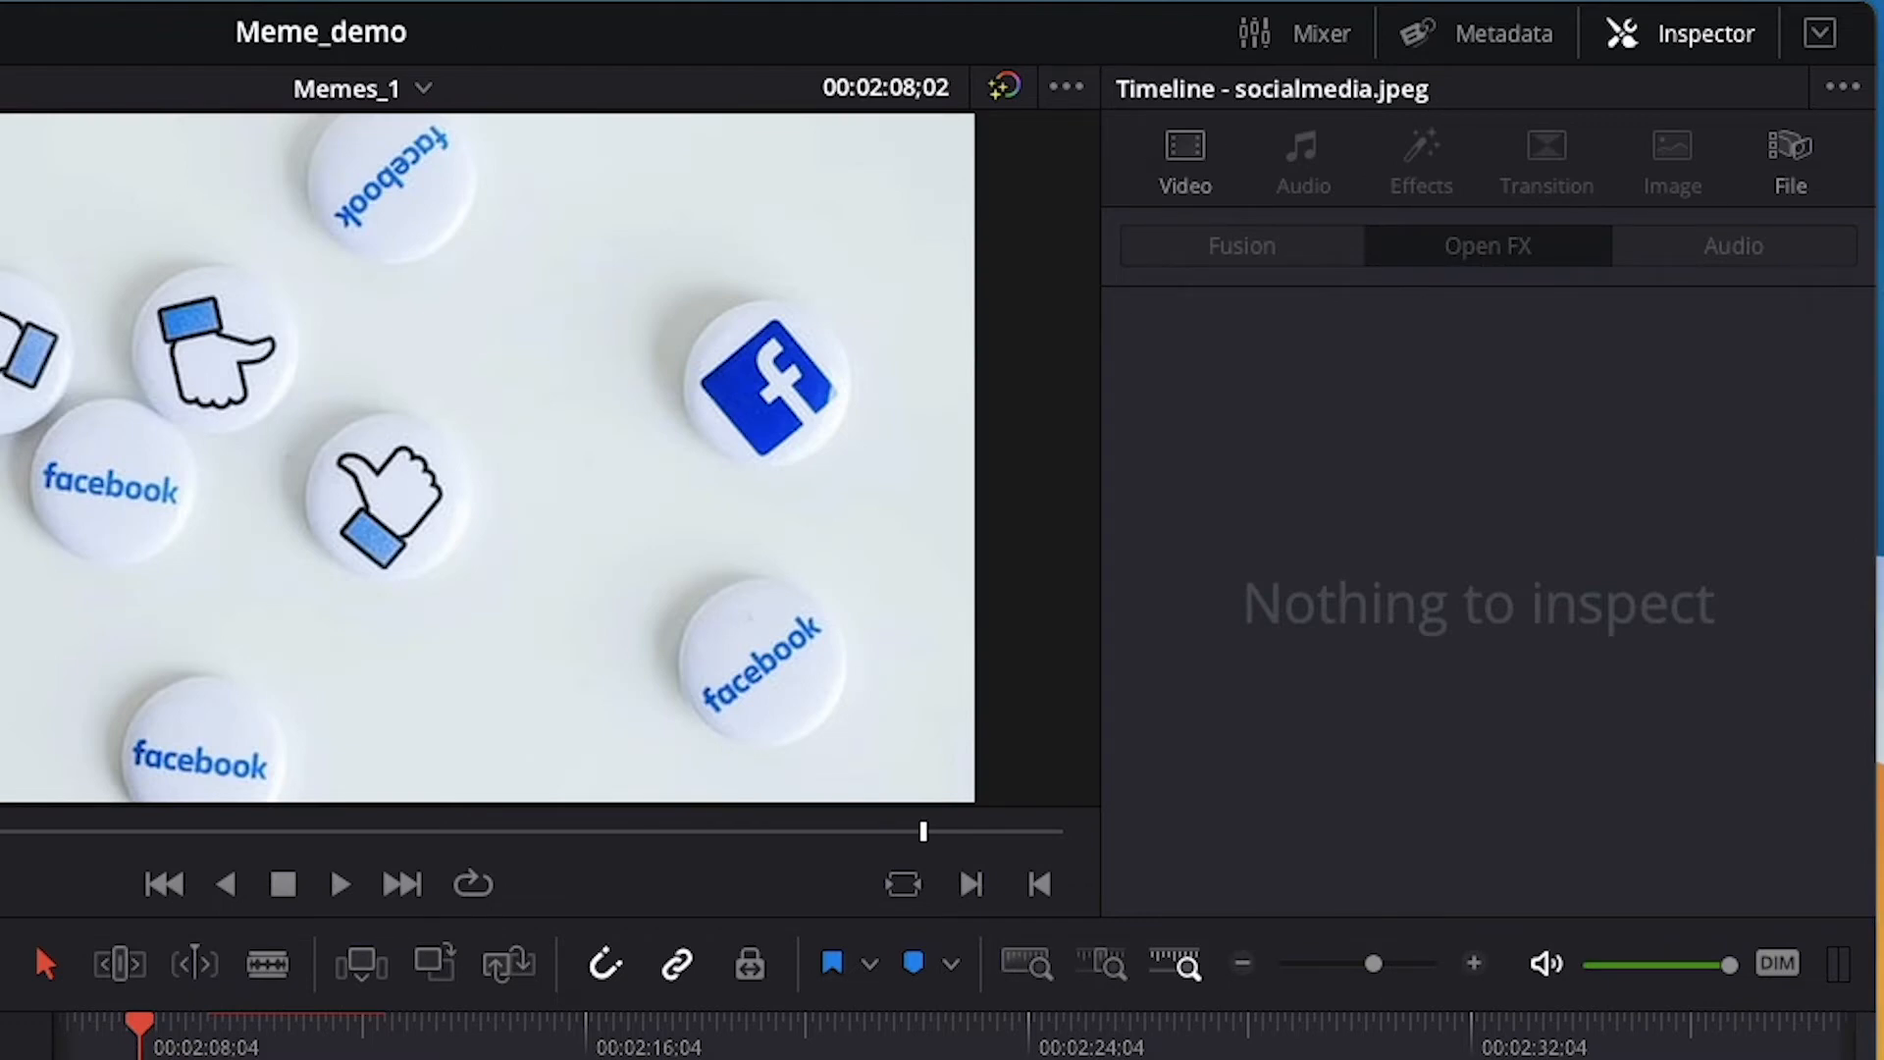
# Examine the remaining OpenFX filters, including the Light, Refine, Revival, Sharpen, Stylize and Texture groups.
pyautogui.scroll(-5, 673, 609)
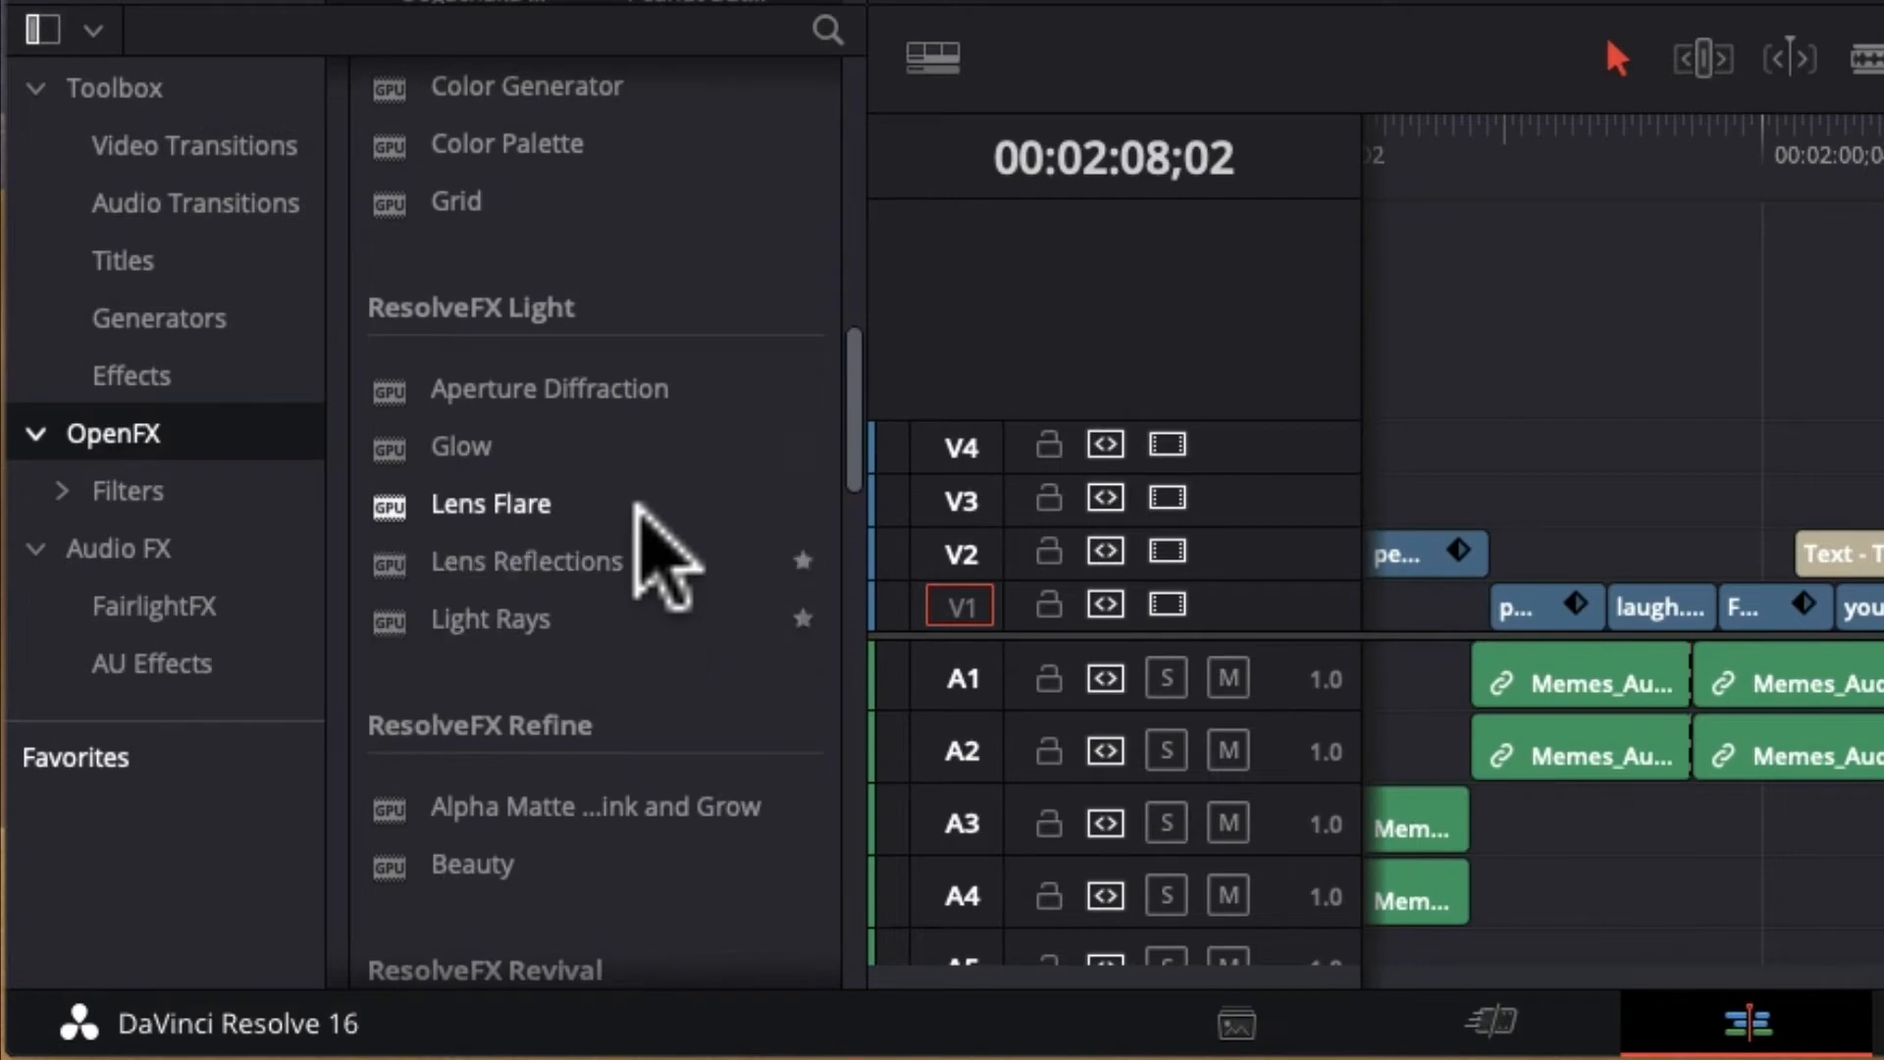
pyautogui.scroll(-3, 653, 676)
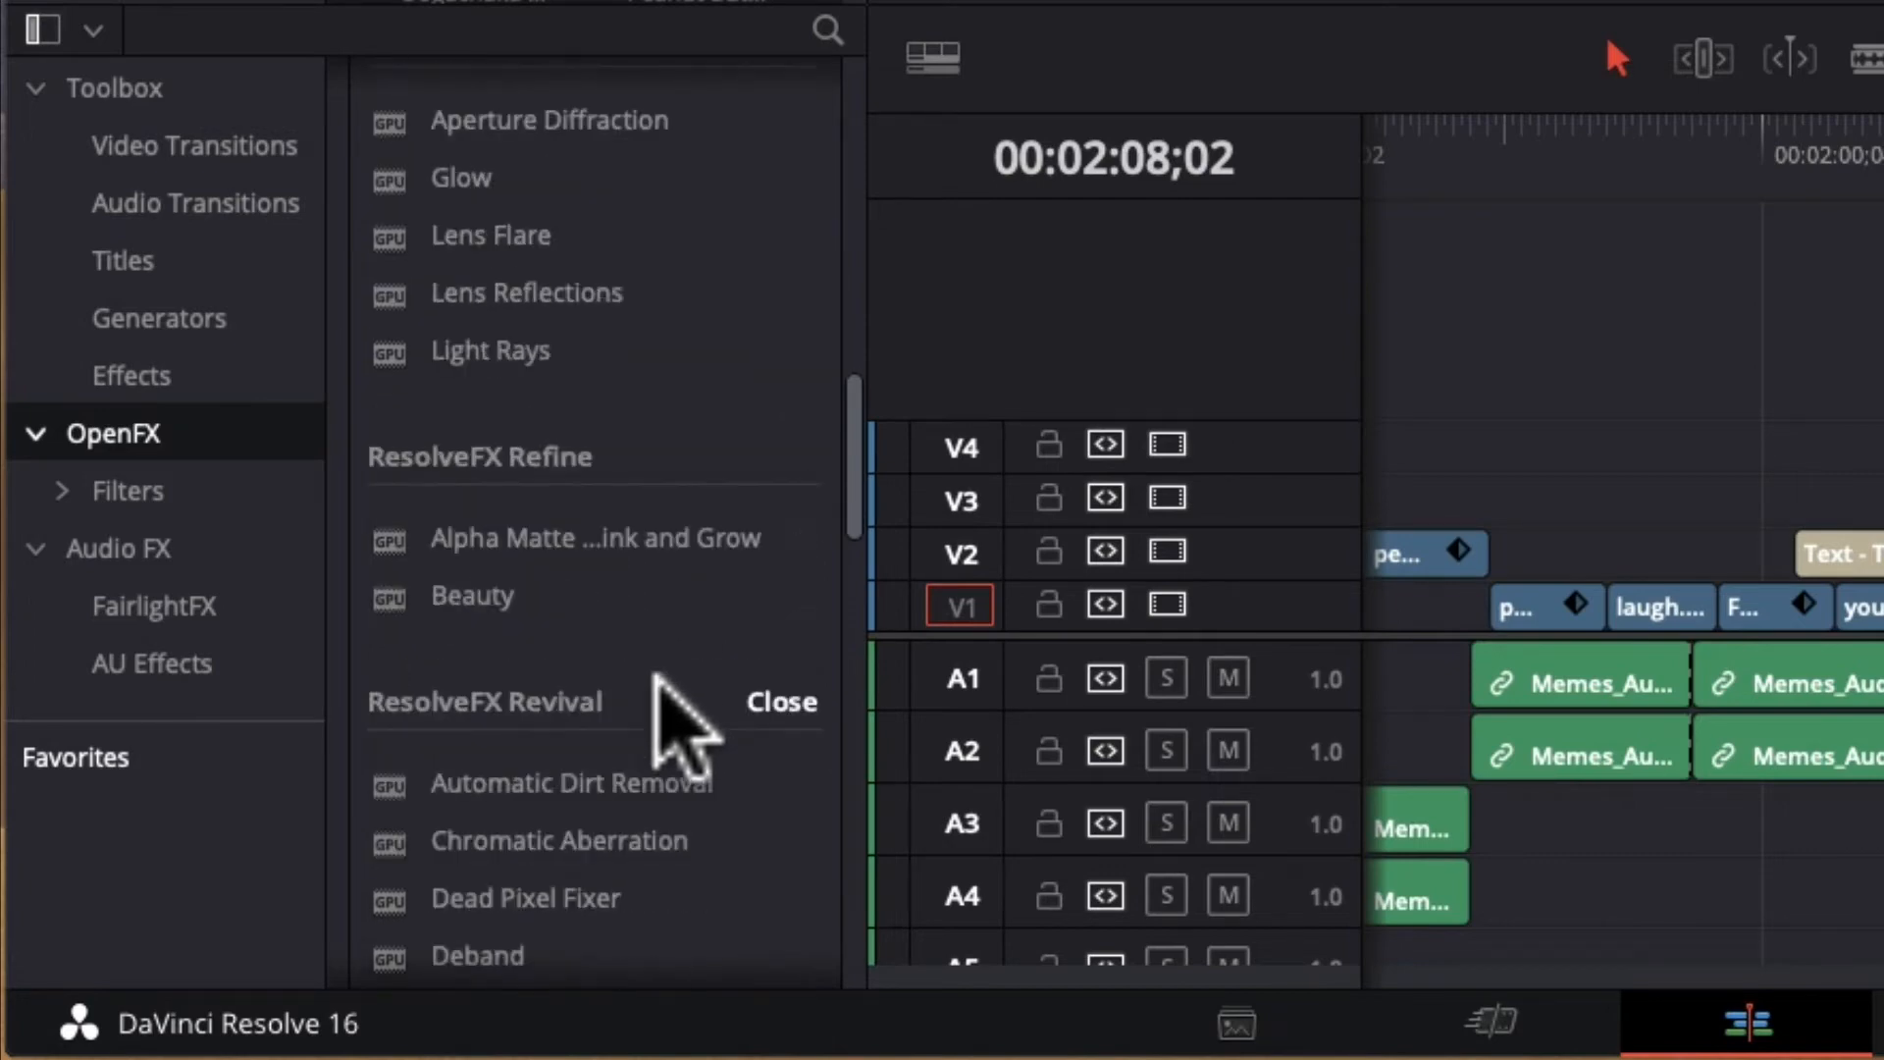
pyautogui.scroll(-3, 655, 677)
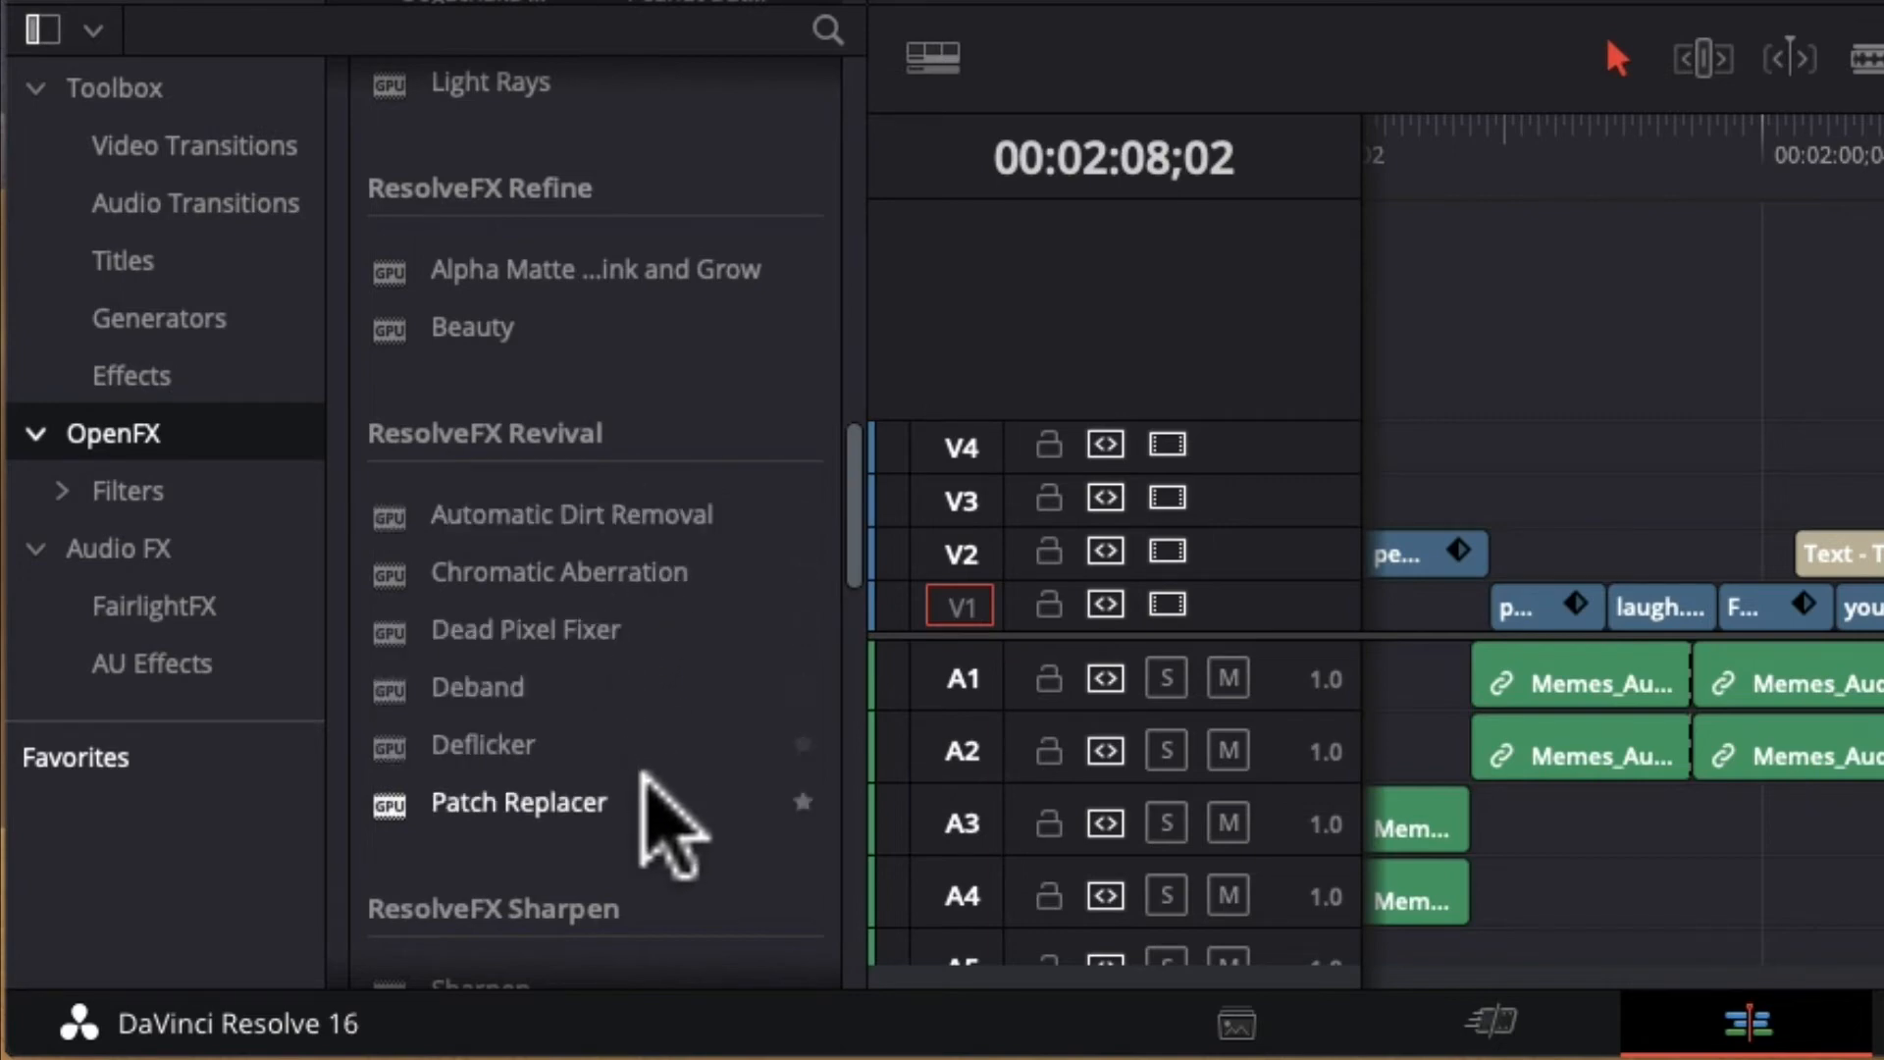
pyautogui.scroll(-3, 645, 775)
pyautogui.scroll(-6, 645, 774)
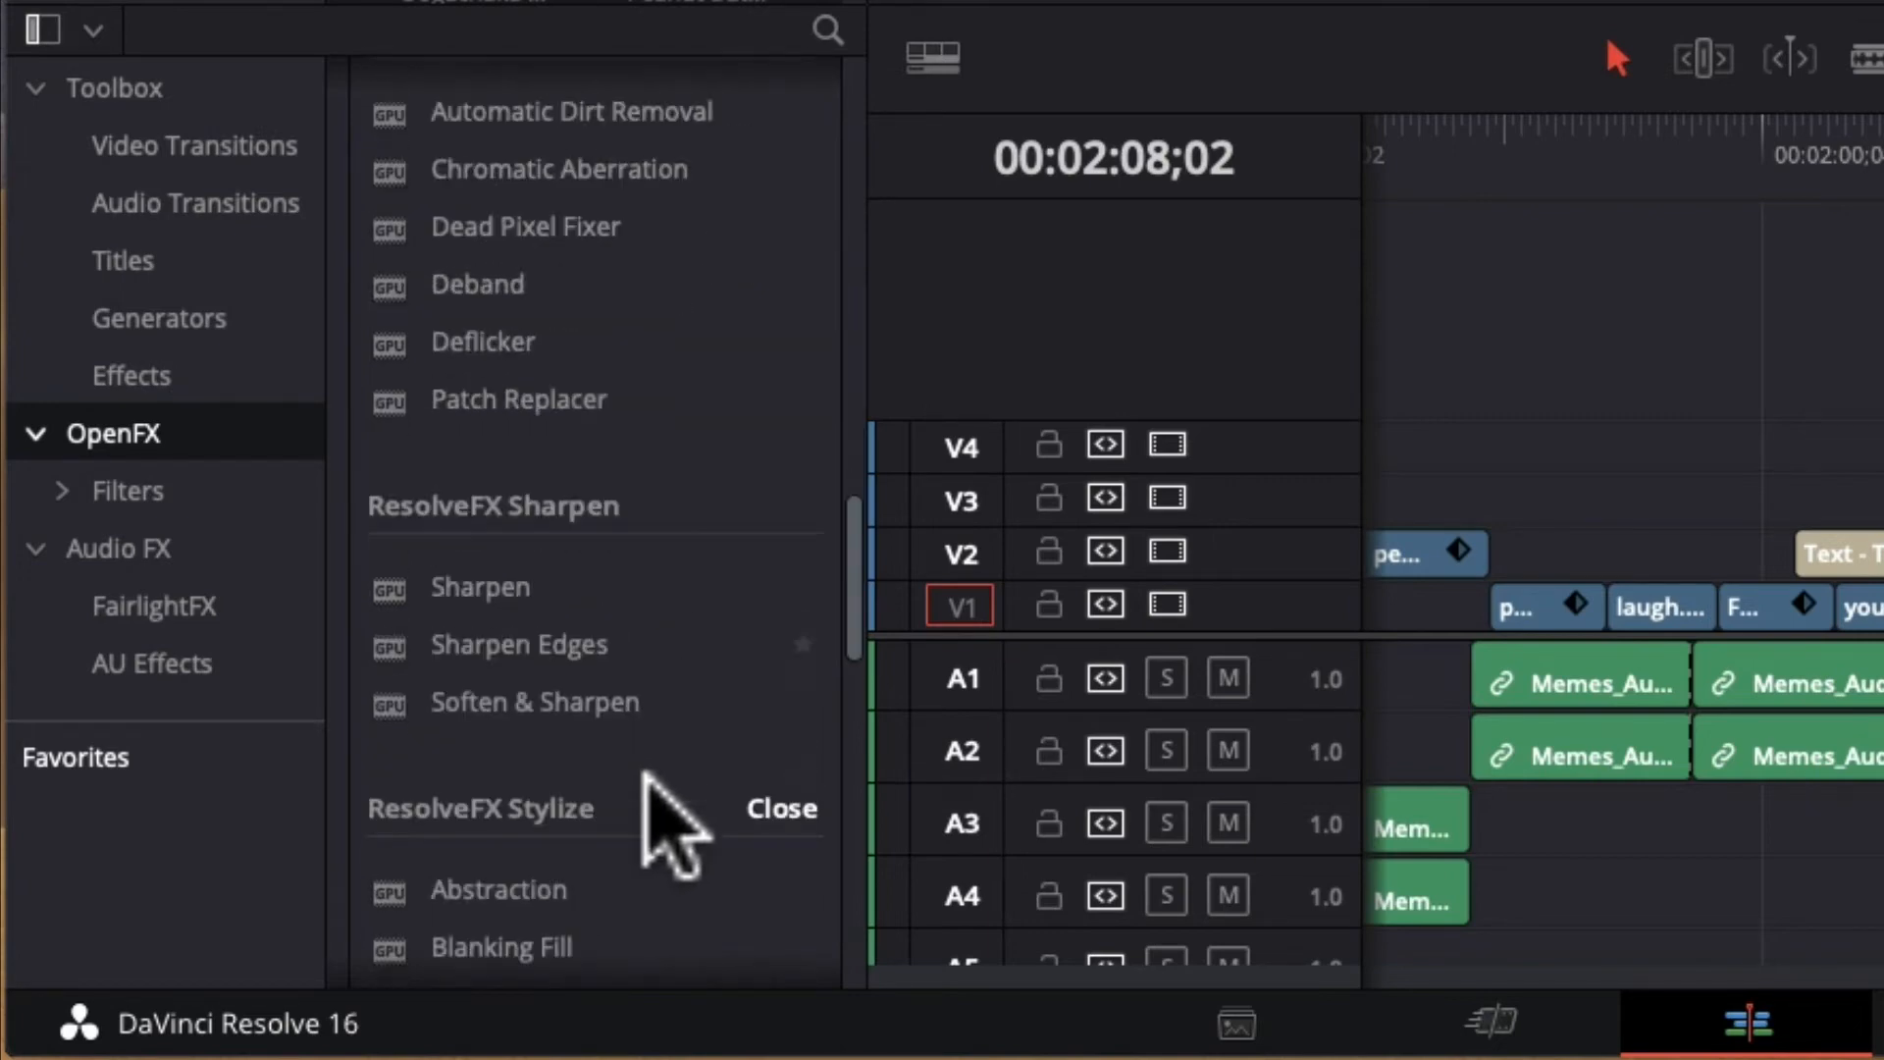
pyautogui.click(677, 586)
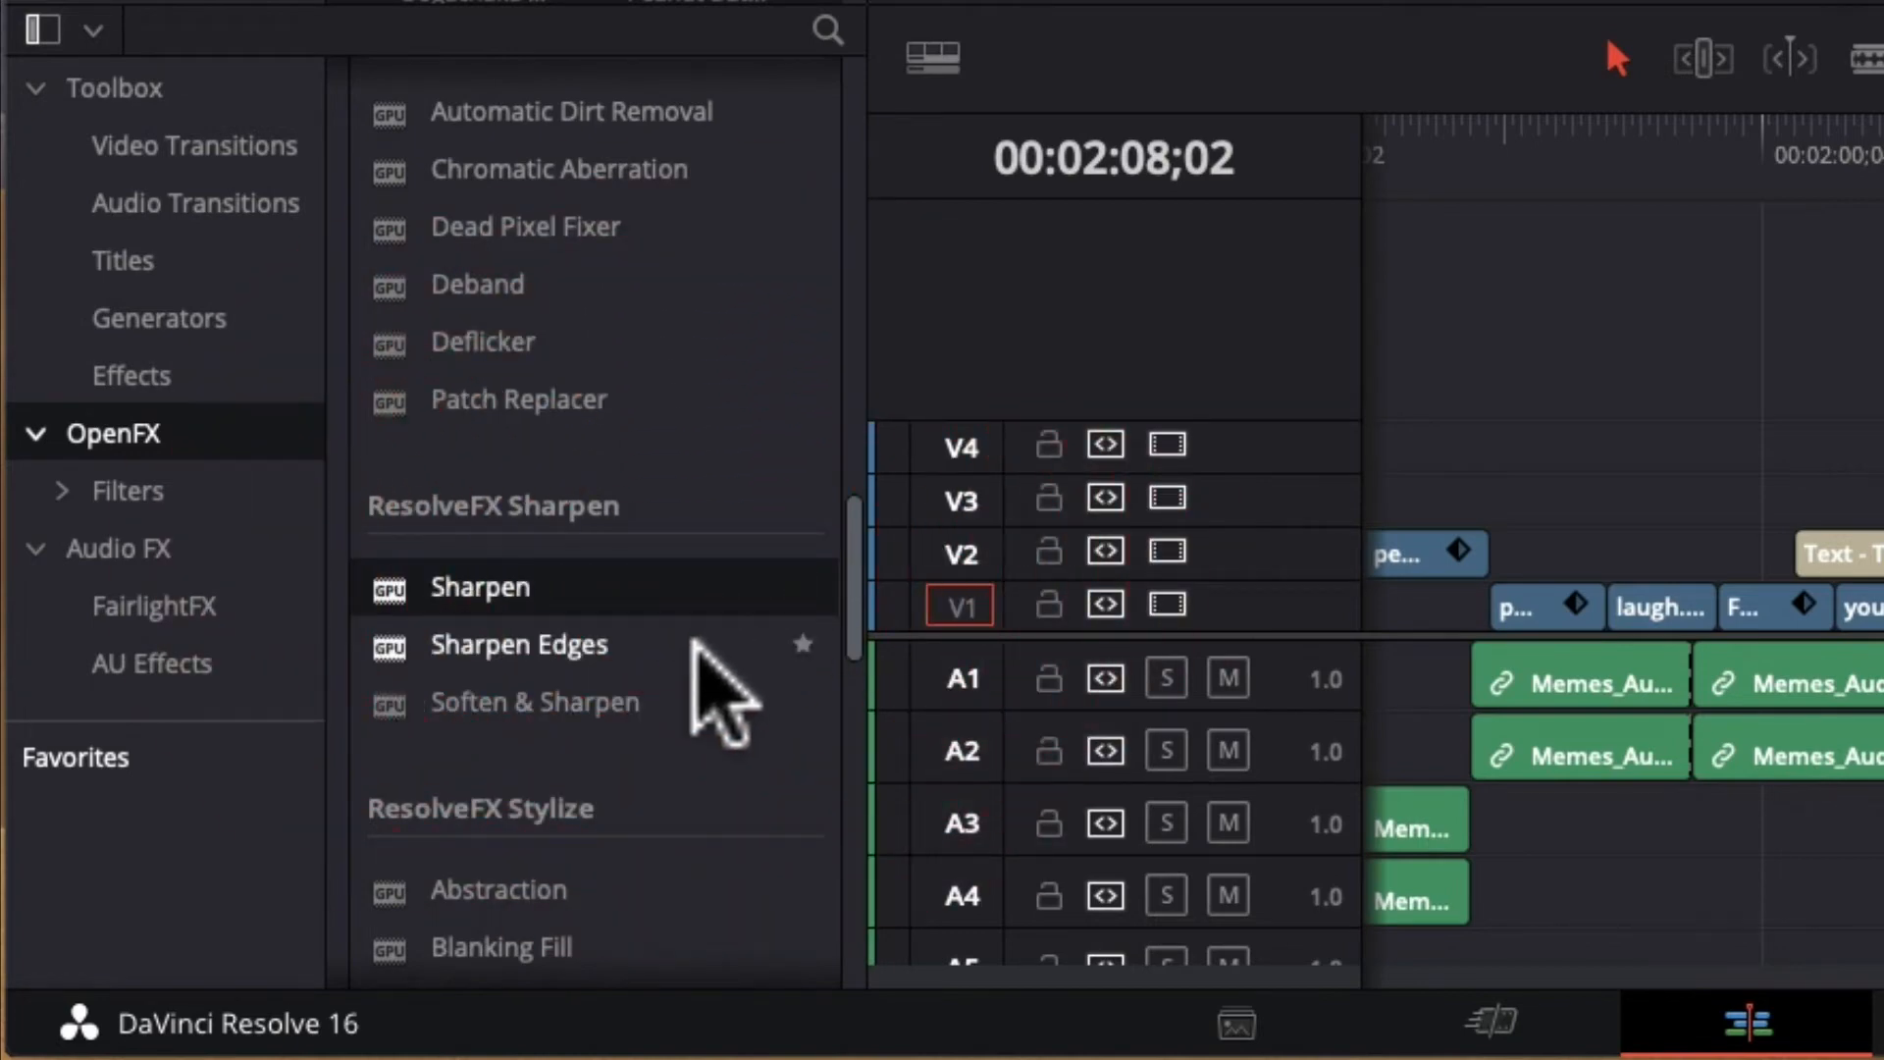
pyautogui.scroll(-12, 673, 693)
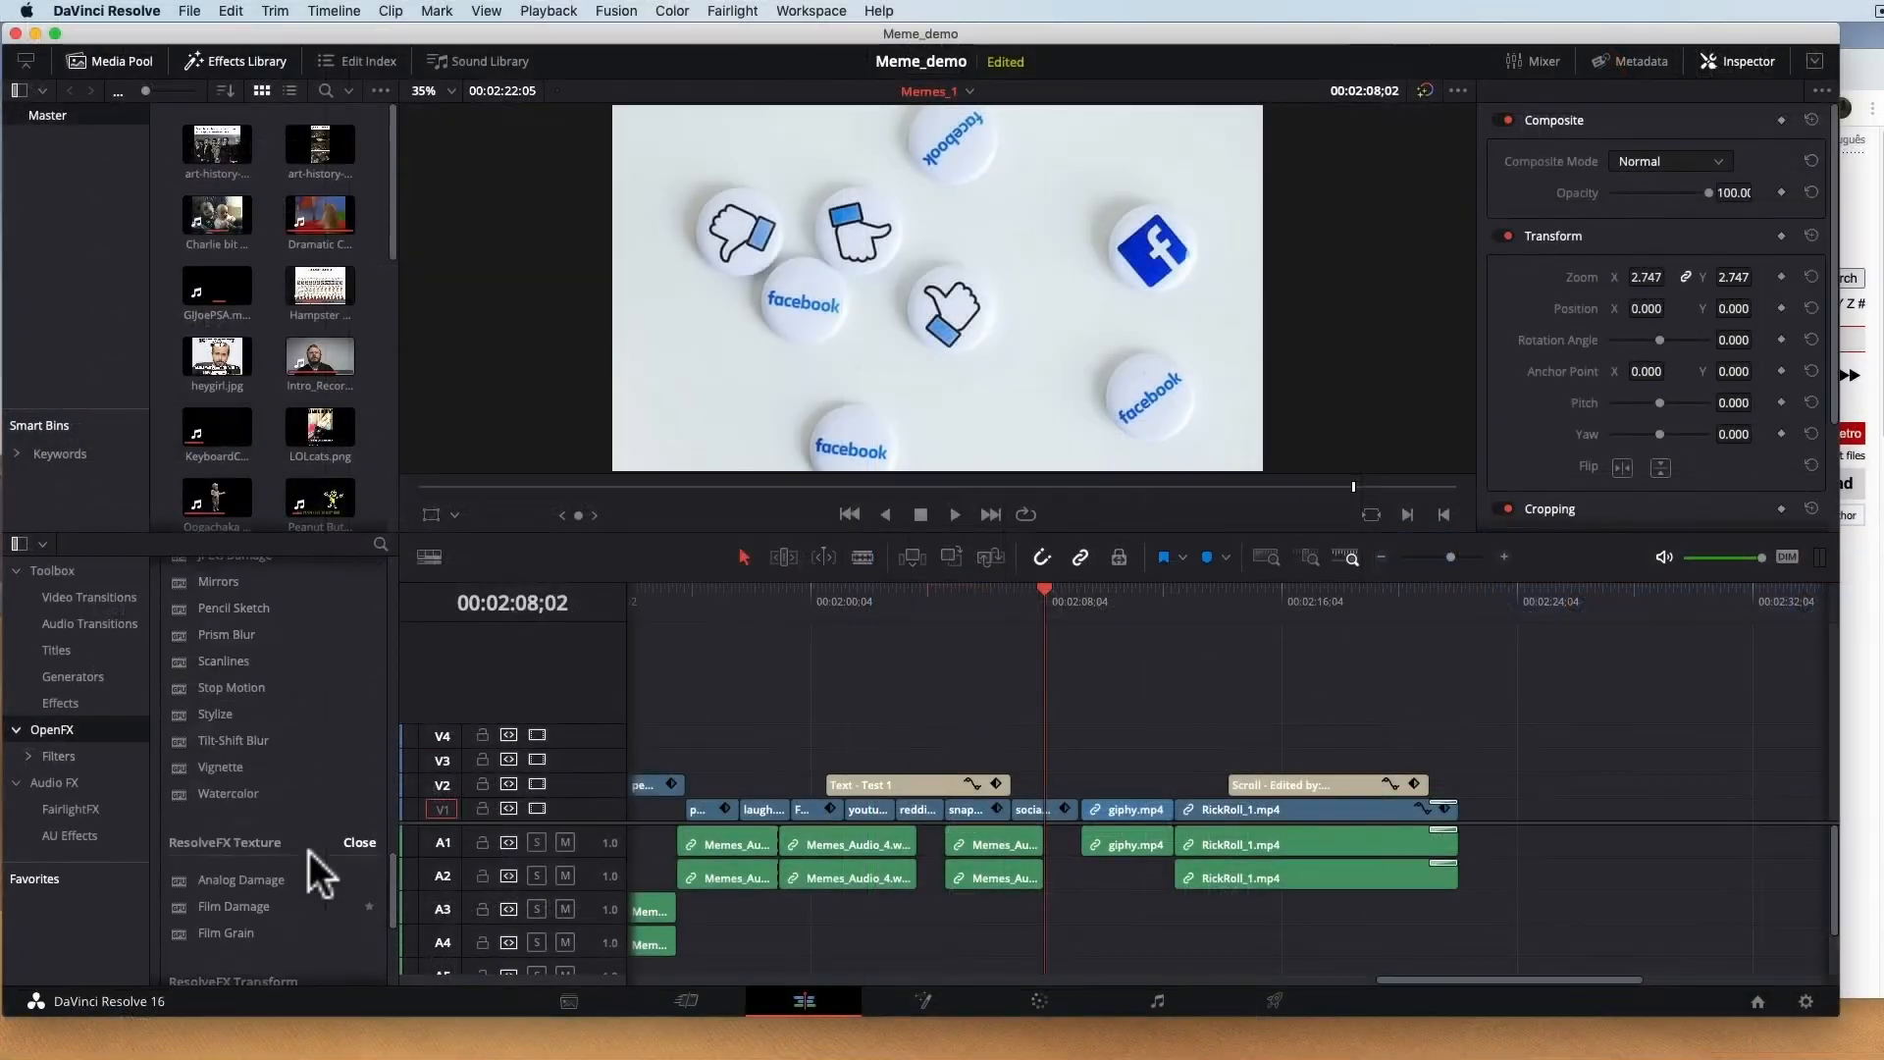
pyautogui.scroll(15, 671, 695)
pyautogui.scroll(2, 307, 834)
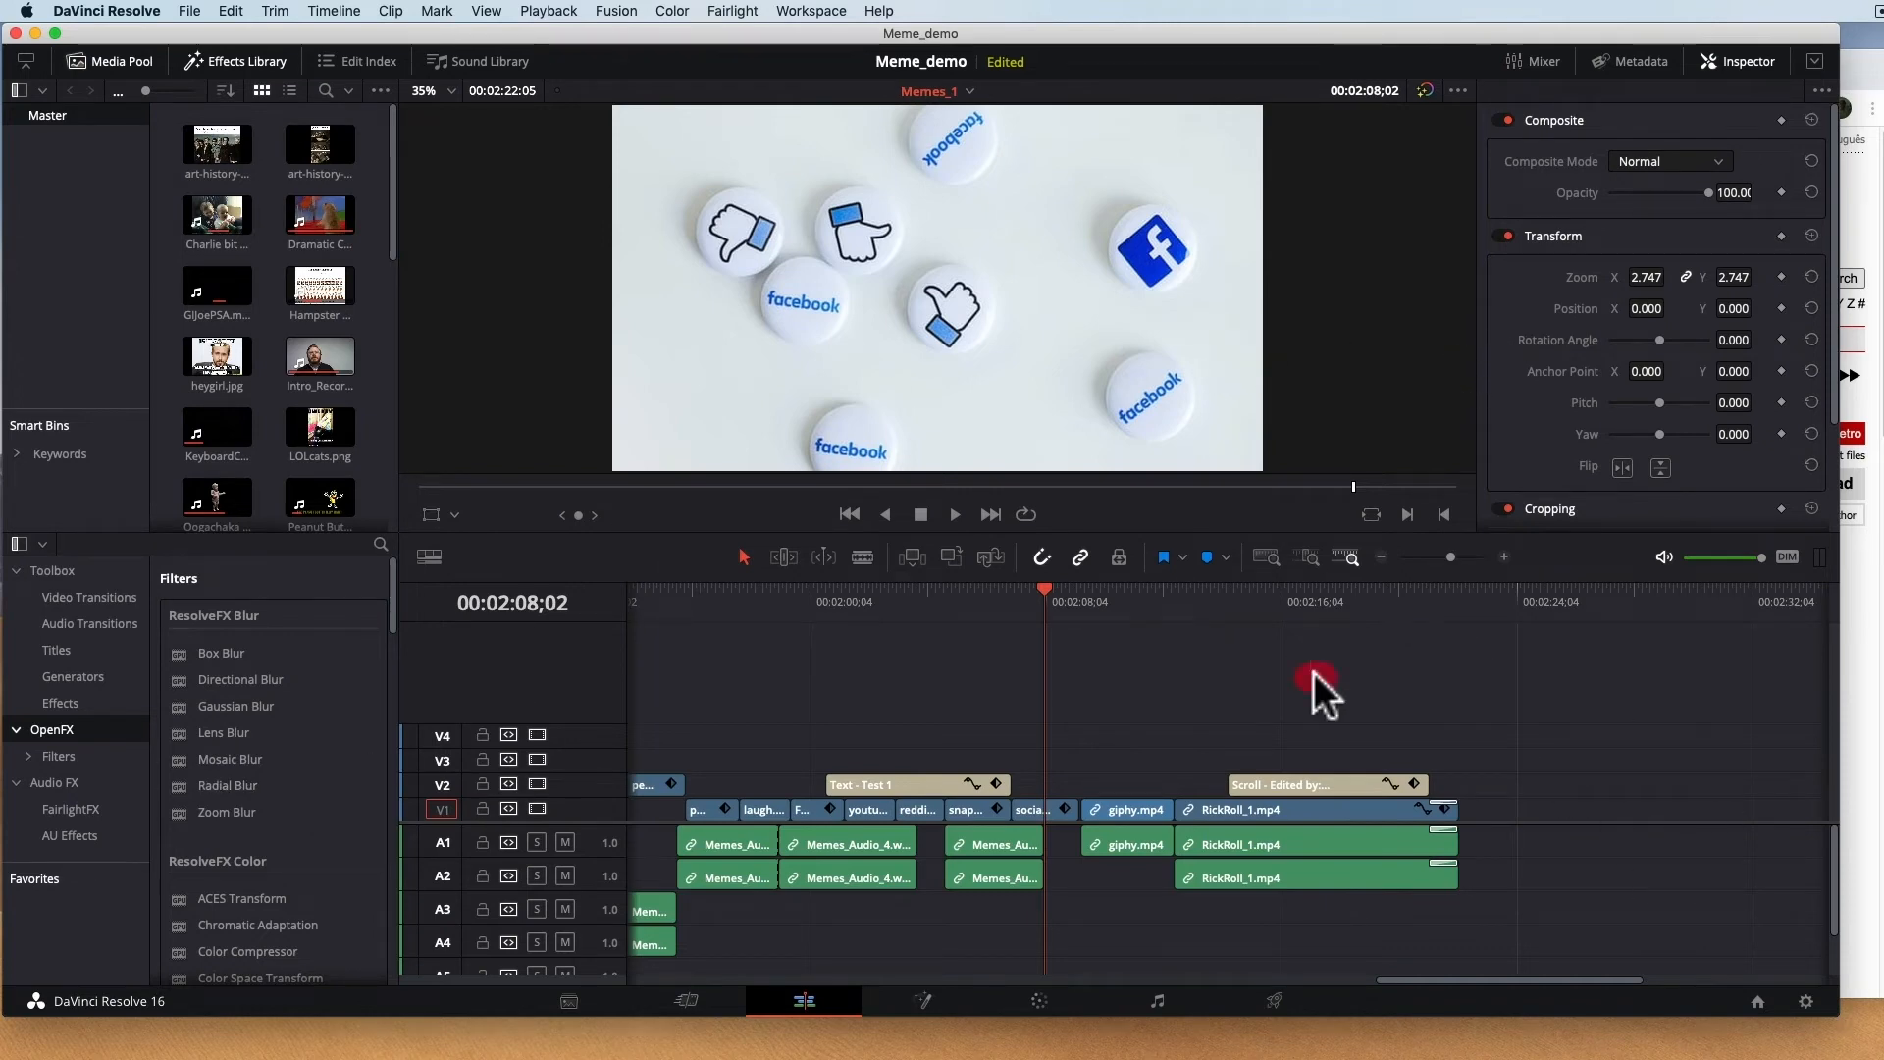
# Select the RickRoll_1.mp4 clip, move the playhead to 00:02:13;15, and examine the clip's video properties.
pyautogui.click(1206, 809)
pyautogui.moveTo(1213, 608); pyautogui.dragTo(1194, 613)
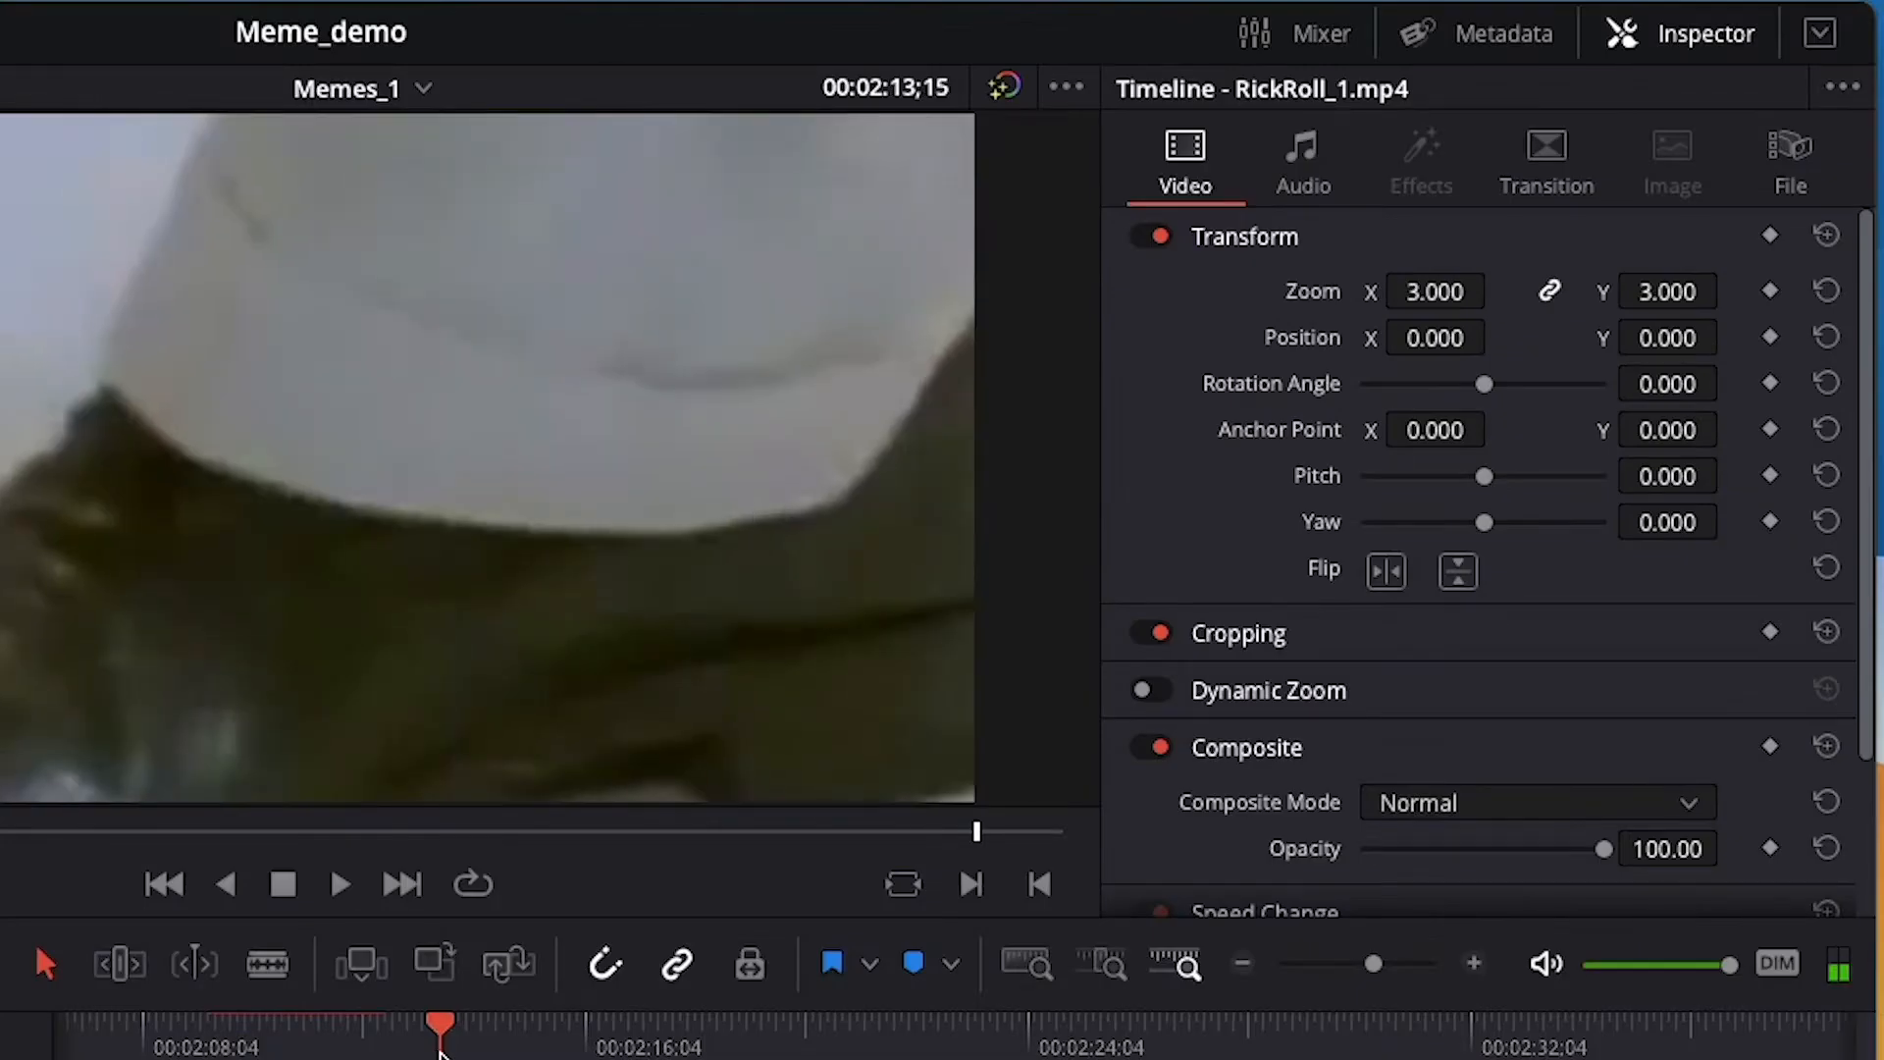
pyautogui.click(1649, 46)
pyautogui.click(1645, 45)
pyautogui.scroll(-3, 1384, 531)
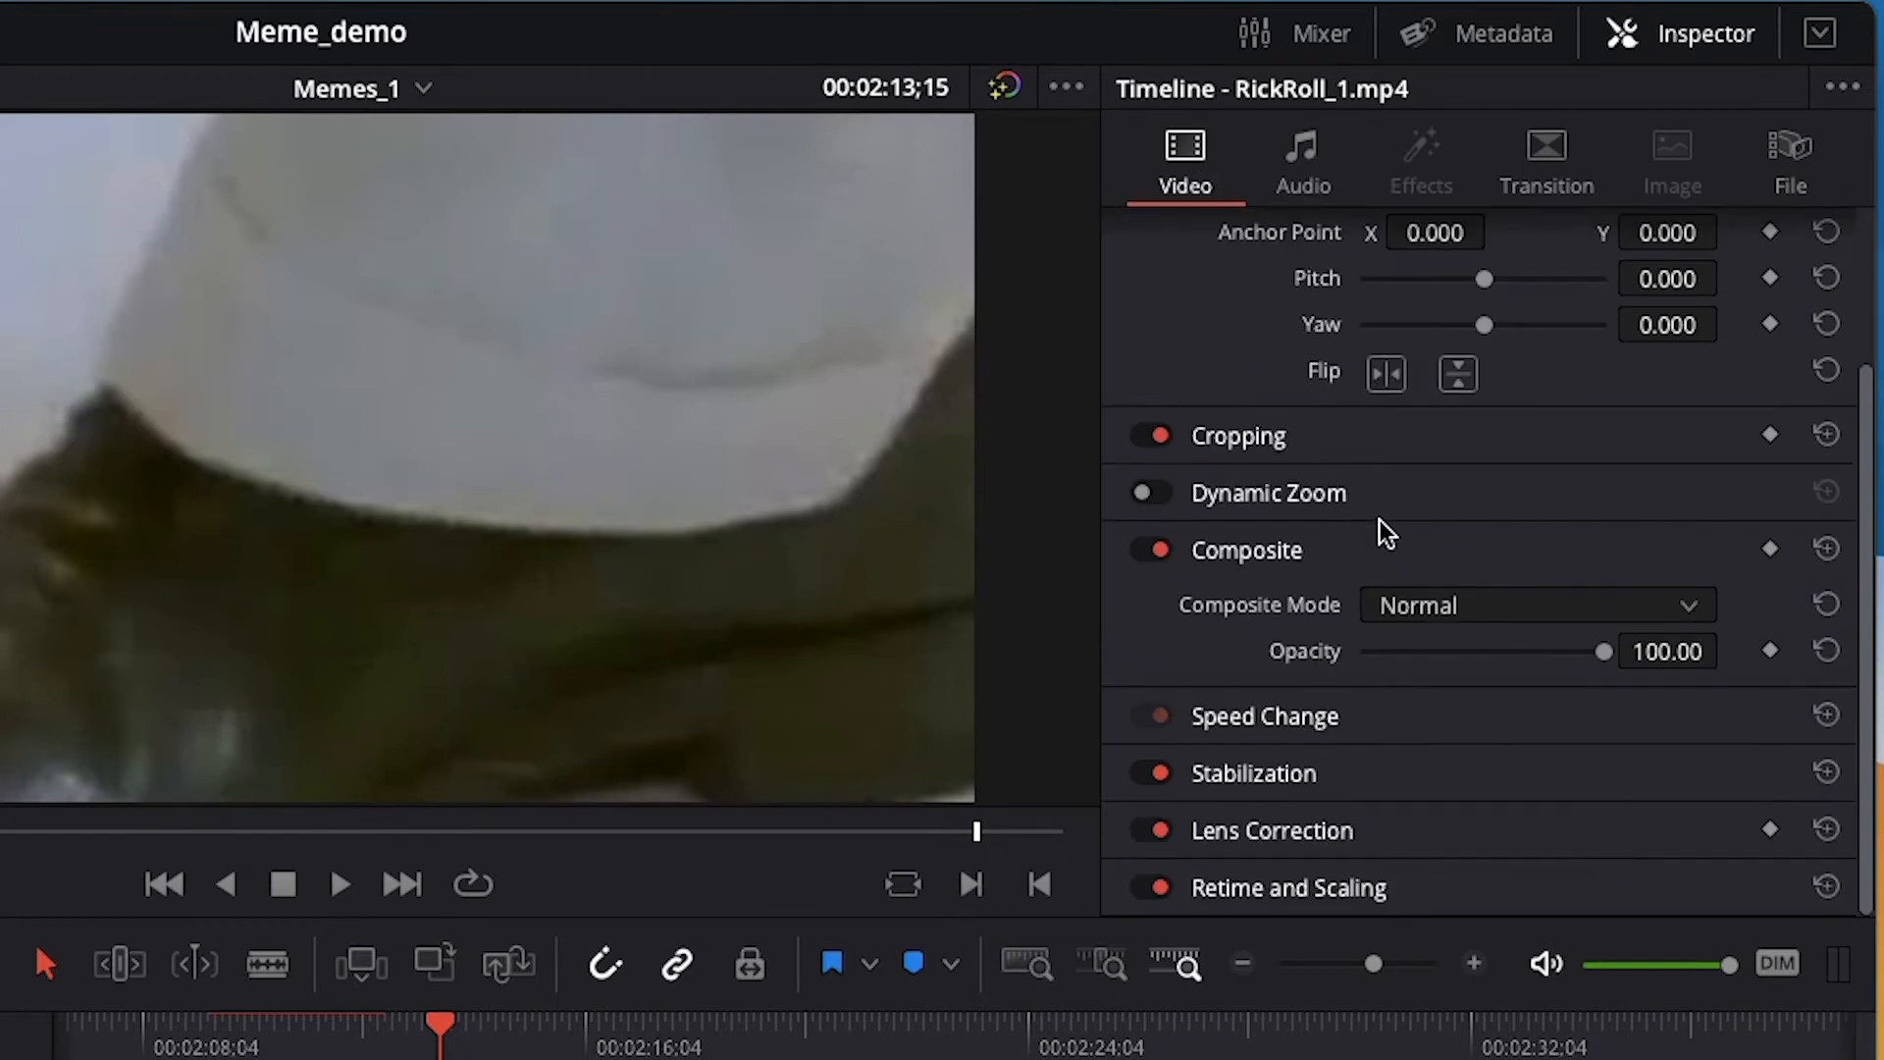
pyautogui.scroll(3, 1374, 530)
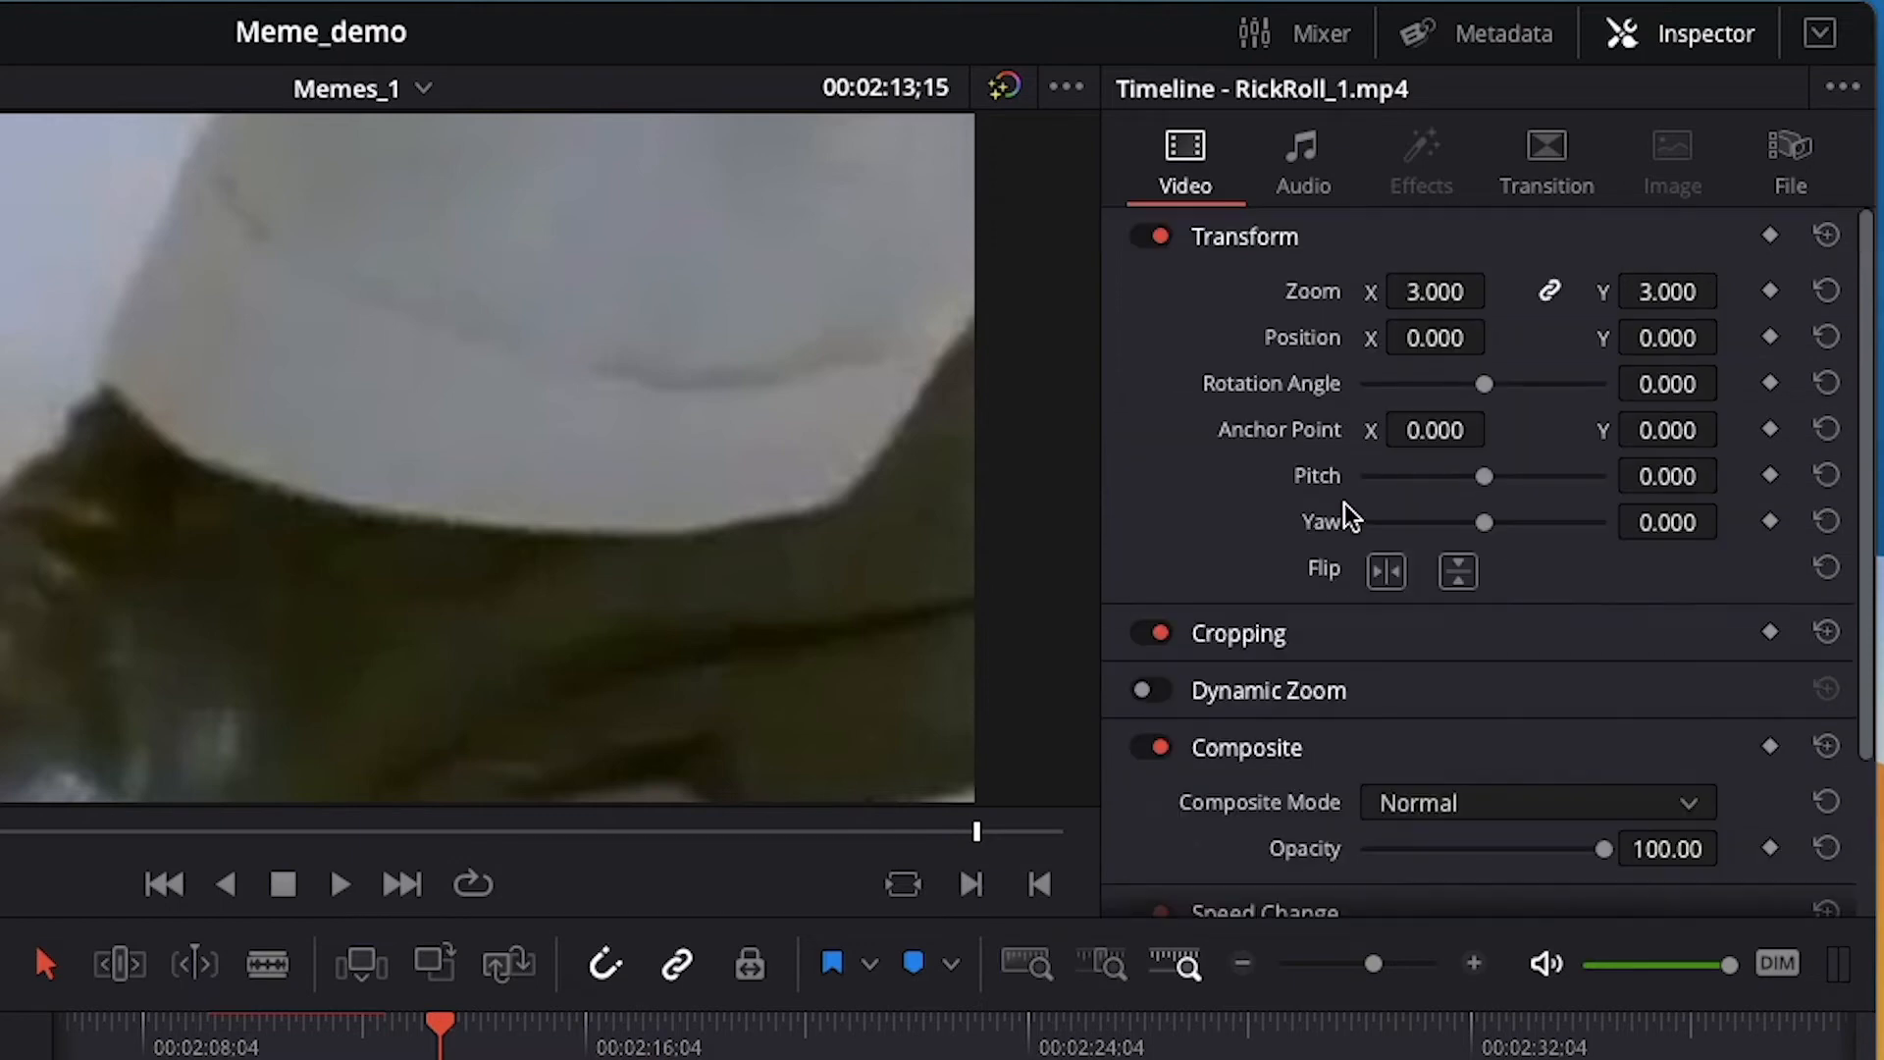
pyautogui.scroll(-3, 1330, 783)
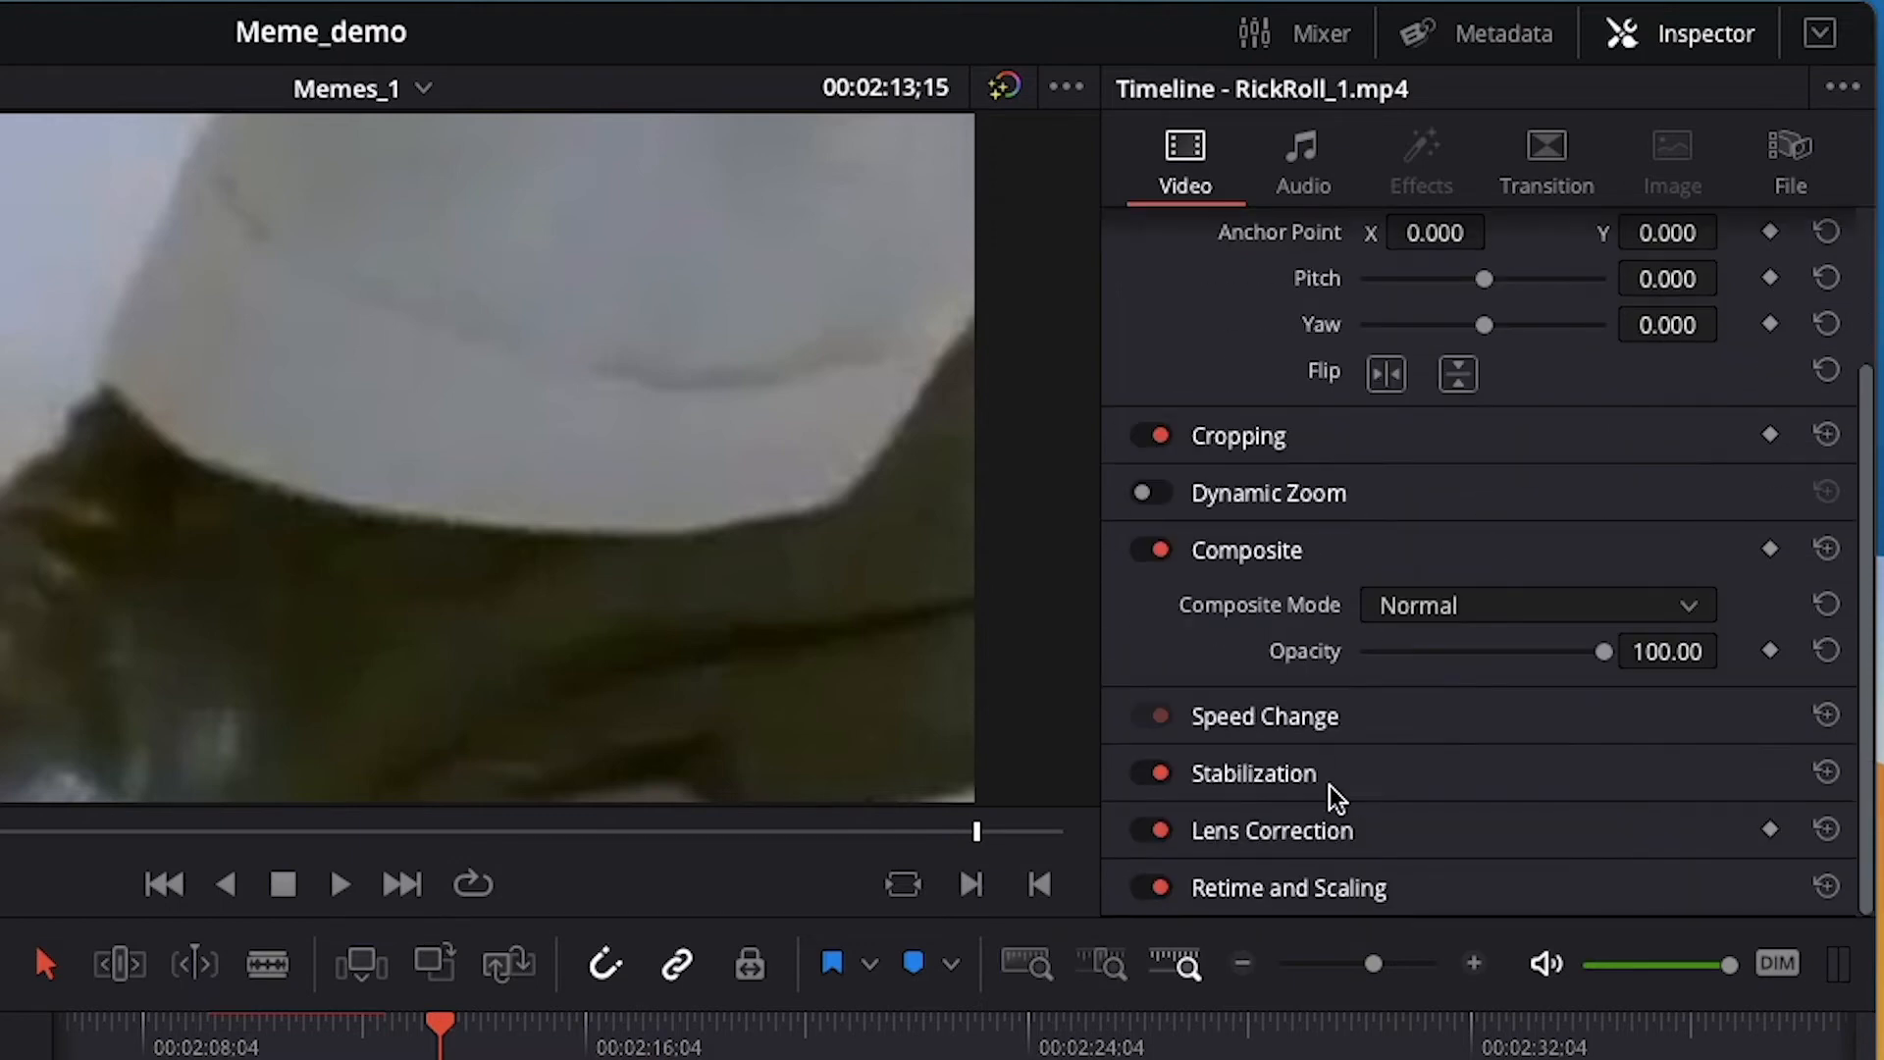
pyautogui.scroll(3, 1329, 785)
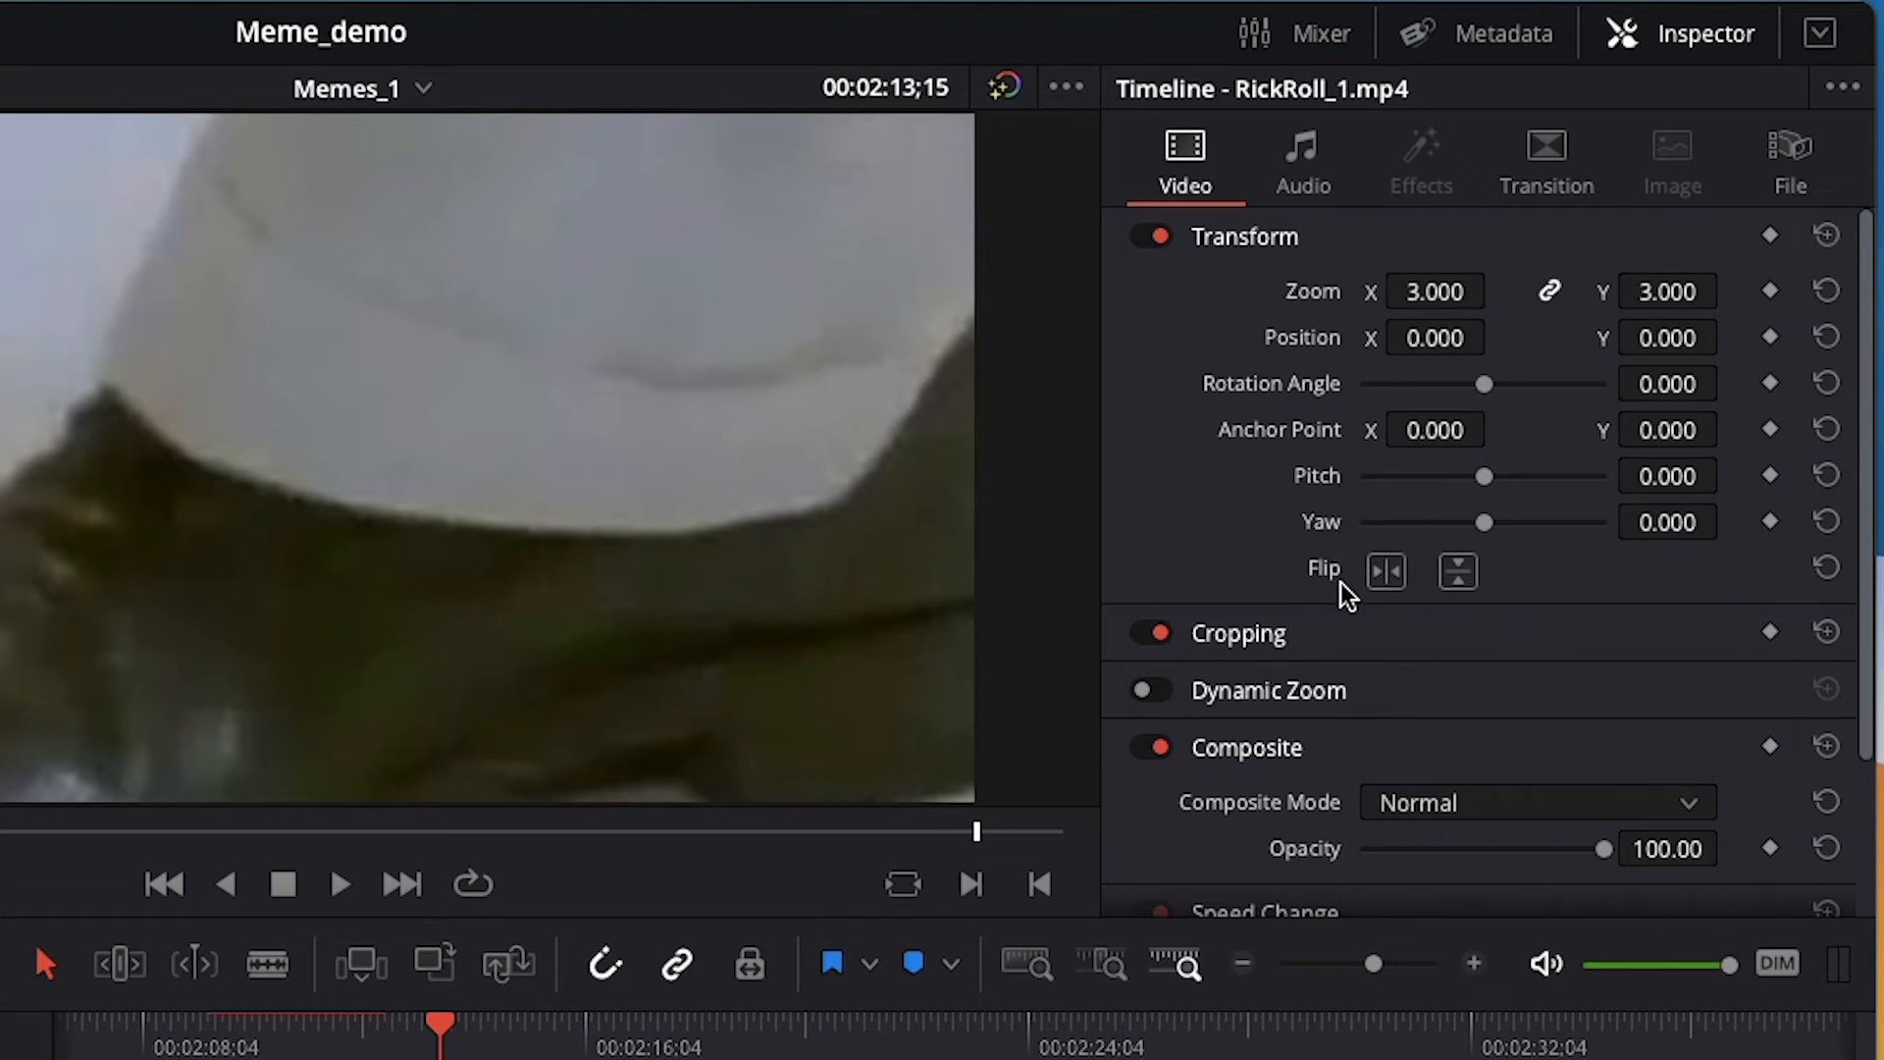
# Reset the RickRoll_1.mp4 clip's zoom to 1.000 and enlarge it to 1.400 on both axes.
pyautogui.moveTo(1429, 291); pyautogui.dragTo(1281, 291)
pyautogui.click(1826, 291)
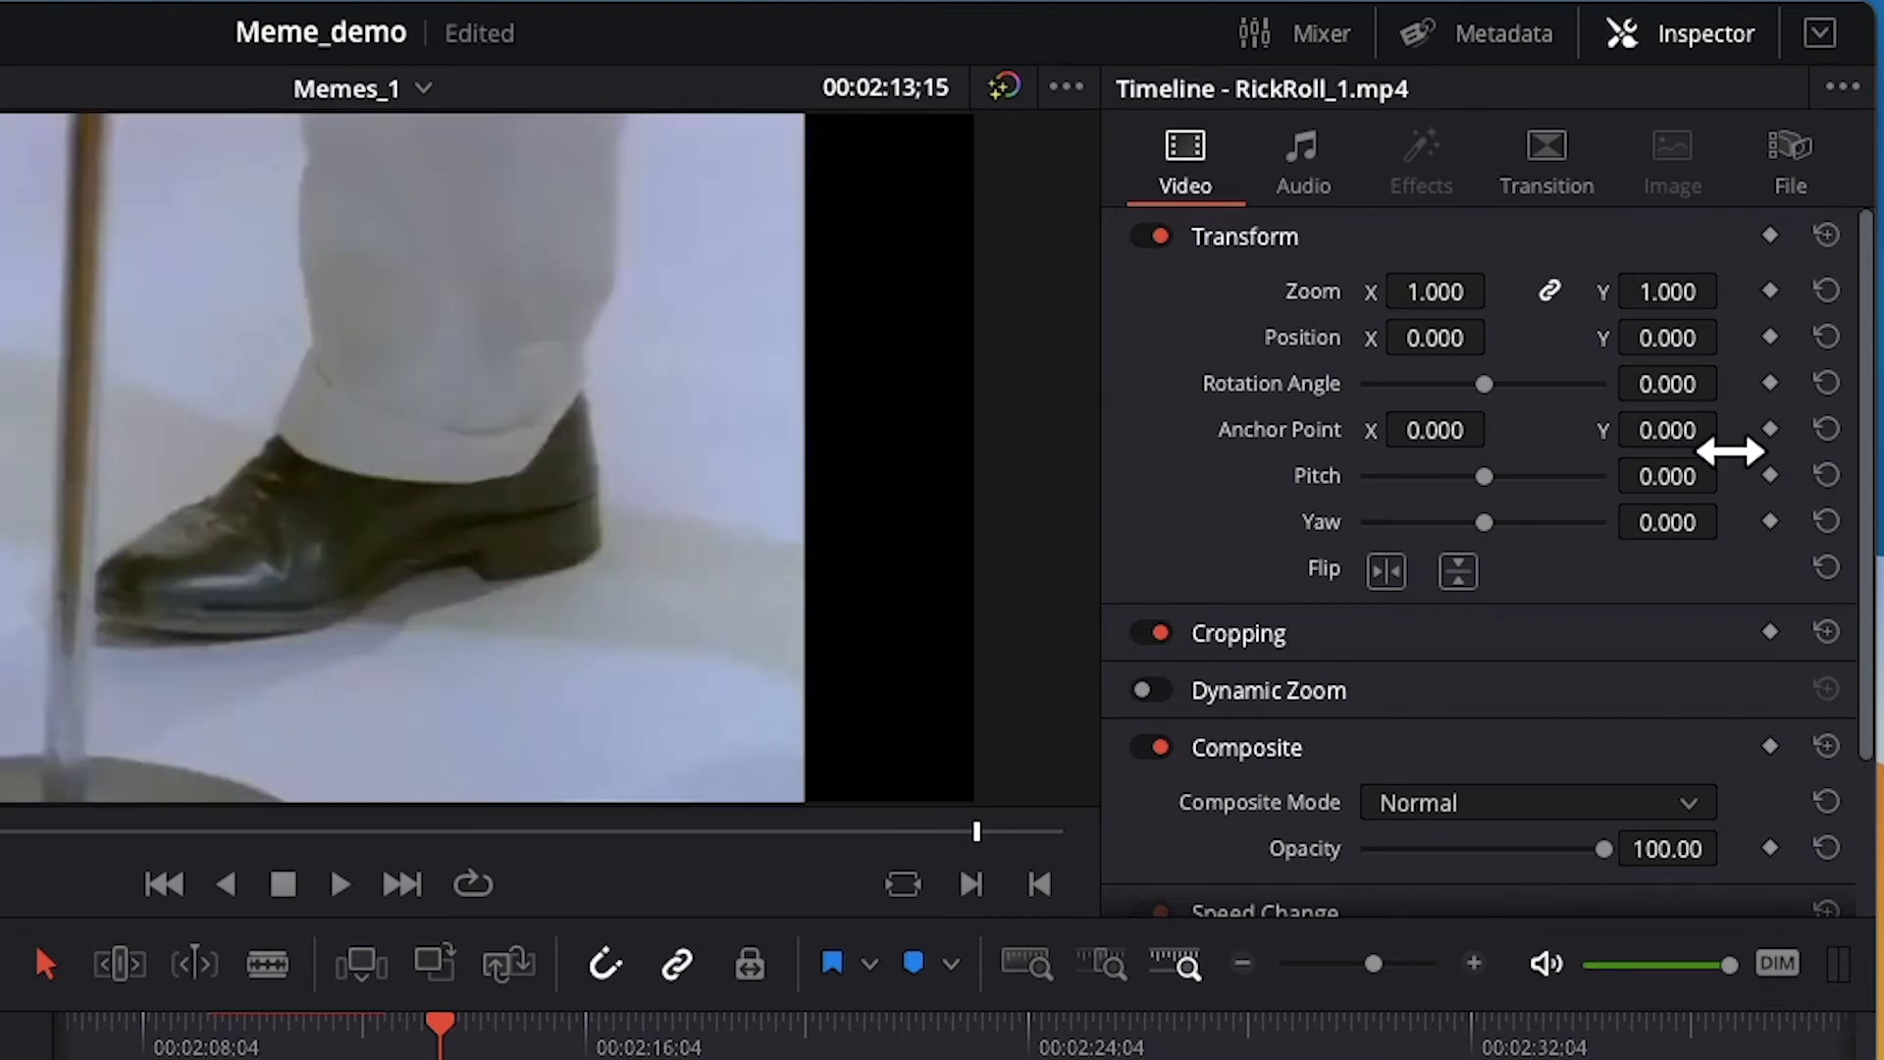
pyautogui.moveTo(1435, 292); pyautogui.dragTo(1474, 291)
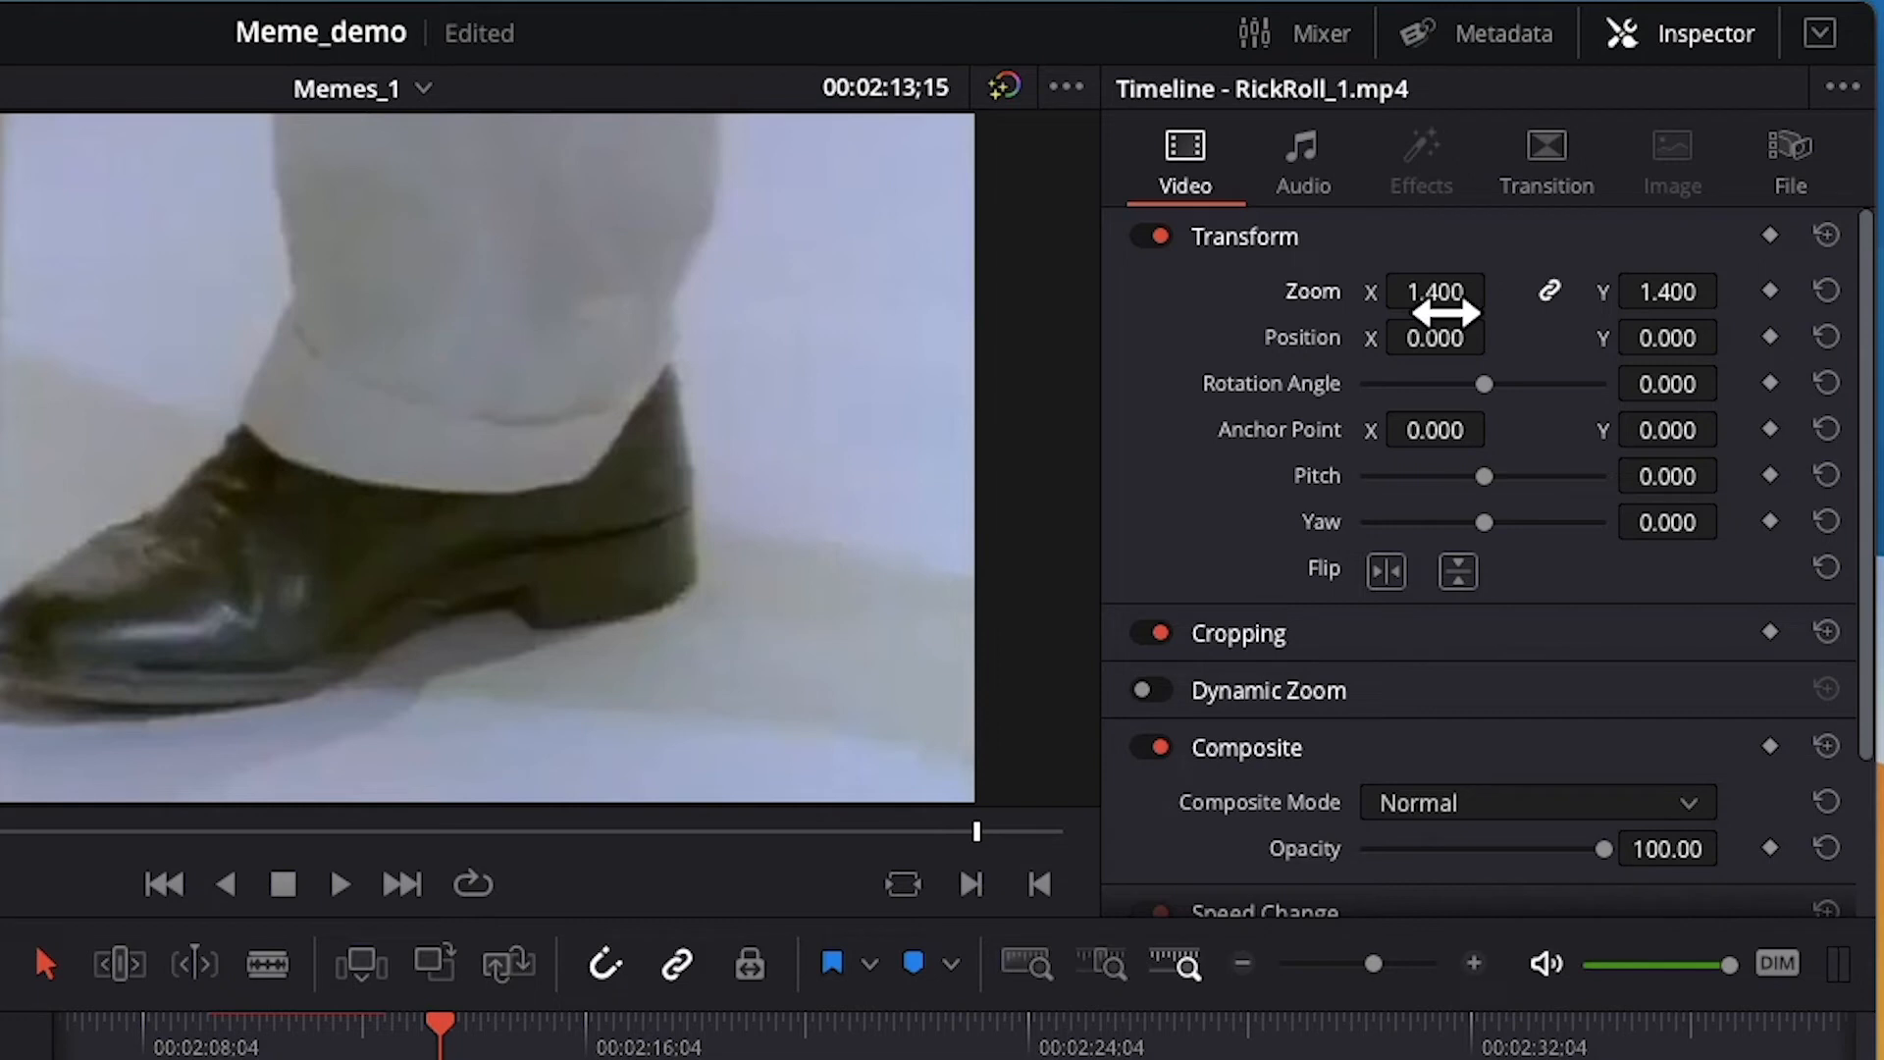
# Try stretching the clip with unlinked zoom axes, setting X to 2.350, and reset the zoom.
pyautogui.click(1547, 291)
pyautogui.moveTo(1462, 292)
pyautogui.mouseDown()
pyautogui.moveTo(1570, 292)
pyautogui.moveTo(1394, 291)
pyautogui.moveTo(1472, 303)
pyautogui.mouseUp()
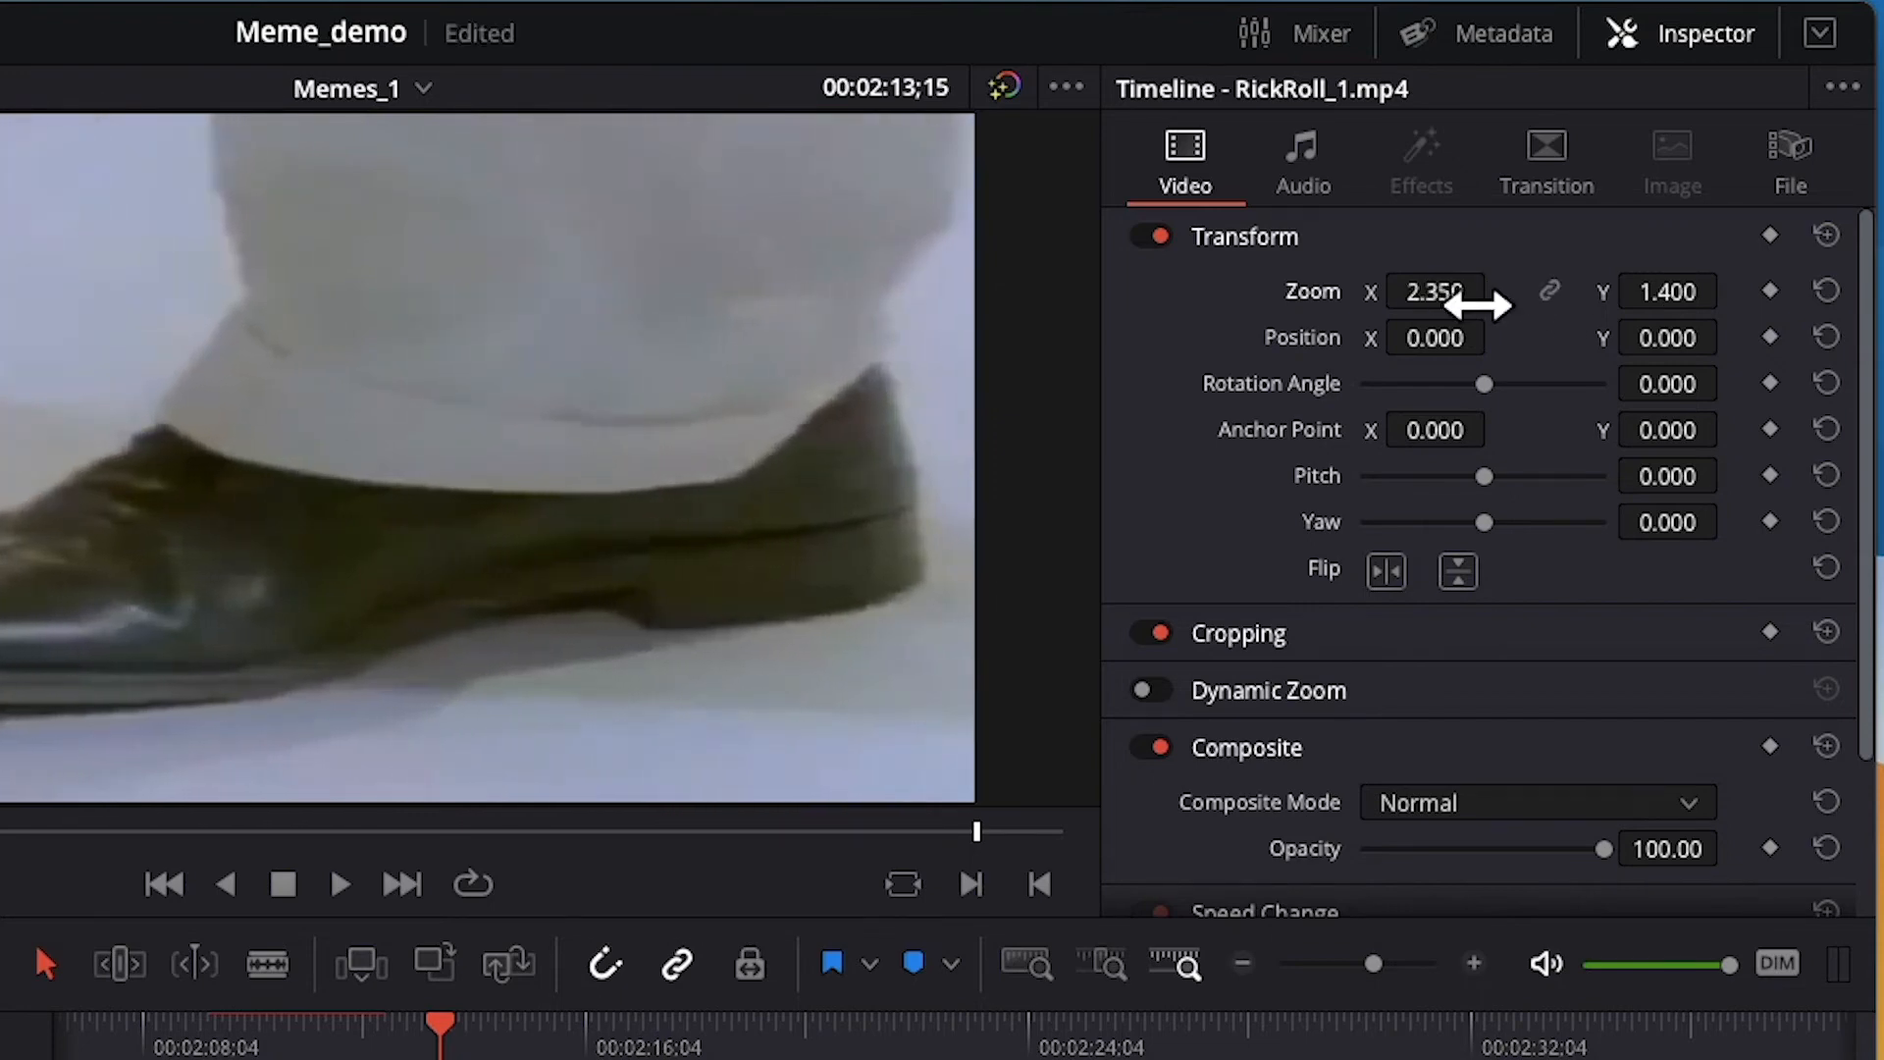
pyautogui.click(1827, 290)
# Set the clip's linked zoom to 1.140 and shift its position to X 204 and Y 25.
pyautogui.moveTo(1461, 295); pyautogui.dragTo(1413, 339)
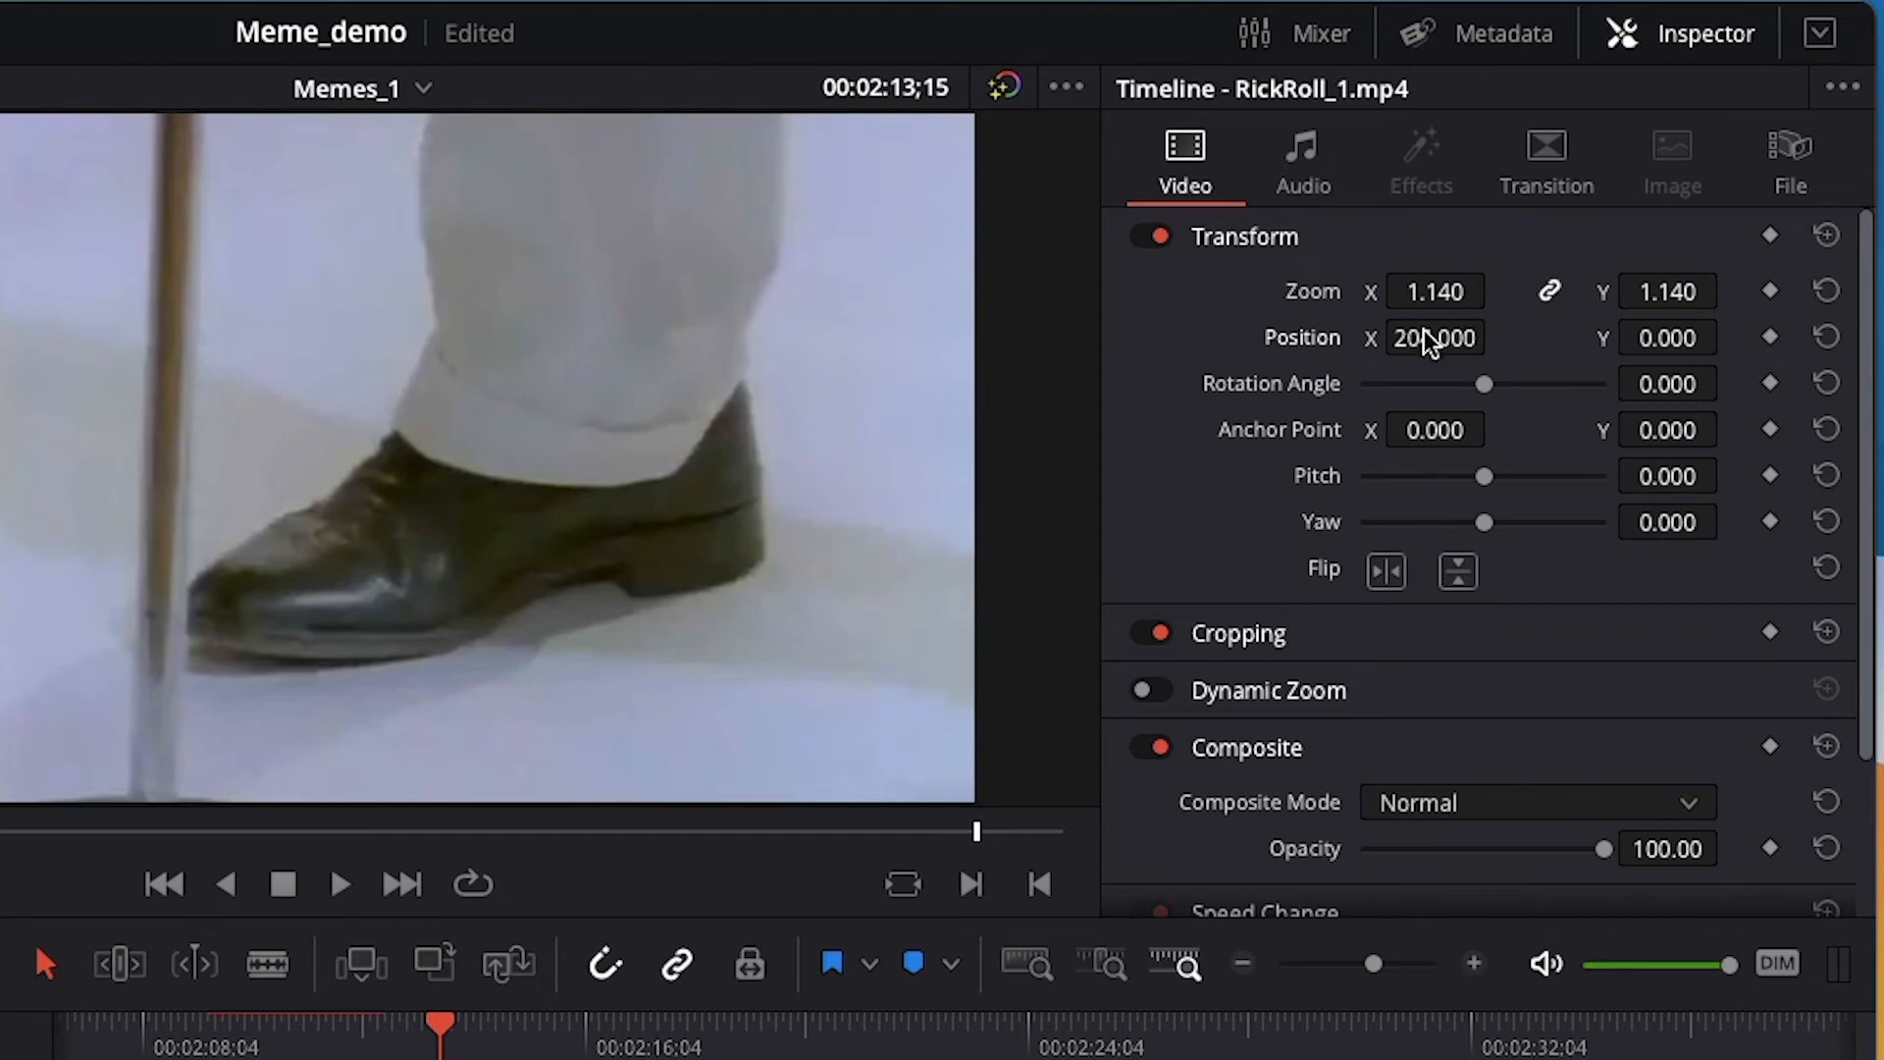
pyautogui.moveTo(1725, 333); pyautogui.dragTo(1730, 335)
pyautogui.moveTo(1729, 337); pyautogui.dragTo(1690, 362)
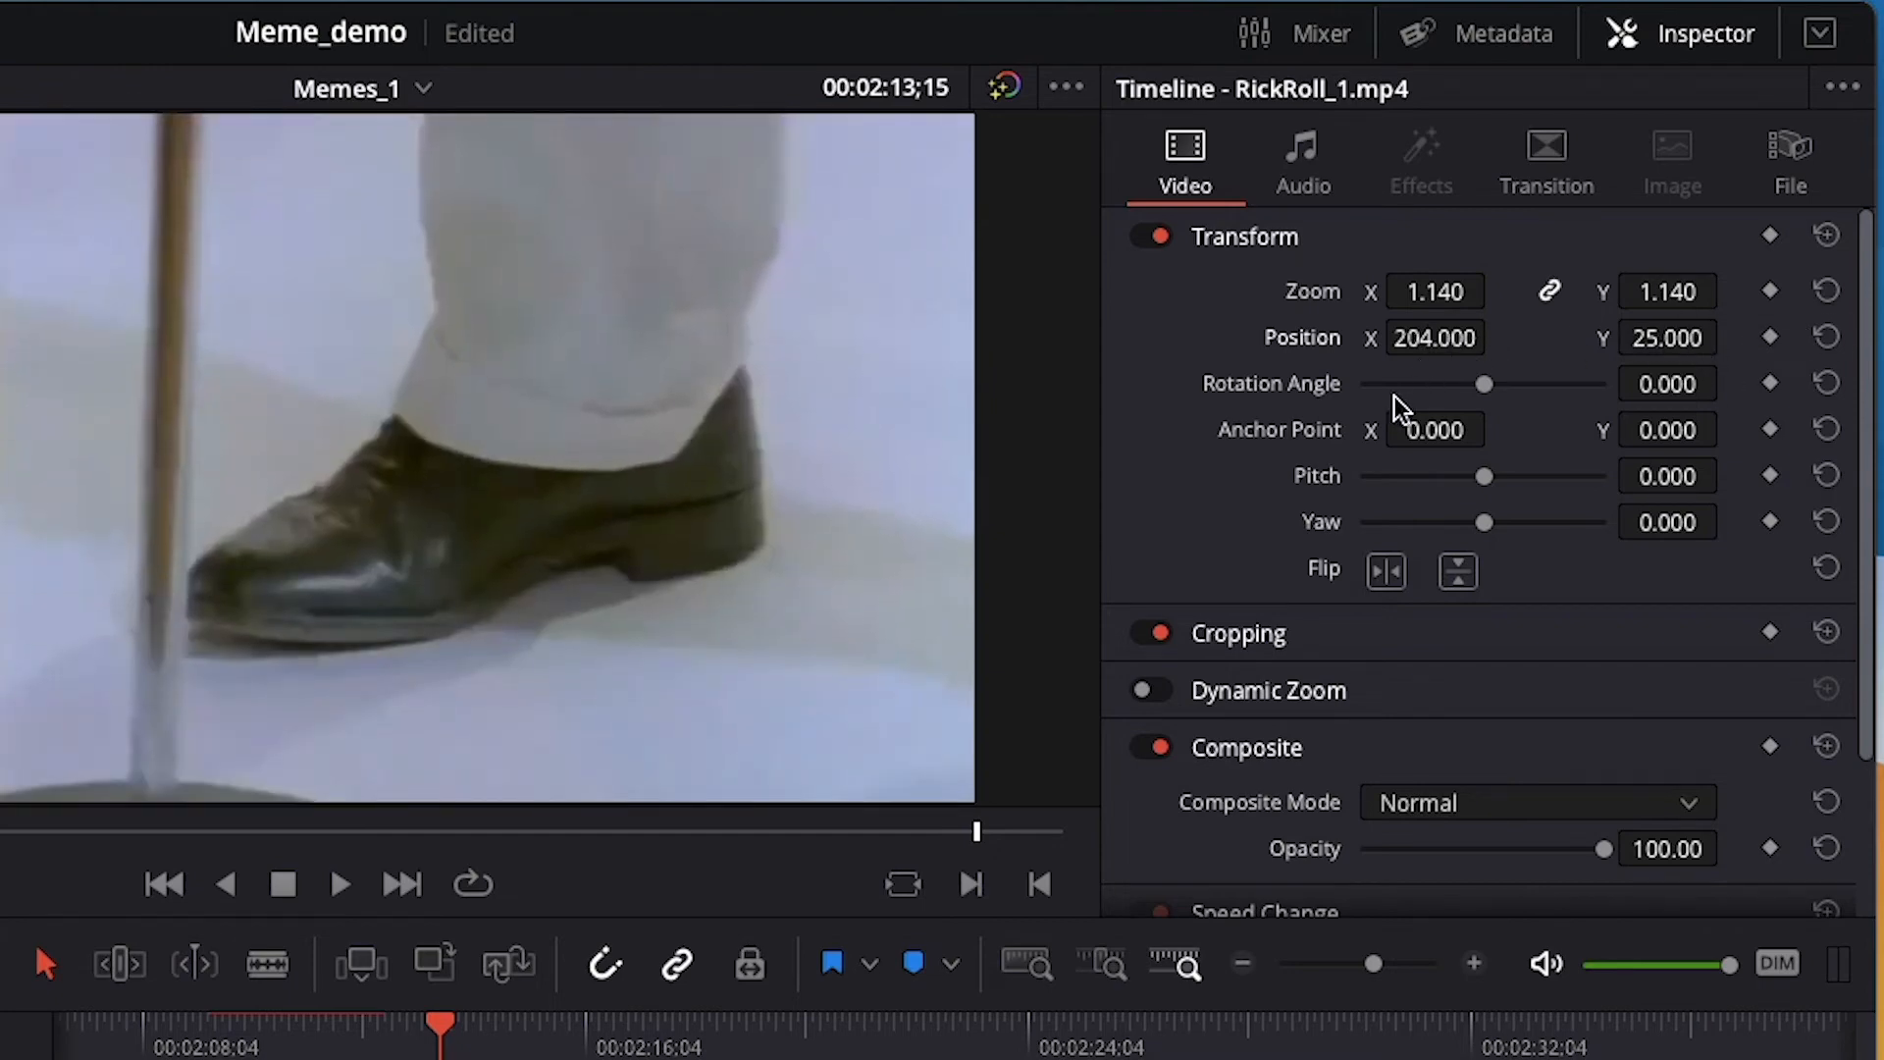
# Shrink the RickRoll_1.mp4 clip to zoom 0.640 and move it to position X 421, slightly below the frame's centre.
pyautogui.moveTo(1485, 291); pyautogui.dragTo(1435, 337)
pyautogui.moveTo(1668, 338)
pyautogui.mouseDown()
pyautogui.moveTo(1862, 354)
pyautogui.moveTo(1205, 370)
pyautogui.moveTo(1352, 389)
pyautogui.moveTo(1640, 344)
pyautogui.mouseUp()
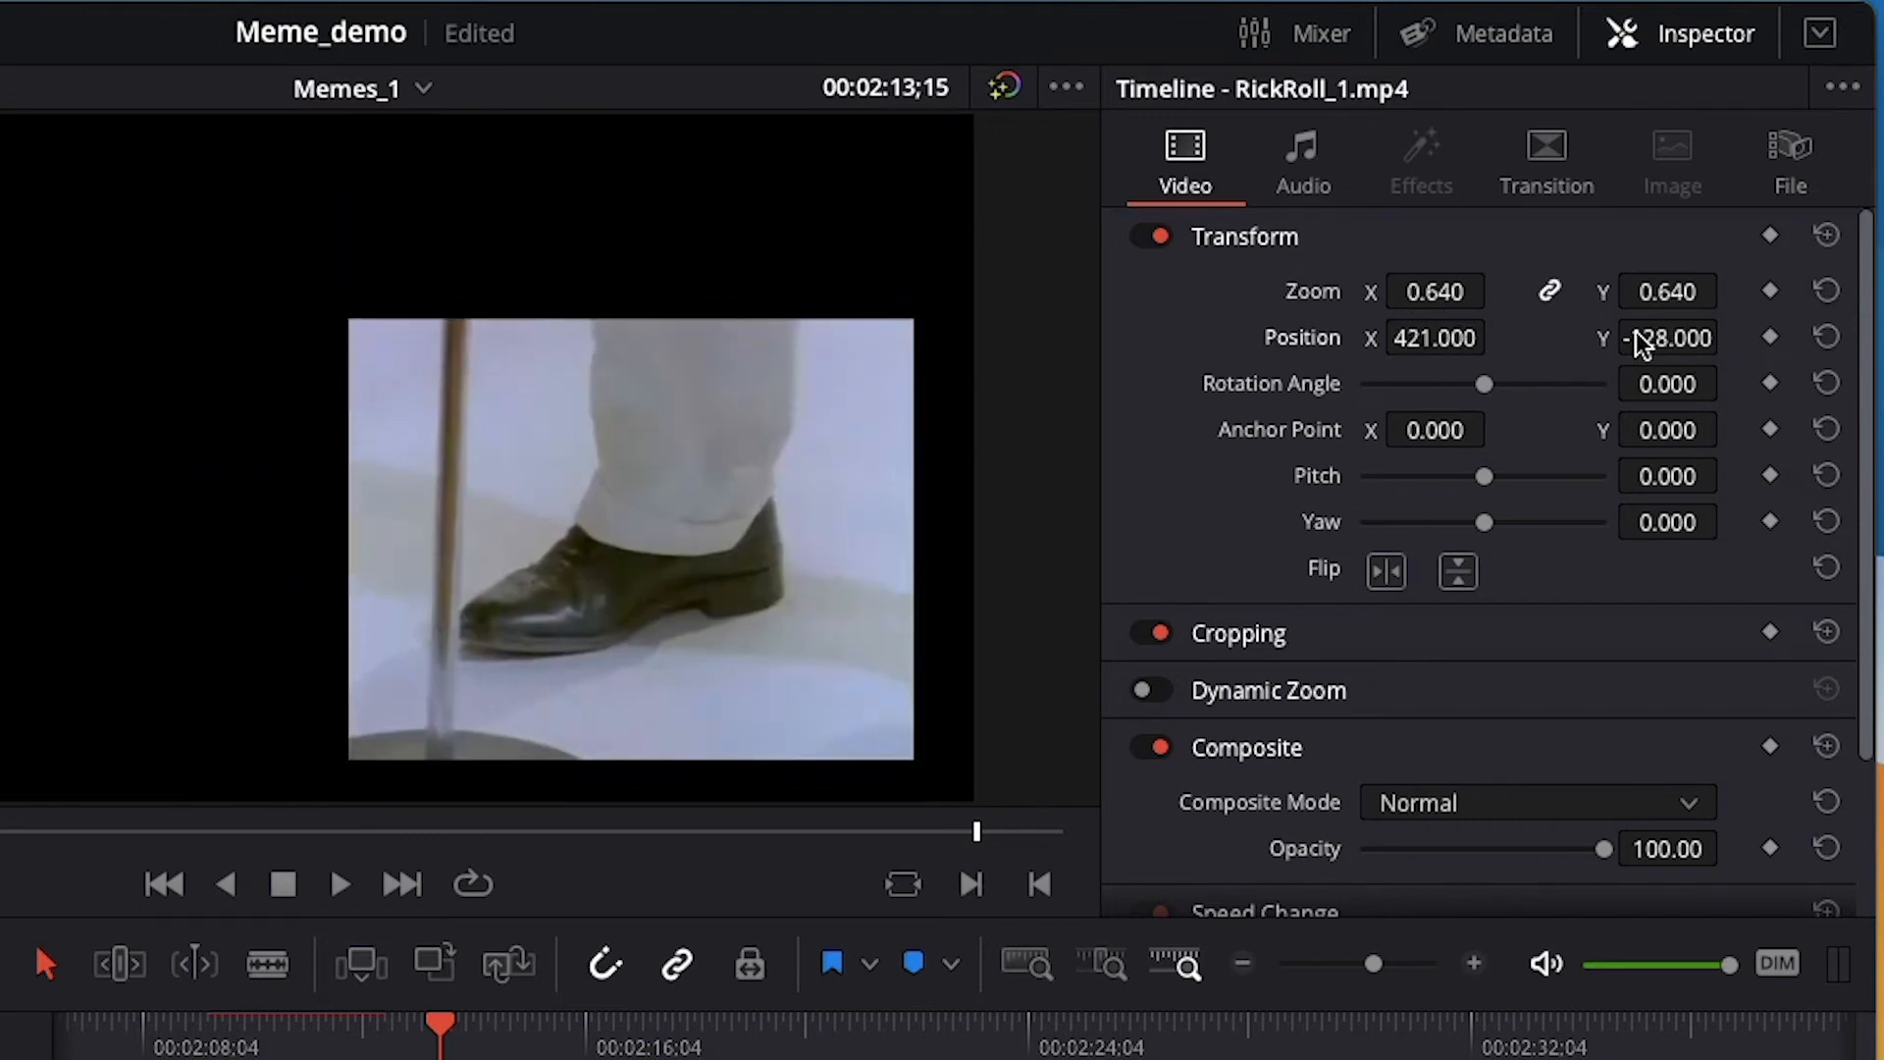
# Reset the RickRoll_1.mp4 clip's zoom and position to their defaults.
pyautogui.click(1824, 292)
pyautogui.click(1828, 337)
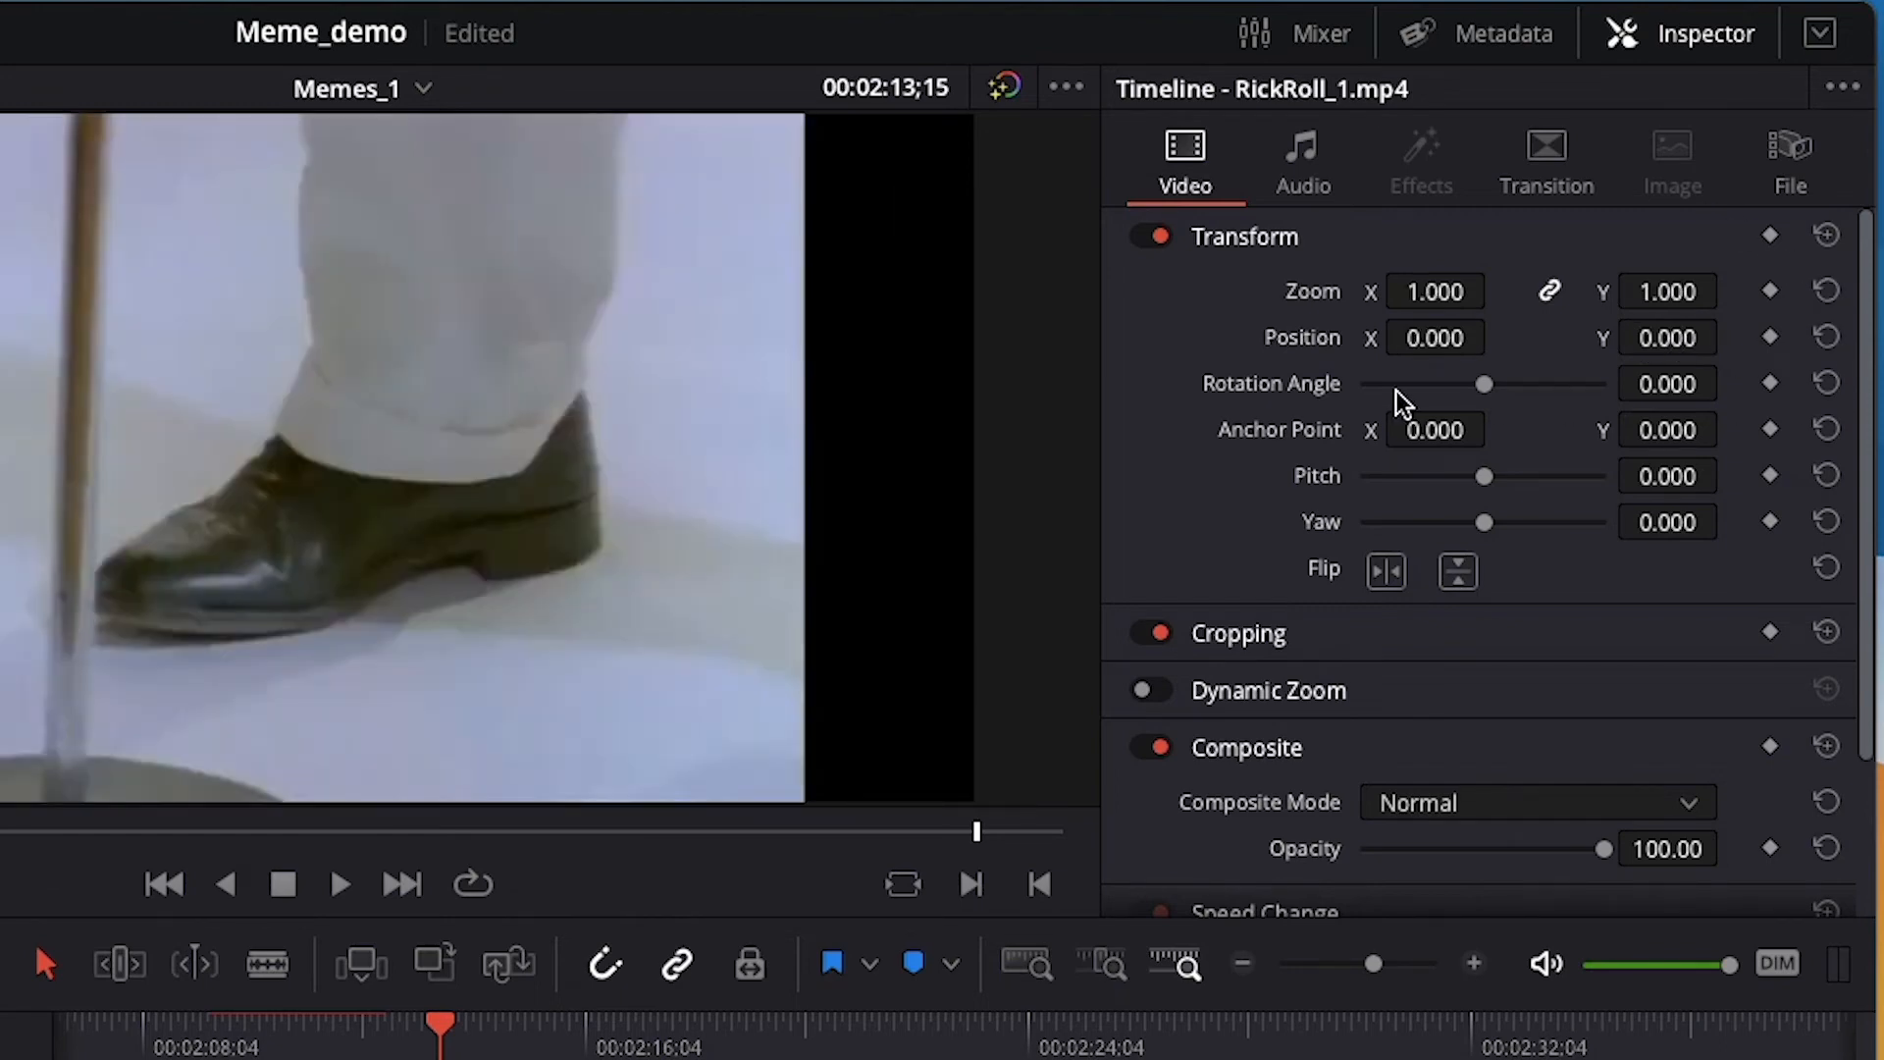
# Try rotating the clip to 41.220 at zoom 0.560, play it, and reset both zoom and rotation.
pyautogui.moveTo(1441, 387); pyautogui.dragTo(1494, 387)
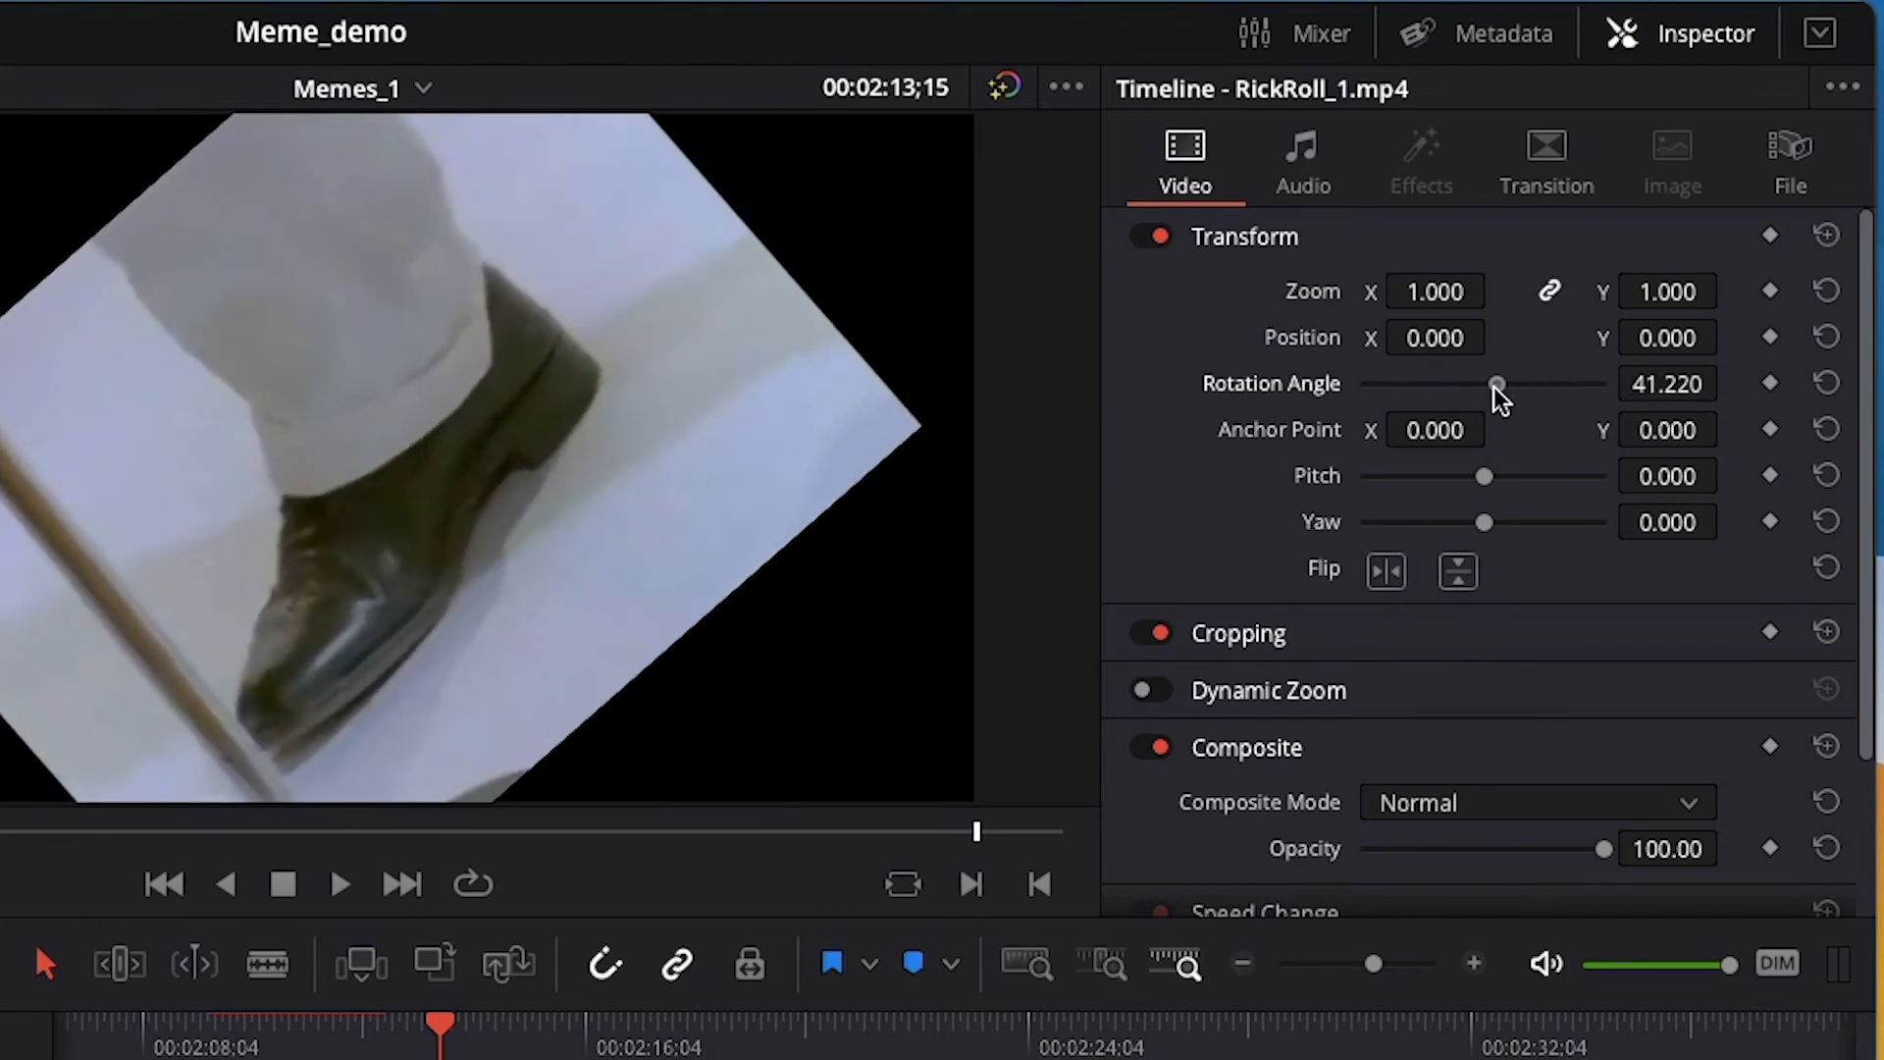
pyautogui.moveTo(1441, 314)
pyautogui.mouseDown()
pyautogui.moveTo(1409, 314)
pyautogui.moveTo(1469, 303)
pyautogui.mouseUp()
pyautogui.press('space')
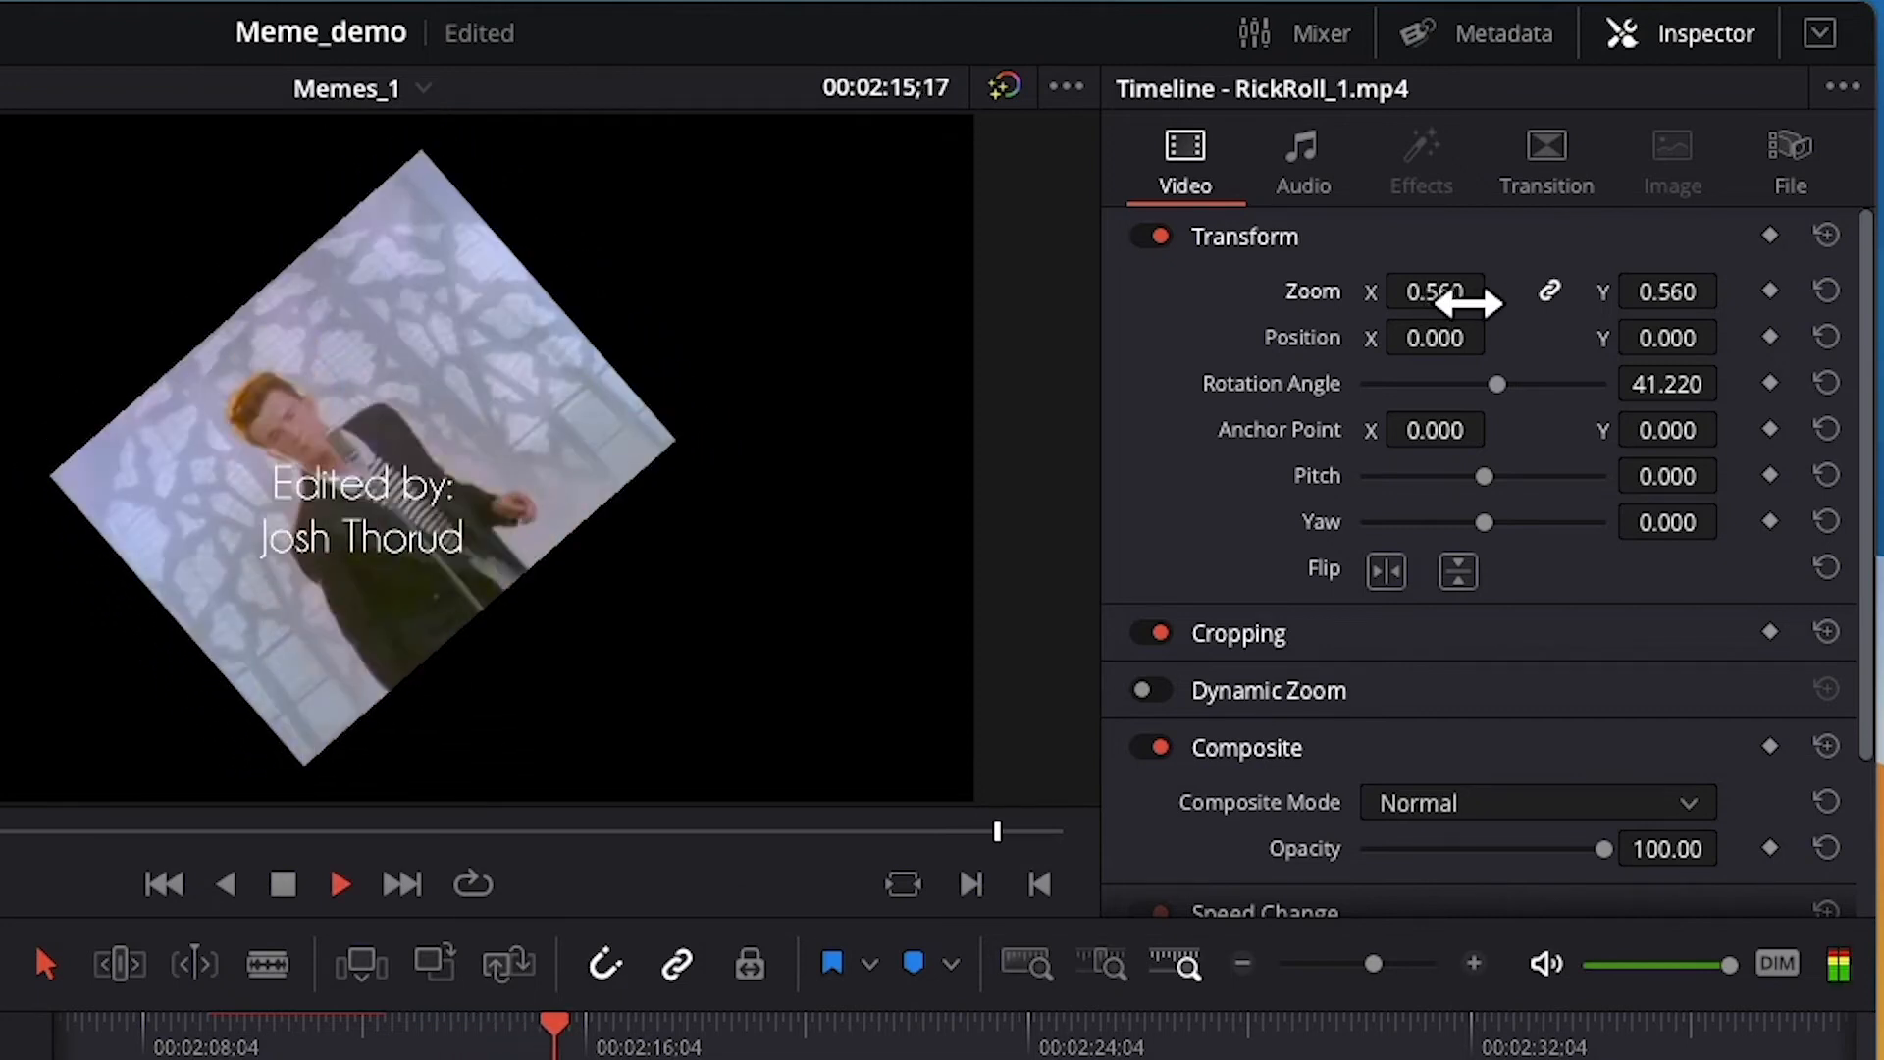
pyautogui.press('space')
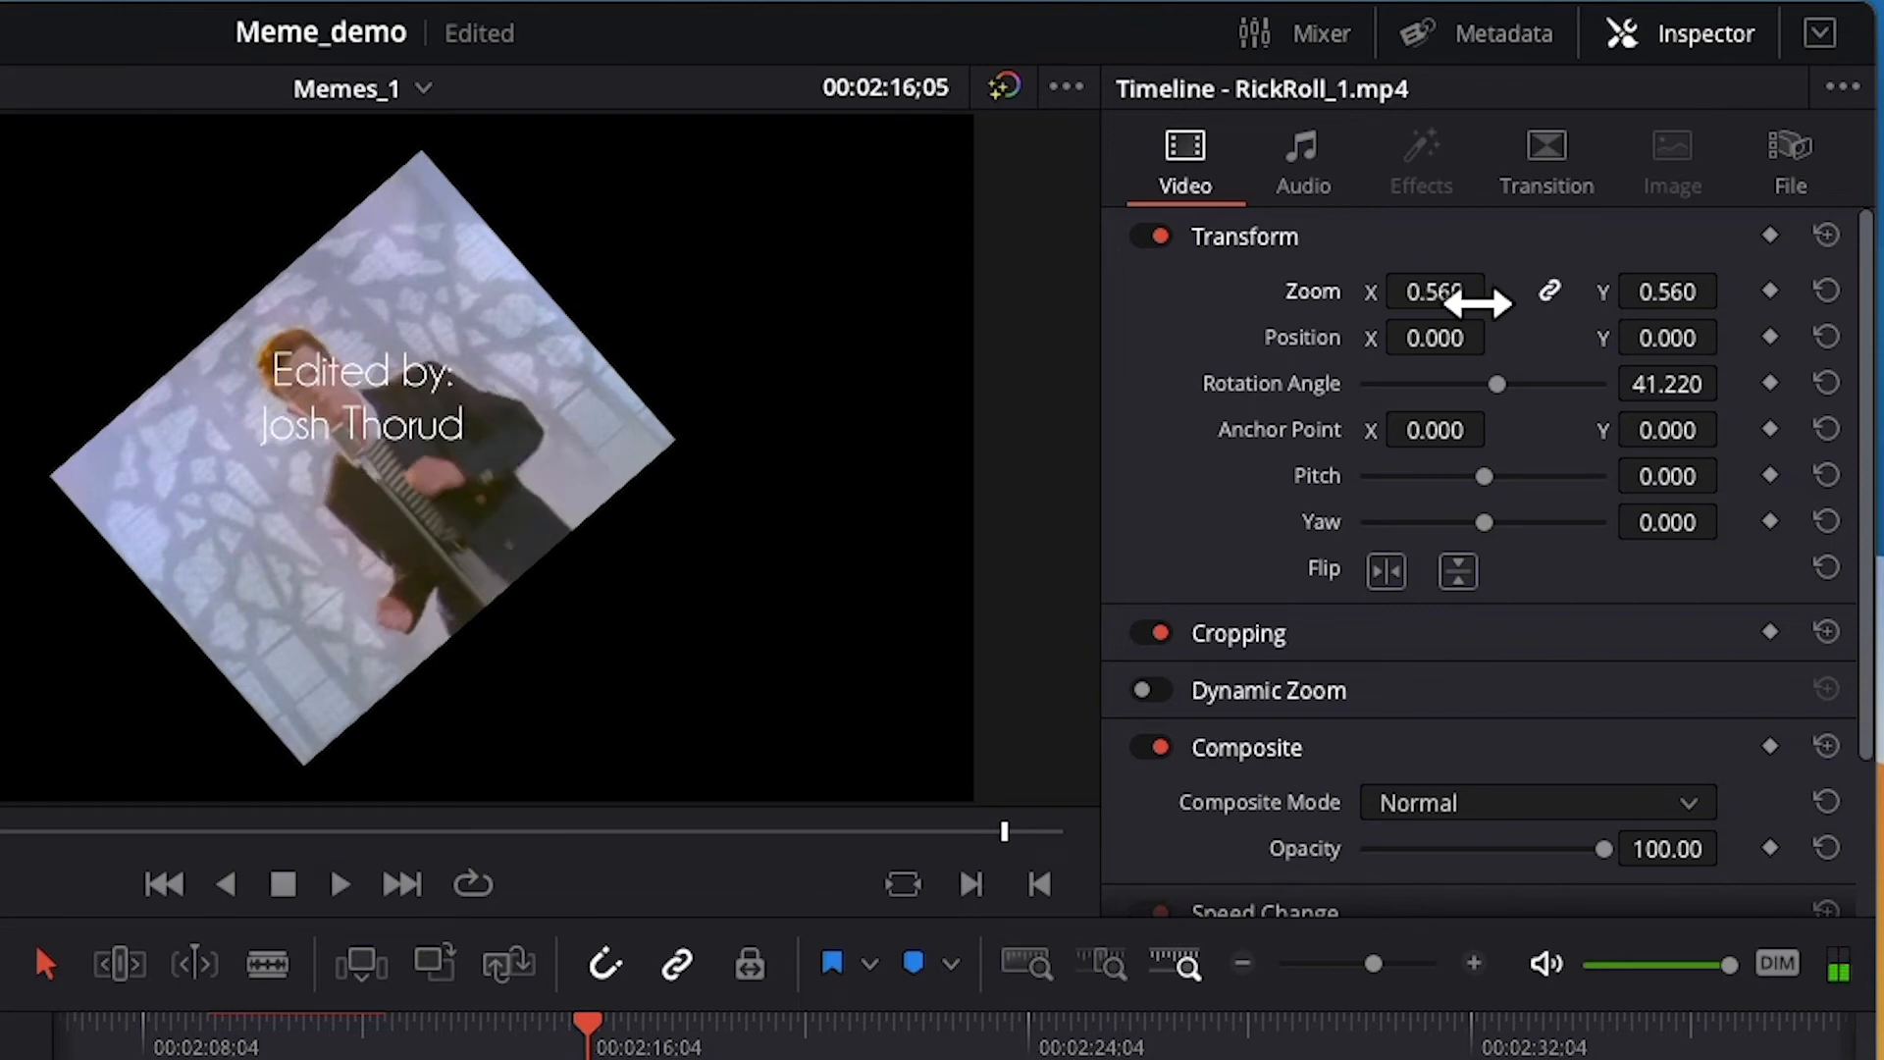
pyautogui.click(1827, 291)
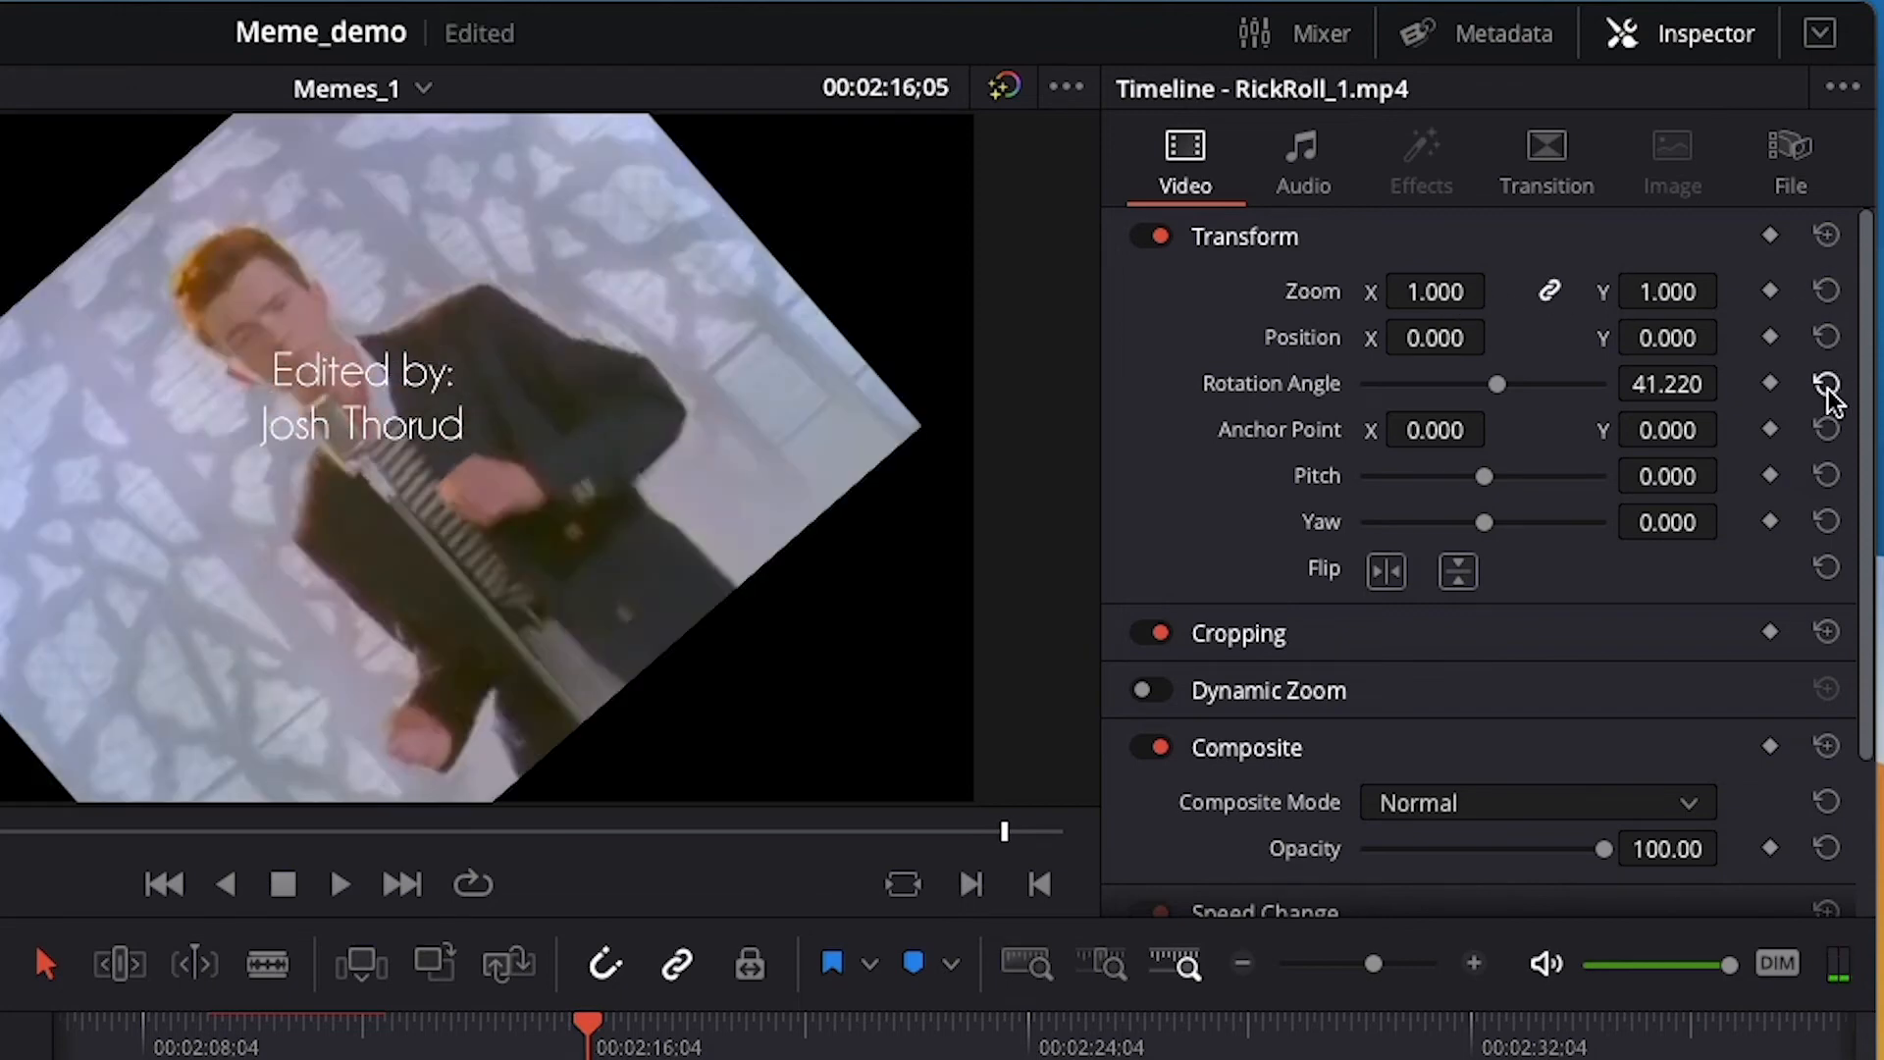
pyautogui.click(1828, 383)
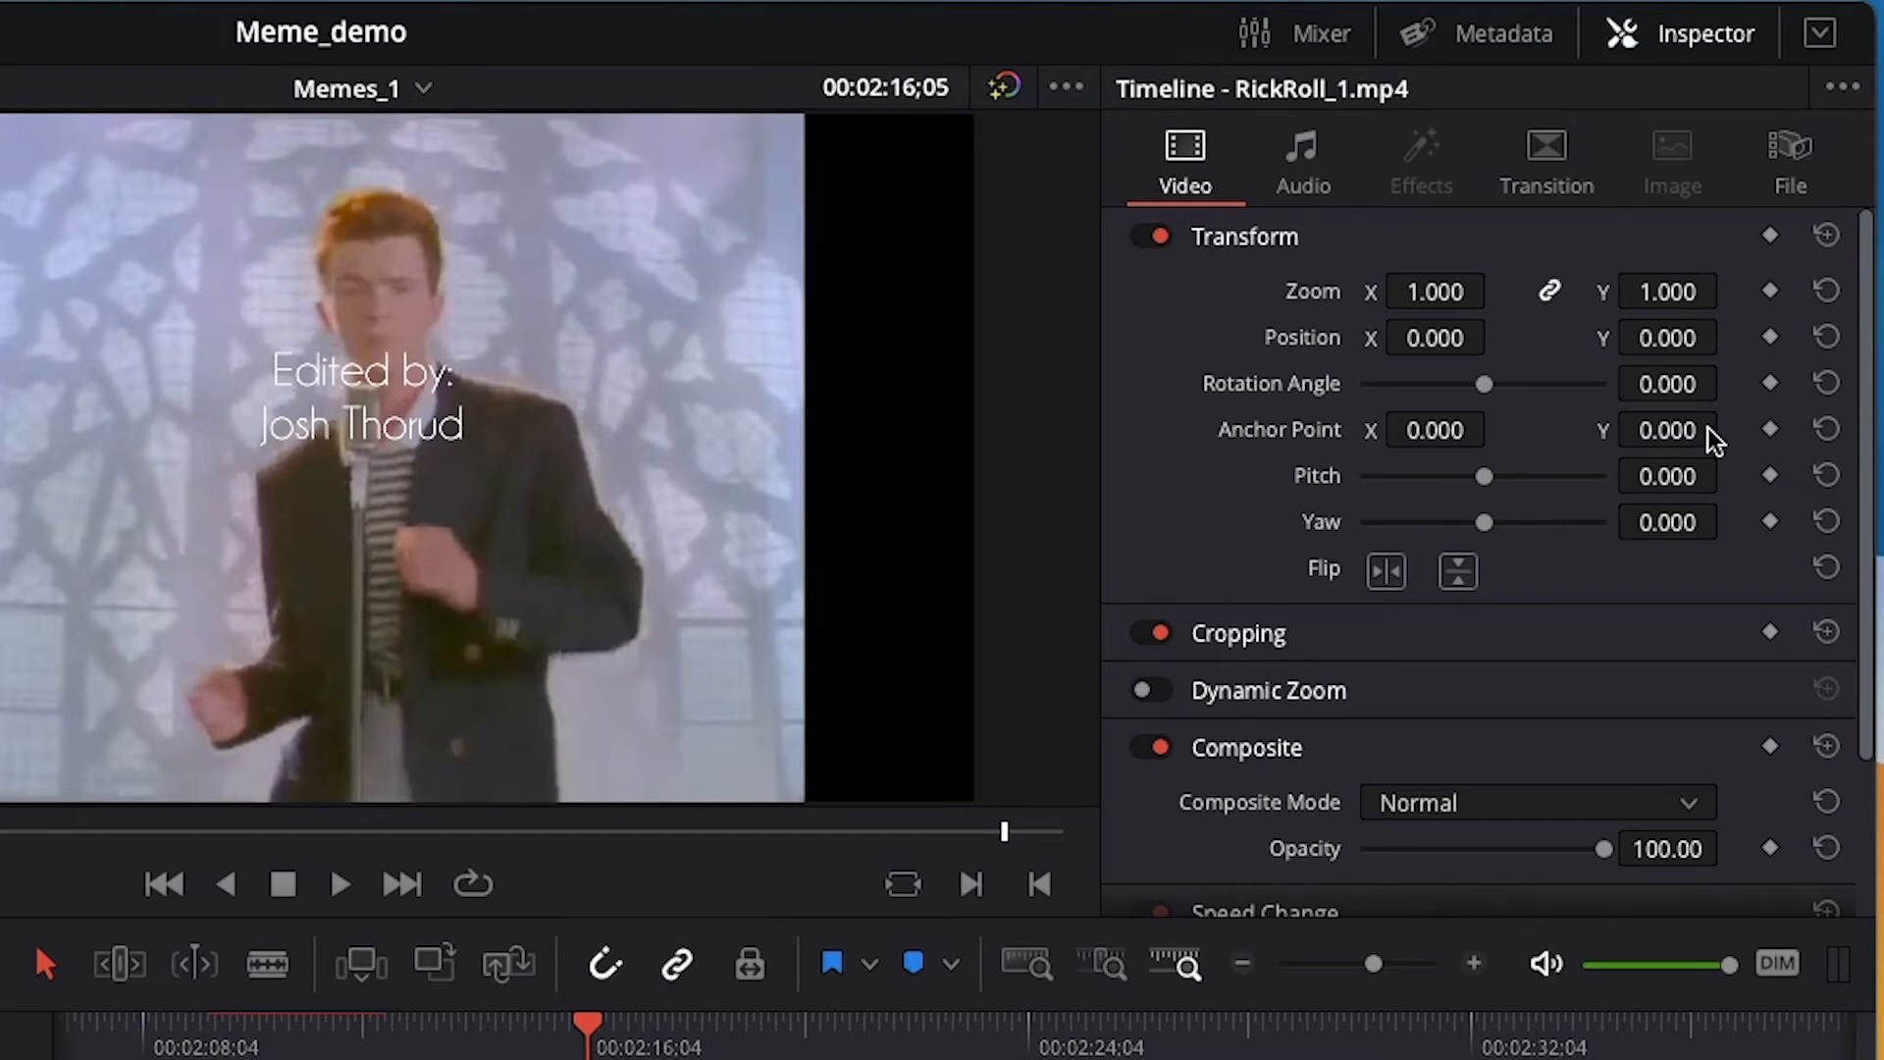
# Set the clip's pitch to -0.332, zoom to 0.470 and rotation angle to 35.730, and play it.
pyautogui.scroll(-2, 1561, 454)
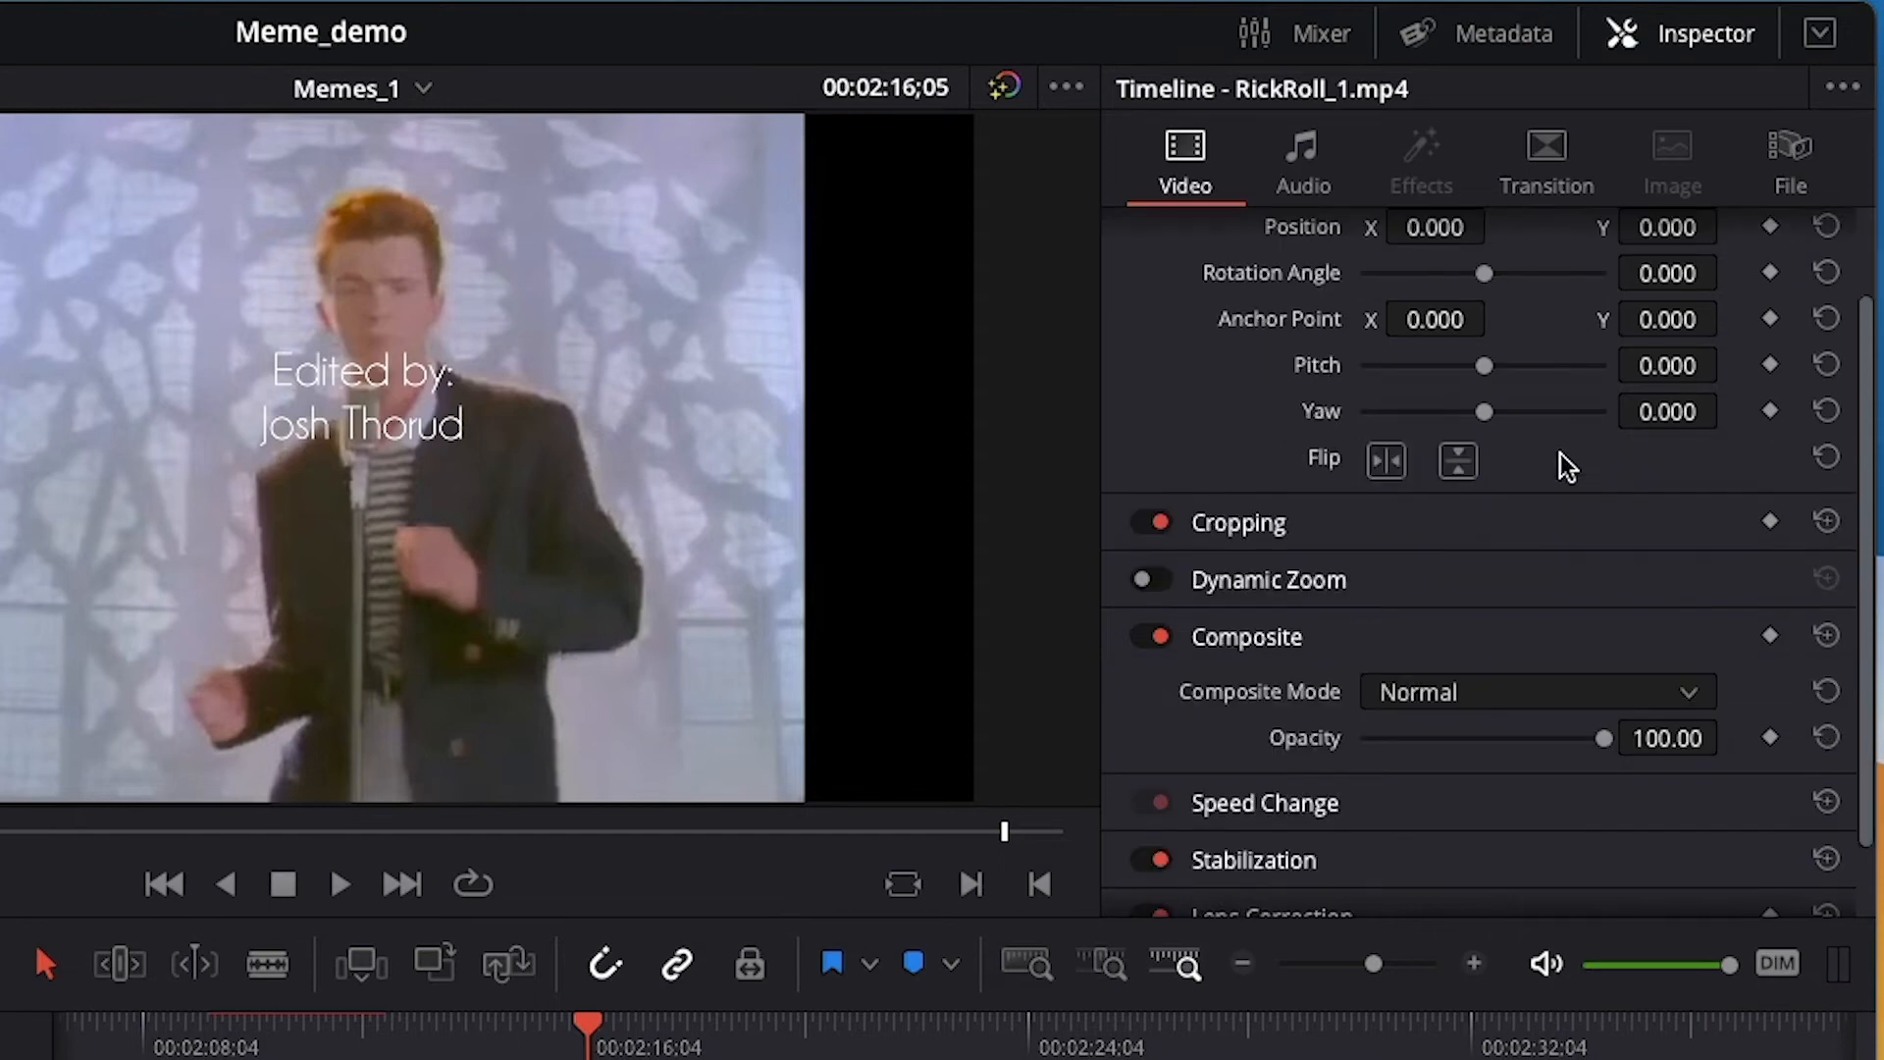
pyautogui.scroll(2, 1560, 454)
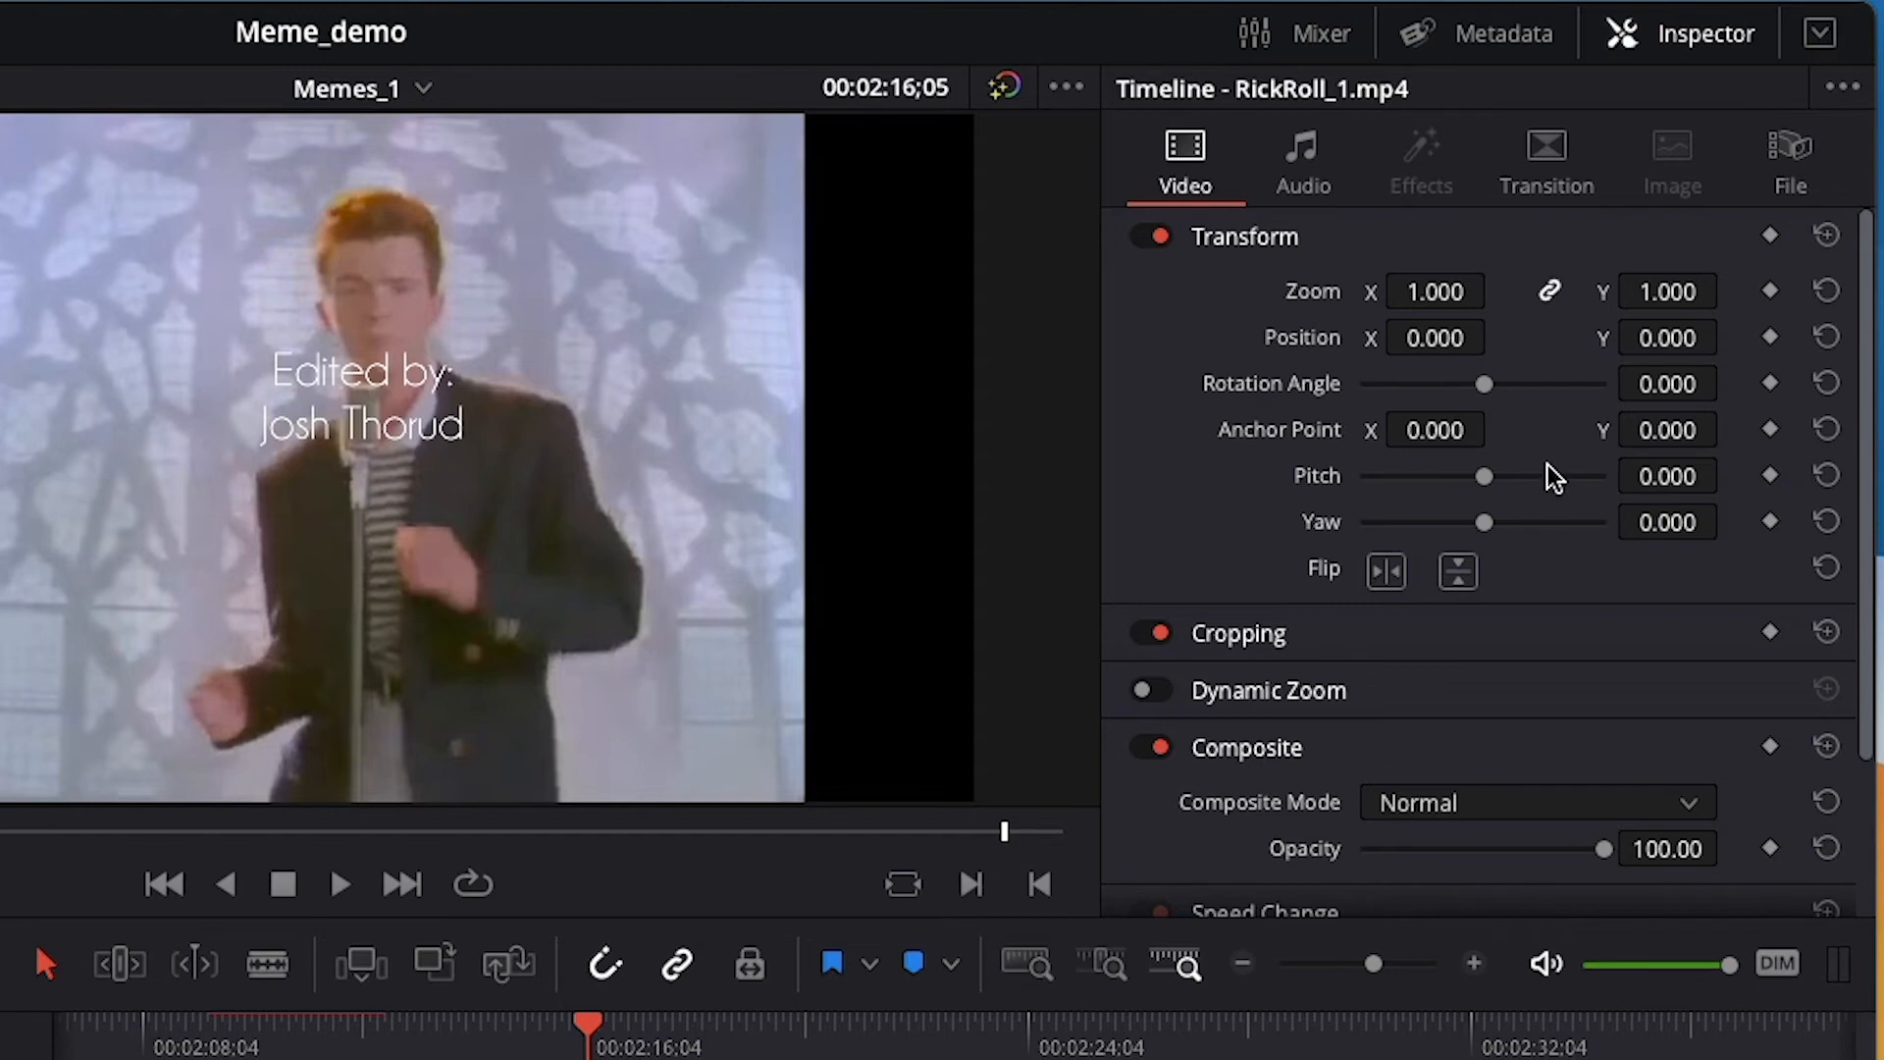
pyautogui.moveTo(1483, 476)
pyautogui.mouseDown()
pyautogui.moveTo(1457, 476)
pyautogui.moveTo(1533, 475)
pyautogui.moveTo(1427, 481)
pyautogui.moveTo(1455, 480)
pyautogui.mouseUp()
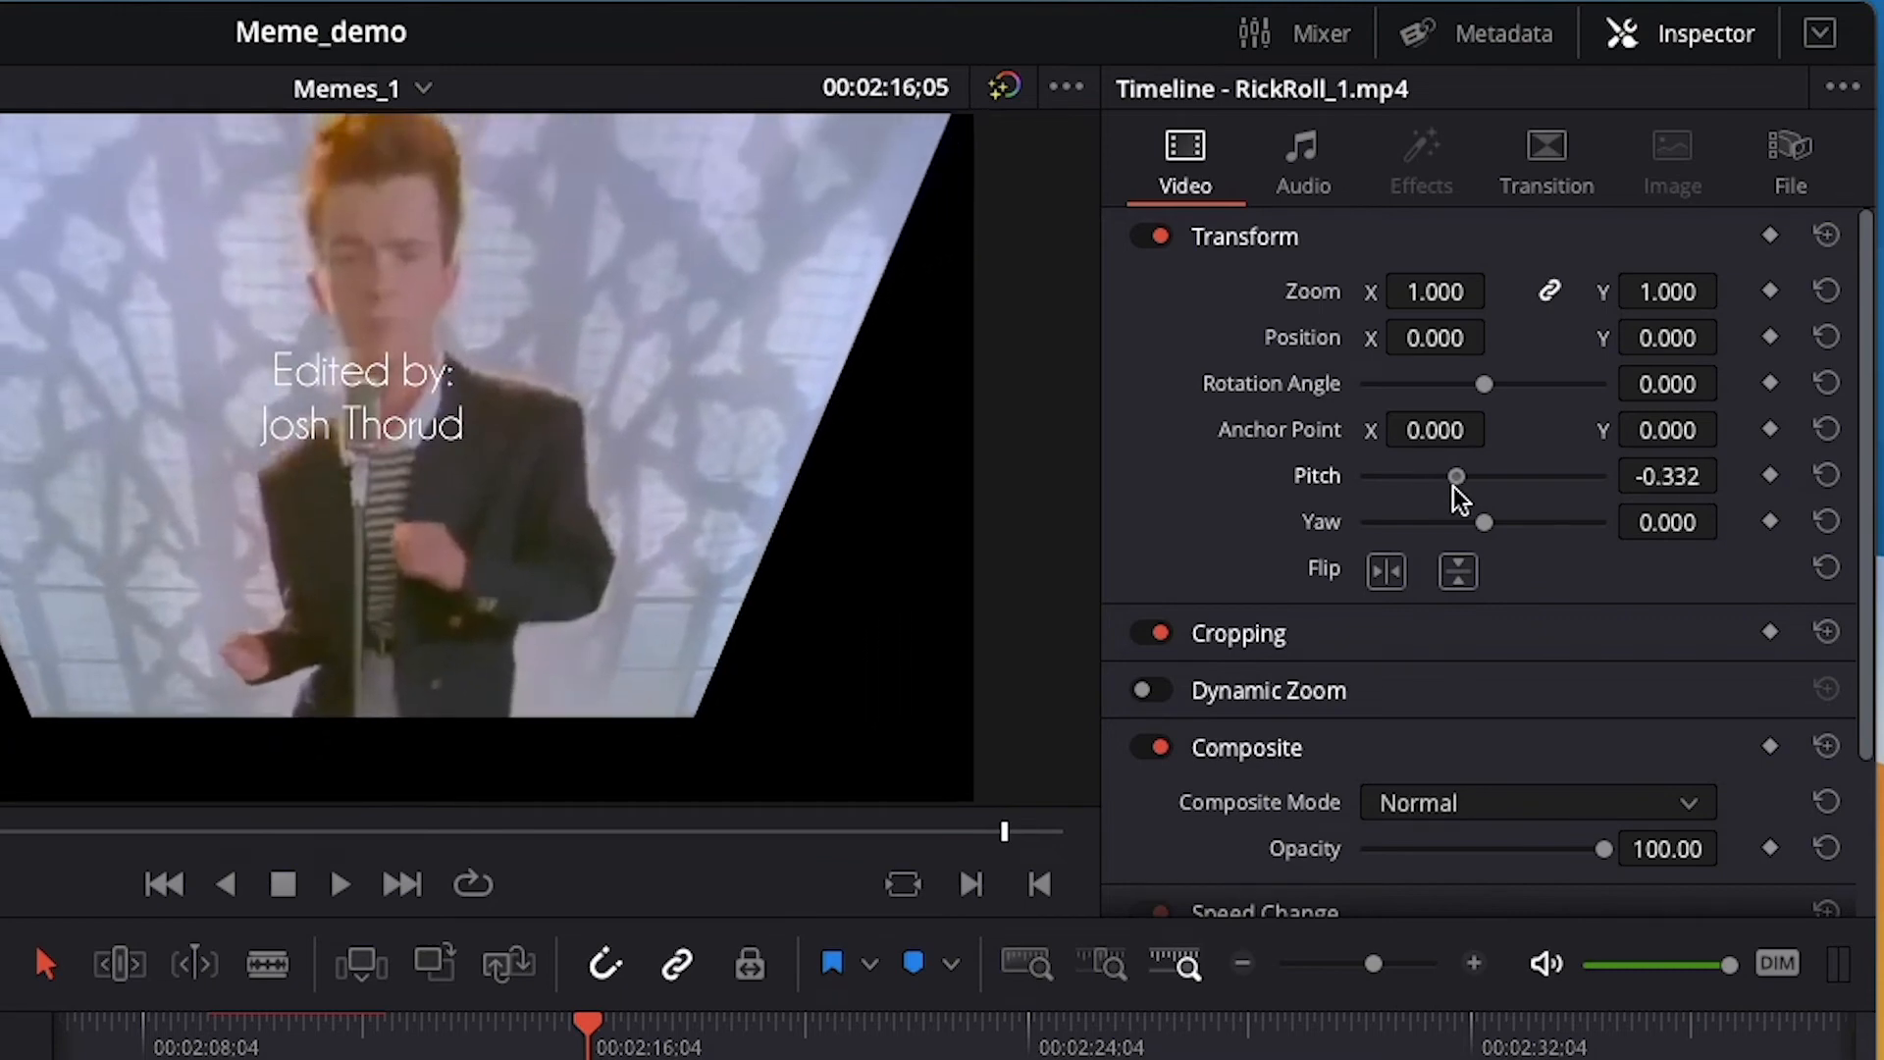
pyautogui.moveTo(1457, 311); pyautogui.dragTo(1469, 312)
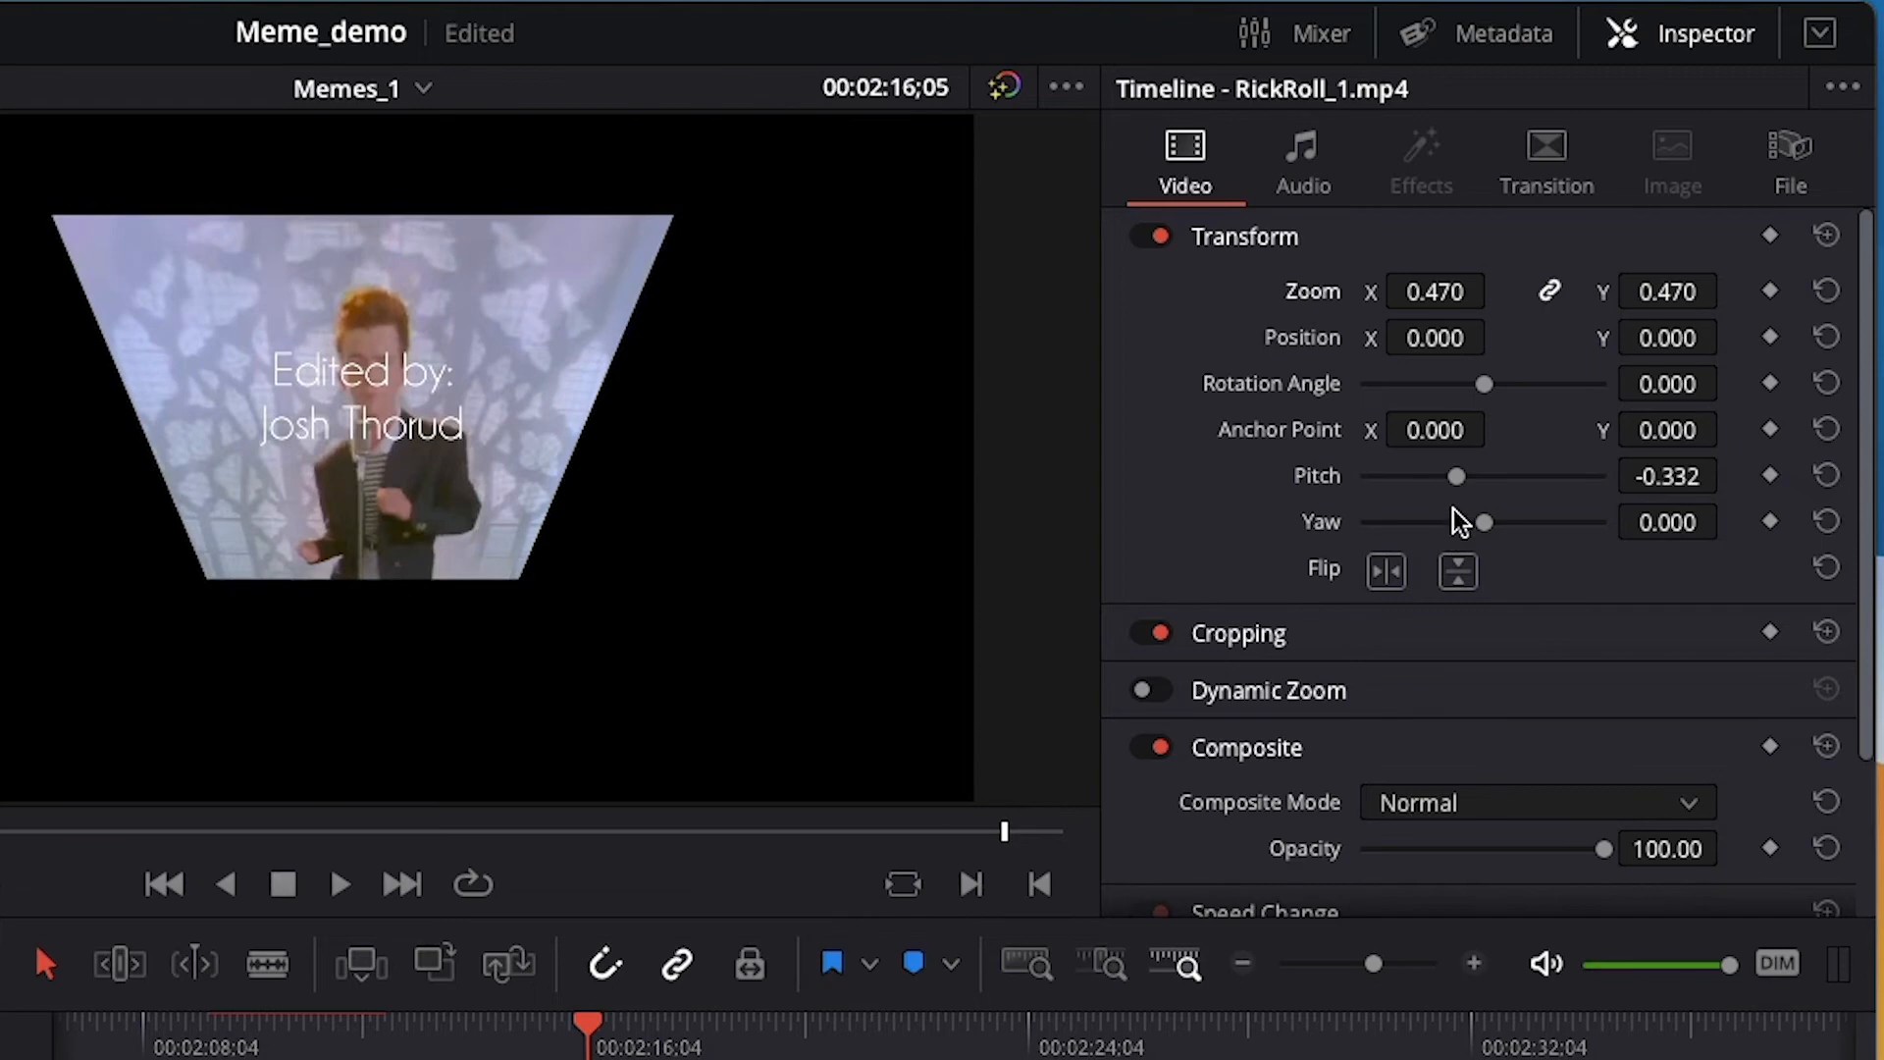
pyautogui.moveTo(1441, 391); pyautogui.dragTo(1494, 387)
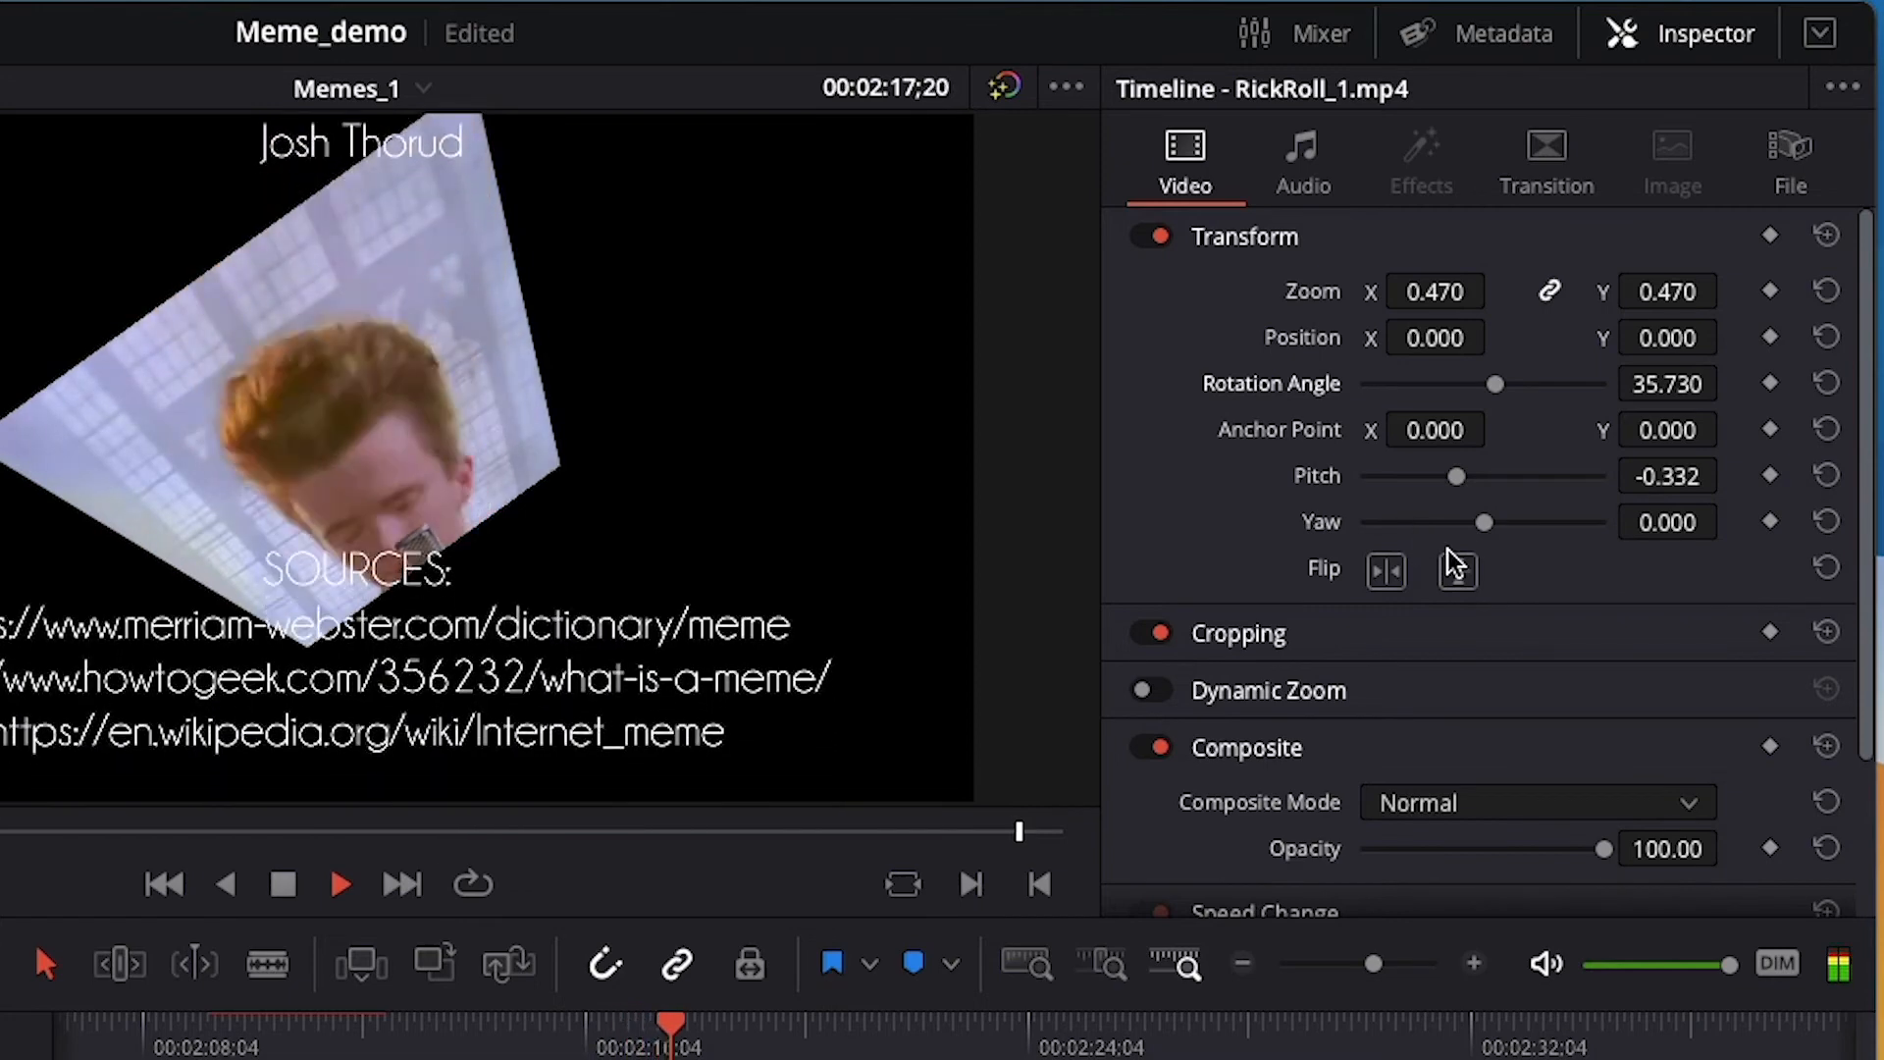
pyautogui.press('space')
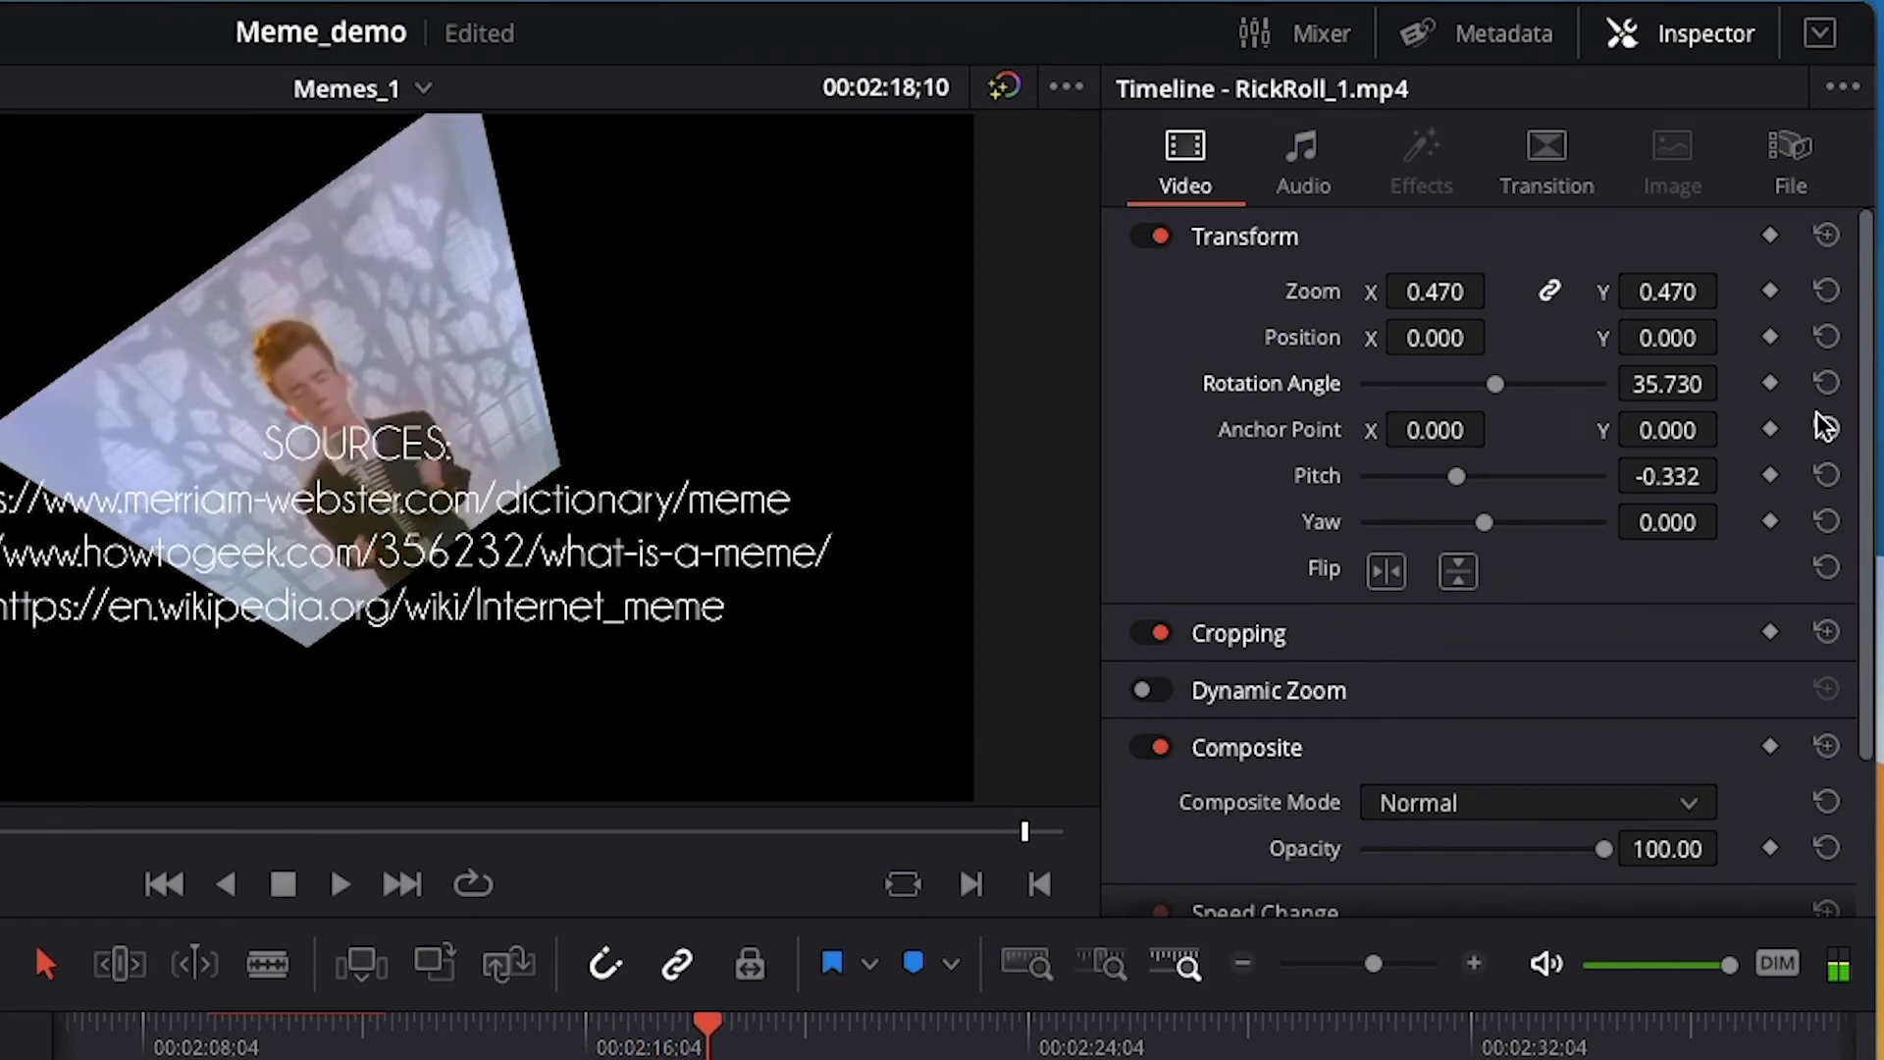
# Reset the clip's pitch and rotation angle, trying the yaw and the horizontal and vertical flips without keeping them.
pyautogui.click(1828, 478)
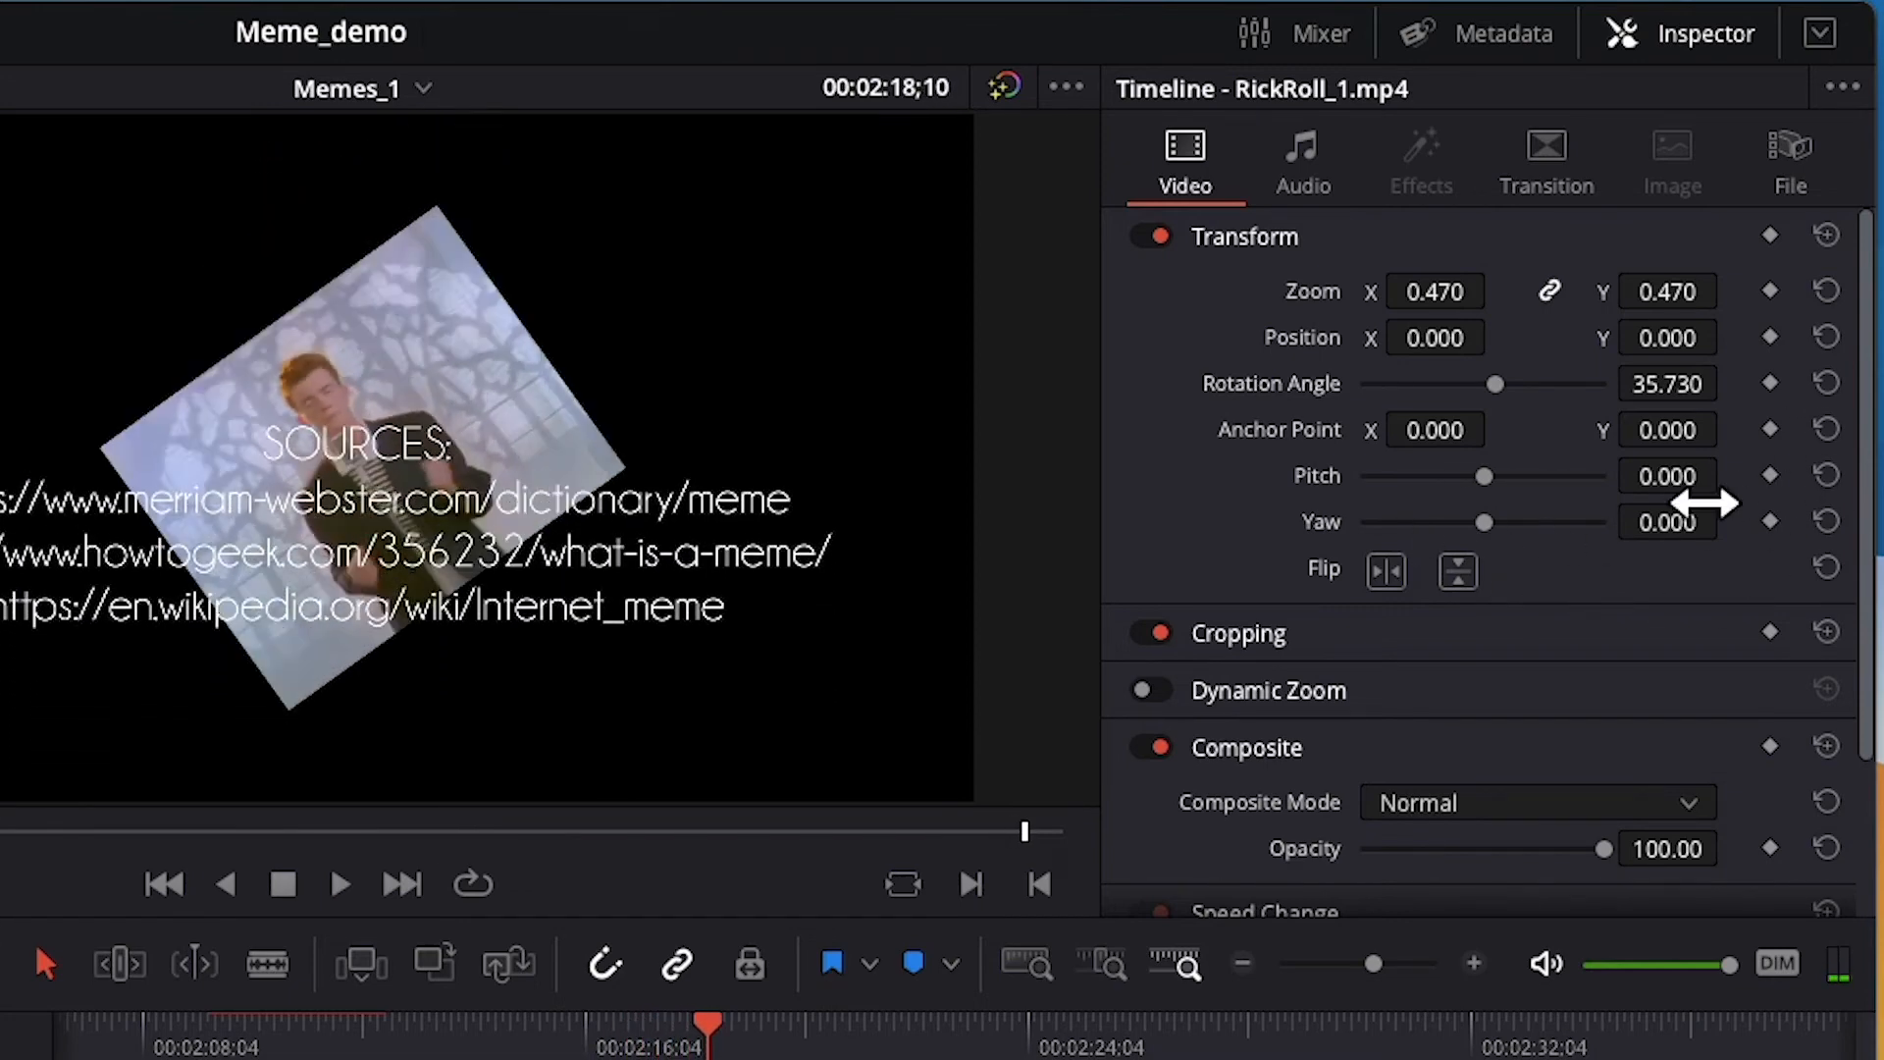
pyautogui.moveTo(1500, 520); pyautogui.dragTo(1481, 479)
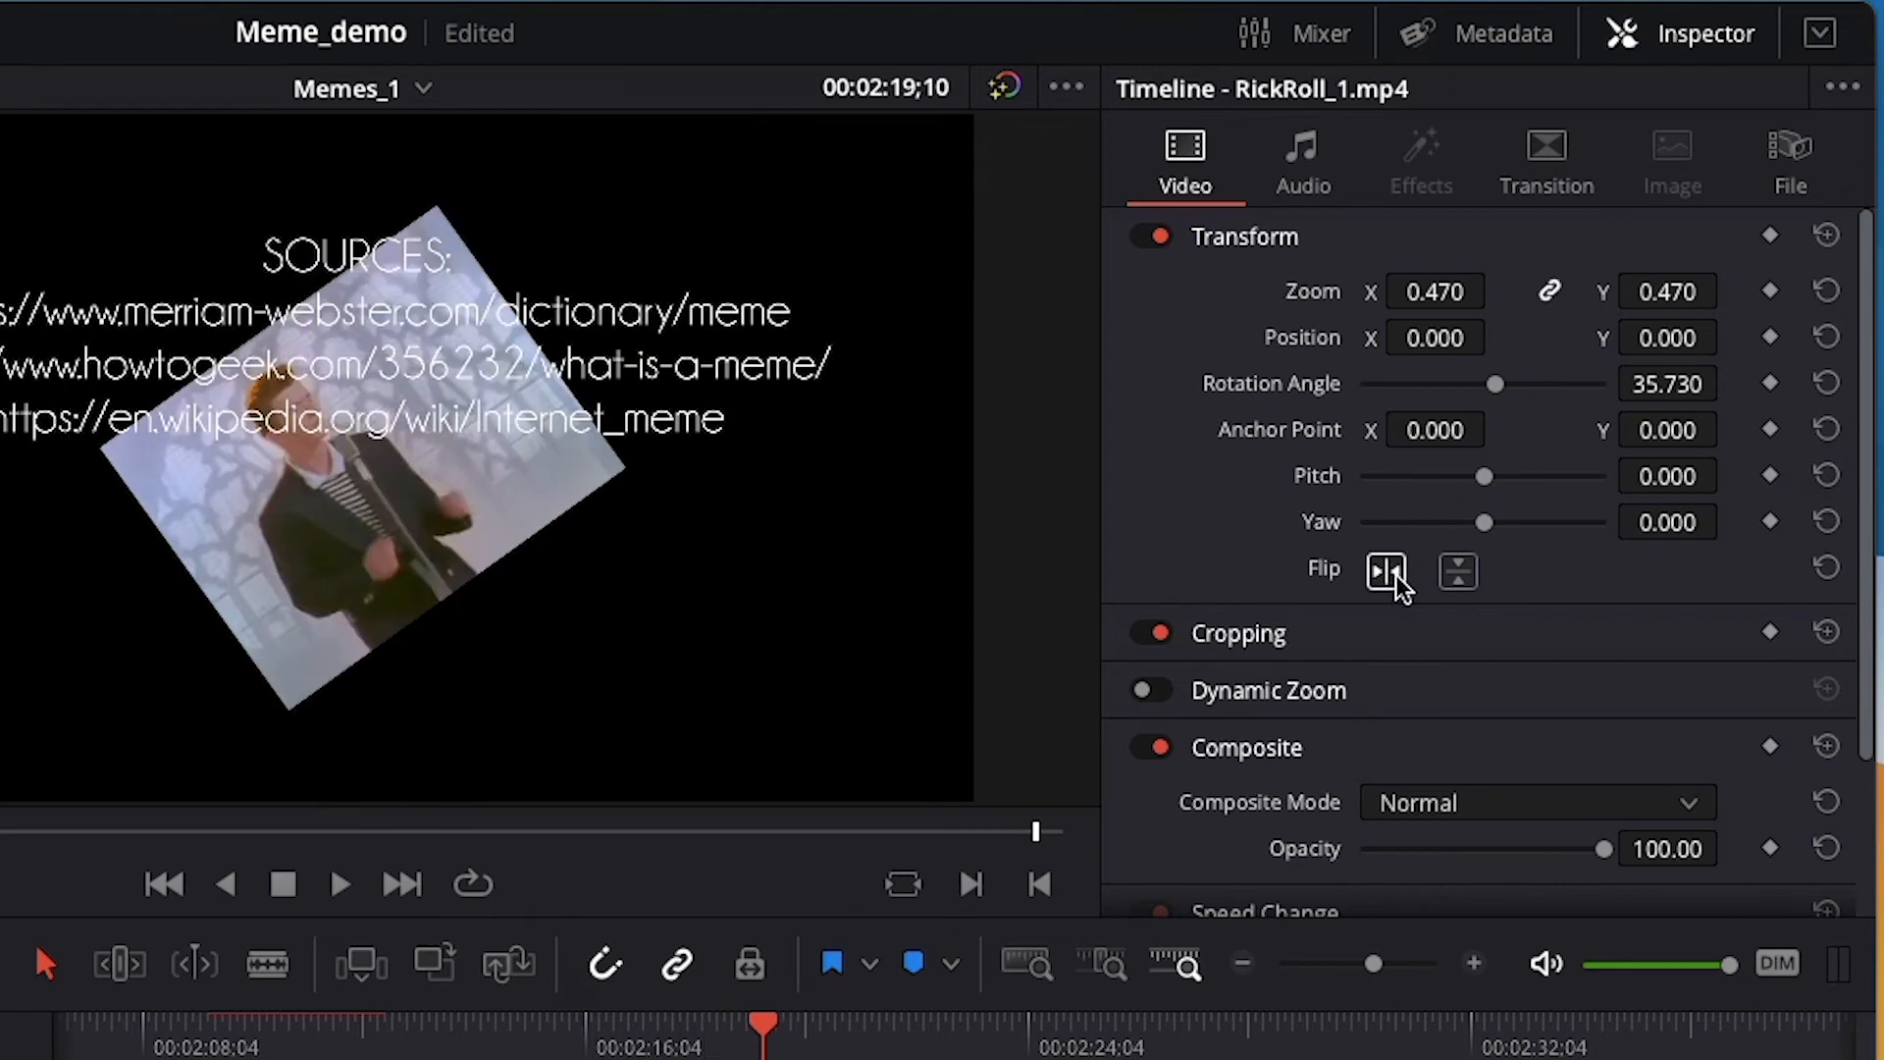
pyautogui.click(1394, 576)
pyautogui.click(1391, 577)
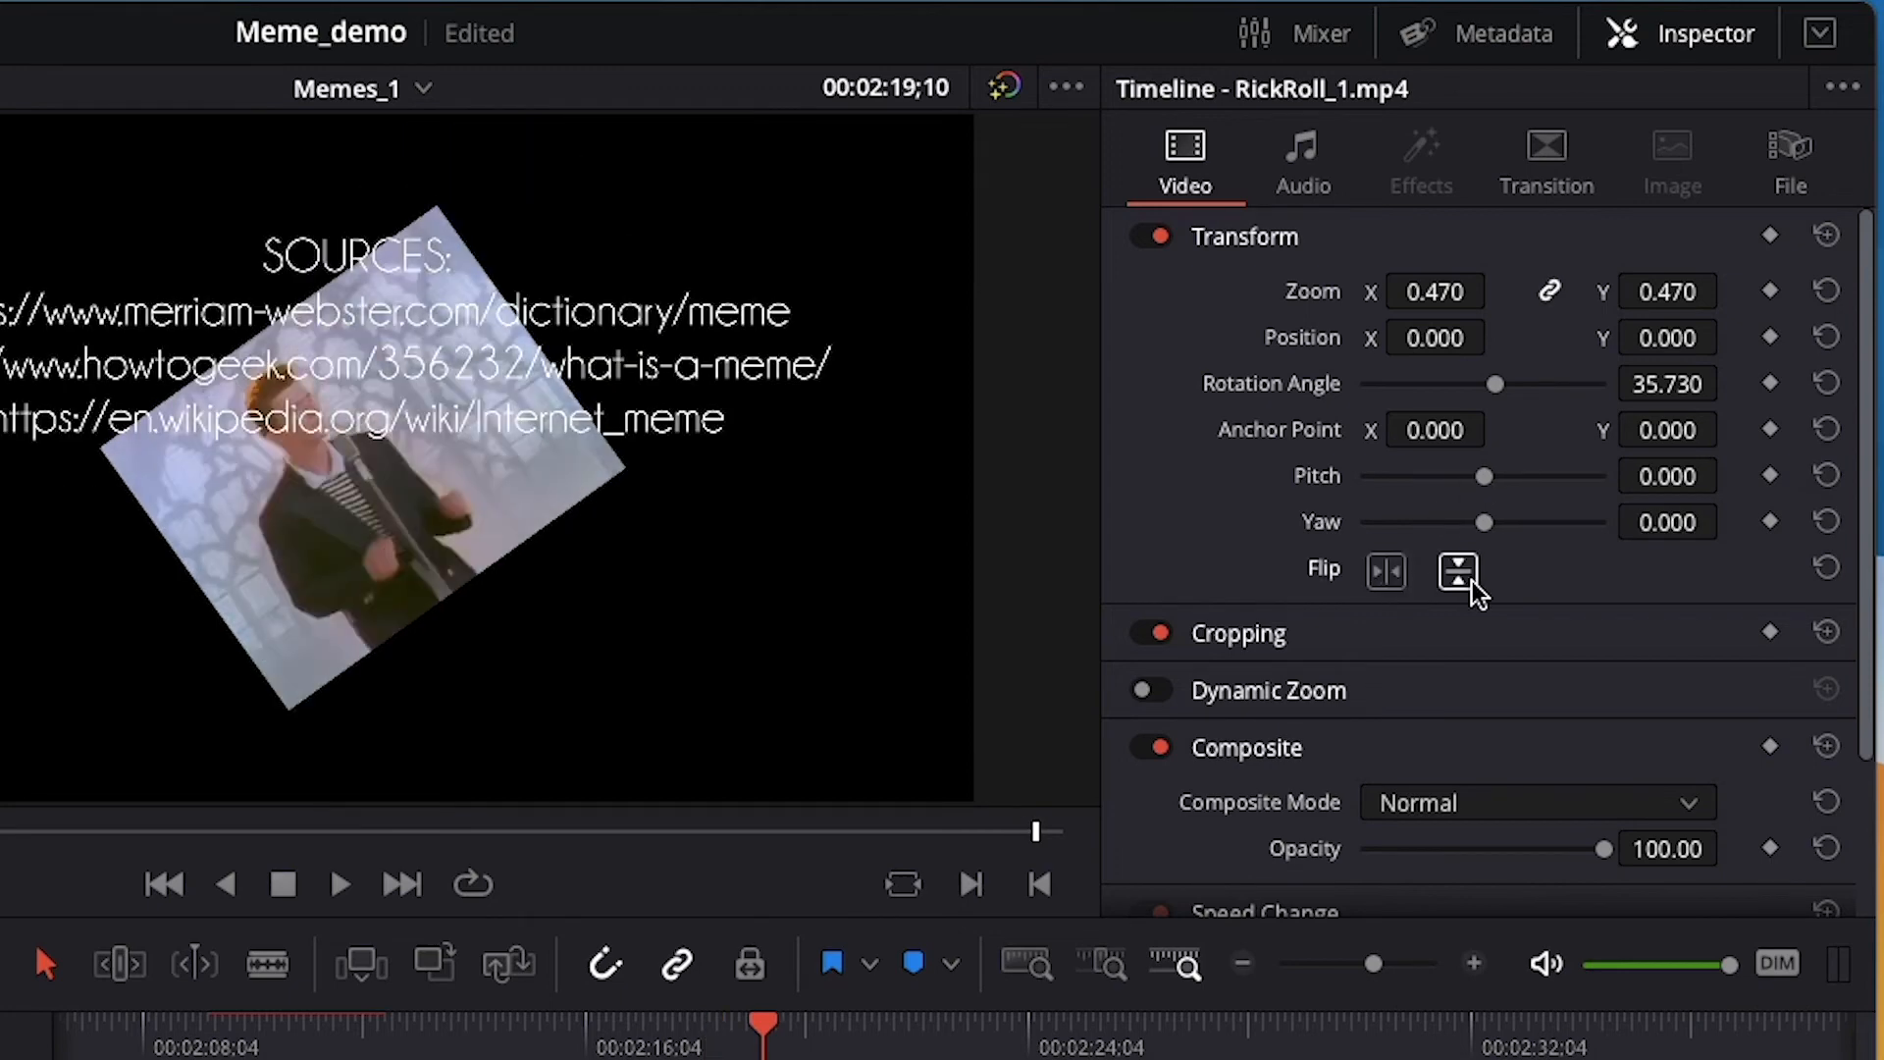
pyautogui.click(1827, 385)
pyautogui.click(1457, 574)
pyautogui.click(1457, 574)
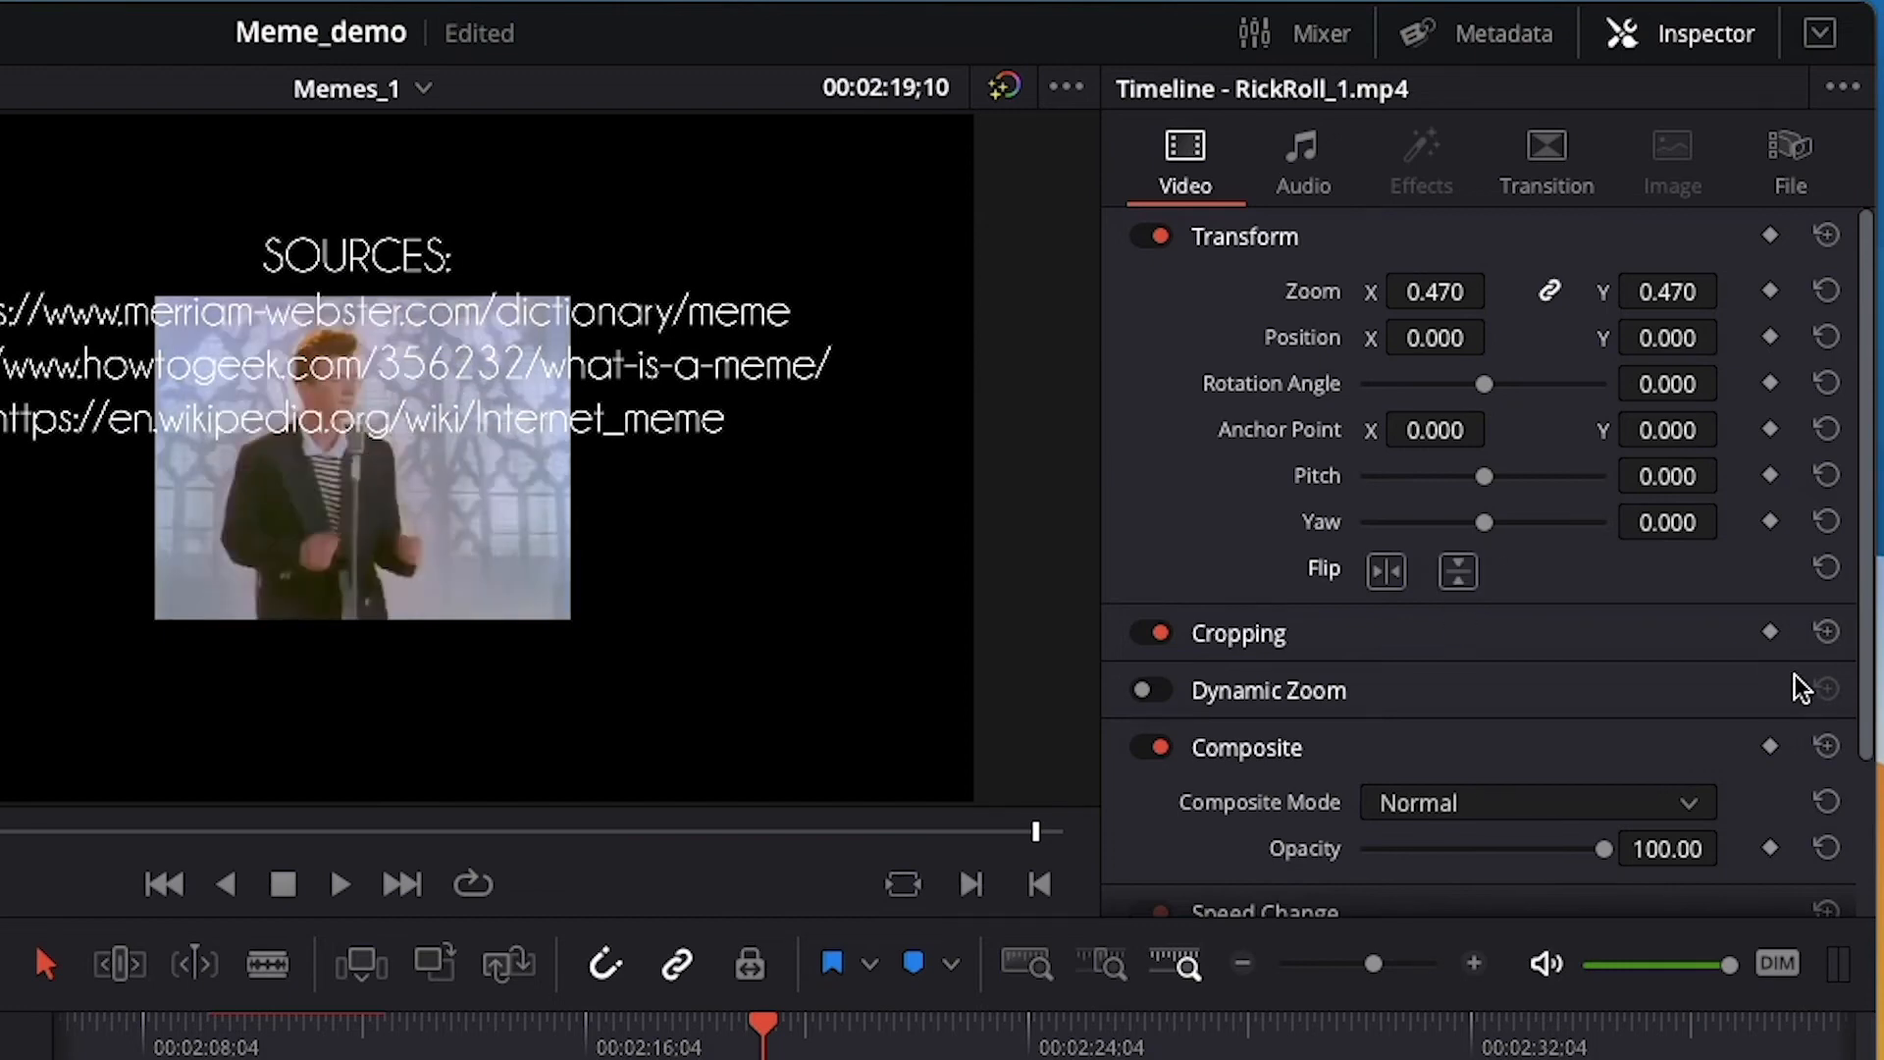
pyautogui.scroll(-1, 1862, 579)
pyautogui.press('space')
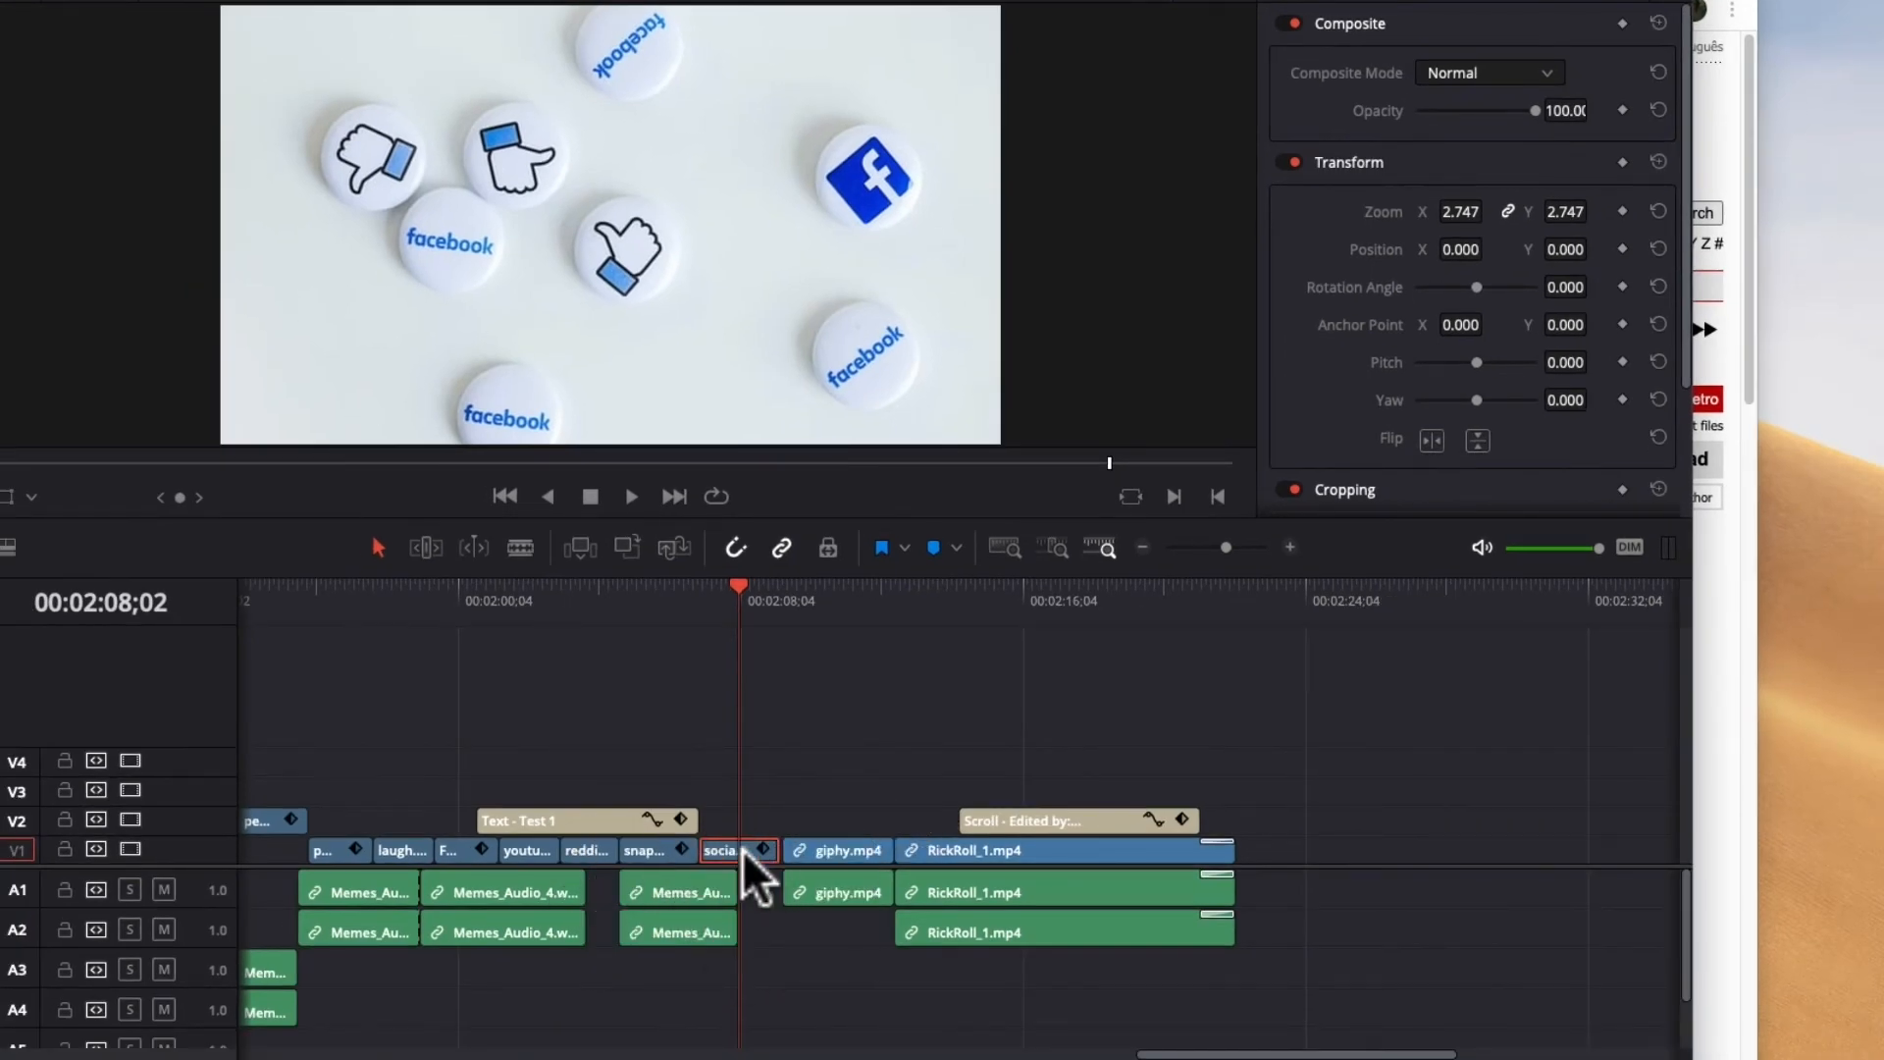
# Move the social media image clip from V1 to V2 over the start of RickRoll_1.mp4 and try its opacity, restoring it to 100.
pyautogui.moveTo(742, 850); pyautogui.dragTo(899, 813)
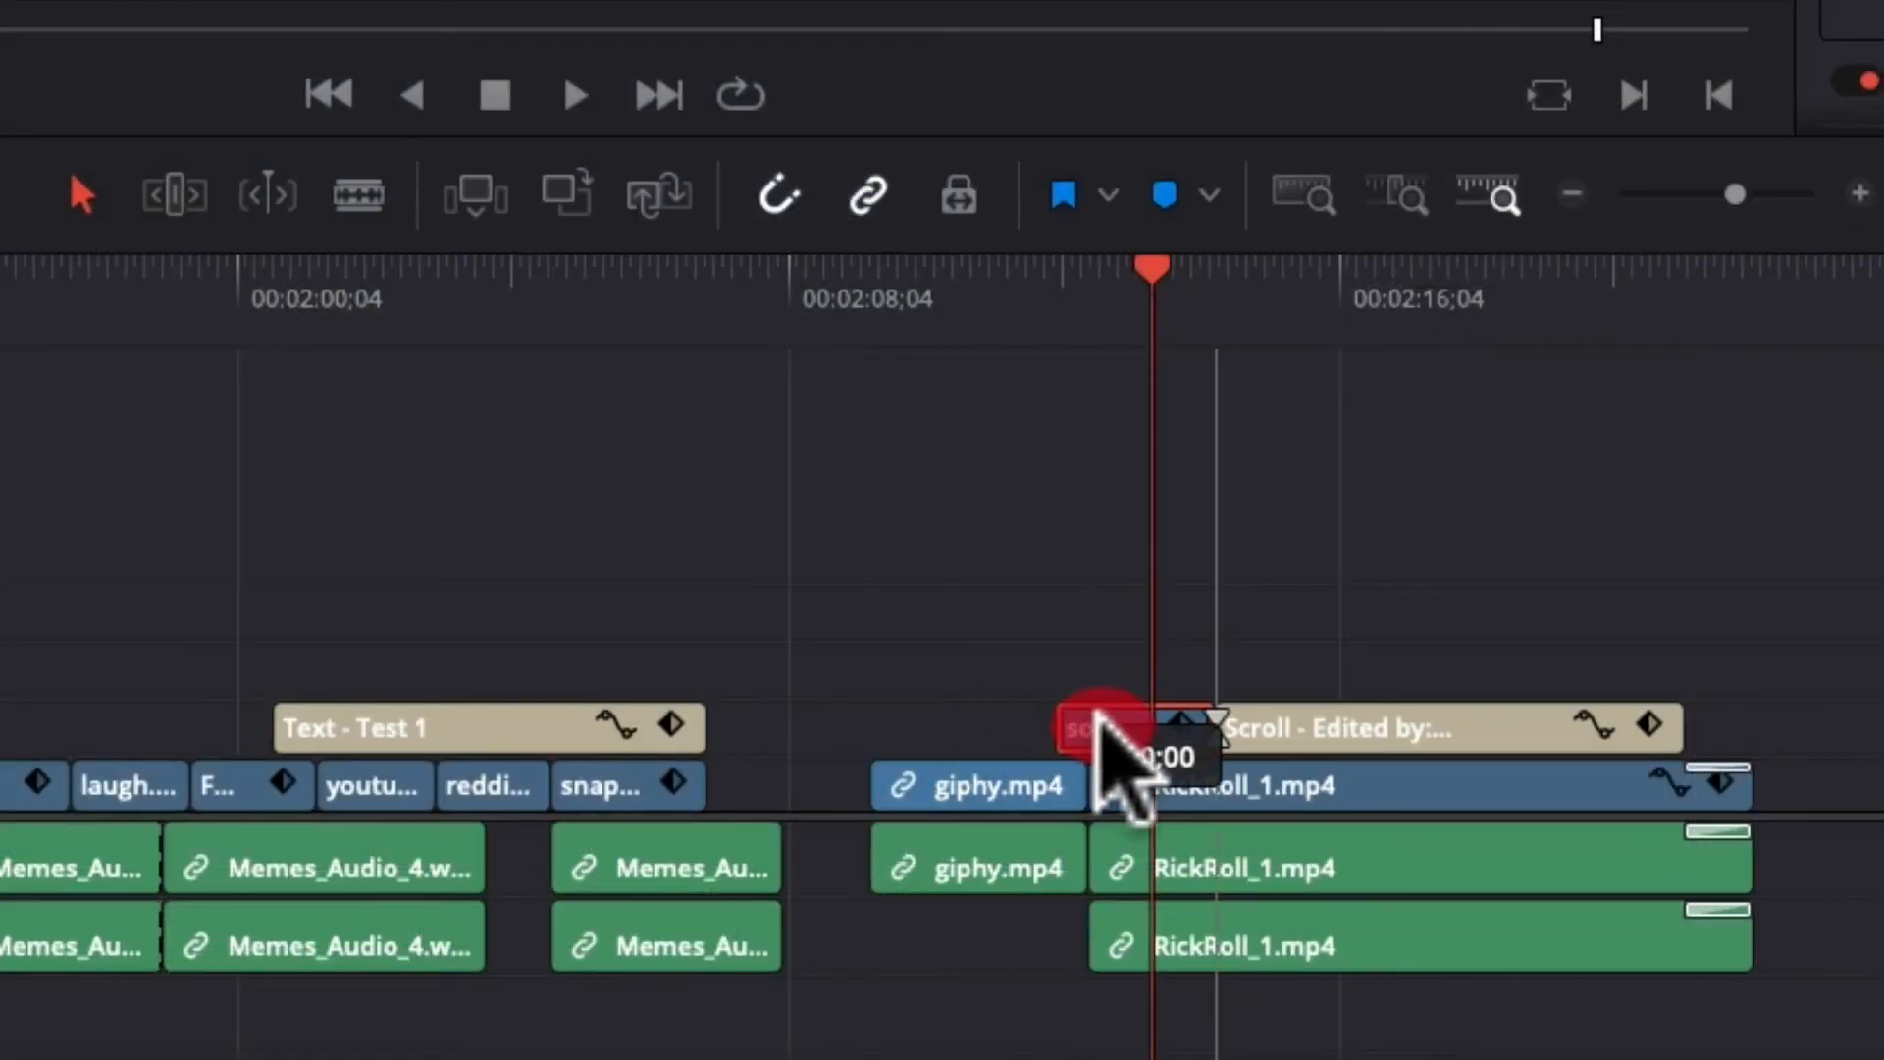
pyautogui.moveTo(1100, 716); pyautogui.dragTo(1104, 721)
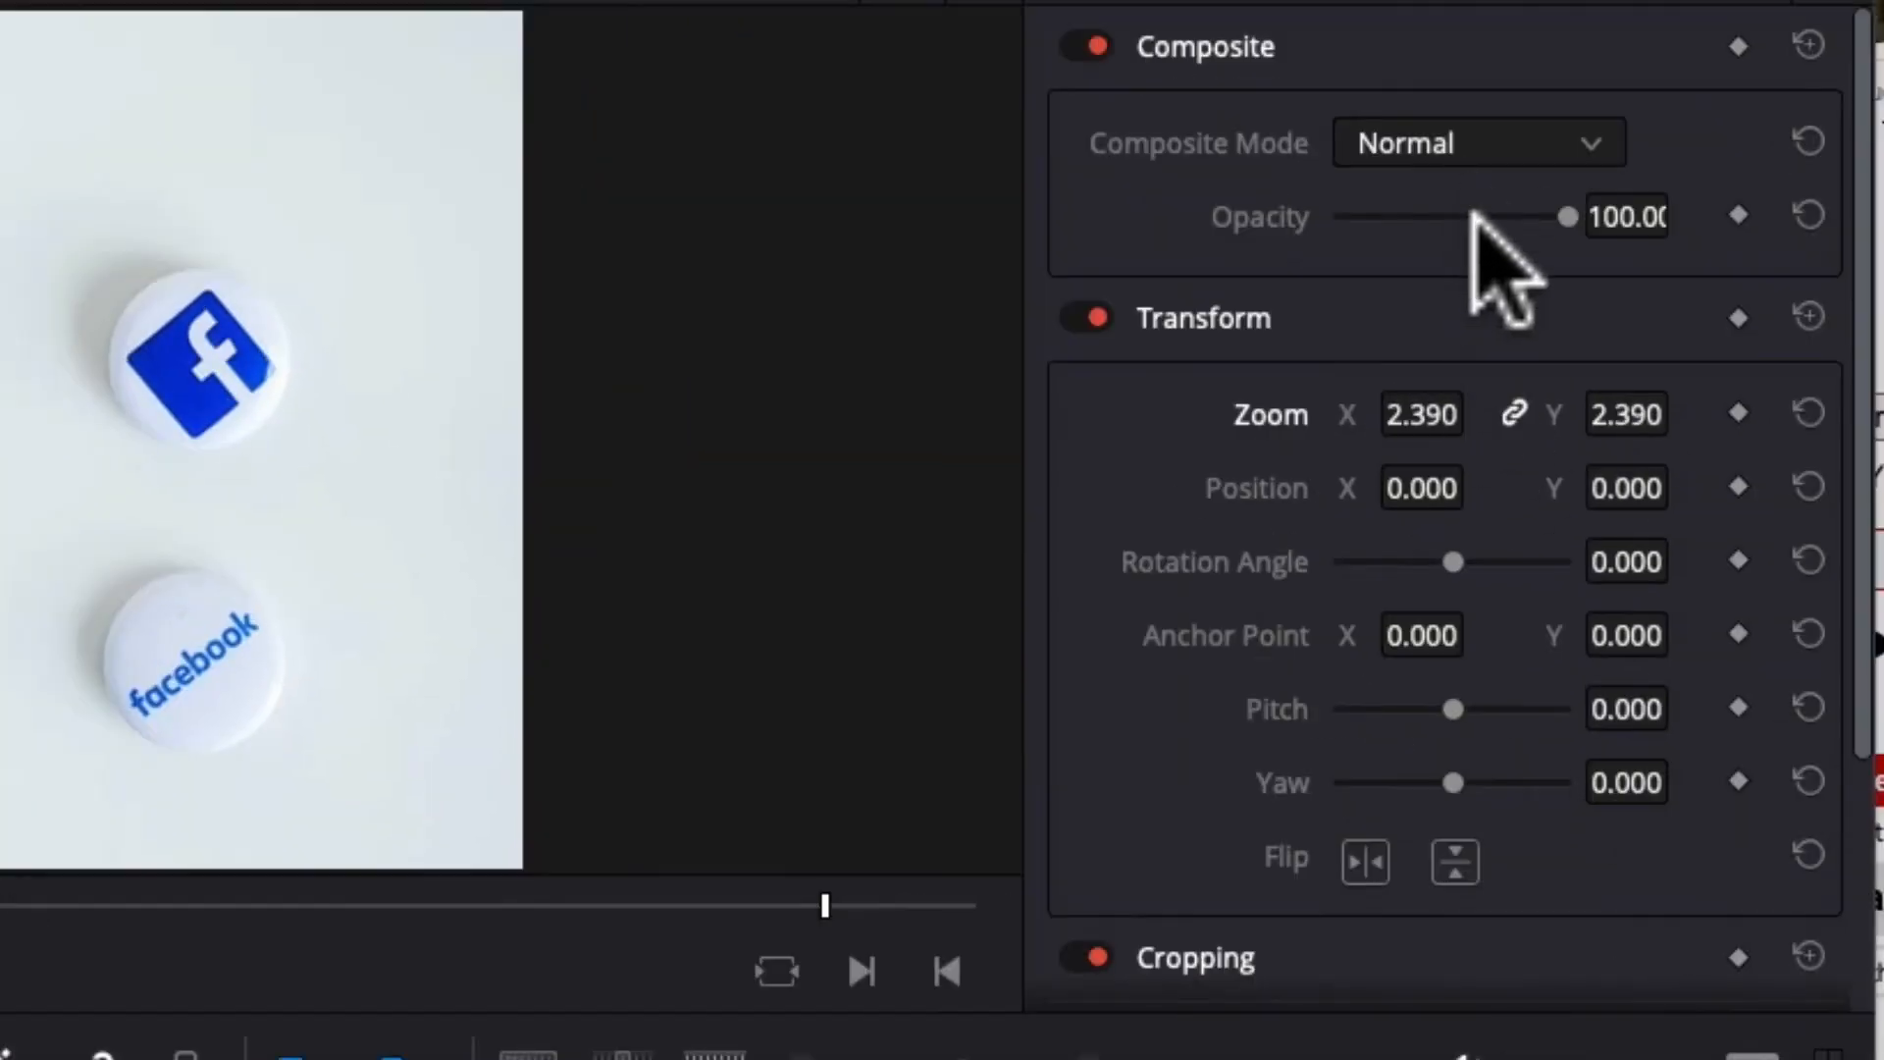
pyautogui.moveTo(1472, 217)
pyautogui.mouseDown()
pyautogui.moveTo(1374, 218)
pyautogui.moveTo(1491, 214)
pyautogui.mouseUp()
pyautogui.moveTo(1639, 260); pyautogui.dragTo(1787, 303)
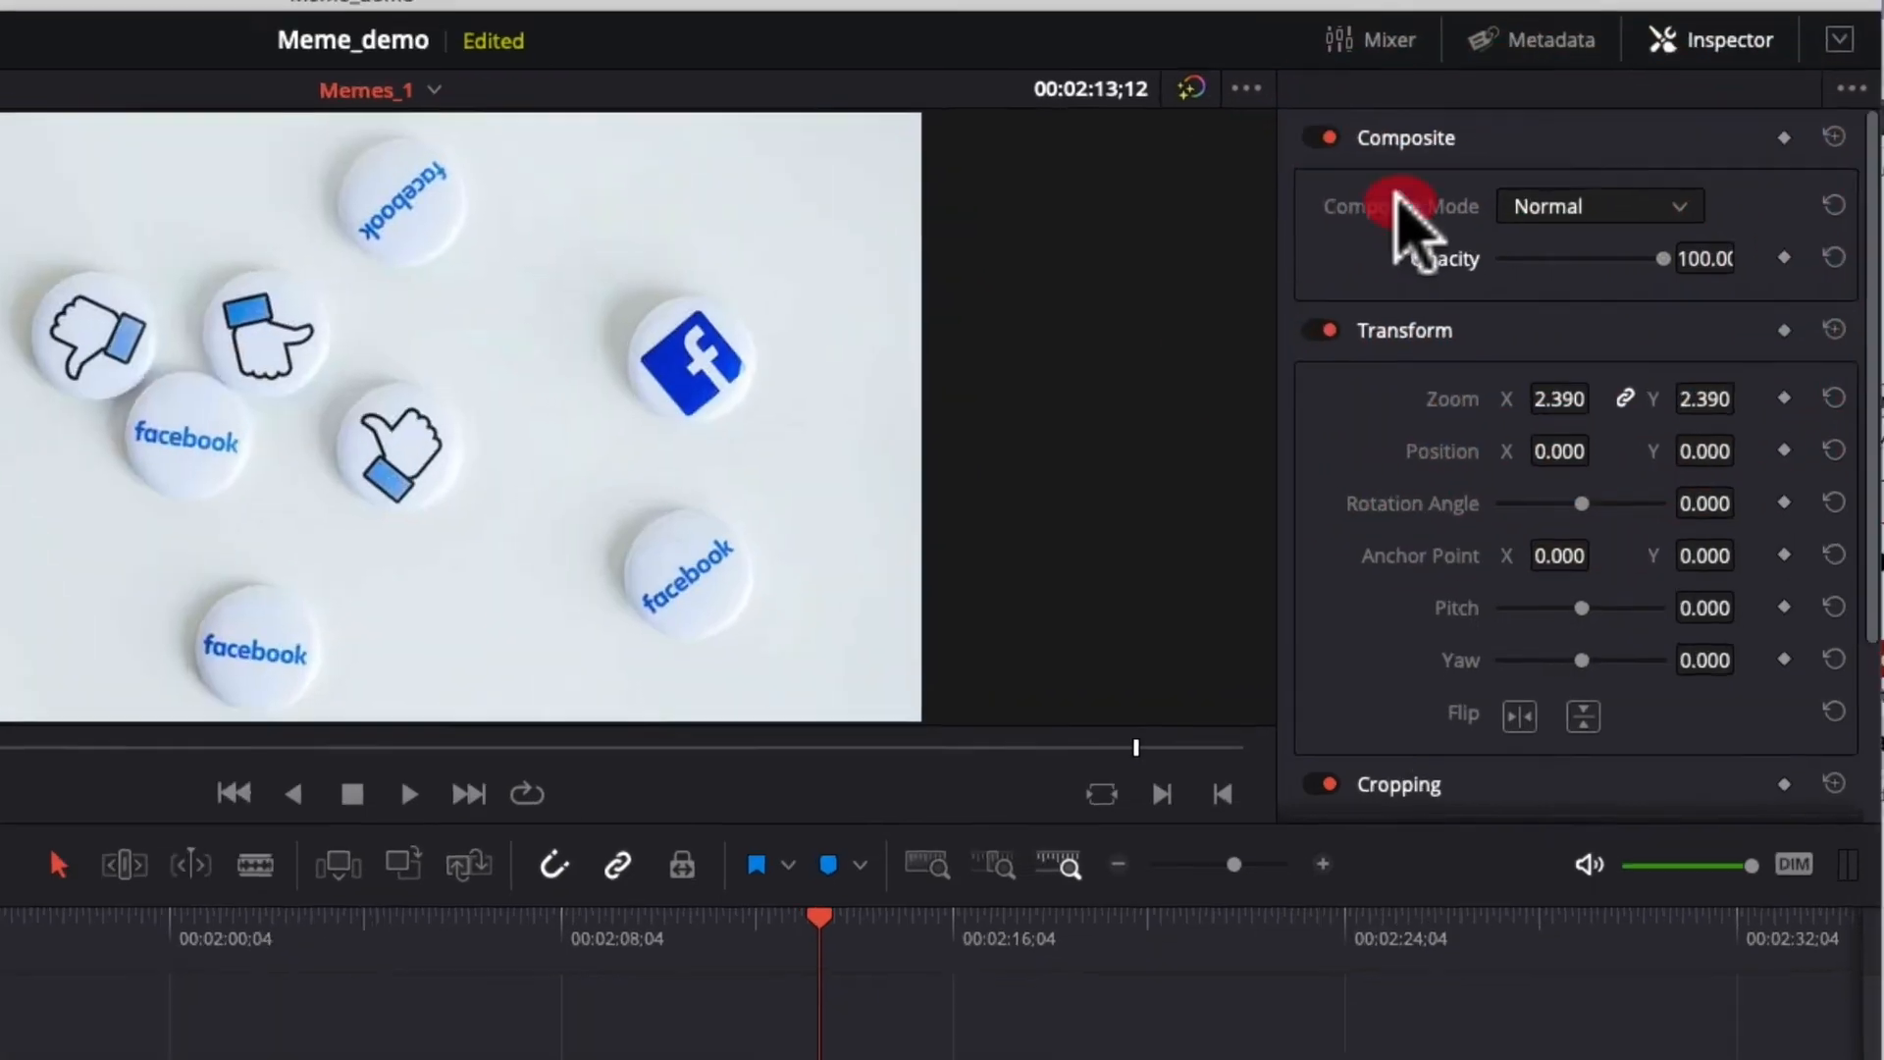
# Try the Subtract, Multiply and Difference composite modes on the social media image clip.
pyautogui.click(1674, 207)
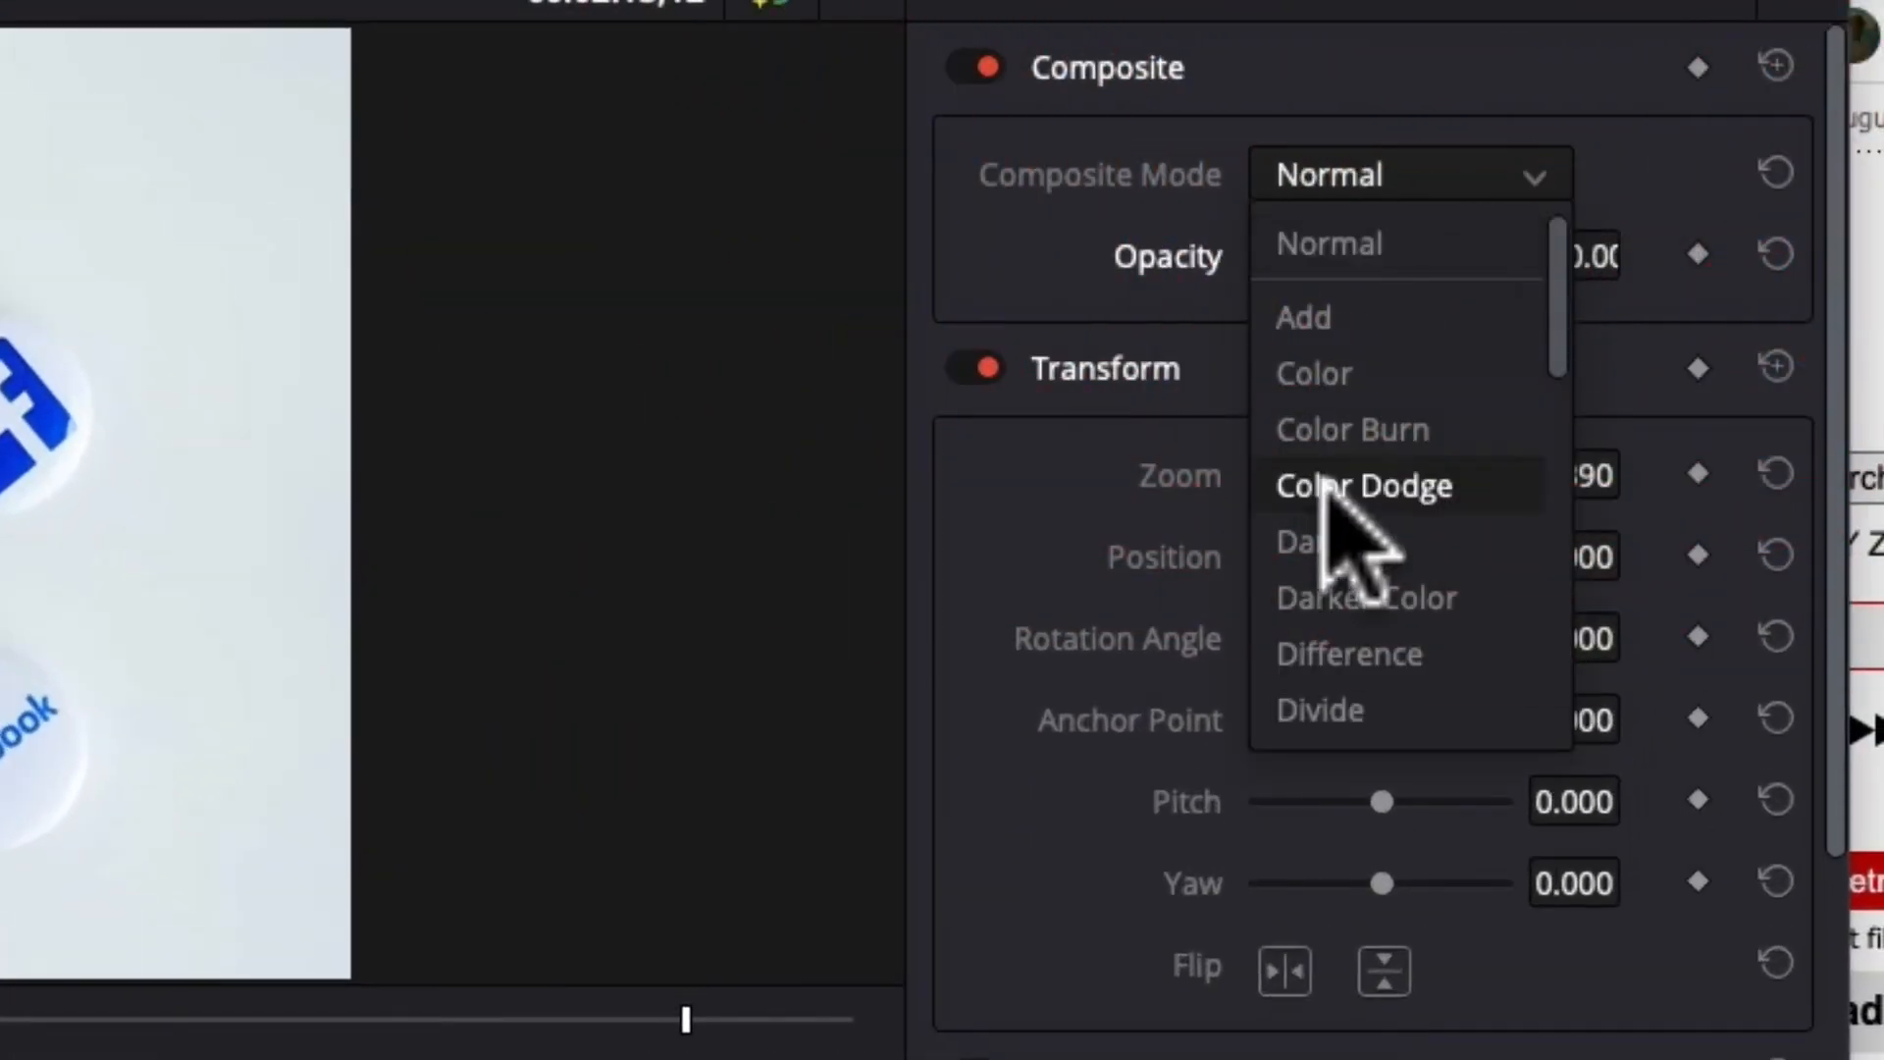
pyautogui.scroll(-6, 1323, 481)
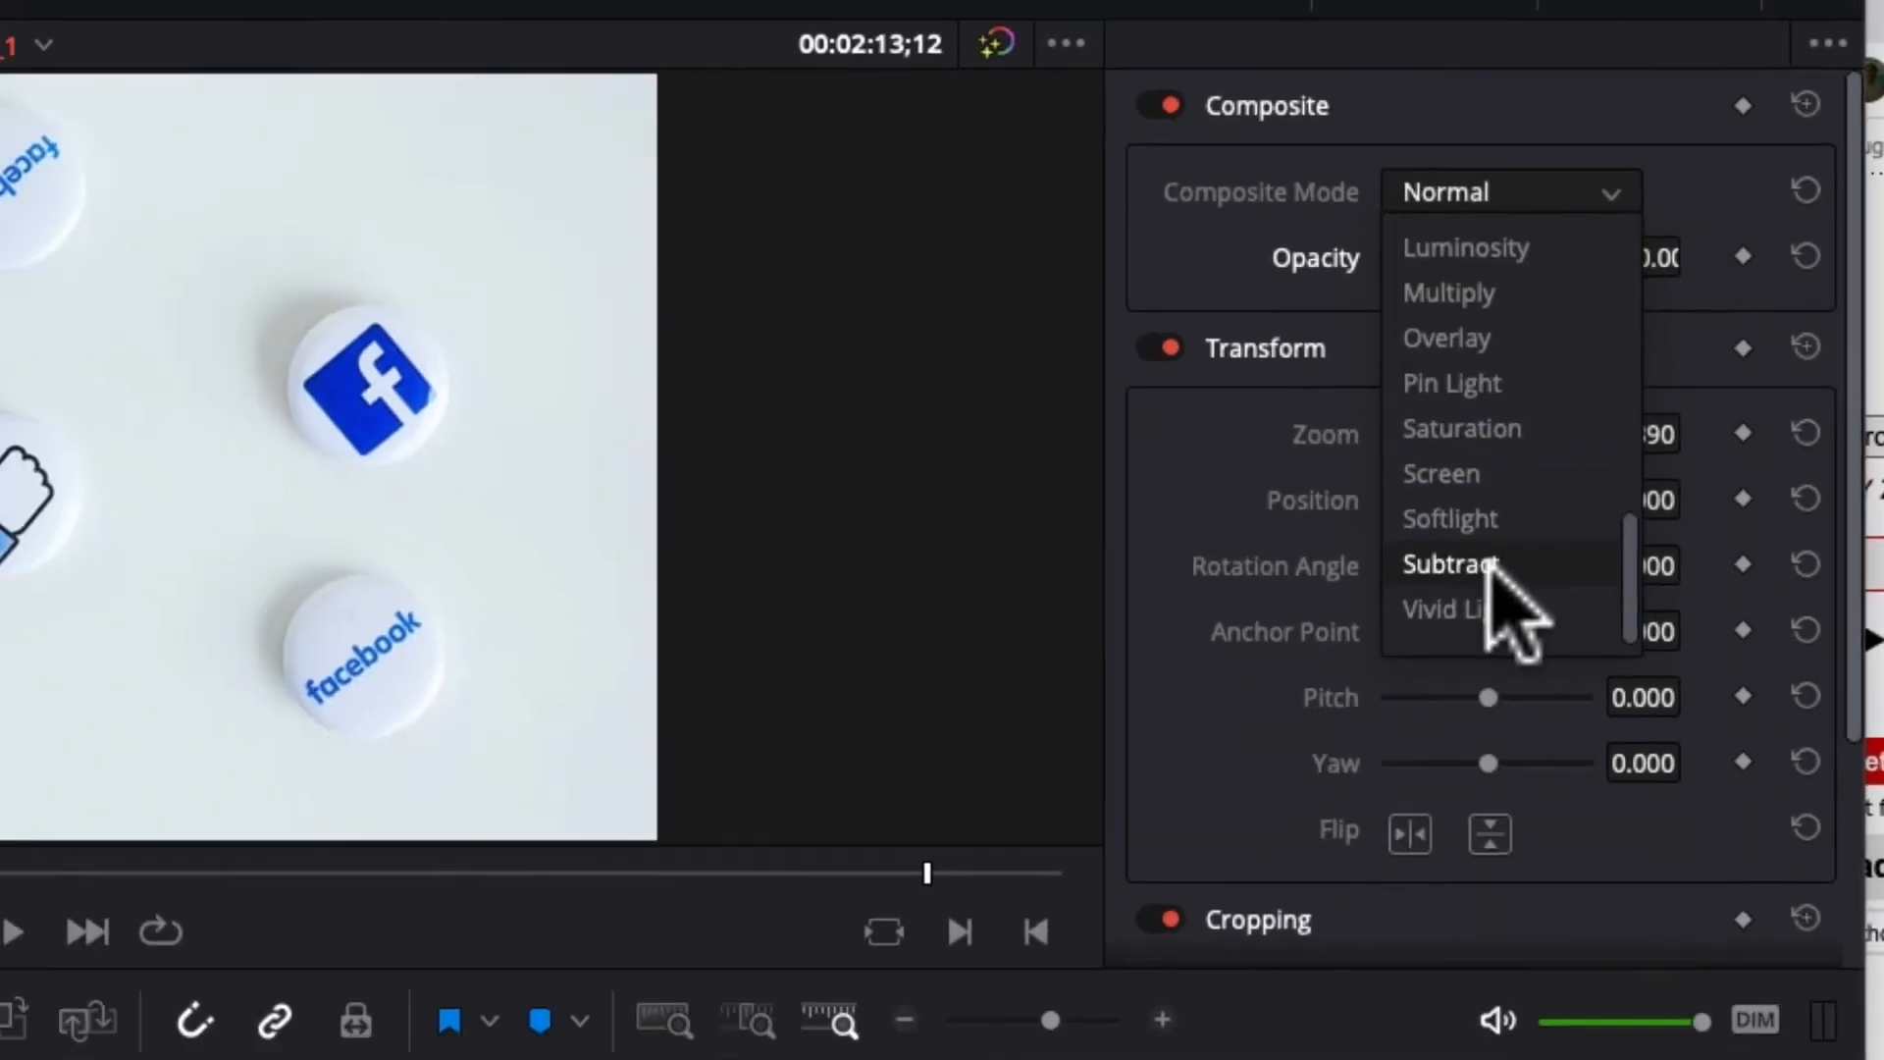
pyautogui.click(1345, 636)
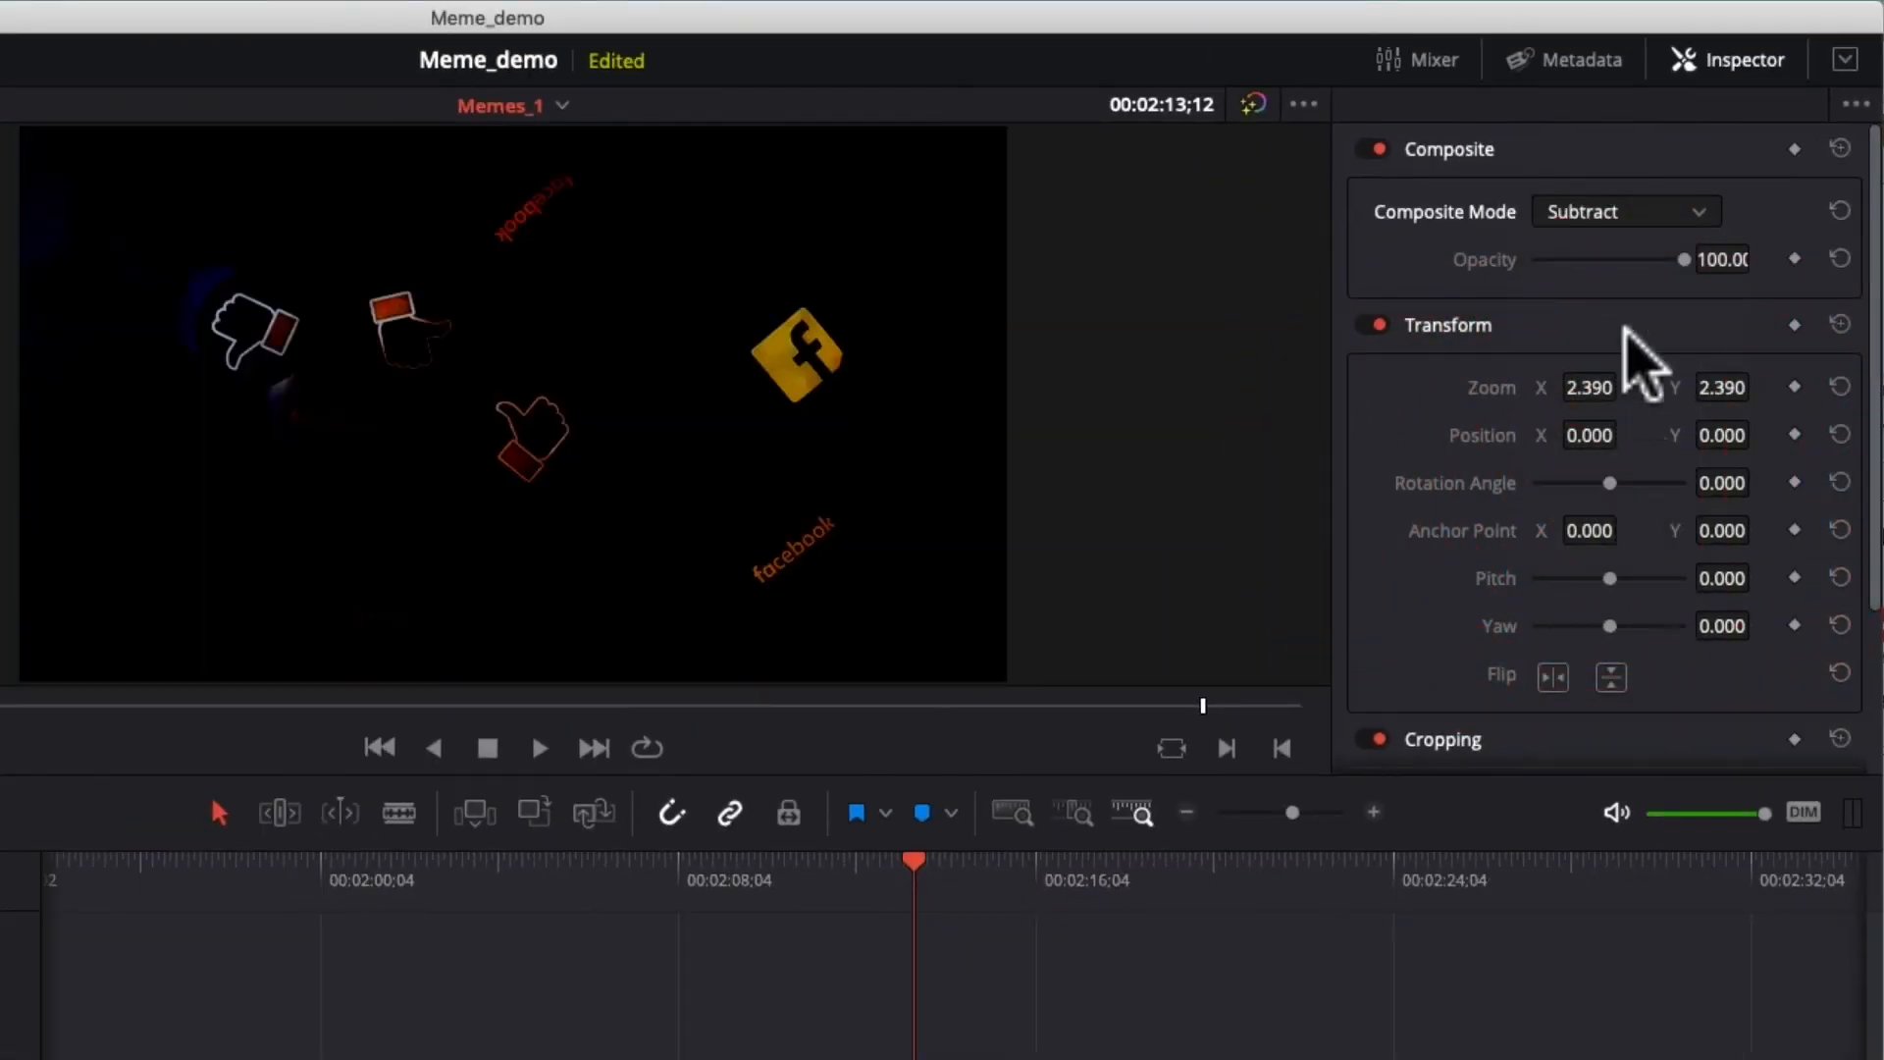
pyautogui.click(1649, 211)
pyautogui.click(1634, 255)
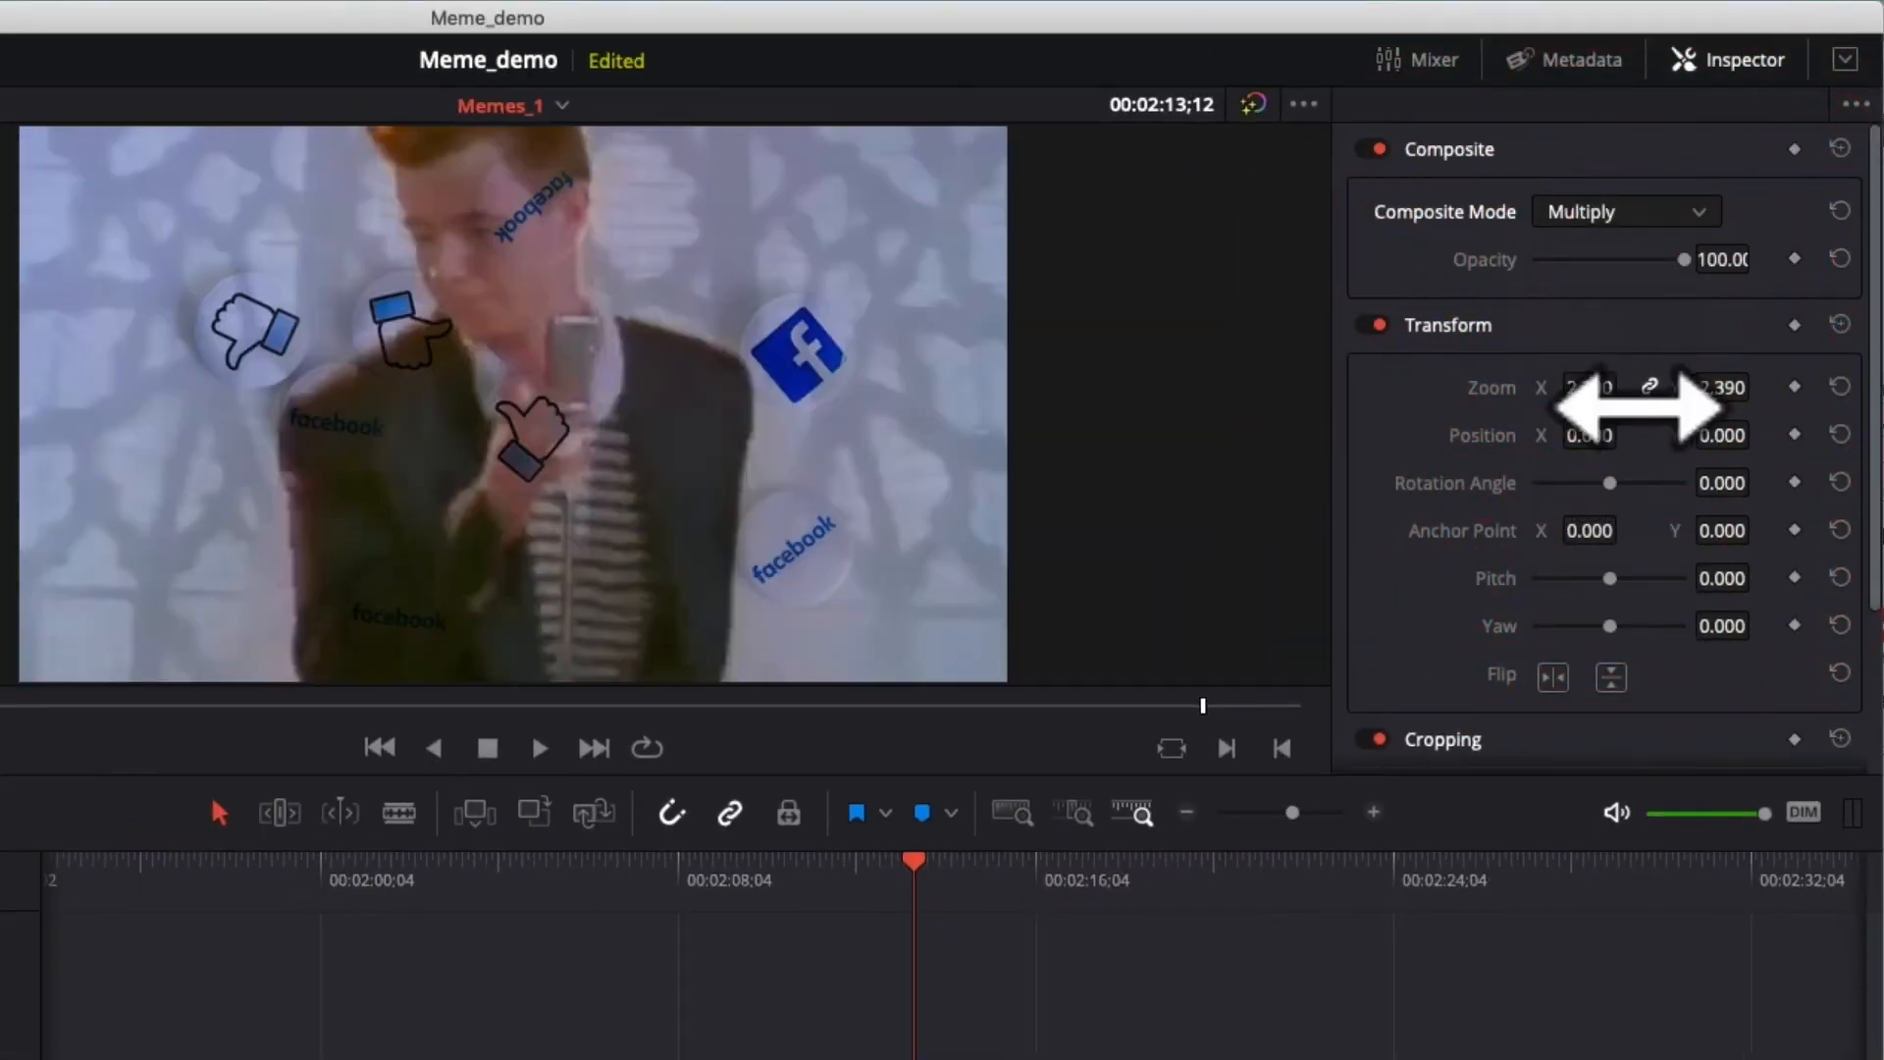
pyautogui.click(1649, 211)
pyautogui.scroll(5, 1600, 408)
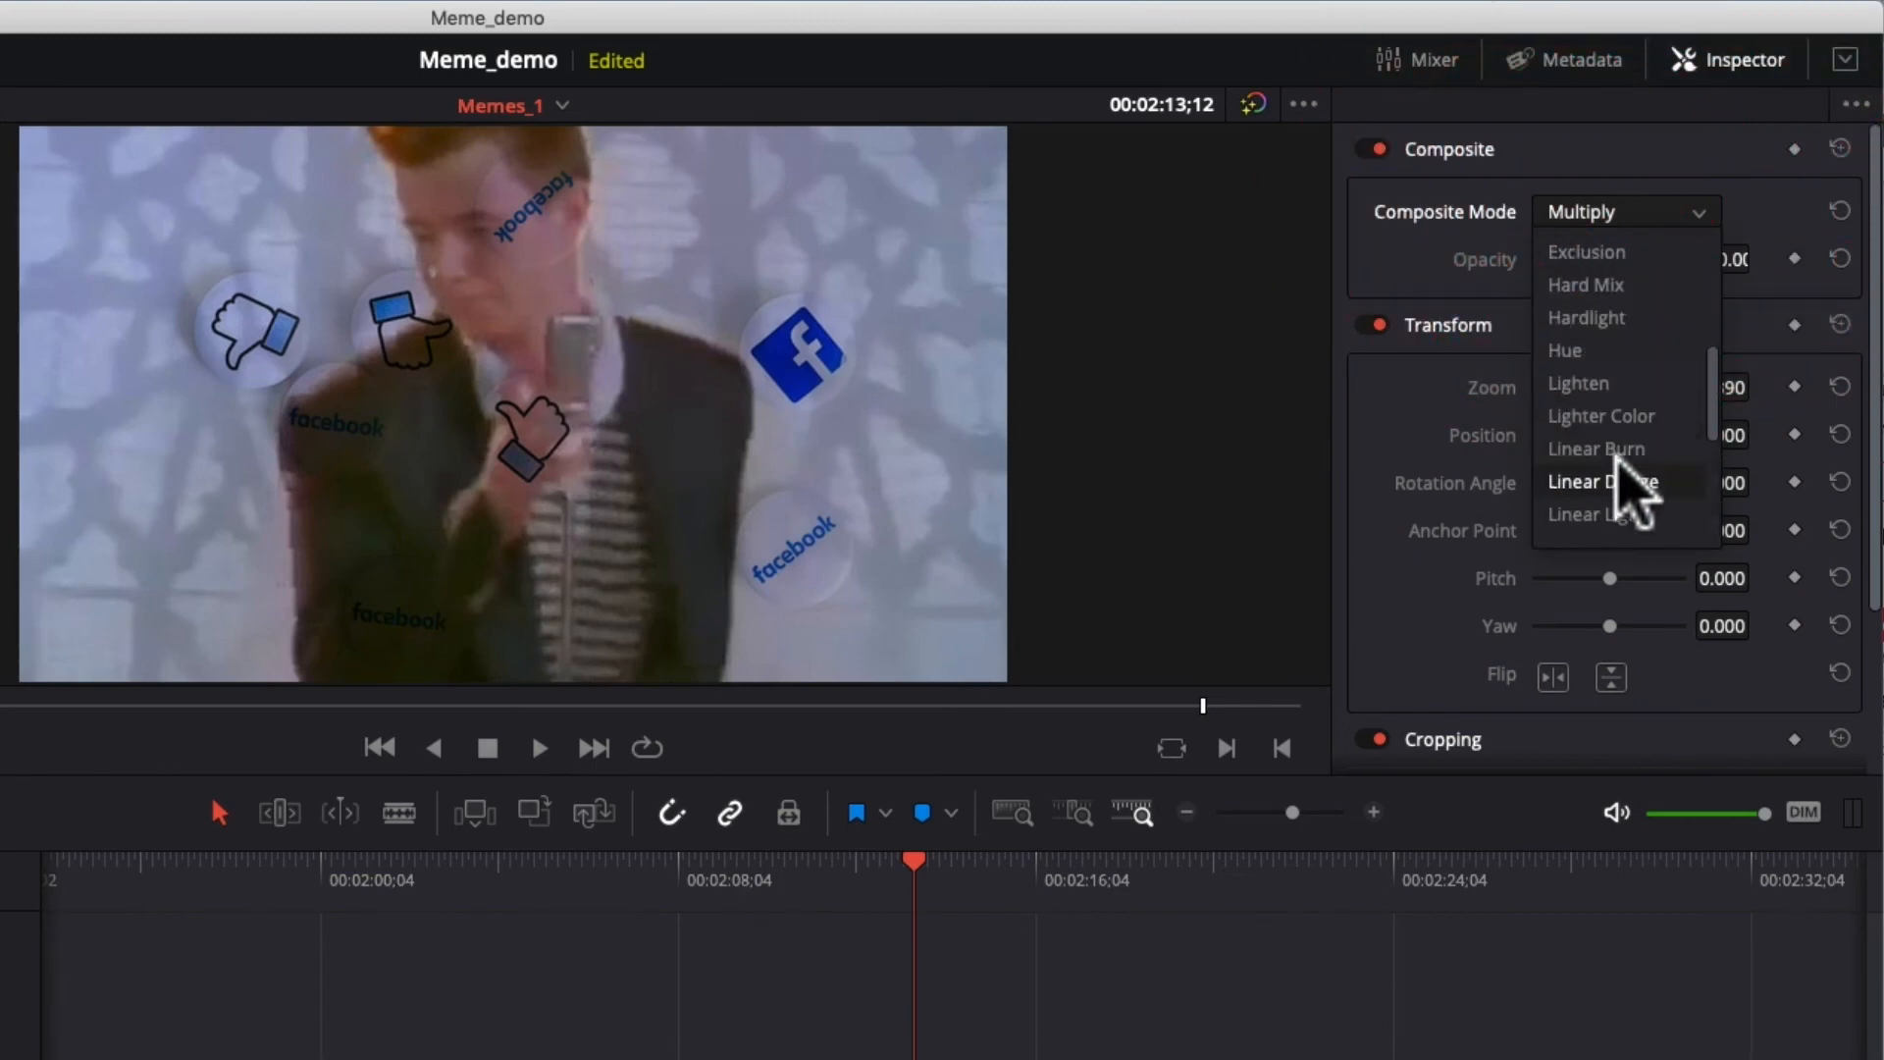
pyautogui.click(1622, 383)
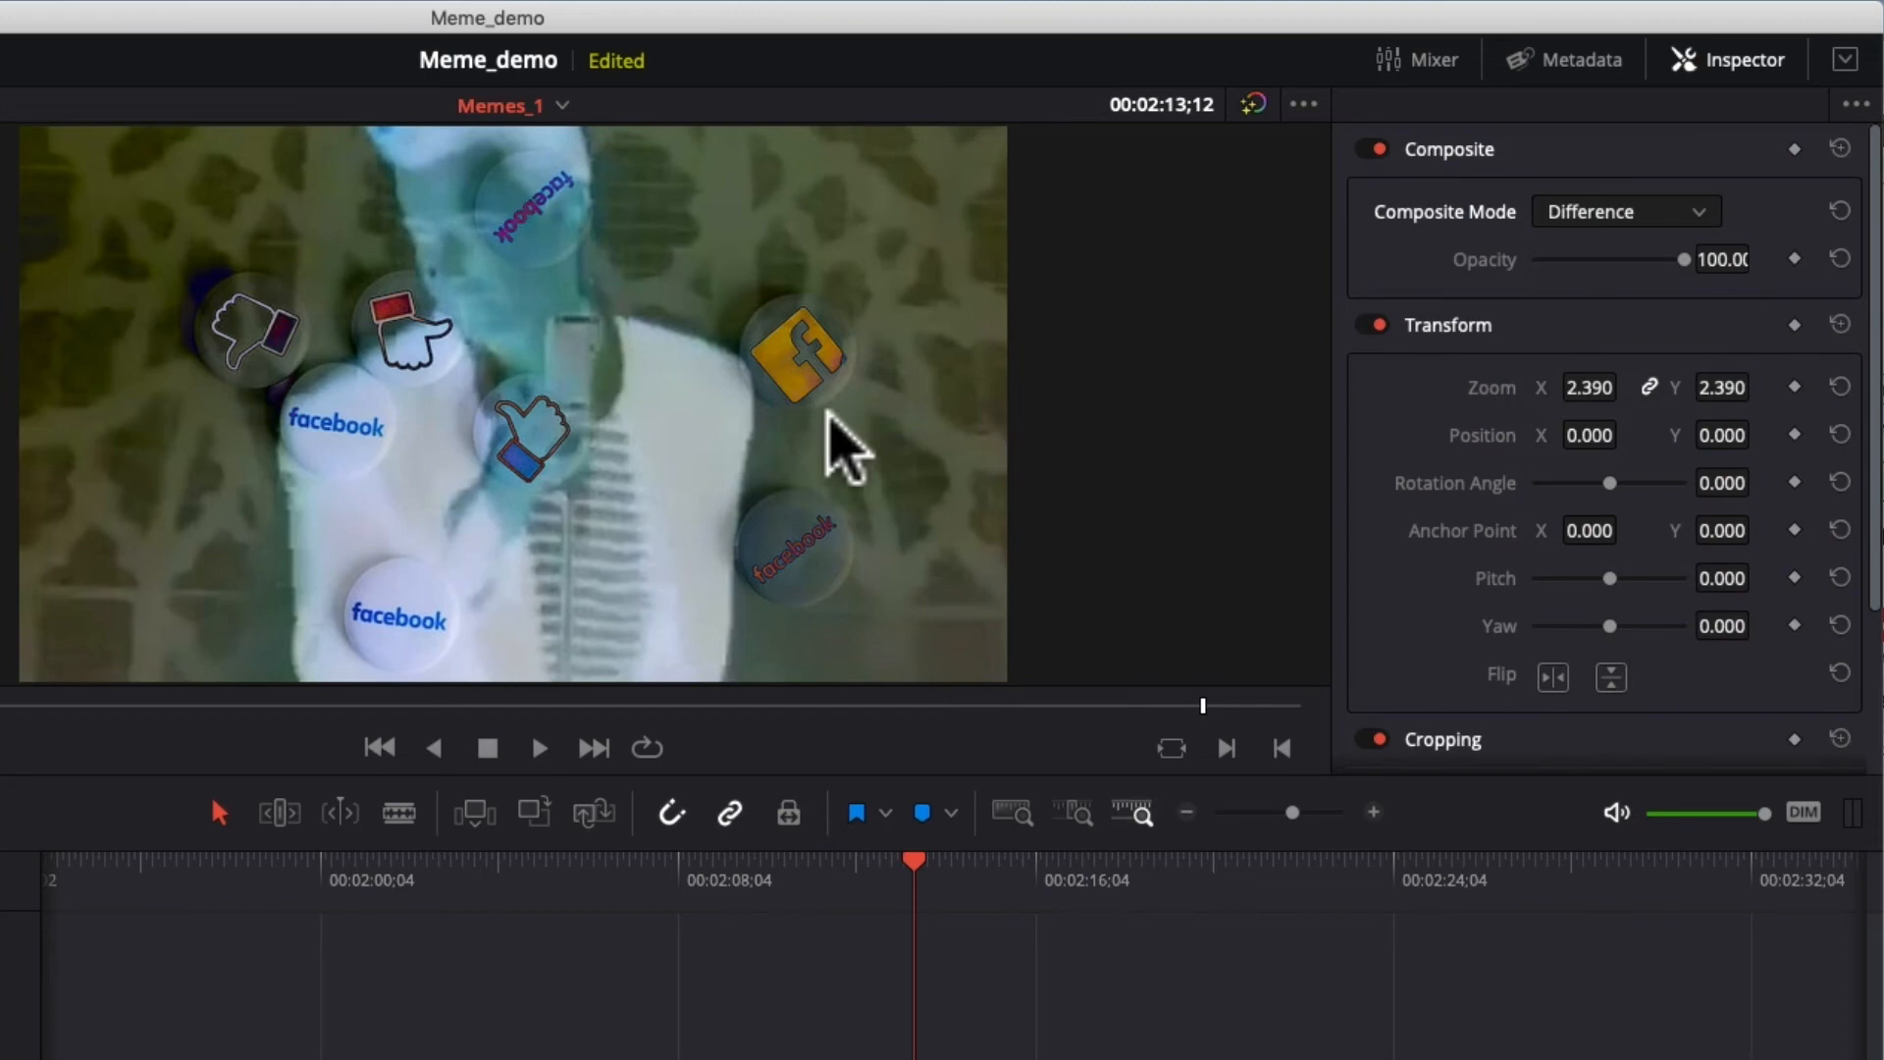
# Try the Exclusion and Screen composite modes on the social media image clip.
pyautogui.click(1610, 213)
pyautogui.scroll(3, 1594, 324)
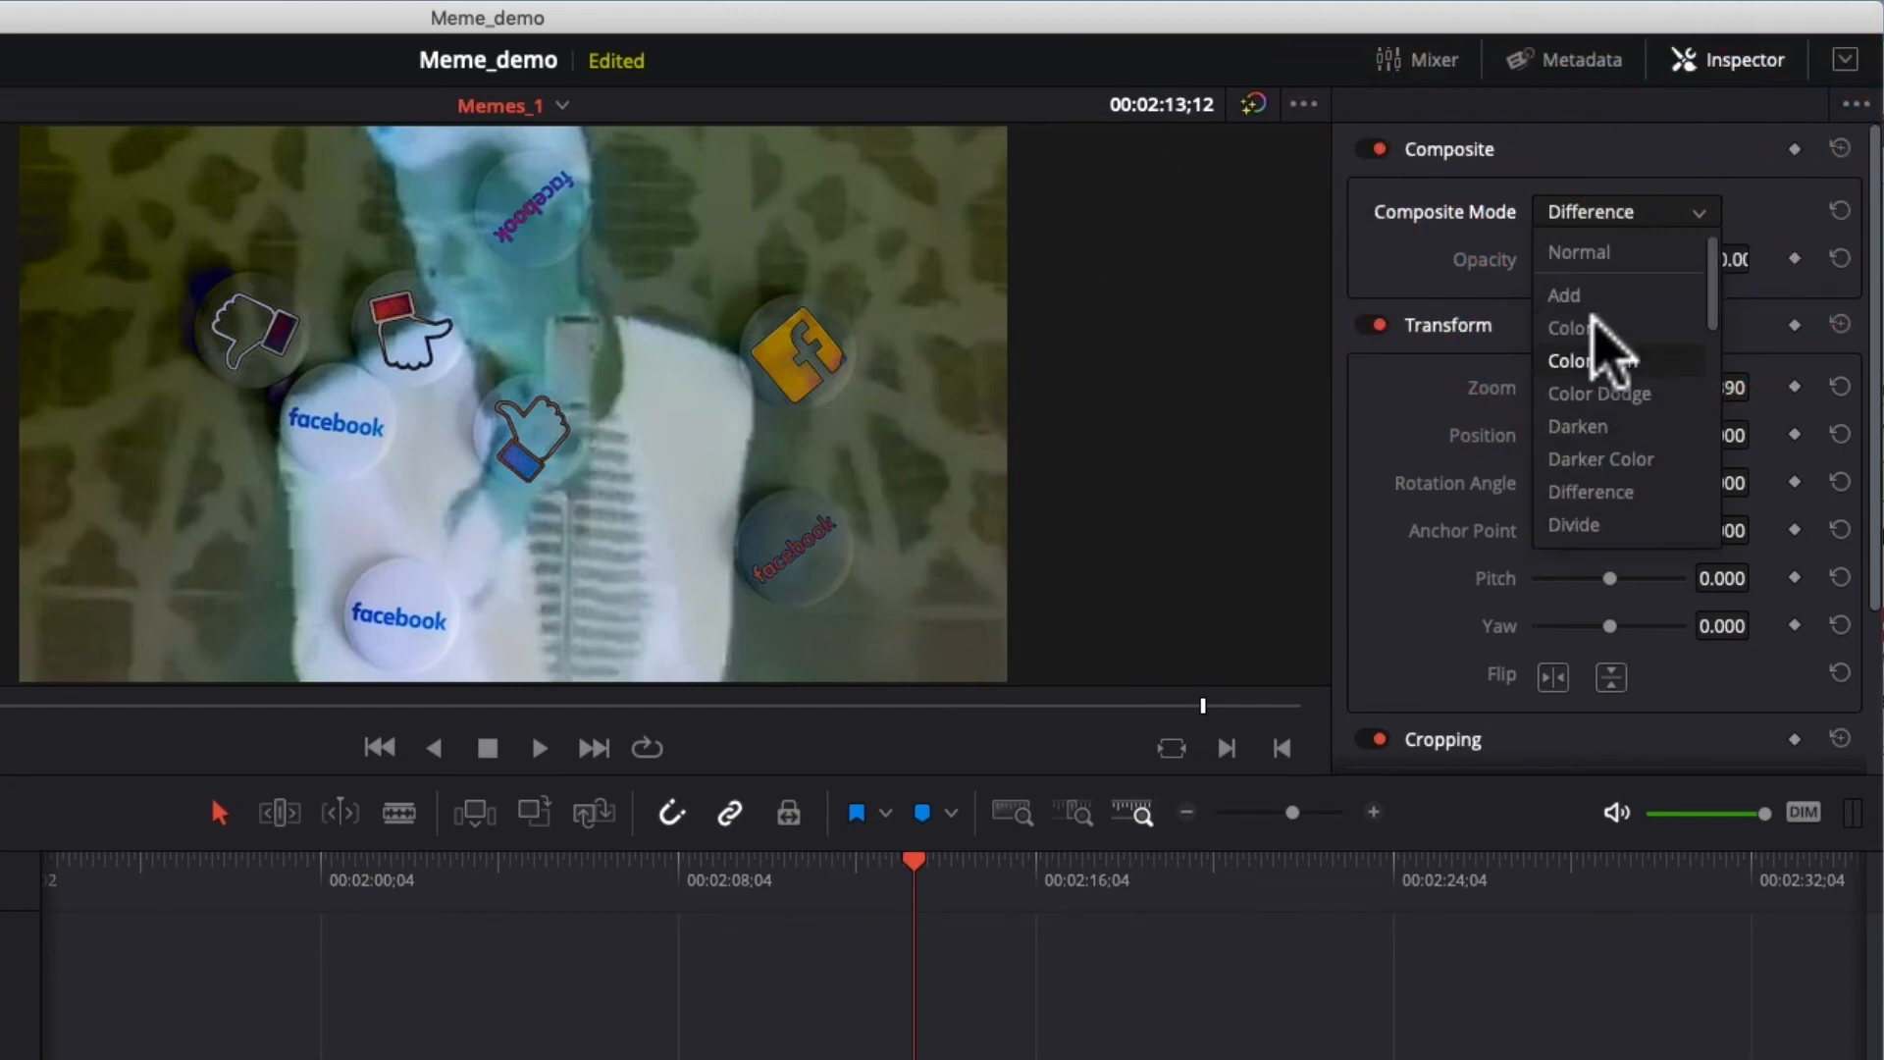
pyautogui.scroll(-3, 1604, 363)
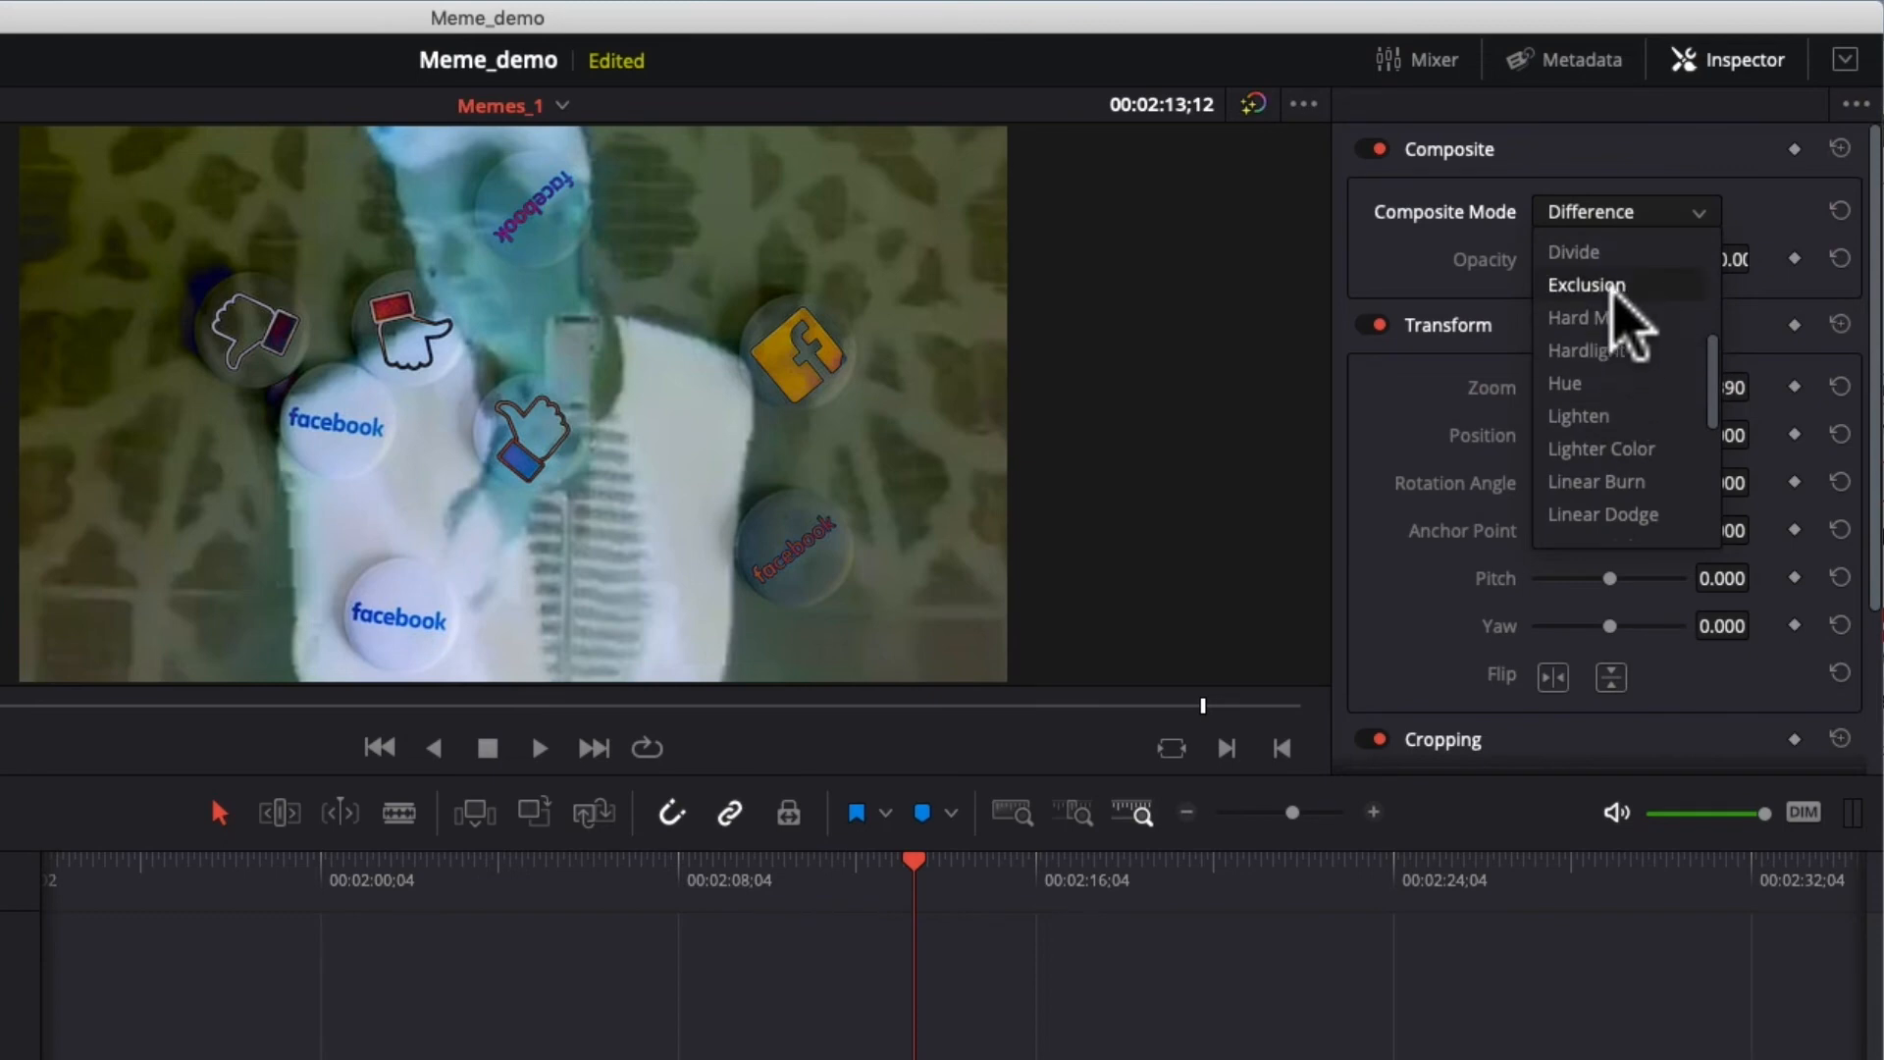
pyautogui.click(1609, 285)
pyautogui.click(1629, 230)
pyautogui.scroll(-2, 1621, 407)
pyautogui.click(1615, 415)
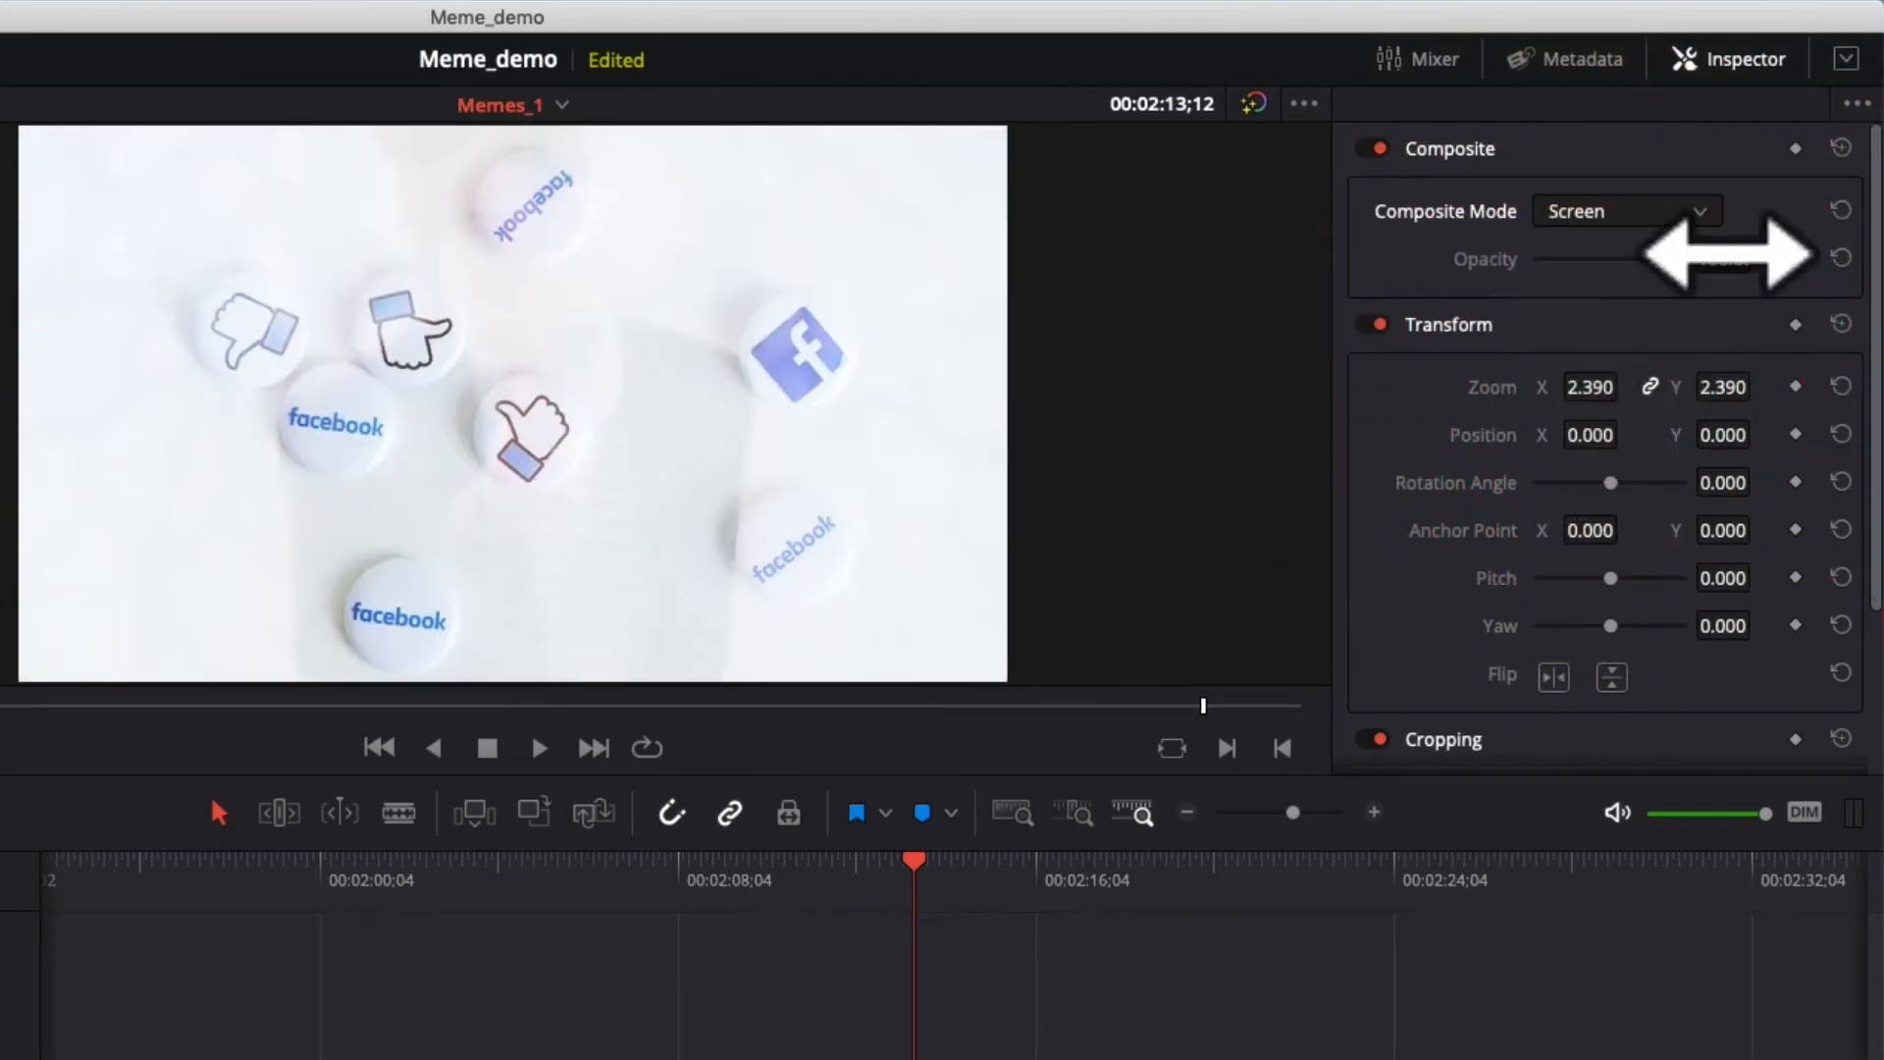
# Look through the remaining composite modes and set the image clip back to Normal.
pyautogui.click(1676, 212)
pyautogui.scroll(5, 1639, 515)
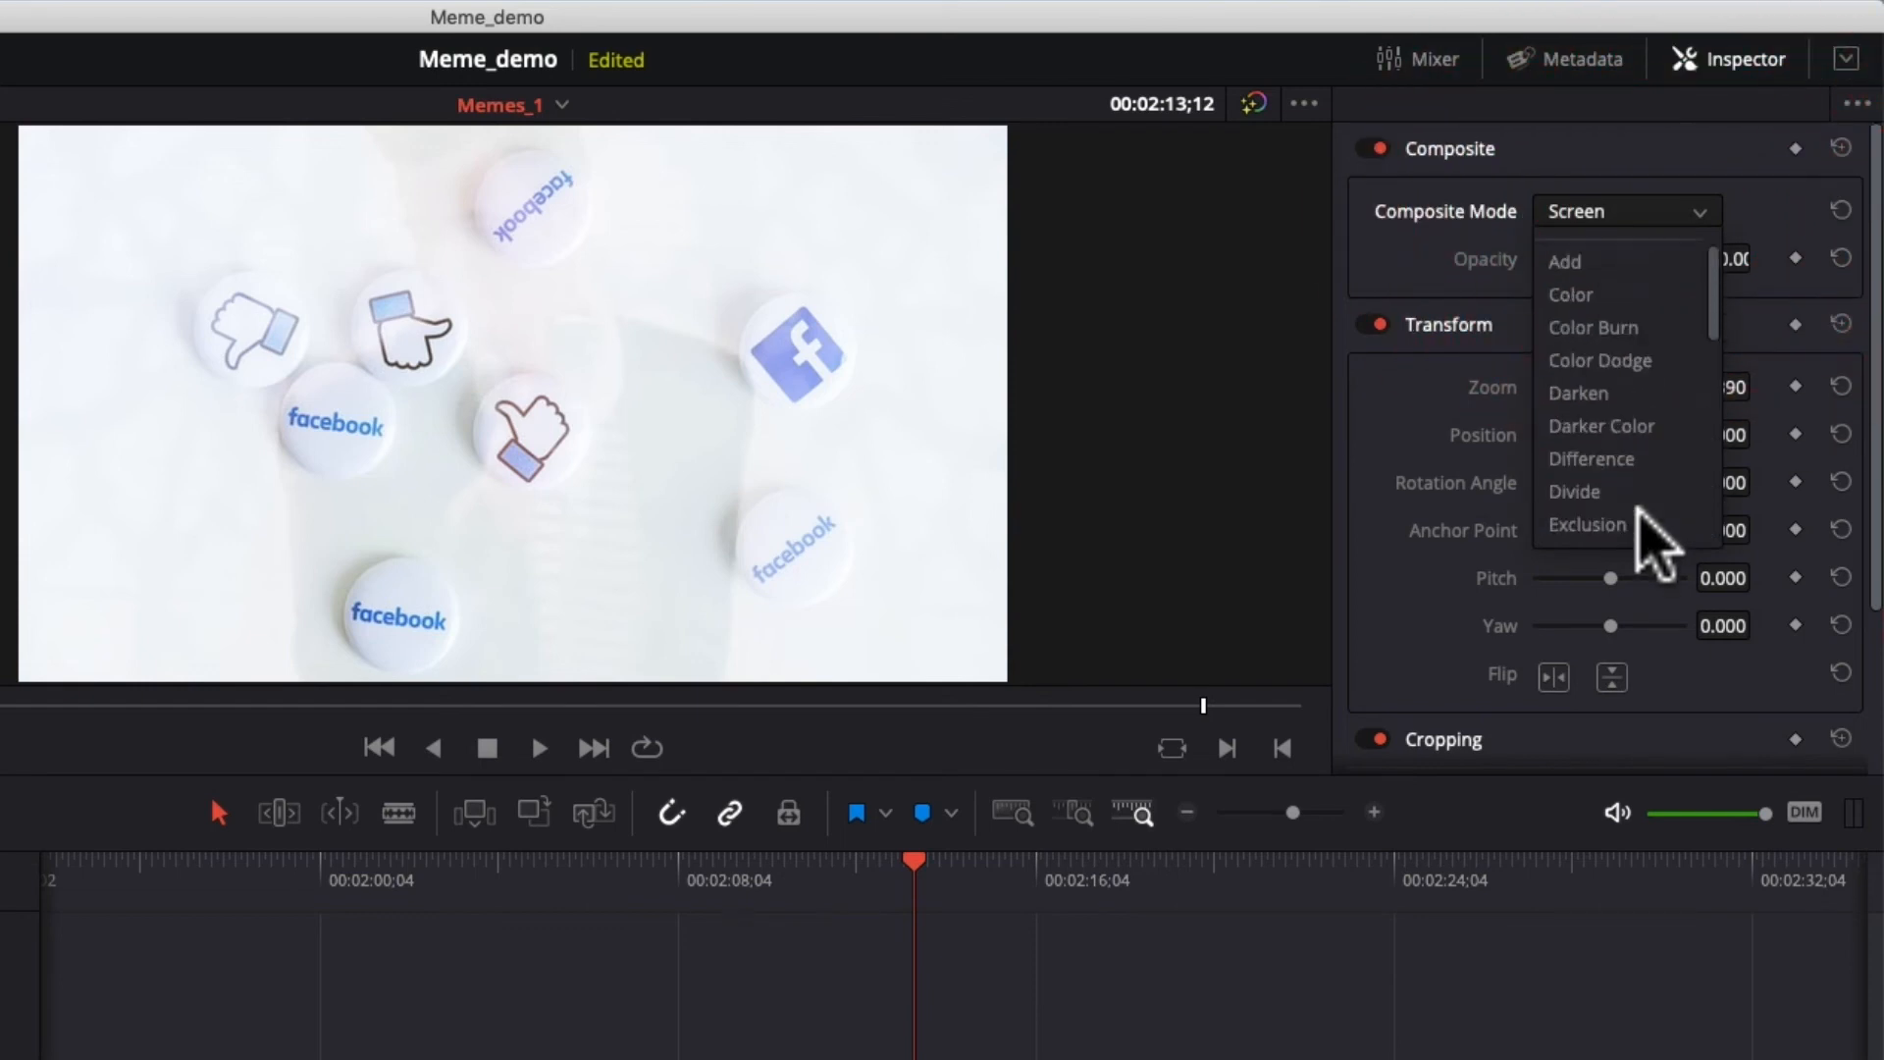
pyautogui.scroll(-3, 1644, 500)
pyautogui.scroll(-3, 1631, 471)
pyautogui.scroll(8, 1637, 412)
pyautogui.click(1607, 253)
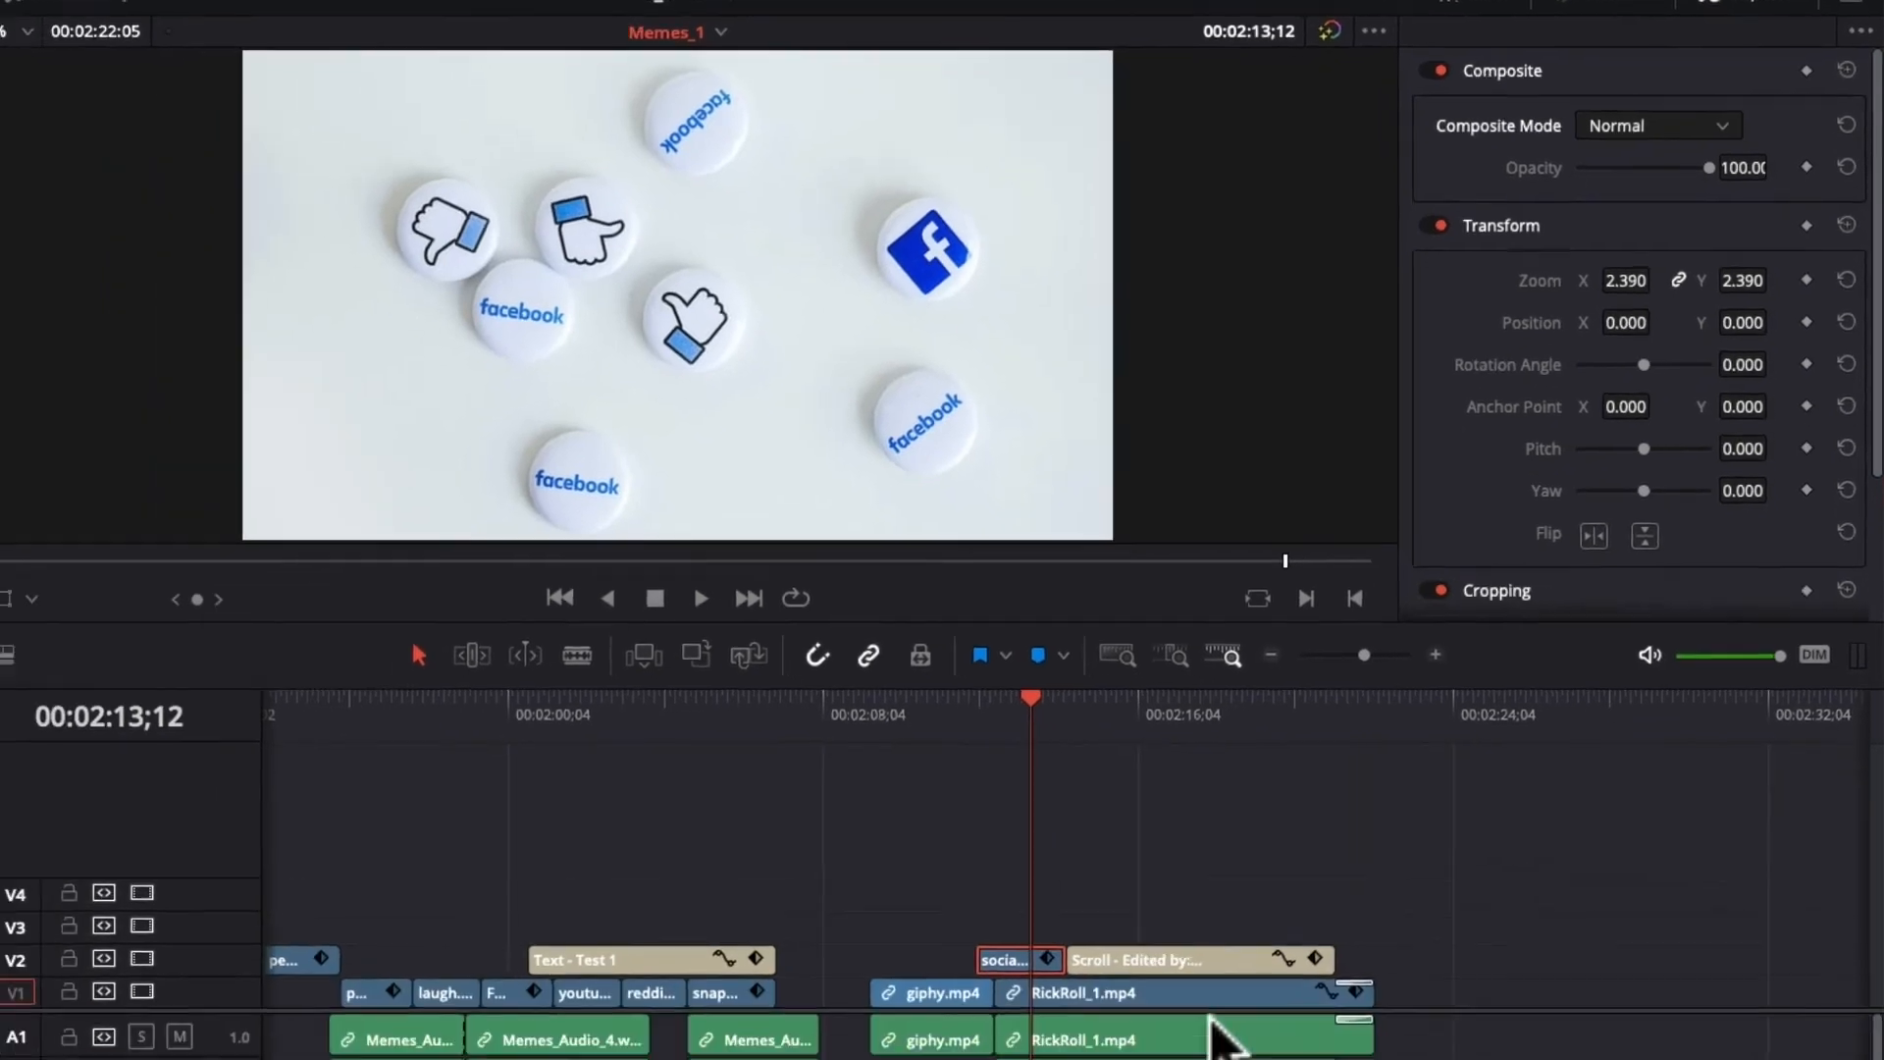
# Duplicate RickRoll_1.mp4 with its audio past the timeline's last clip and place a video-only copy on V2 directly above it.
pyautogui.click(1221, 918)
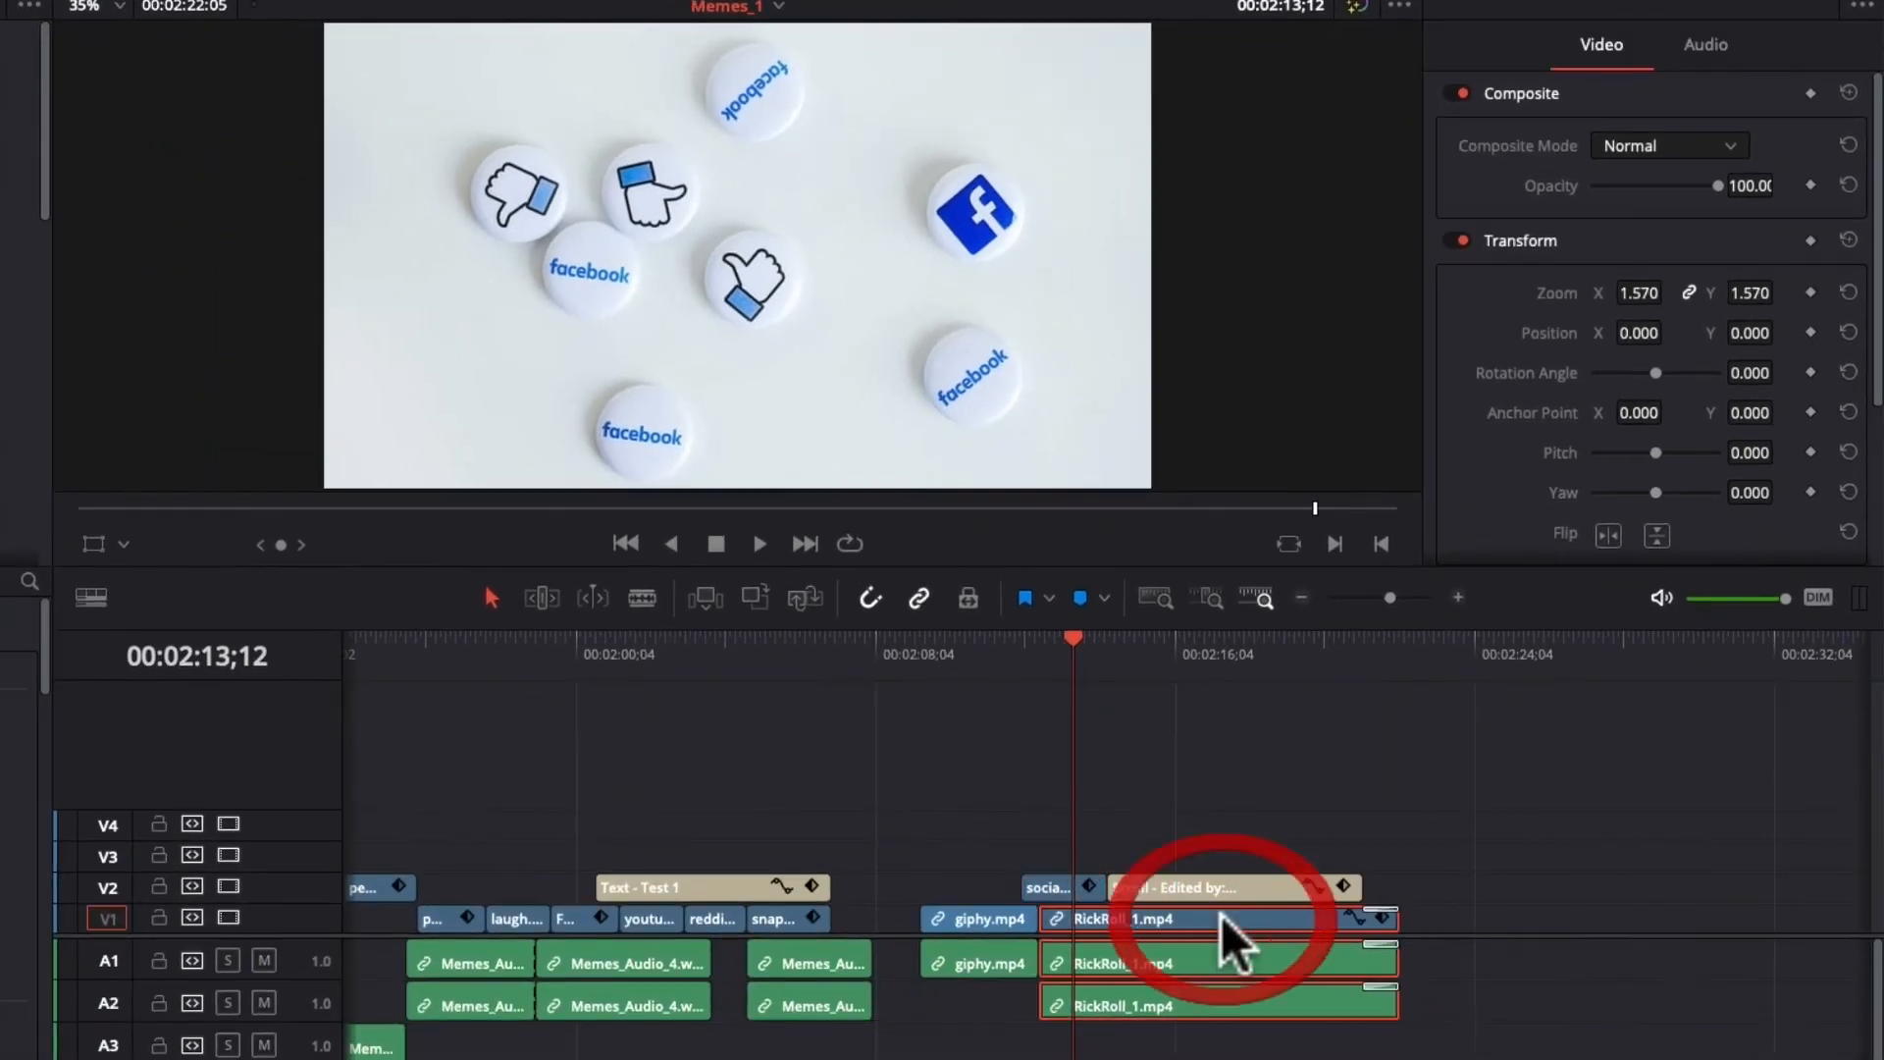
pyautogui.moveTo(1199, 921); pyautogui.dragTo(1599, 944)
pyautogui.moveTo(1247, 923); pyautogui.dragTo(1599, 885)
# Place the playhead at 00:02:25;01 and shift the V2 copy of RickRoll_1.mp4 about one second later than the V1 copy.
pyautogui.click(1564, 810)
pyautogui.click(1509, 655)
pyautogui.click(1517, 893)
pyautogui.rightClick(1522, 887)
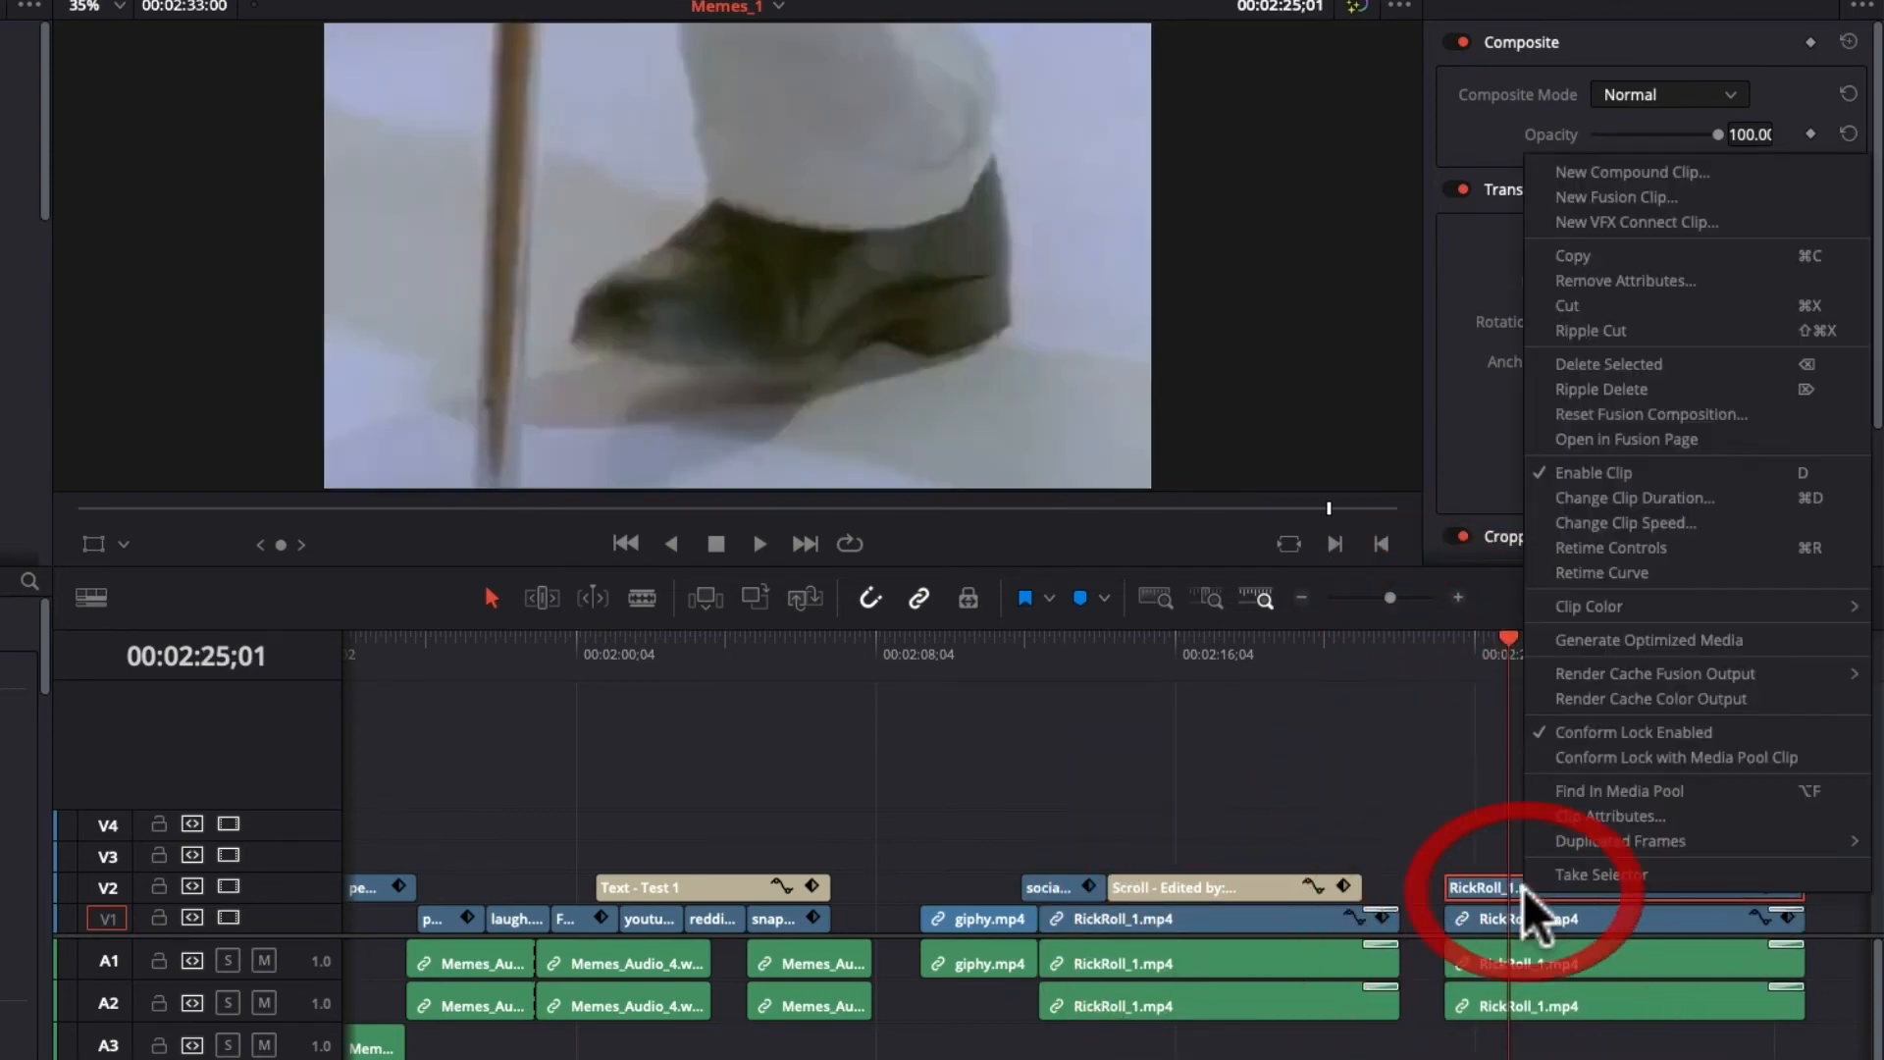
pyautogui.click(1438, 809)
pyautogui.moveTo(1527, 883); pyautogui.dragTo(1571, 886)
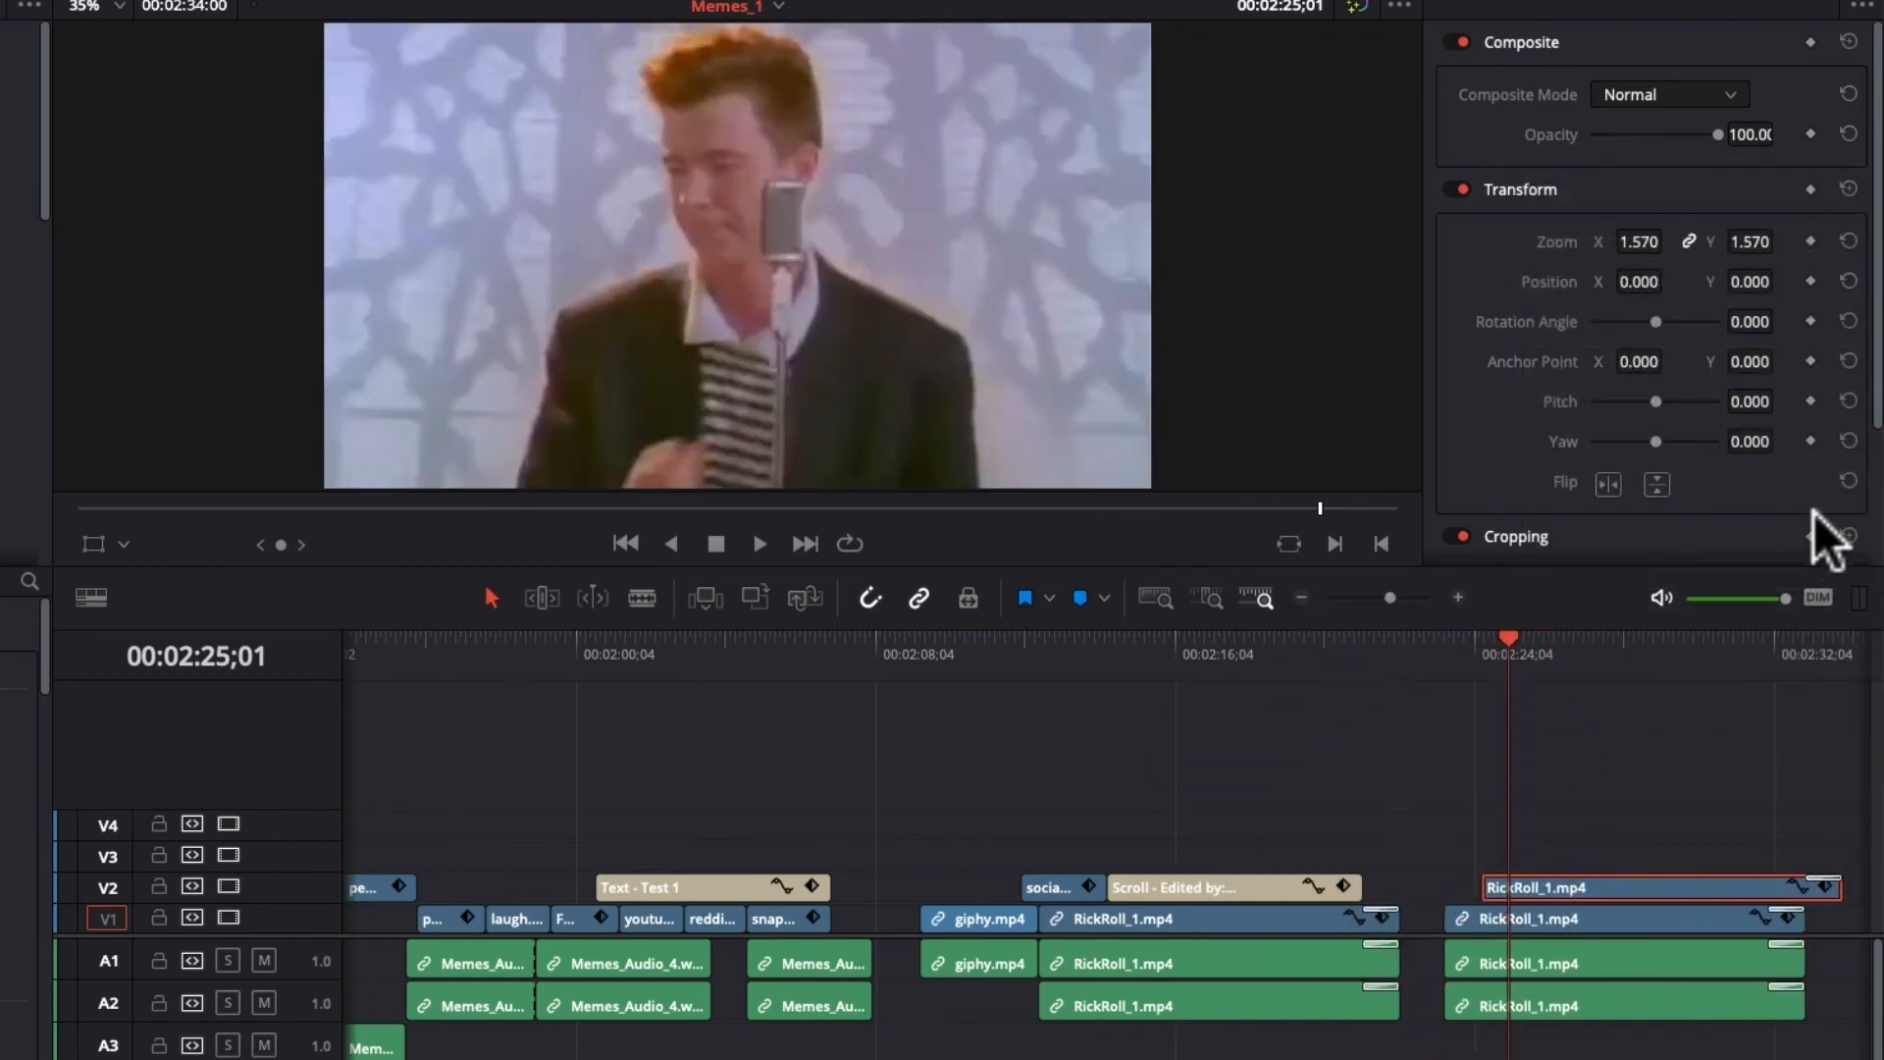
# Try the Darken composite mode on the V2 copy of RickRoll_1.mp4, switch it to Difference and play back the overlap.
pyautogui.click(1670, 92)
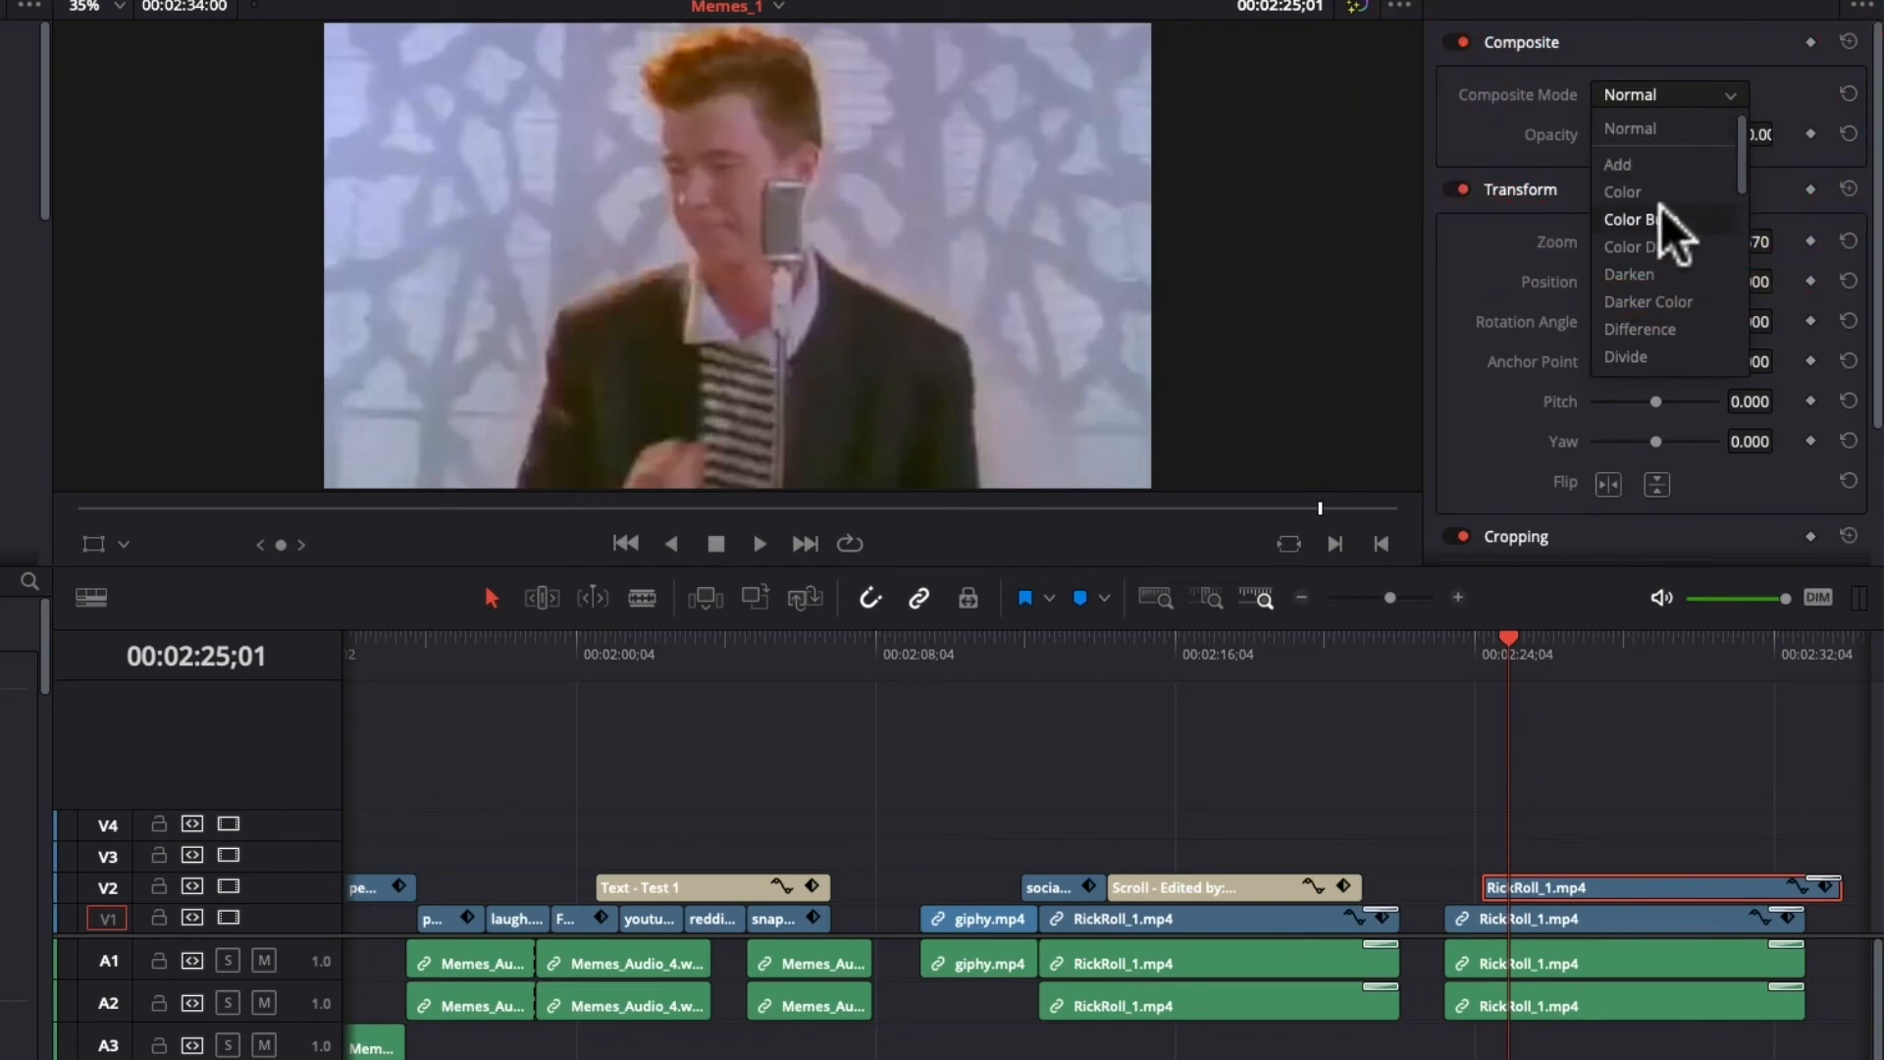
pyautogui.click(1672, 276)
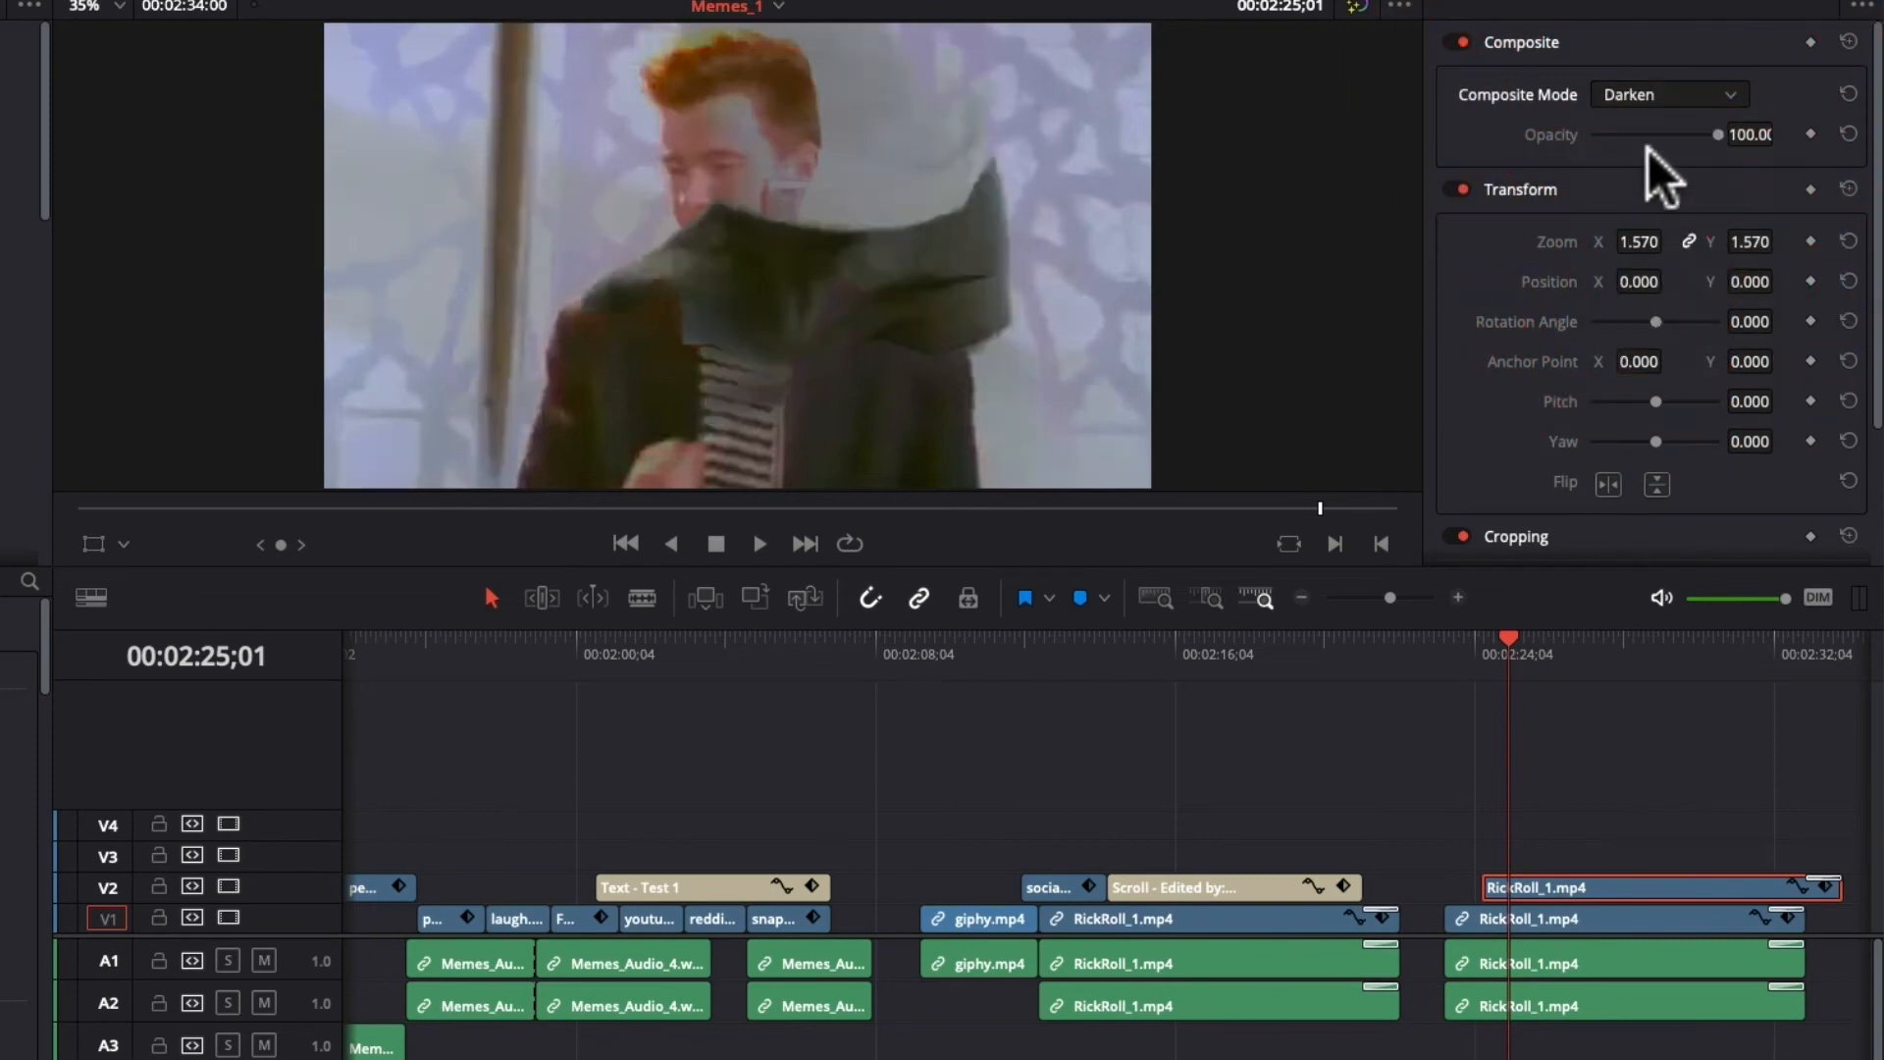
pyautogui.click(1663, 98)
pyautogui.click(1669, 330)
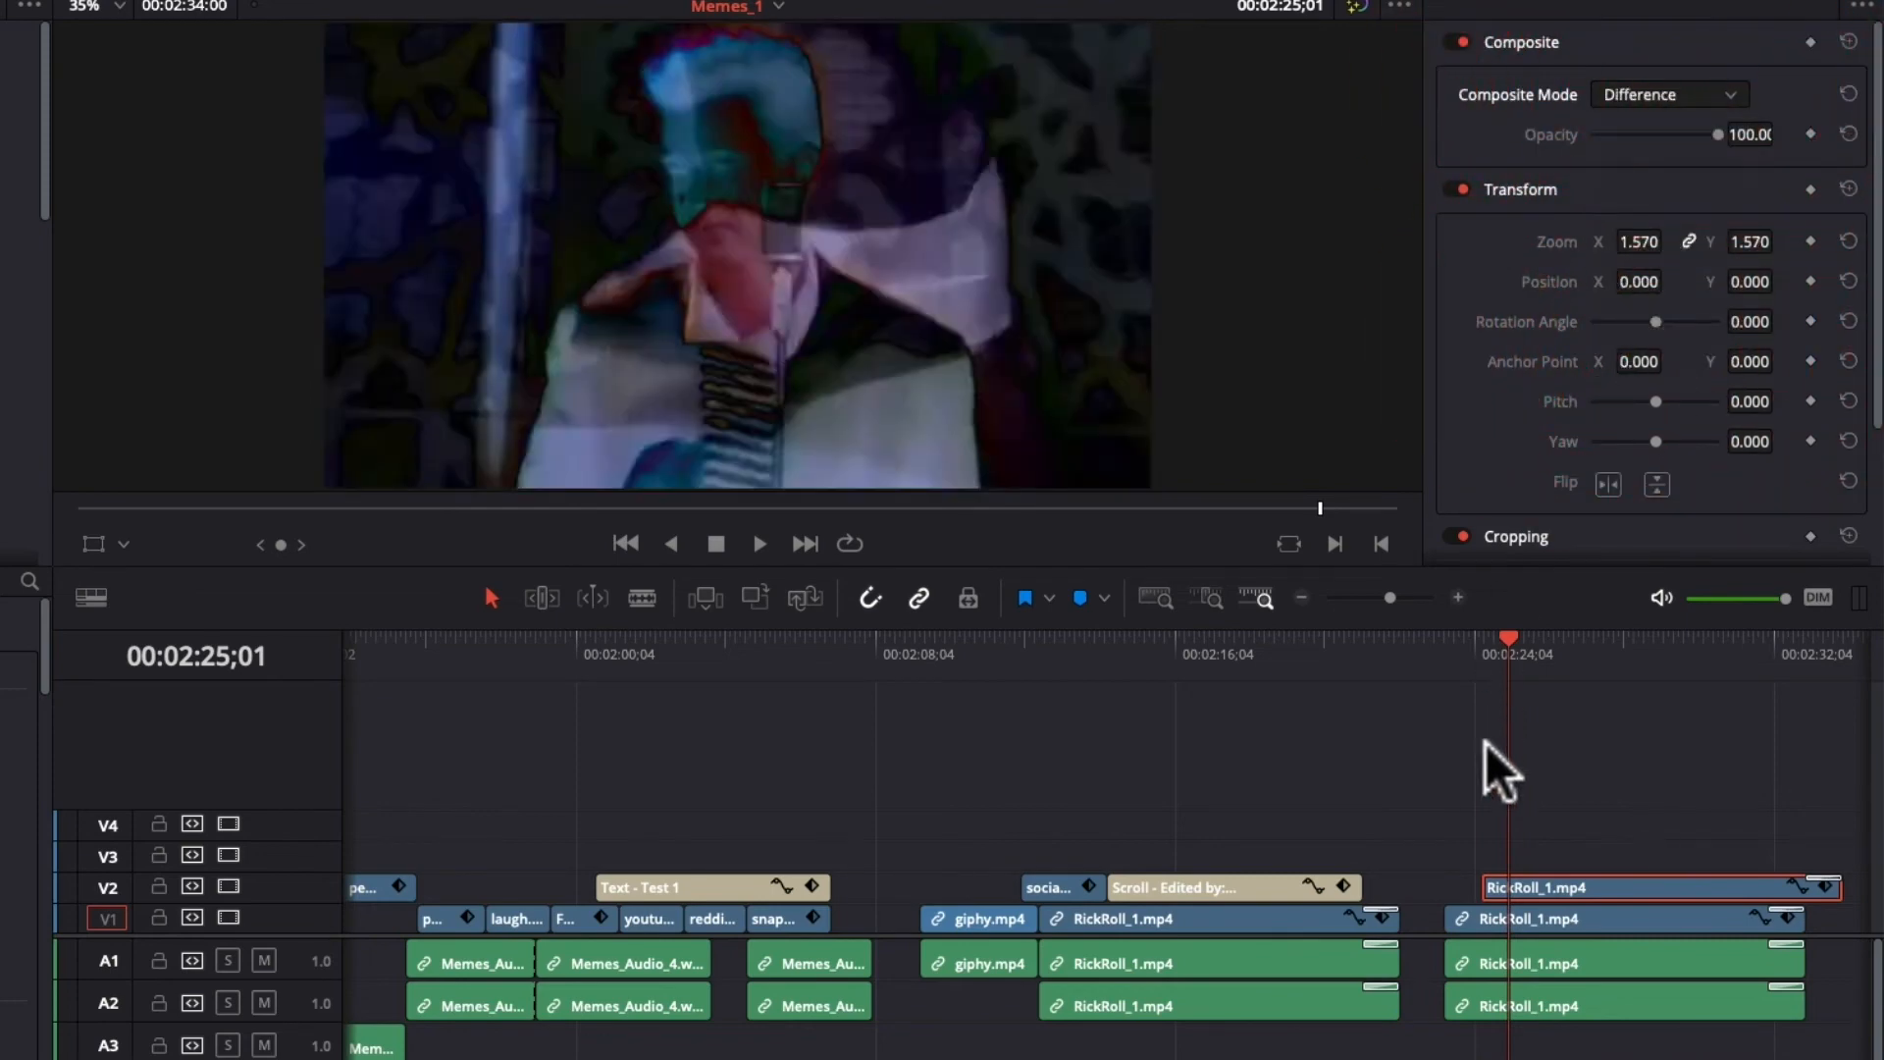
pyautogui.press('space')
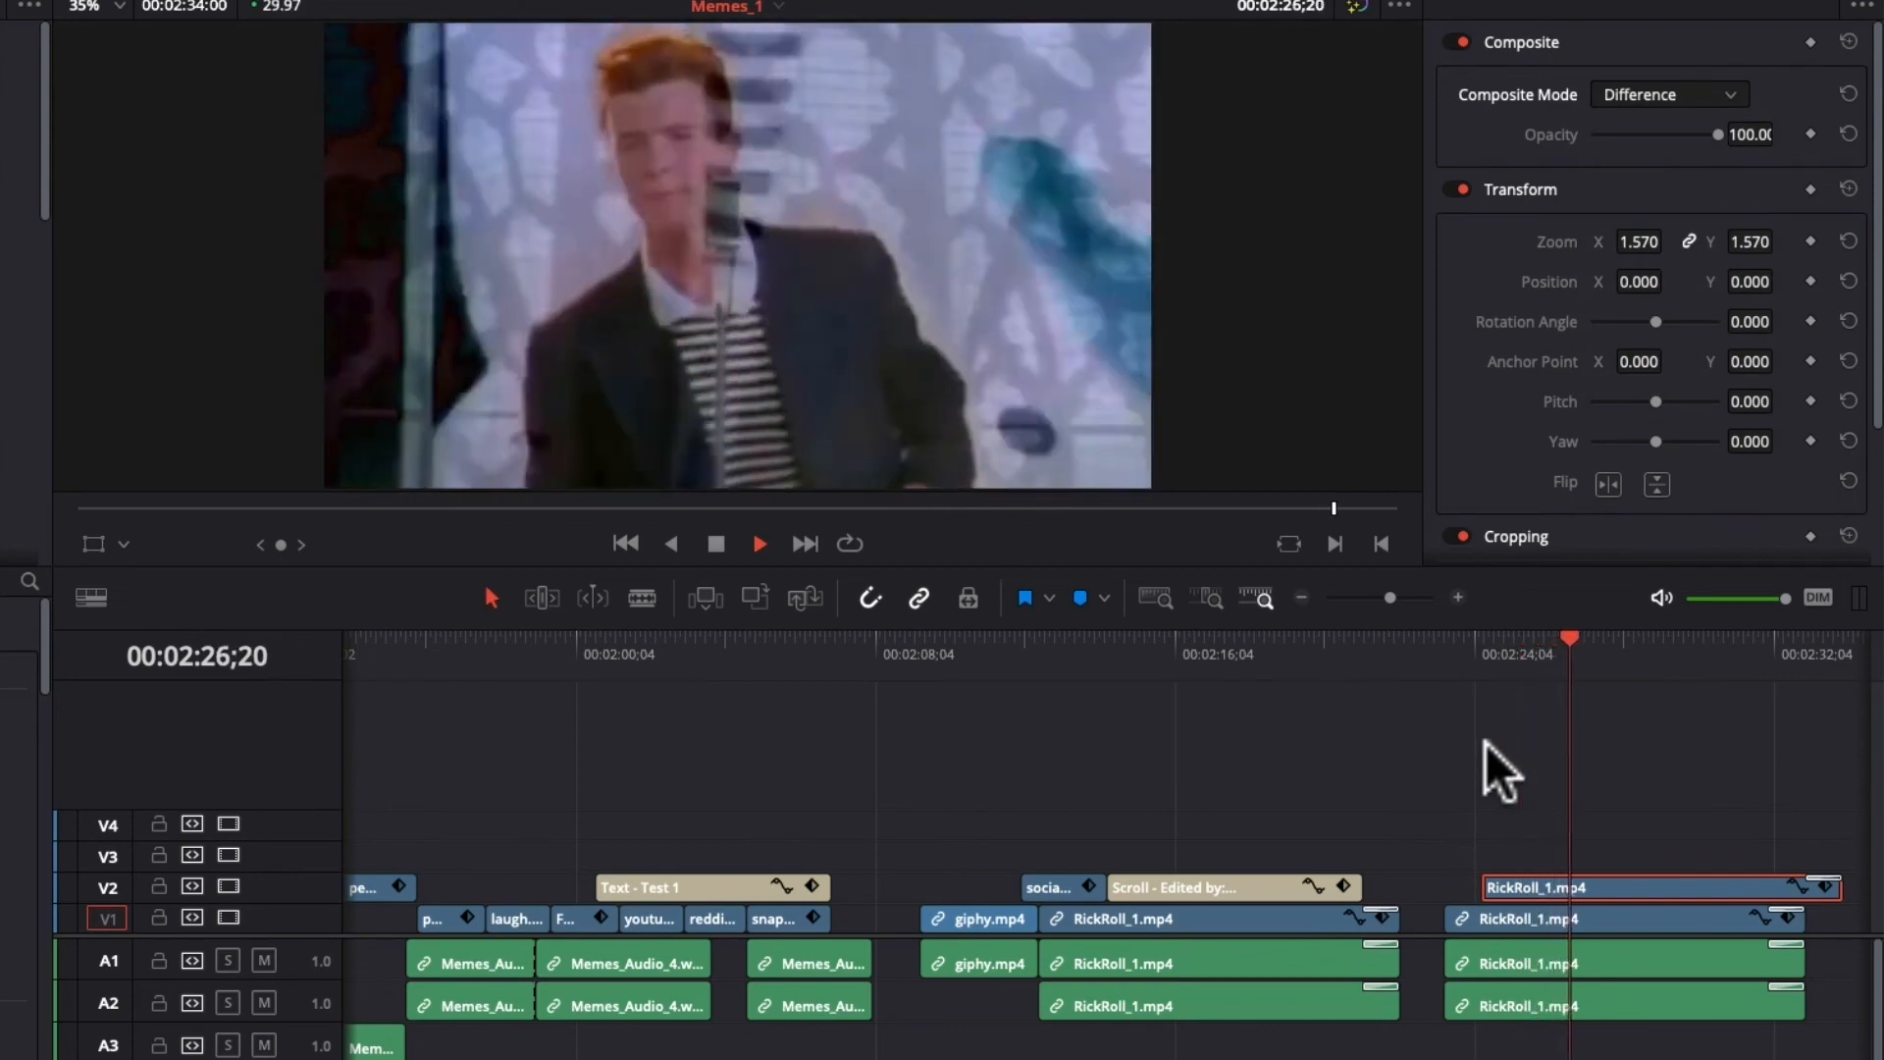
pyautogui.press('space')
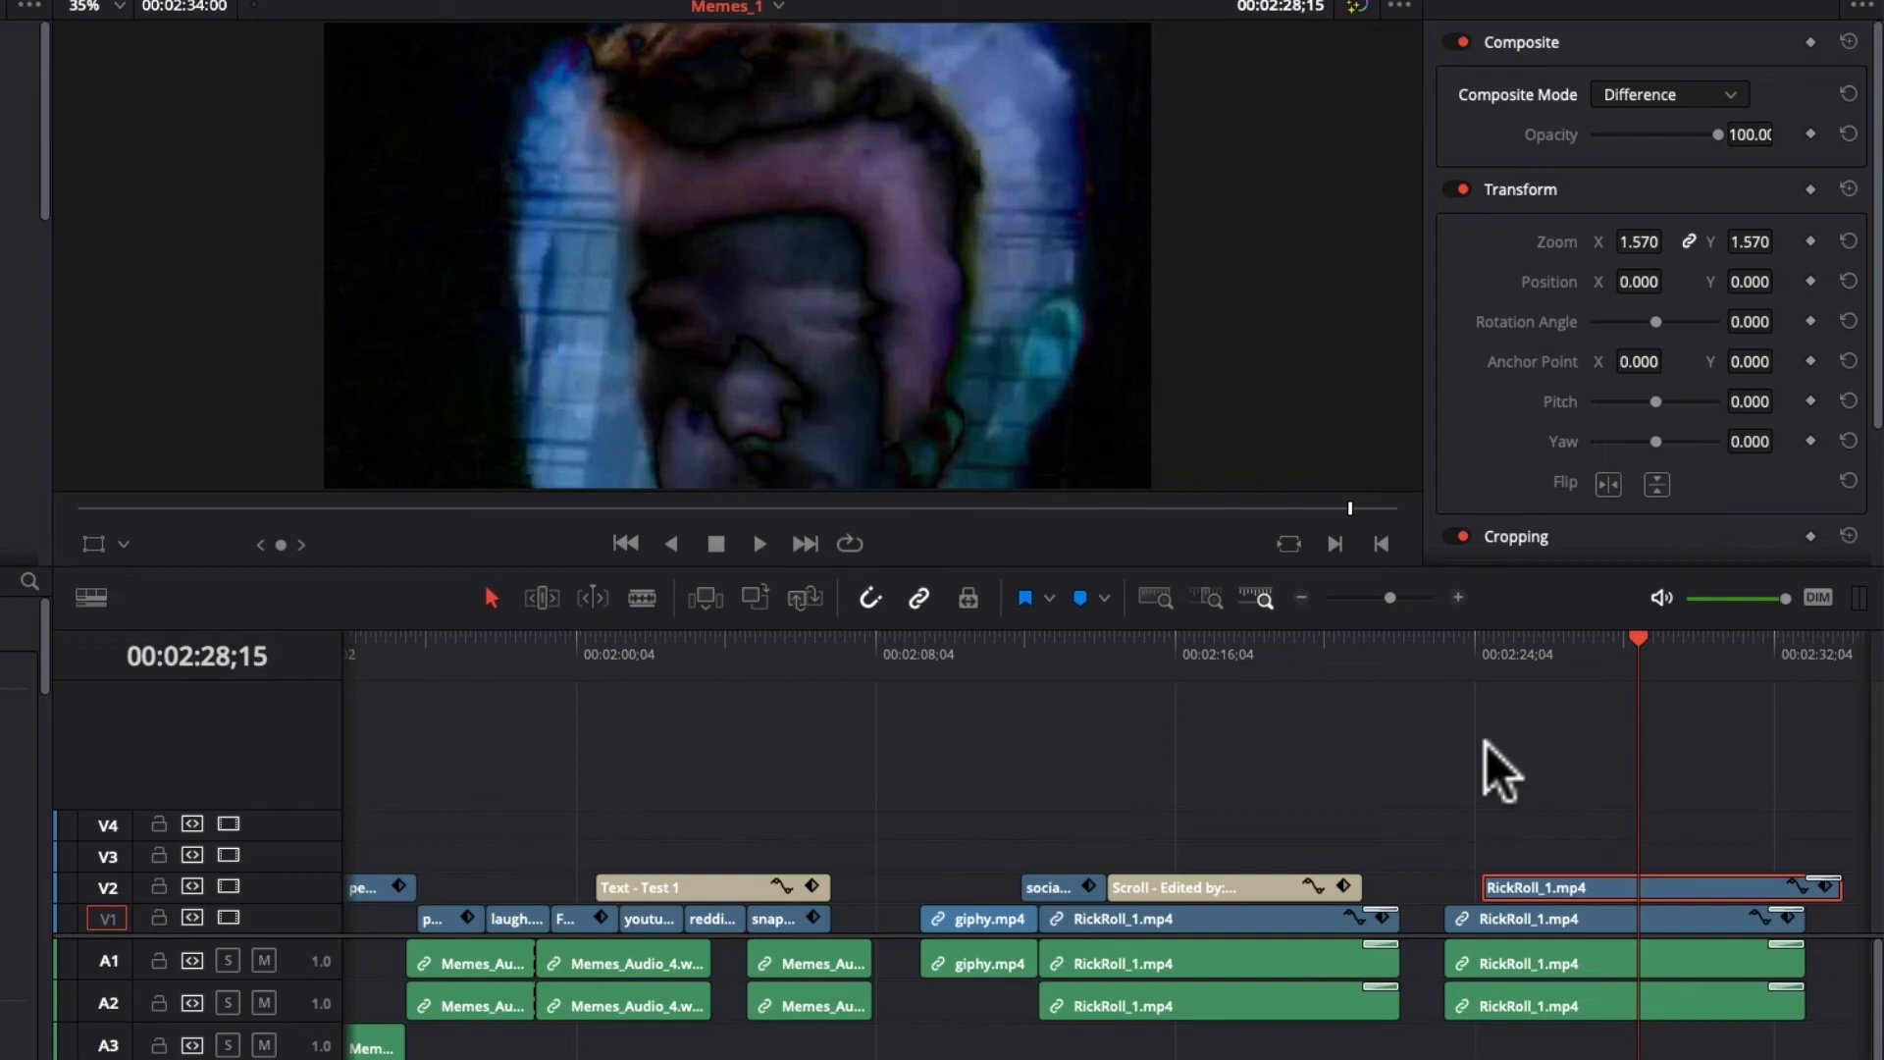
pyautogui.press('space')
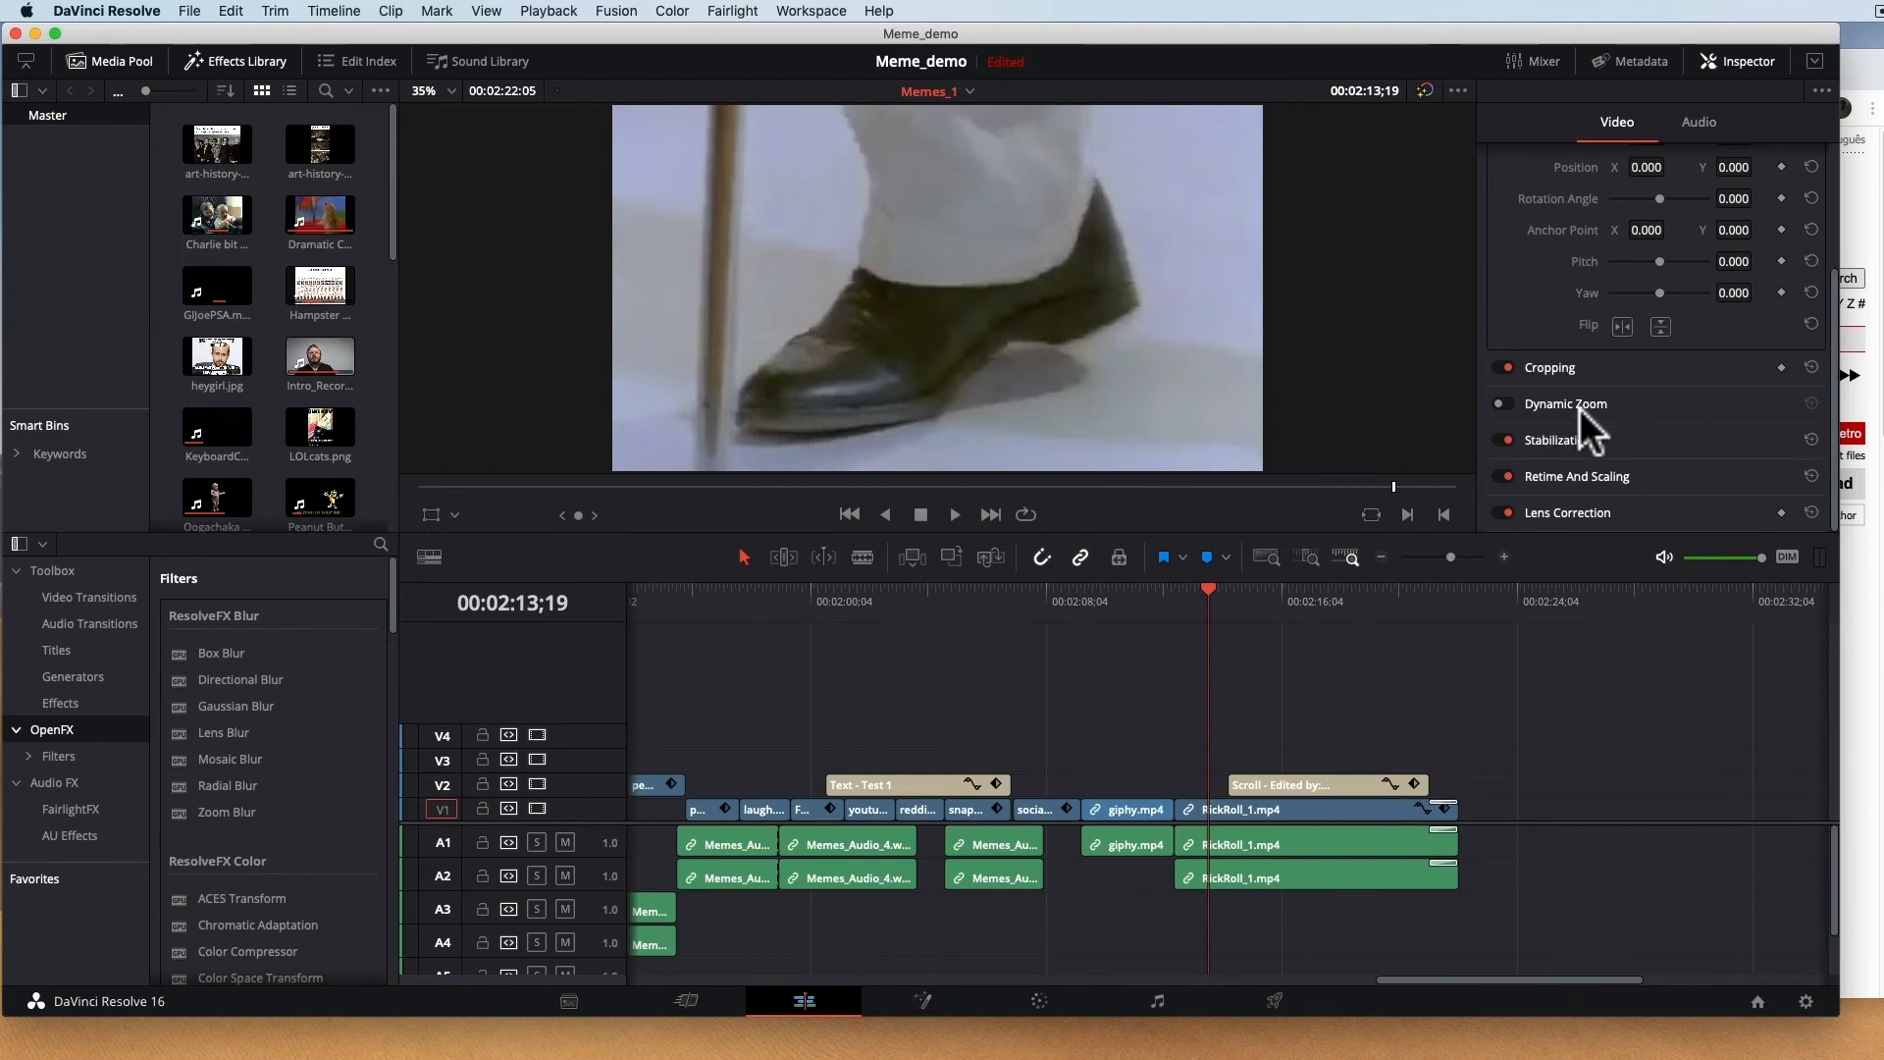
# Select the social media image clip near 00:02:08;02, enable Dynamic Zoom for it and expand its settings.
pyautogui.click(1046, 591)
pyautogui.click(1039, 809)
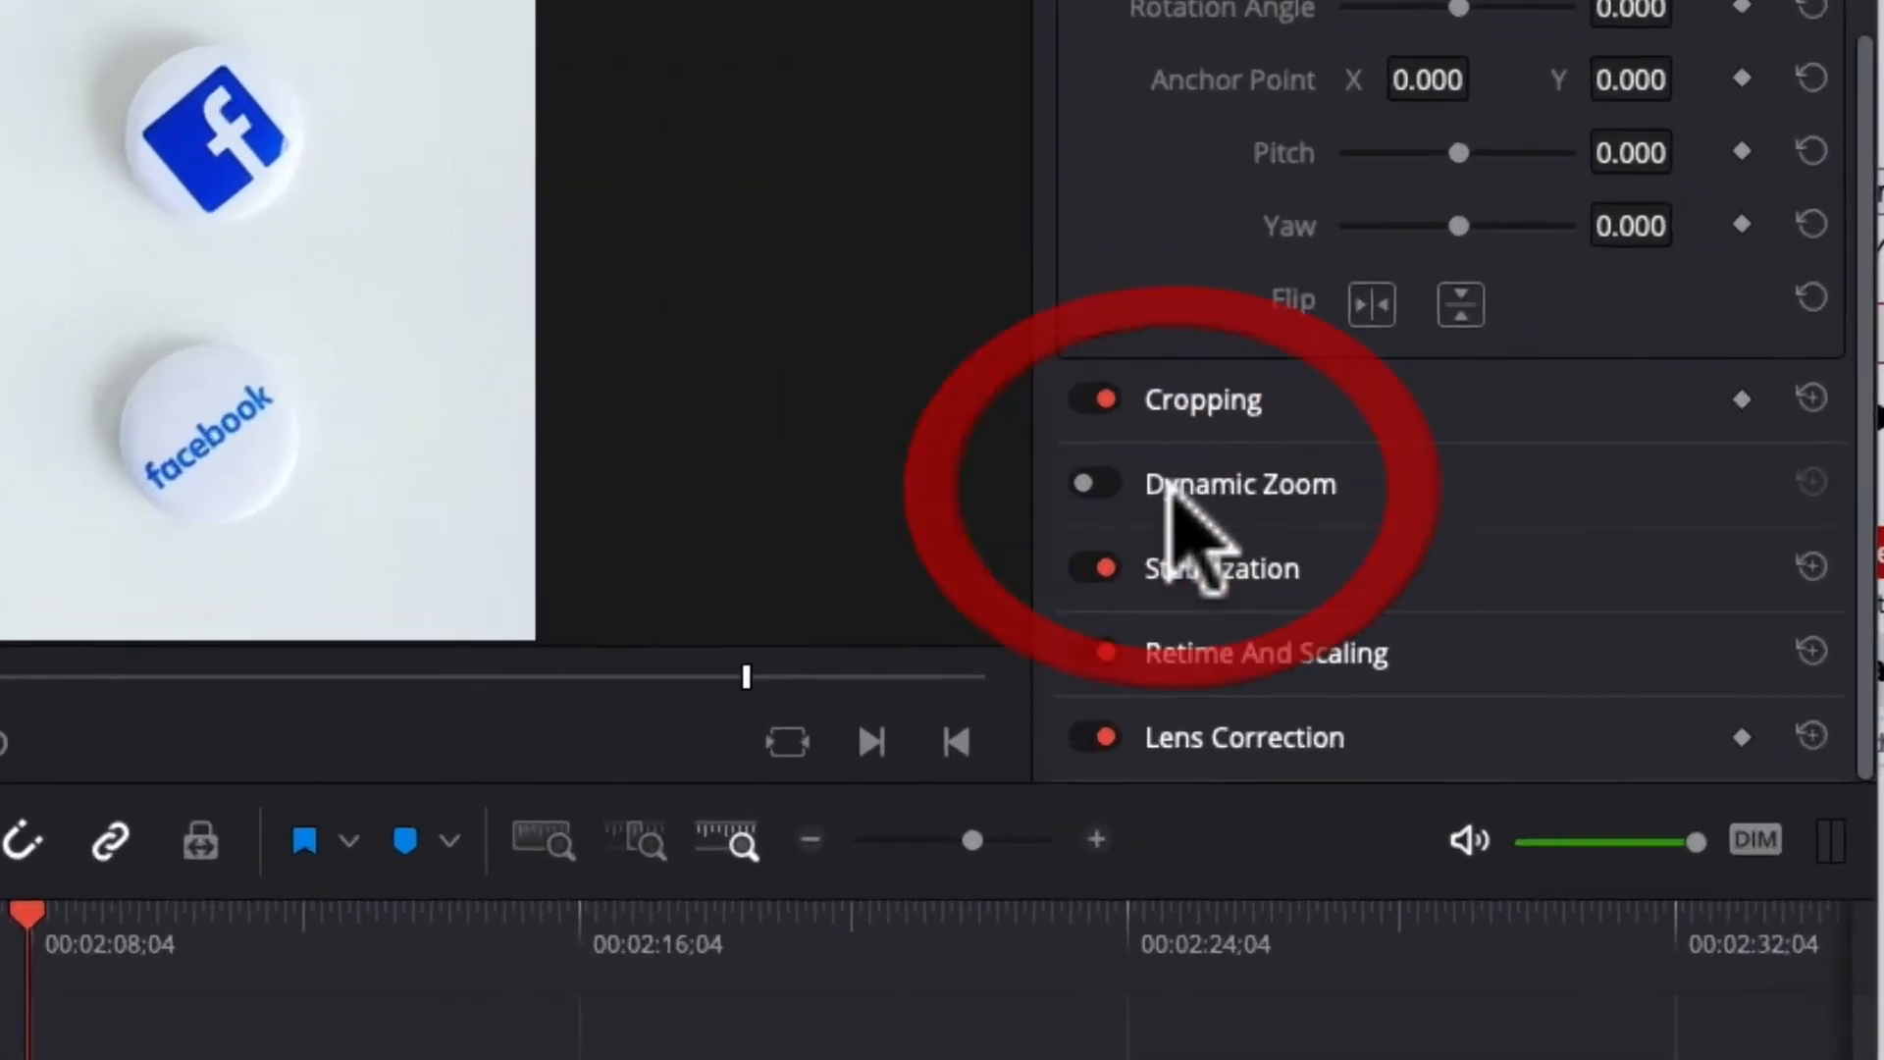
pyautogui.click(1501, 404)
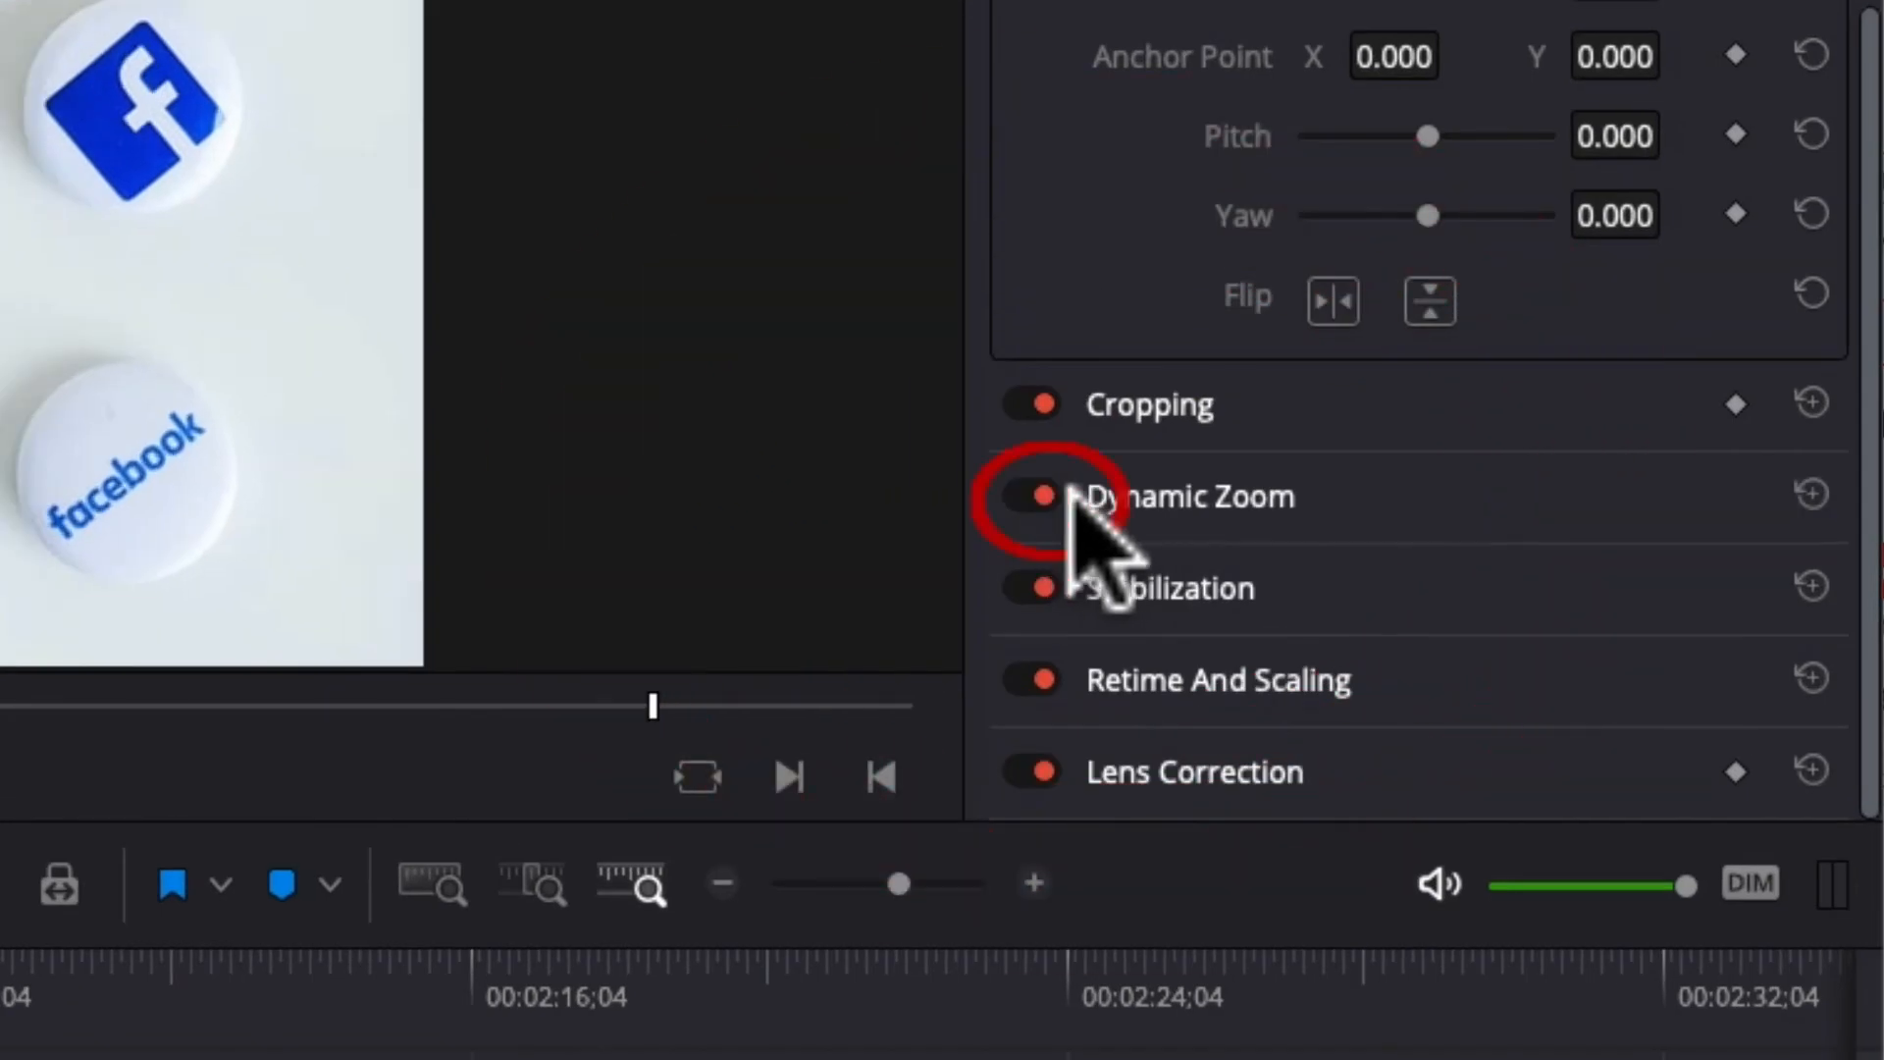
pyautogui.click(1246, 490)
# Try the Ease In and Ease Out dynamic zoom options and set the image clip's ease to Ease In and Out.
pyautogui.click(1459, 609)
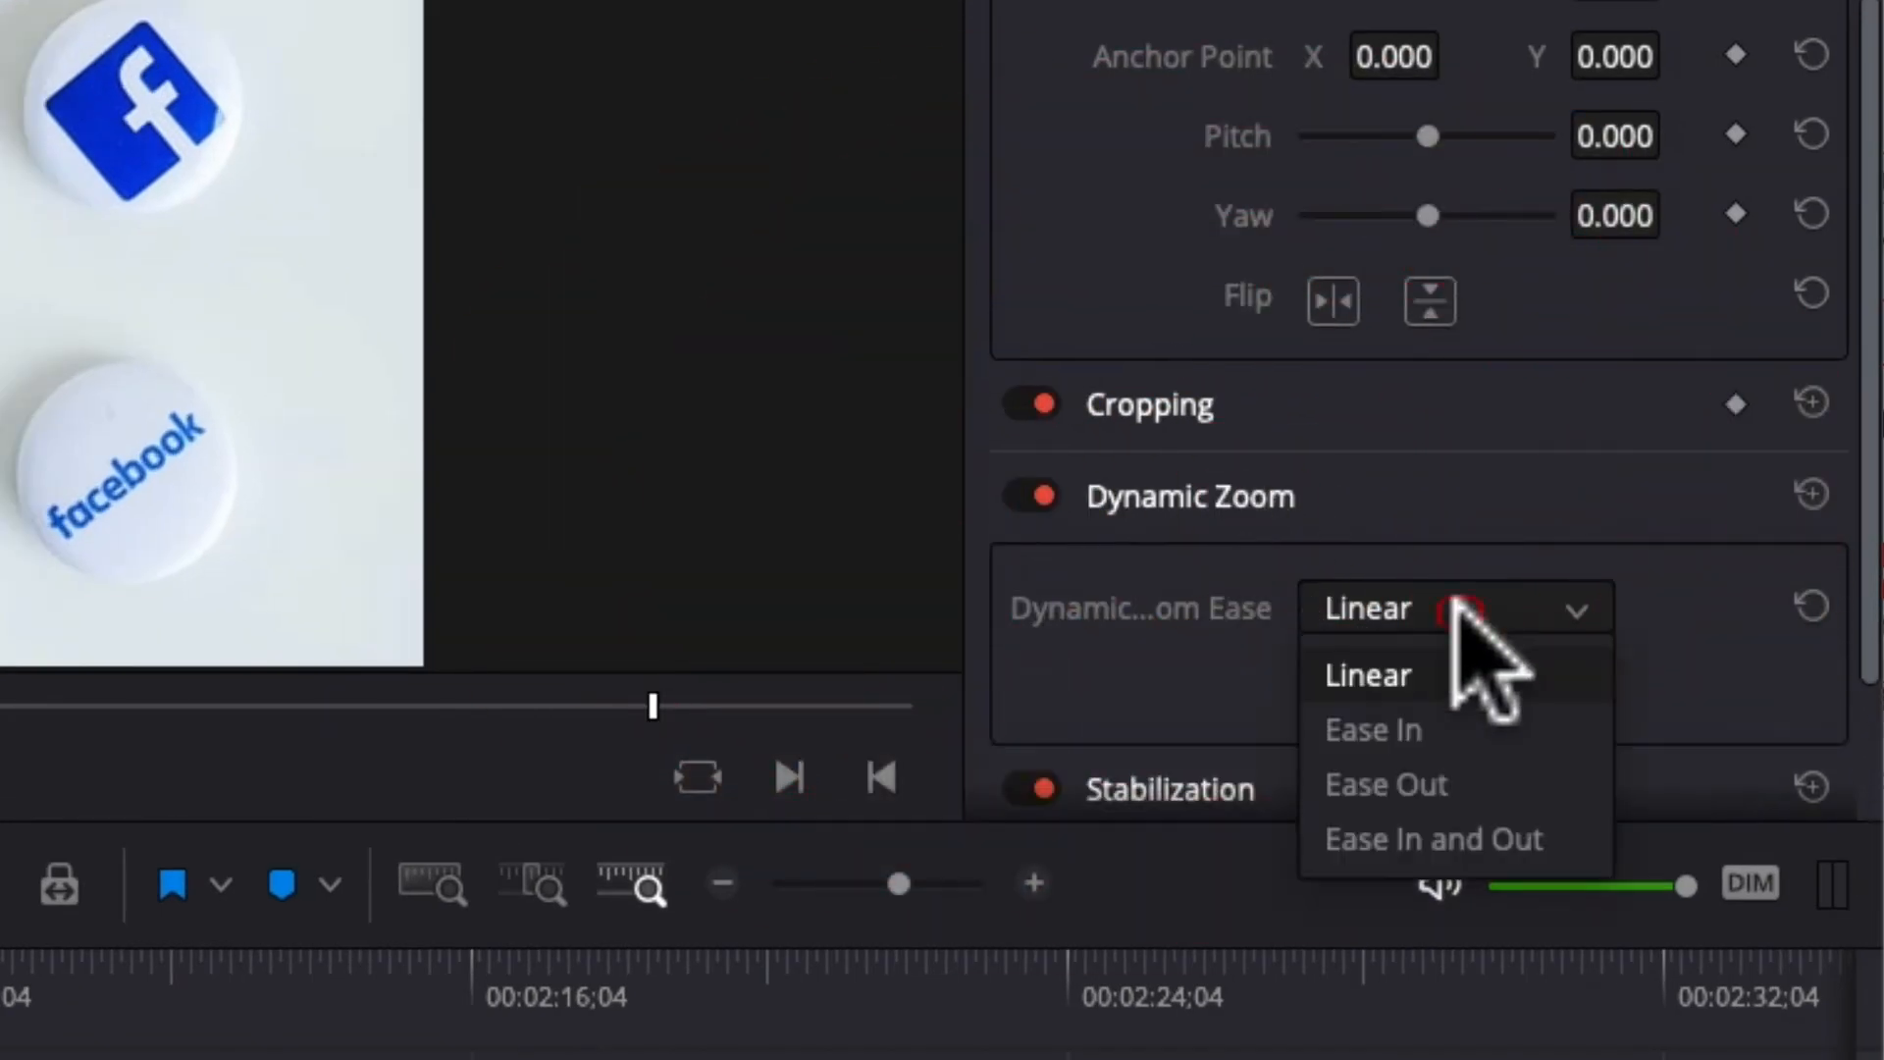
pyautogui.click(1491, 729)
pyautogui.click(1452, 614)
pyautogui.click(1435, 781)
pyautogui.click(1457, 623)
pyautogui.click(1463, 837)
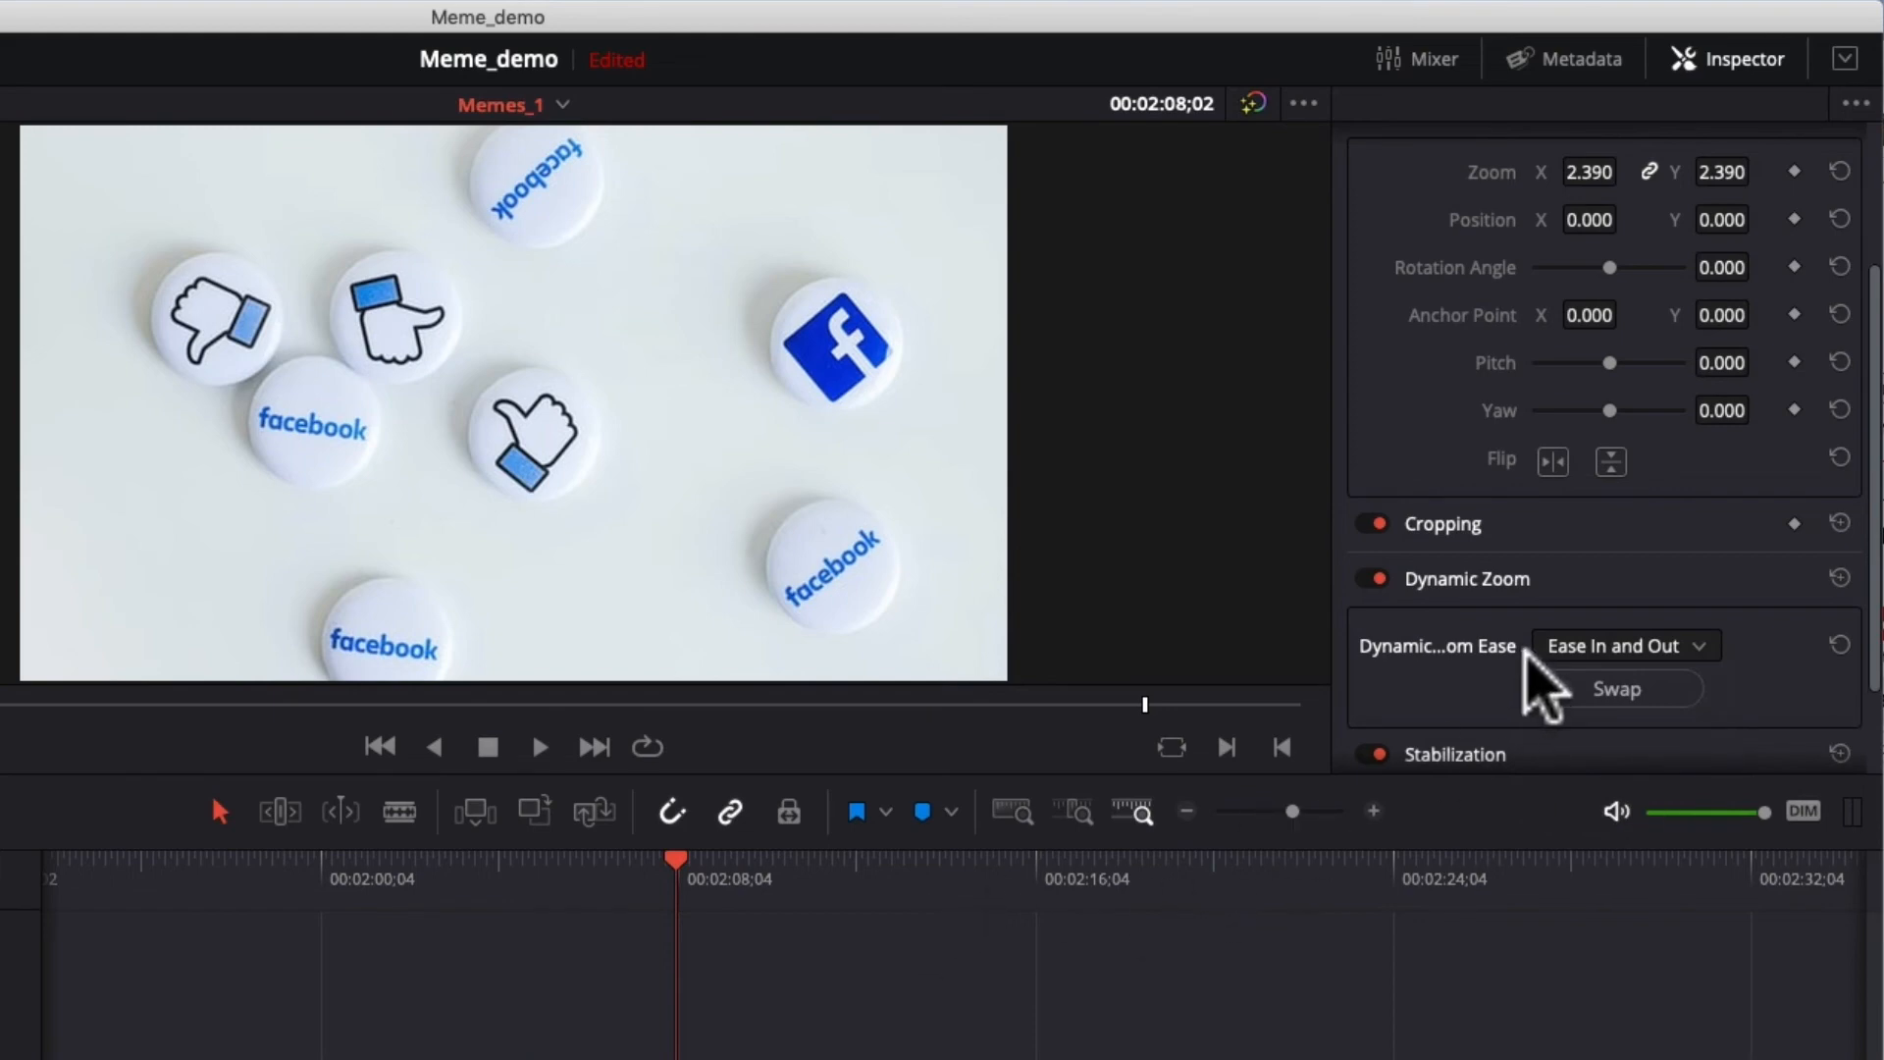
# Play back the image clip's dynamic zoom from 00:02:07;01 and set its ease back to Linear.
pyautogui.click(631, 866)
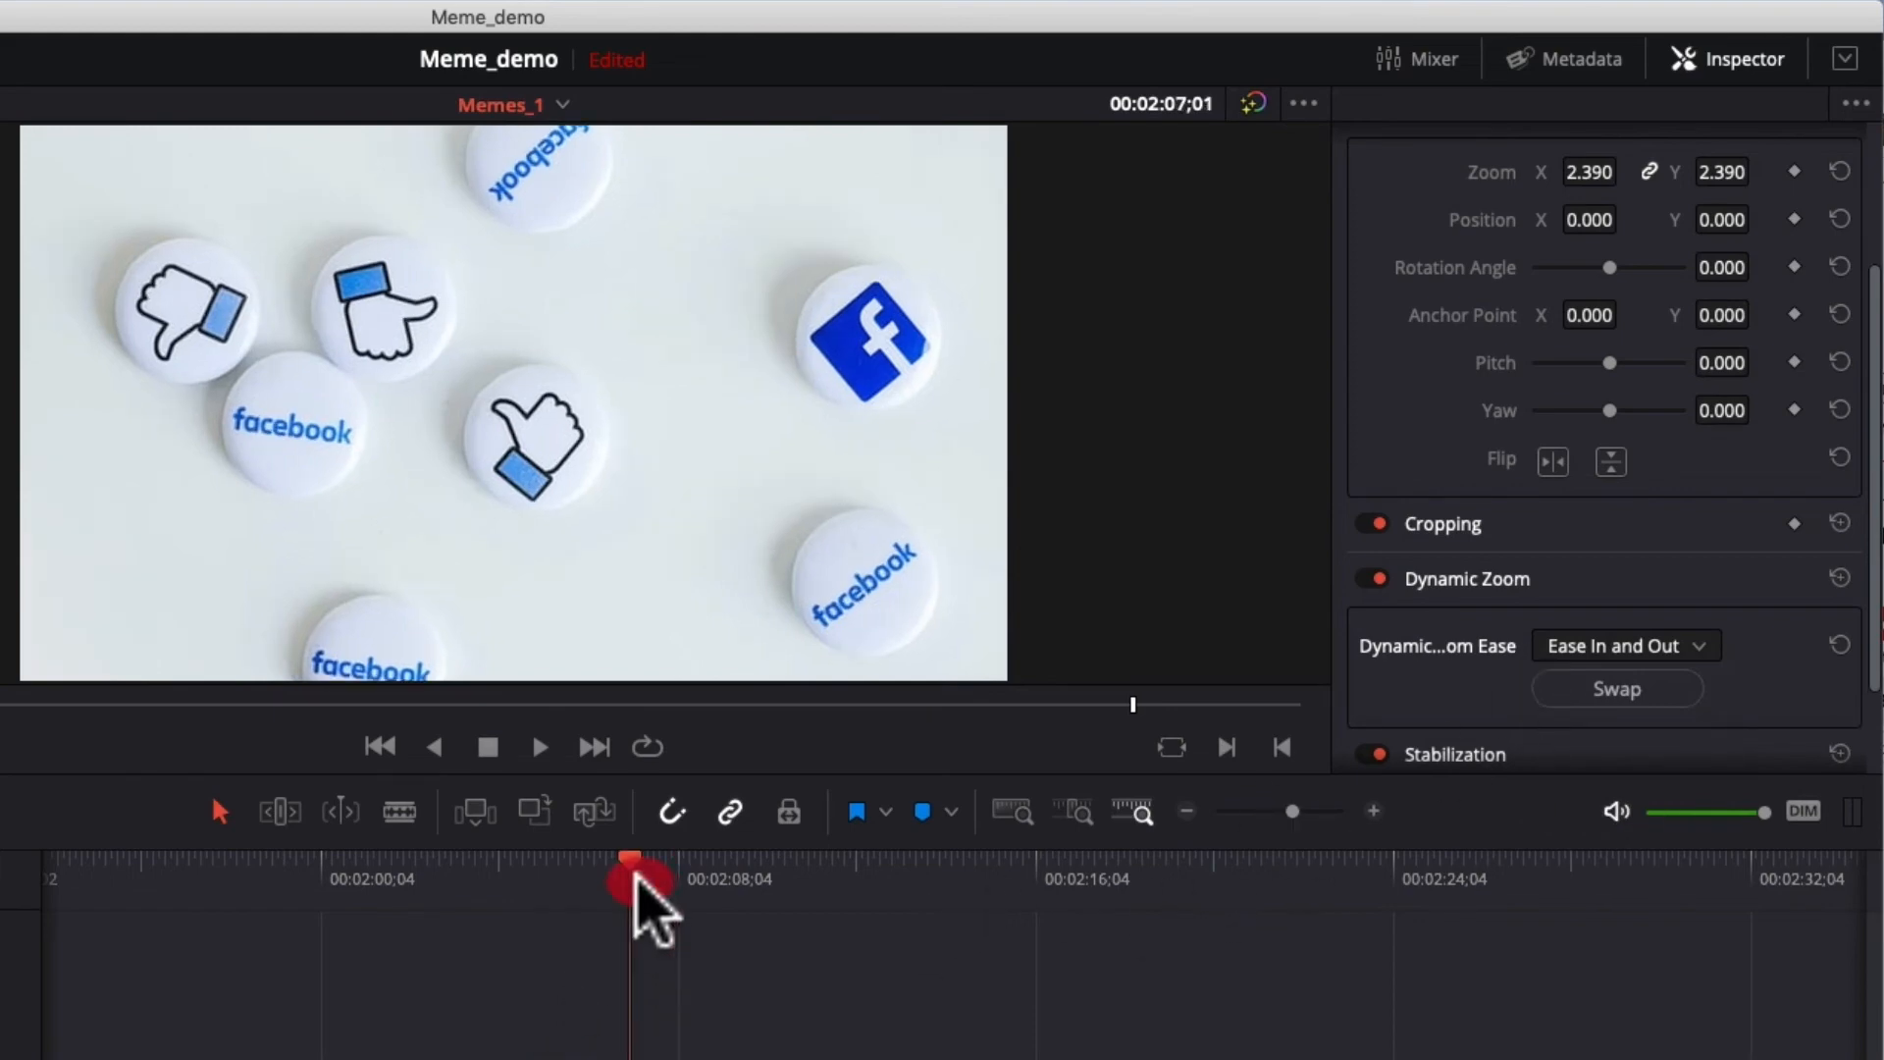
pyautogui.press('space')
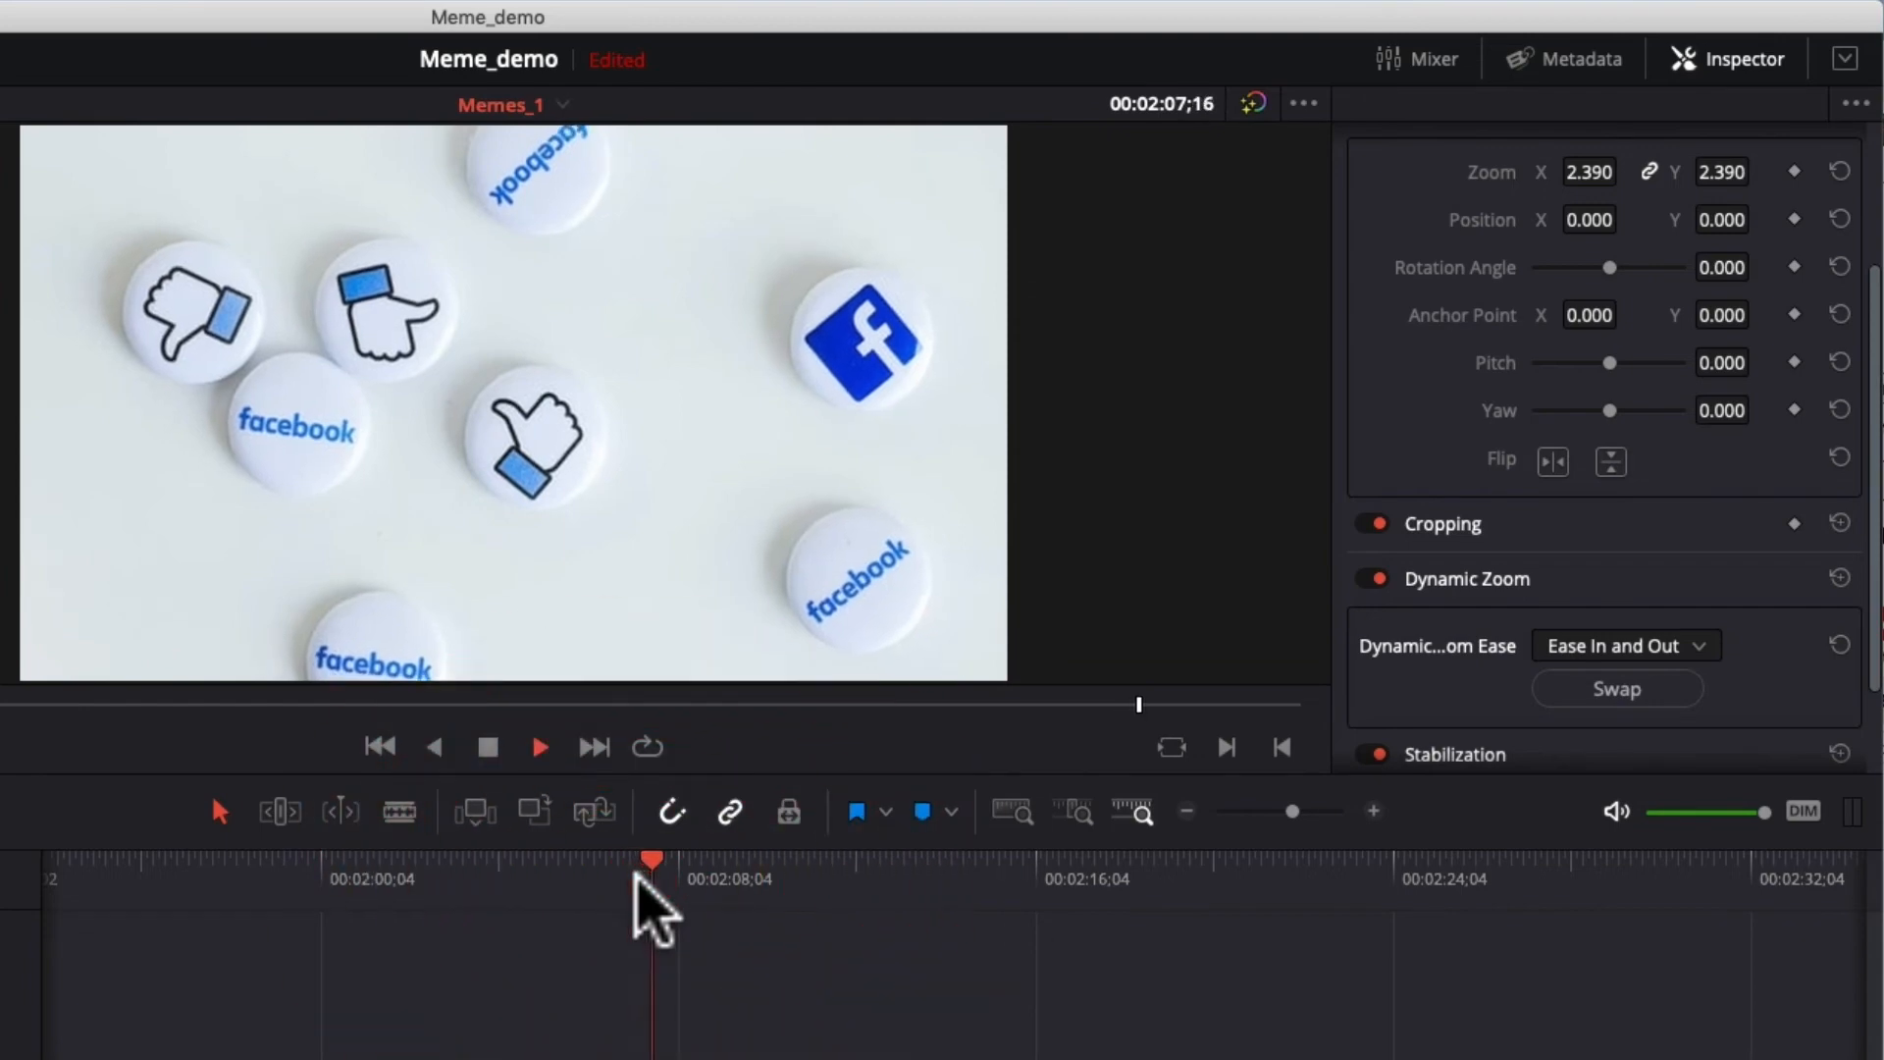
pyautogui.press('space')
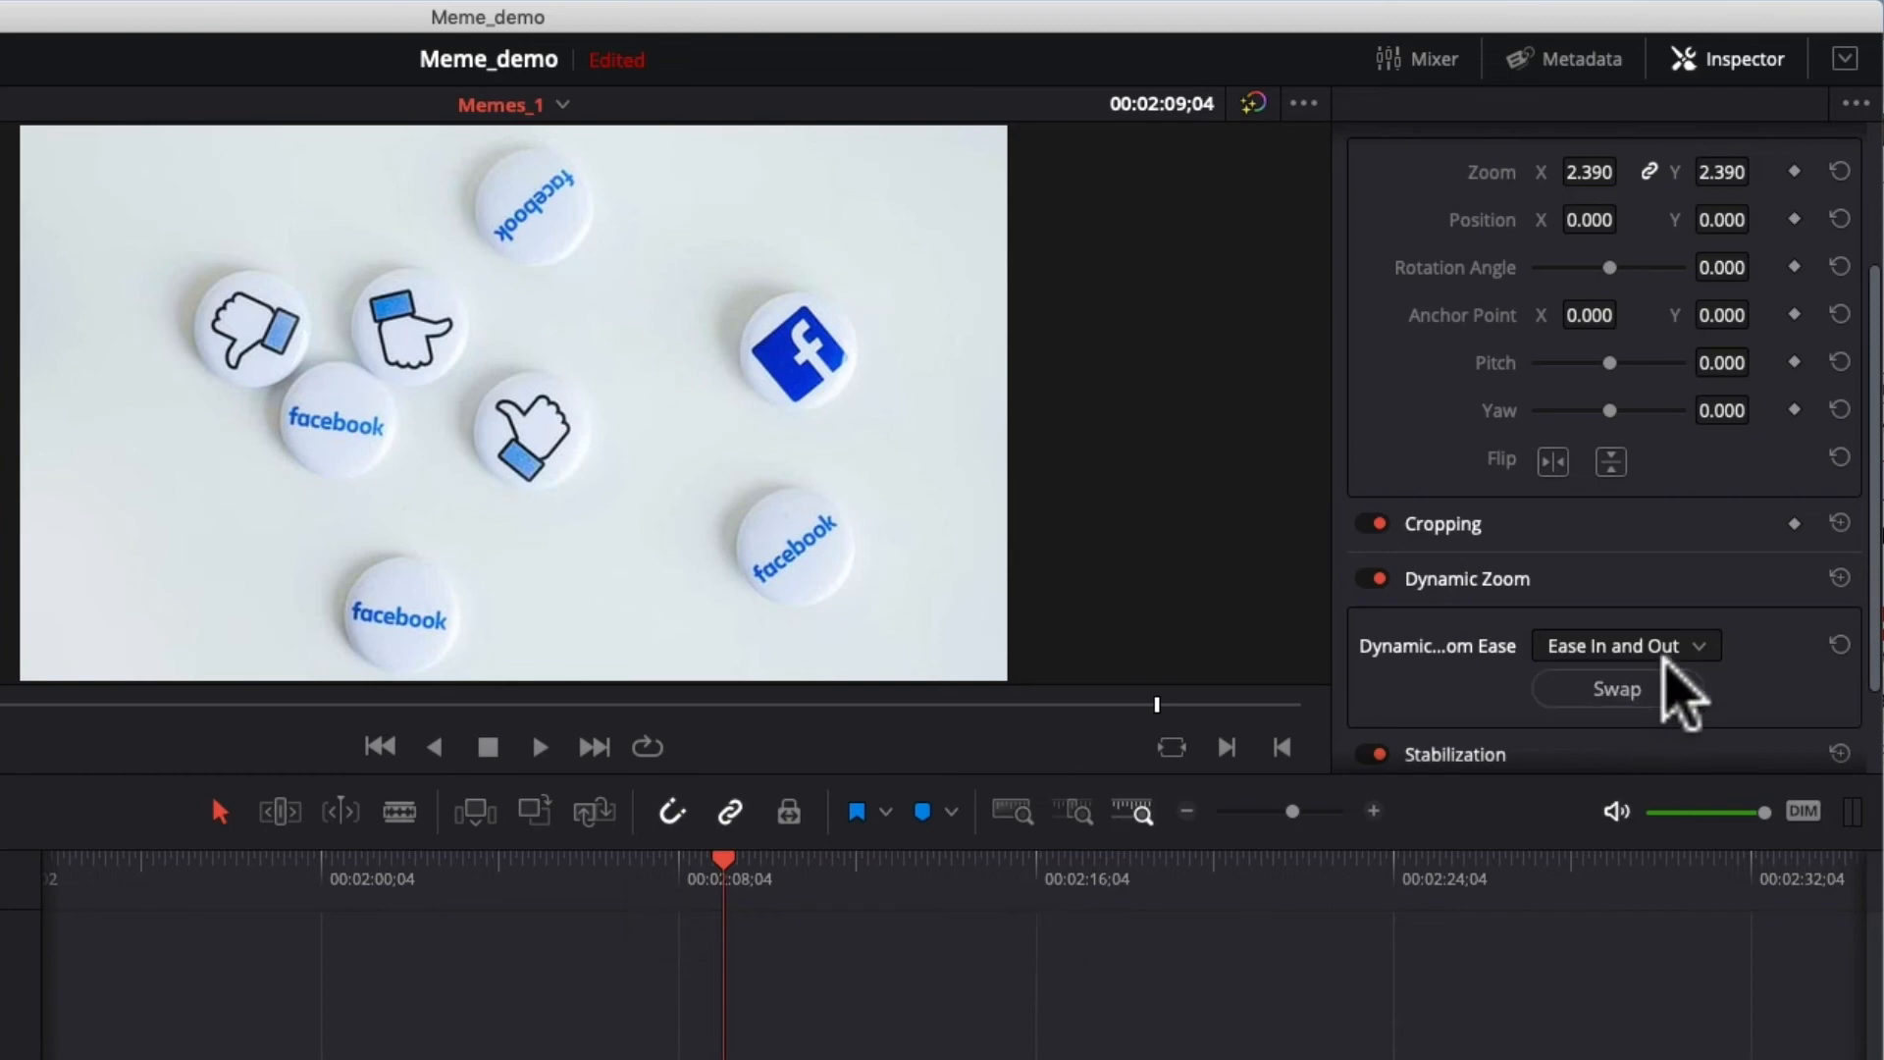
pyautogui.click(1659, 653)
pyautogui.click(1706, 679)
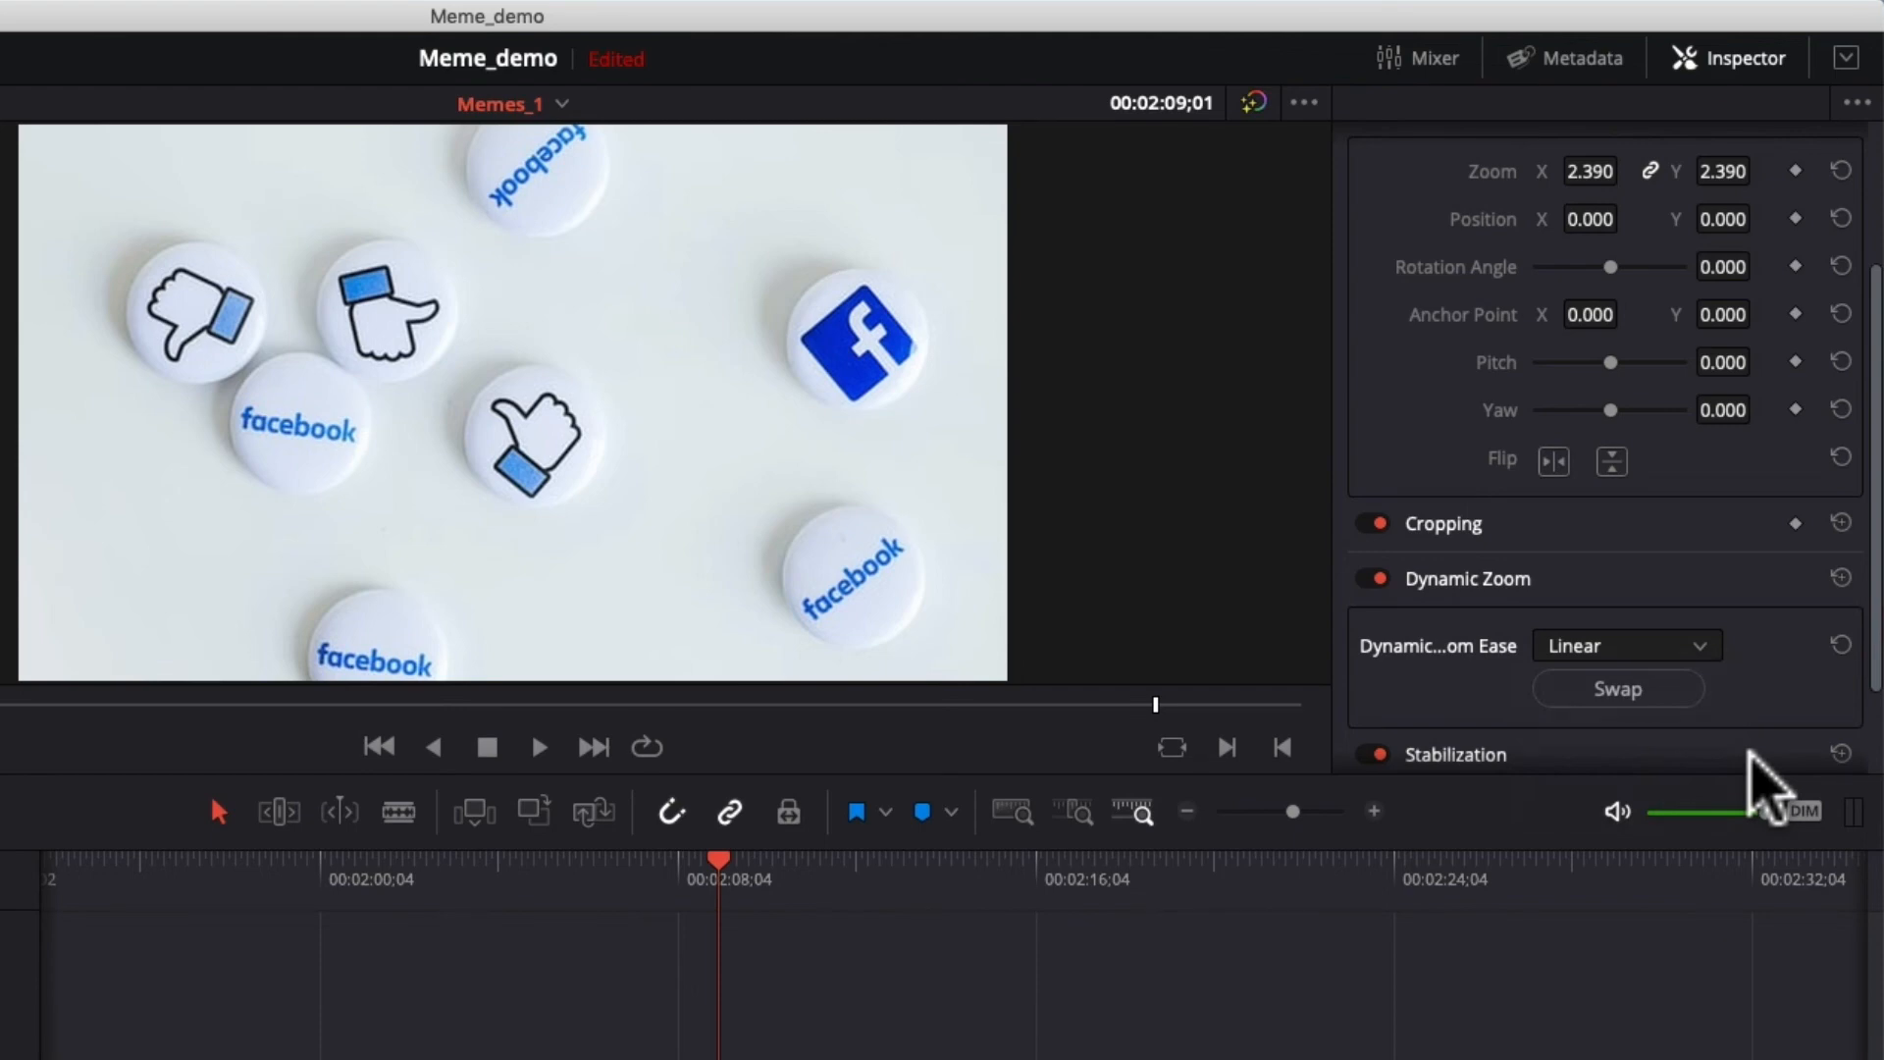
# Expand the Cropping settings and move the social media image clip onto V2 above RickRoll_1.mp4, with the playhead at 00:02:13;10.
pyautogui.click(1444, 523)
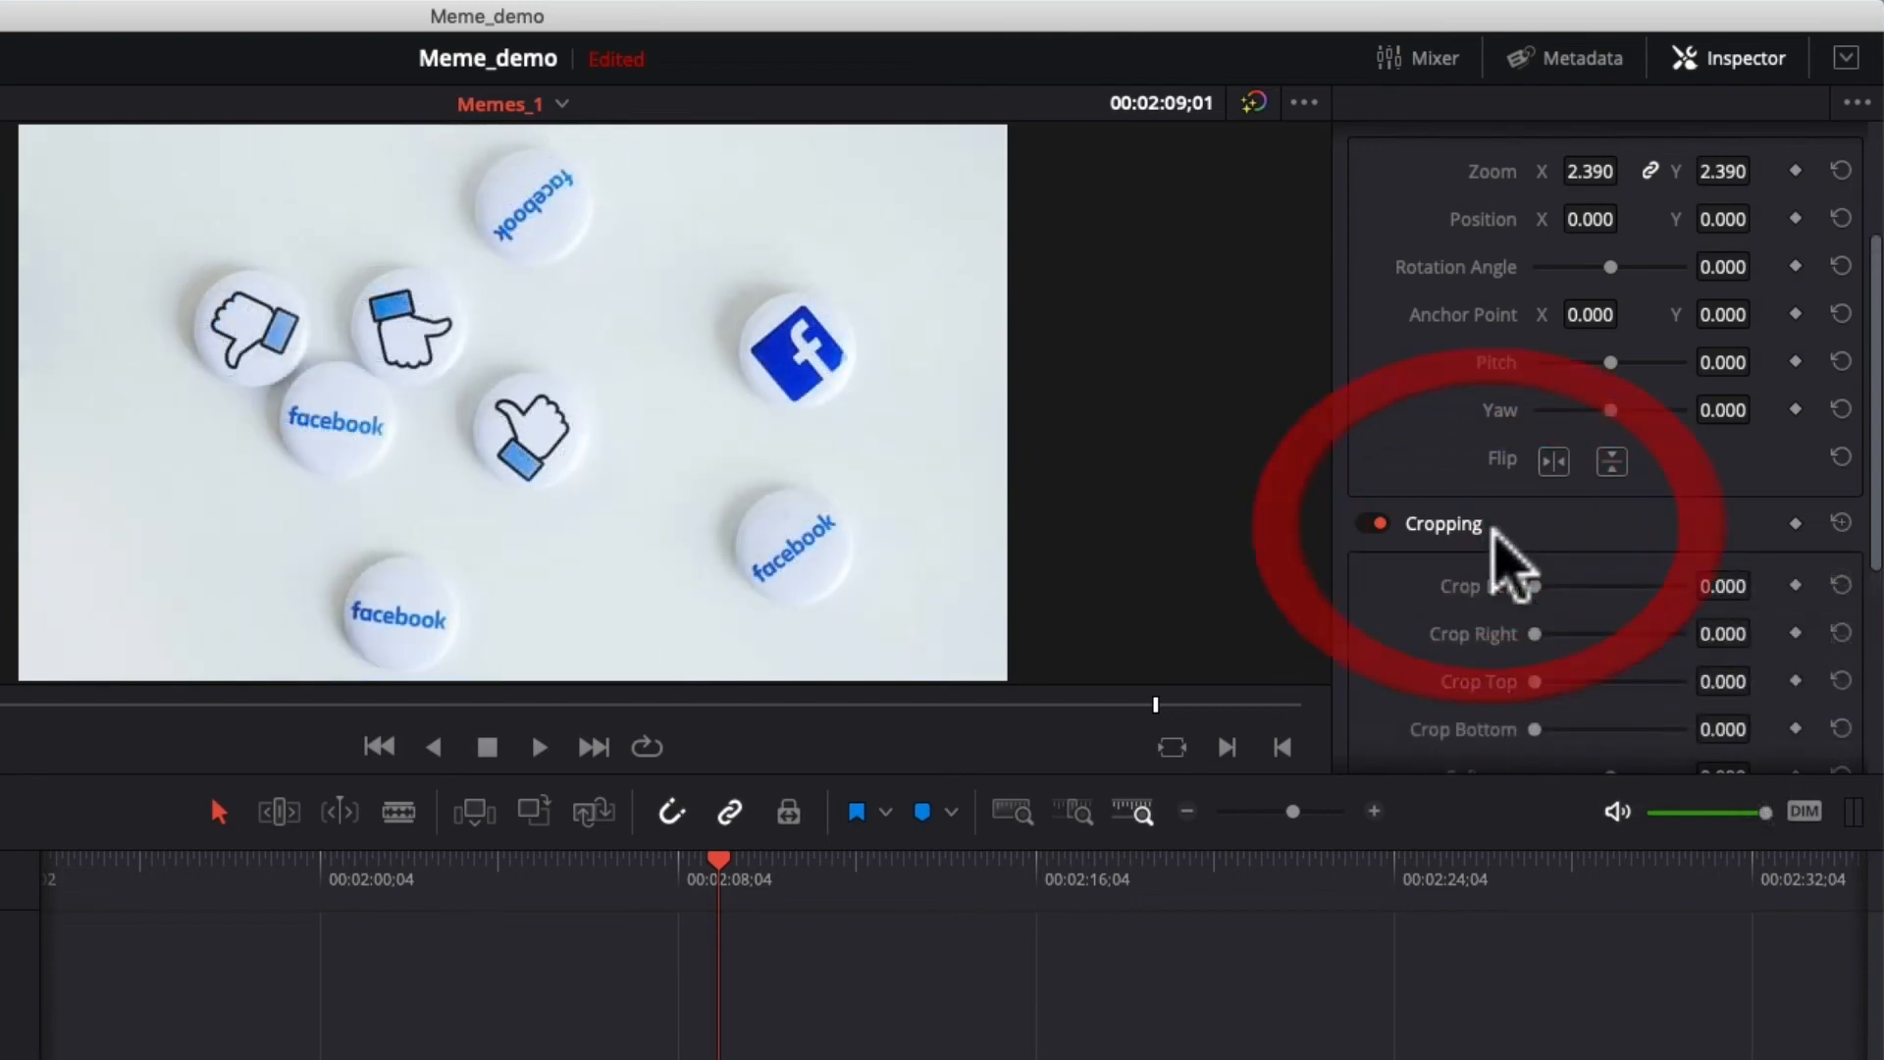
pyautogui.scroll(-3, 1742, 560)
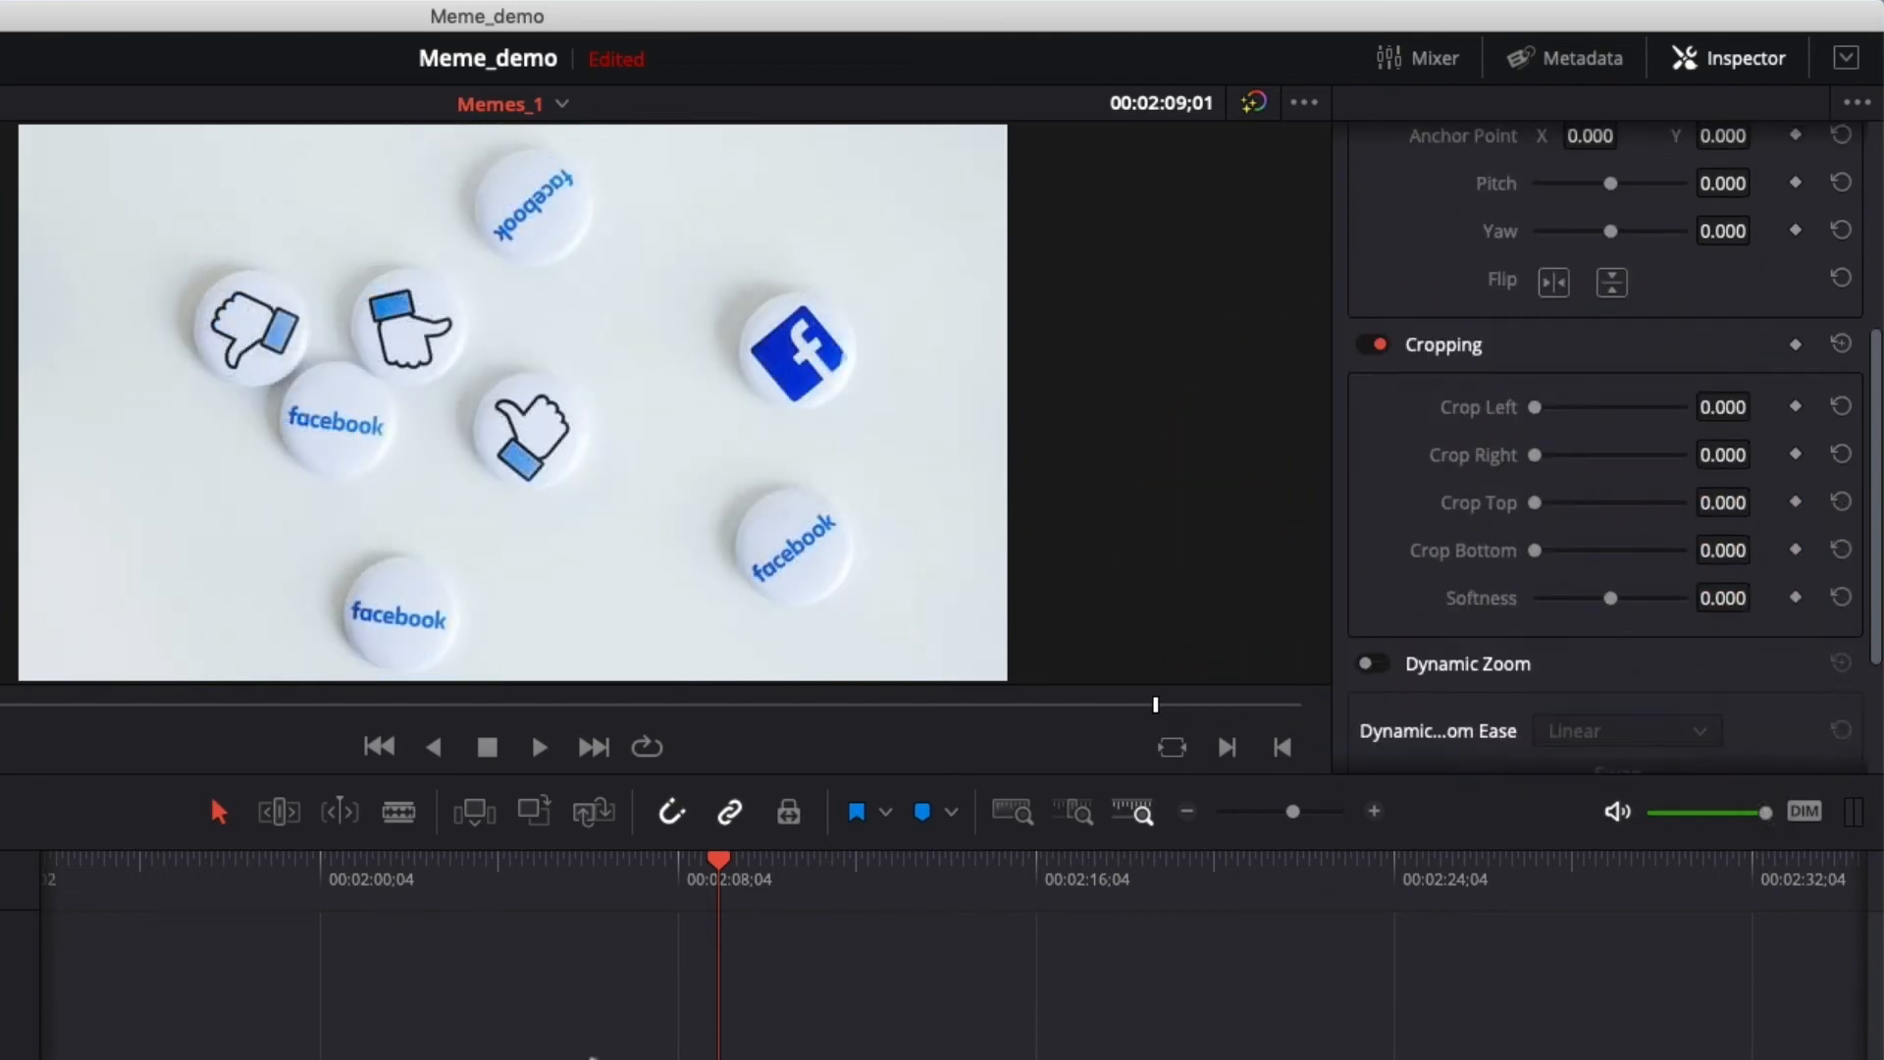
pyautogui.click(678, 896)
pyautogui.moveTo(1531, 408); pyautogui.dragTo(1085, 602)
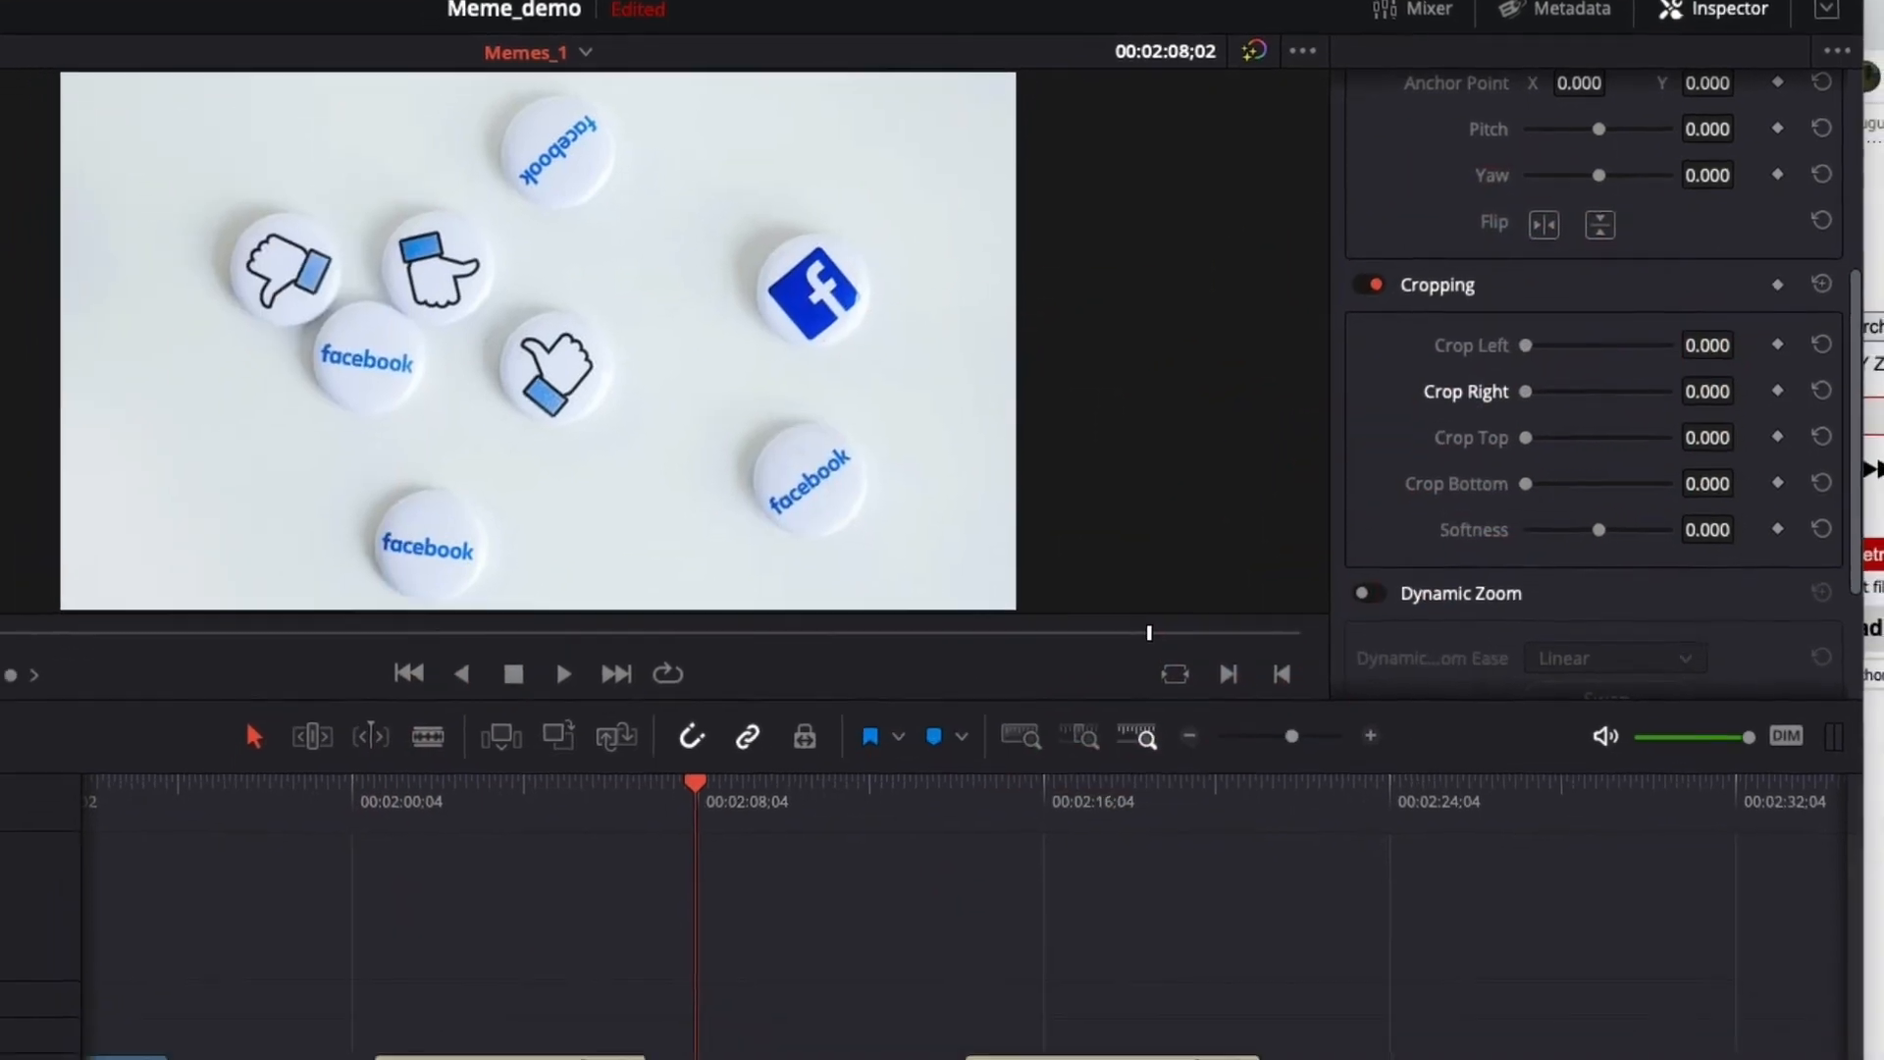
pyautogui.click(880, 1059)
pyautogui.click(921, 816)
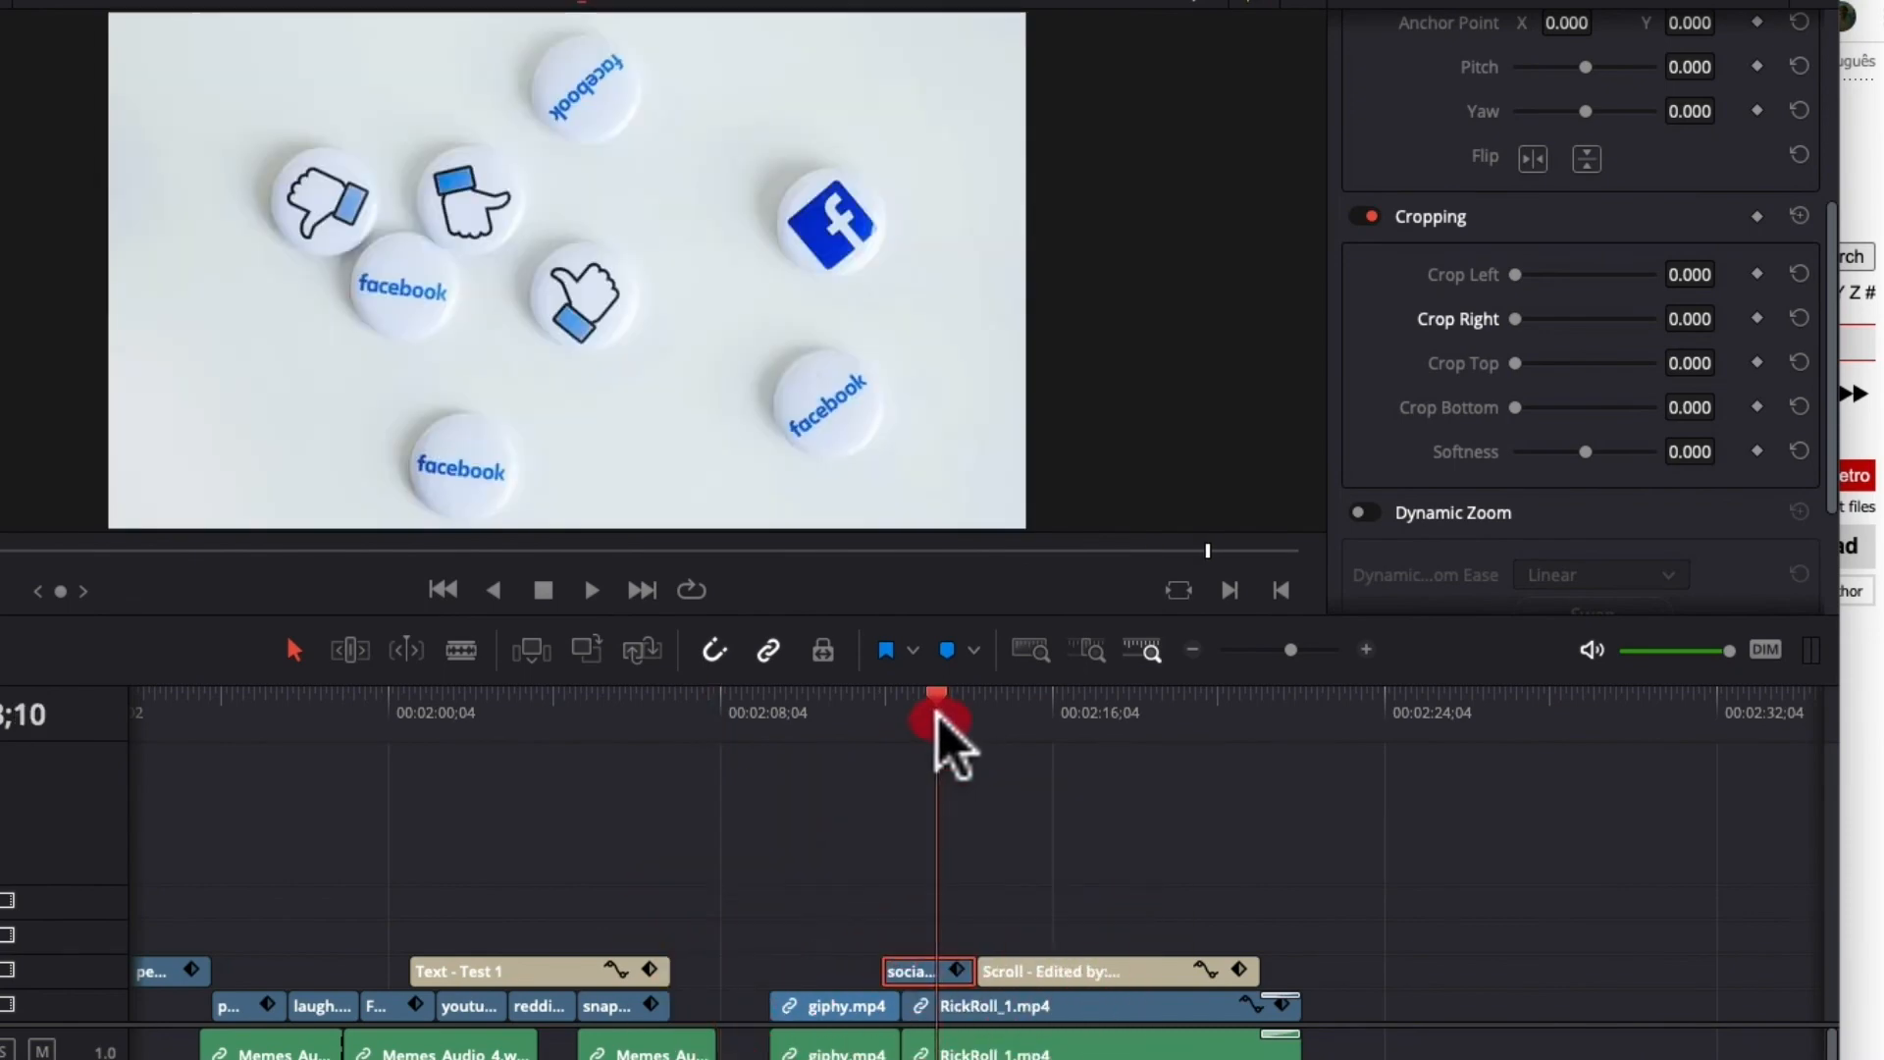
# Crop about 422 off the image clip's right side and try out the Softness and Crop Bottom settings.
pyautogui.moveTo(1517, 319); pyautogui.dragTo(1584, 319)
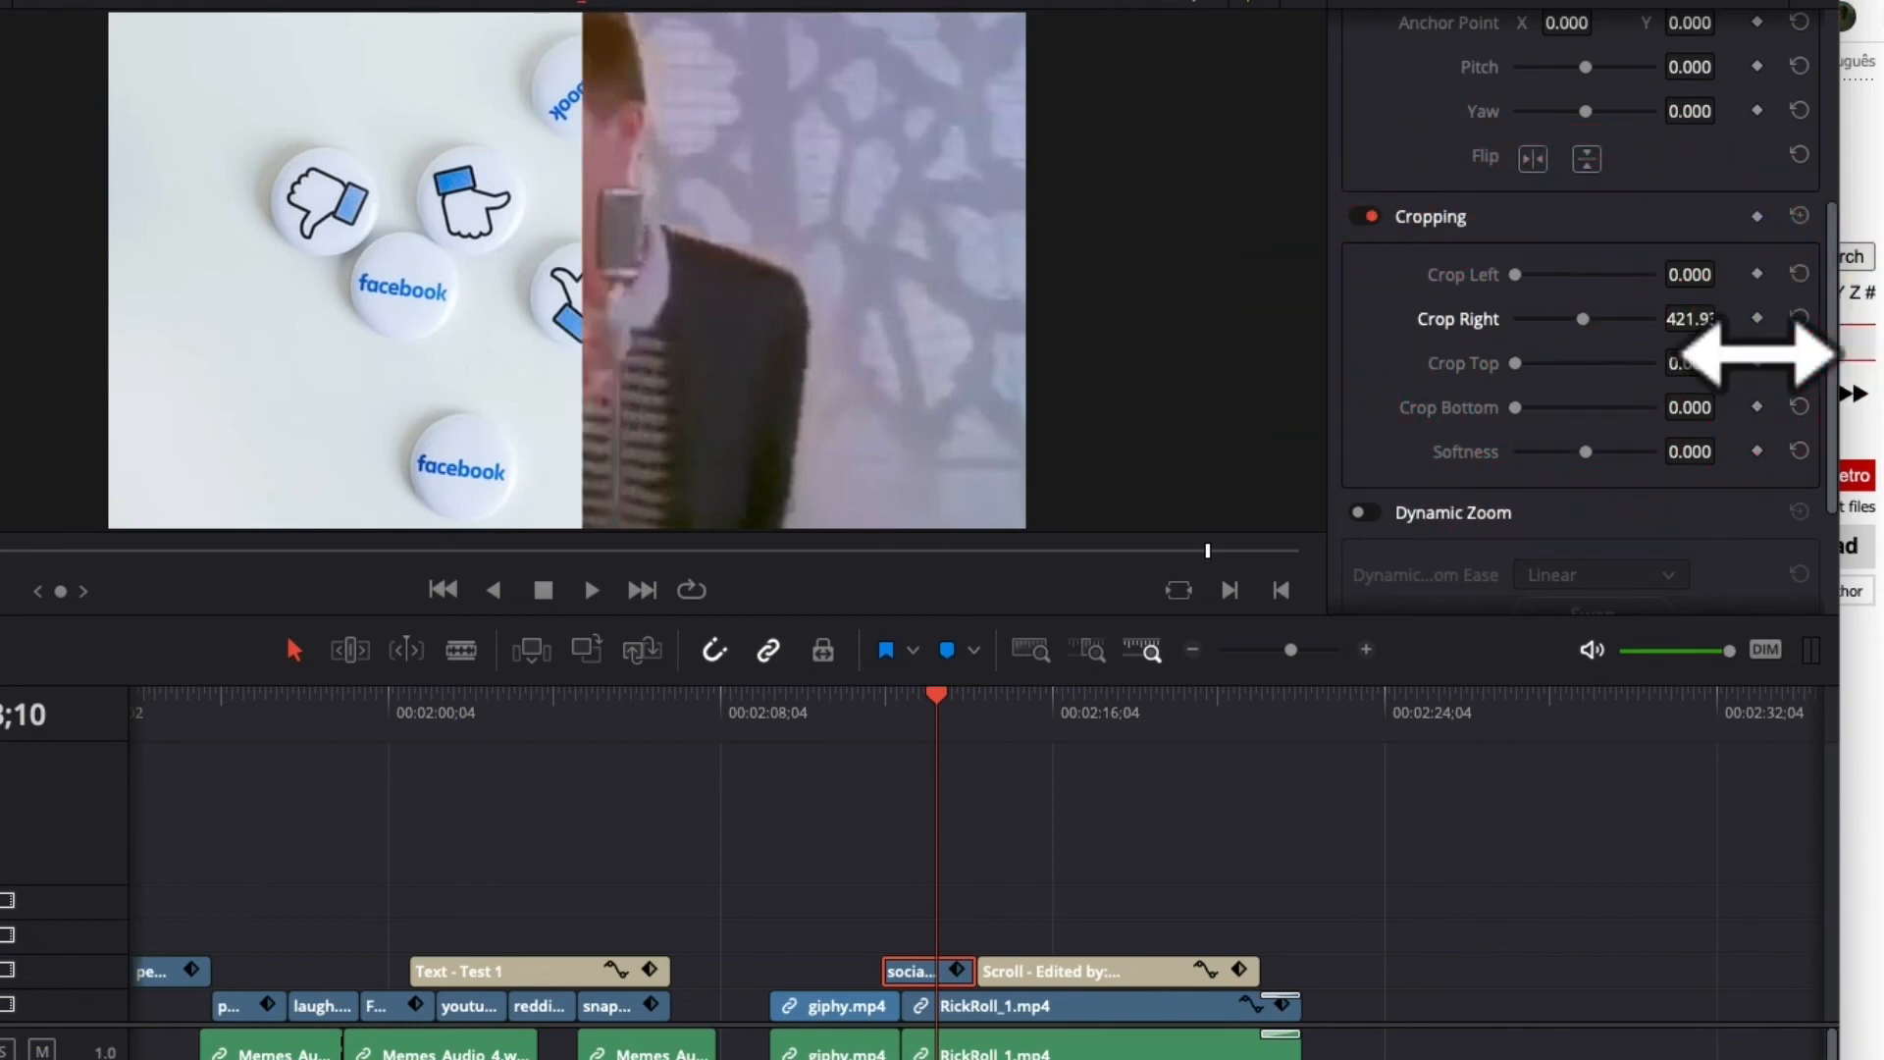
pyautogui.moveTo(1576, 449); pyautogui.dragTo(1624, 457)
pyautogui.click(1799, 451)
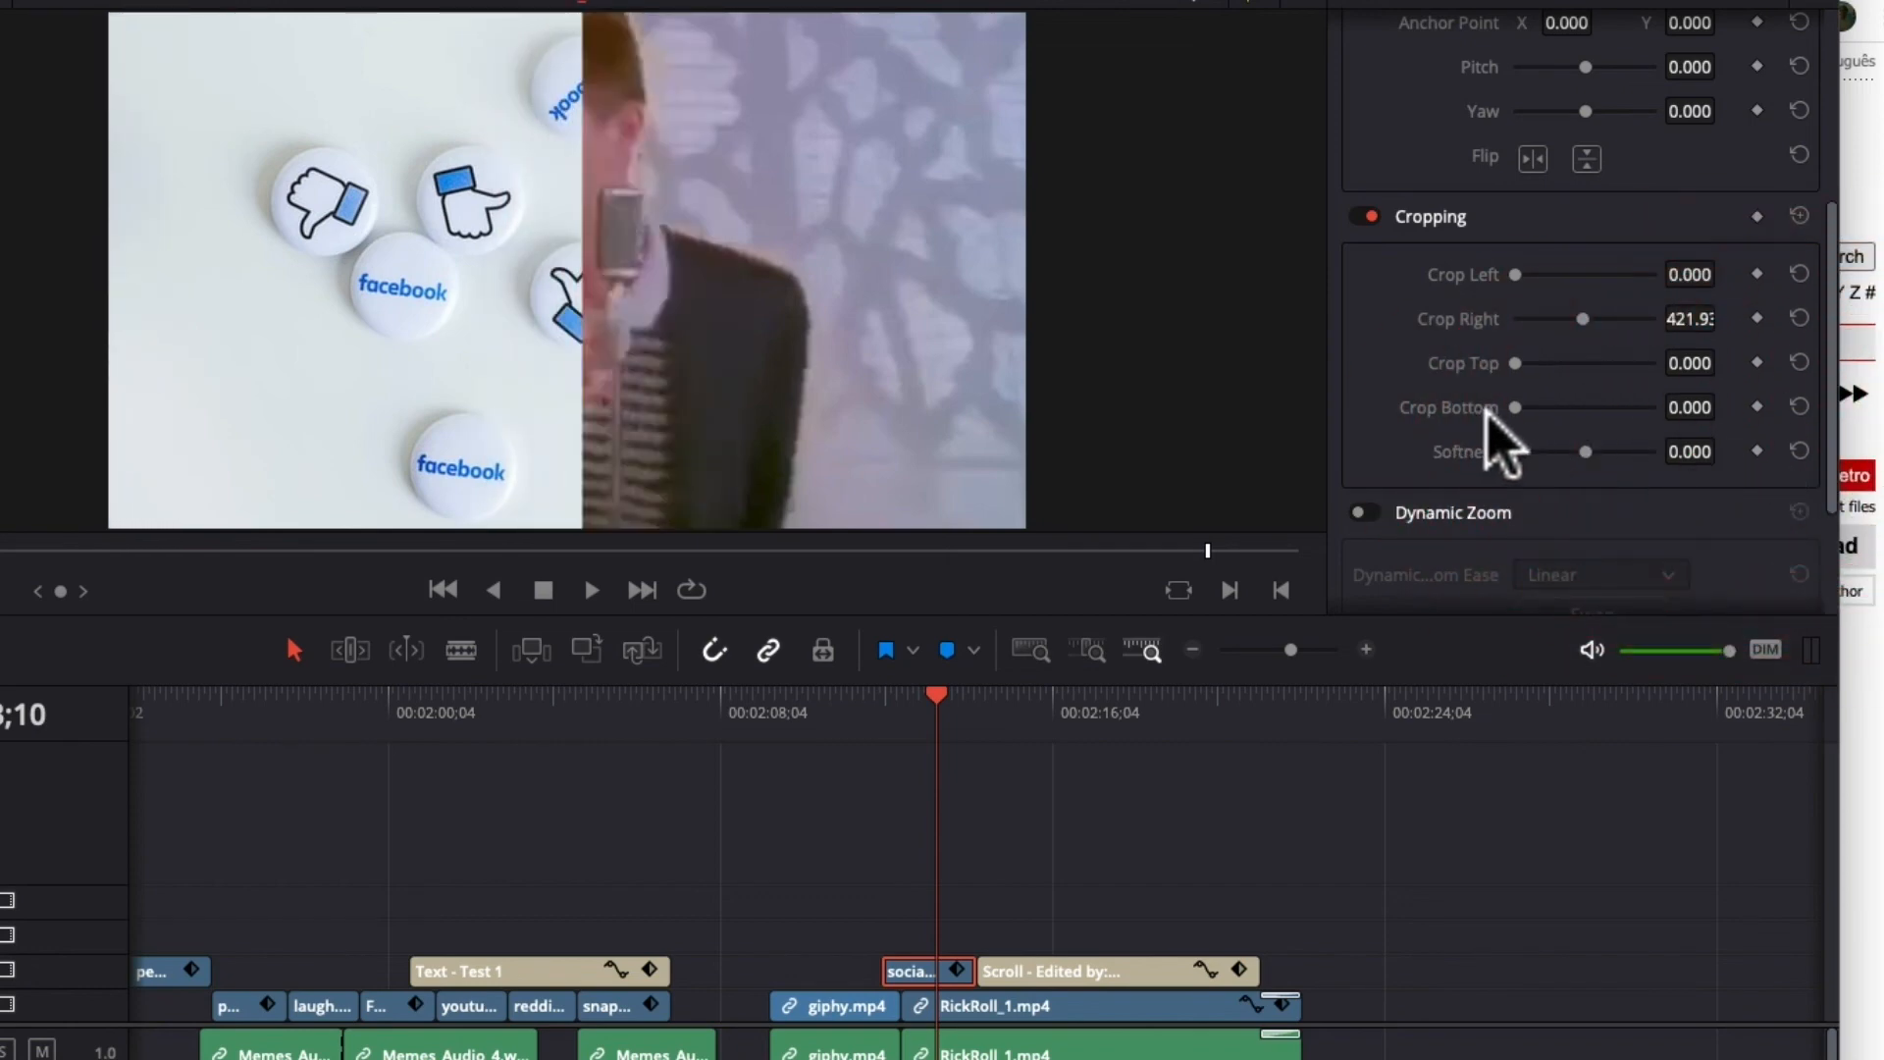
pyautogui.moveTo(1523, 400); pyautogui.dragTo(1575, 407)
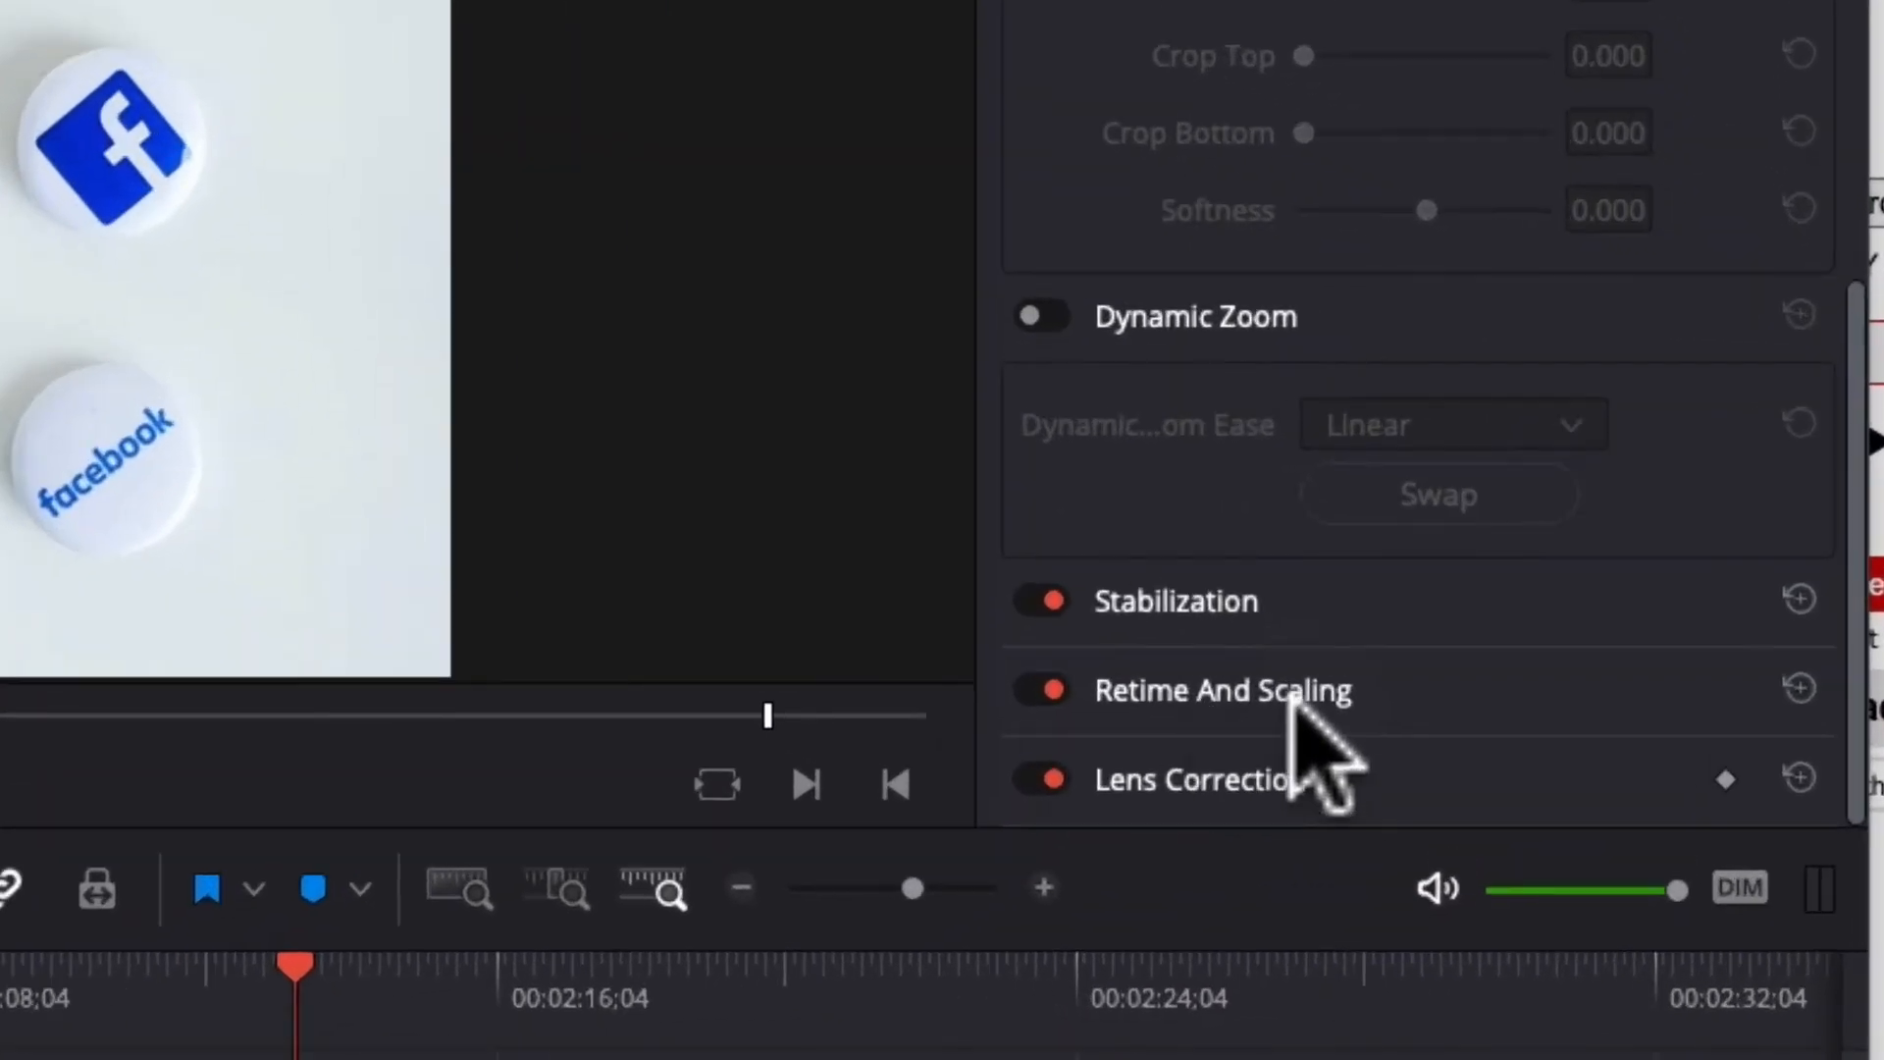
# Expand Retime And Scaling for the image clip, try the Crop, Fit and Fill scaling modes and choose Stretch.
pyautogui.click(1621, 478)
pyautogui.scroll(-3, 1610, 480)
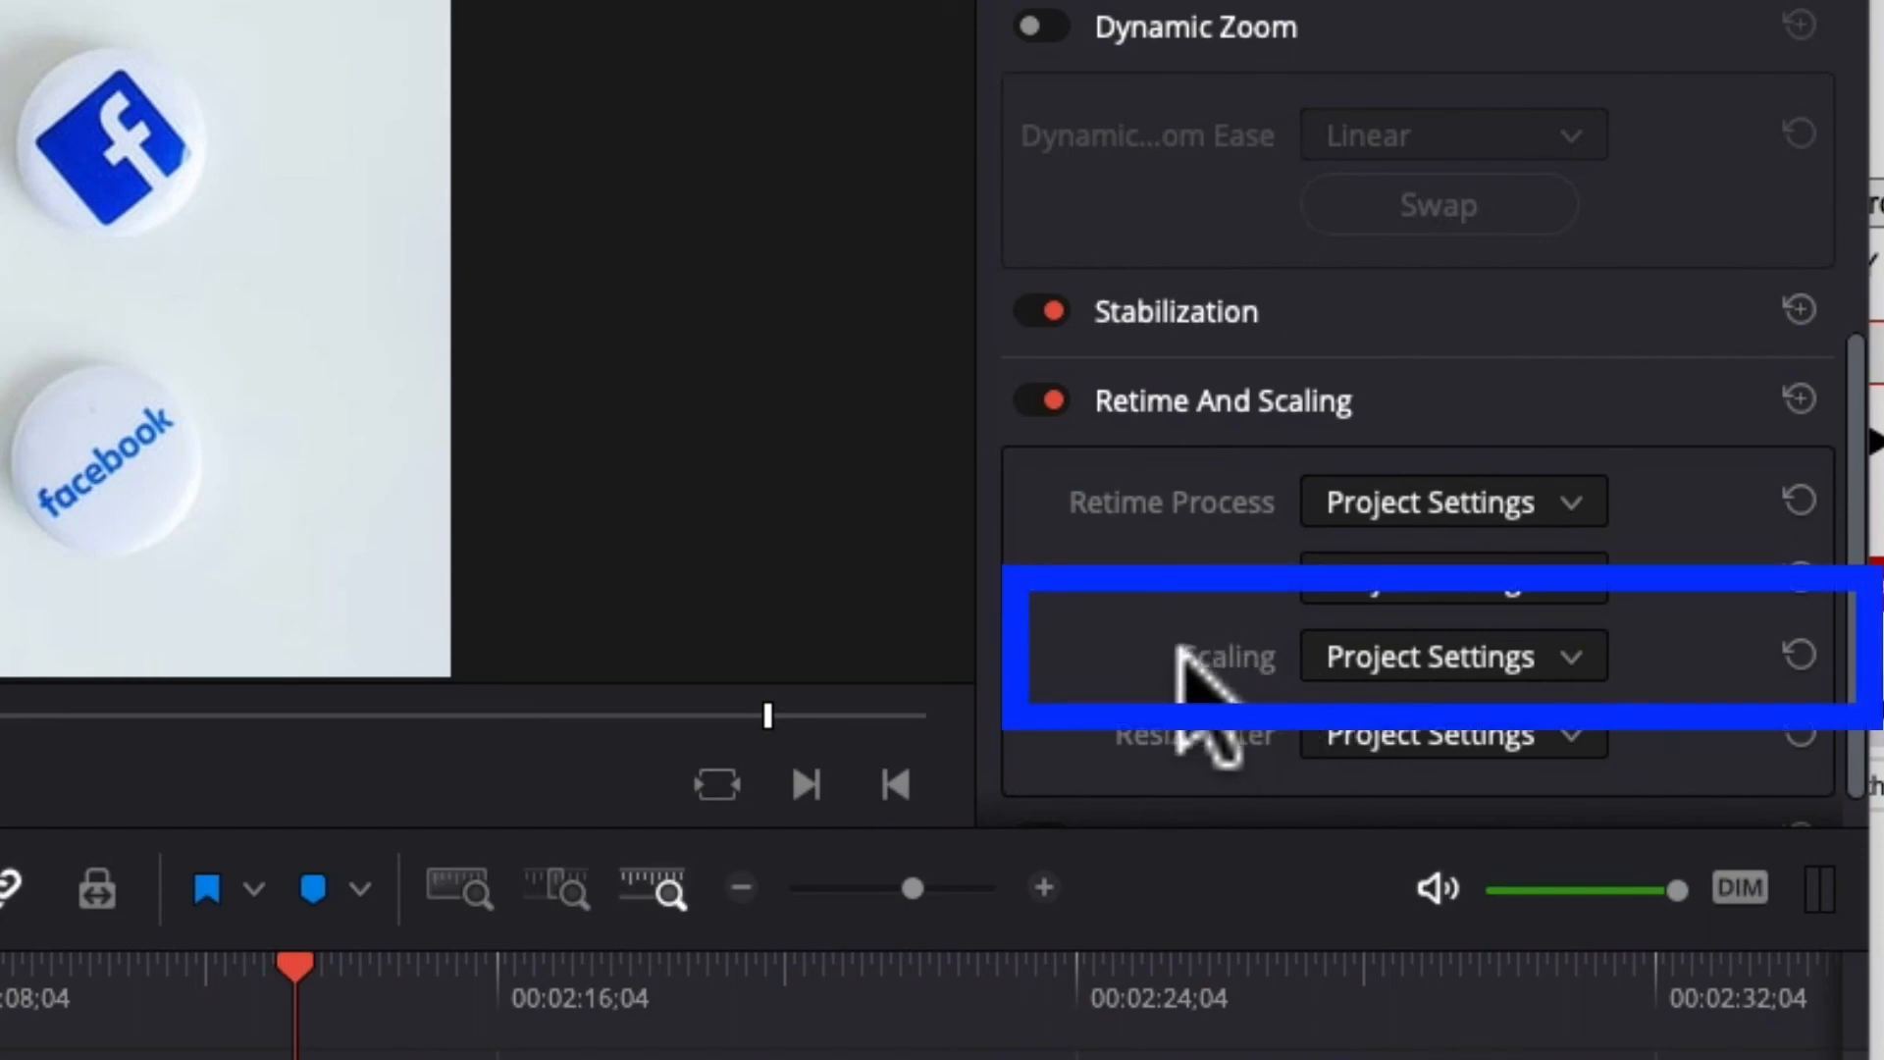
pyautogui.click(1422, 654)
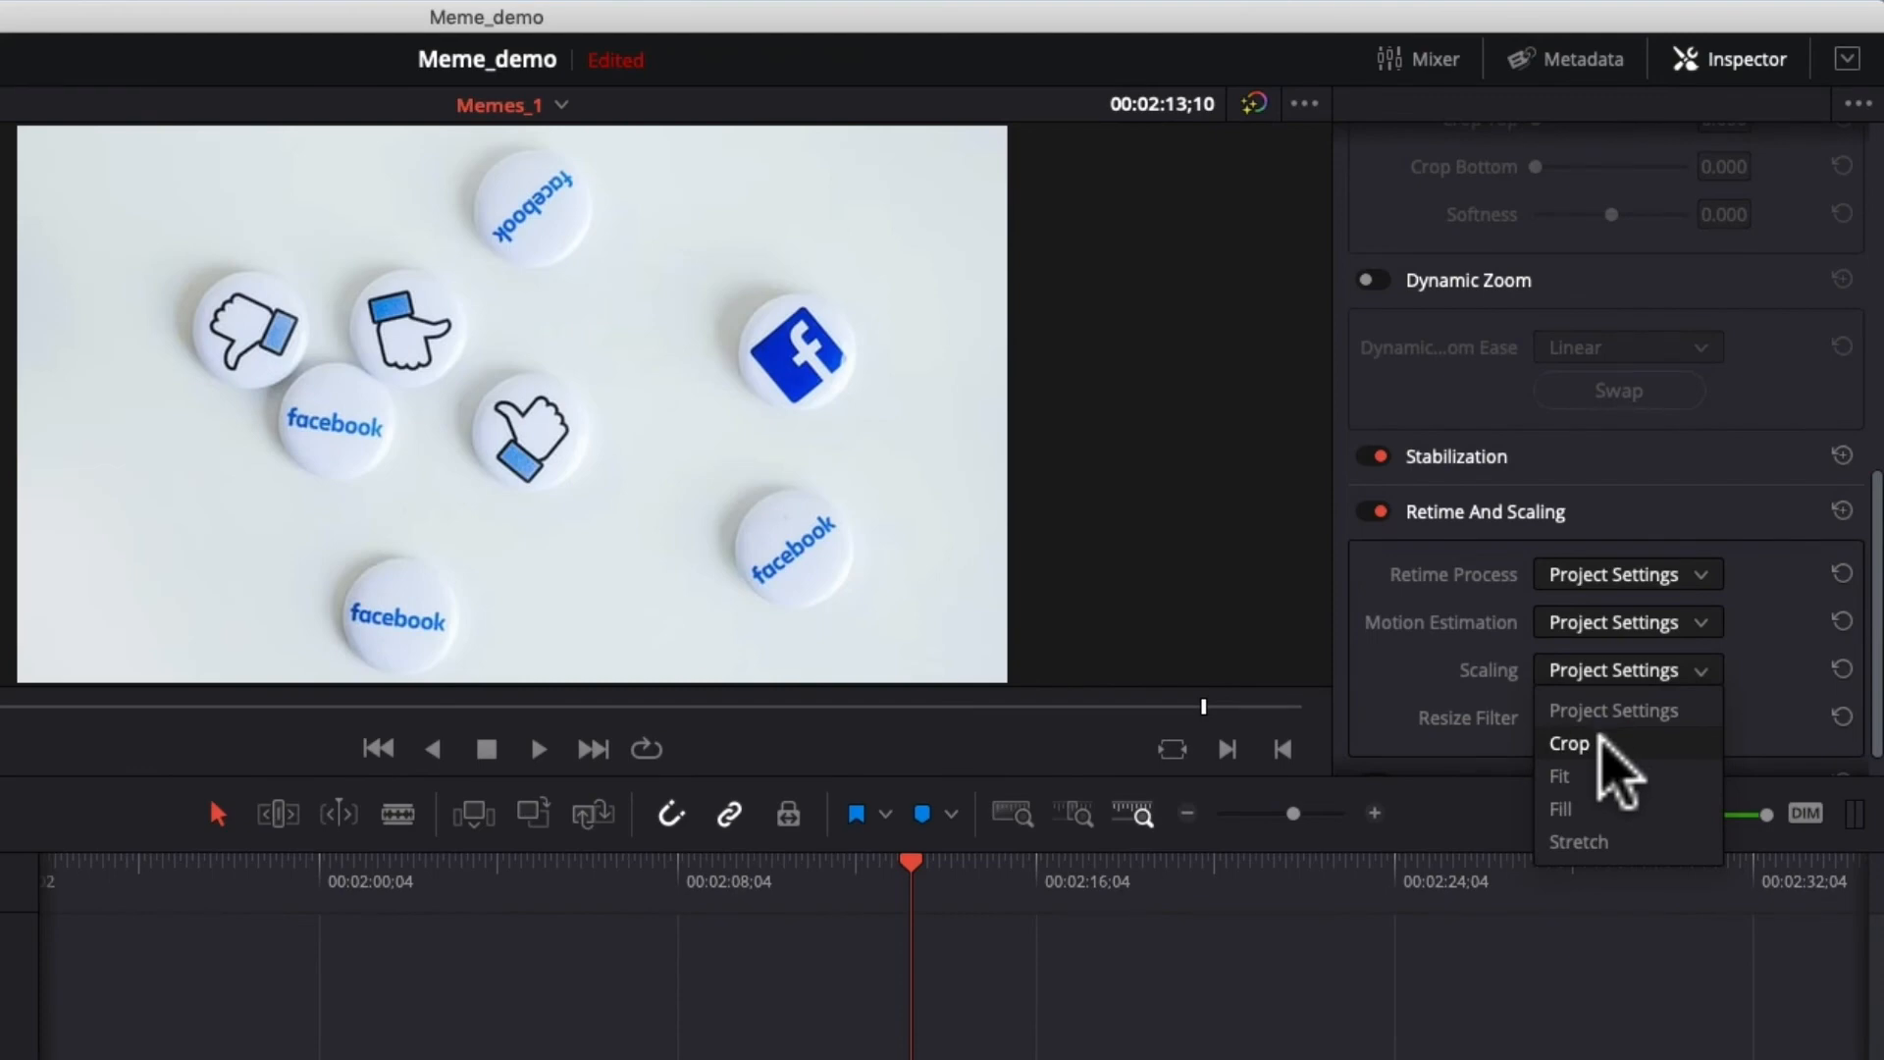
pyautogui.click(1463, 772)
pyautogui.click(1621, 669)
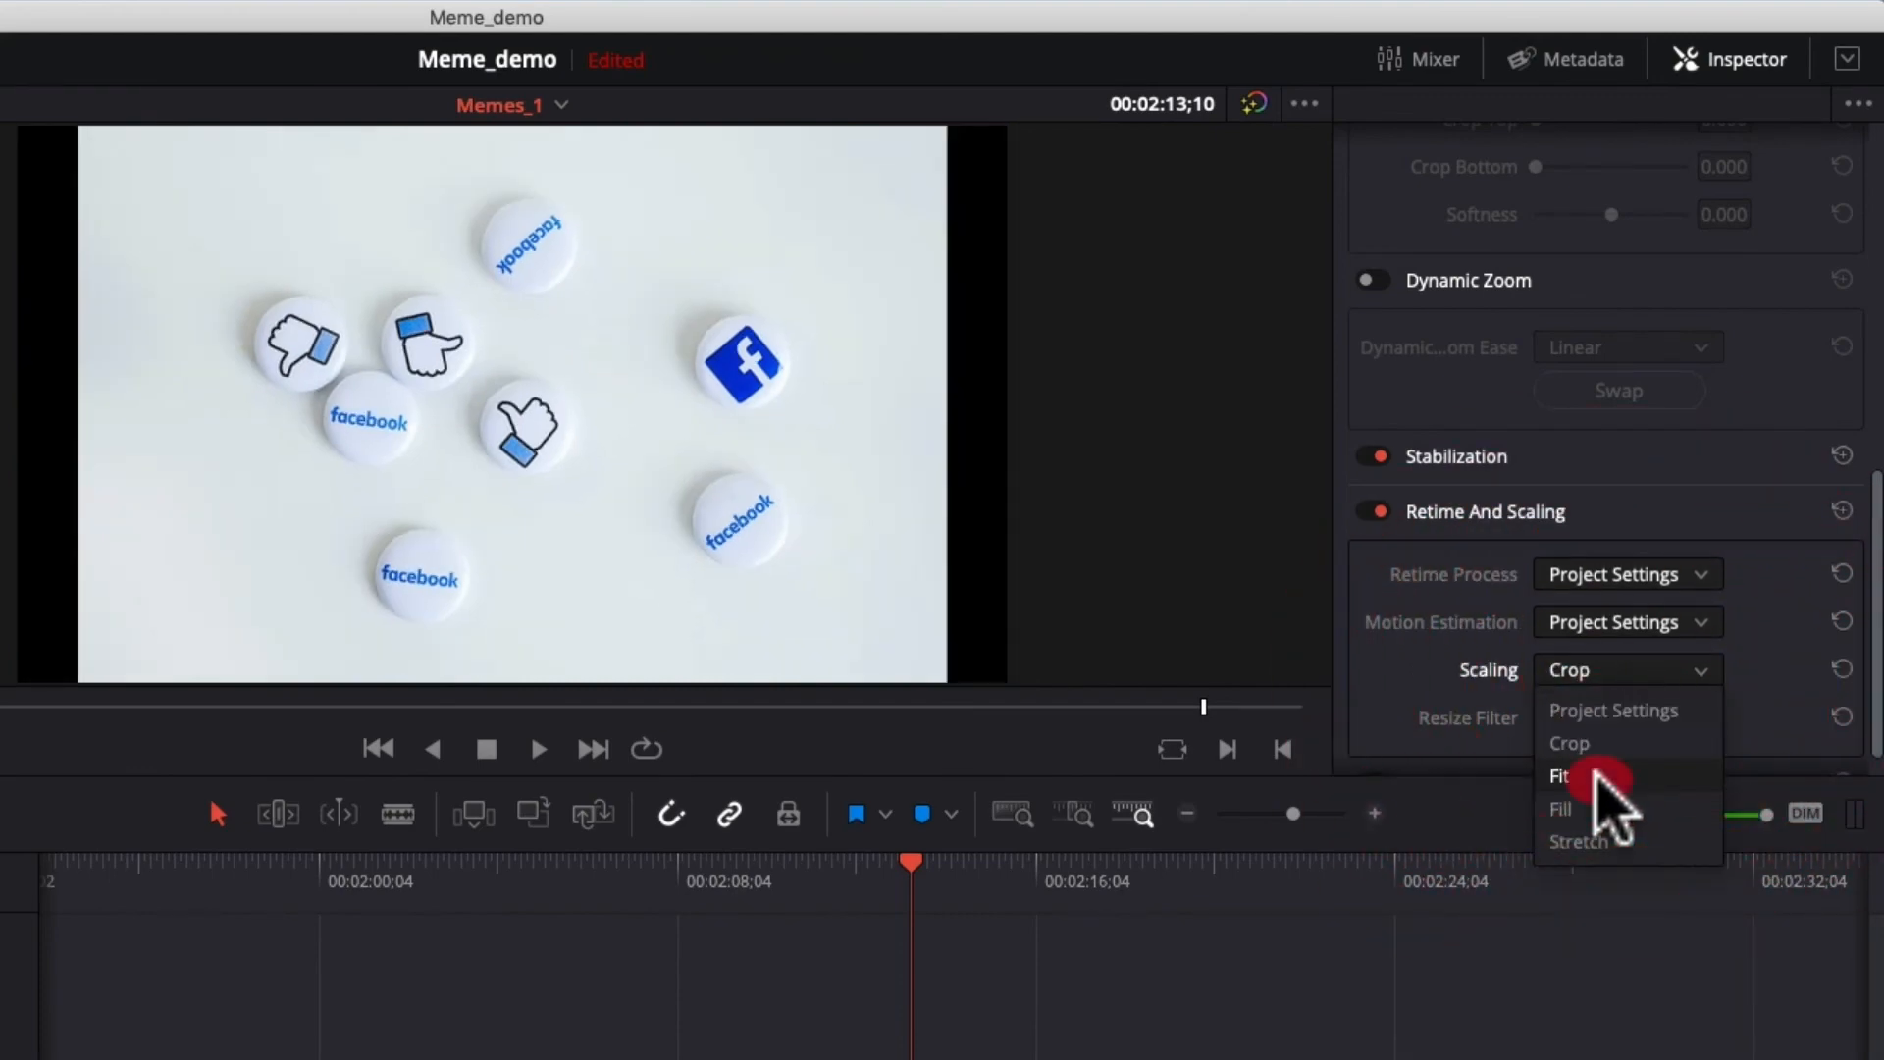
pyautogui.click(1592, 774)
pyautogui.click(1609, 667)
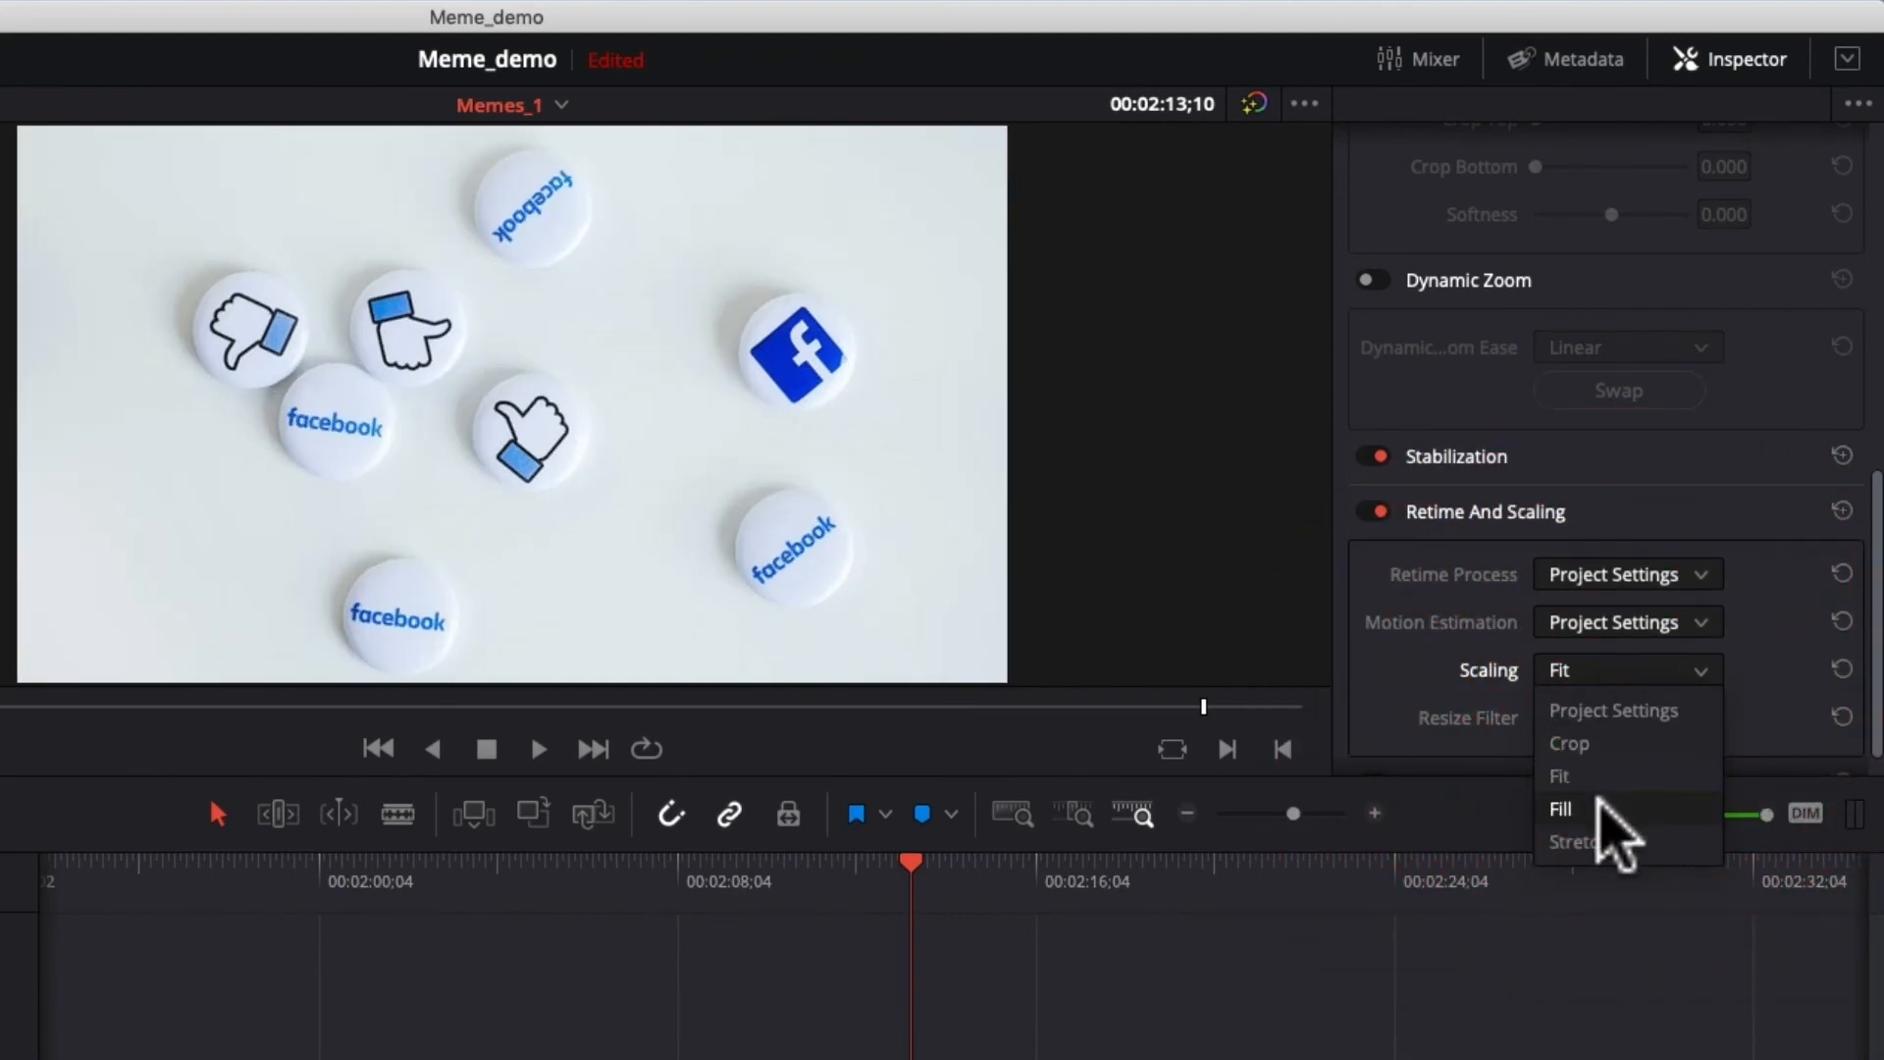
pyautogui.click(1610, 808)
pyautogui.click(1624, 669)
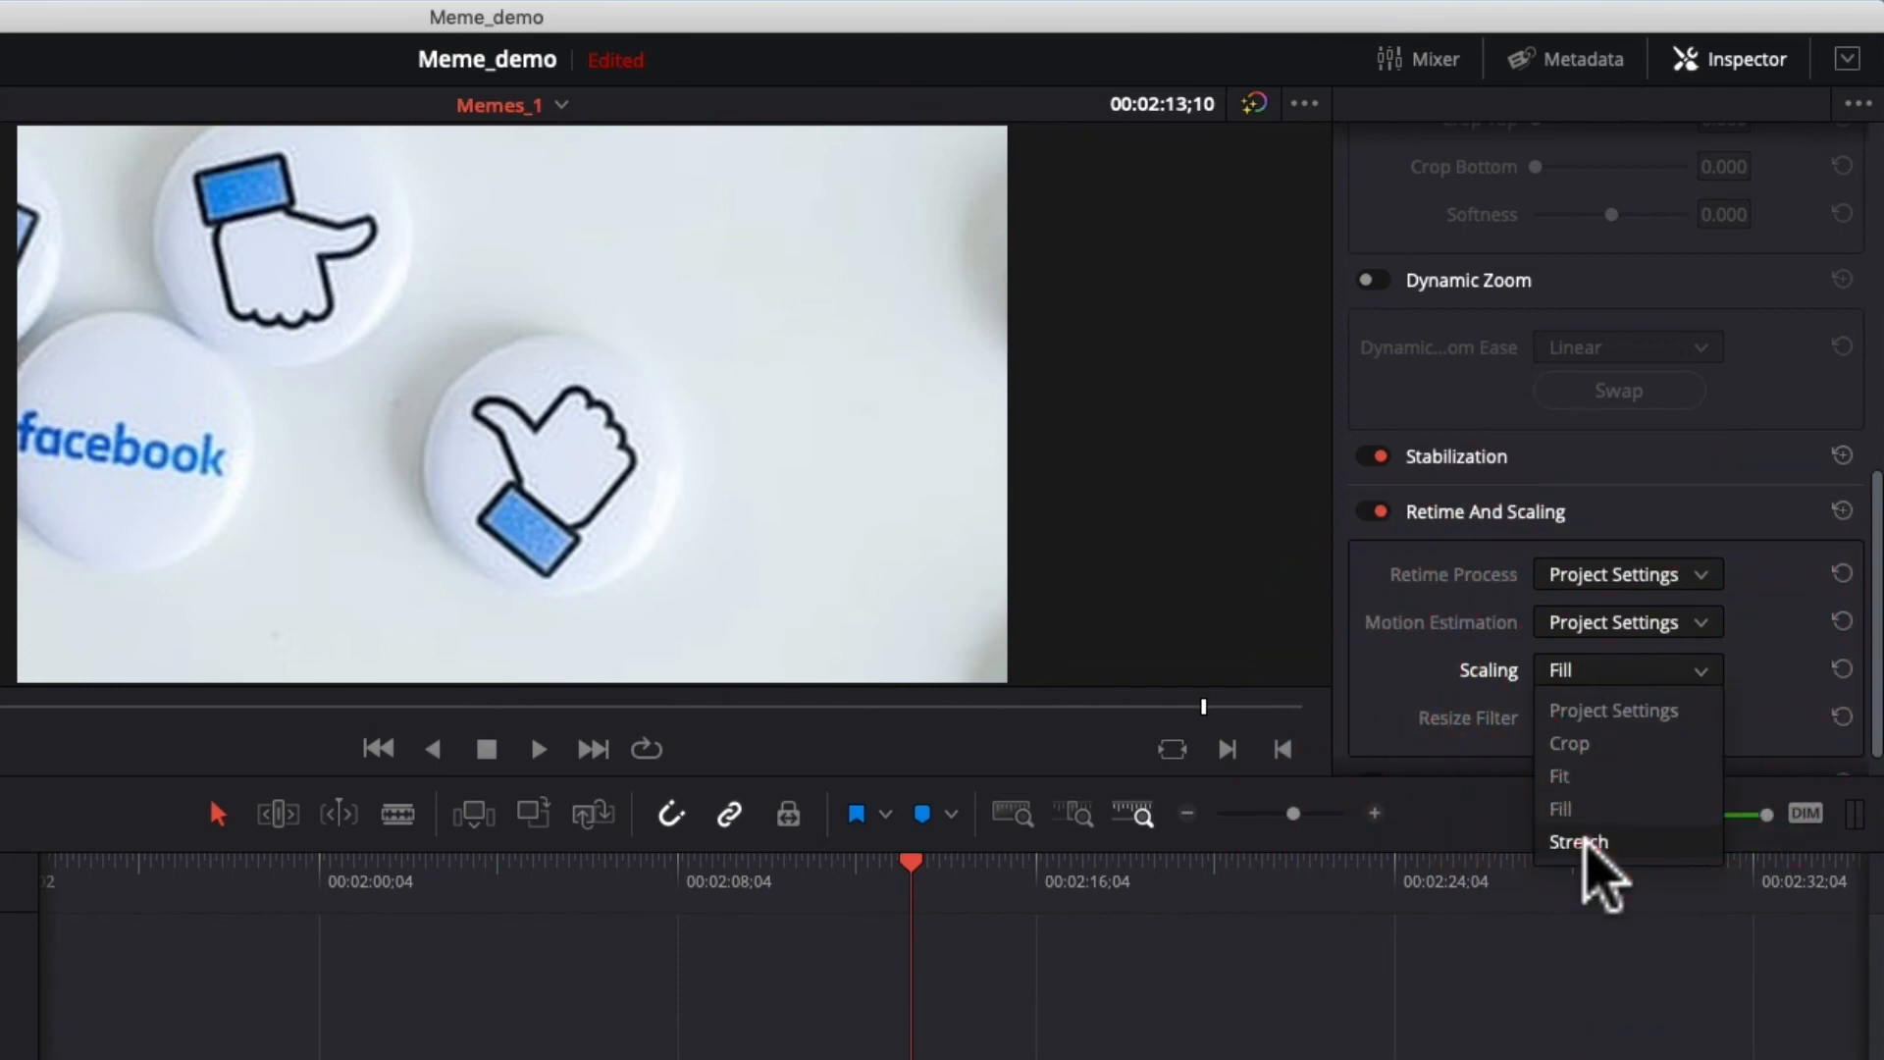
pyautogui.click(1582, 841)
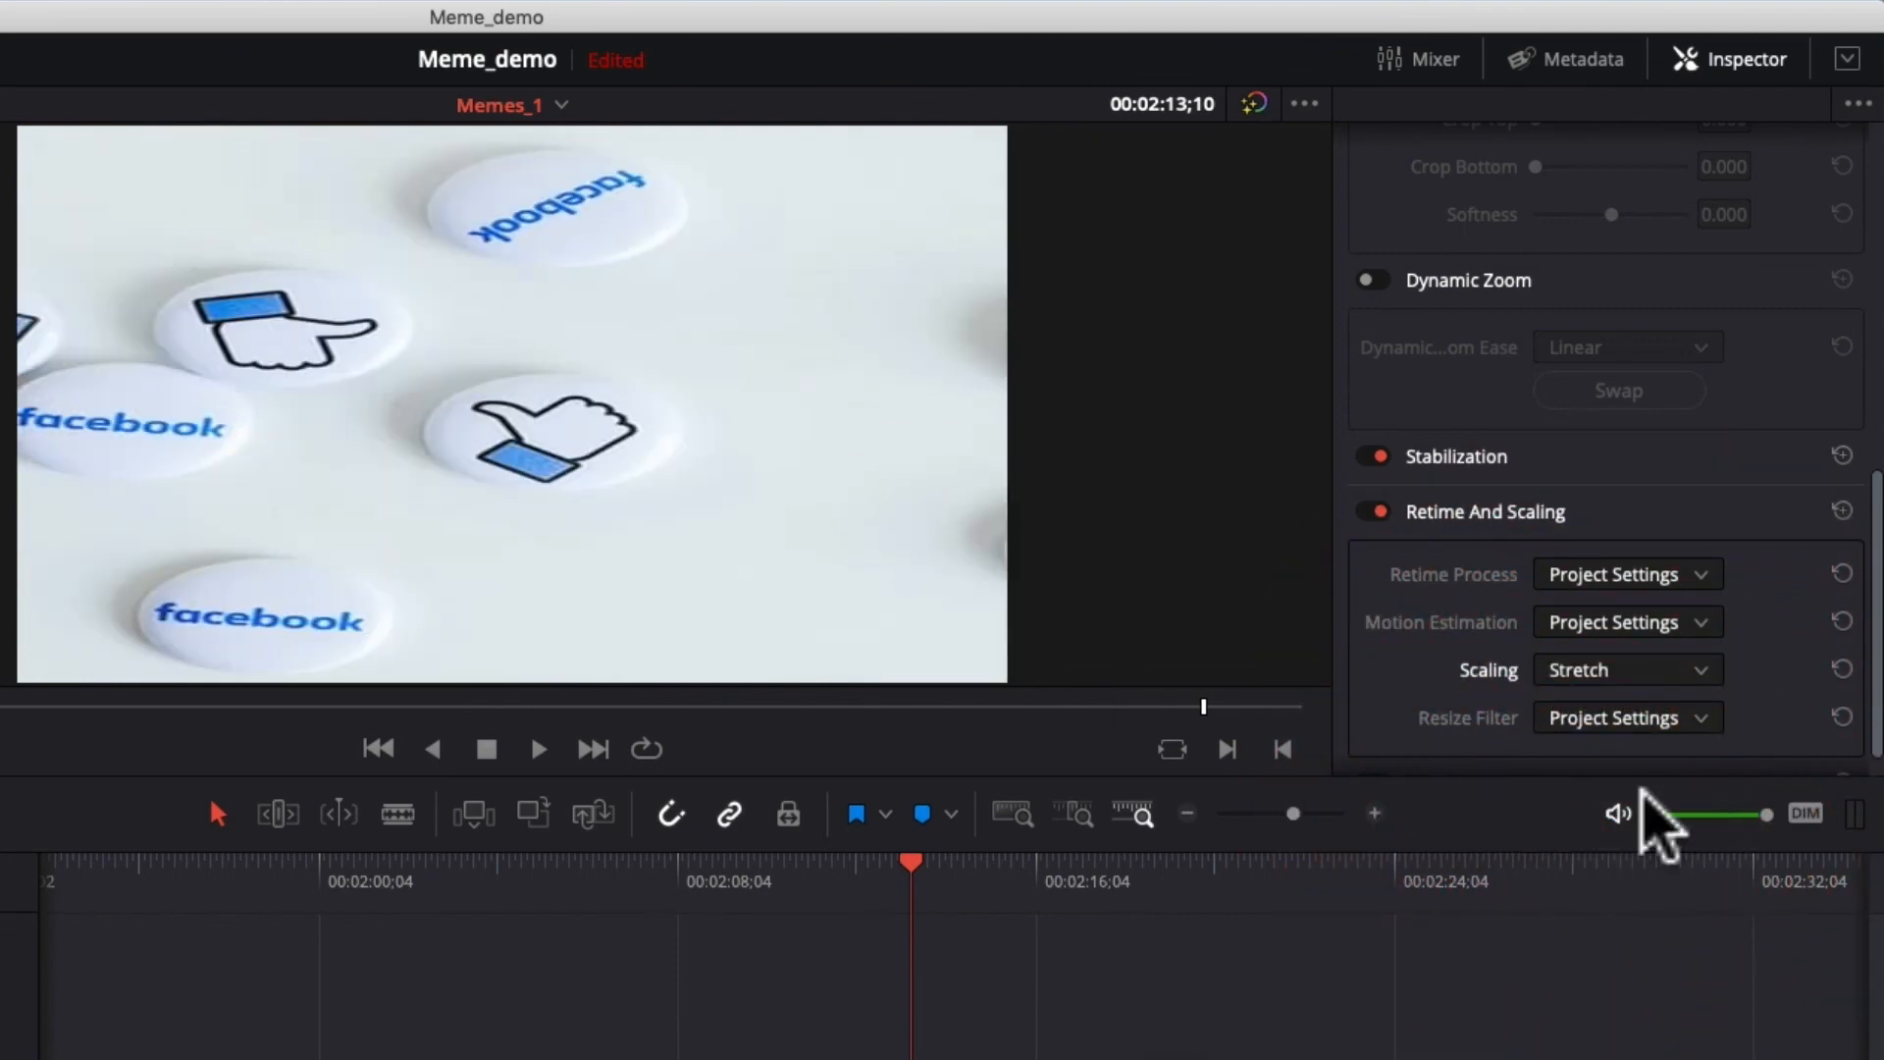
# Reset the image clip's transform zoom to its default and set its scaling mode to Crop.
pyautogui.scroll(10, 1757, 484)
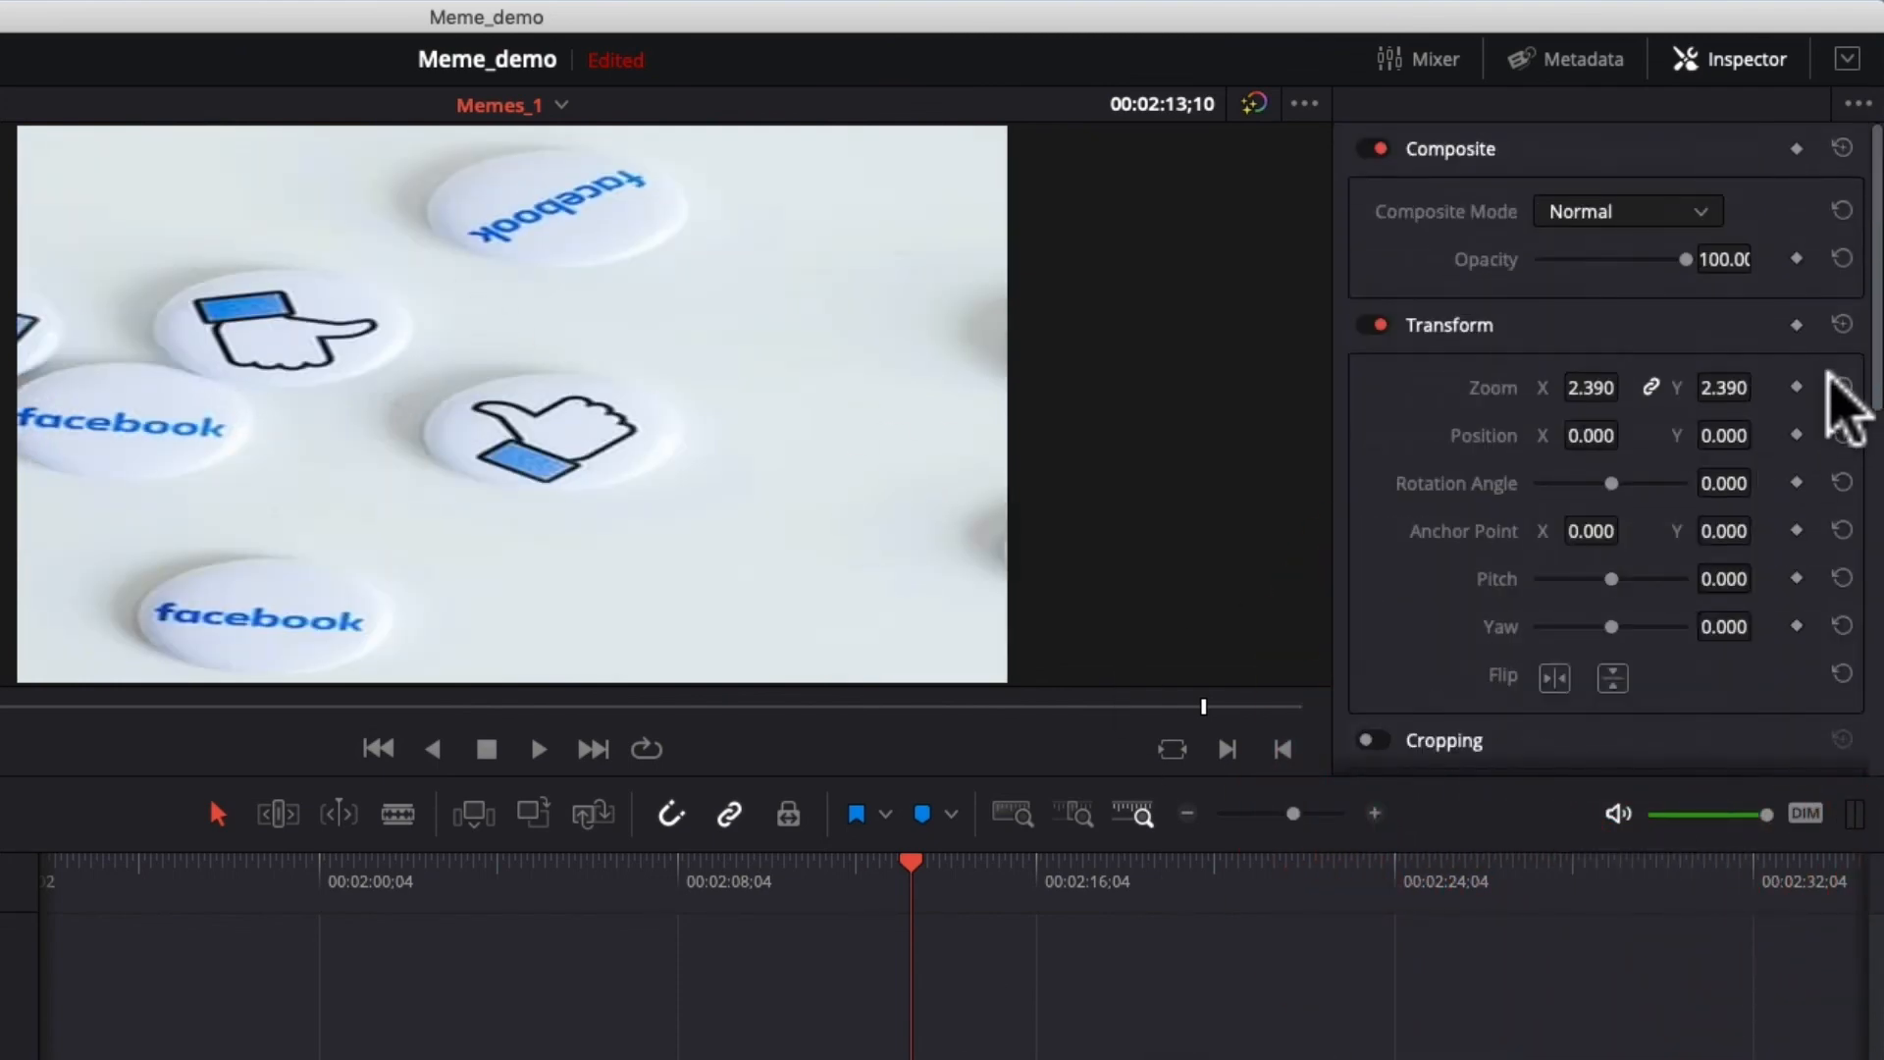
pyautogui.click(1837, 385)
pyautogui.scroll(-6, 1585, 736)
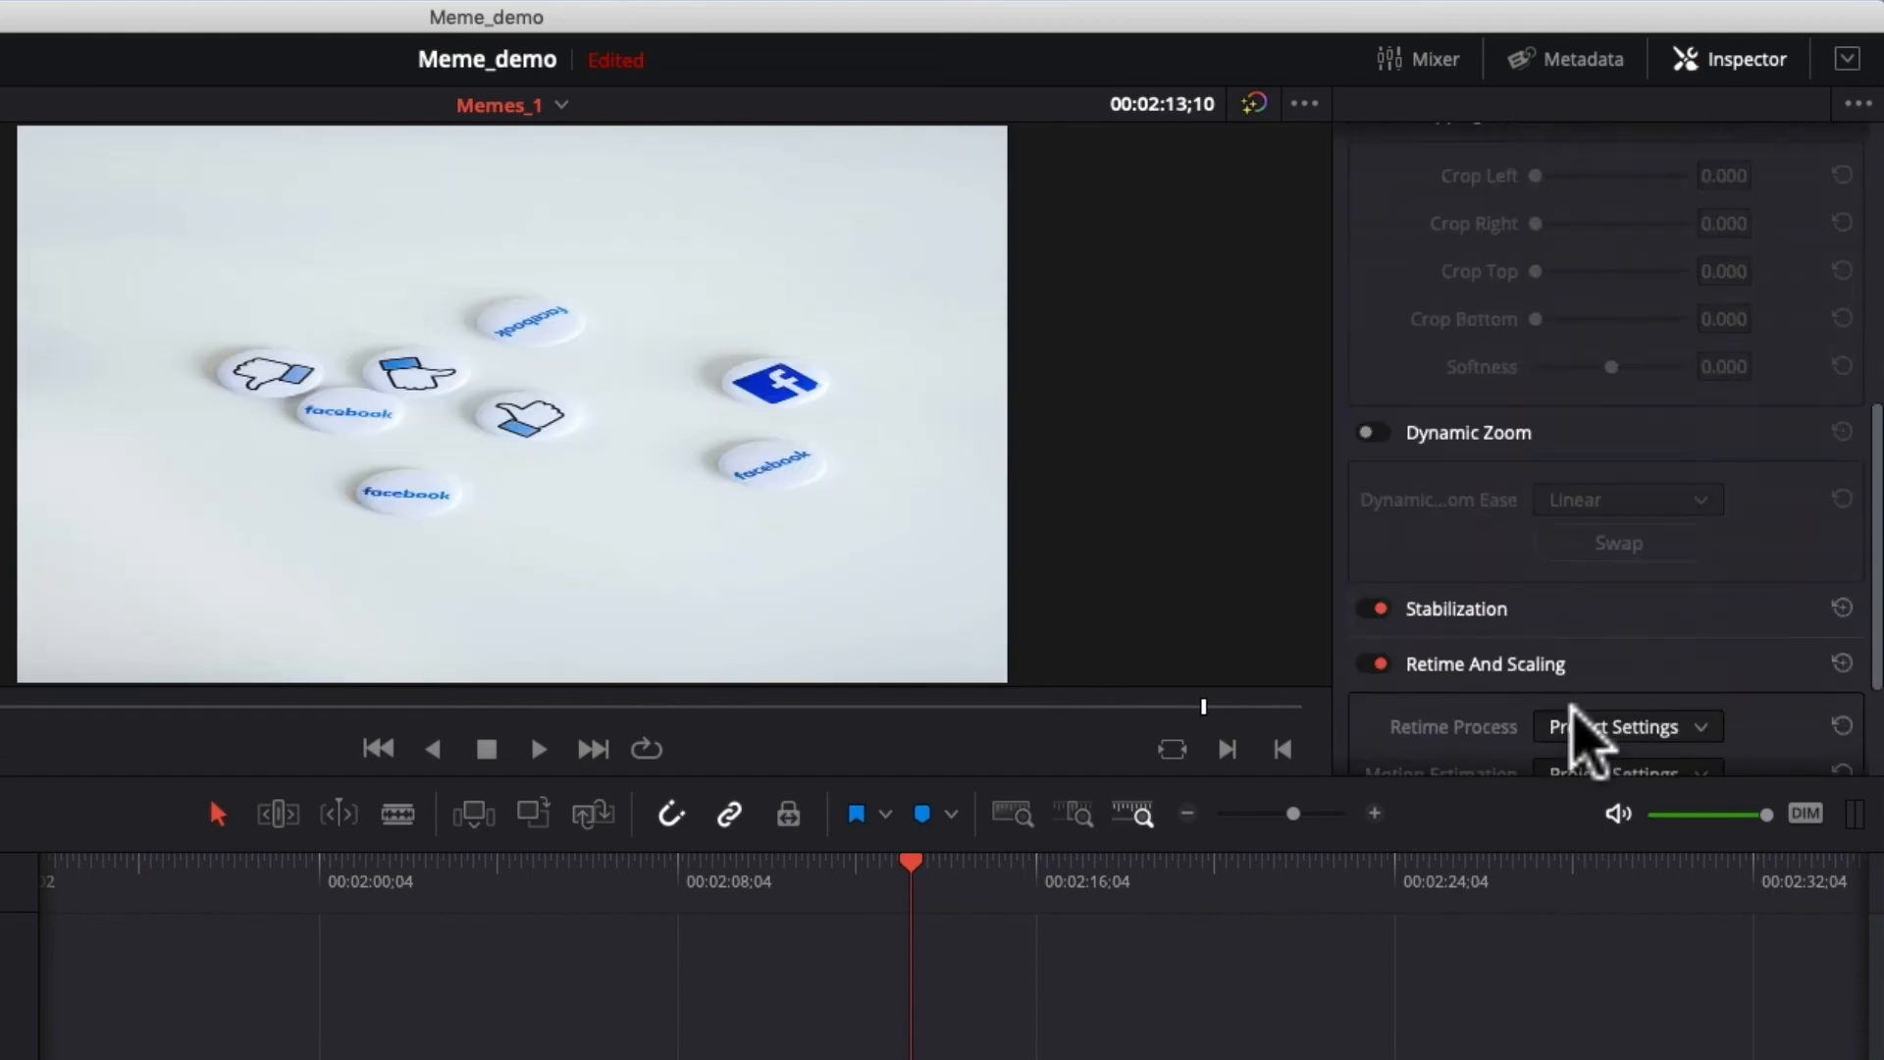
pyautogui.scroll(-3, 1598, 716)
pyautogui.click(1624, 642)
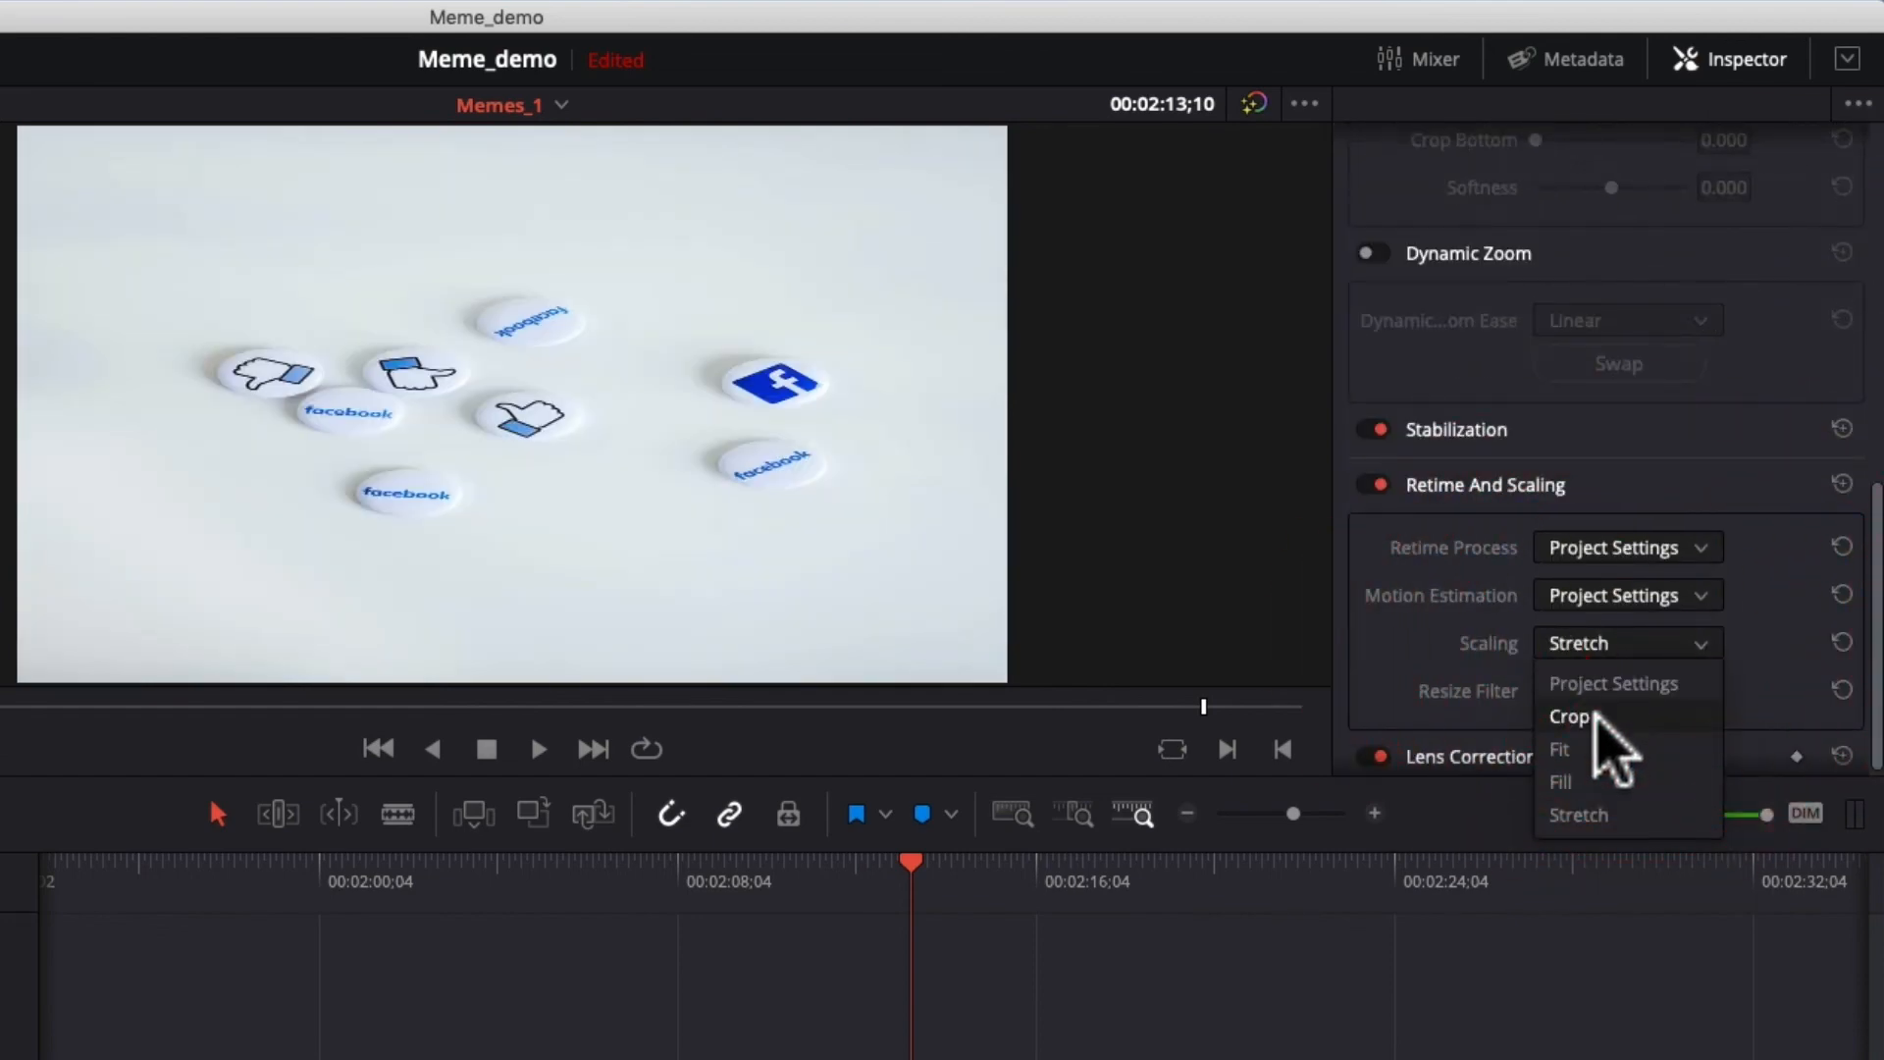
pyautogui.click(1596, 716)
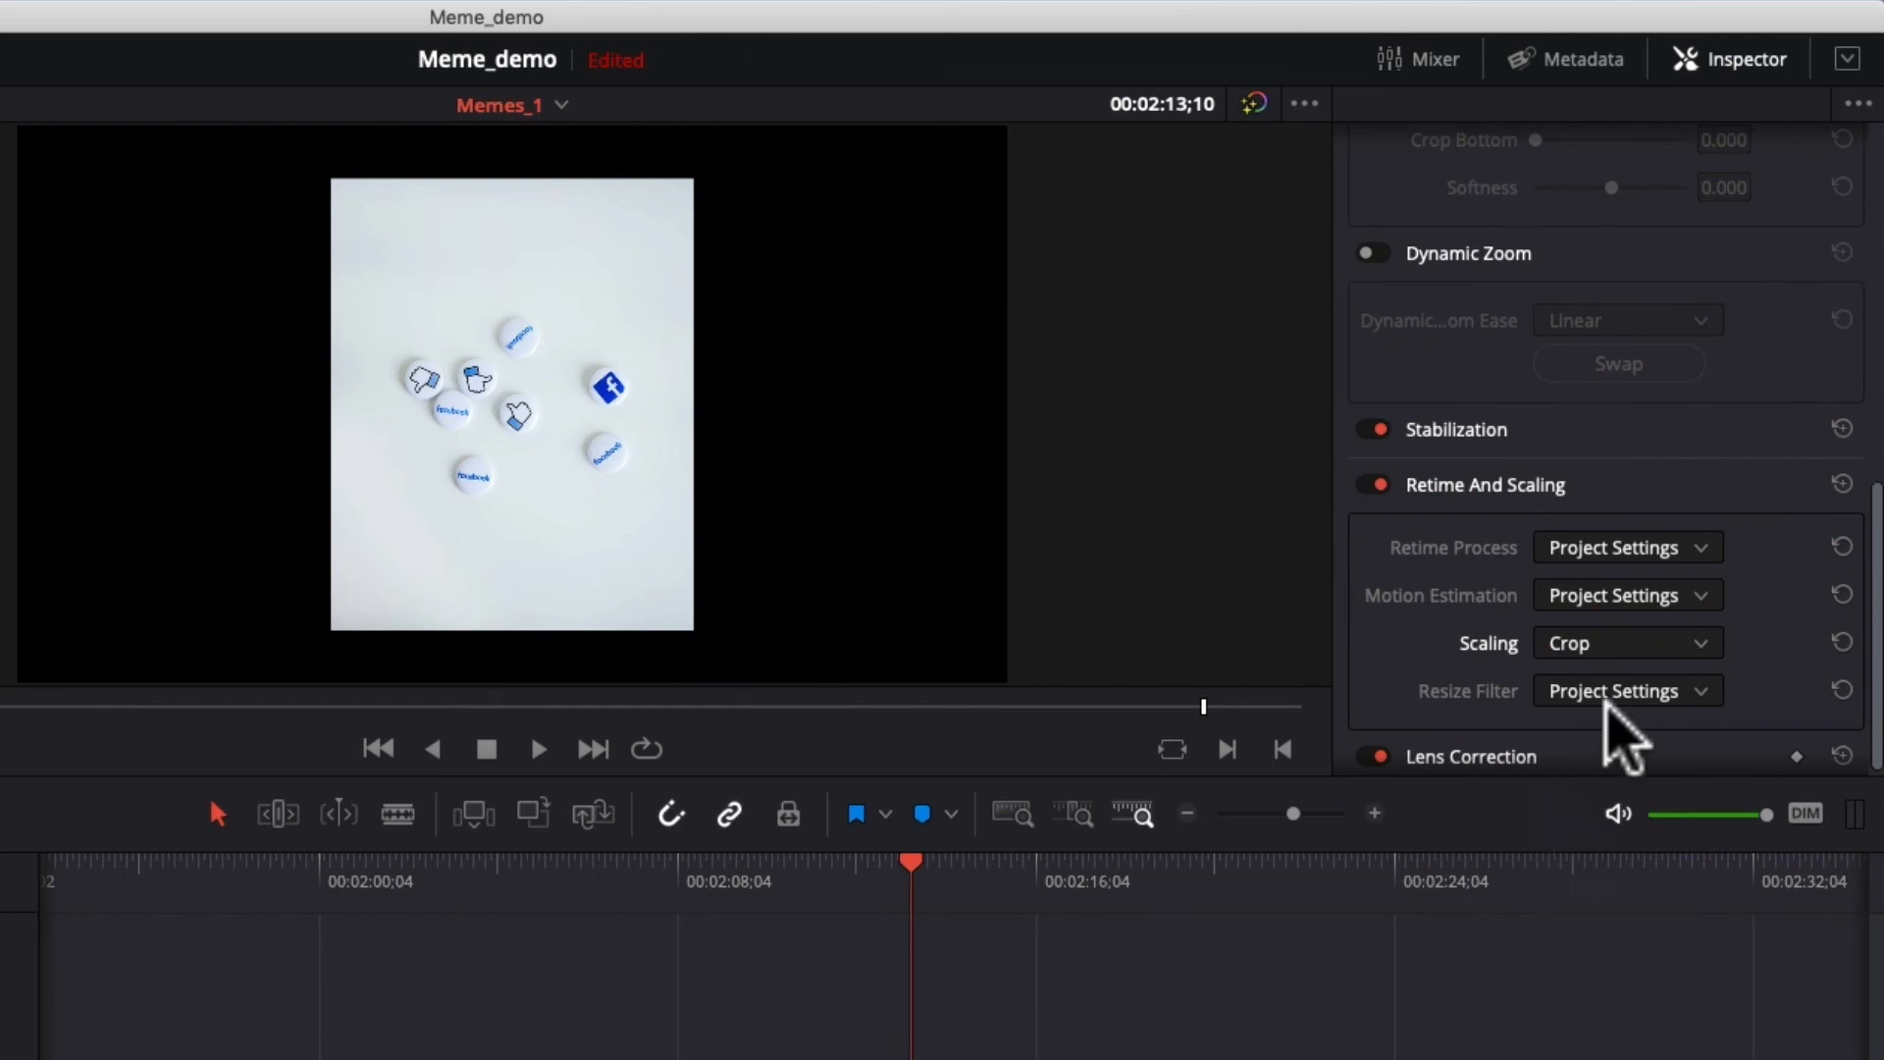
# Compare the Fit and Fill scaling modes on the image clip at default zoom and set the scaling to Stretch.
pyautogui.click(1631, 640)
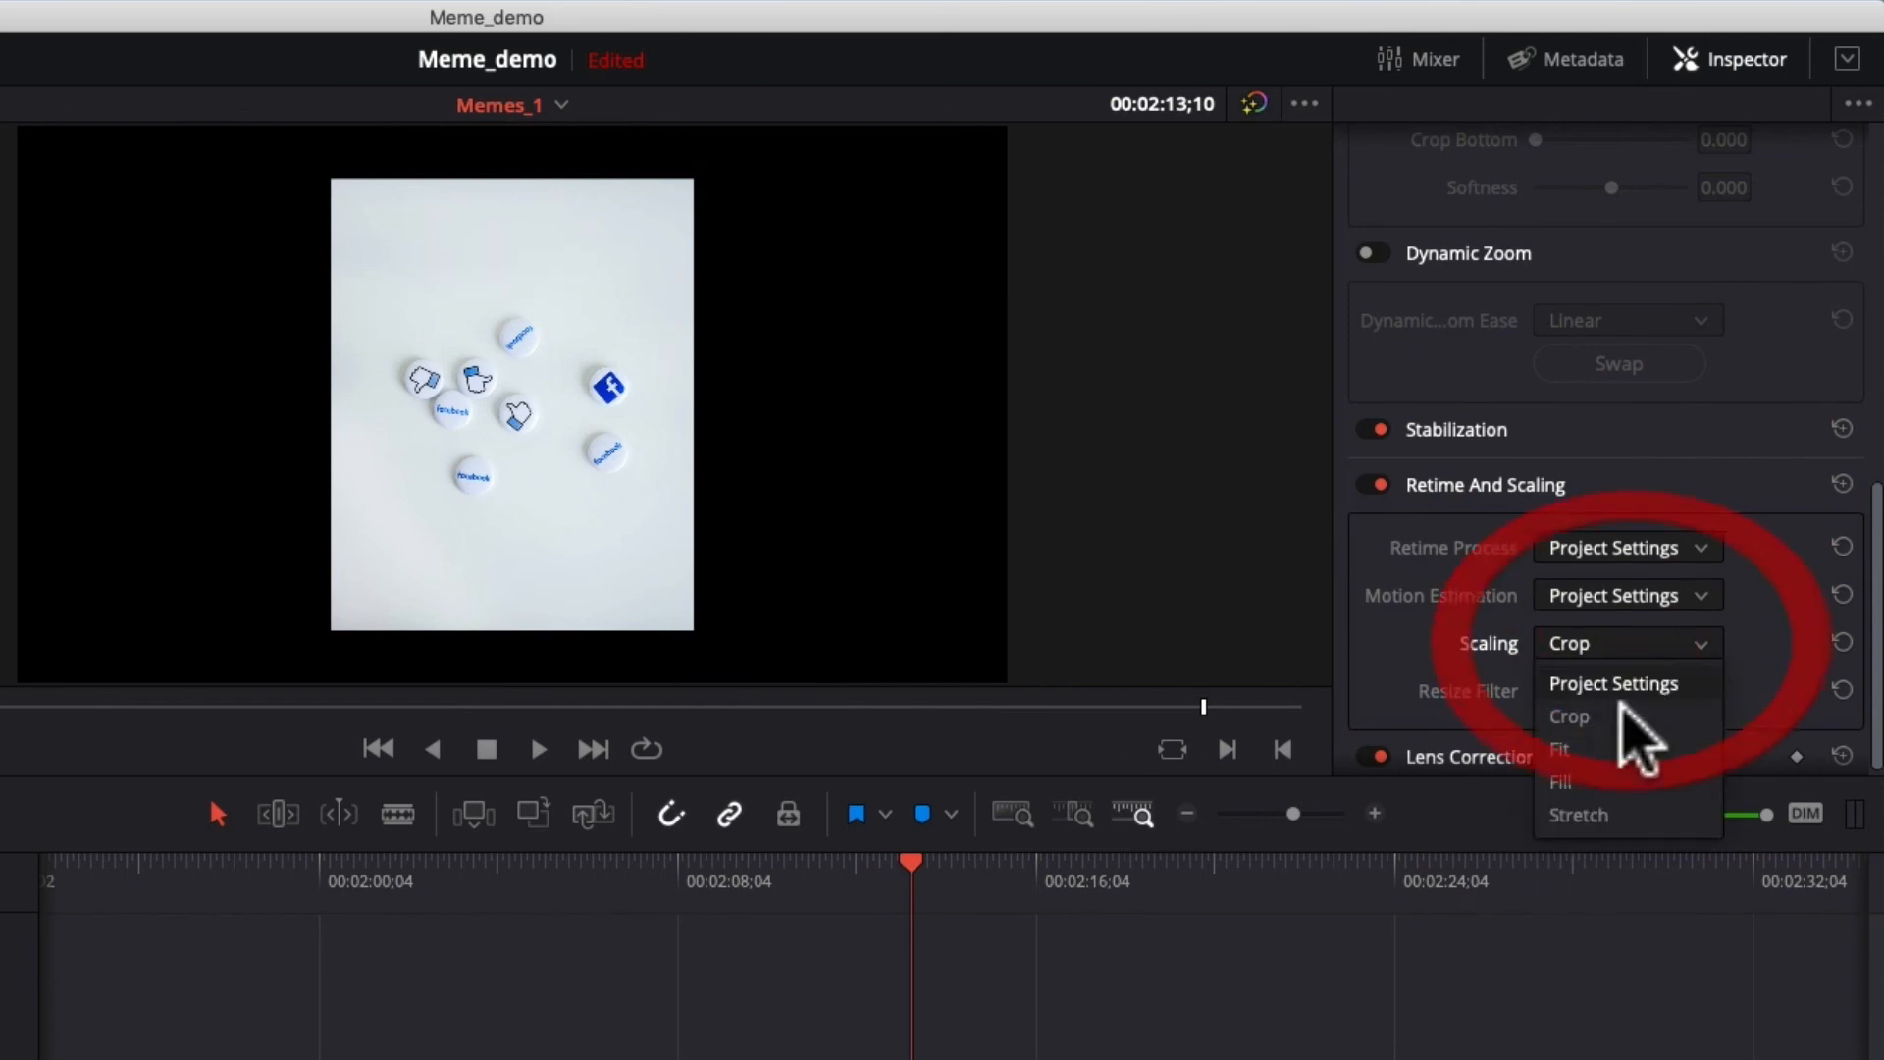
pyautogui.click(1621, 748)
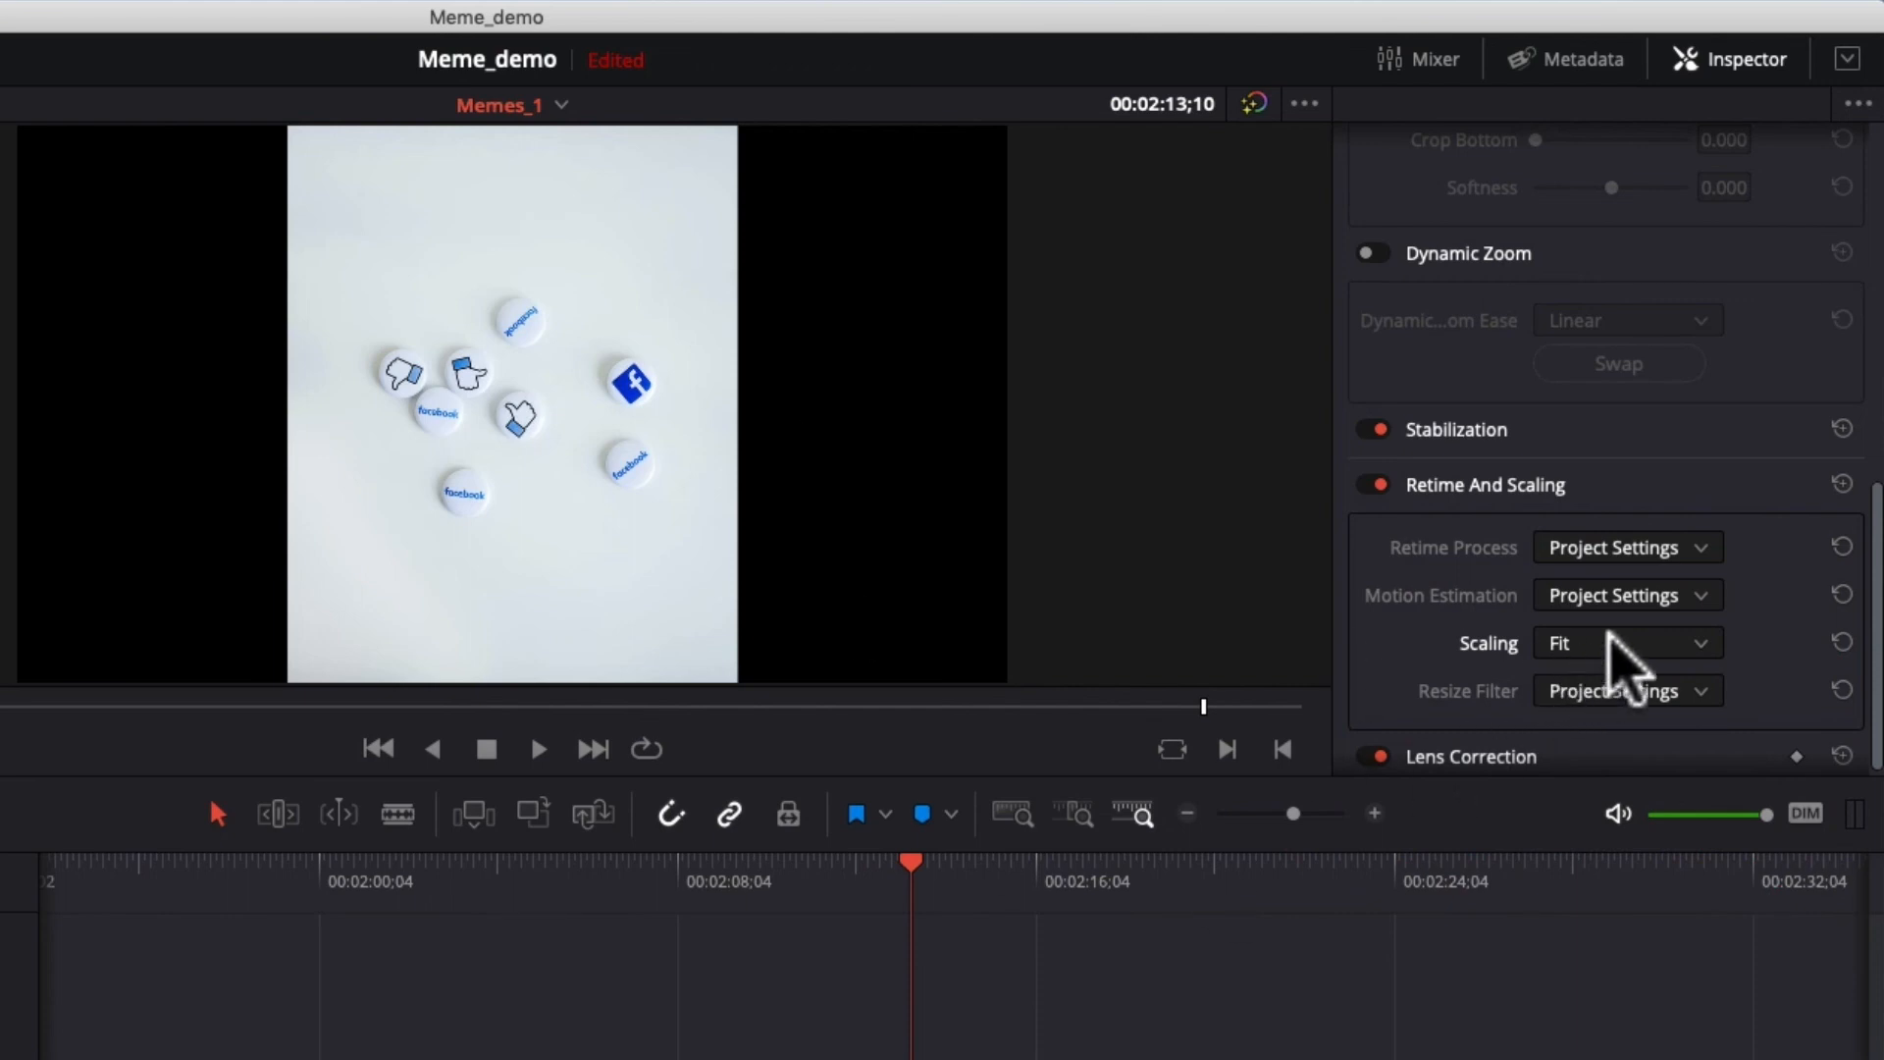
pyautogui.click(1570, 646)
pyautogui.click(1562, 782)
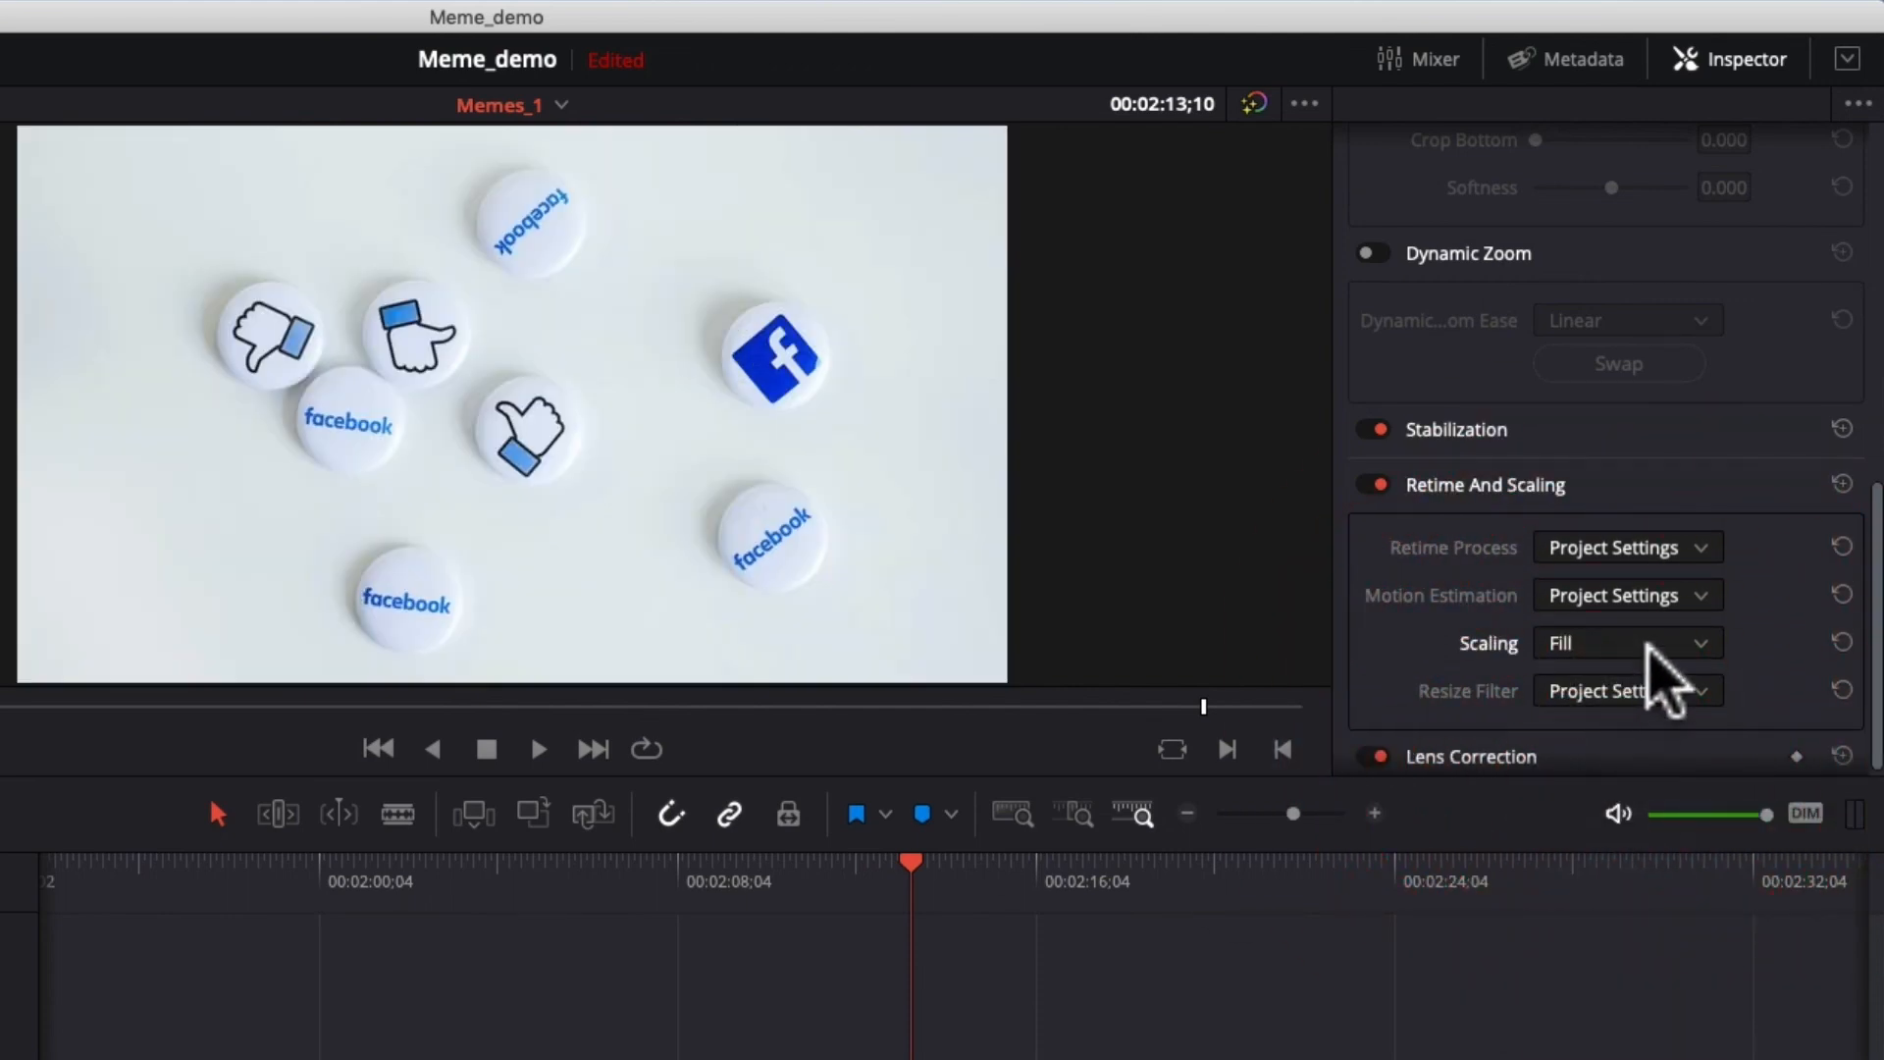
pyautogui.click(1645, 644)
pyautogui.click(1610, 825)
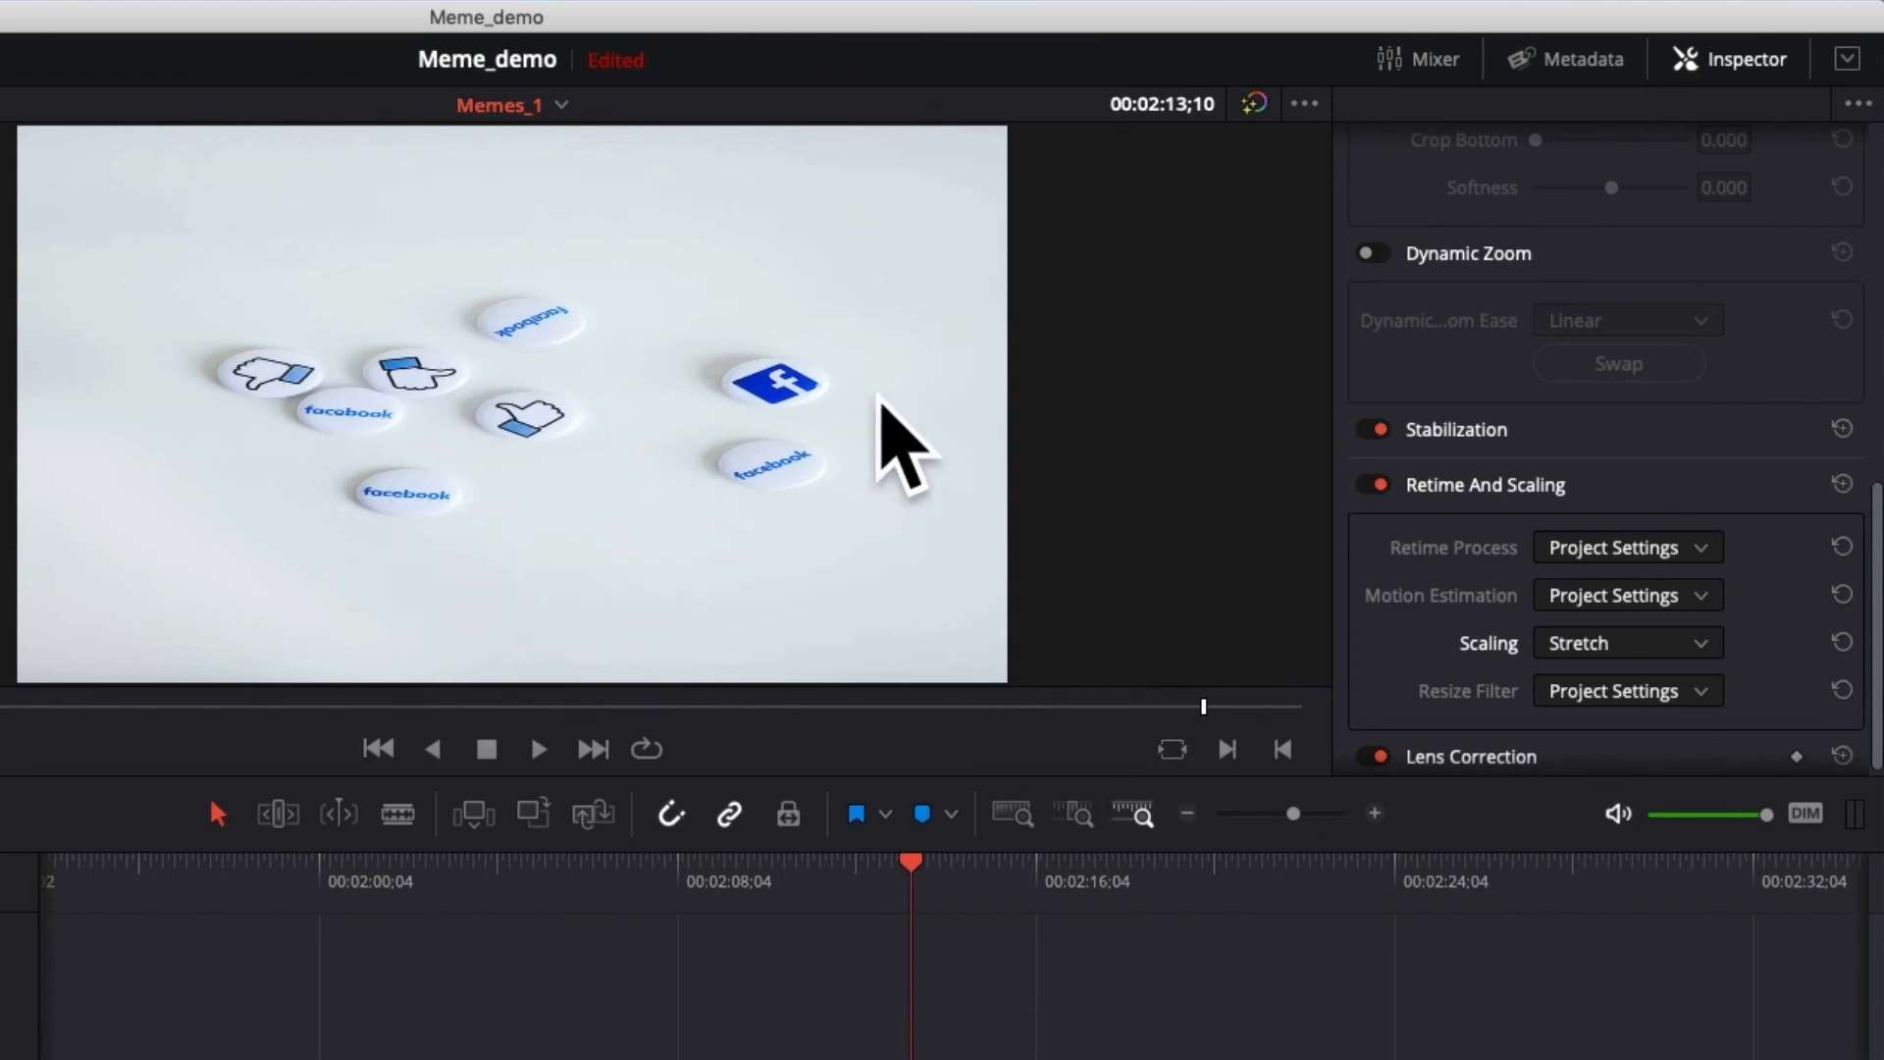
# Compare the Fill and Crop scaling modes on the image clip and set its scaling to Fill.
pyautogui.click(1656, 648)
pyautogui.click(1624, 782)
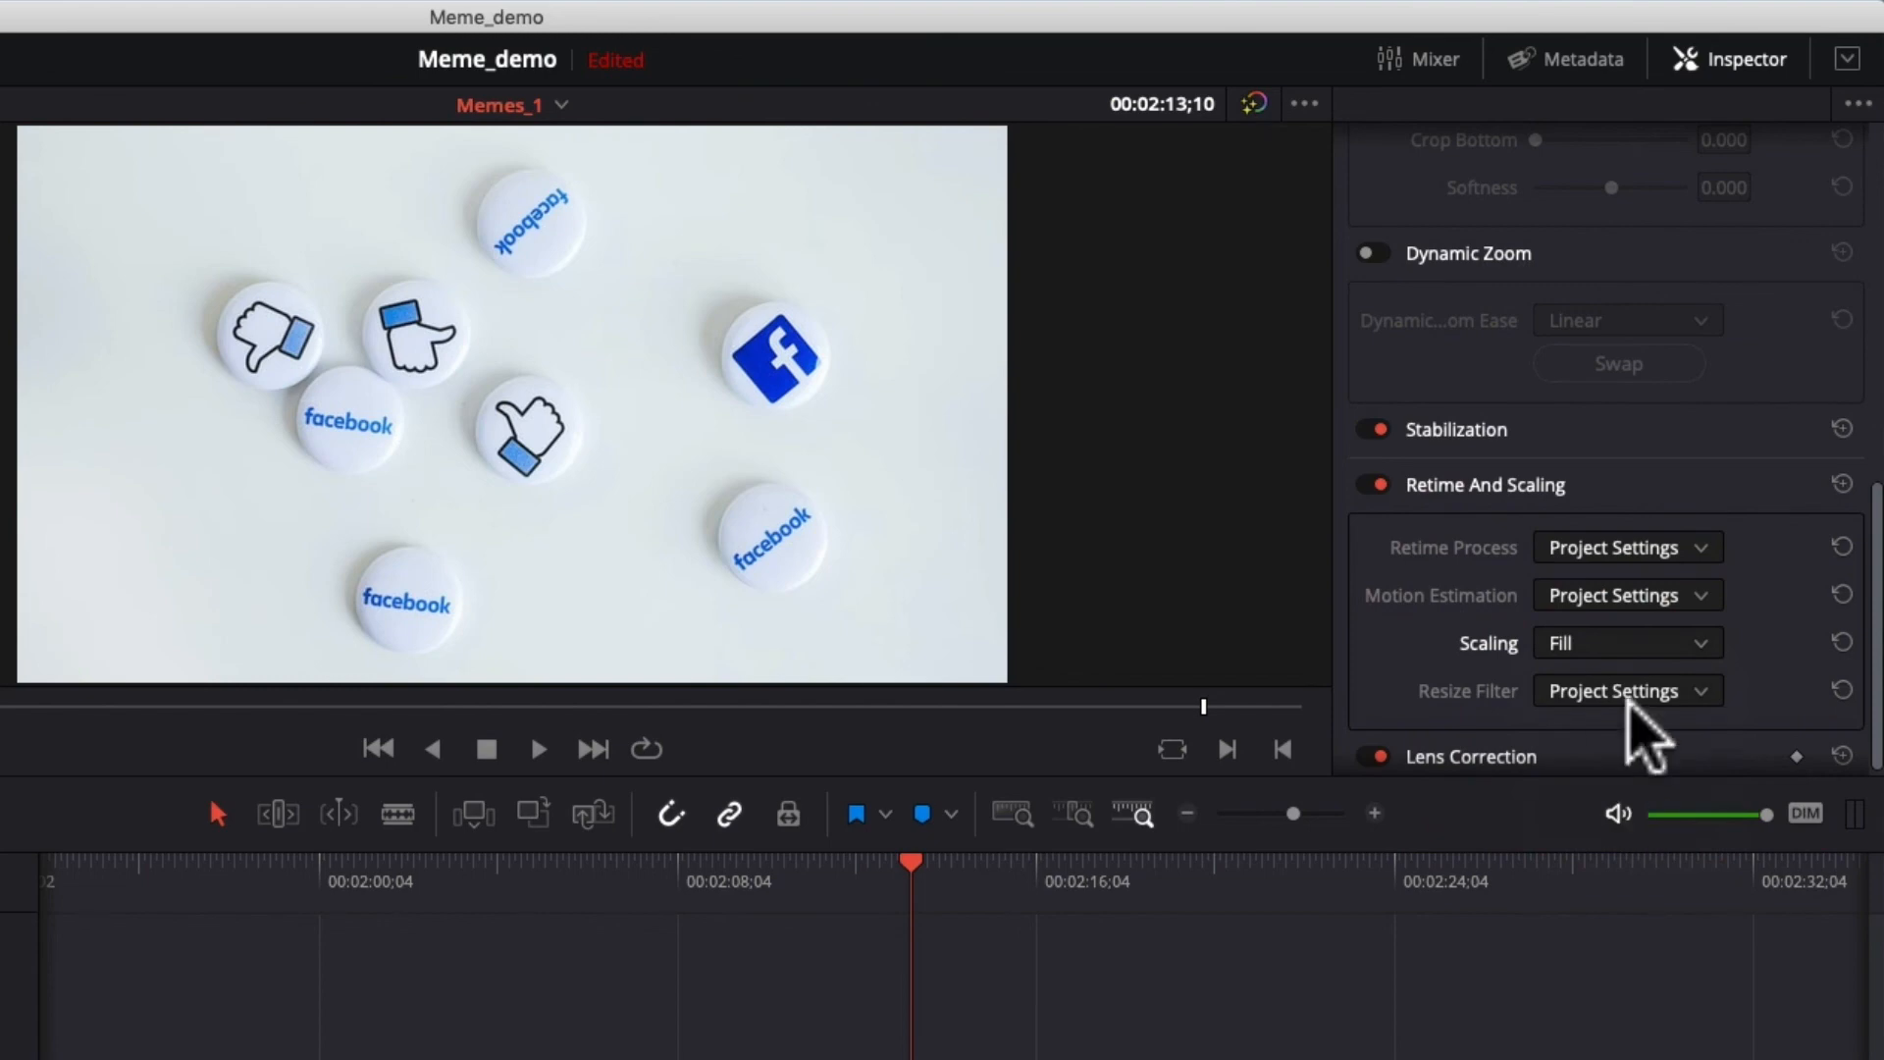
pyautogui.click(1648, 646)
pyautogui.click(1621, 709)
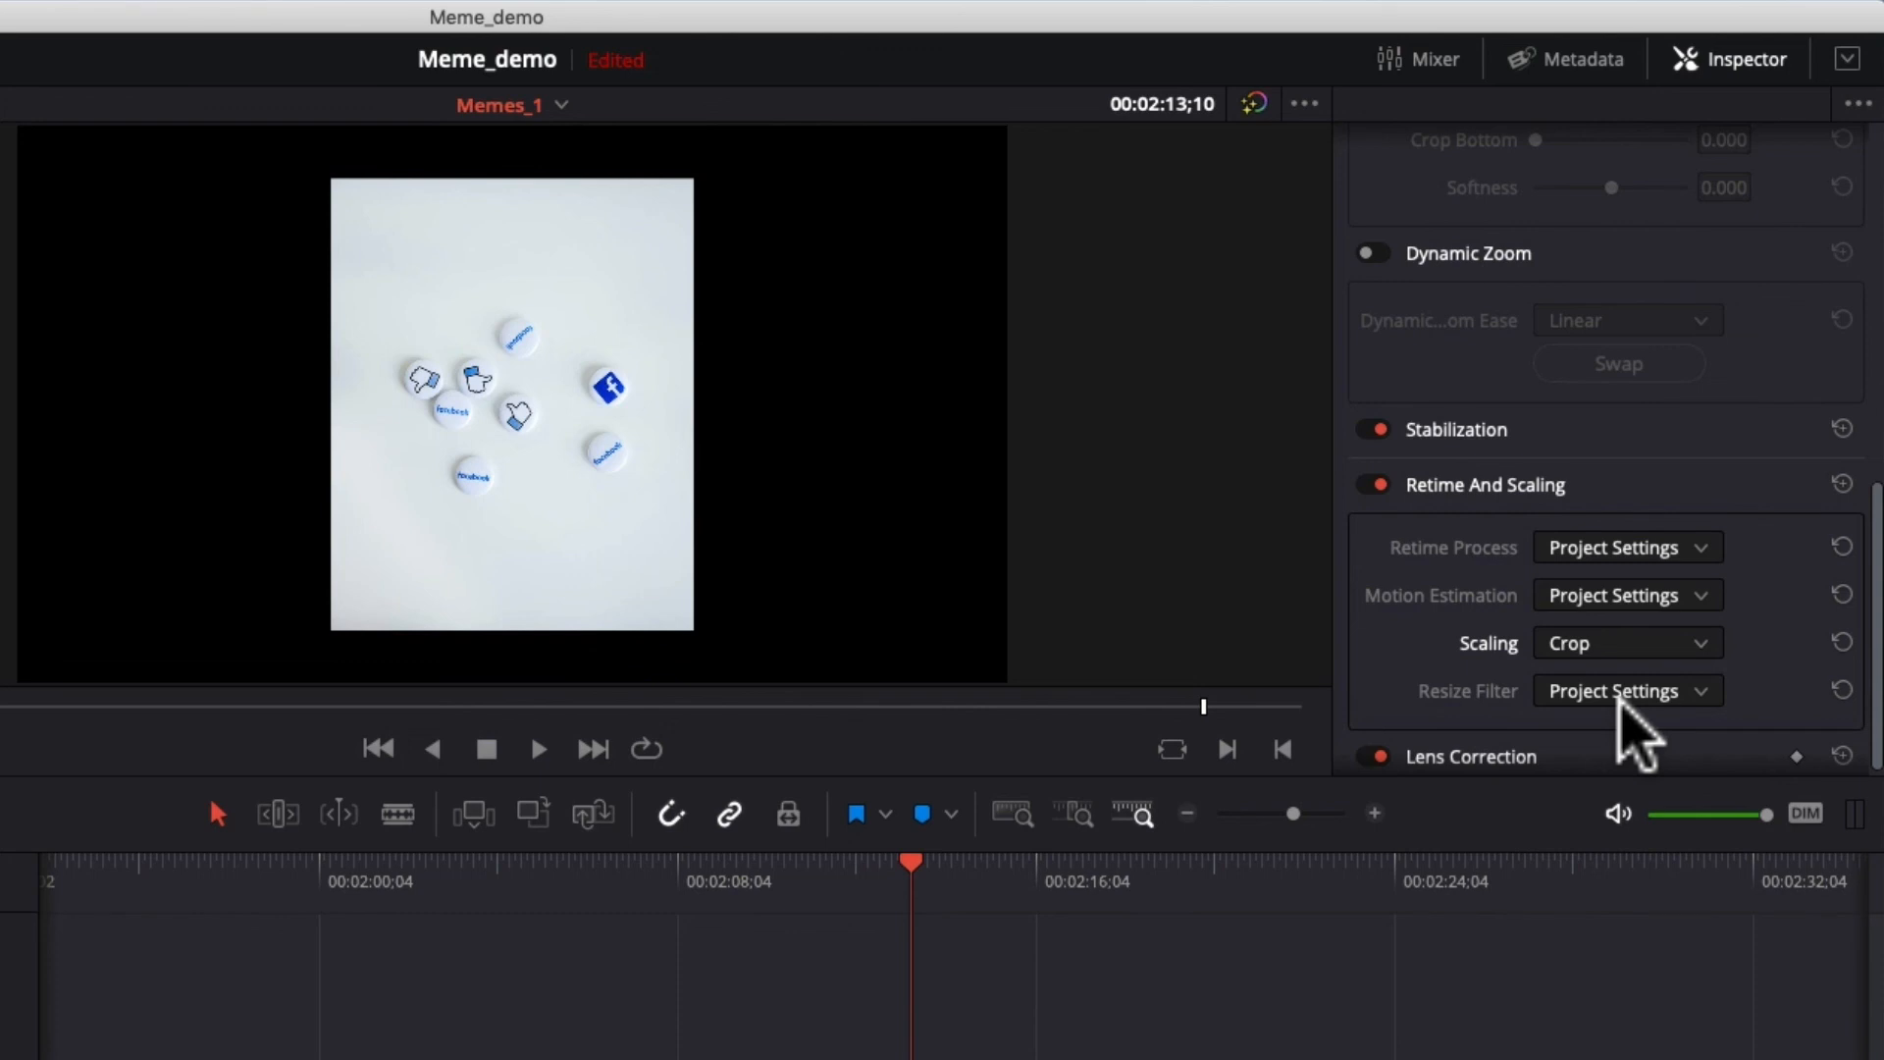
pyautogui.click(1636, 650)
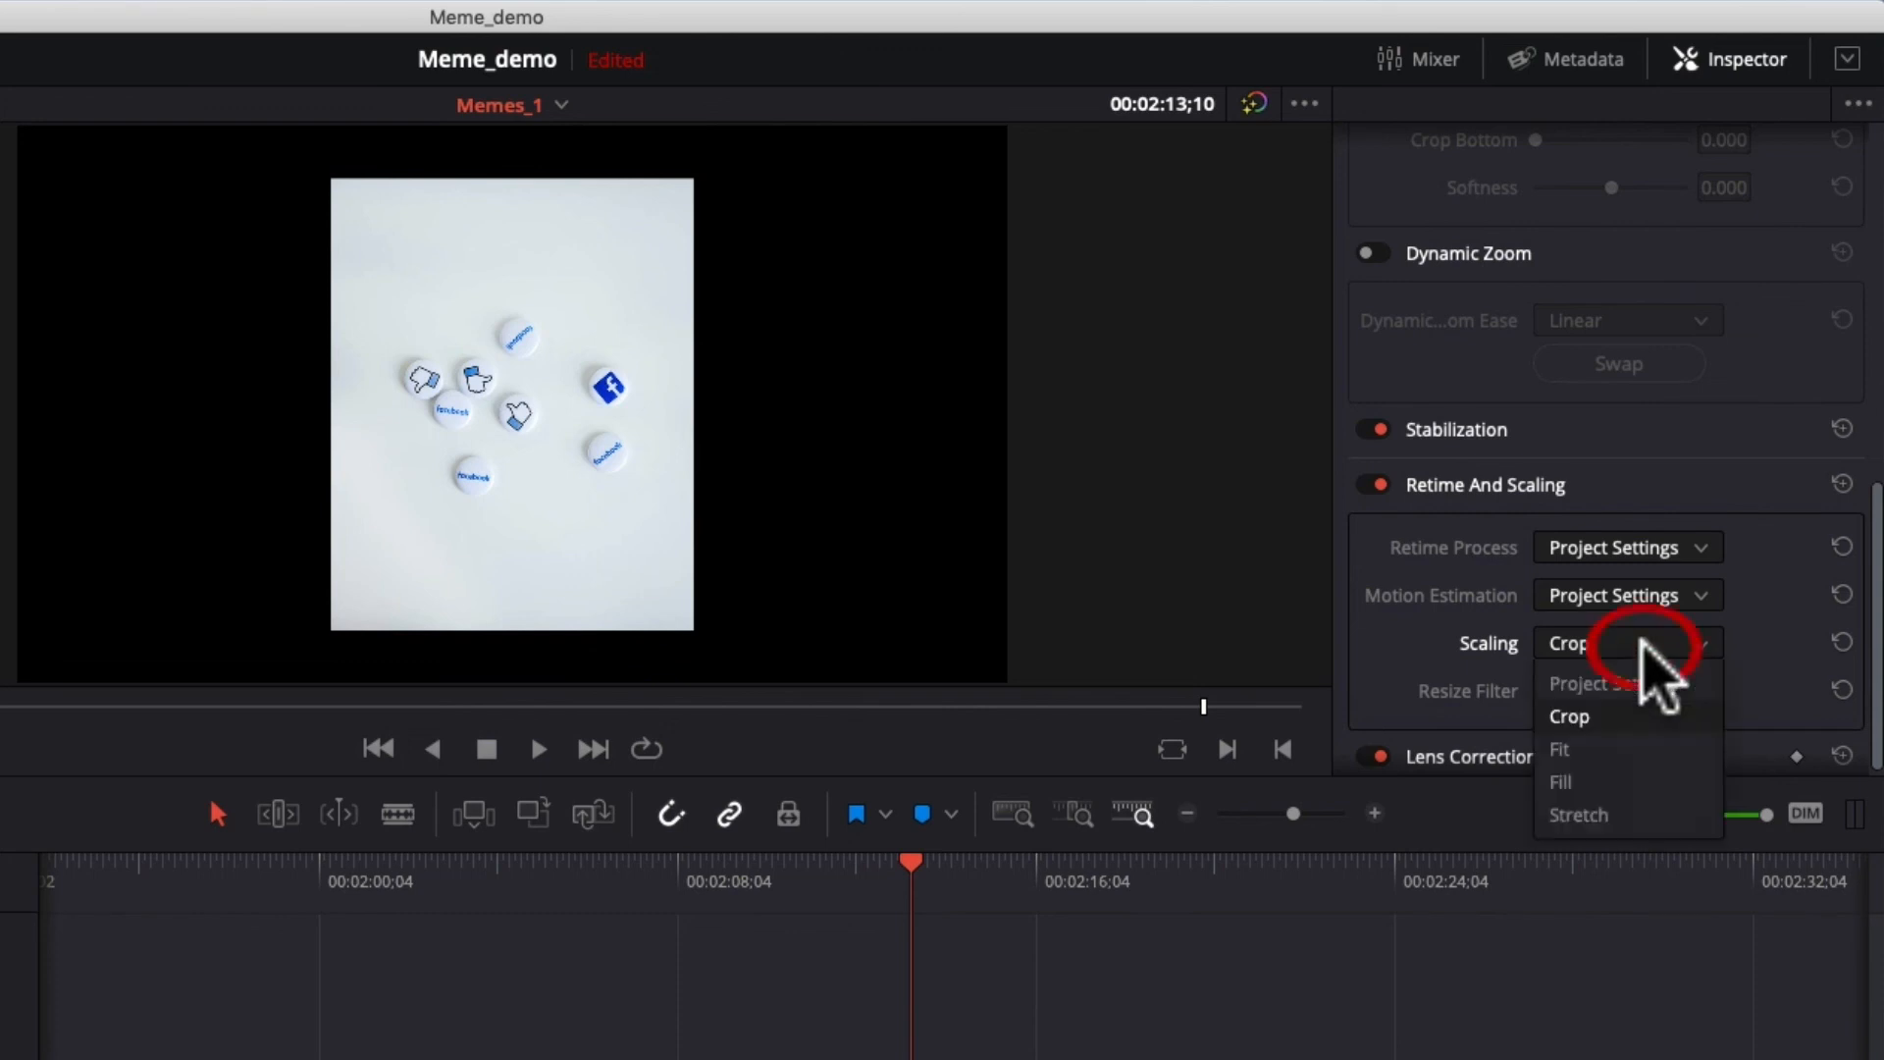
pyautogui.click(1619, 780)
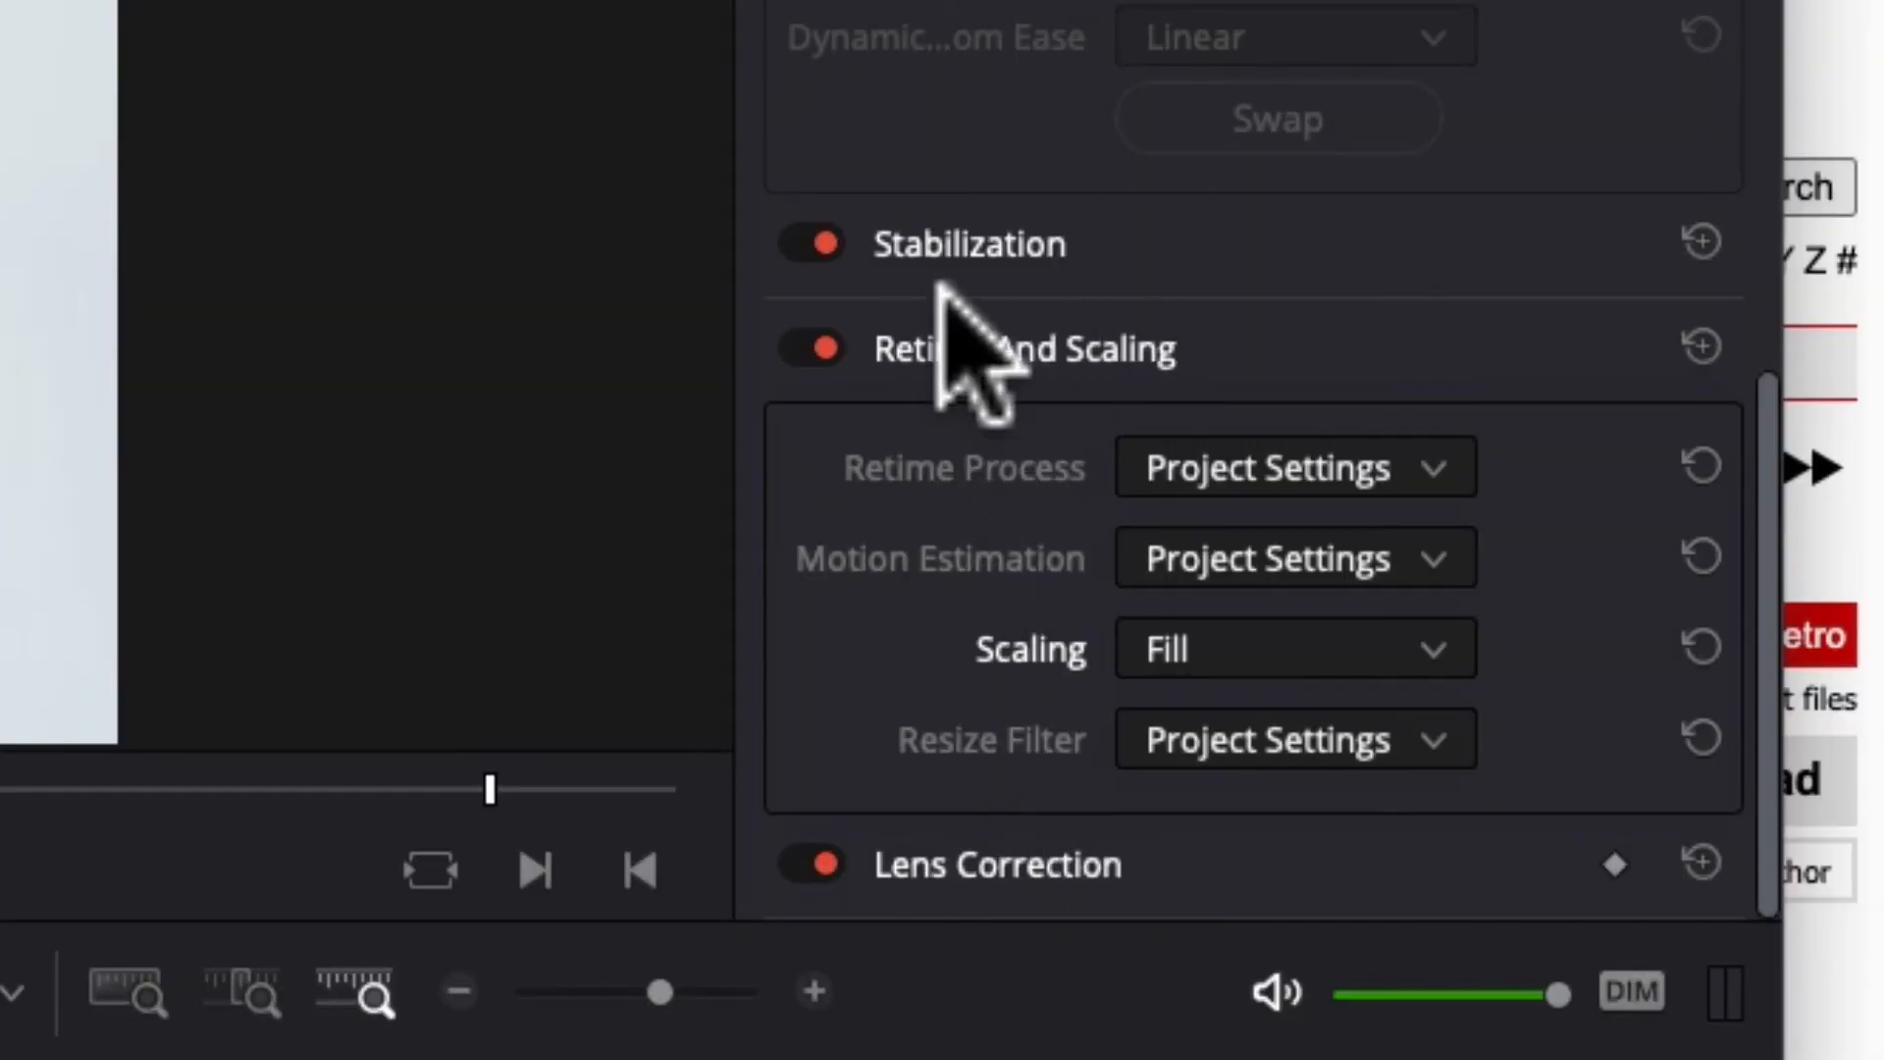
# Look over the image clip's Stabilization settings, including the mode, Camera Lock and Zoom options.
pyautogui.click(976, 245)
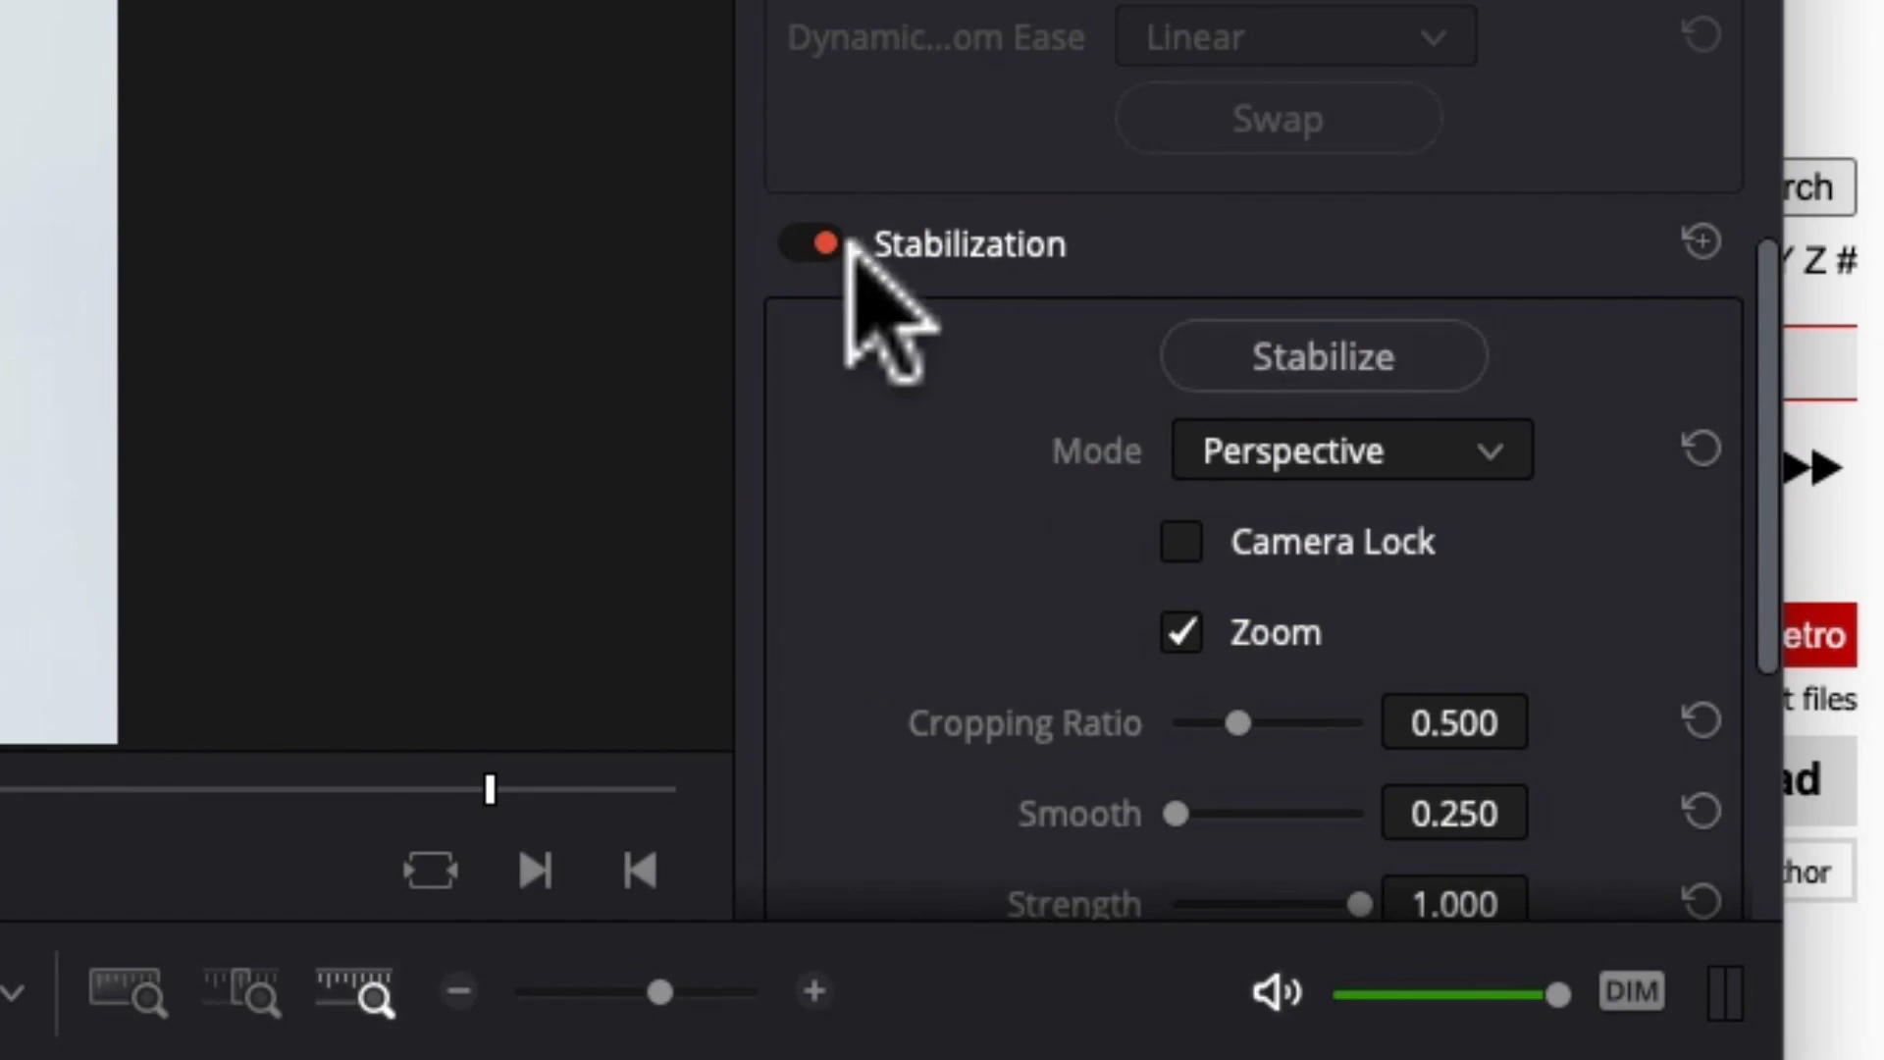
pyautogui.click(850, 246)
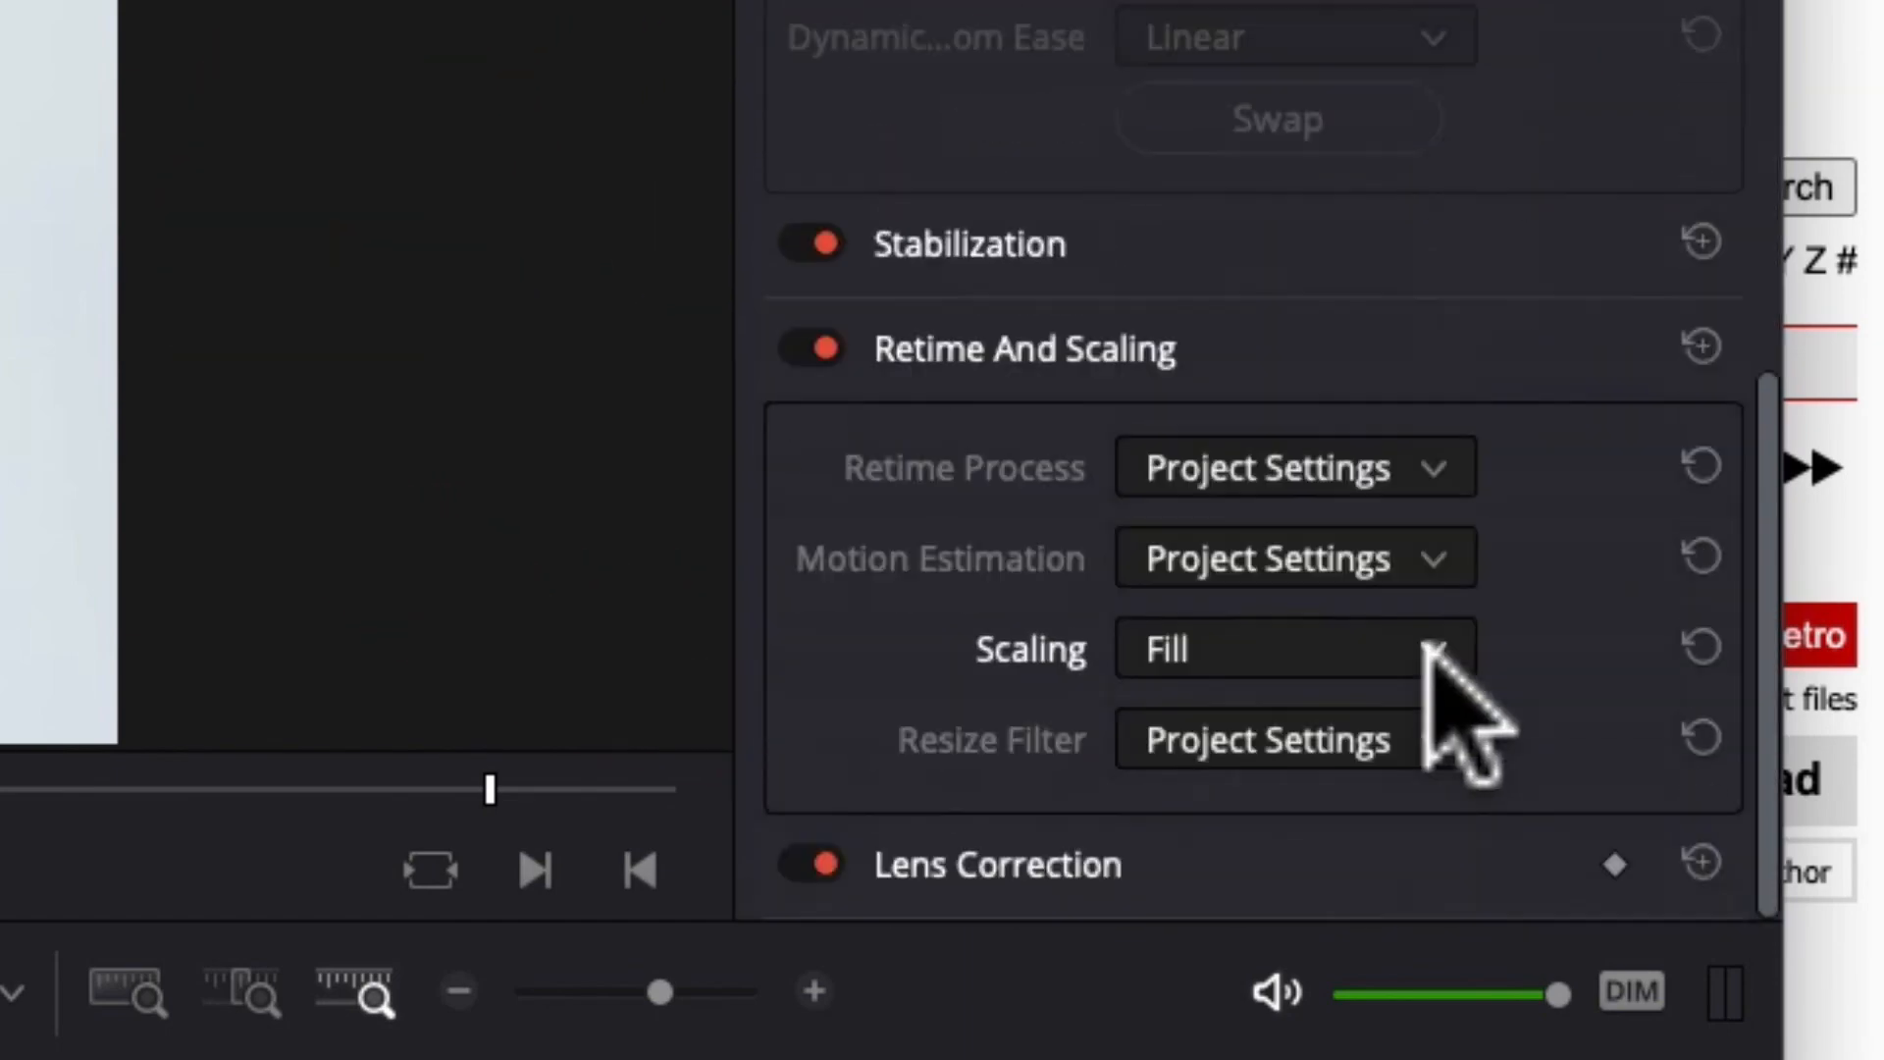
pyautogui.scroll(10, 1431, 717)
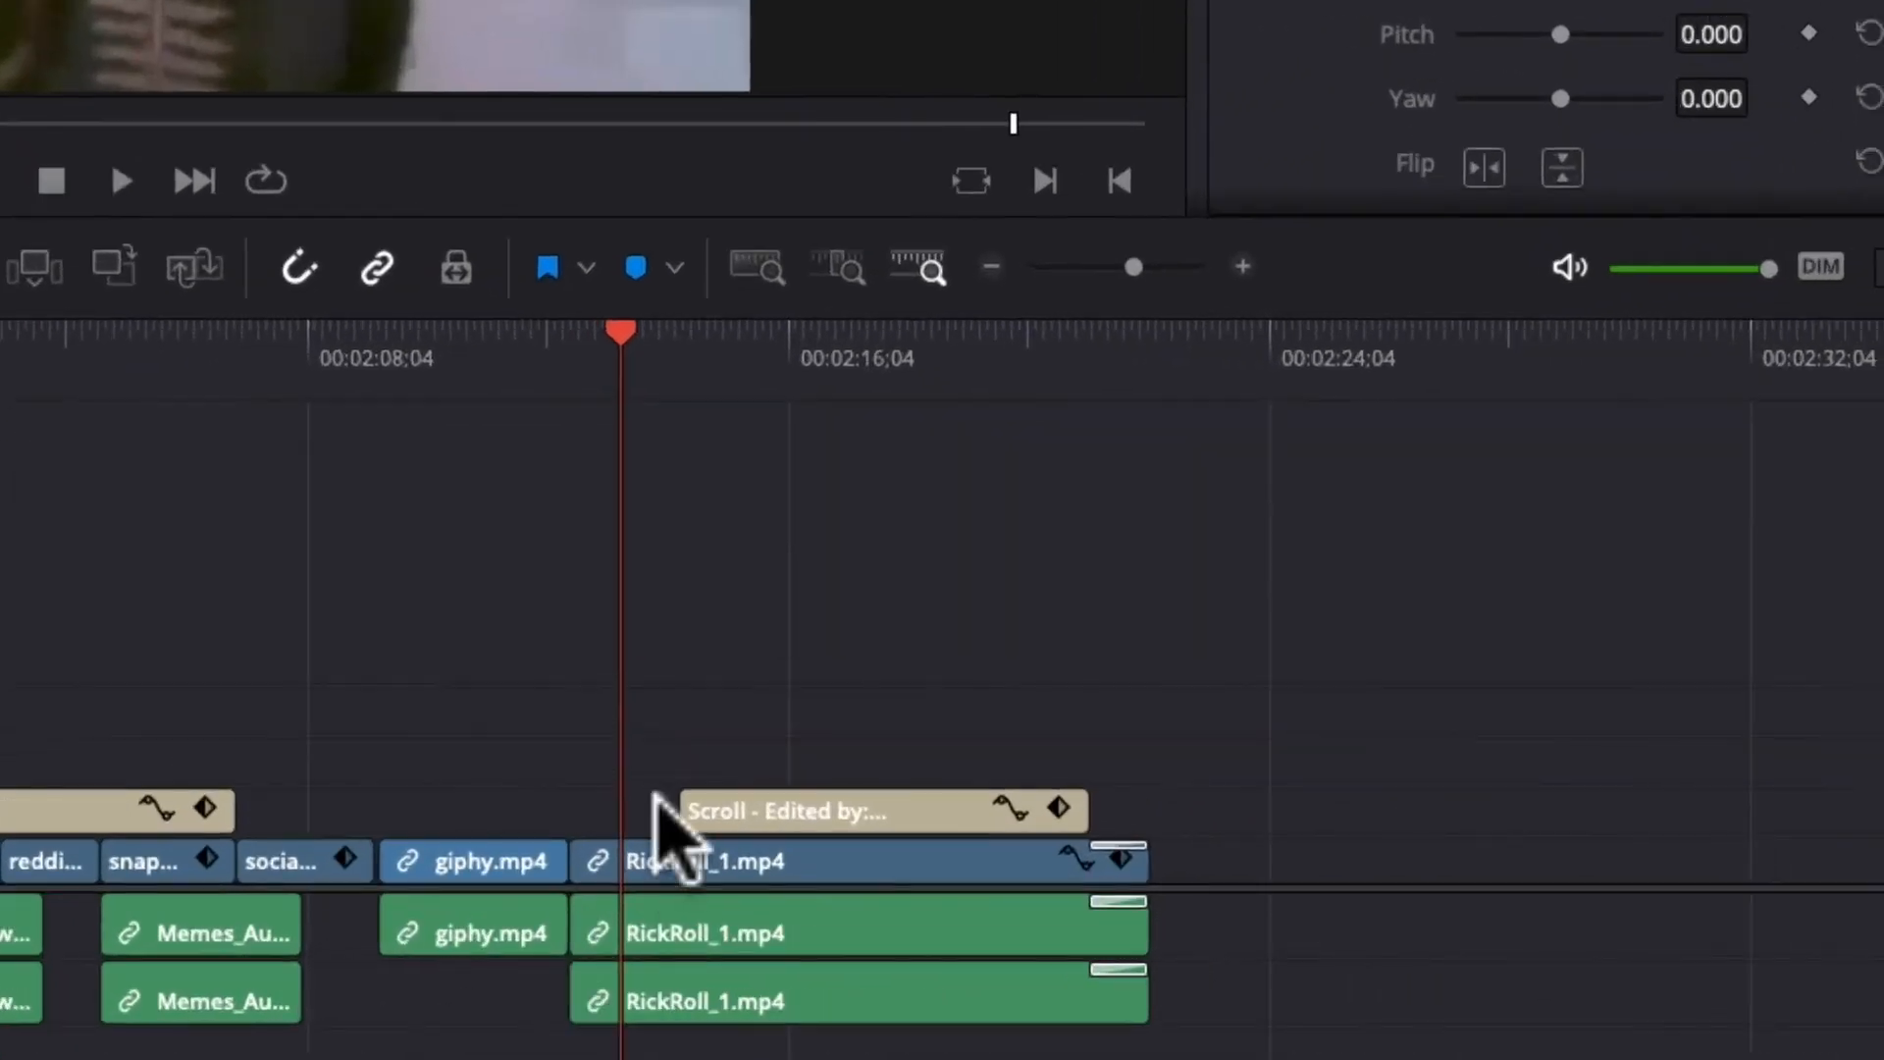
# Open Change Clip Speed for the RickRoll_1.mp4 clip and set its speed to 200%.
pyautogui.click(1358, 918)
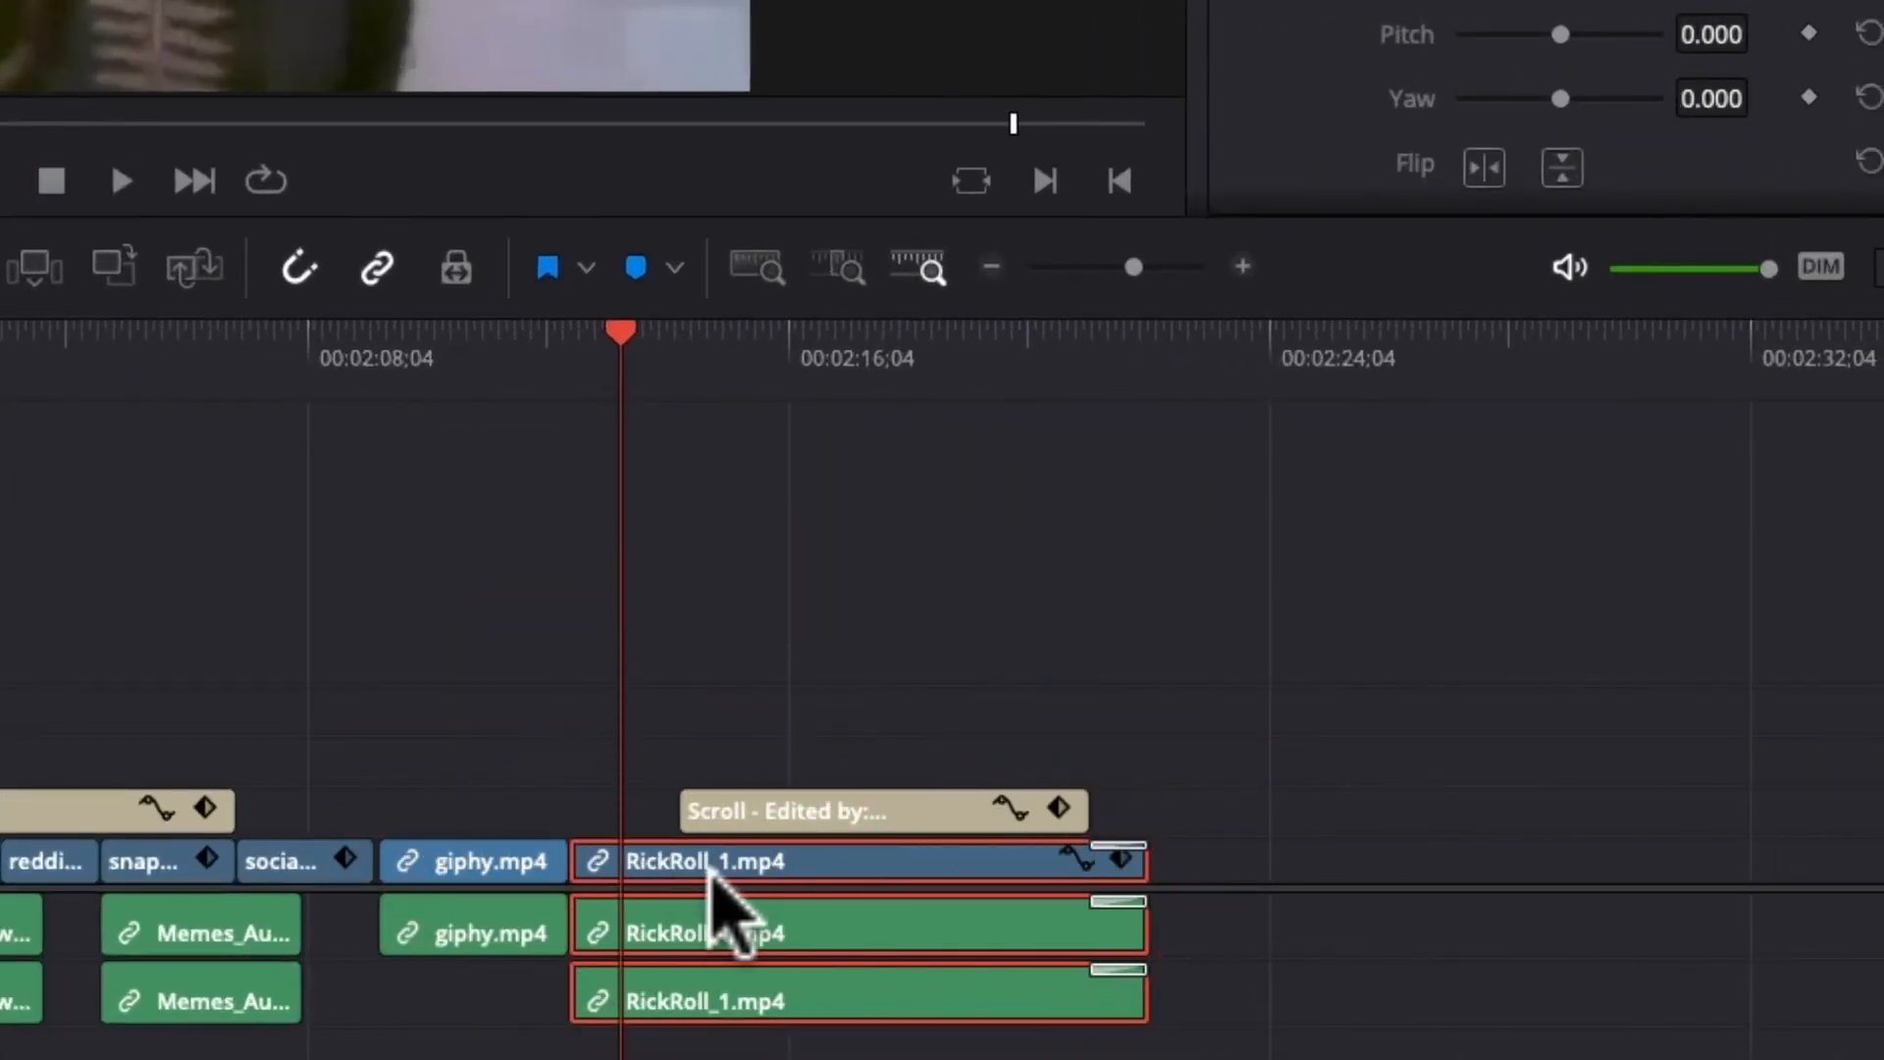
pyautogui.rightClick(757, 854)
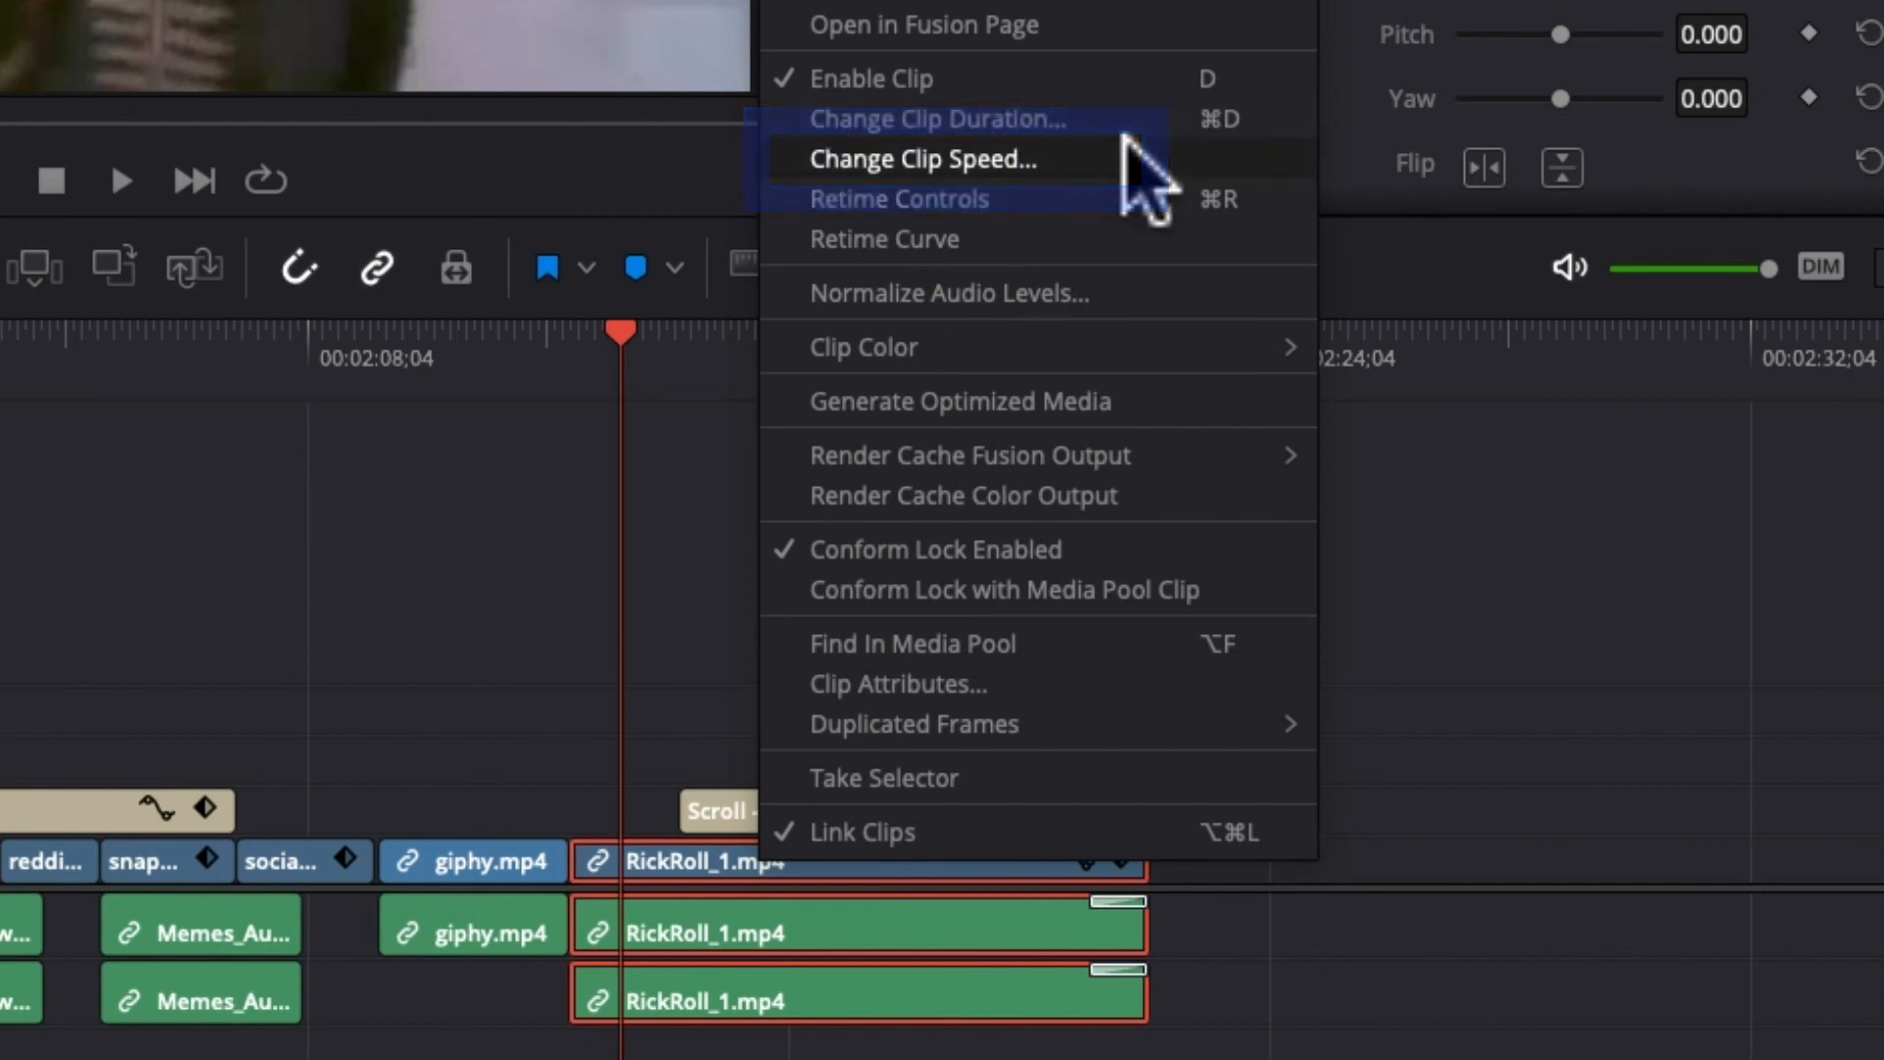
pyautogui.click(1119, 159)
pyautogui.moveTo(790, 334); pyautogui.dragTo(647, 334)
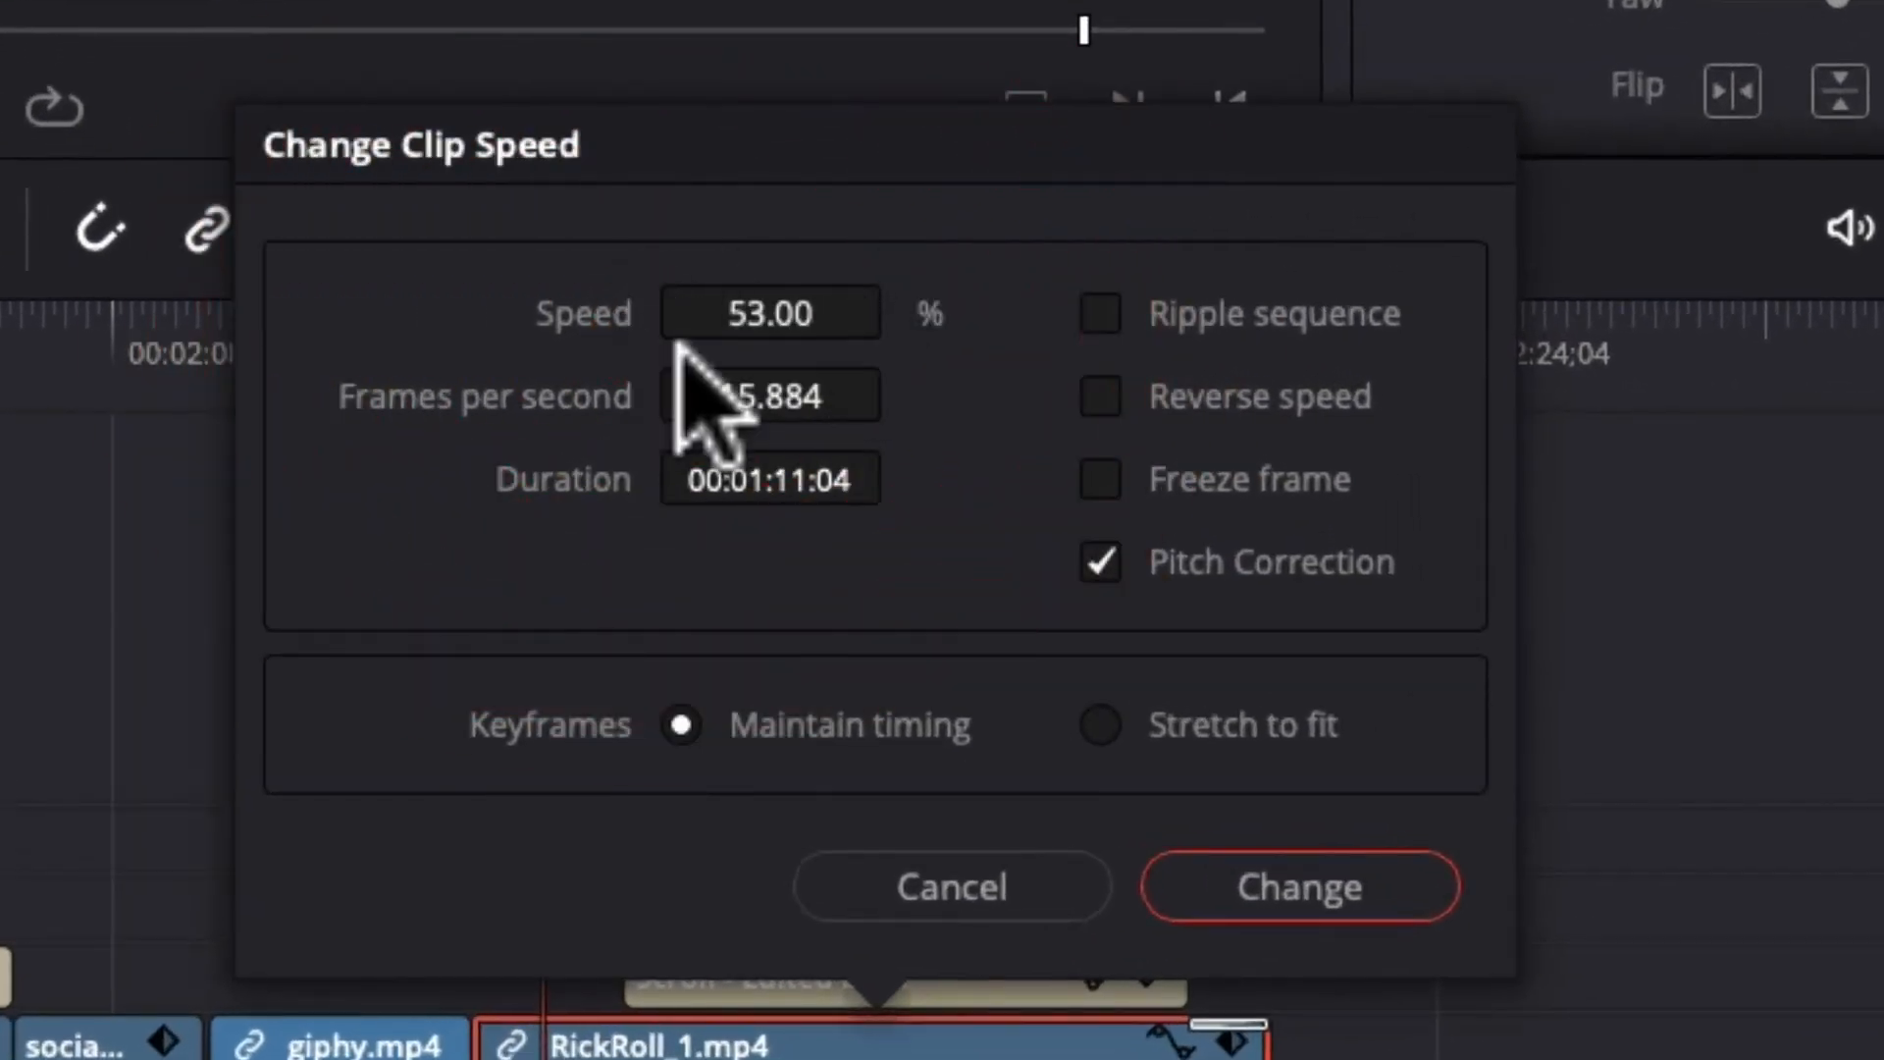
pyautogui.moveTo(883, 357)
pyautogui.mouseDown()
pyautogui.moveTo(744, 314)
pyautogui.moveTo(883, 357)
pyautogui.mouseUp()
pyautogui.click(779, 315)
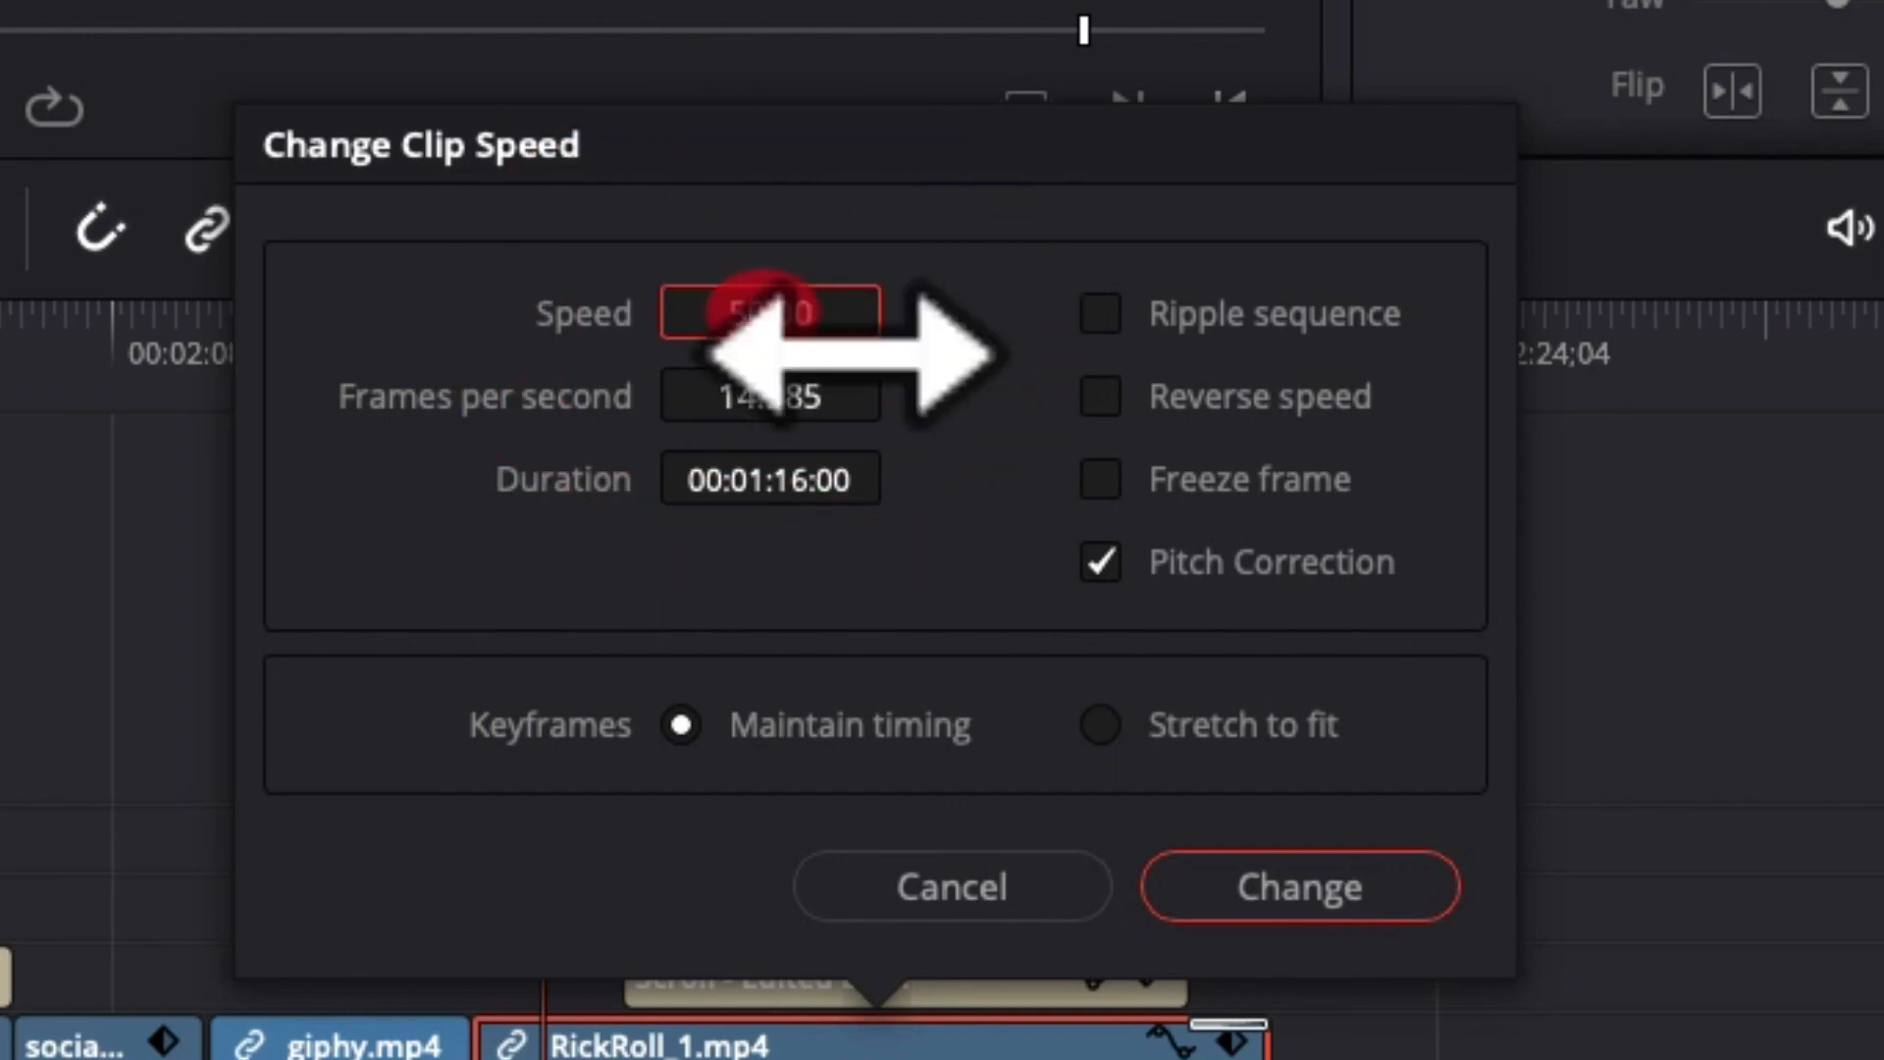
pyautogui.write('200')
pyautogui.click(987, 424)
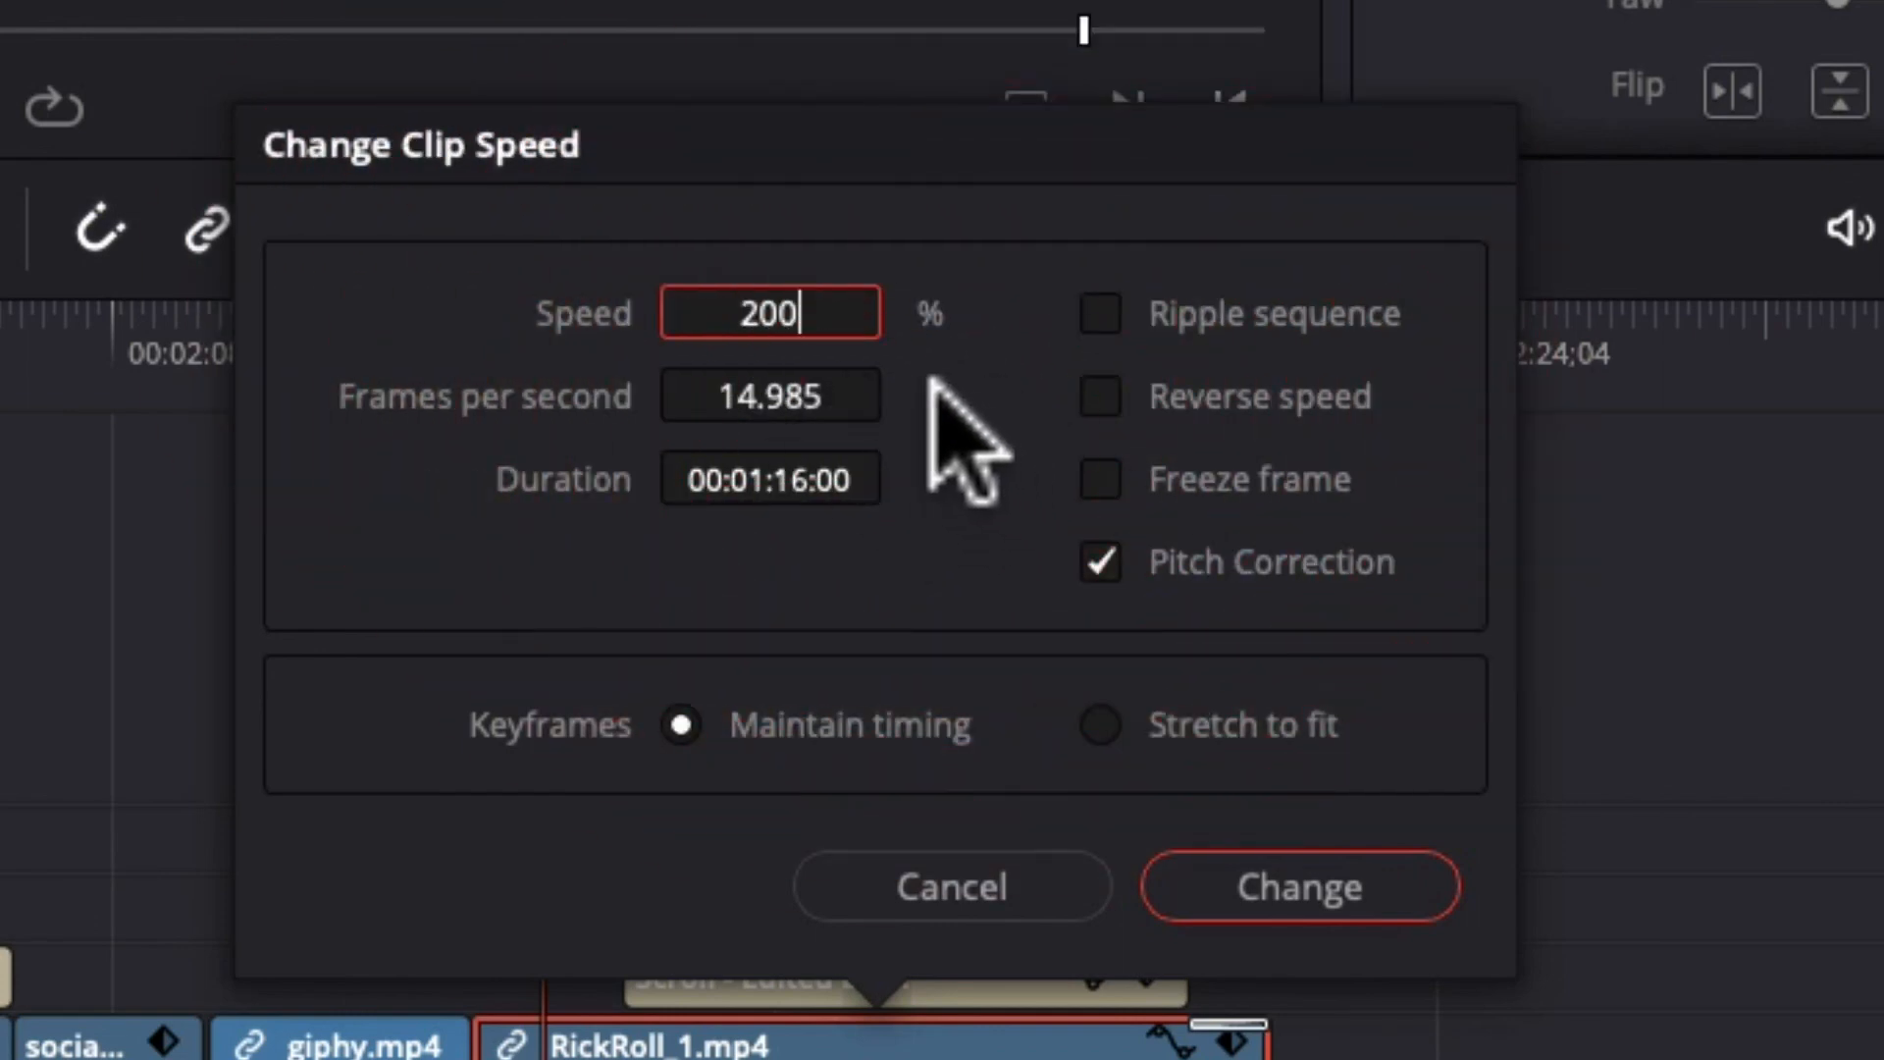
pyautogui.click(760, 473)
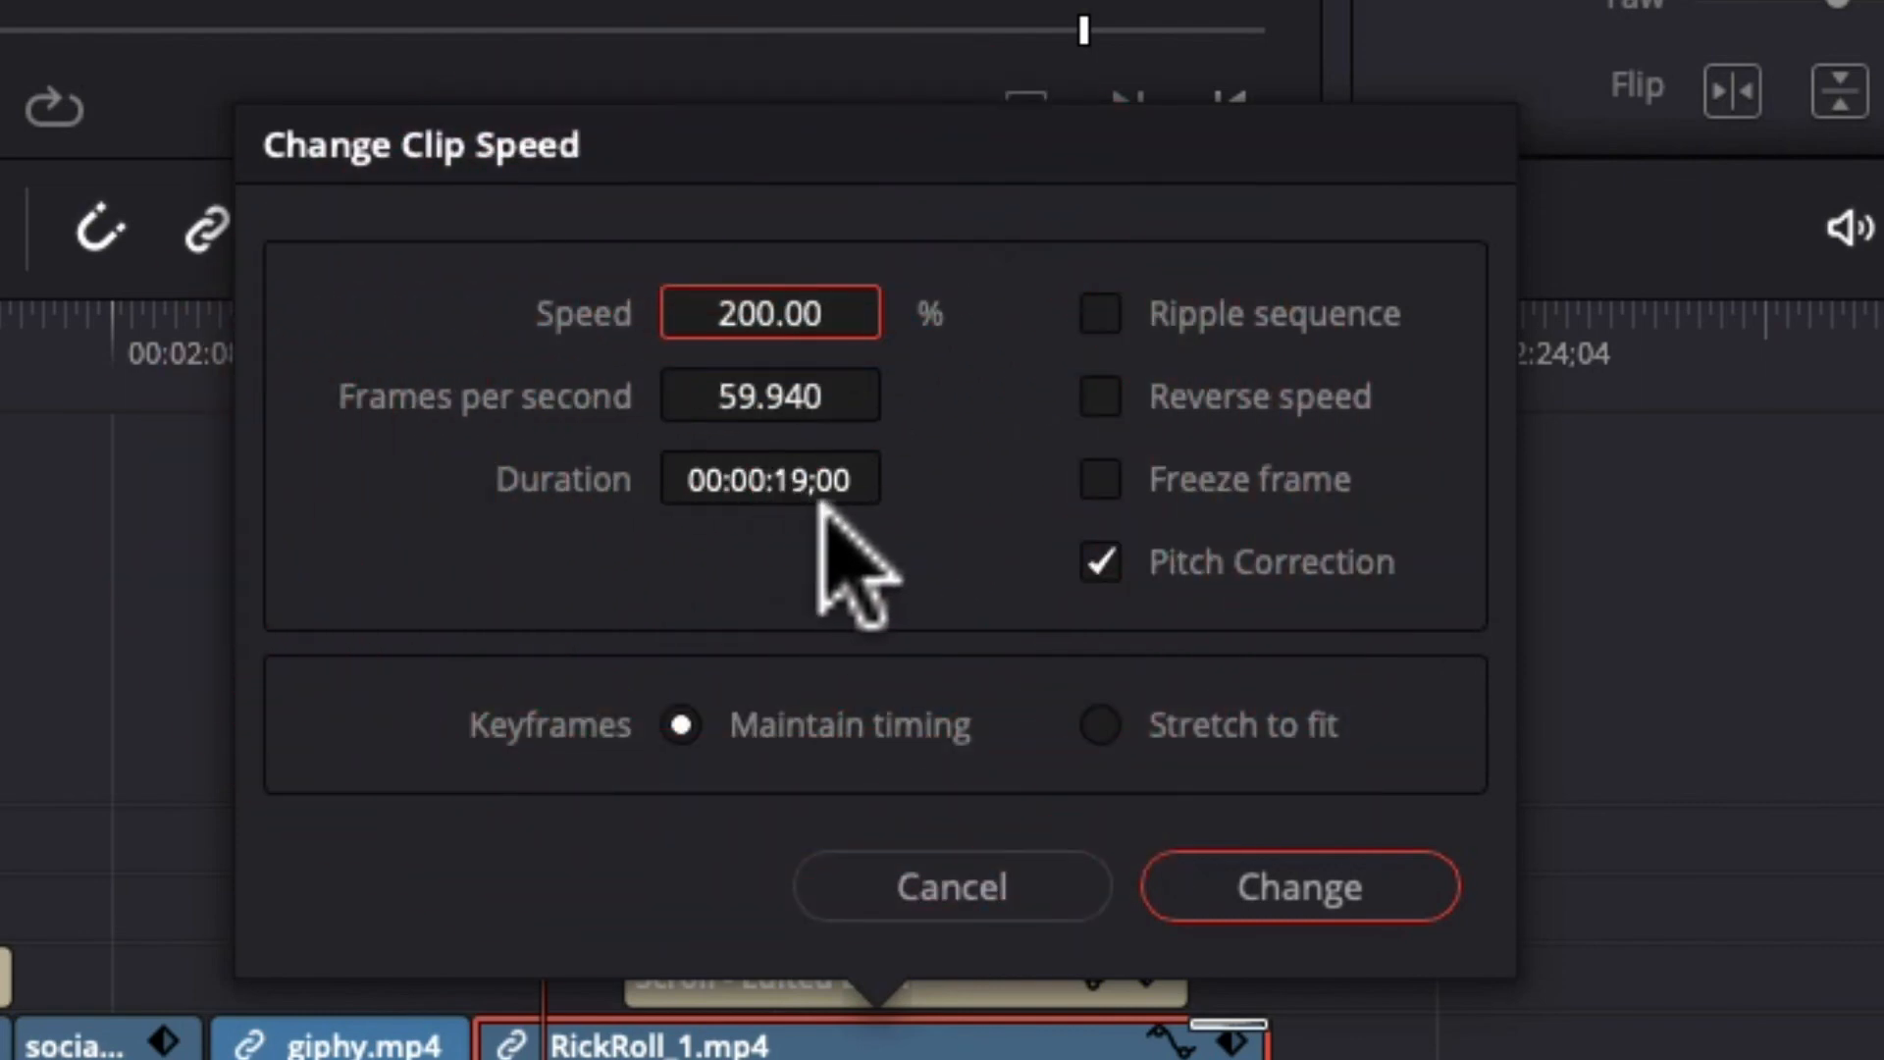
# Try out the Reverse speed option and apply the speed change to the RickRoll_1.mp4 clip.
pyautogui.click(1101, 559)
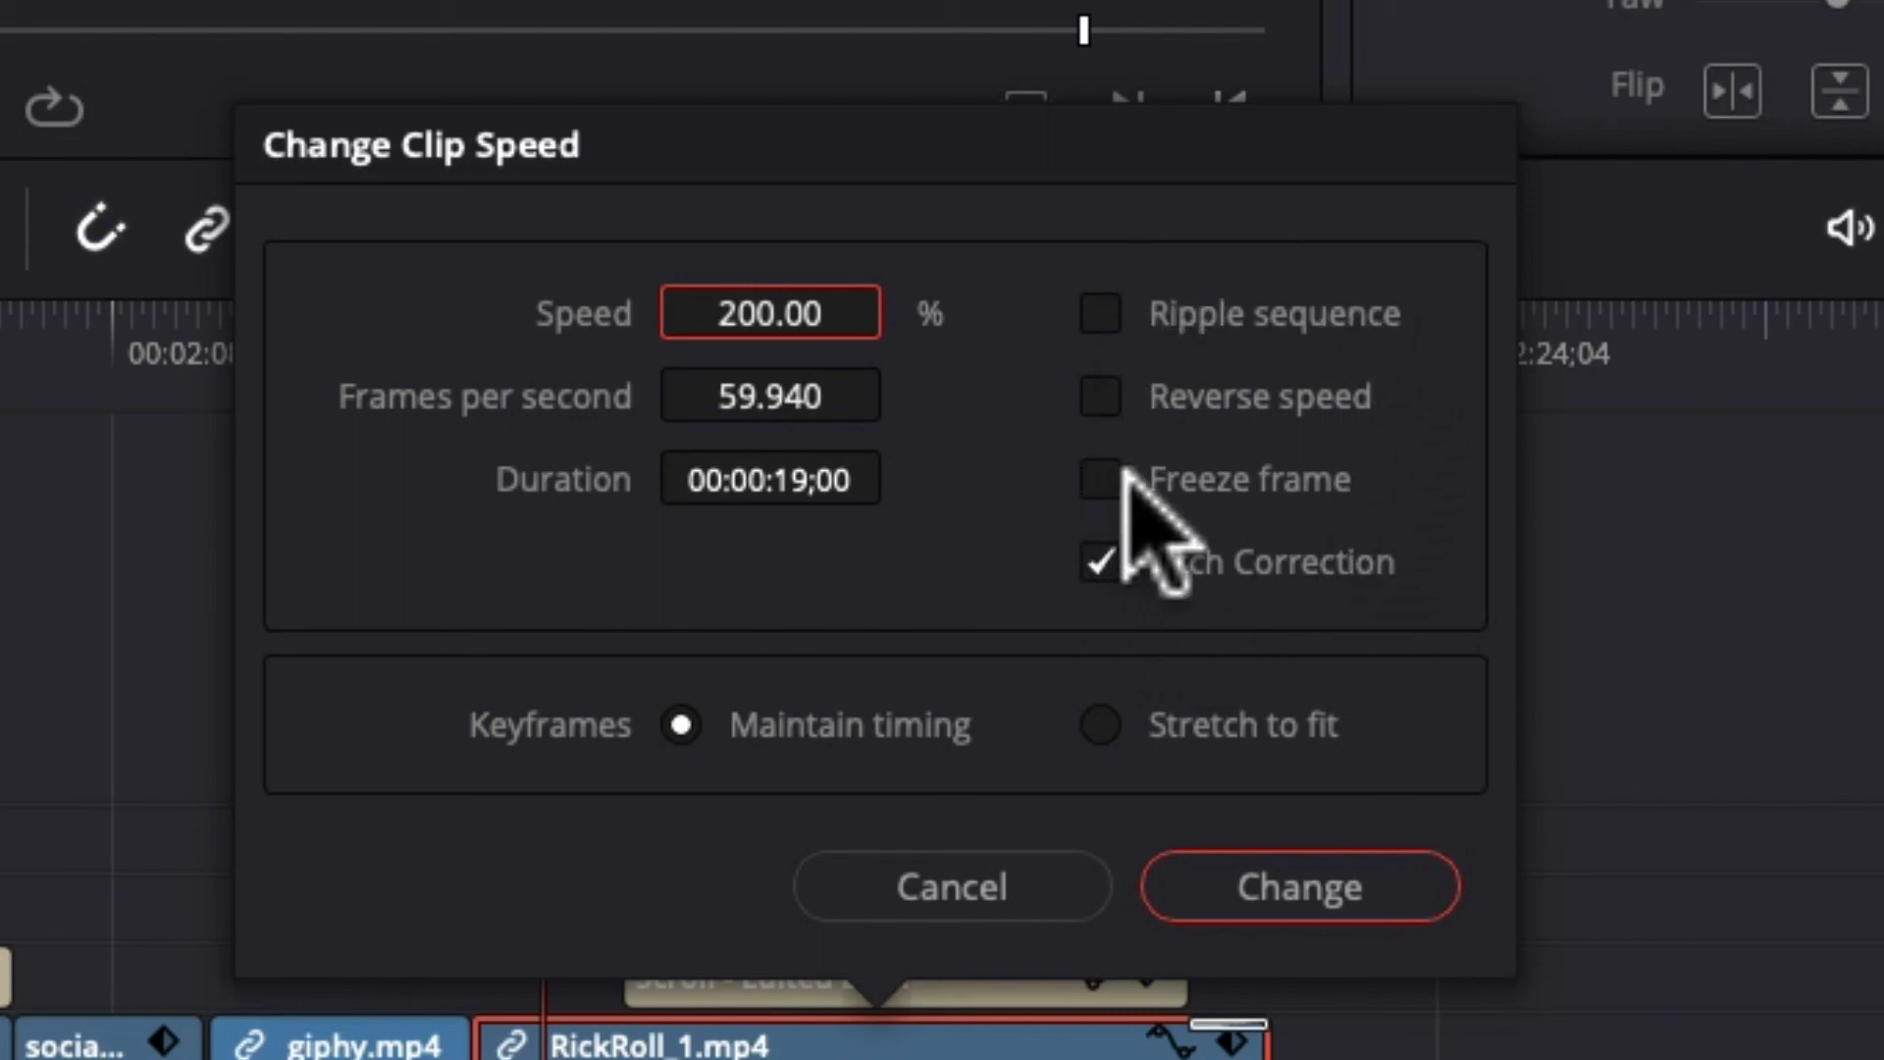
pyautogui.click(1099, 395)
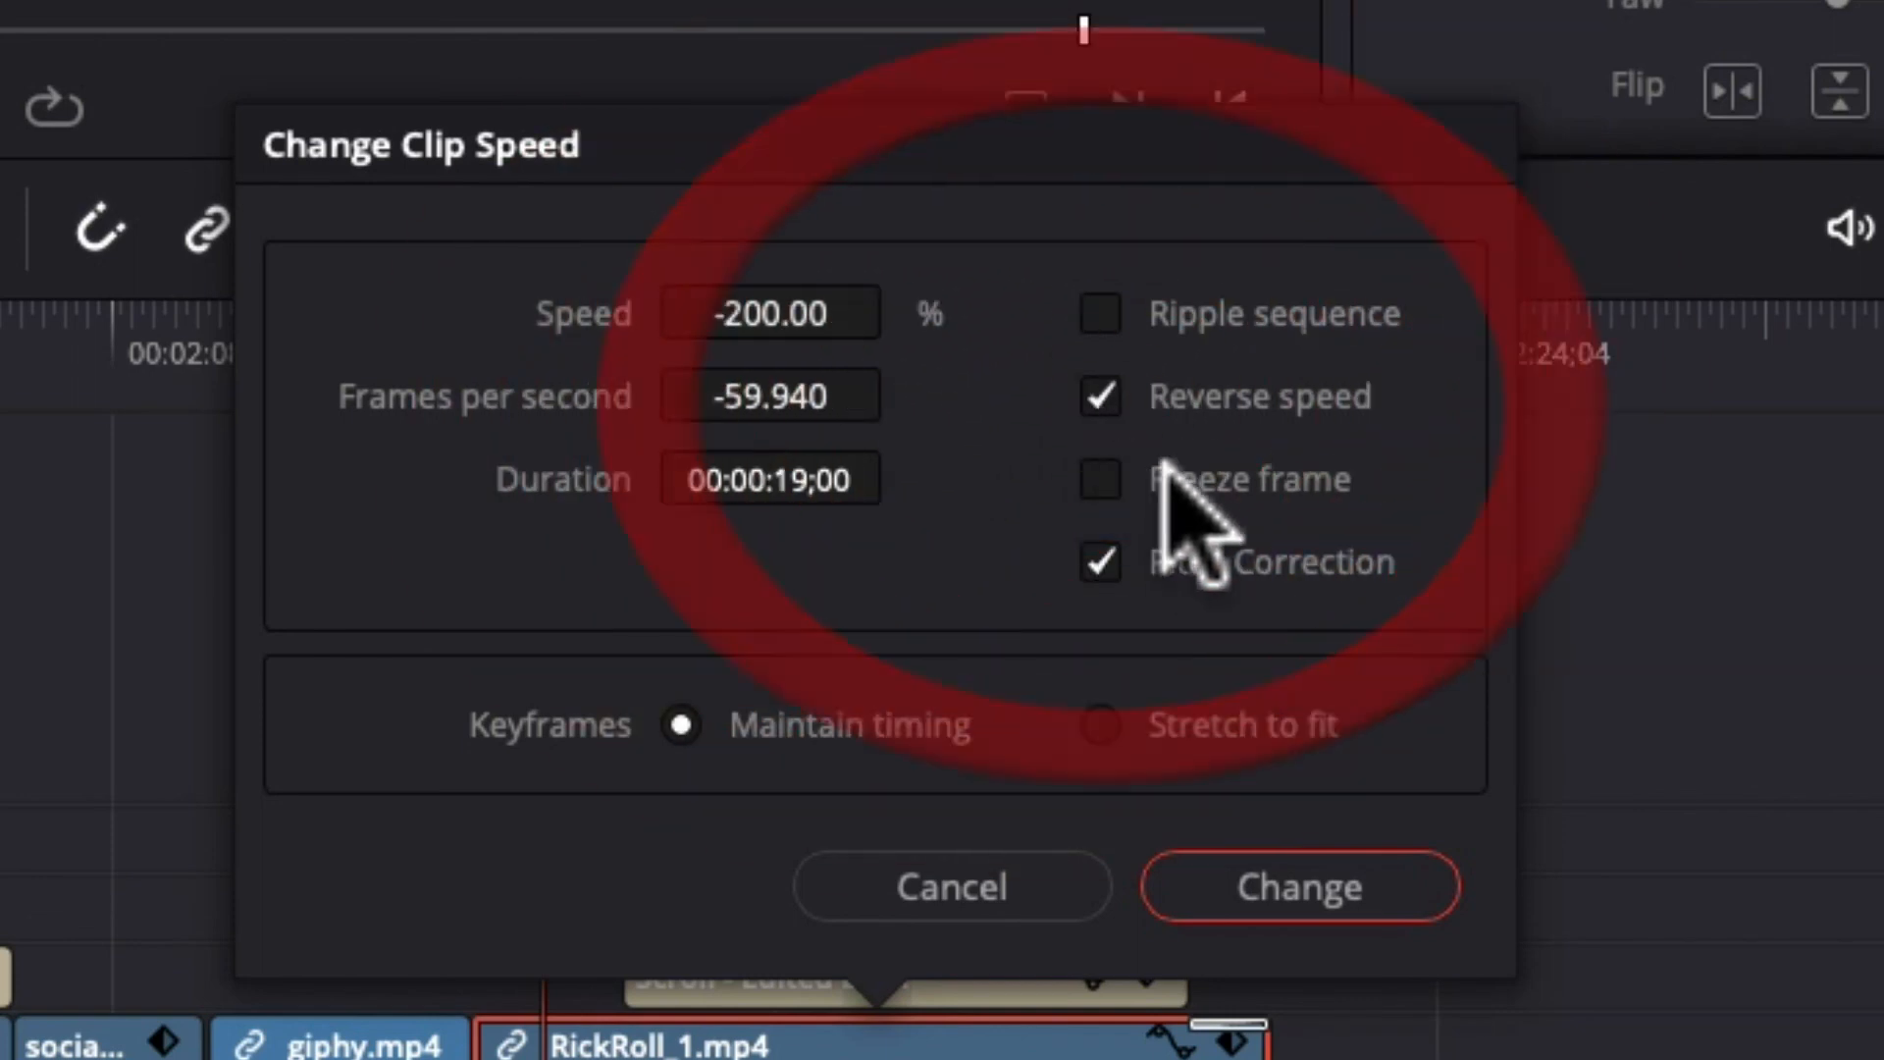
pyautogui.click(1099, 394)
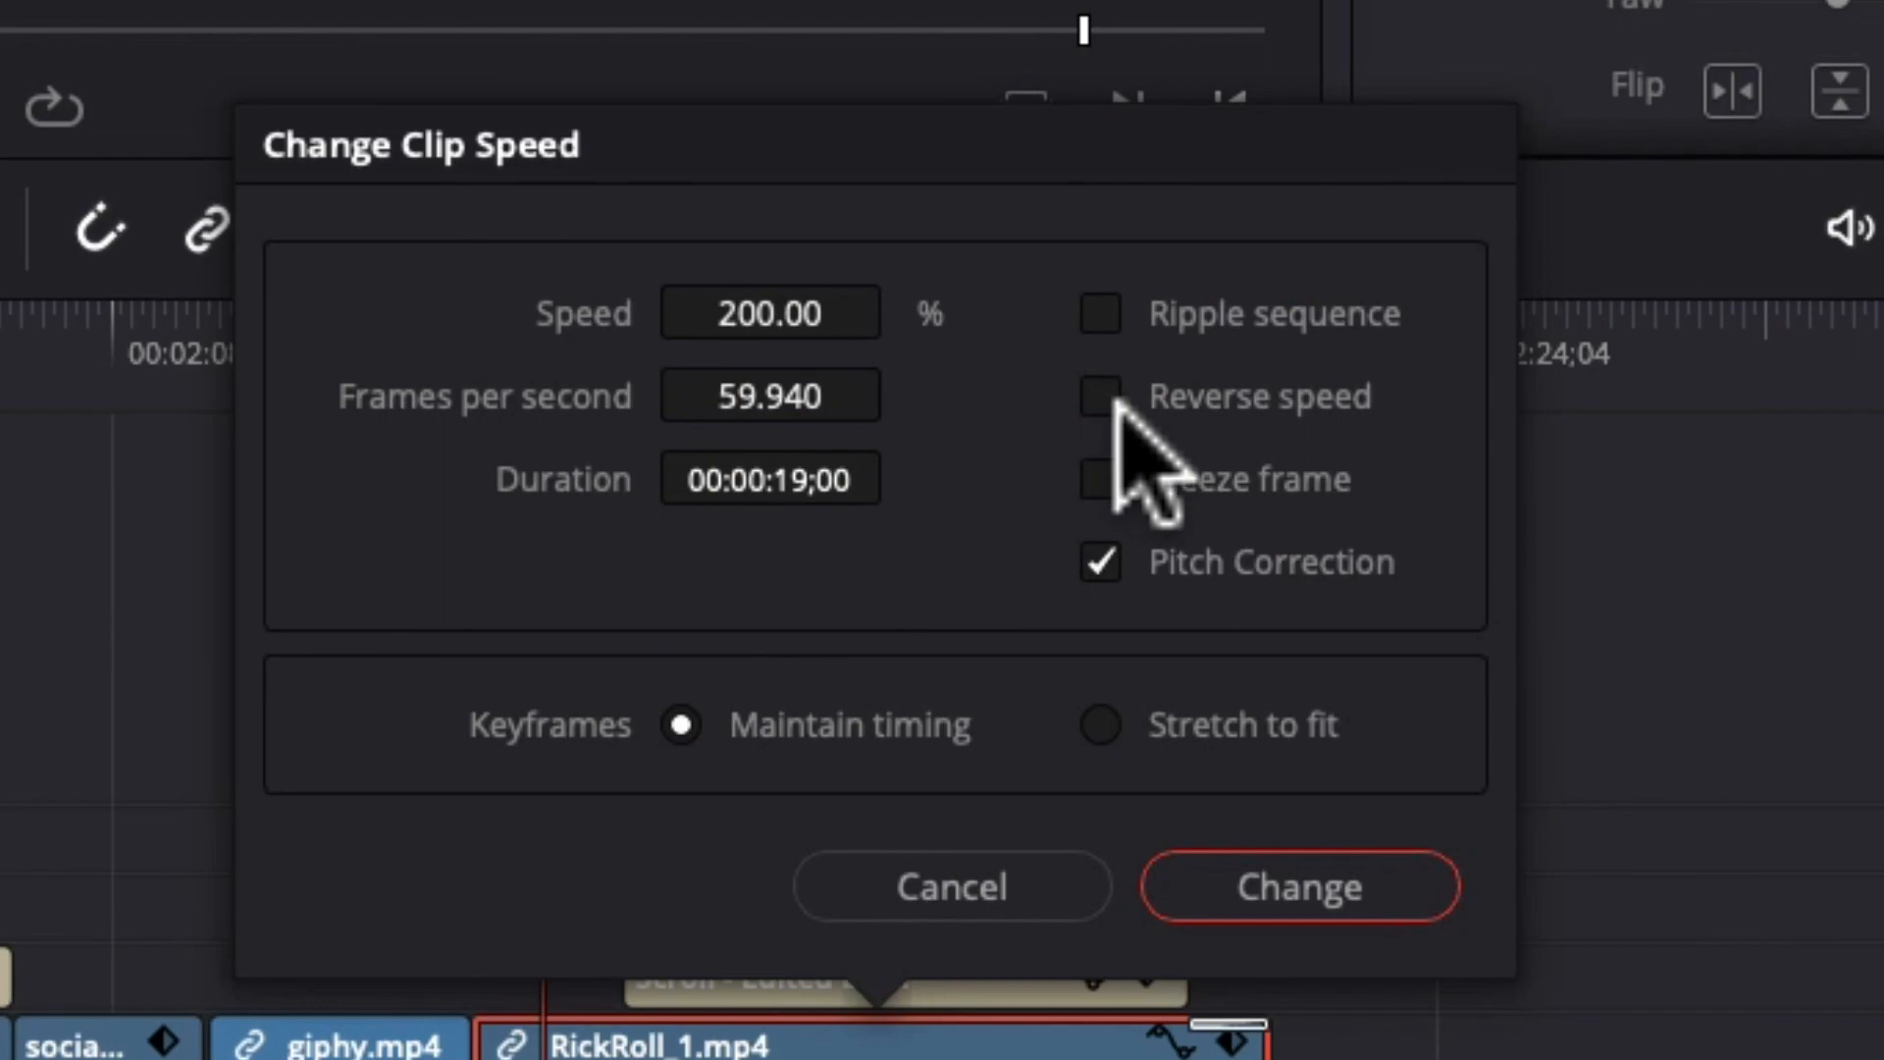
pyautogui.click(1101, 393)
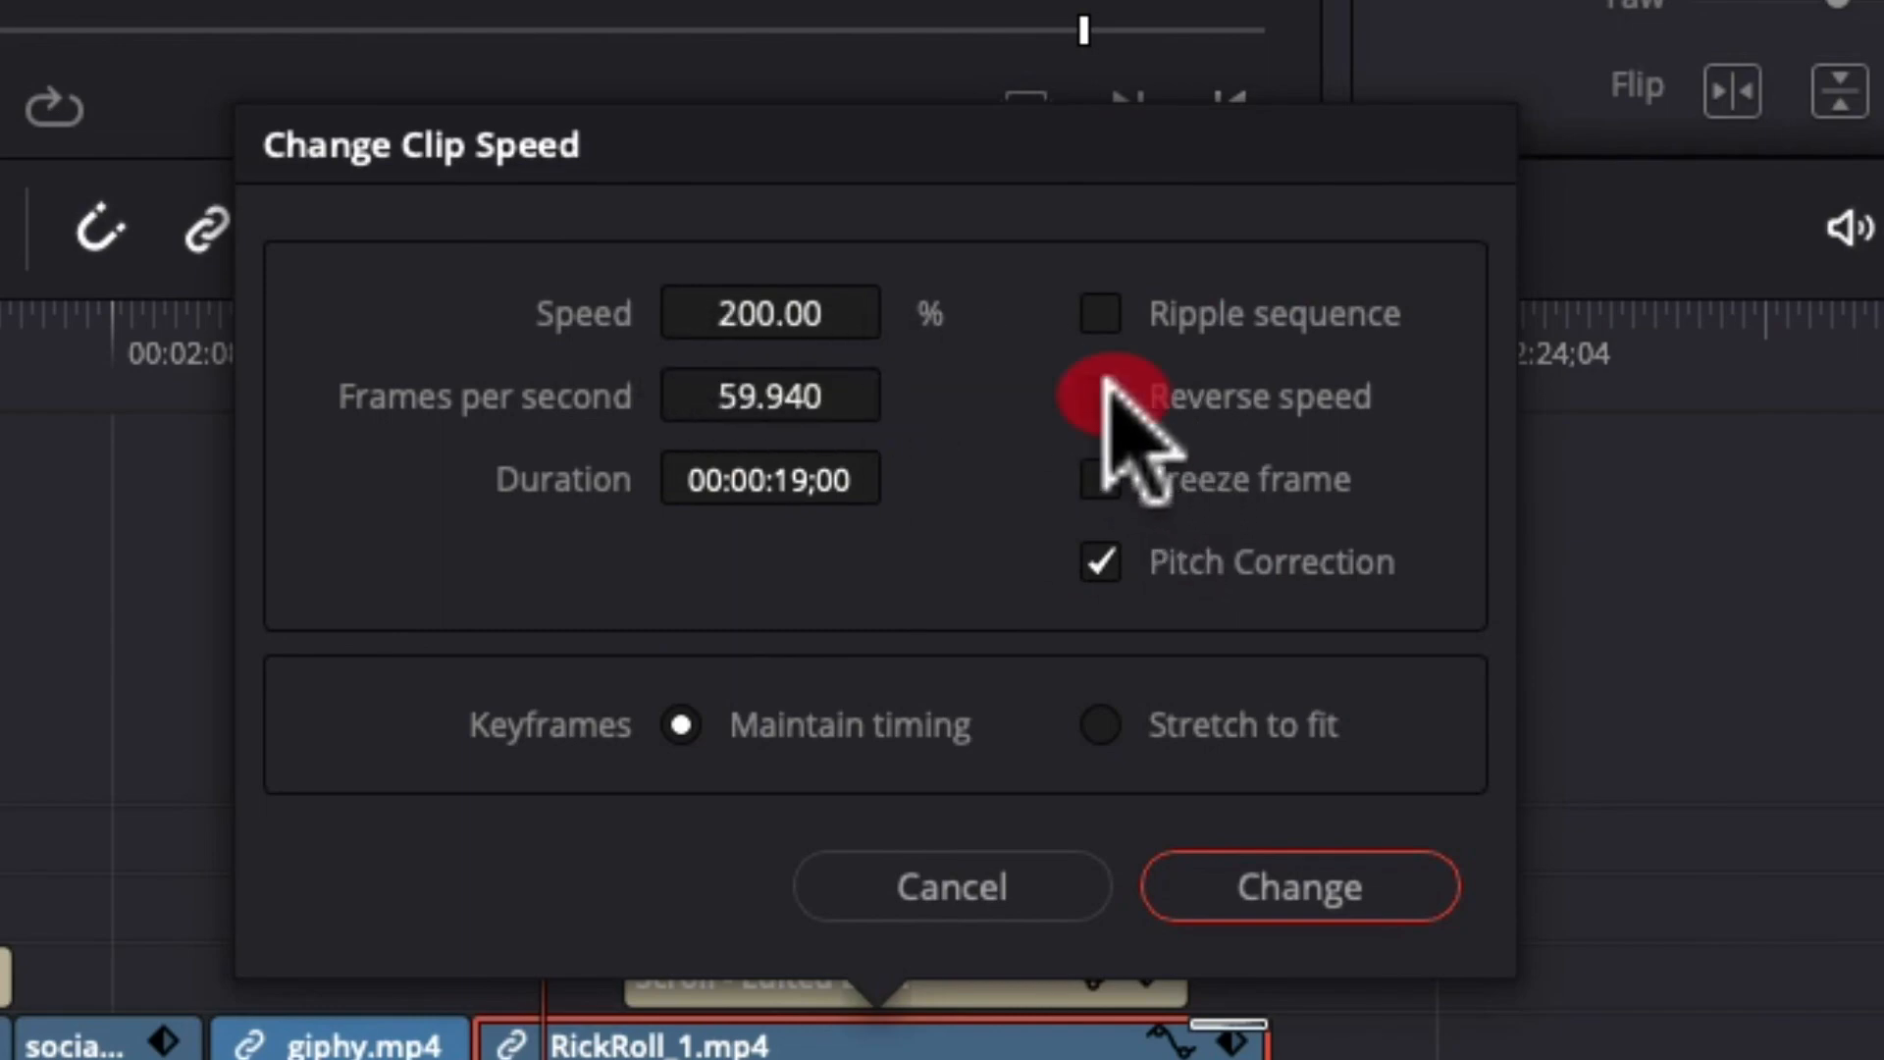
pyautogui.click(1374, 865)
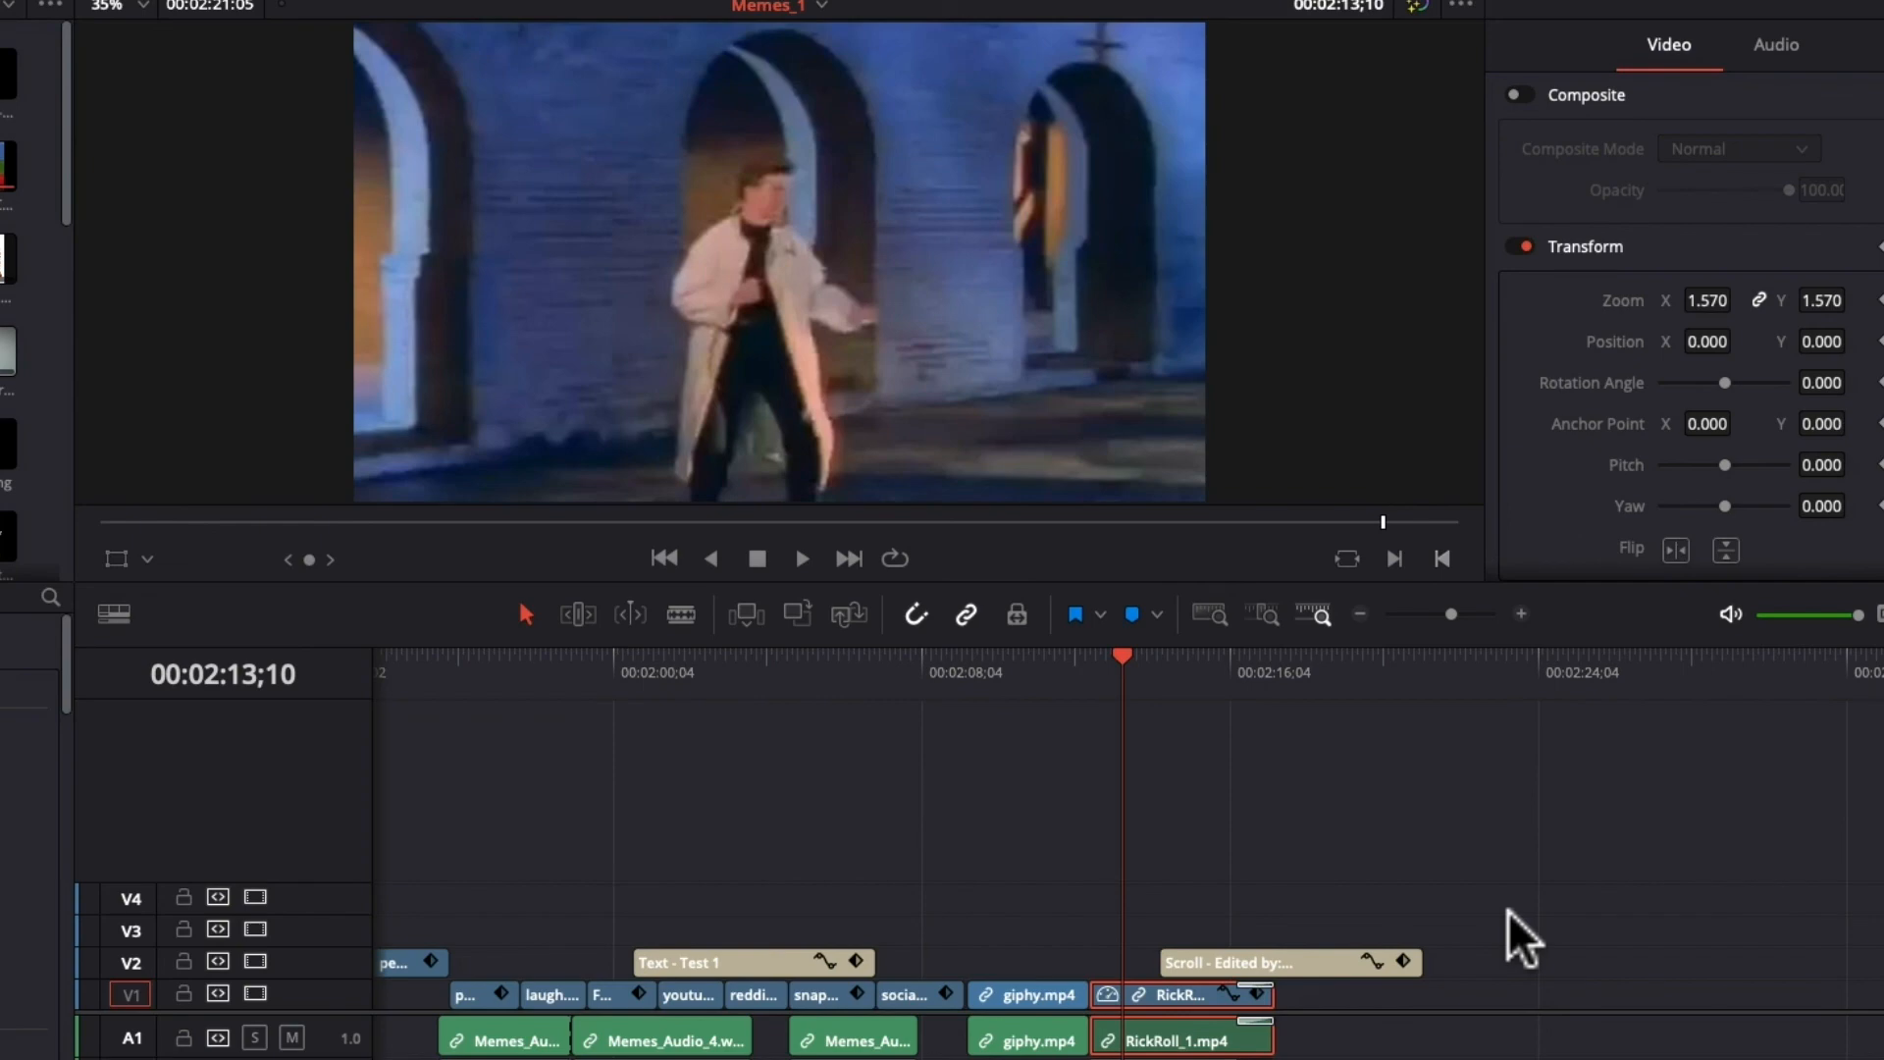
# Play the retimed RickRoll_1.mp4 clip to preview it, and undo the speed change.
pyautogui.press('space')
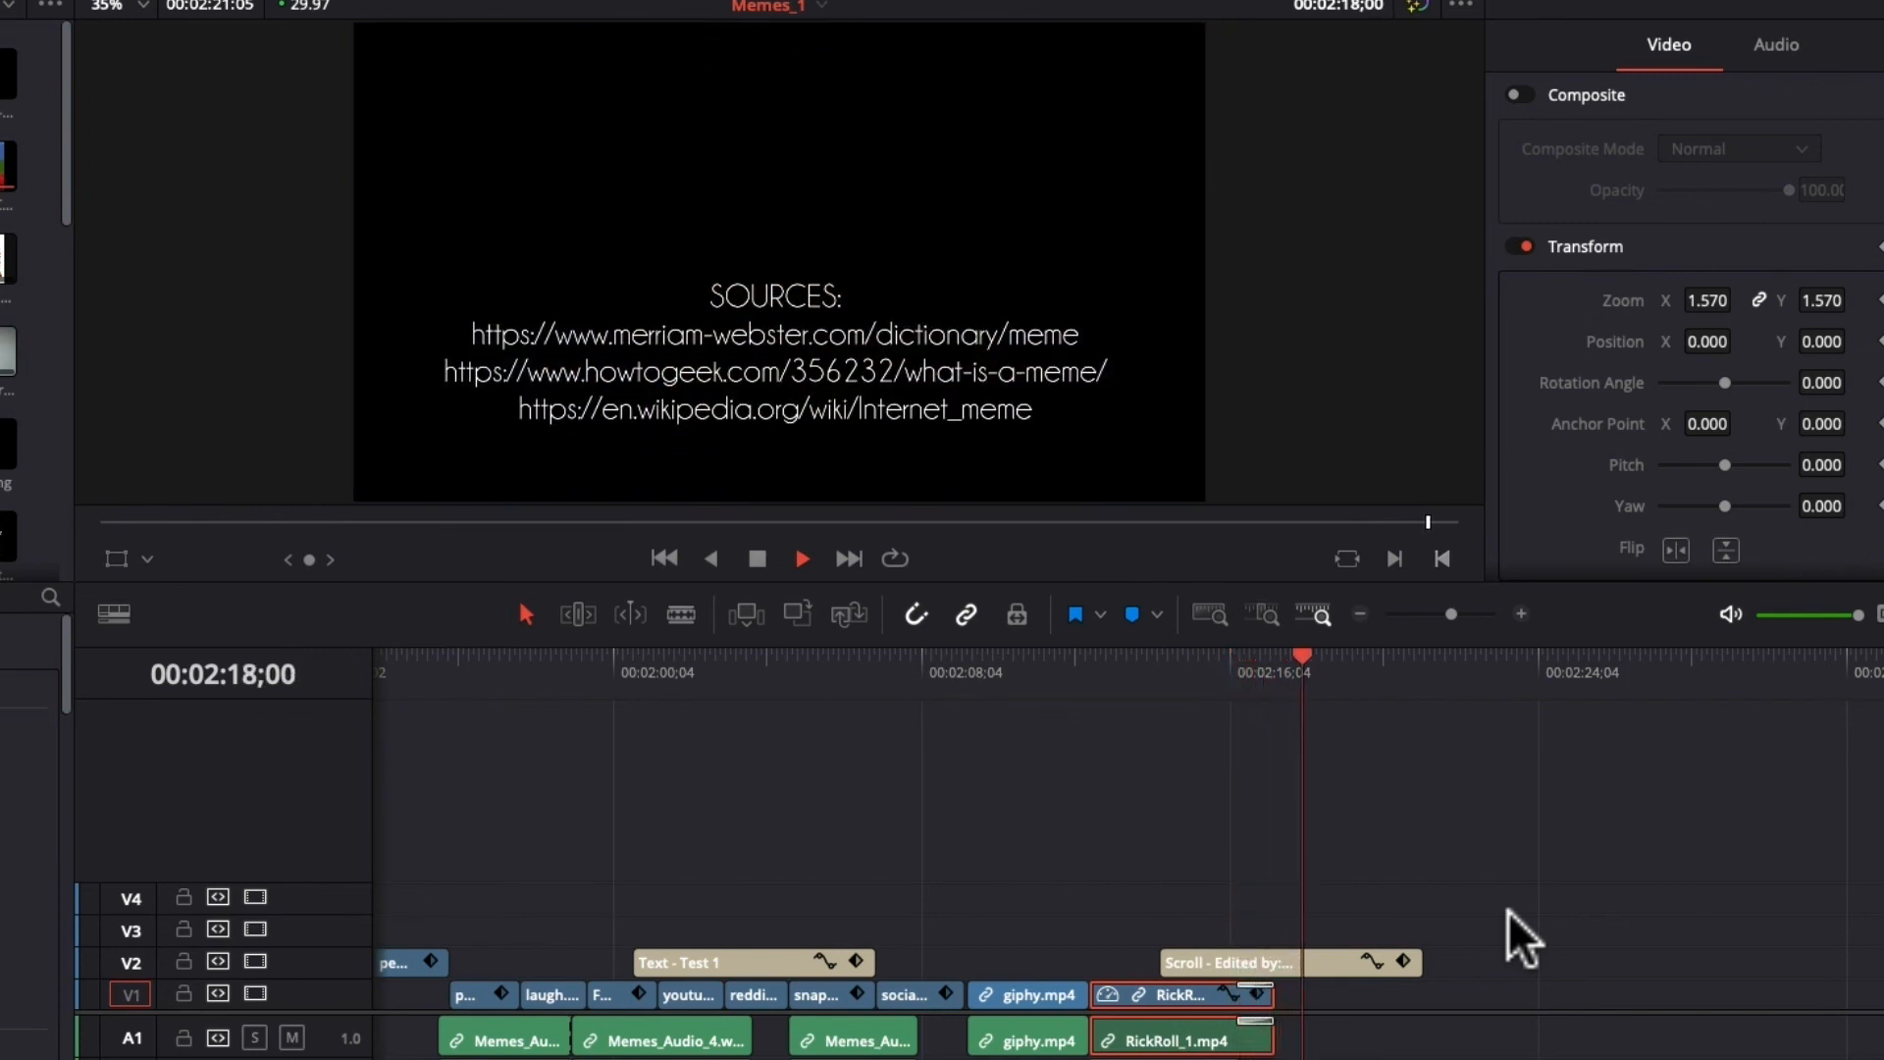
pyautogui.press('space')
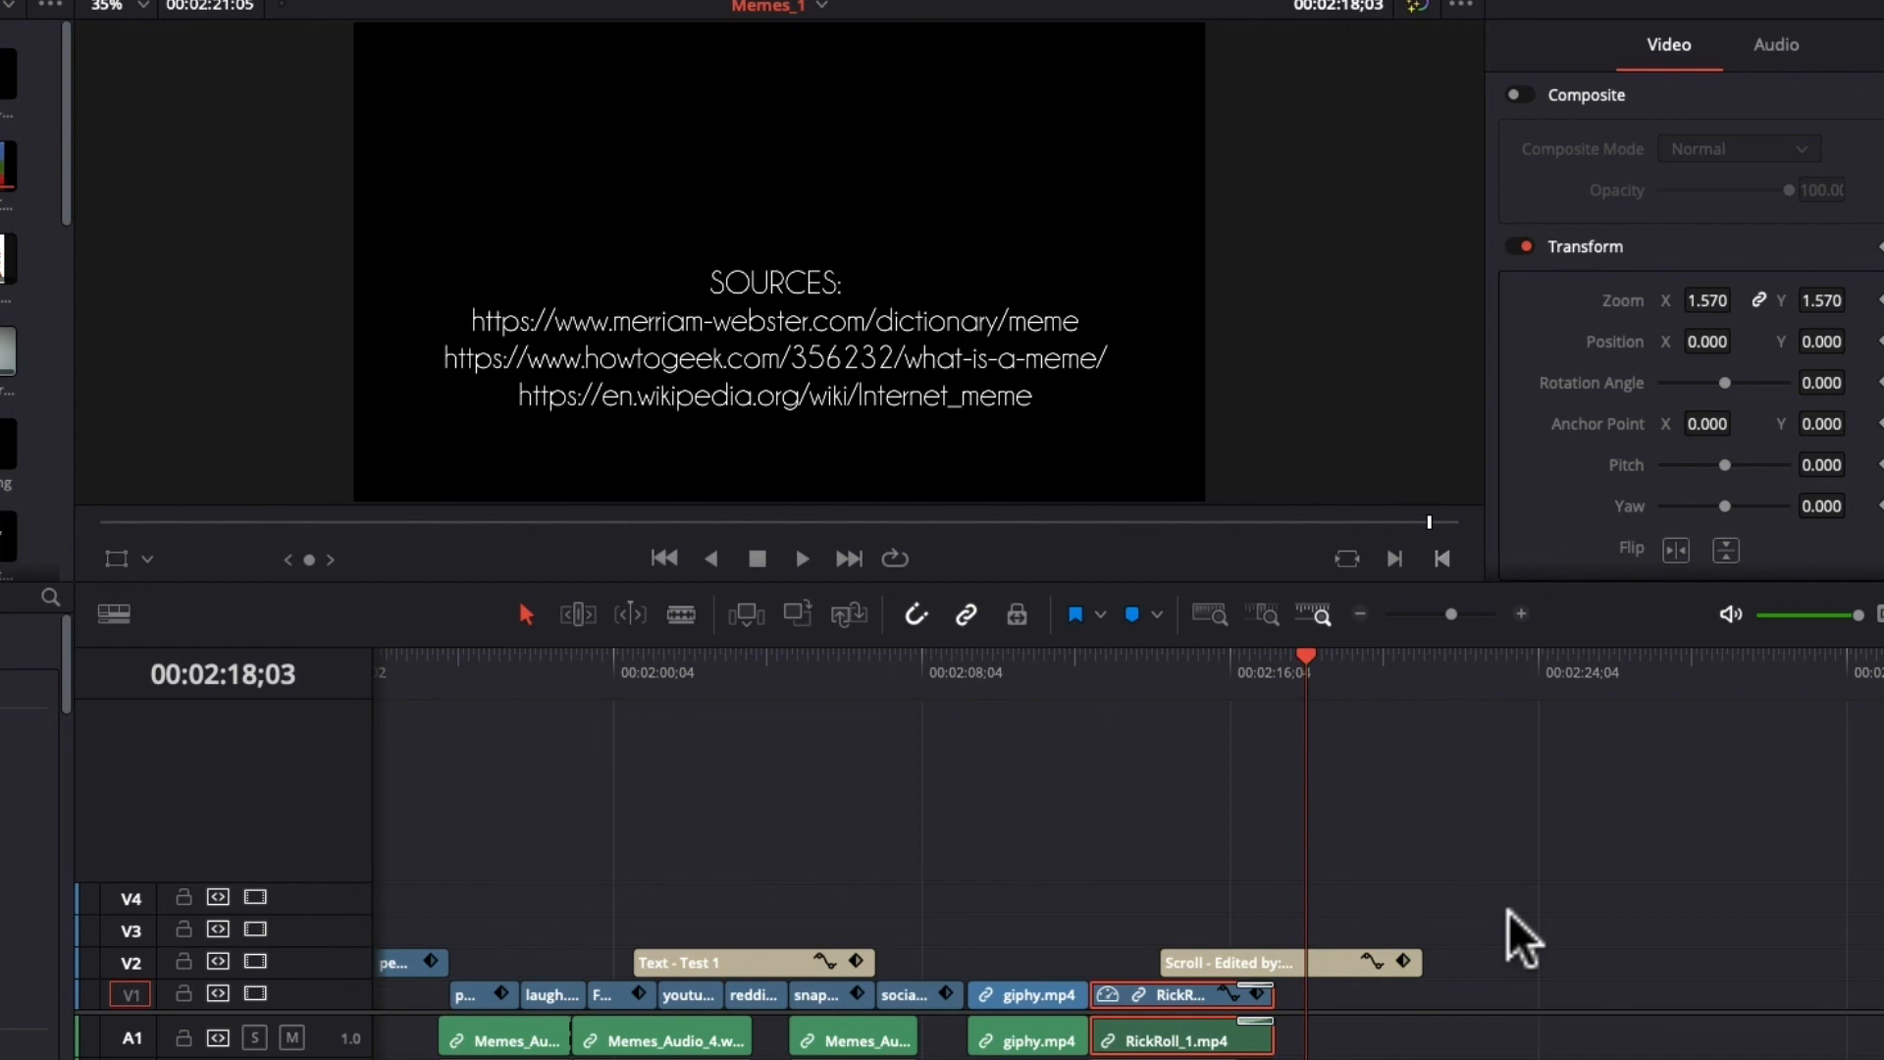
pyautogui.press('super+z')
# Reopen the Change Clip Speed settings for the RickRoll_1.mp4 clip.
pyautogui.rightClick(1213, 995)
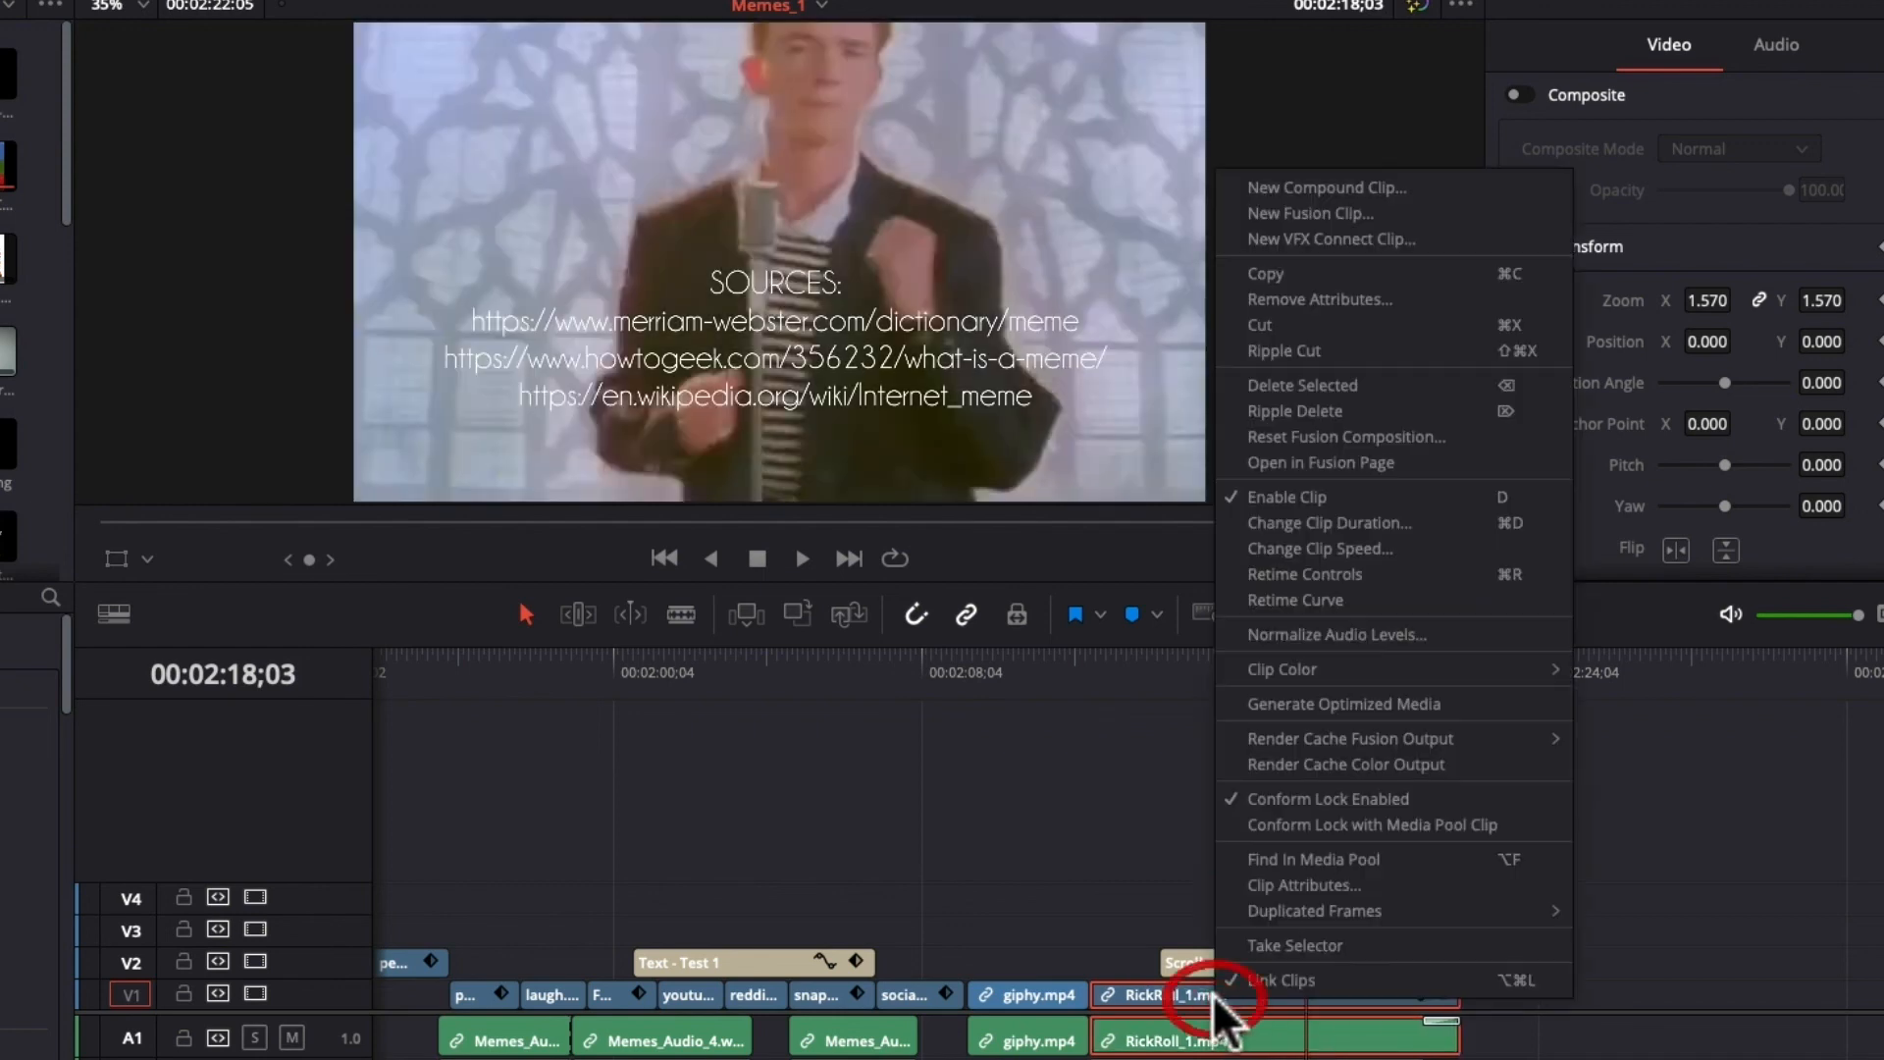
pyautogui.click(1379, 549)
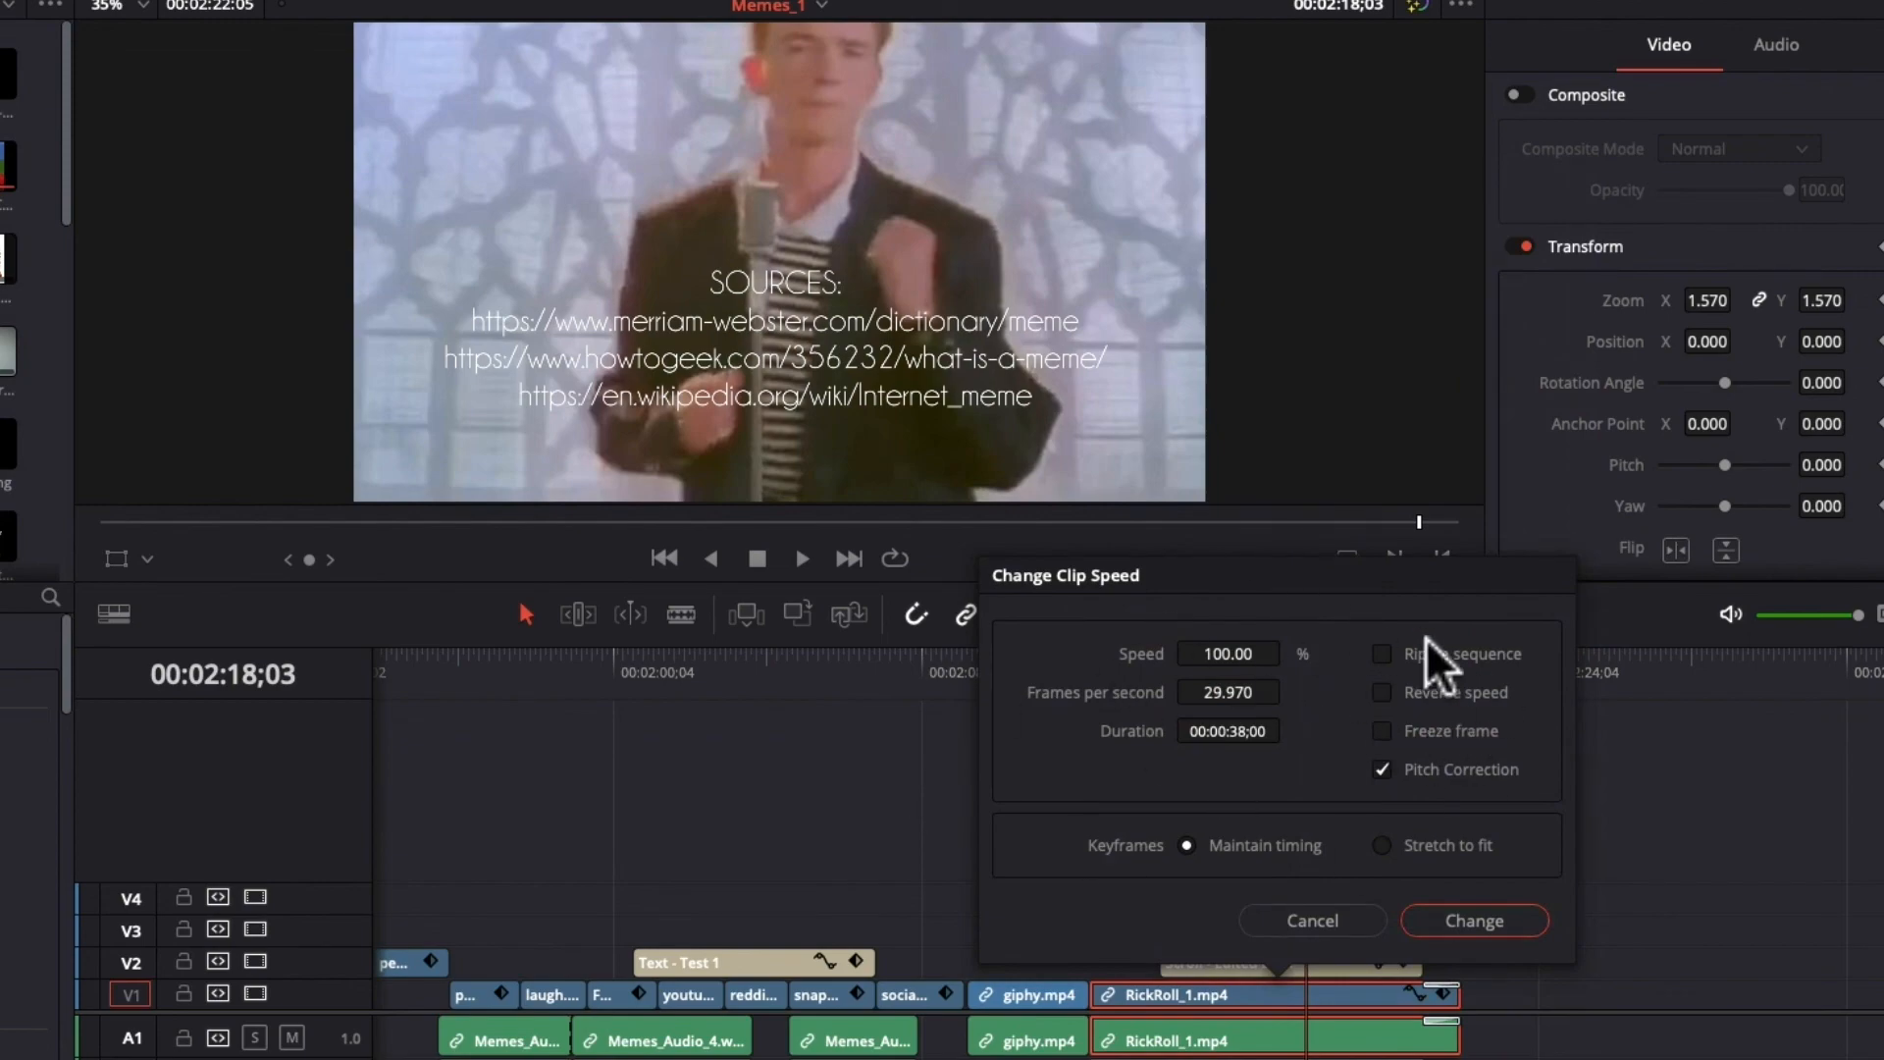